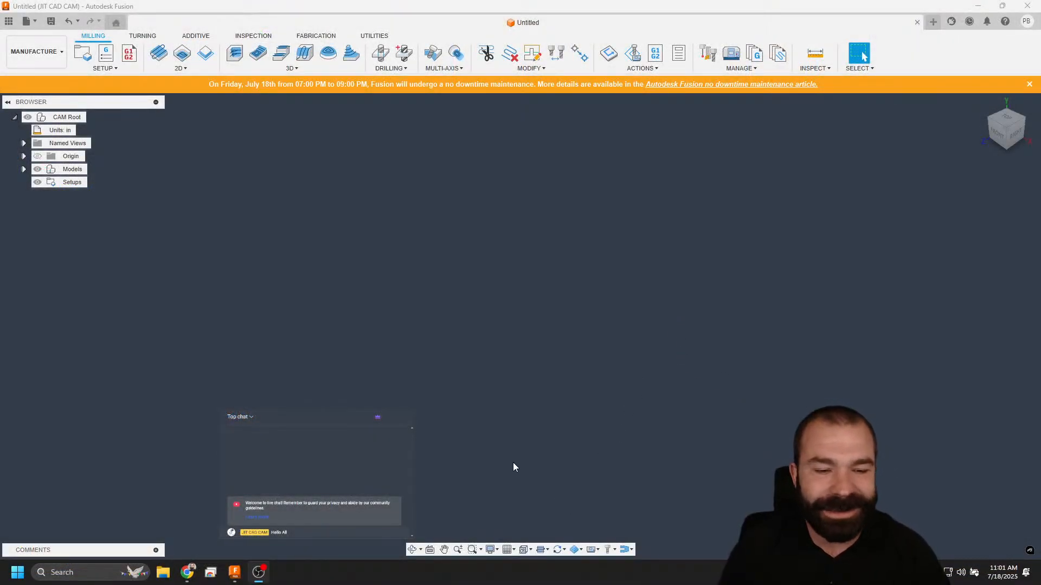
right_click(534, 570)
click(585, 549)
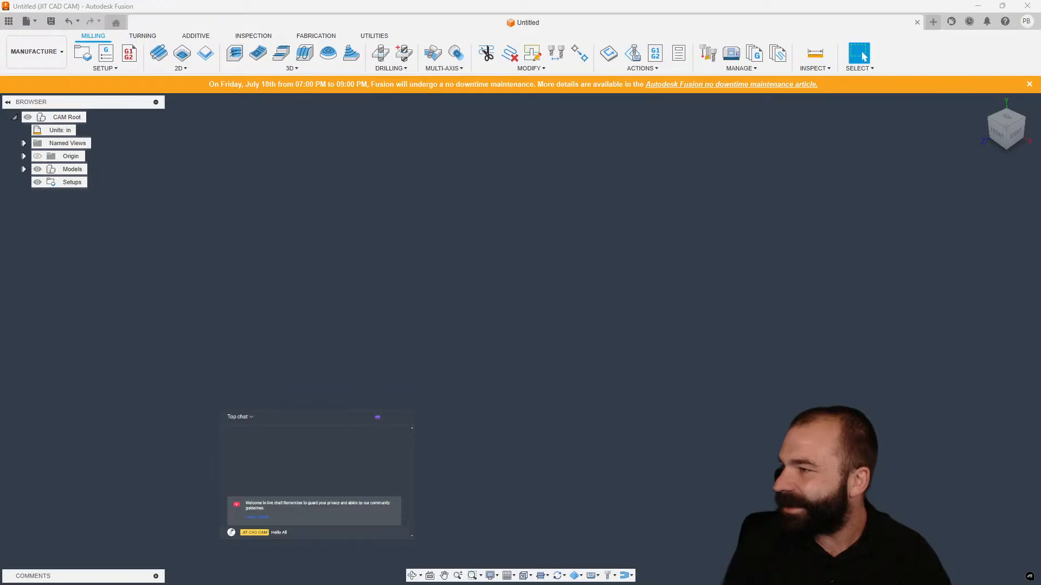
click(437, 283)
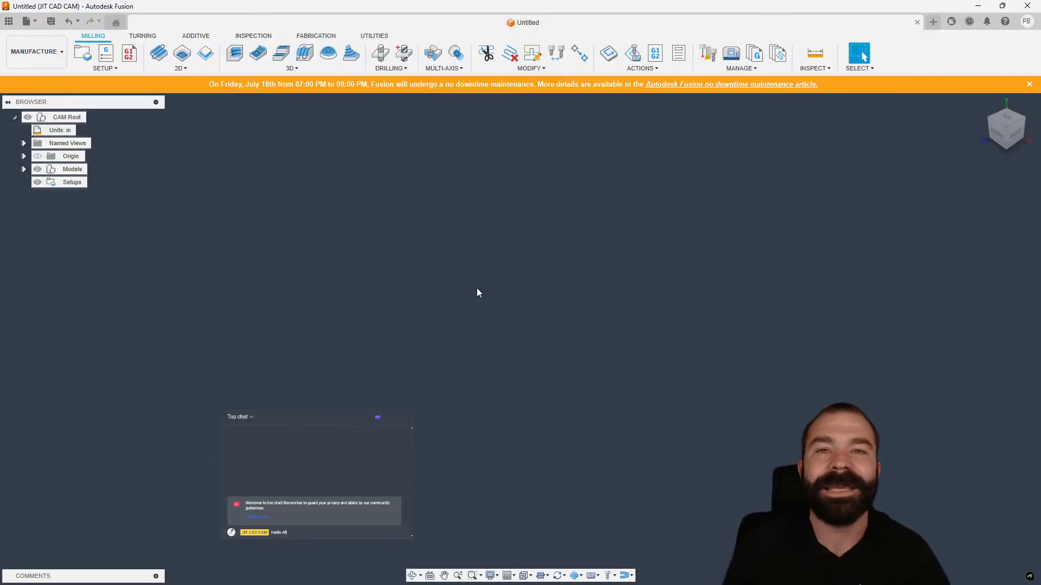
Search the project data for 'light' and open version 5 of the Headlight Mold design.
click(10, 24)
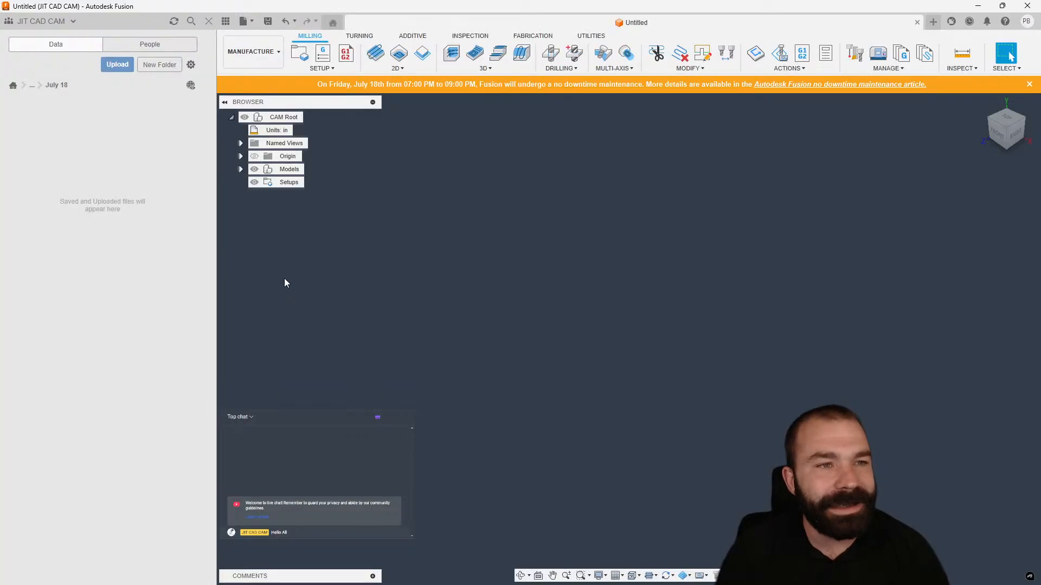
click(191, 22)
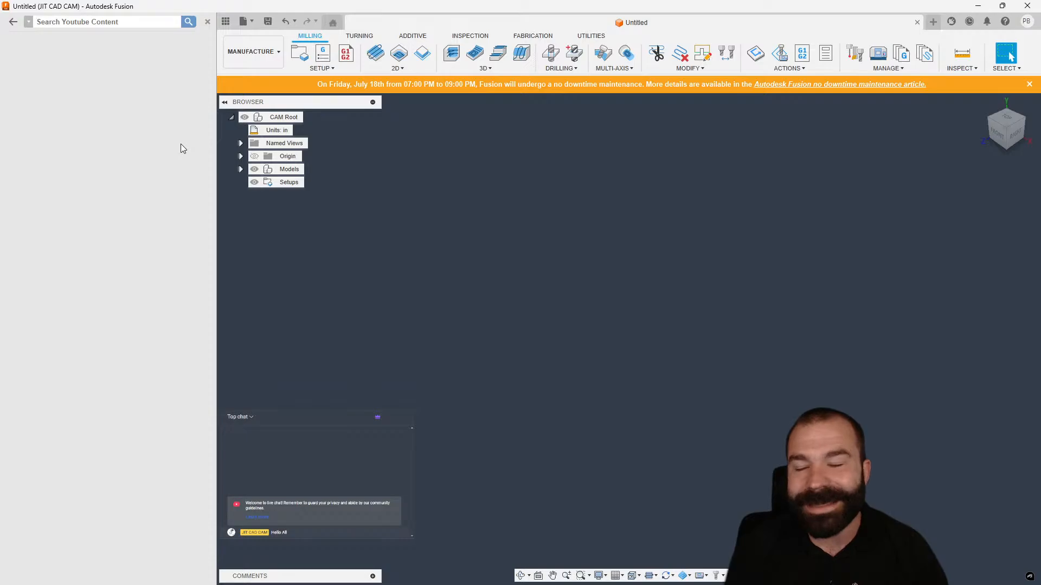
text(light)
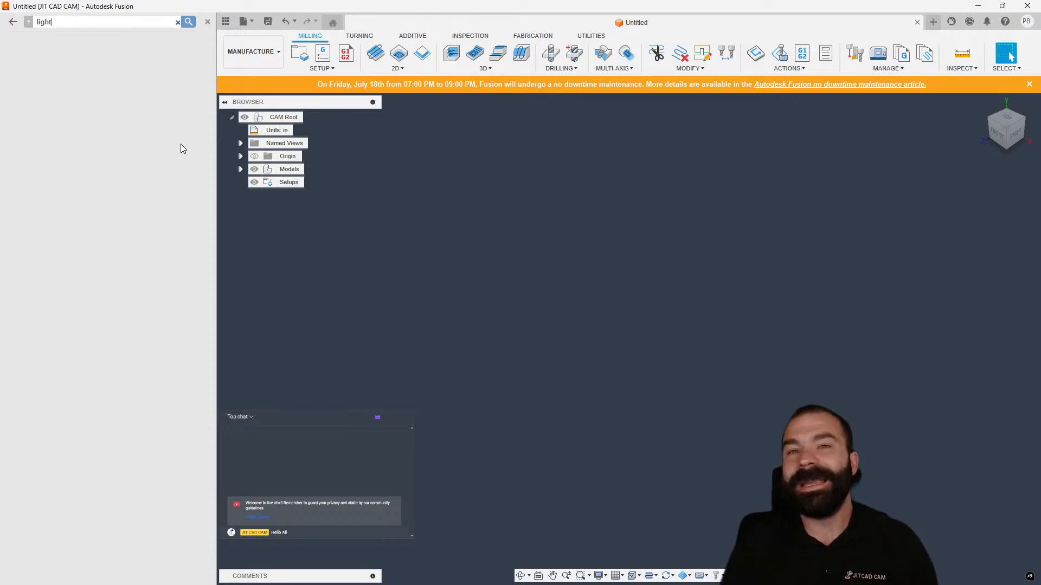
key(Return)
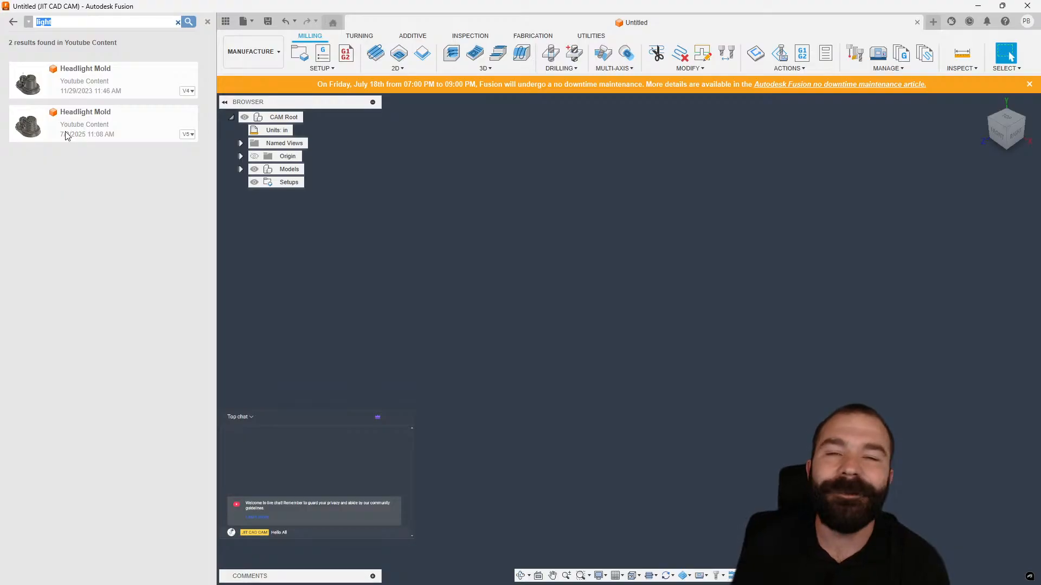
right_click(126, 122)
click(123, 127)
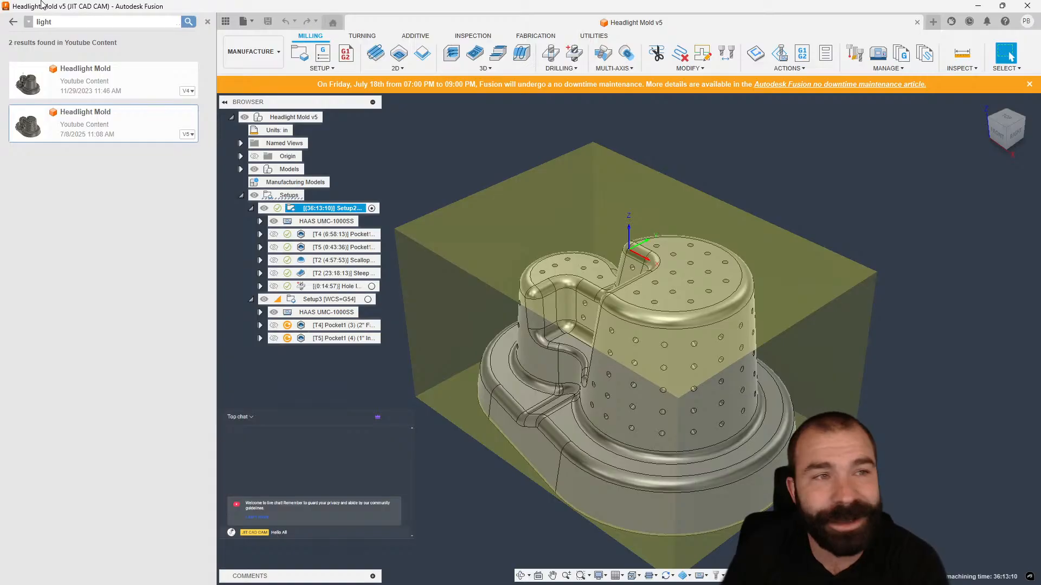
Switch to the HFO Training project and search it for 'headlight'.
click(29, 22)
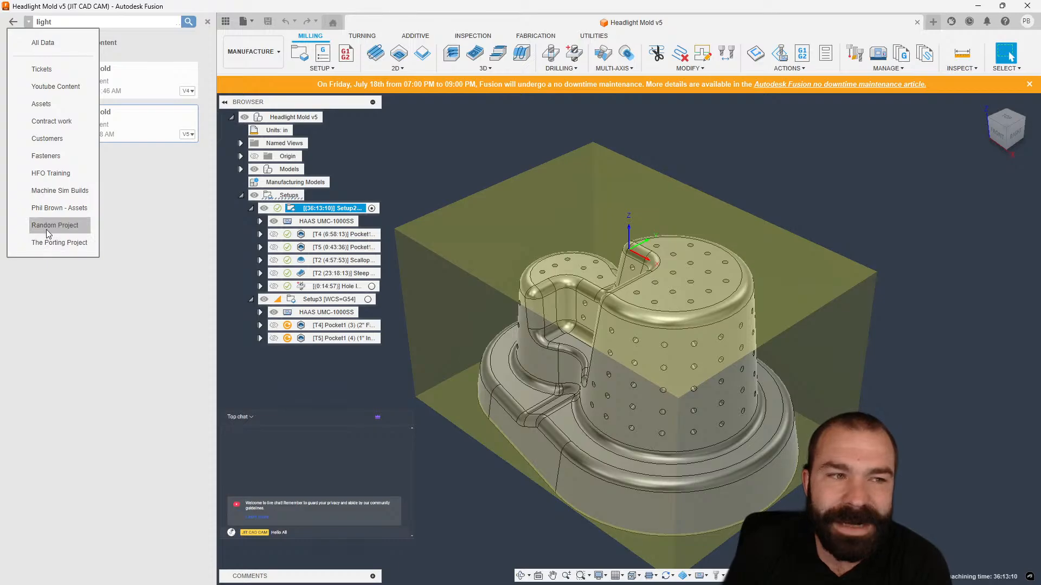
click(48, 175)
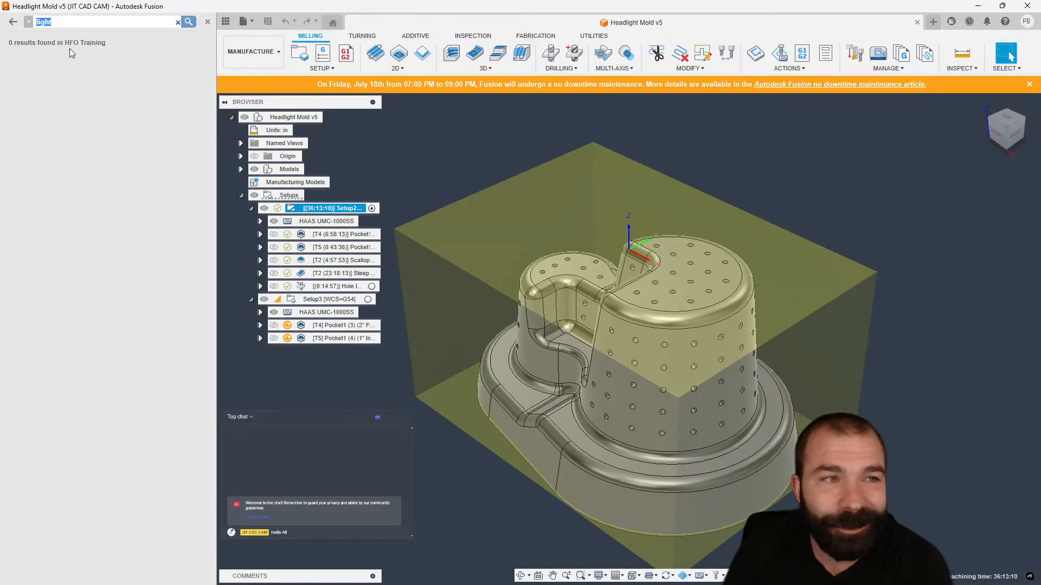
double_click(81, 24)
text(headligh)
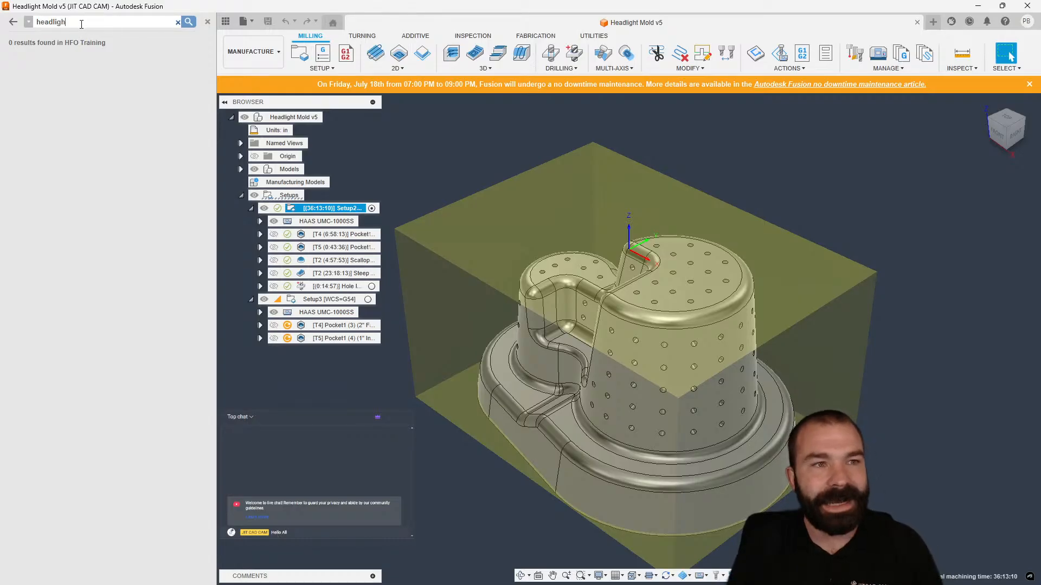
text(t)
key(Return)
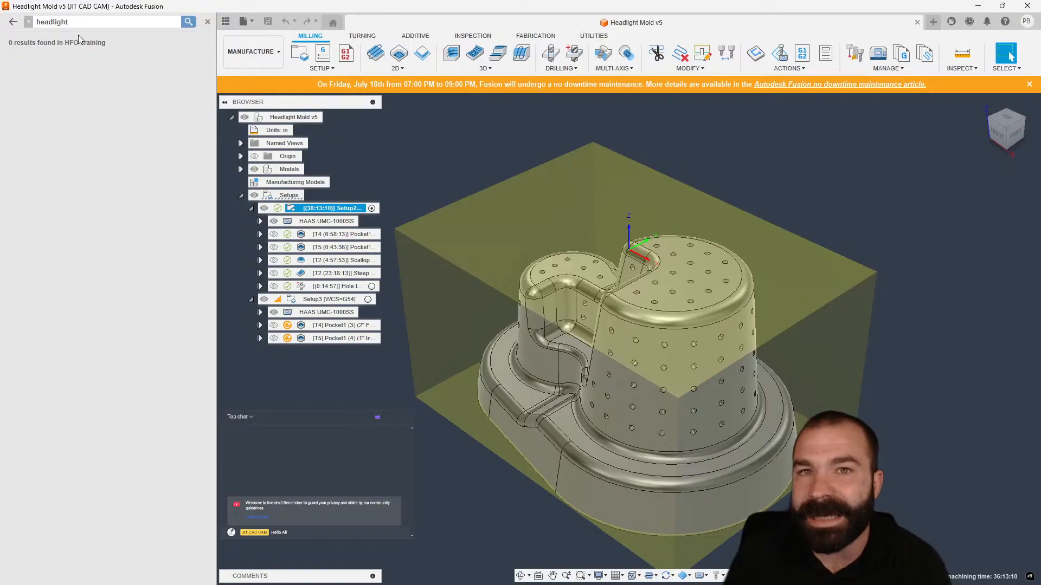
Search all projects for 'headlight' and close the data browser.
click(29, 22)
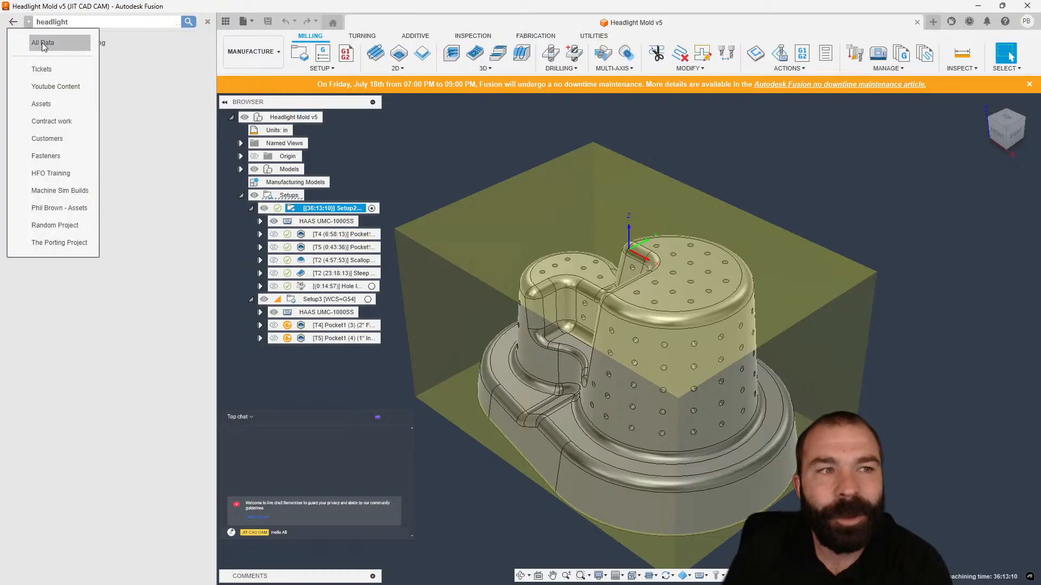
click(64, 42)
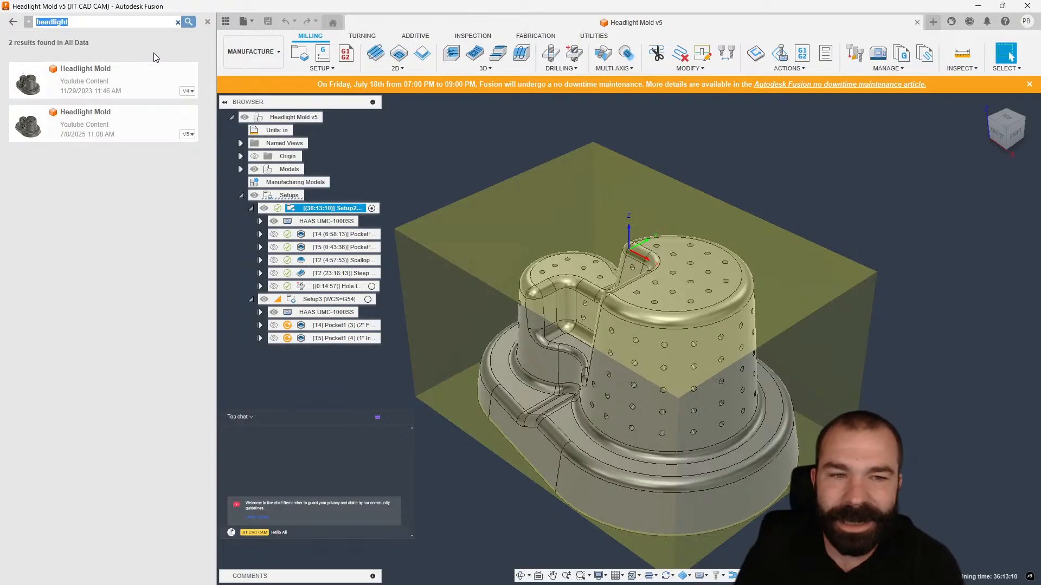
click(397, 135)
click(225, 22)
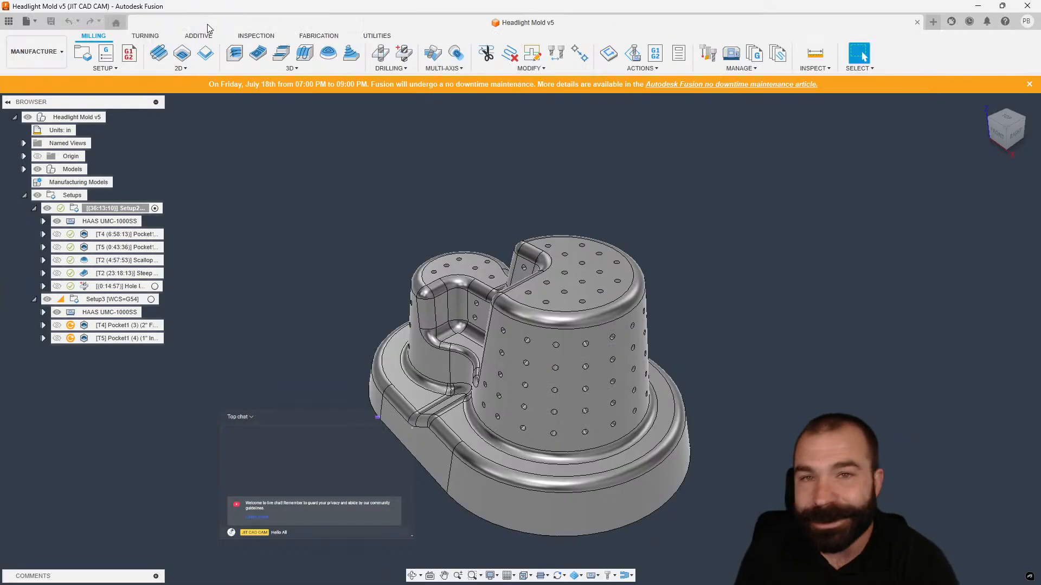
Select the T4 and T5 pocket, T2 scallop and T2 steep operations in Setup2 and regenerate their toolpaths anyway.
click(122, 235)
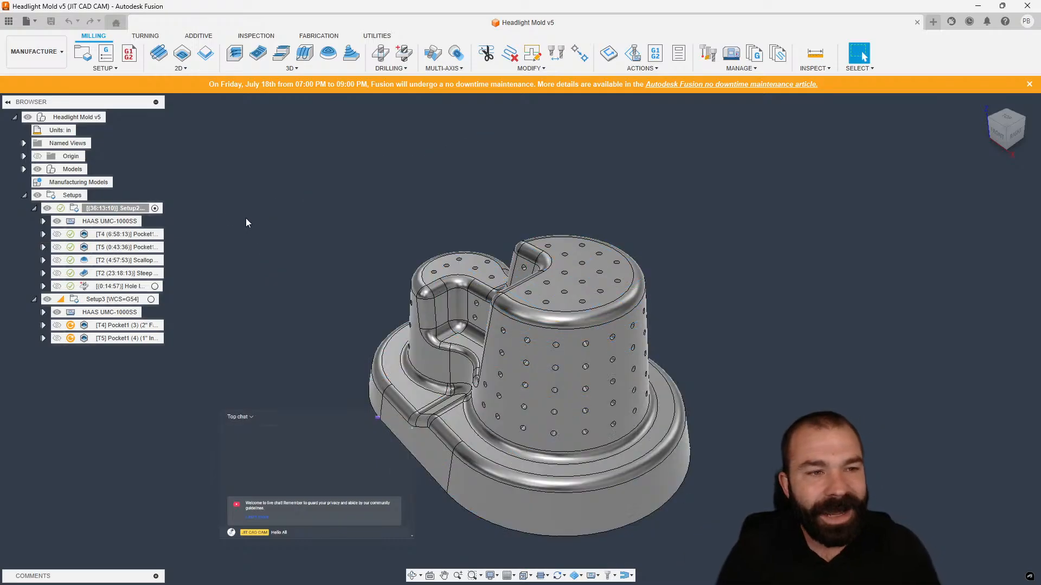
click(123, 235)
shift+click(129, 288)
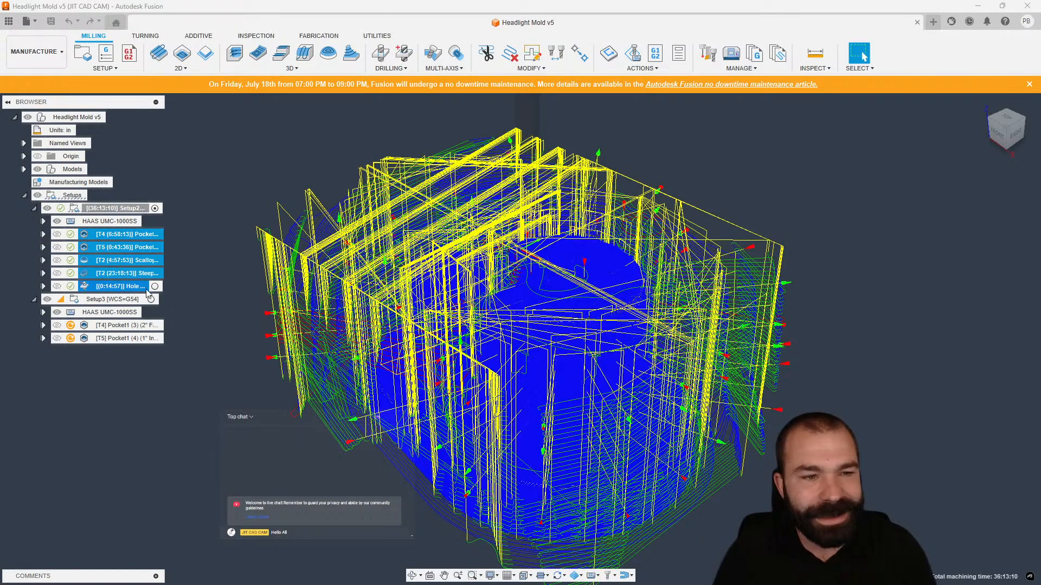
click(209, 284)
click(121, 237)
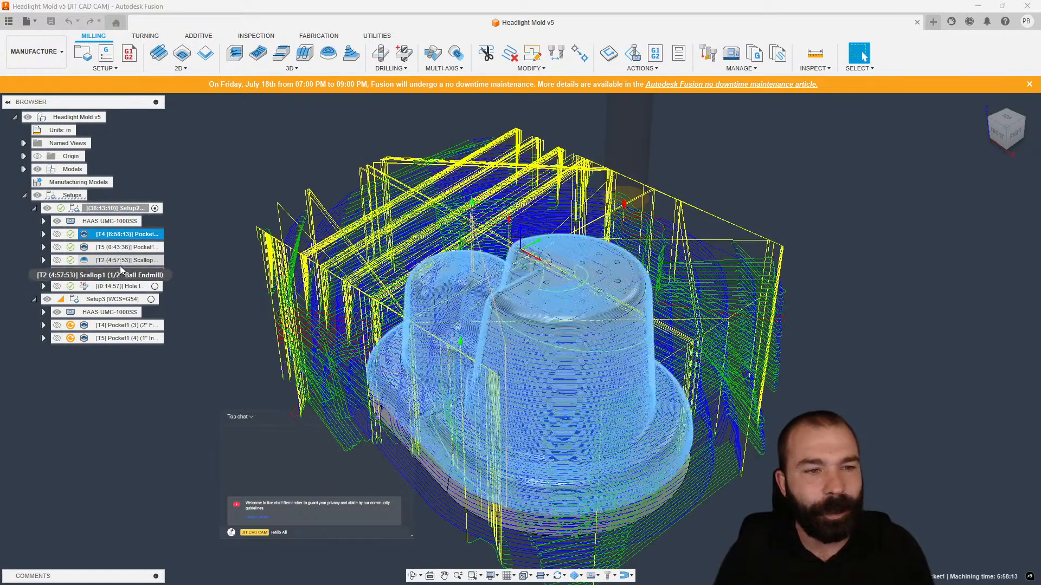
shift+click(120, 262)
shift+click(122, 274)
key(ctrl+g)
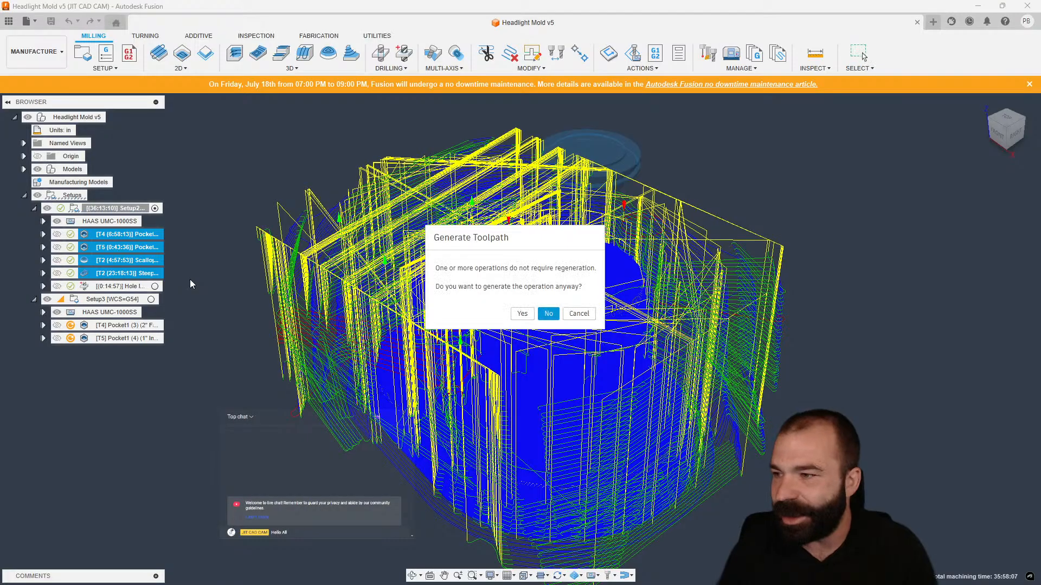
key(Left)
key(Return)
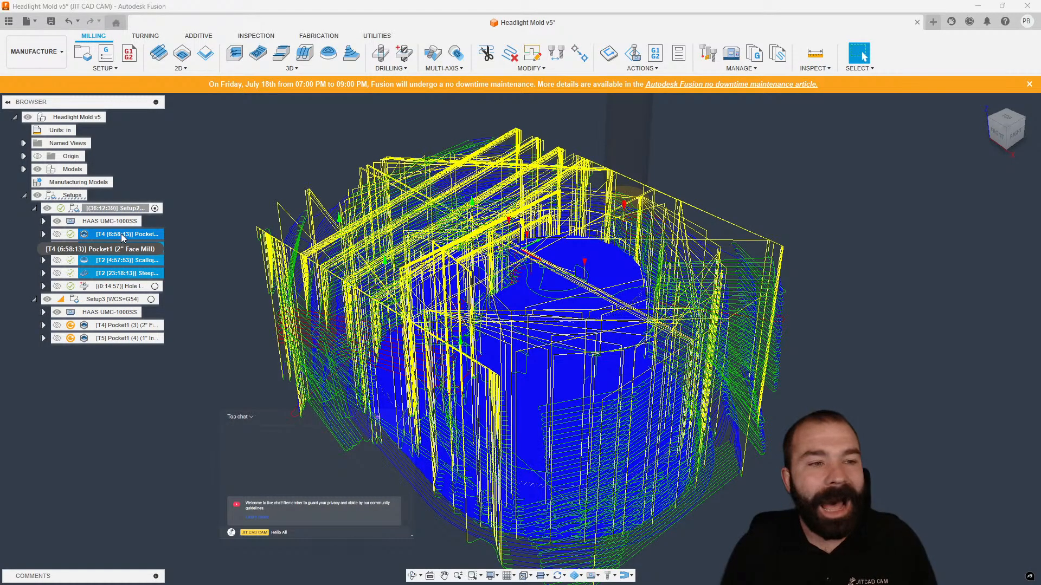
Expand all children of Setup2 and scroll through its operations, tools and file sizes.
click(226, 307)
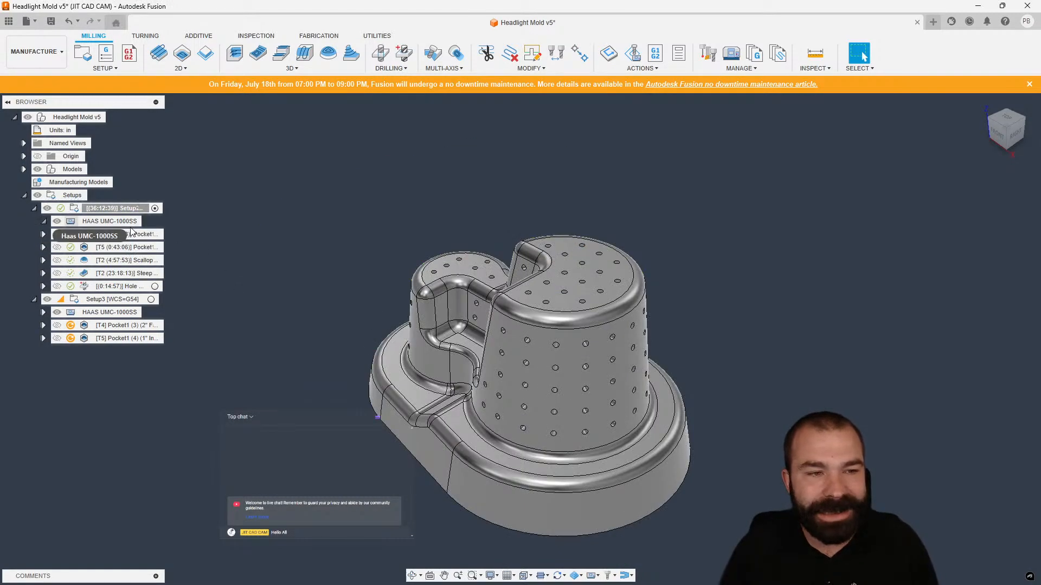
mouse_move(131, 235)
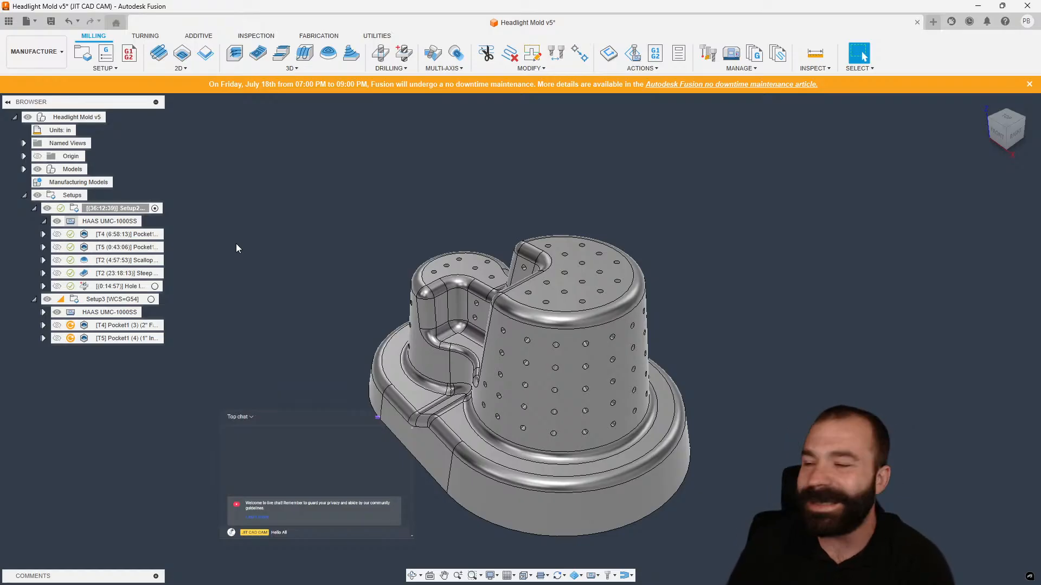
right_click(124, 209)
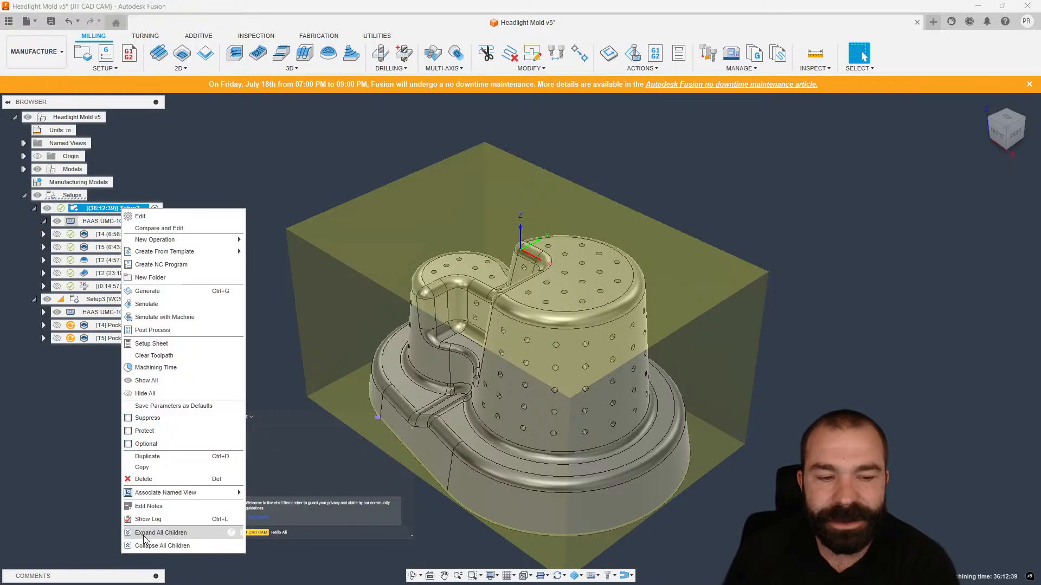
click(205, 534)
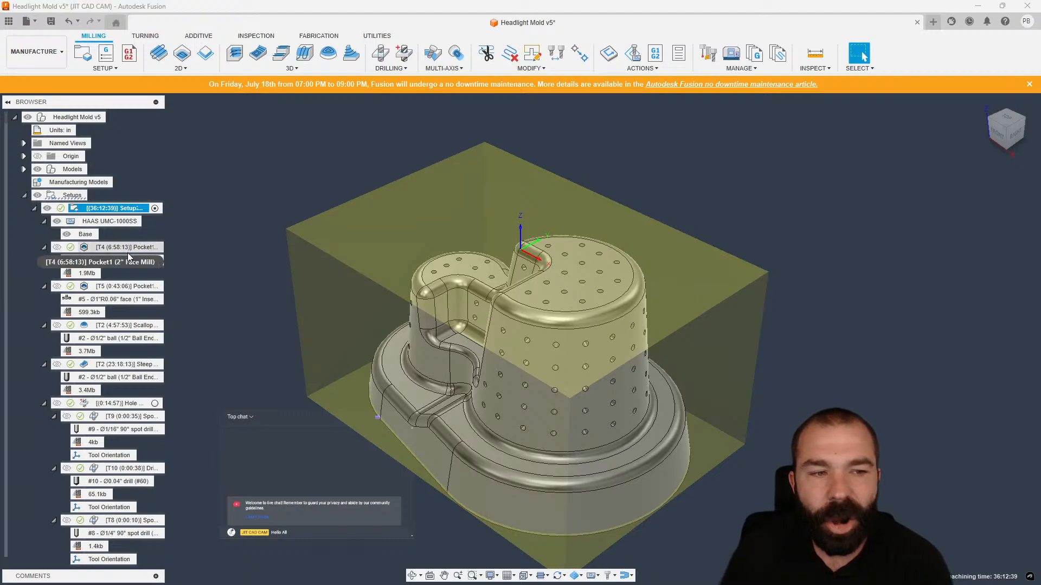
scroll(126, 272, down, 3)
scroll(111, 394, down, 4)
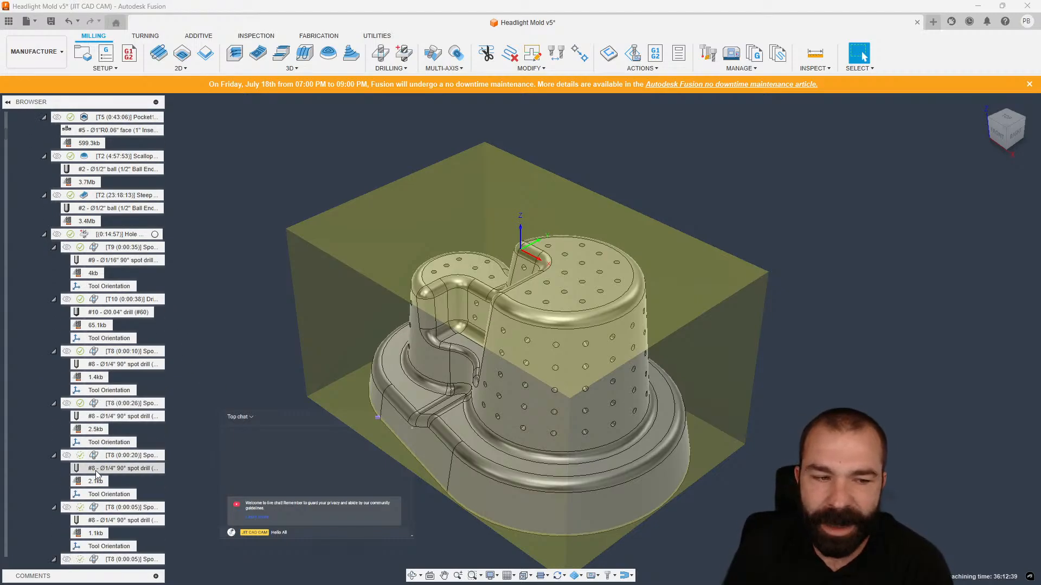
scroll(110, 485, up, 6)
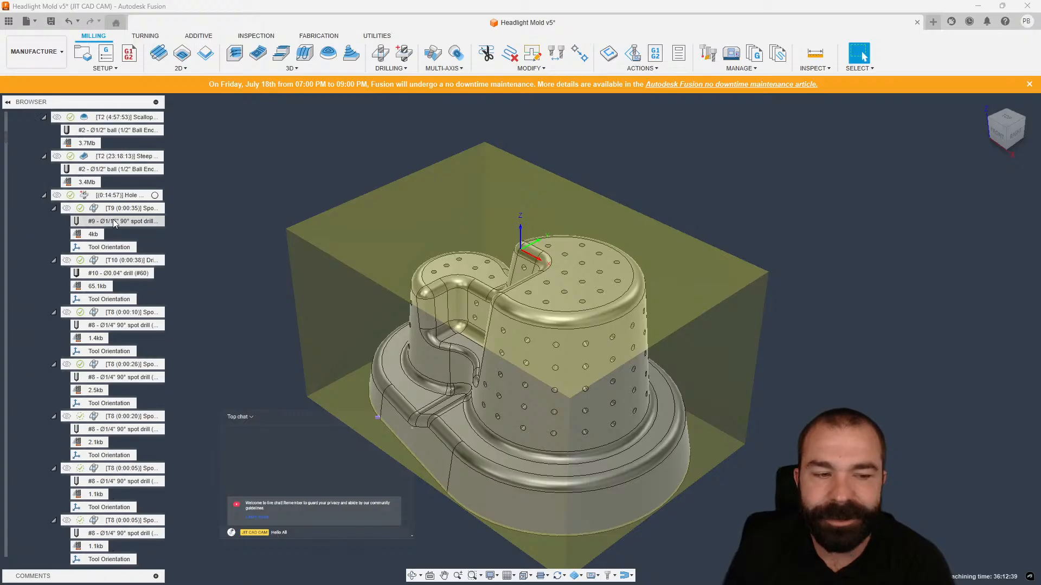
scroll(139, 267, up, 1)
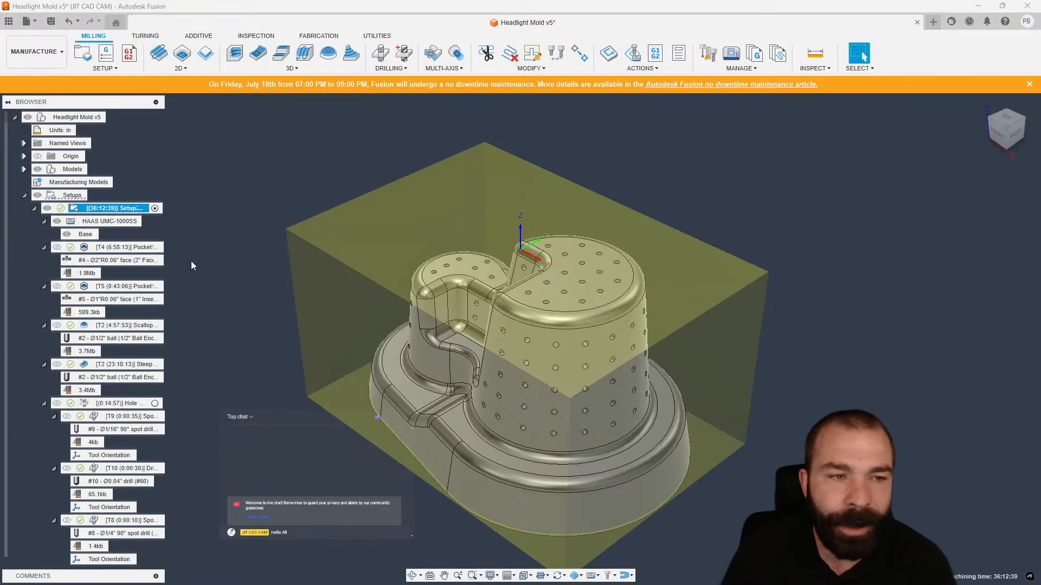
Collapse all children of Setup2.
right_click(141, 209)
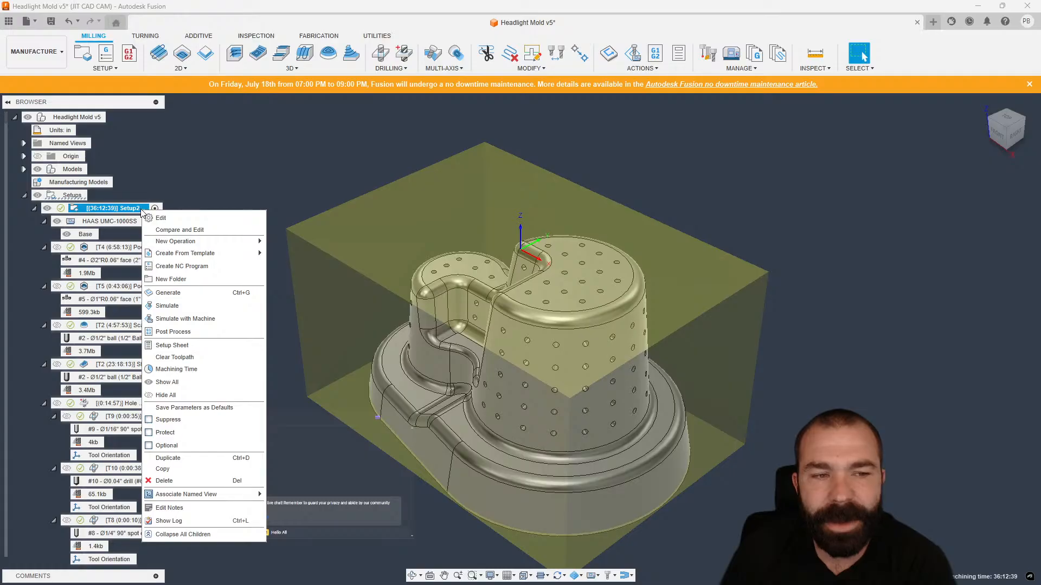
click(195, 537)
click(200, 408)
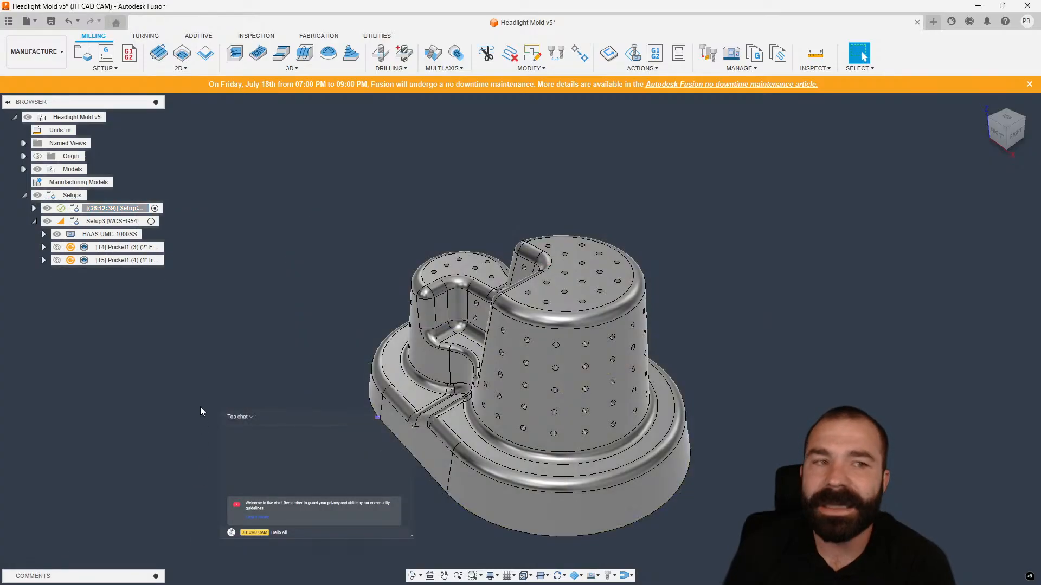
Expand Setup2 again and select the T4 Pocket1 operation to display its toolpath.
click(33, 209)
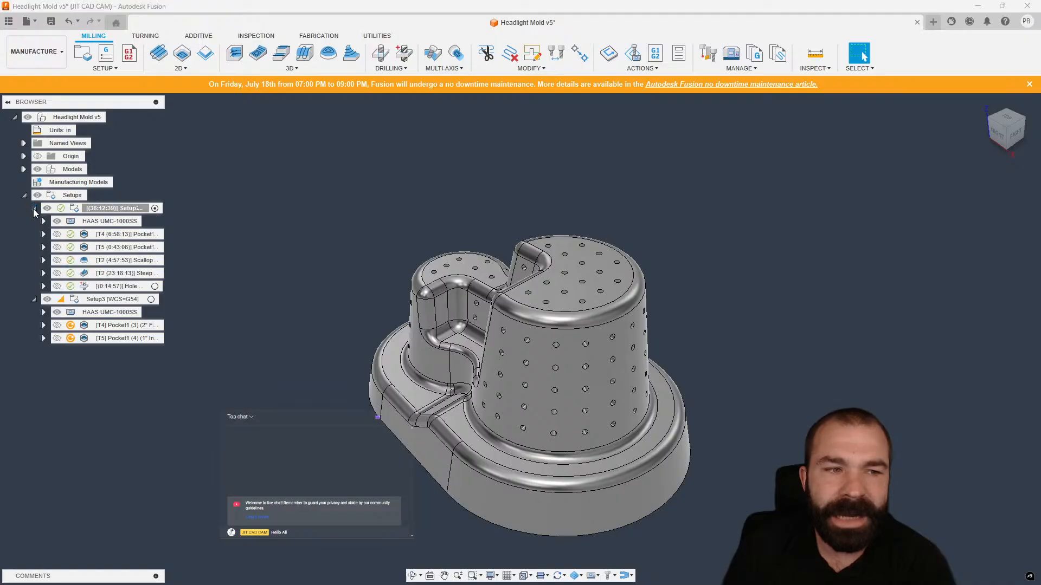
click(34, 209)
click(33, 210)
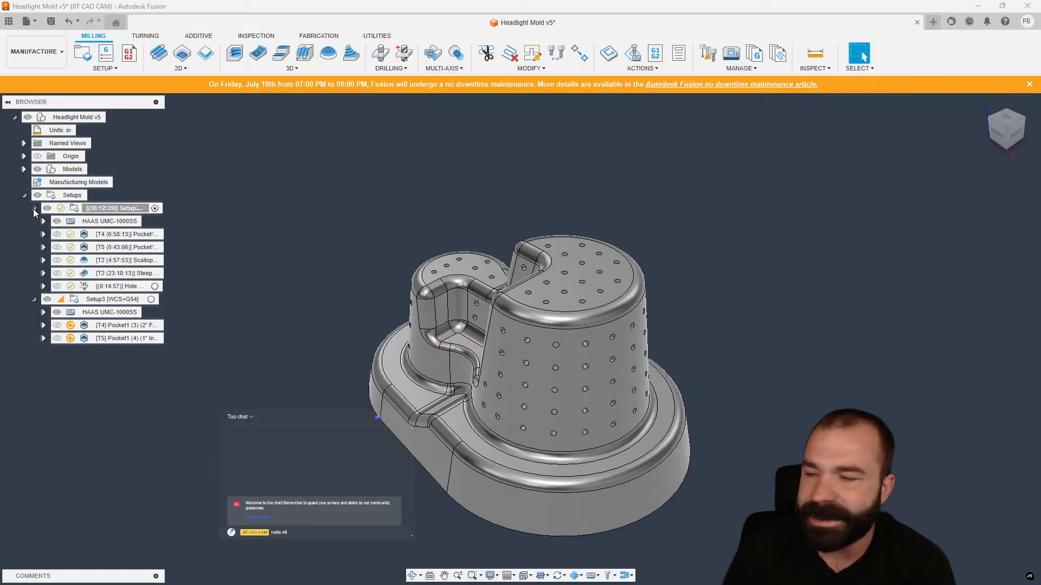
click(34, 209)
click(34, 209)
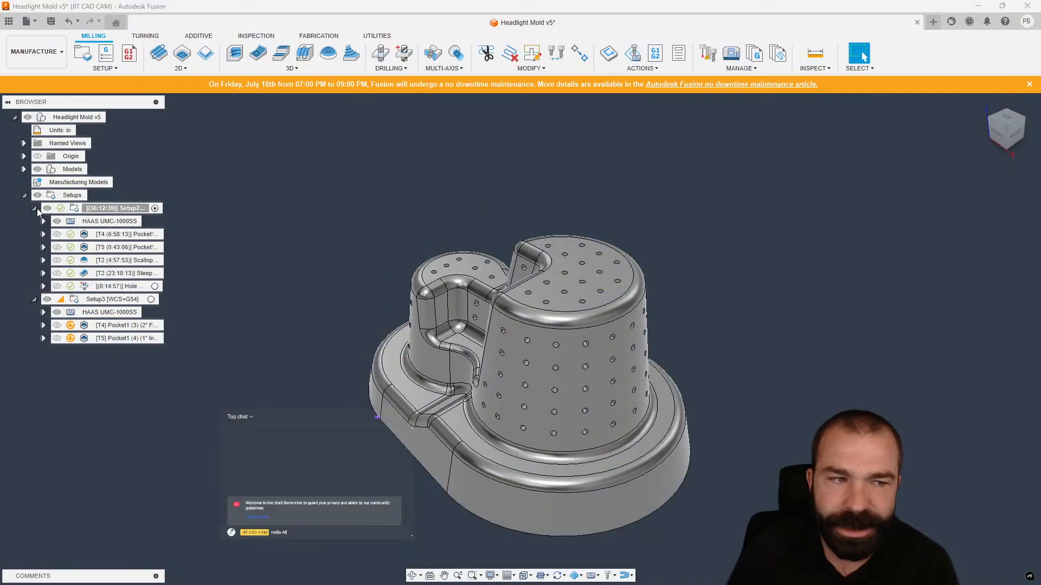
click(34, 209)
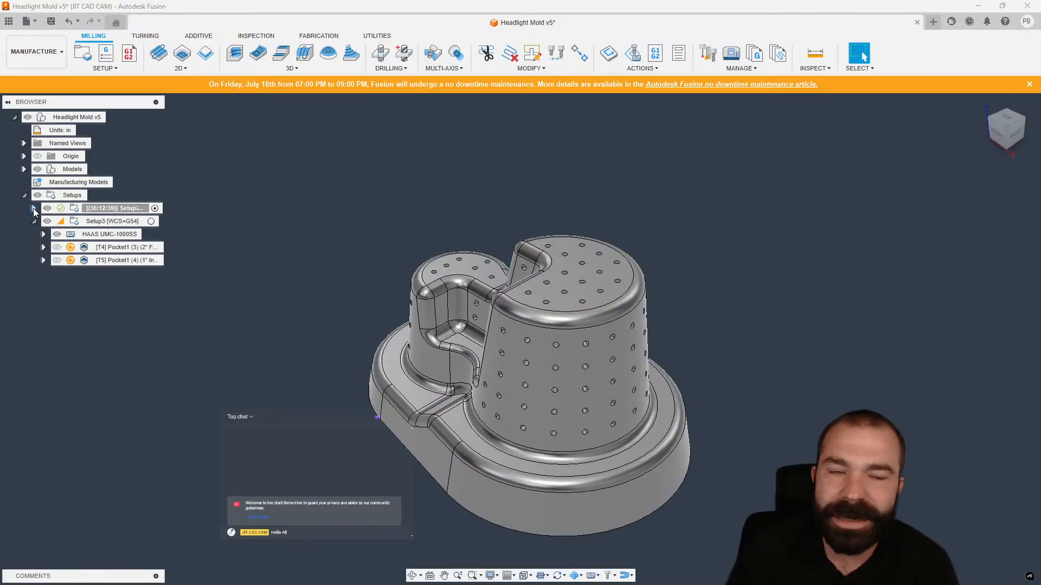
click(34, 209)
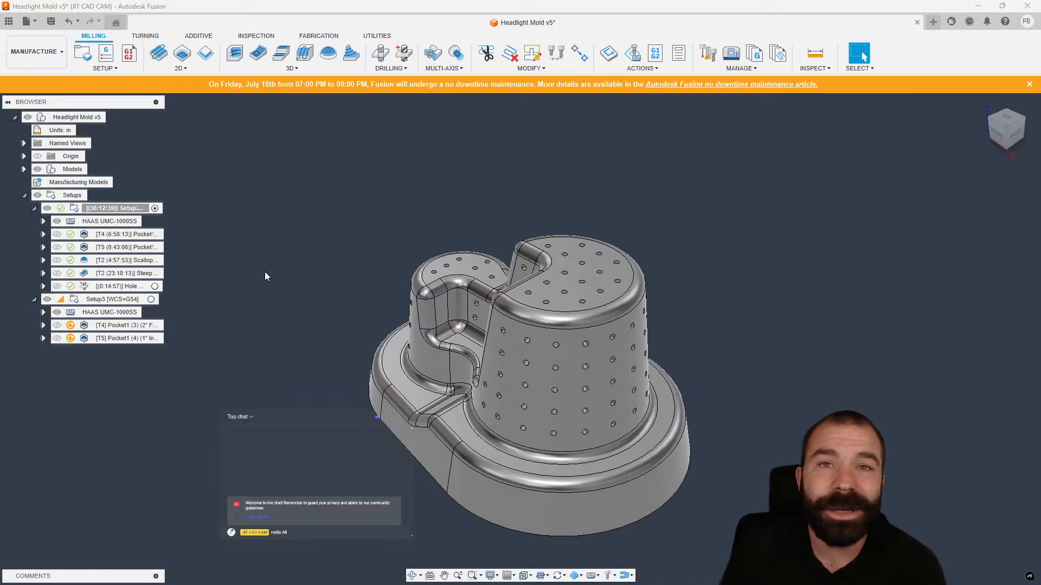
mouse_move(148, 233)
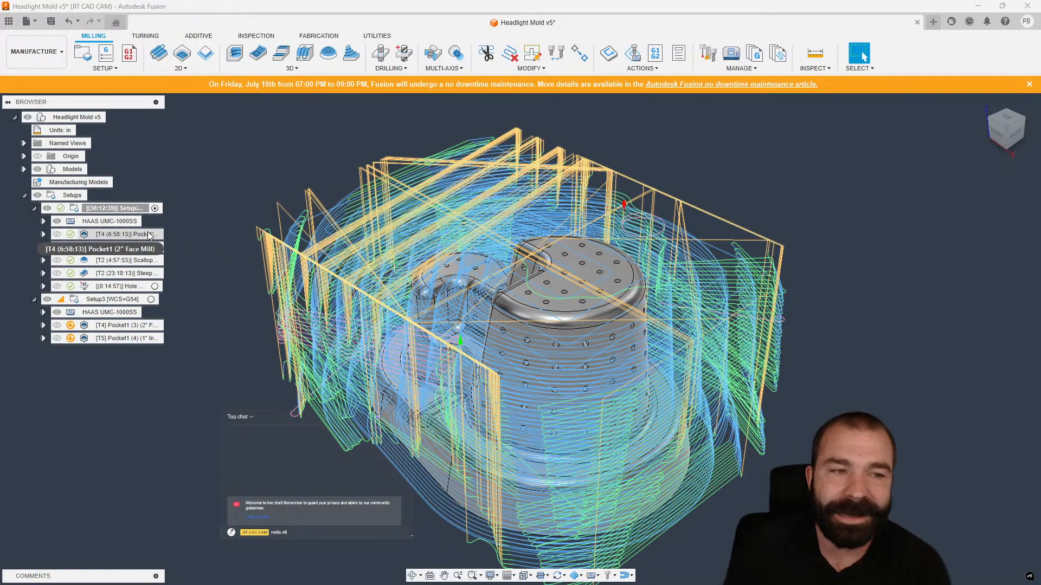
click(121, 237)
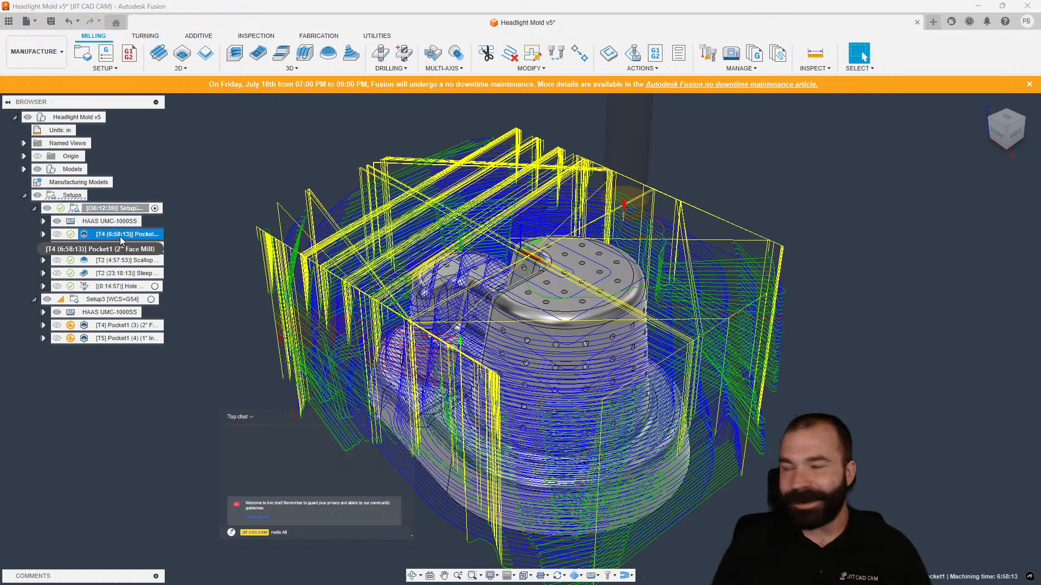
Select the T4, T5 and both T2 operations in Setup2 and rename them together as Test123.
shift+click(130, 274)
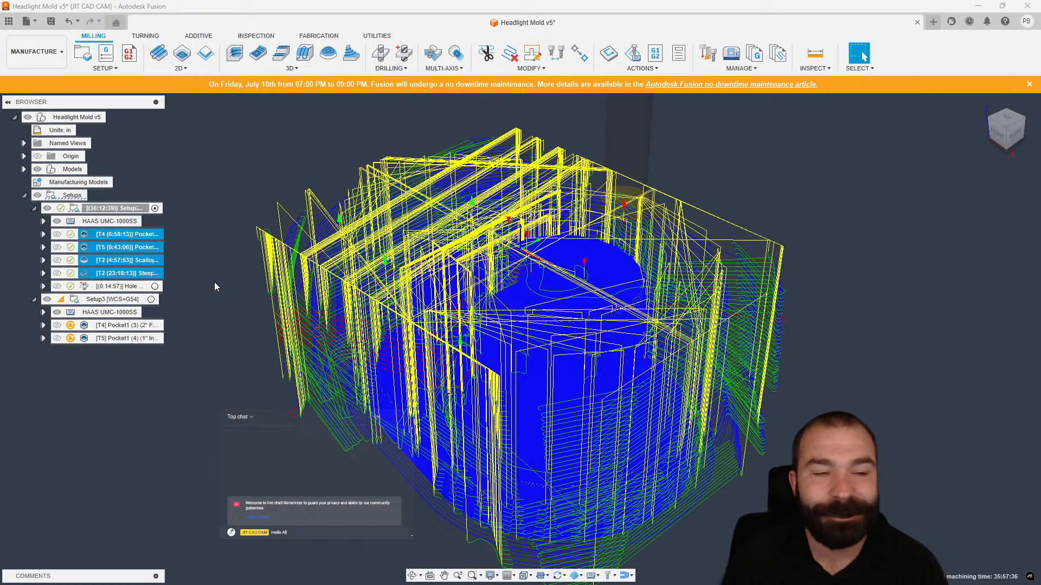
click(141, 235)
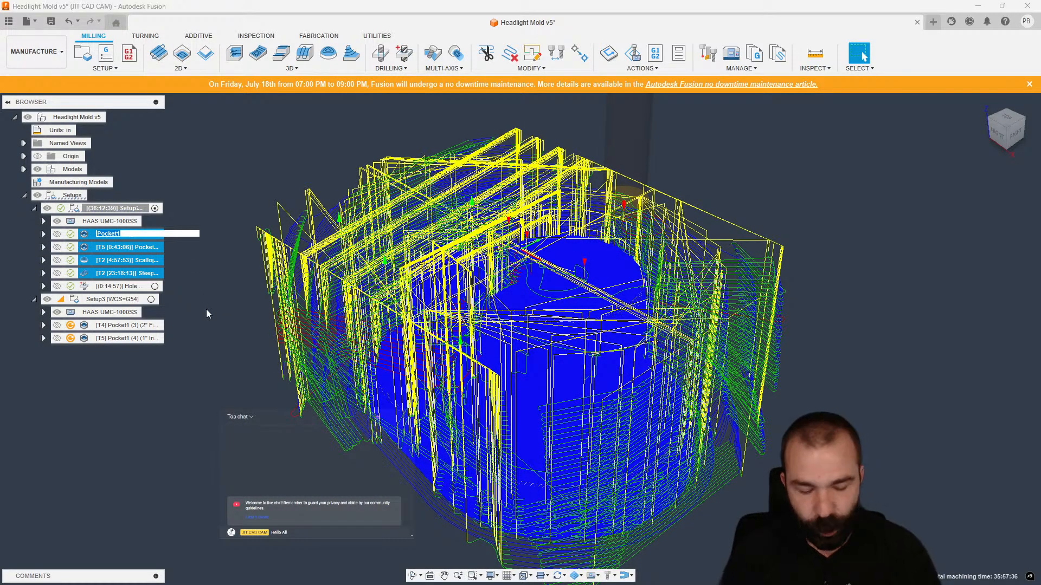
text(Test123)
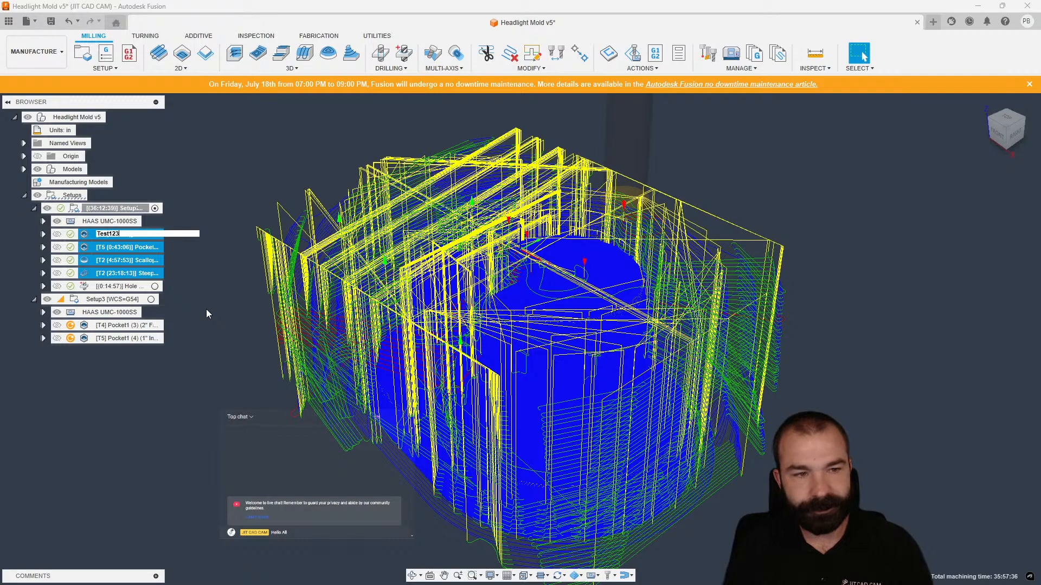
key(Return)
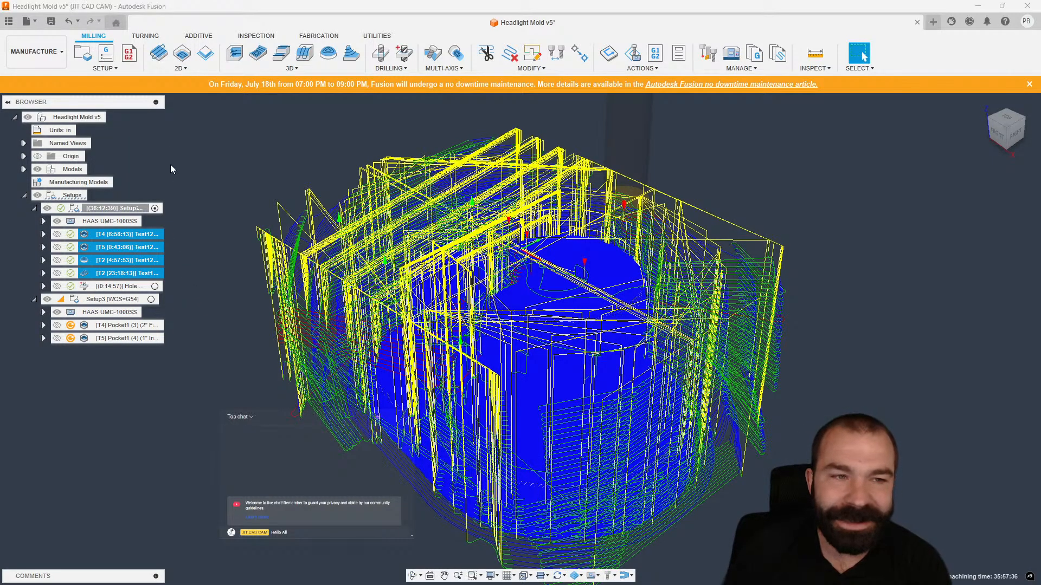
Widen the browser, clear the selection and undo the batch rename of the four operations.
drag(165, 100, 301, 103)
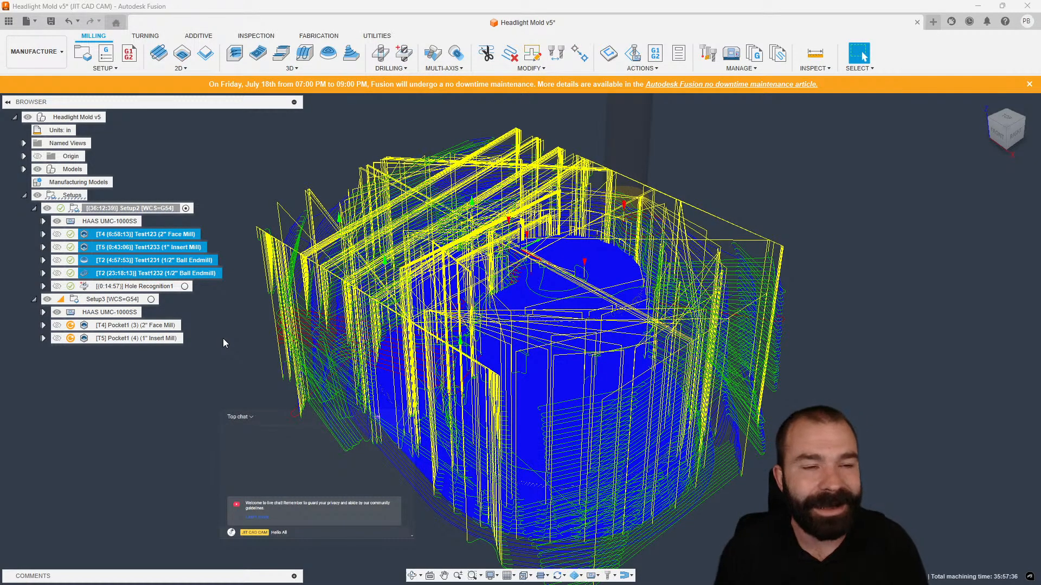
click(234, 205)
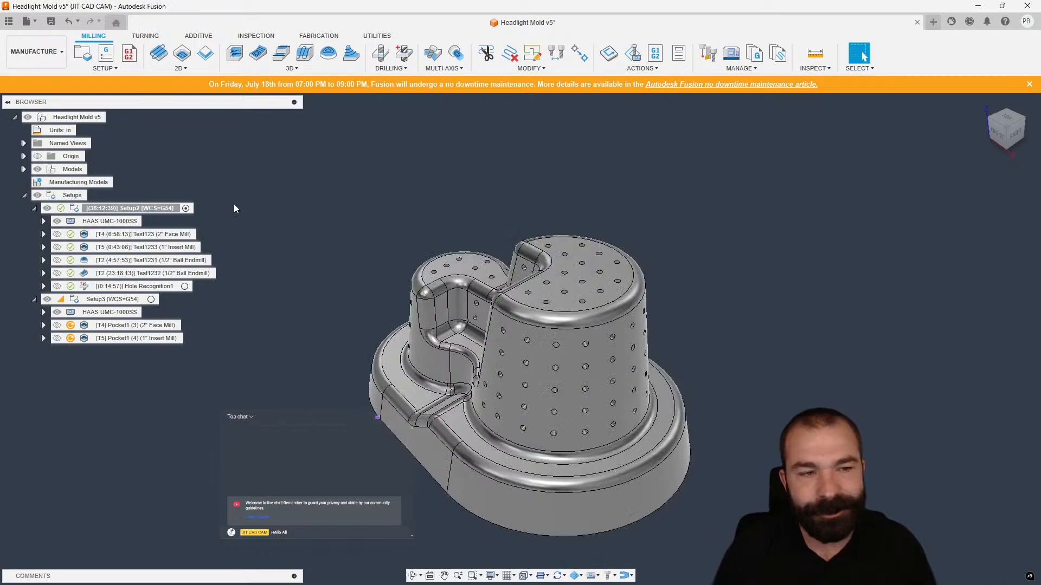
key(ctrl+z)
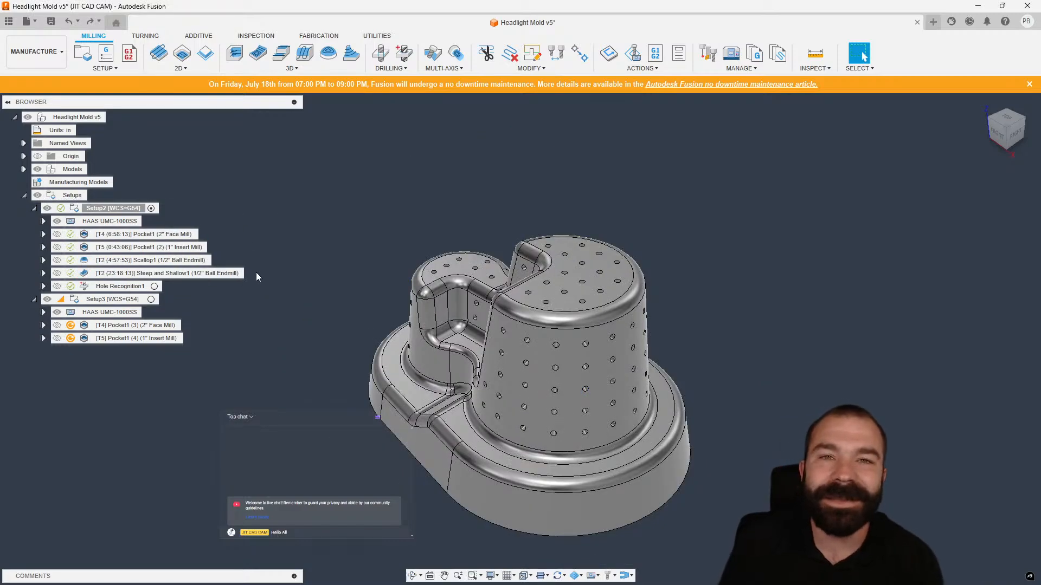
Display the T4 and T5 pocket toolpaths in Setup2 and clear the selection.
click(176, 235)
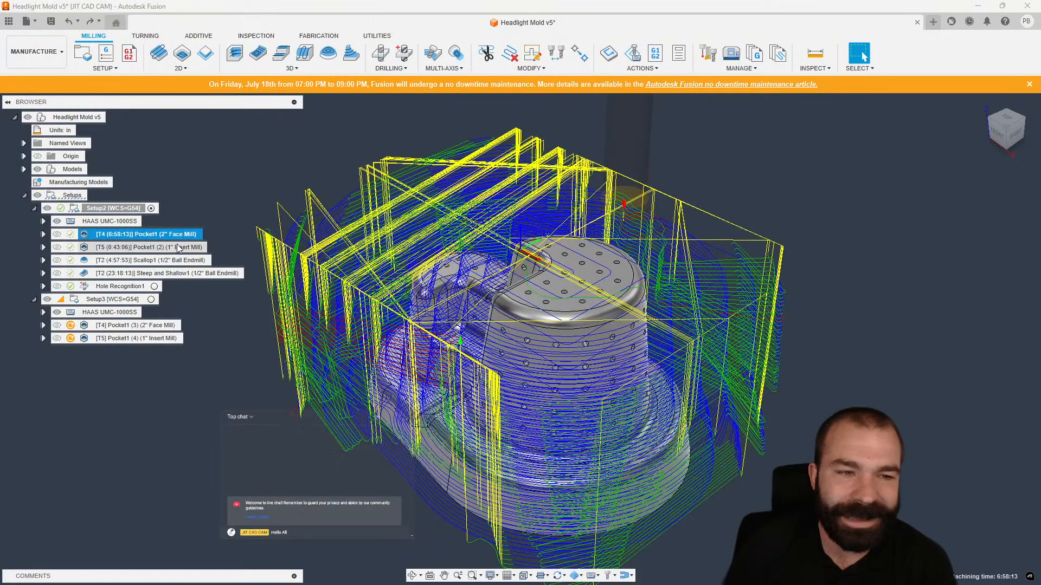
click(179, 247)
click(313, 220)
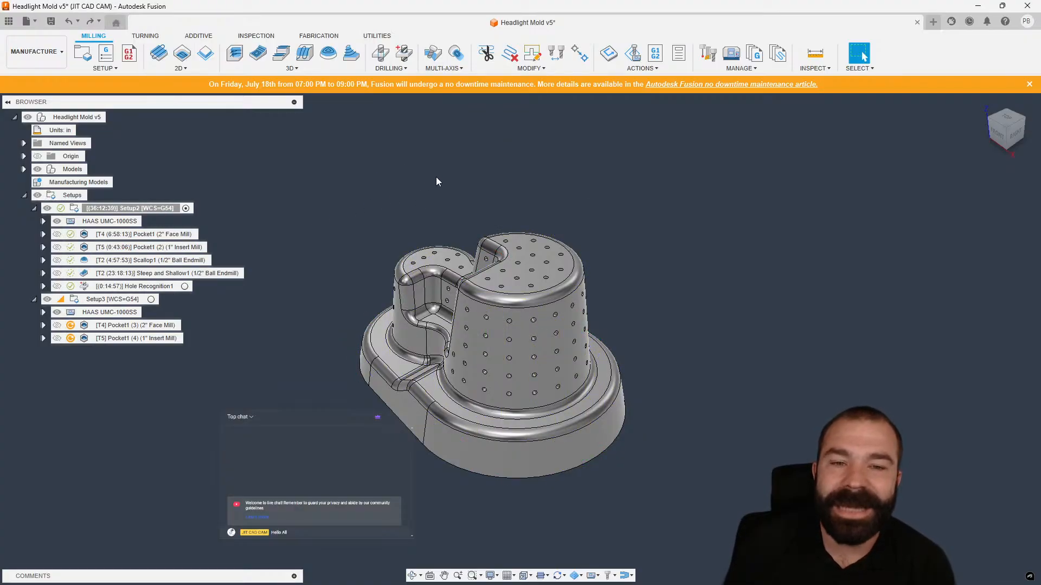
Open the data panel and search the project data for encl.
click(9, 21)
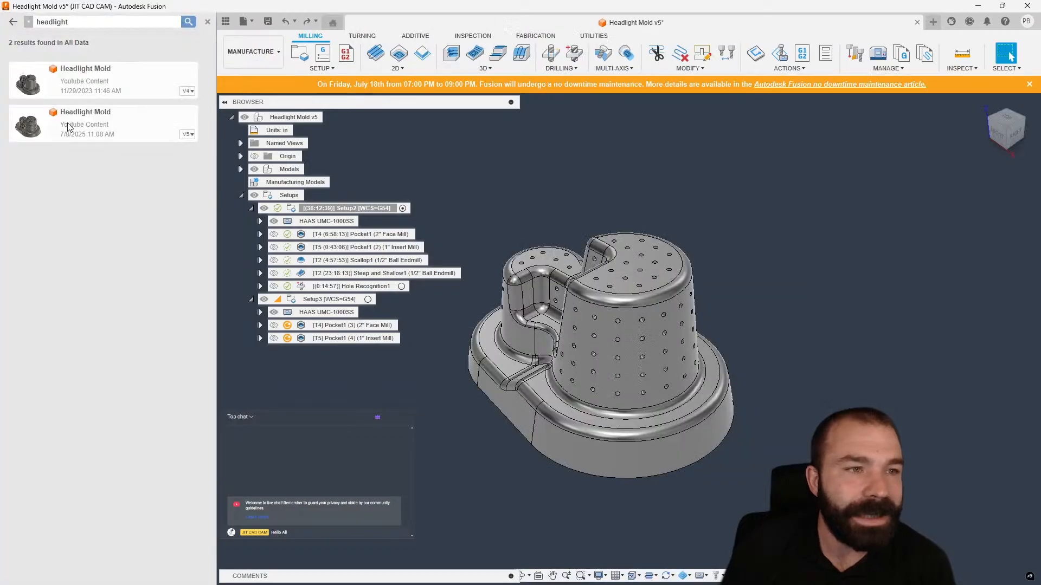
click(13, 22)
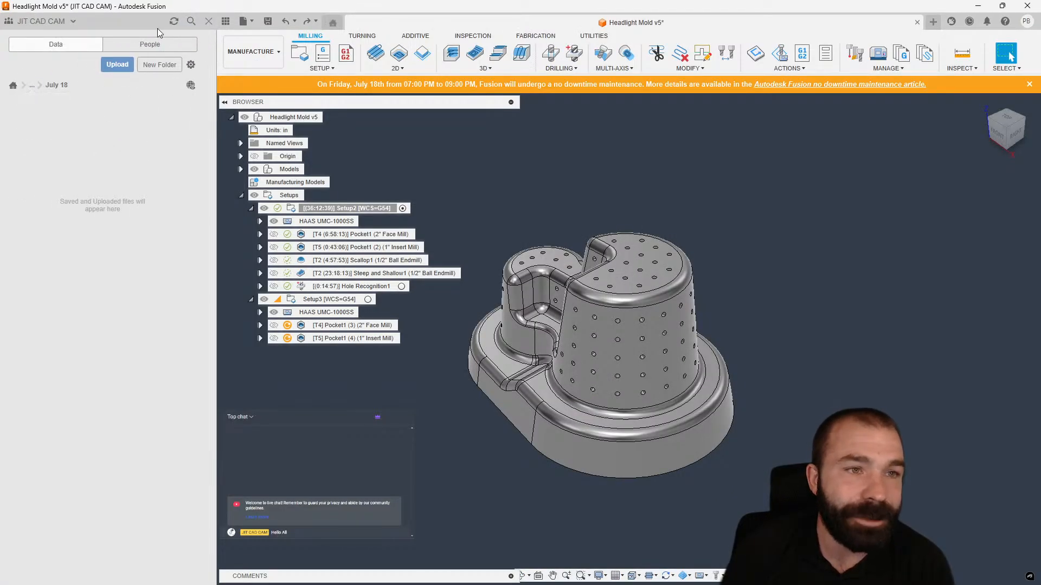
click(187, 24)
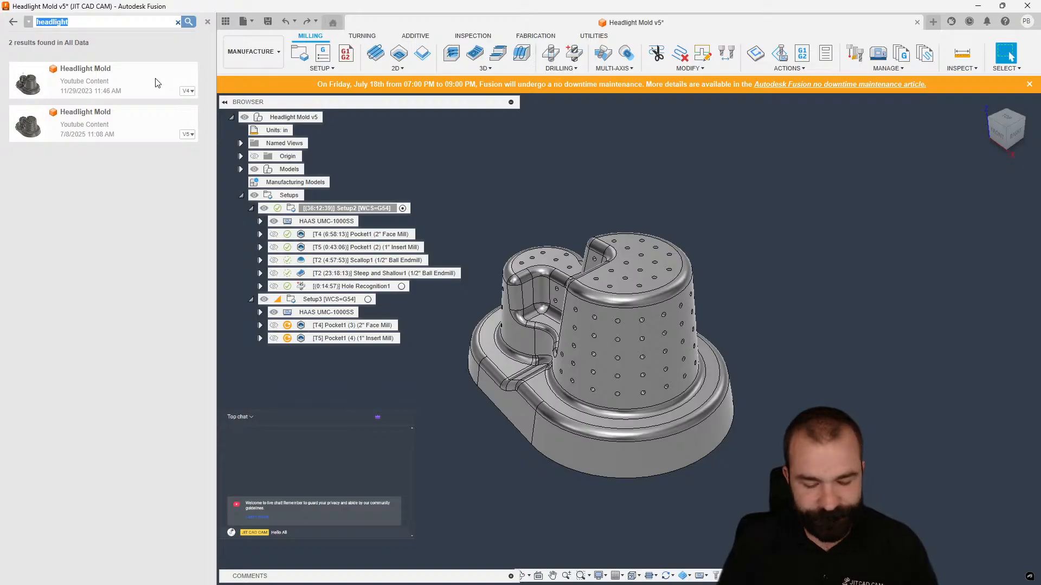
text(enc)
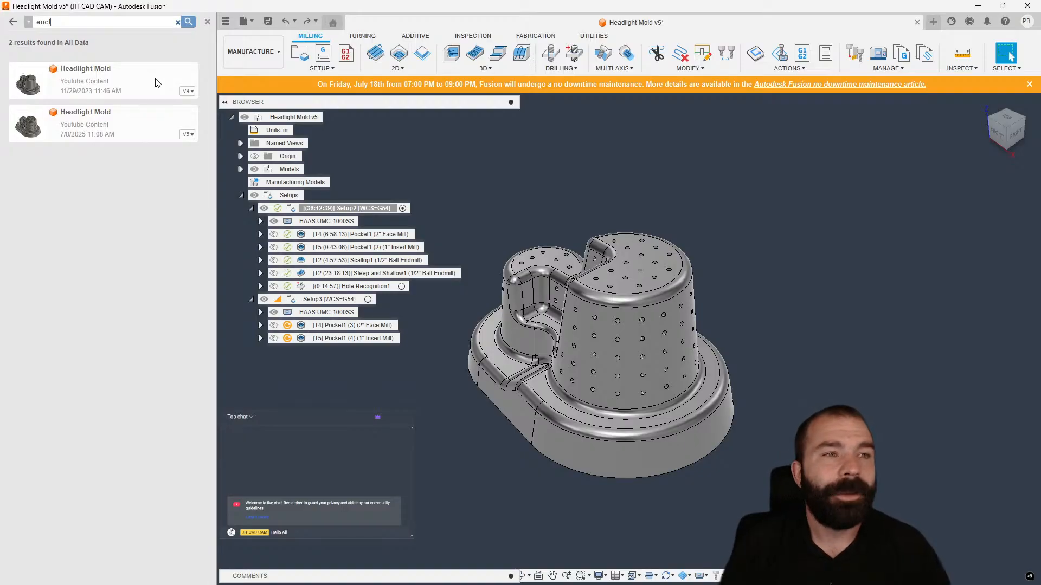
text(l)
key(Return)
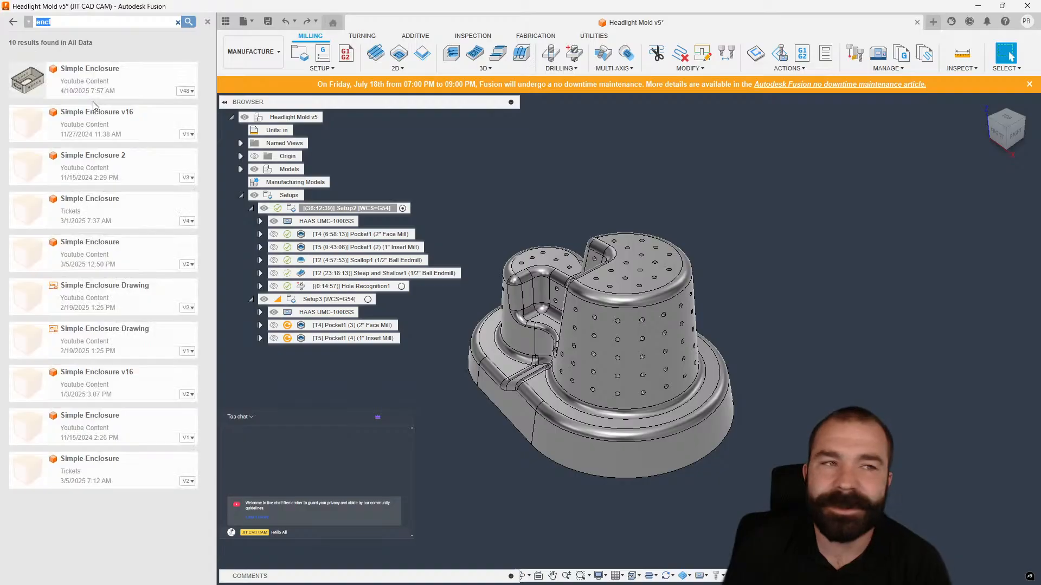
Open a new design tab and insert the Simple Enclosure v48 component at its initial position.
double_click(91, 90)
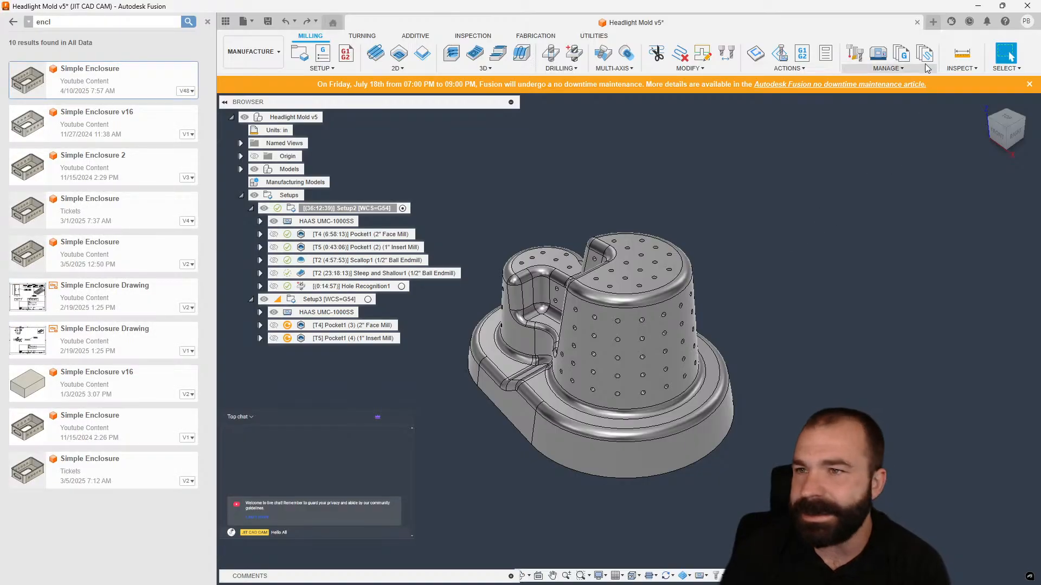
click(933, 23)
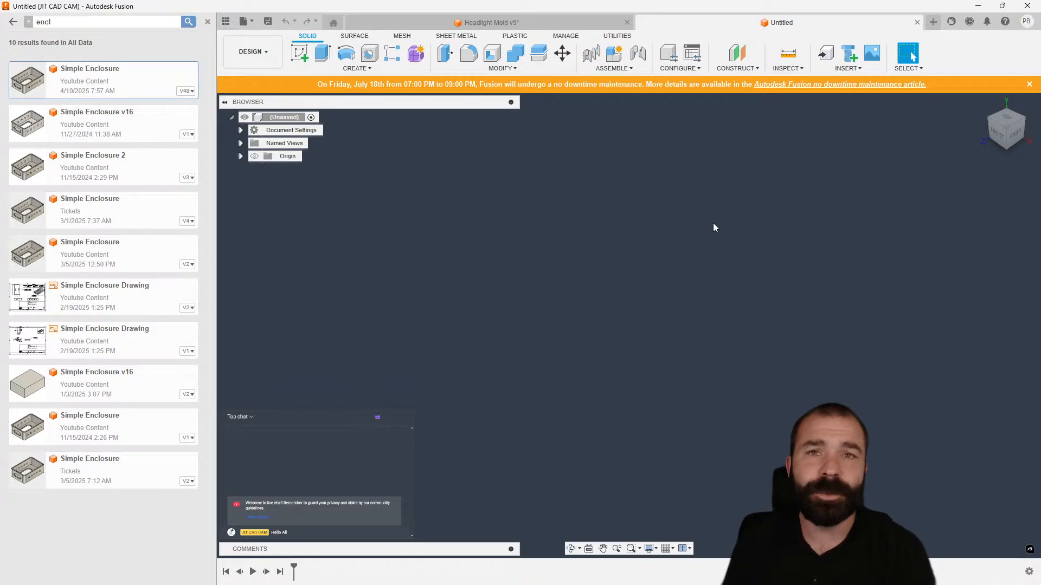
drag(87, 81, 416, 252)
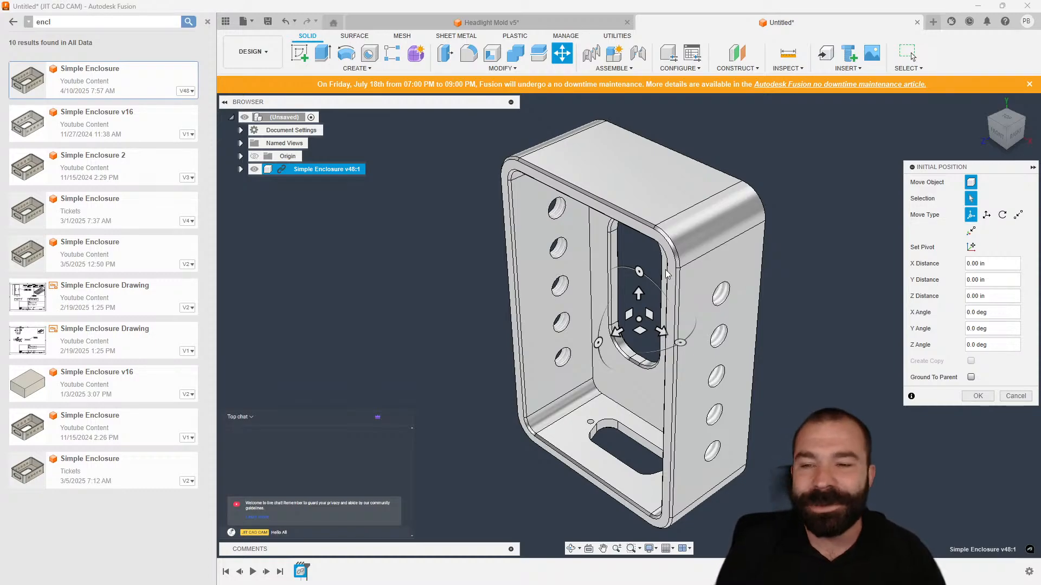
click(976, 396)
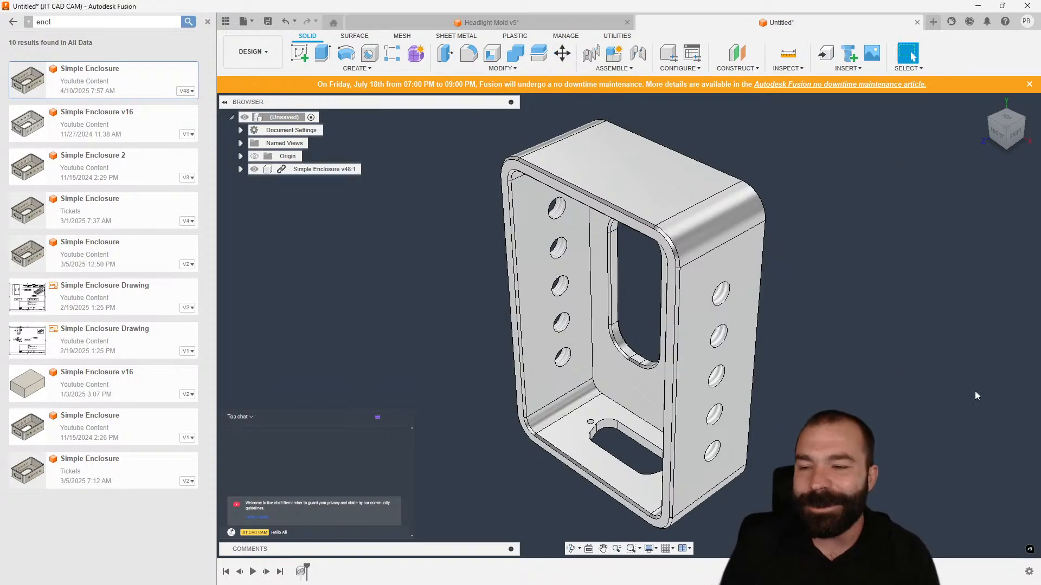
Close the data panel and break the link of the inserted Simple Enclosure component.
click(207, 22)
right_click(98, 170)
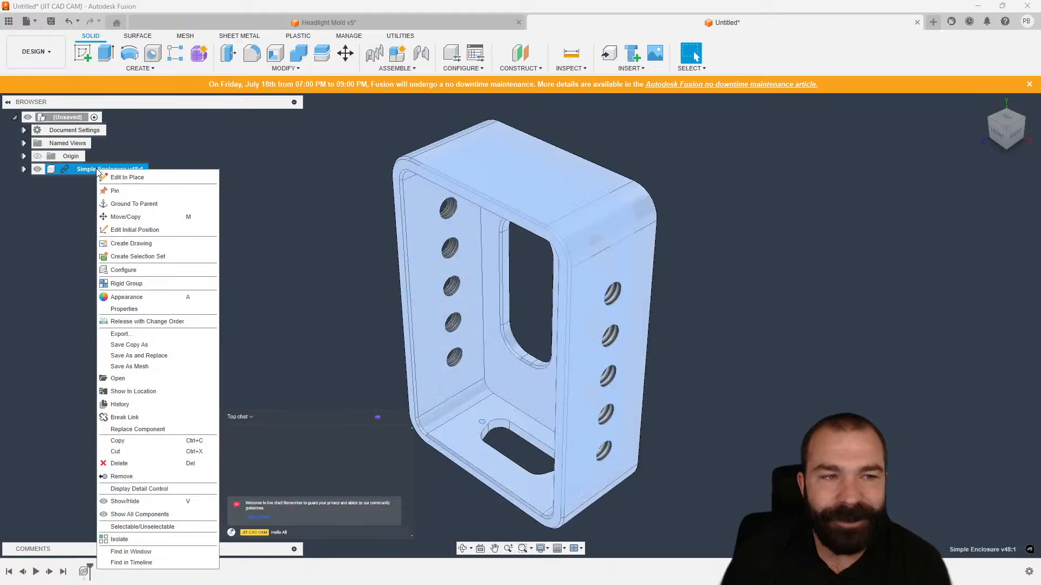
click(158, 417)
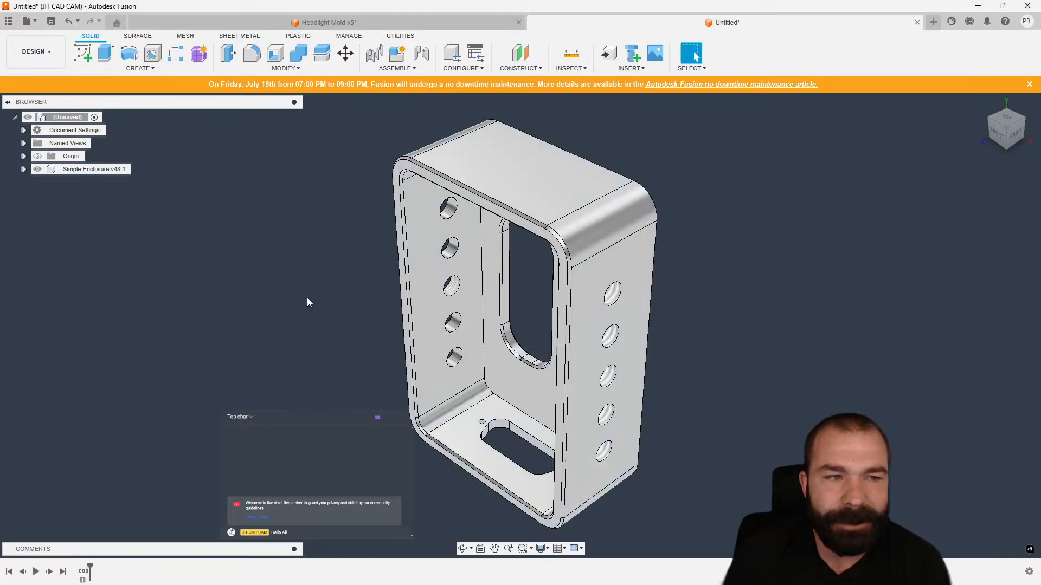
Insert a second copy of Simple Enclosure into the design at its initial position.
click(9, 23)
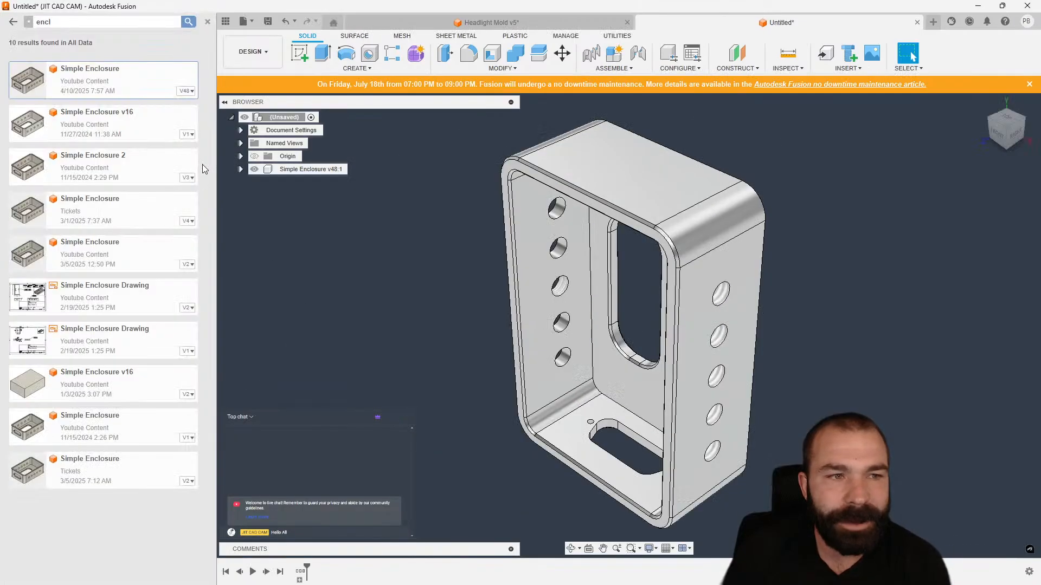
drag(81, 84, 373, 272)
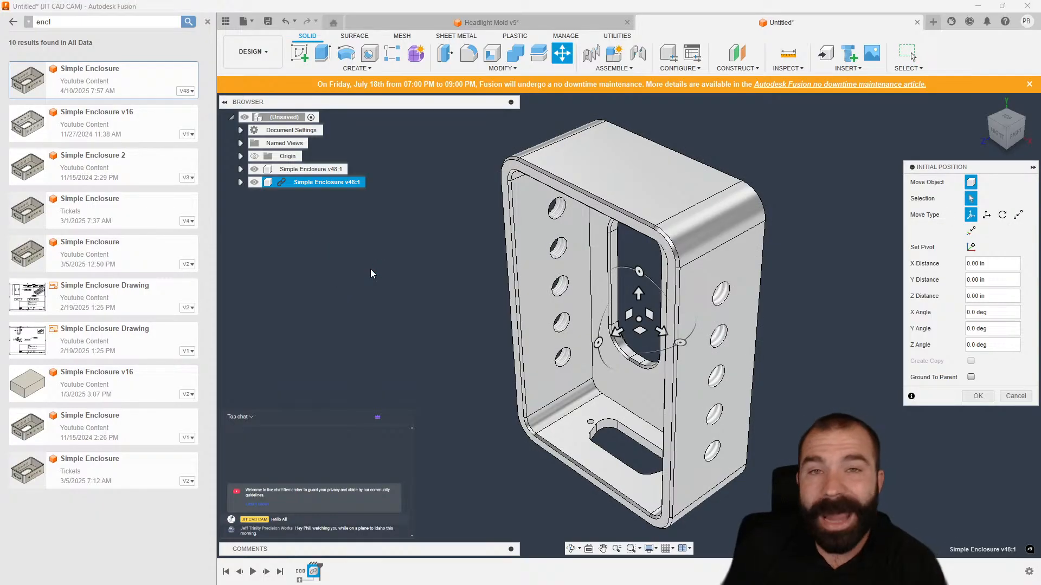
click(978, 397)
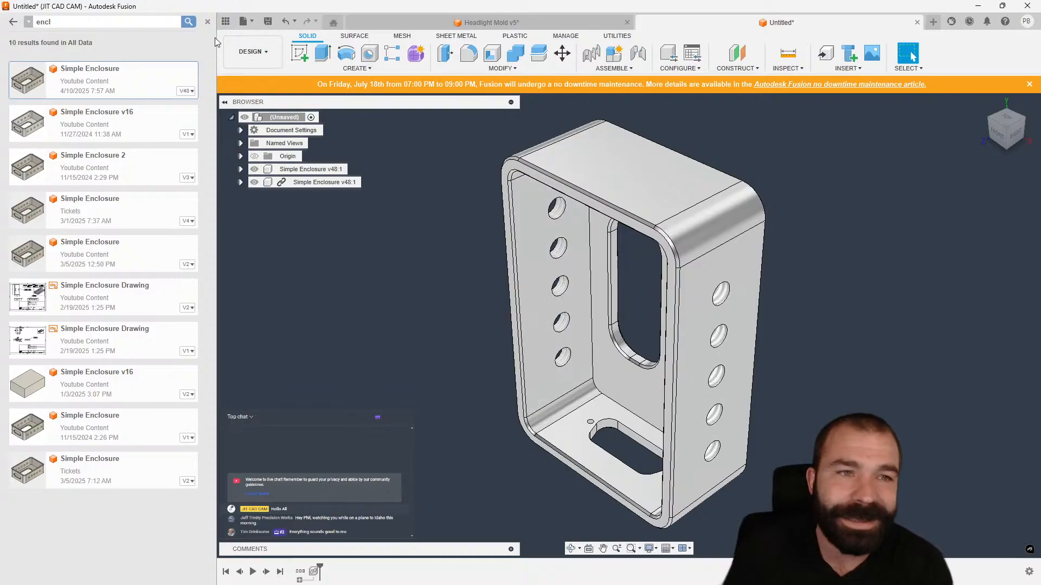
Close the data panel and break the link of the second Simple Enclosure component.
click(207, 22)
right_click(106, 184)
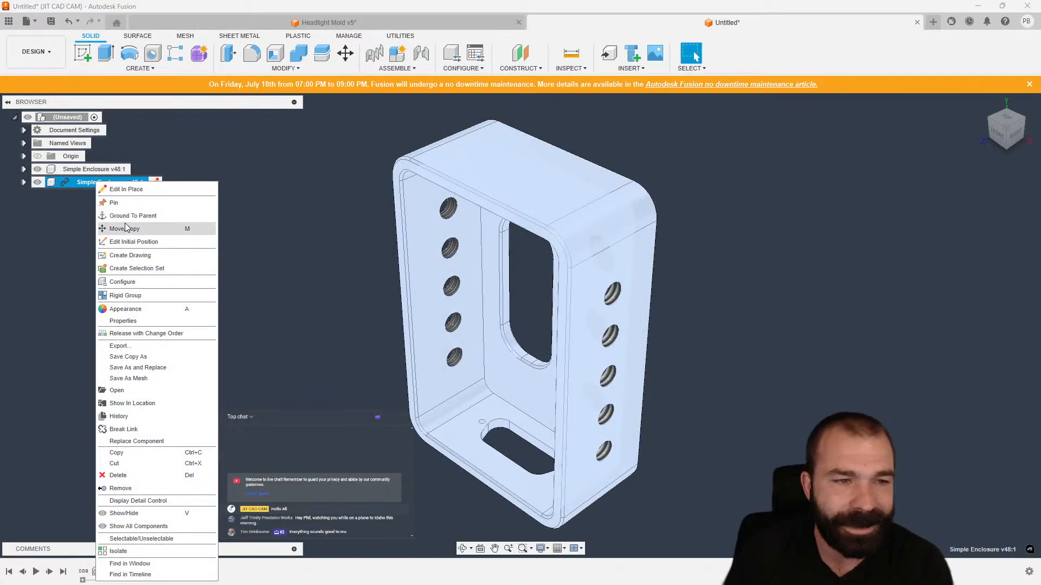
click(124, 429)
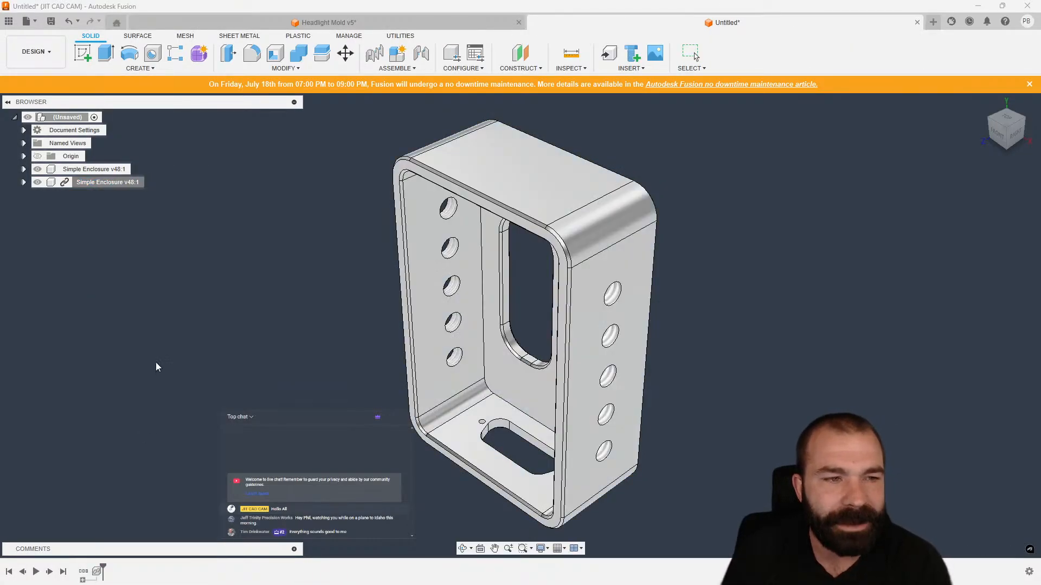
Move the second enclosure component about 6.5 in along X with Move/Copy.
click(93, 182)
key(m)
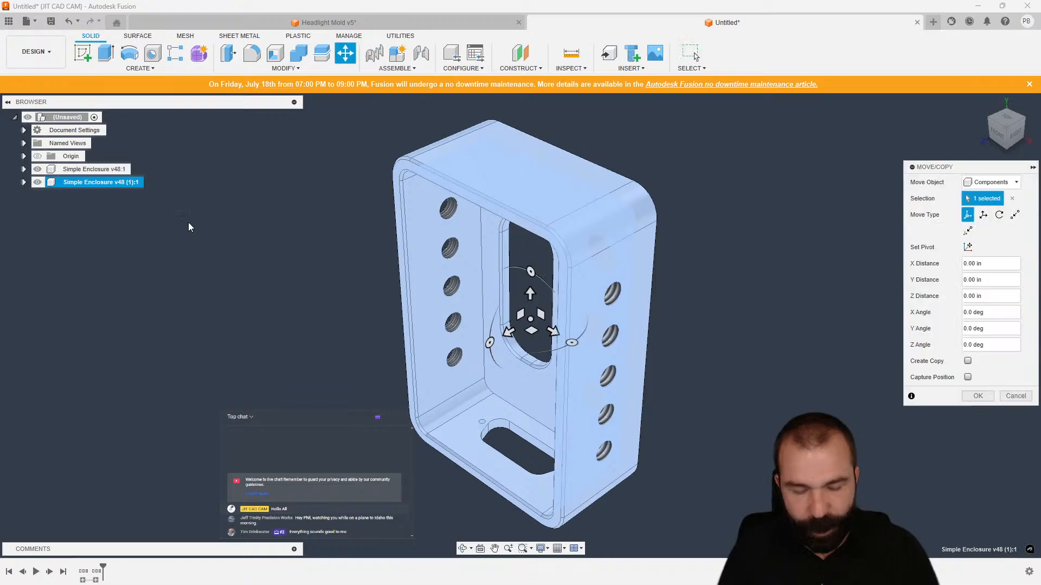
scroll(325, 227, down, 3)
drag(468, 277, 800, 455)
scroll(712, 266, down, 5)
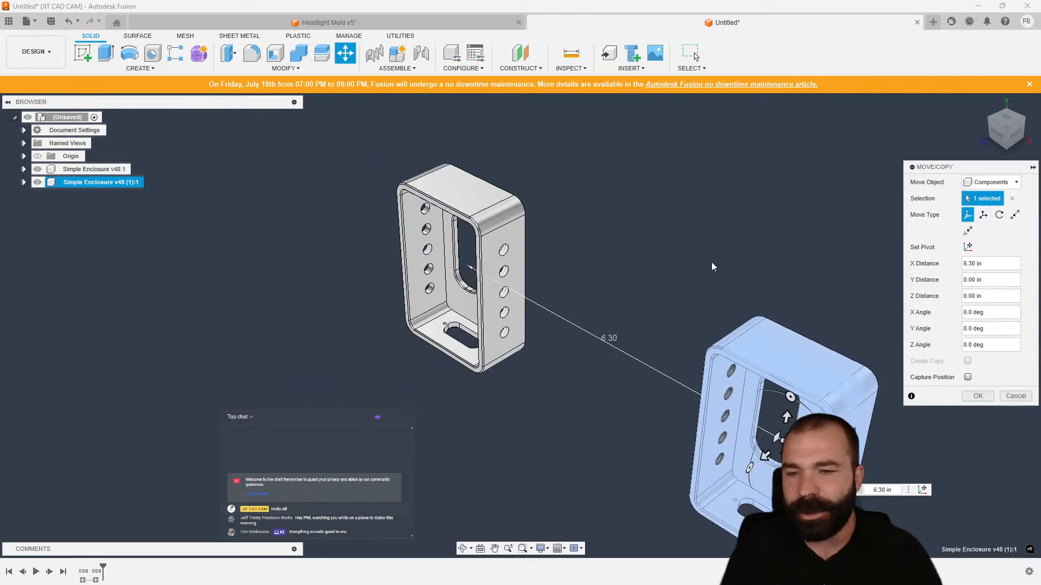
drag(787, 376, 867, 234)
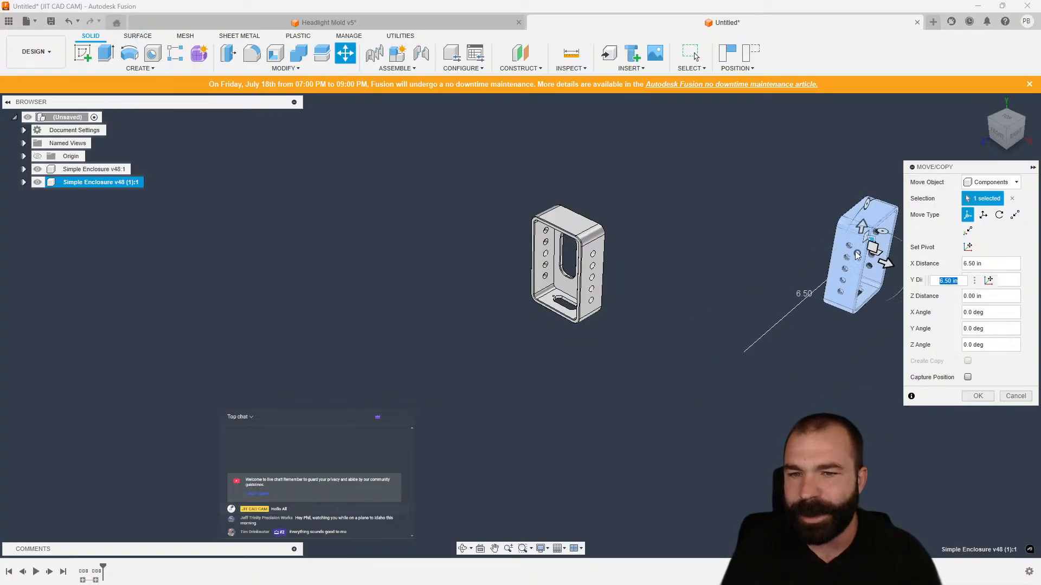
click(976, 396)
Switch the new design to the Manufacture workspace.
middle_drag(807, 254, 722, 275)
scroll(722, 274, down, 2)
scroll(724, 271, up, 3)
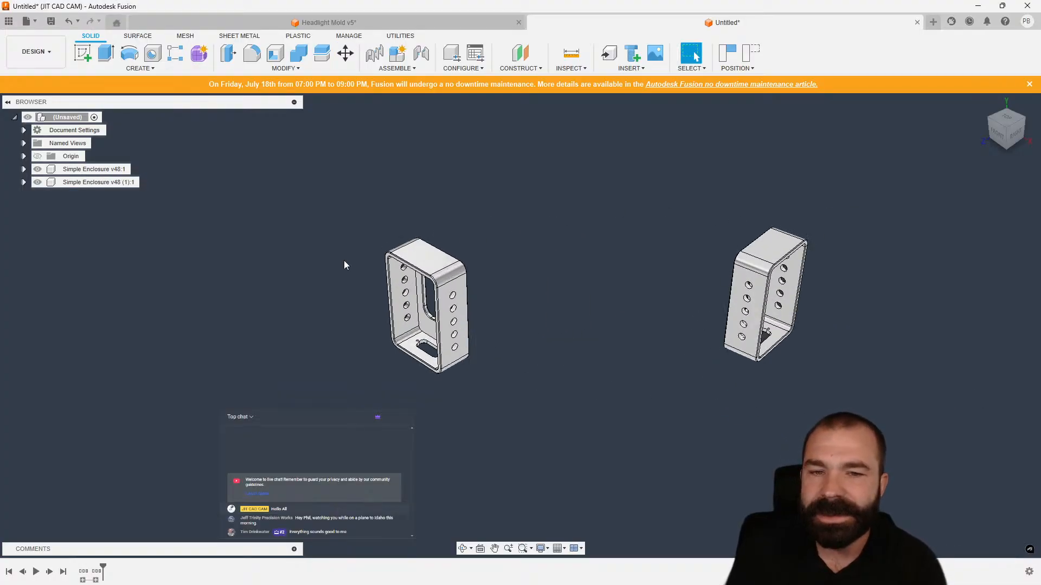
click(36, 51)
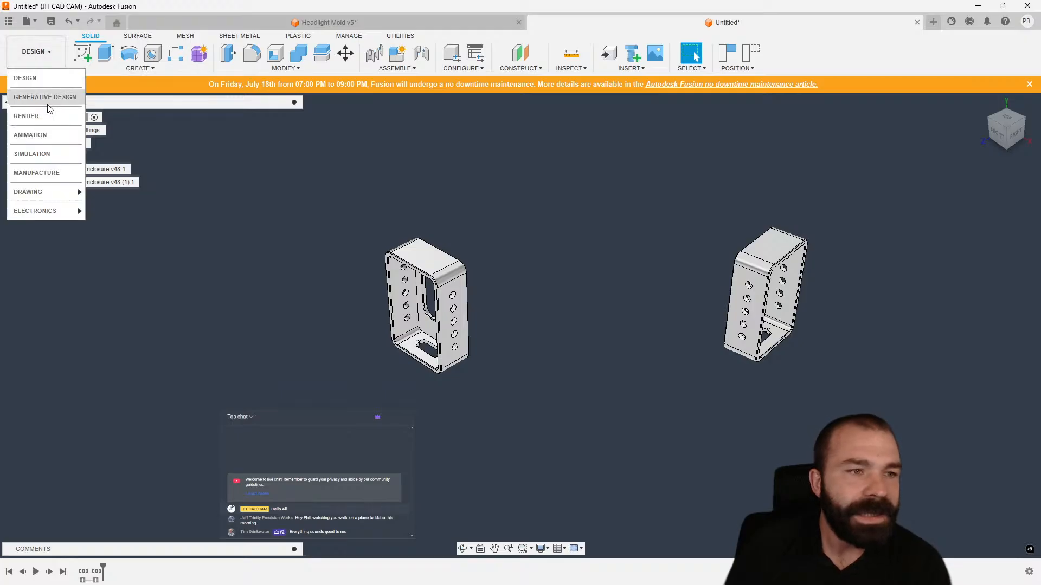
click(60, 171)
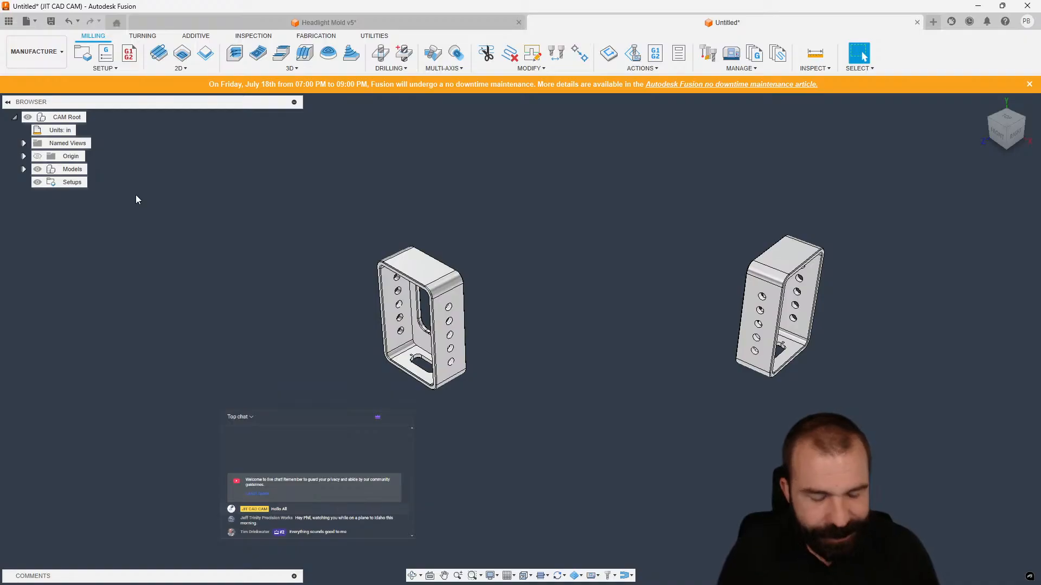
Undo the last change and expand the inserted enclosure's feature history in the timeline.
key(ctrl+z)
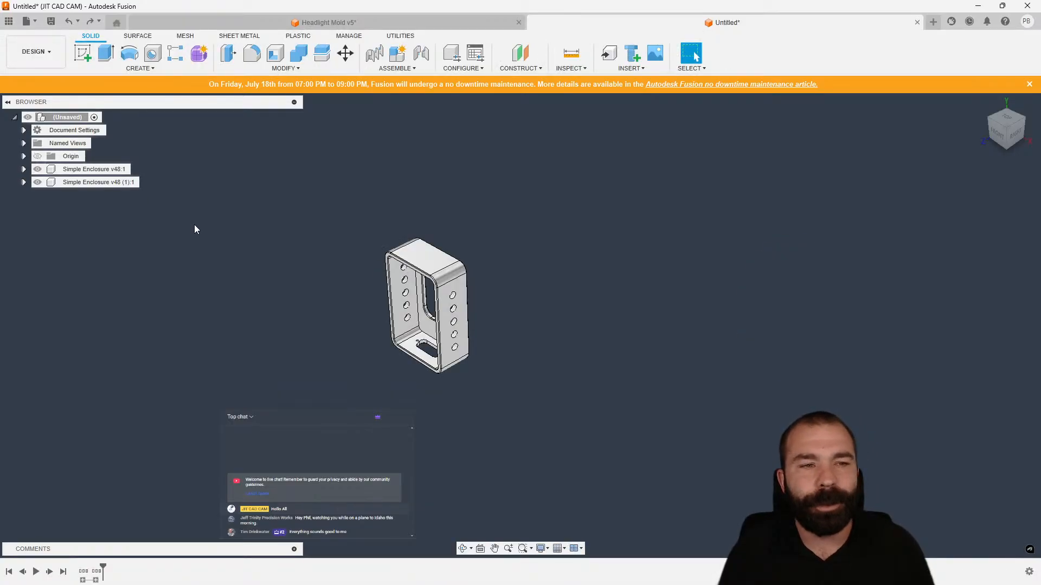
click(99, 571)
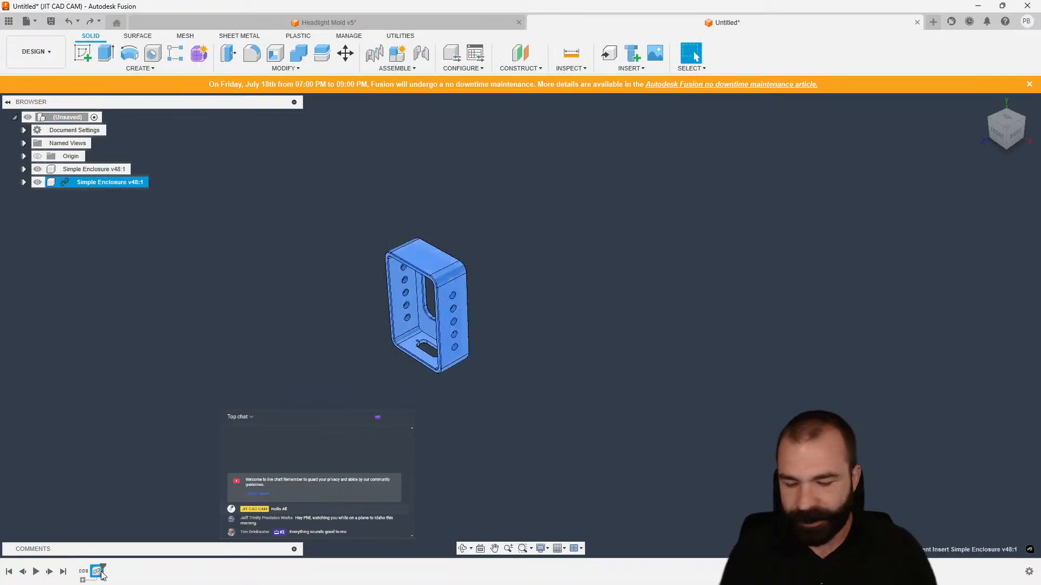
click(121, 408)
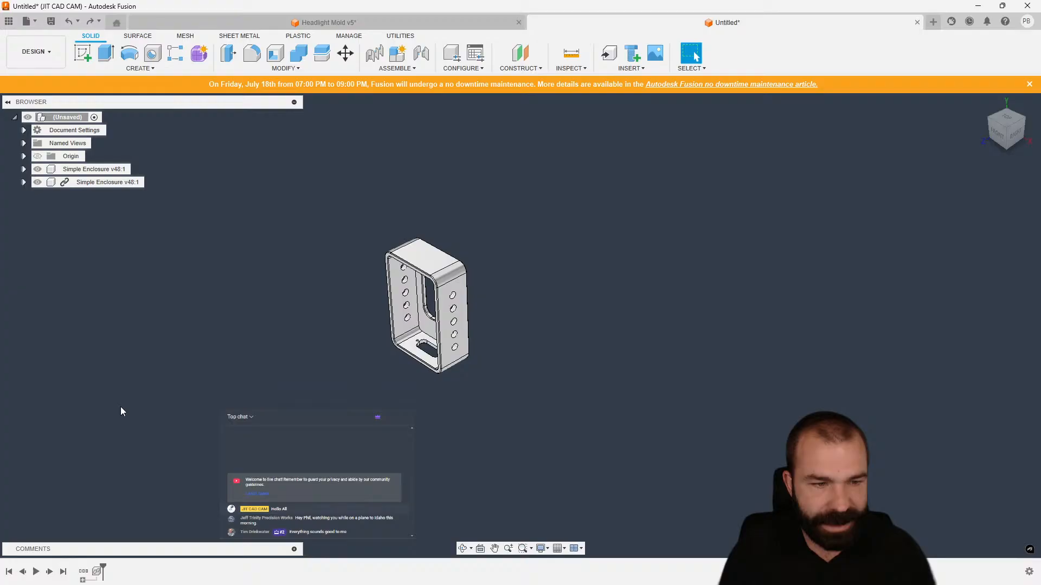
click(83, 581)
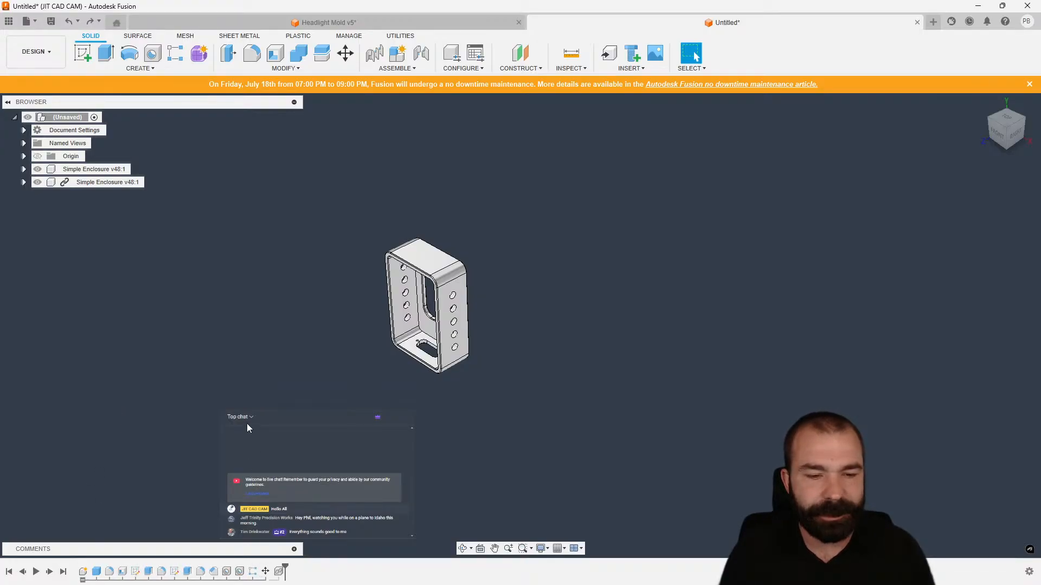
Undo the second enclosure component and open the data panel.
key(ctrl+z)
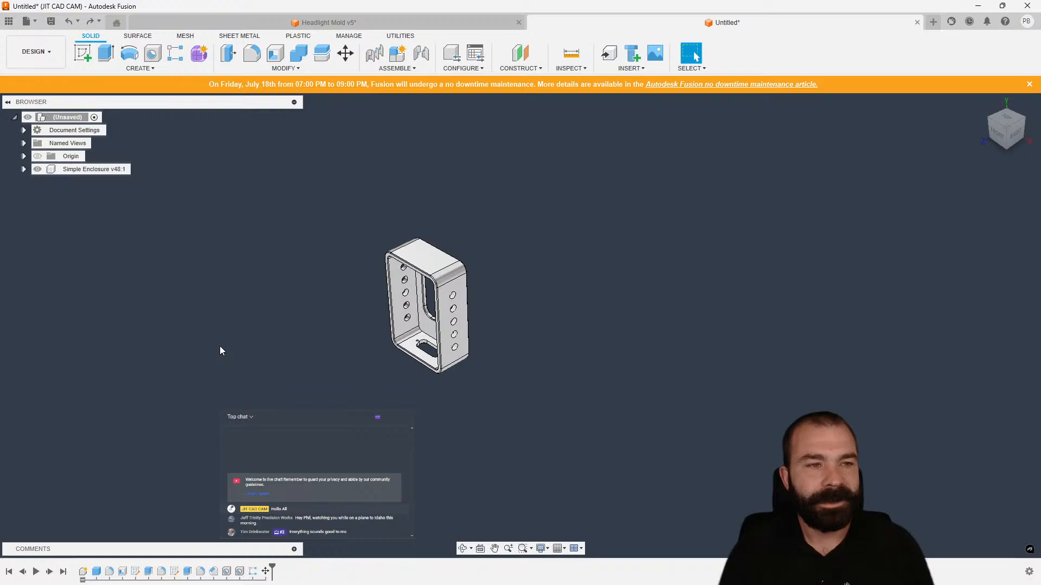
key(ctrl+y)
click(8, 21)
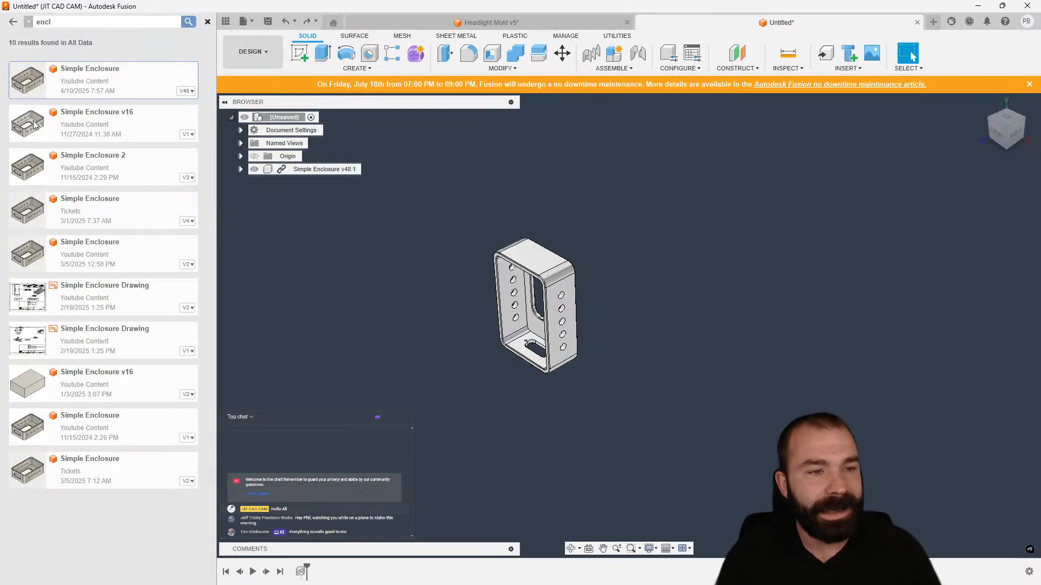
Insert another Simple Enclosure v48 into the design and move it about 3.90 in along X.
drag(61, 84, 271, 222)
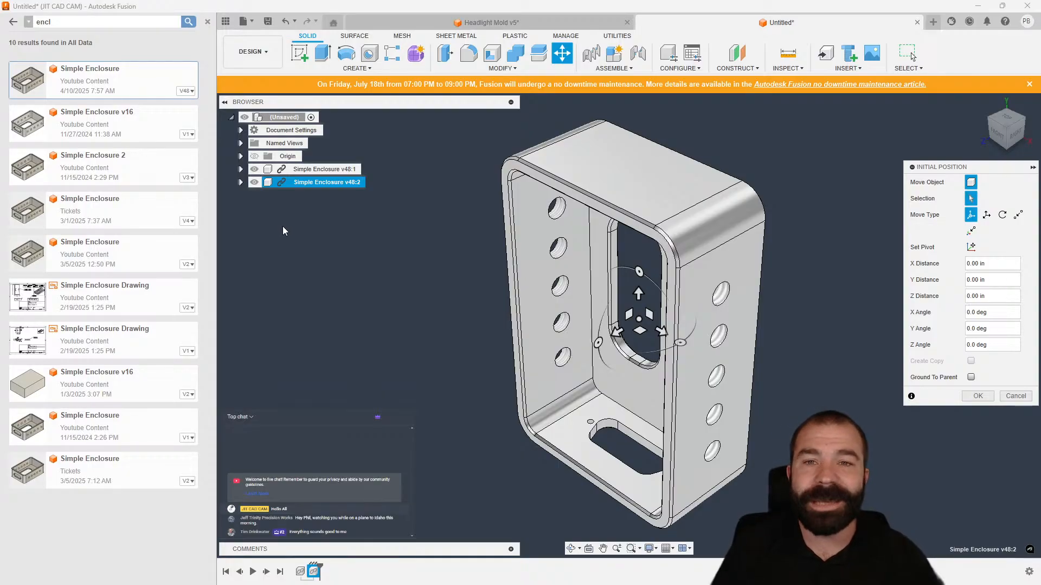
scroll(366, 209, down, 4)
drag(542, 282, 937, 276)
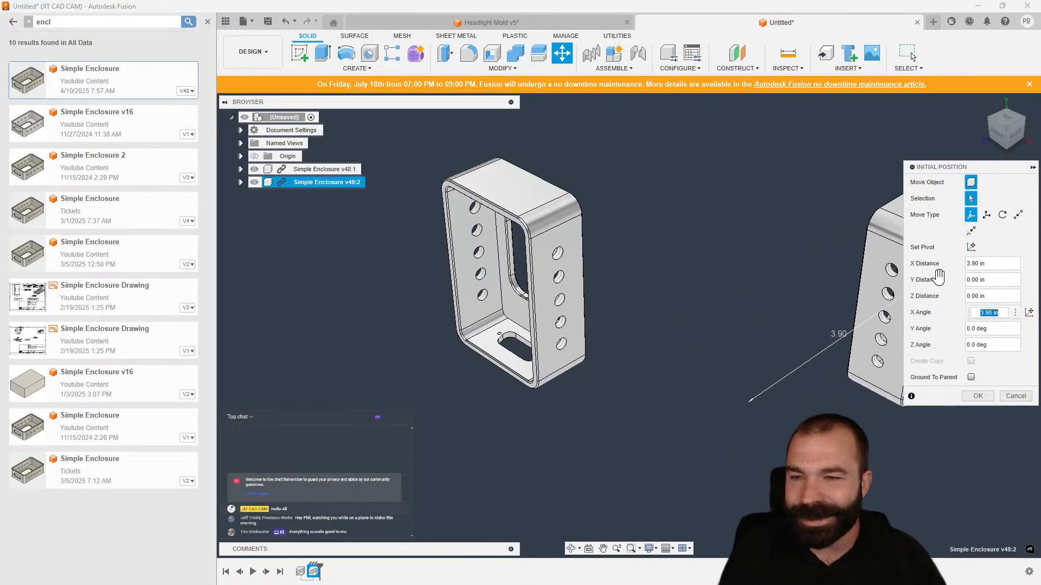
scroll(415, 282, down, 3)
click(978, 396)
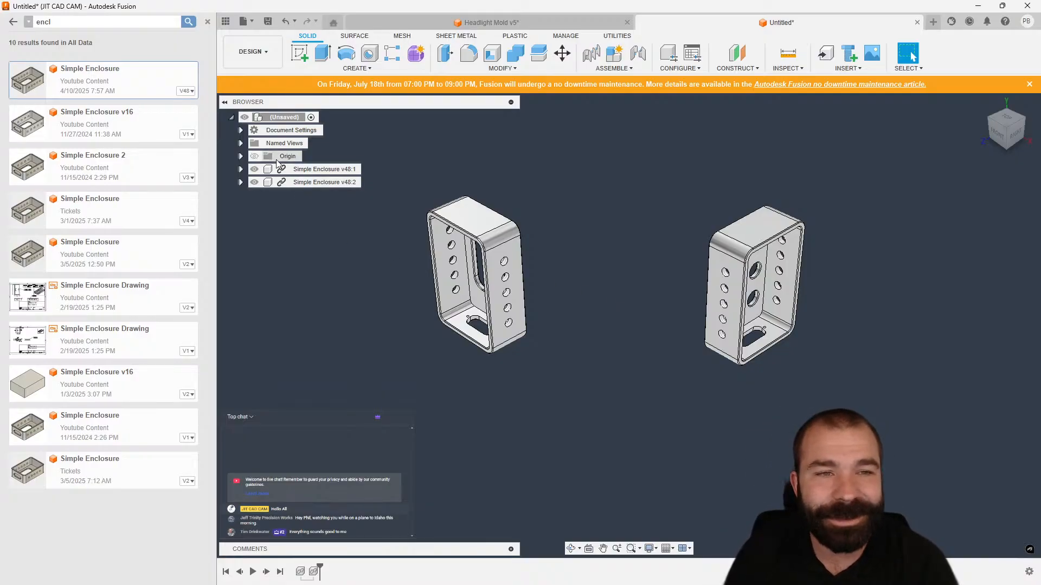
Close the data panel, switch to the Manufacture workspace and insert the linked designs' manufacturing data.
click(207, 23)
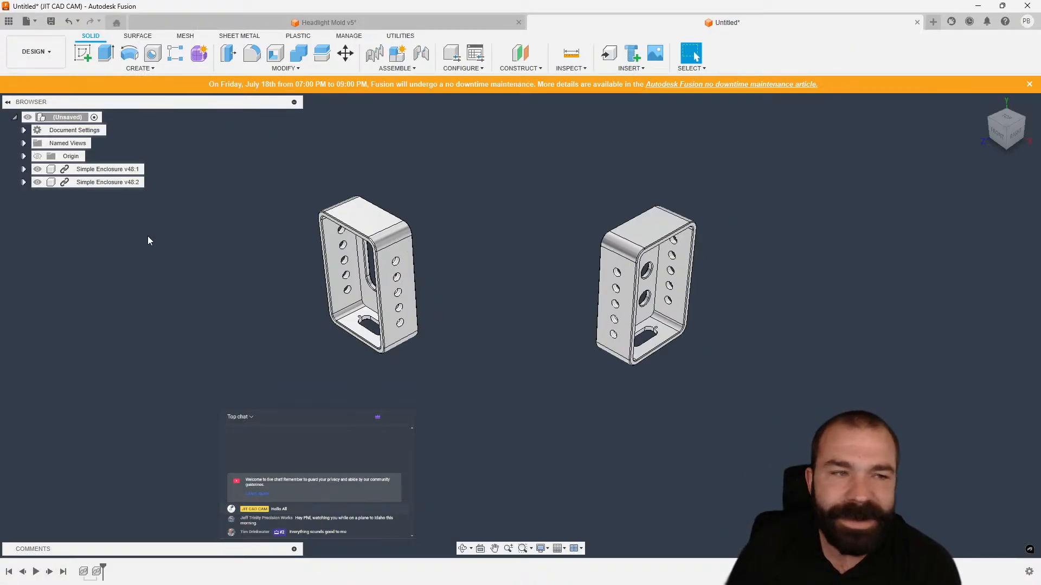
click(32, 51)
click(69, 168)
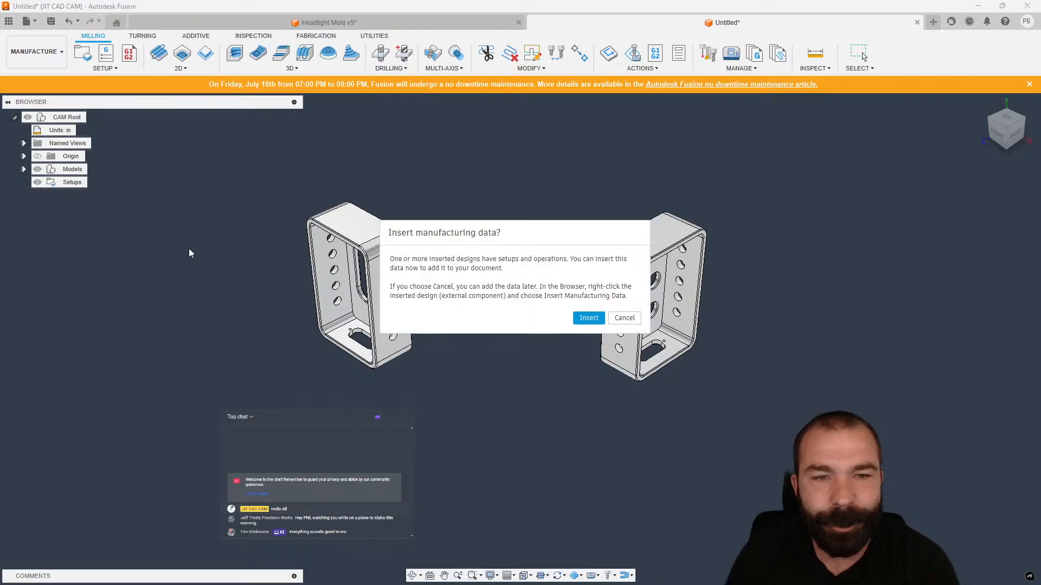
click(579, 322)
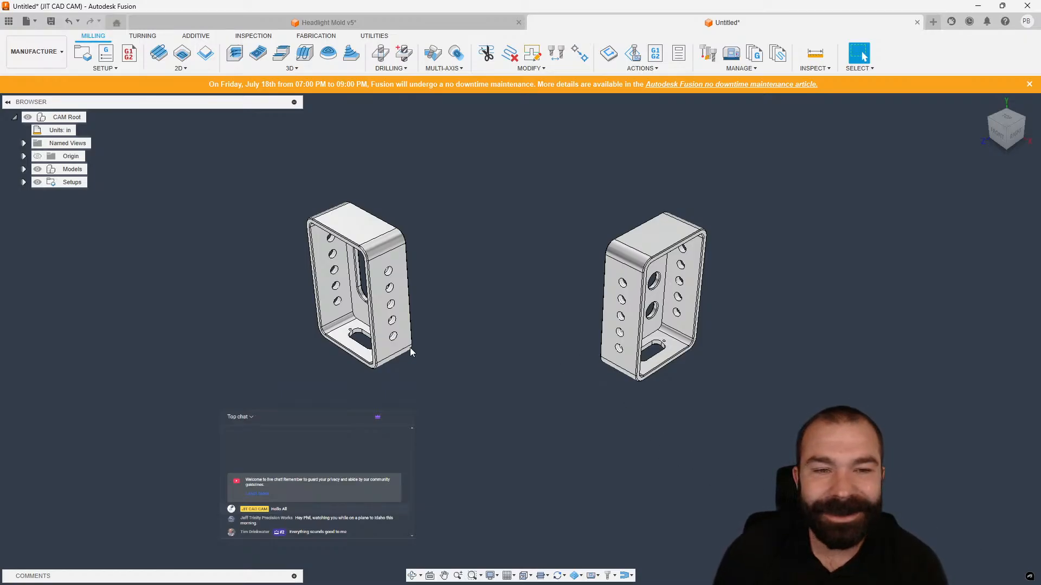
Expand the Setups folder and review the setups and the first Setup2's operations.
click(70, 182)
click(23, 182)
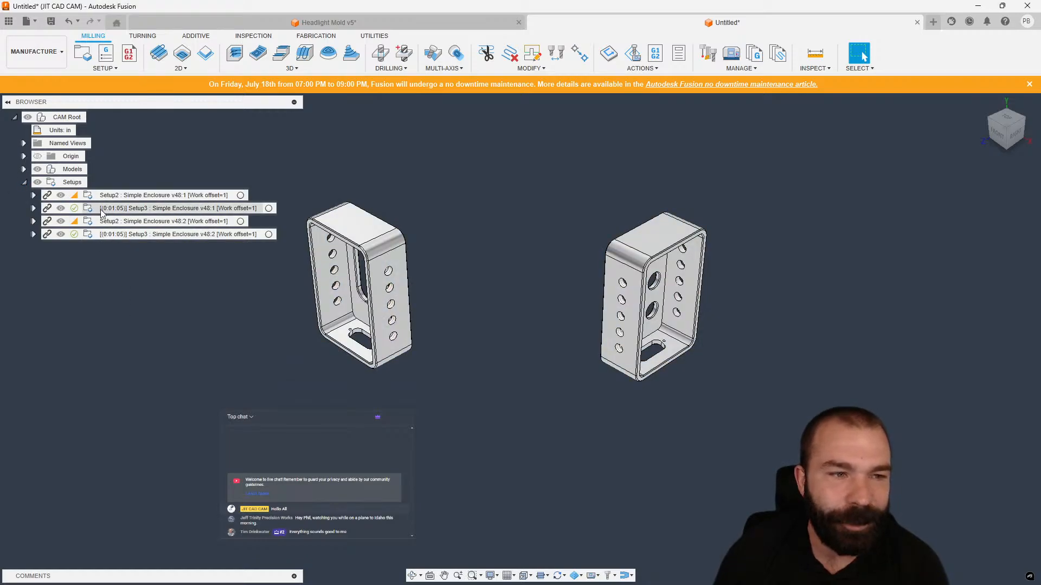
click(124, 196)
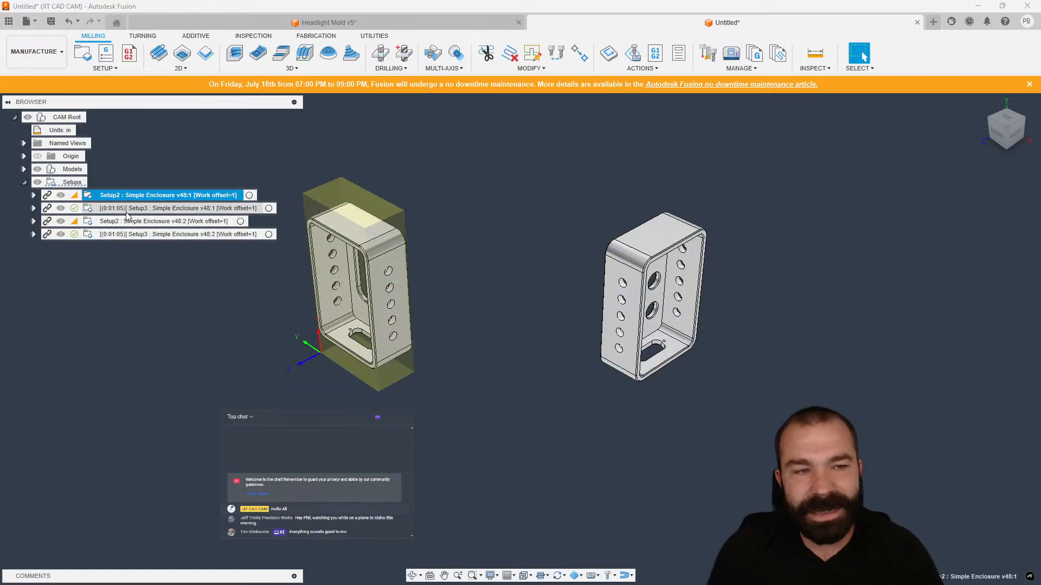
shift+click(128, 234)
click(170, 327)
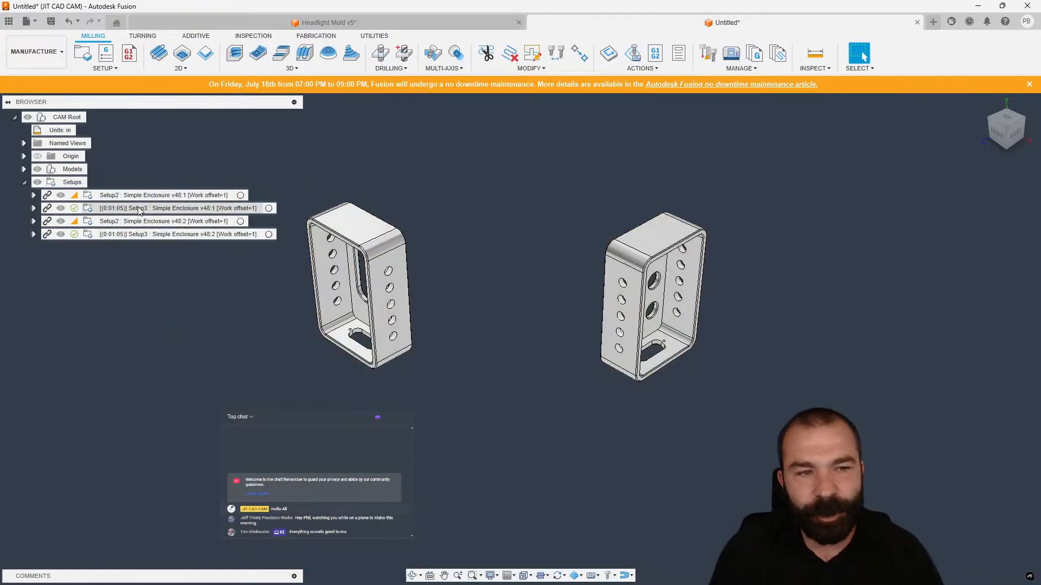
click(140, 195)
click(33, 195)
click(136, 209)
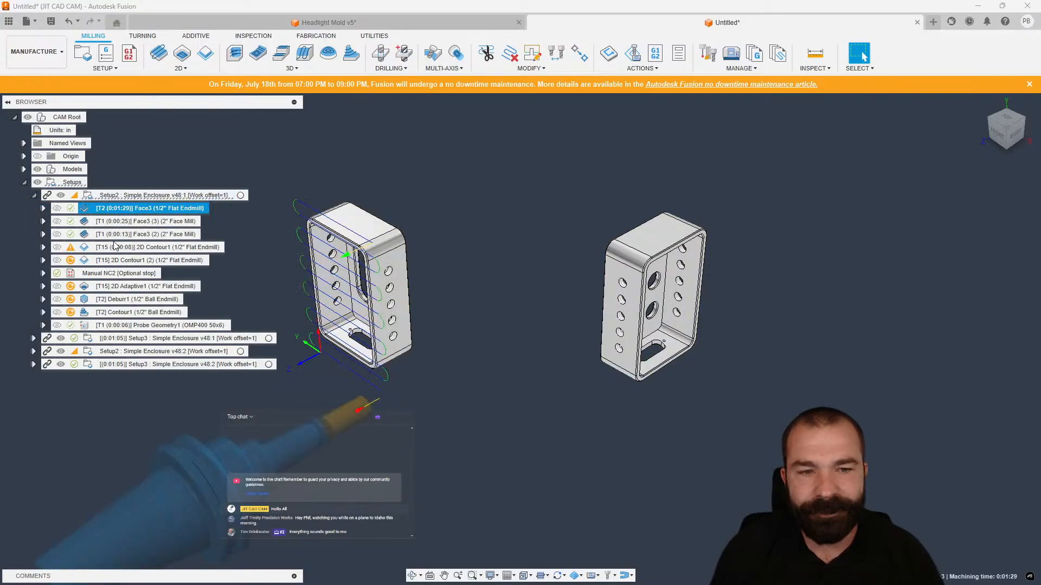
shift+click(133, 311)
scroll(310, 267, down, 3)
click(270, 227)
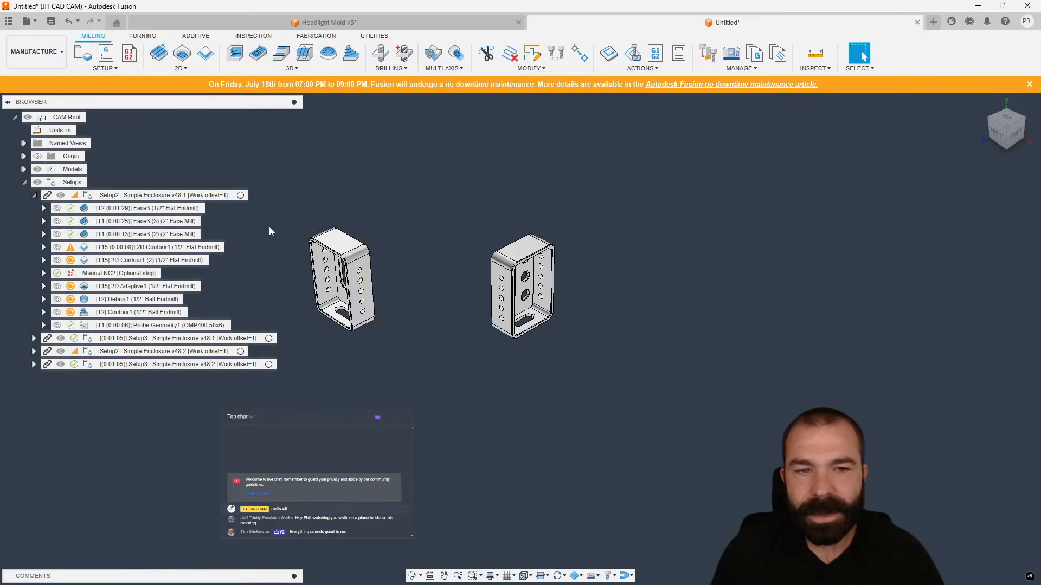
scroll(270, 232, up, 3)
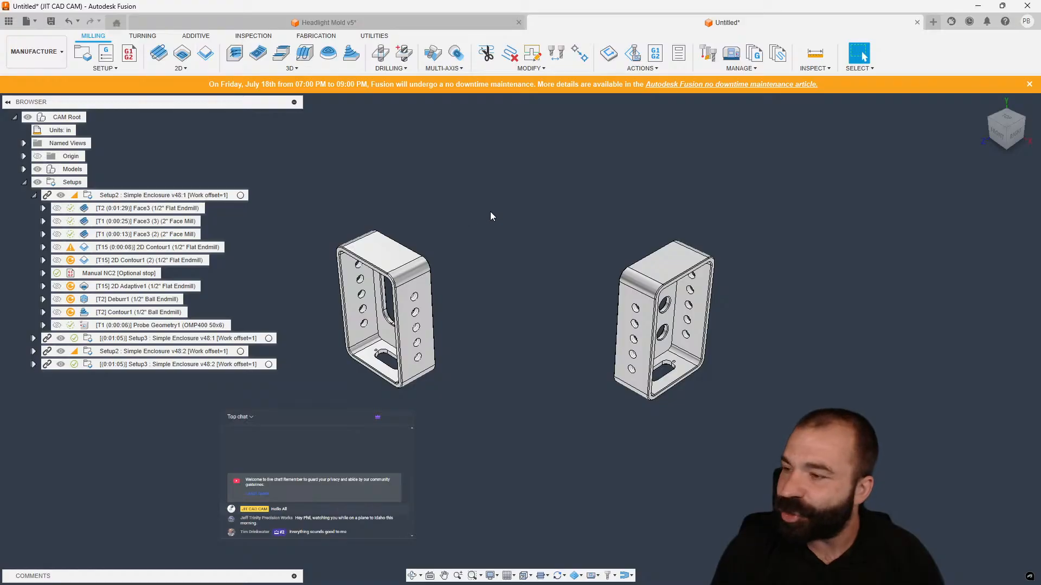
Open the Tool Library and browse the Untitled, Simple Enclosure v48 and Untitled [1] document libraries.
click(708, 53)
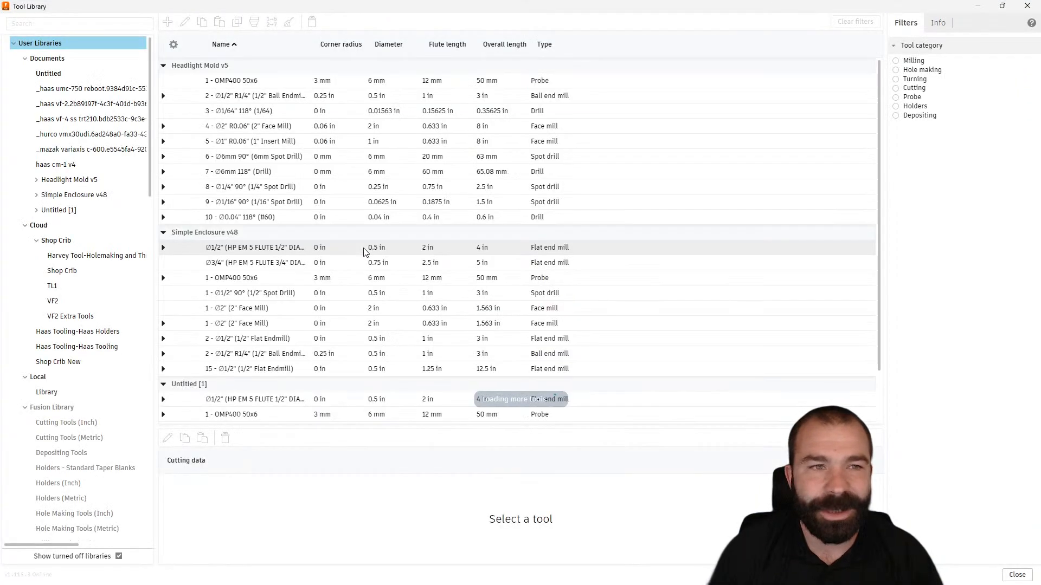
click(62, 76)
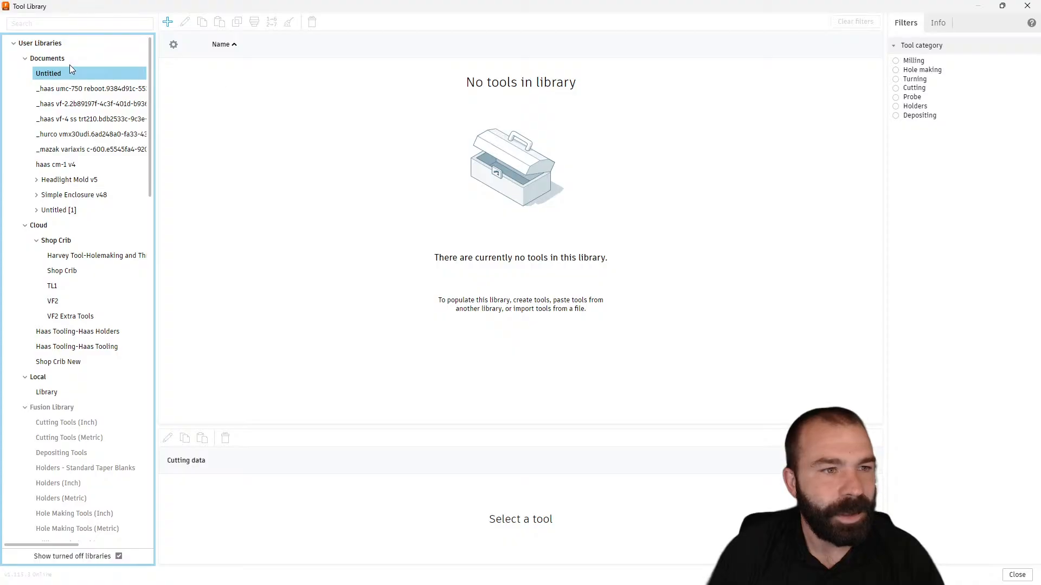
click(70, 198)
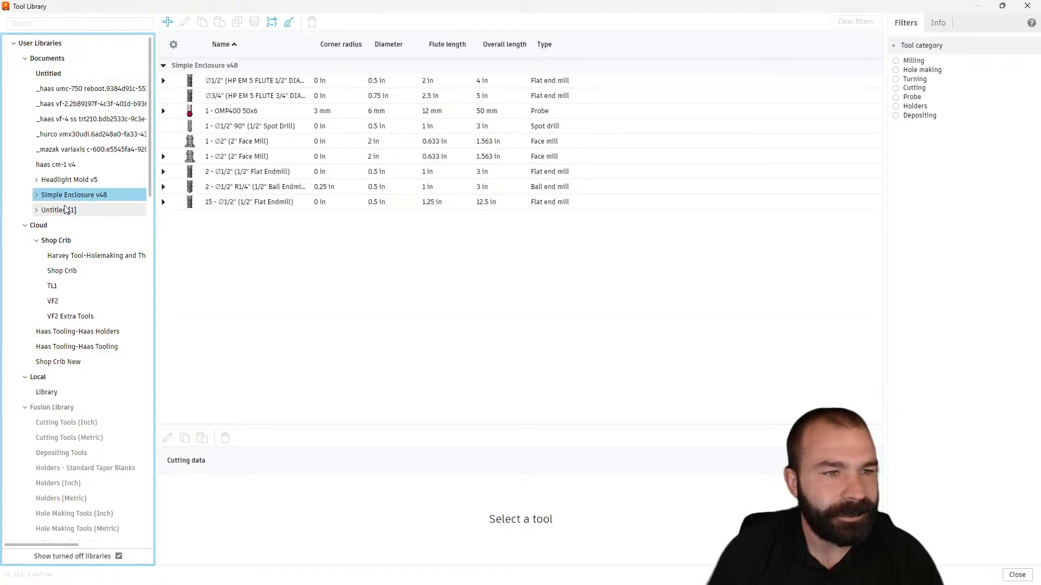
click(130, 212)
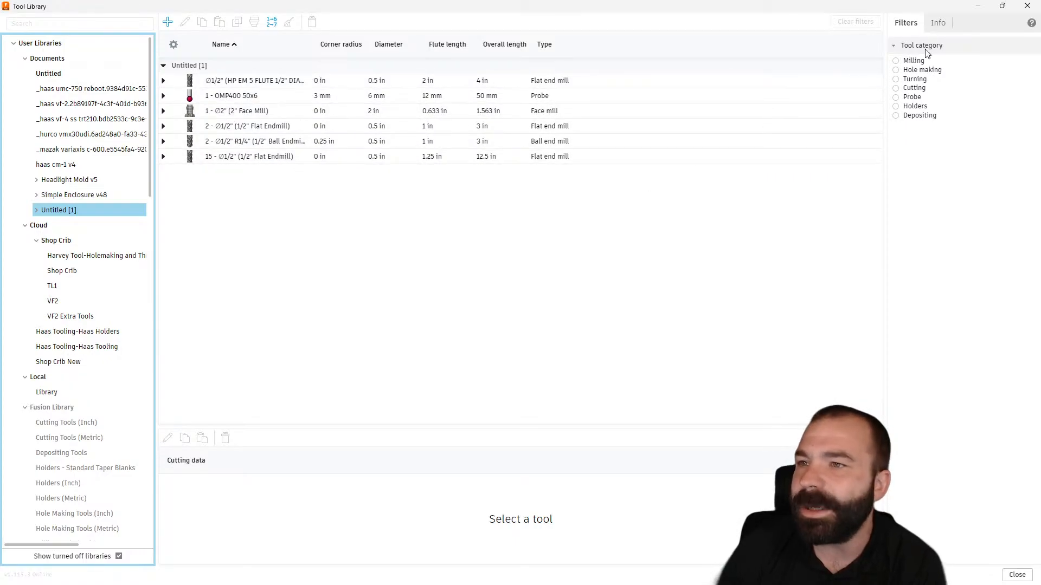
click(1033, 12)
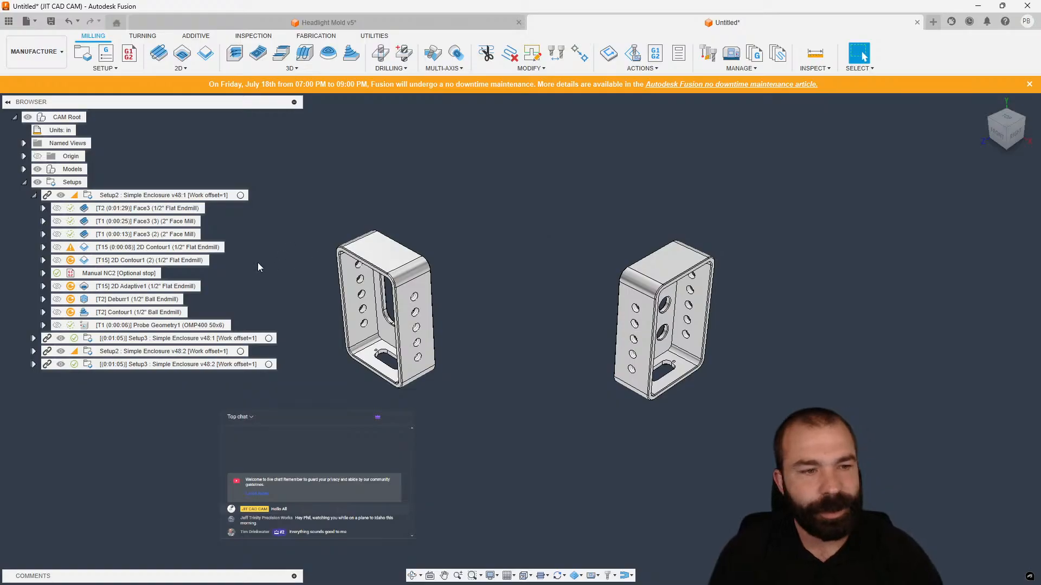
click(149, 209)
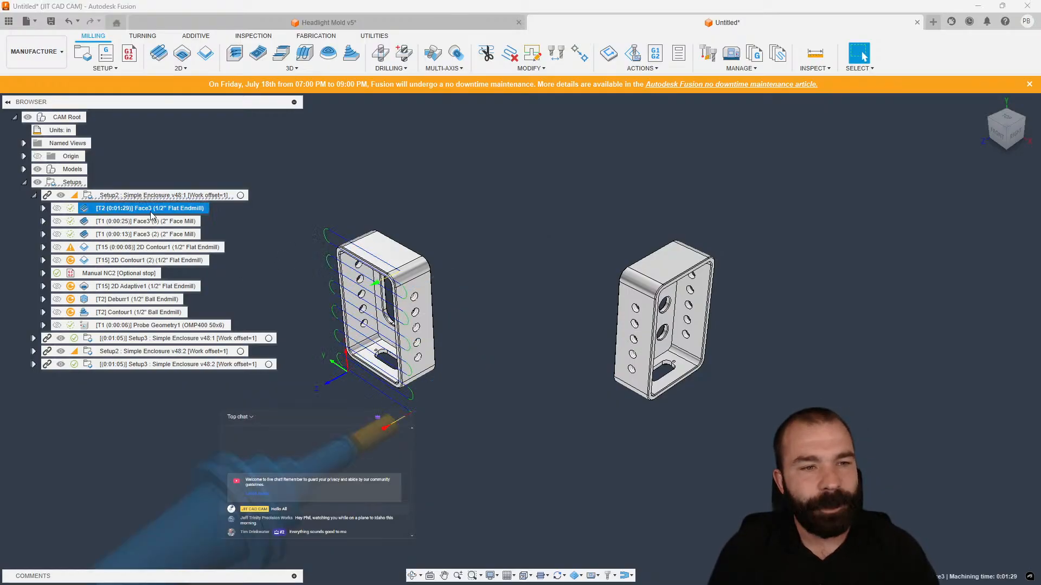
click(106, 340)
click(108, 351)
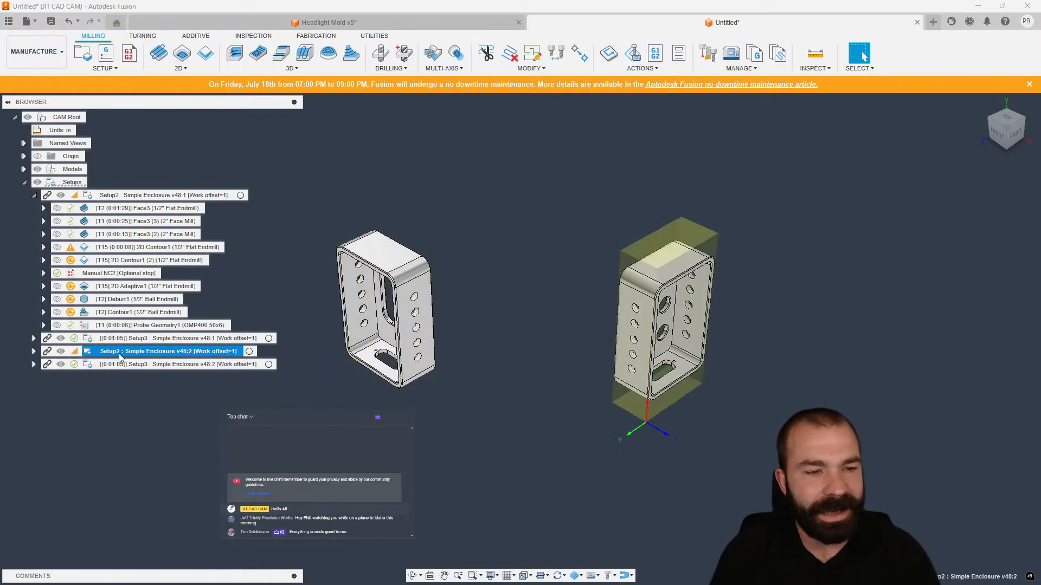
right_click(122, 196)
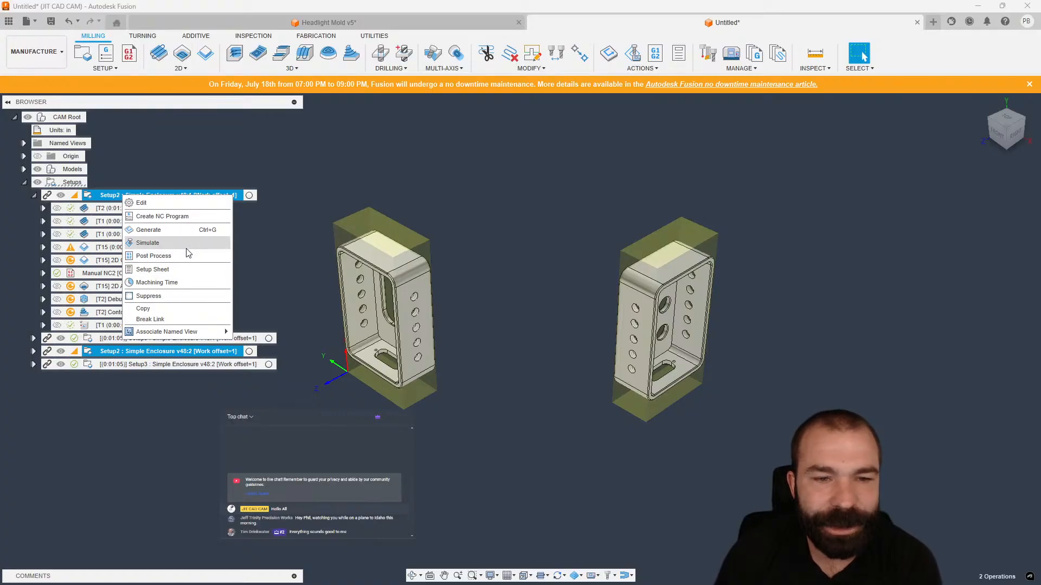
click(281, 255)
click(281, 256)
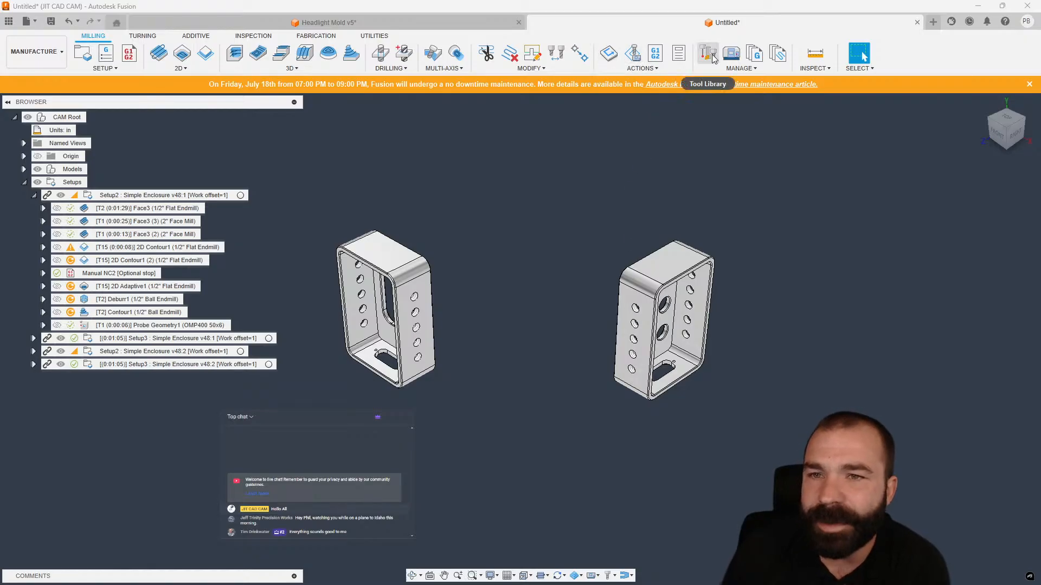
Select both Setup2 setups and create an NC program from them.
click(163, 195)
ctrl+click(168, 351)
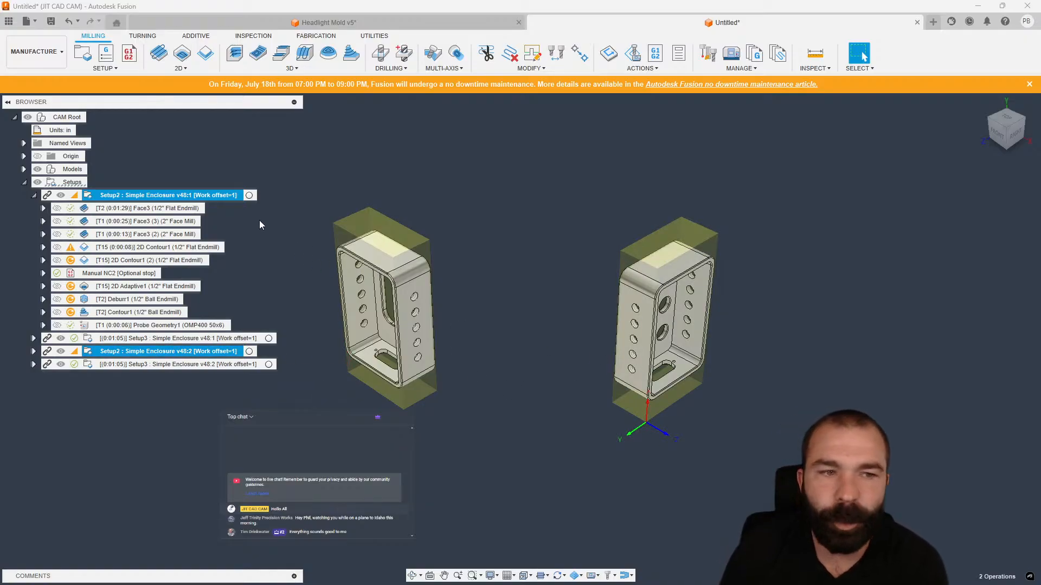
right_click(228, 195)
click(376, 275)
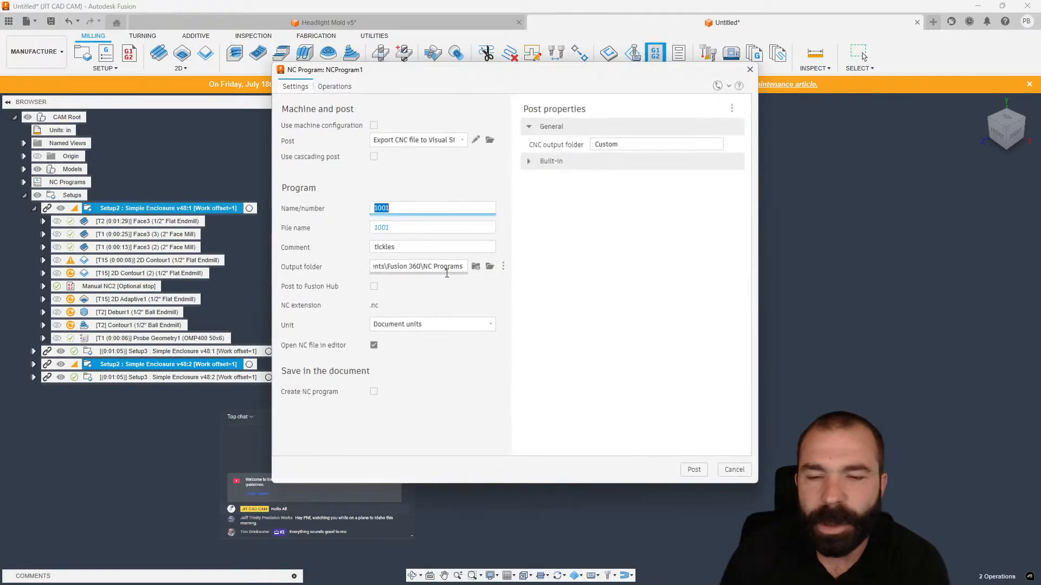
Enable Reorder to Minimize Tool Changes in the NC program's operations and close the dialog.
click(335, 87)
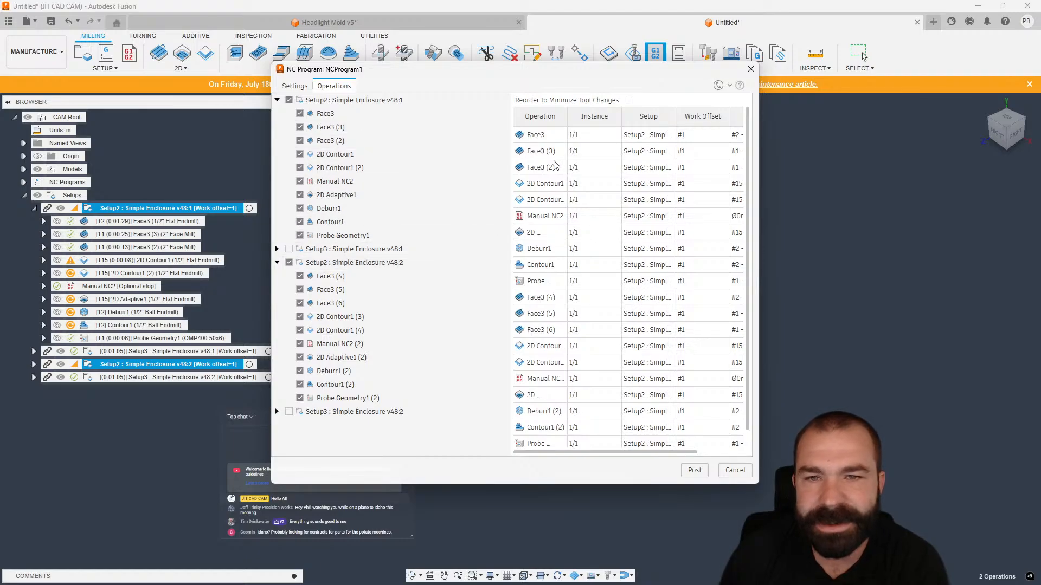
click(629, 101)
click(629, 101)
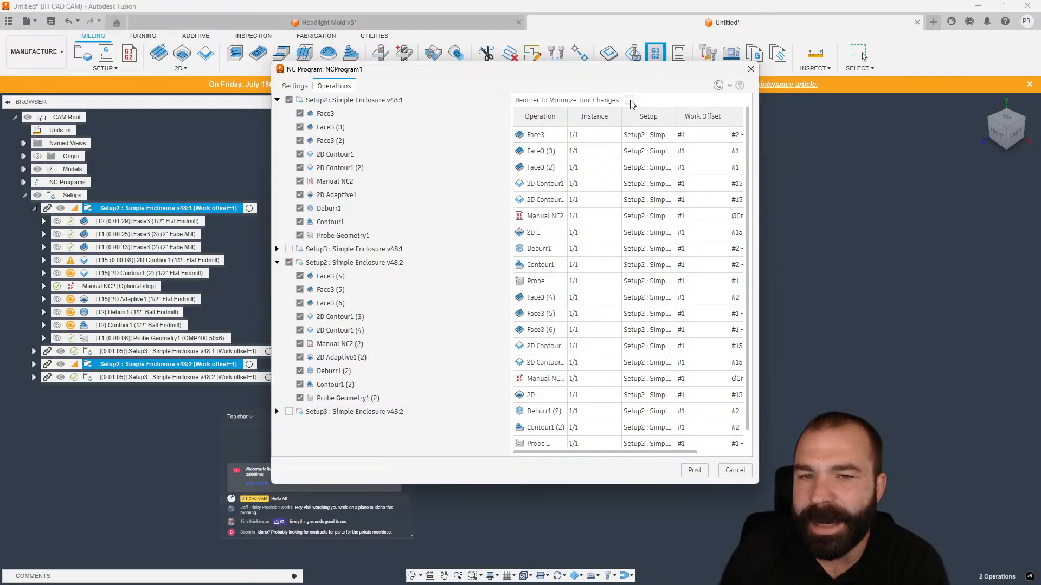
click(630, 100)
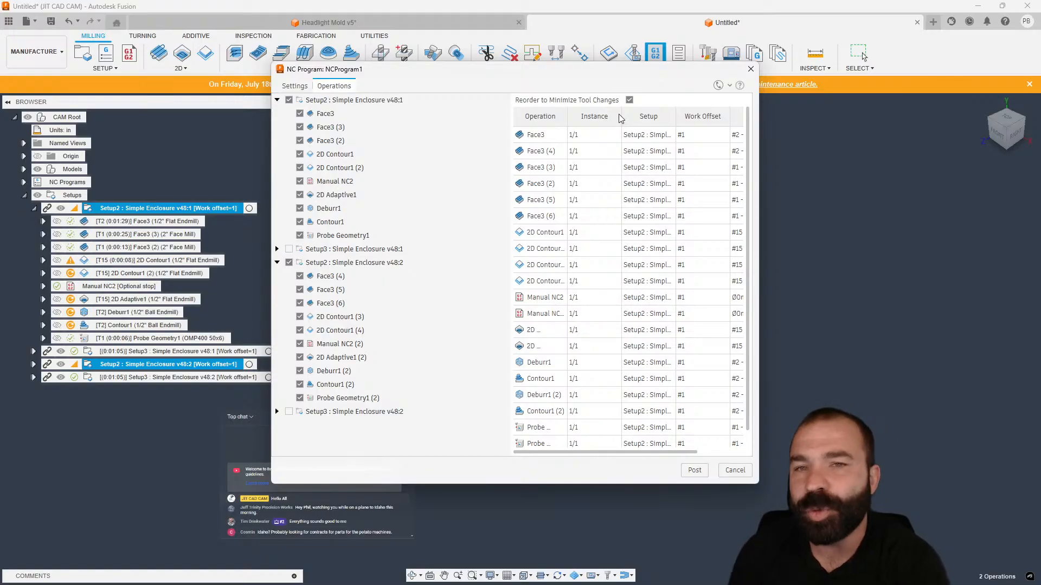
click(749, 71)
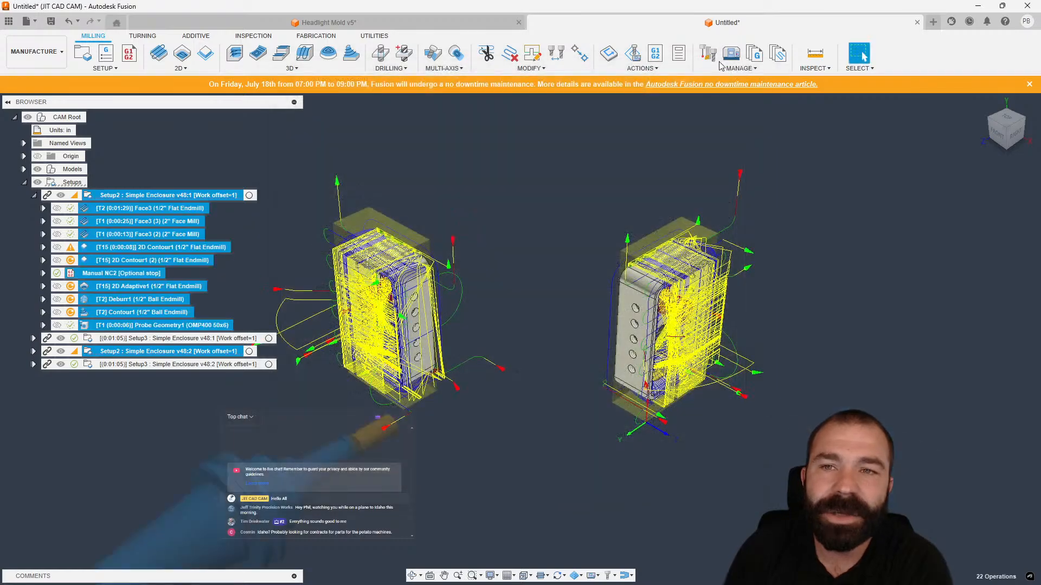
Reopen the Tool Library, close it and clear the selection.
click(708, 53)
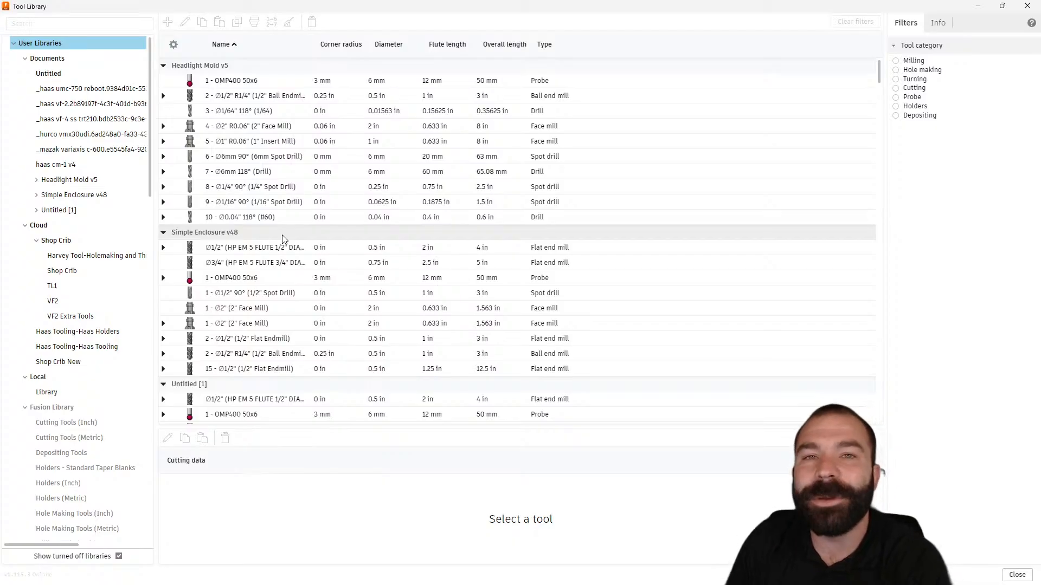
click(1027, 8)
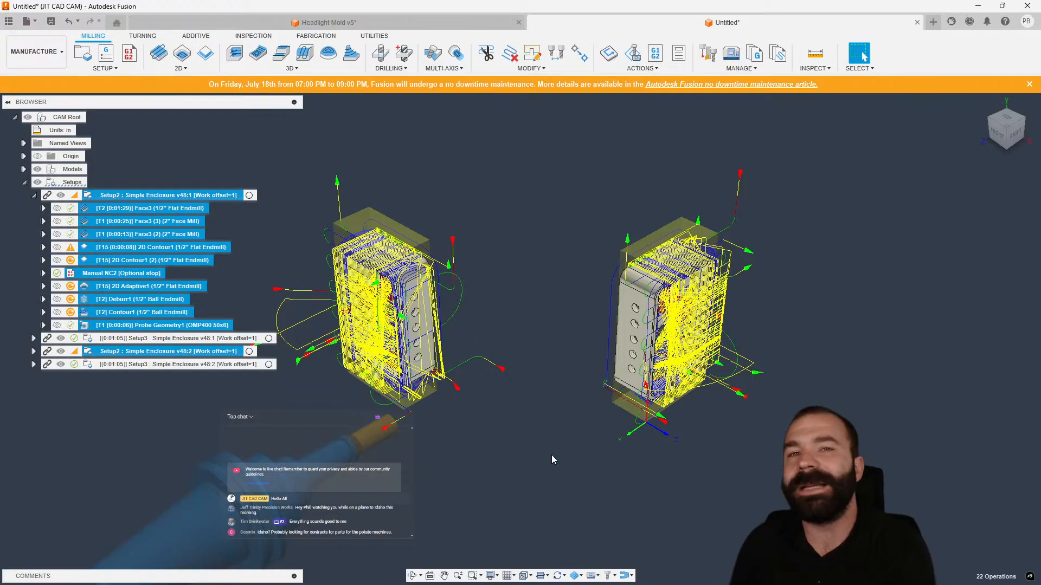
click(621, 247)
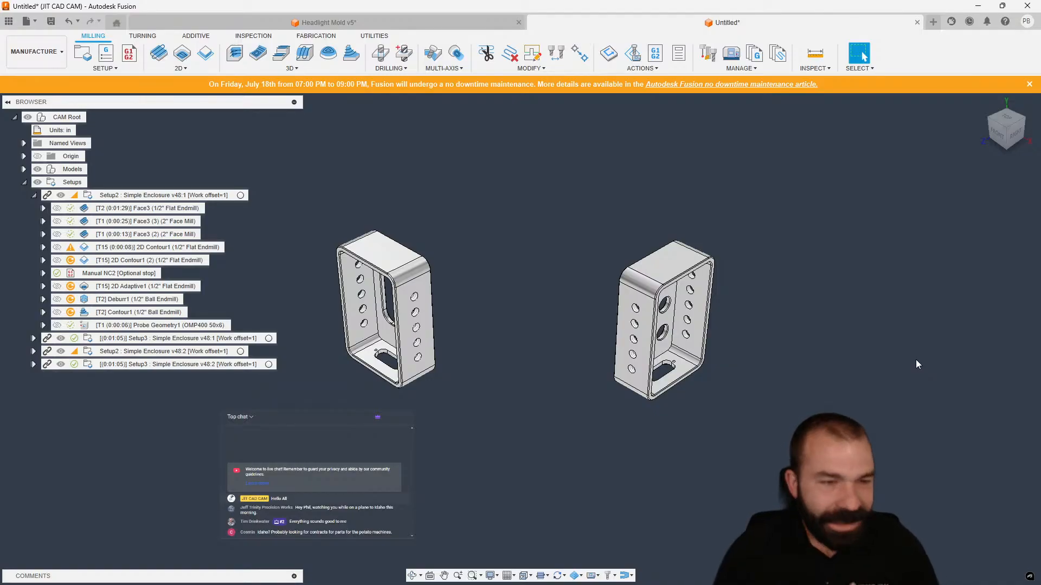
Regenerate the first Face3 operation of the first Setup2.
click(120, 210)
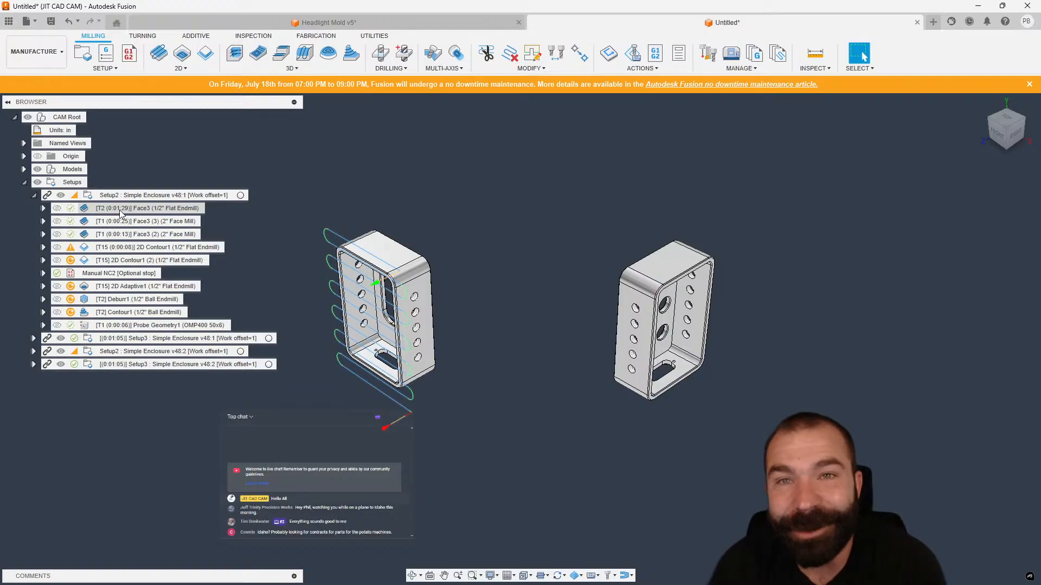
click(121, 210)
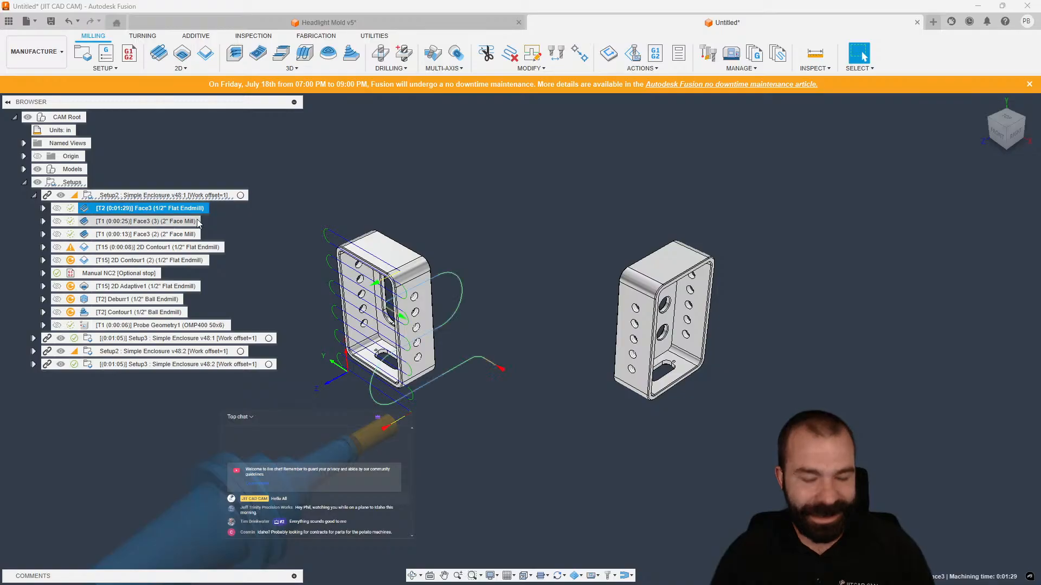
key(ctrl+g)
click(558, 309)
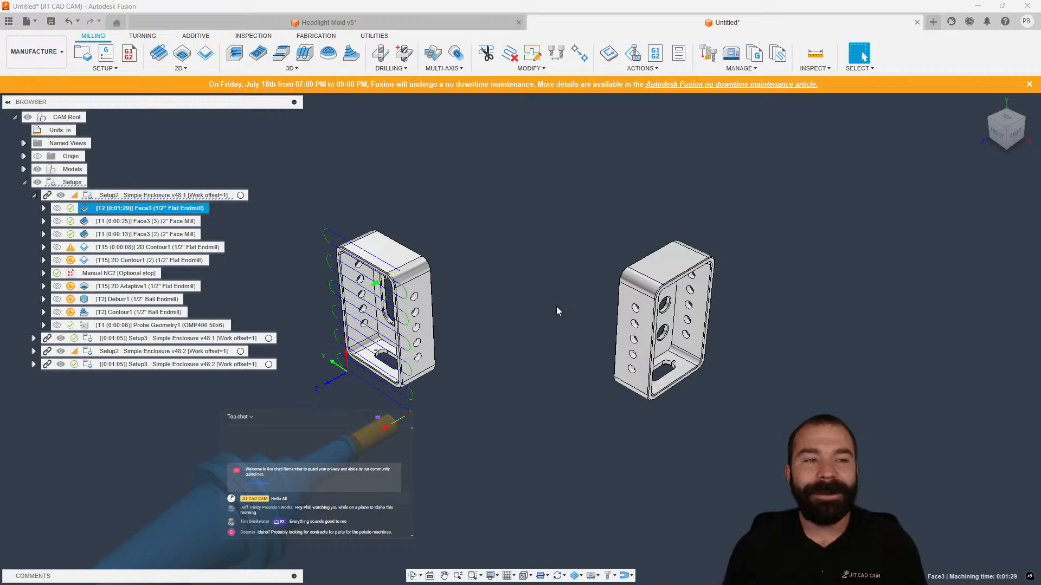
click(112, 197)
right_click(119, 196)
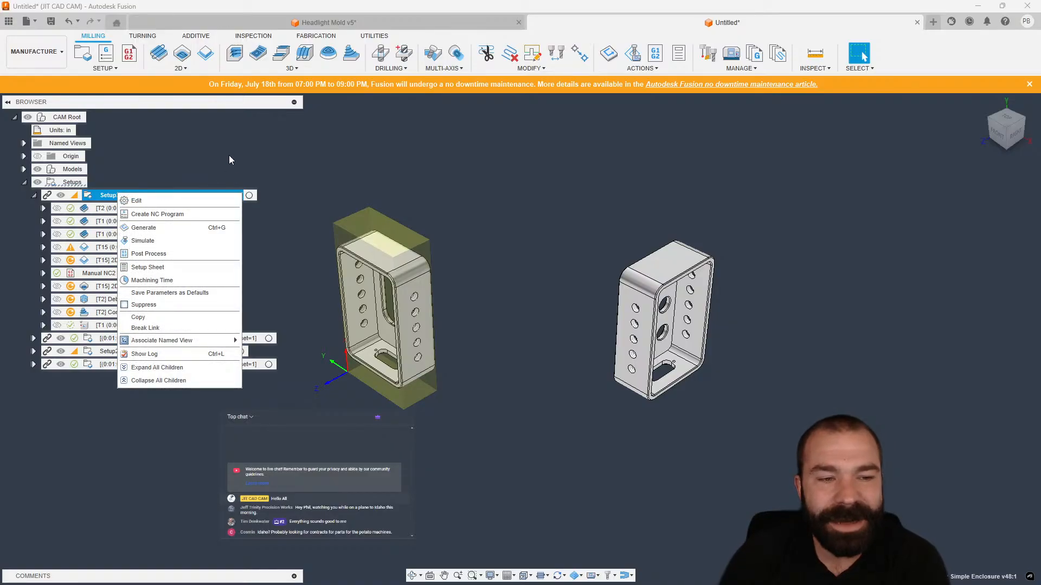
click(174, 154)
Break the link of the first Setup3 and delete that setup.
right_click(161, 340)
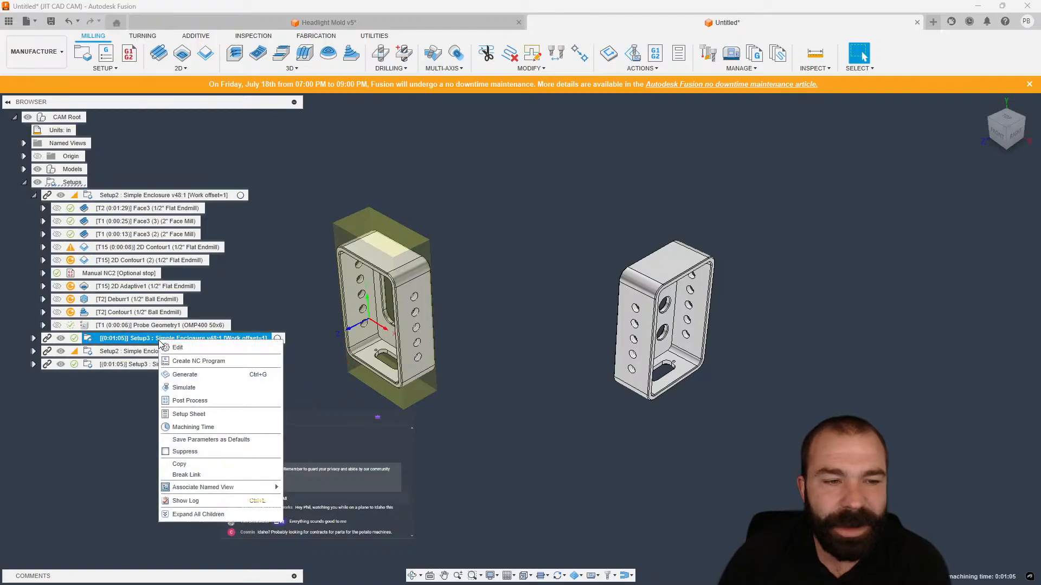
click(213, 477)
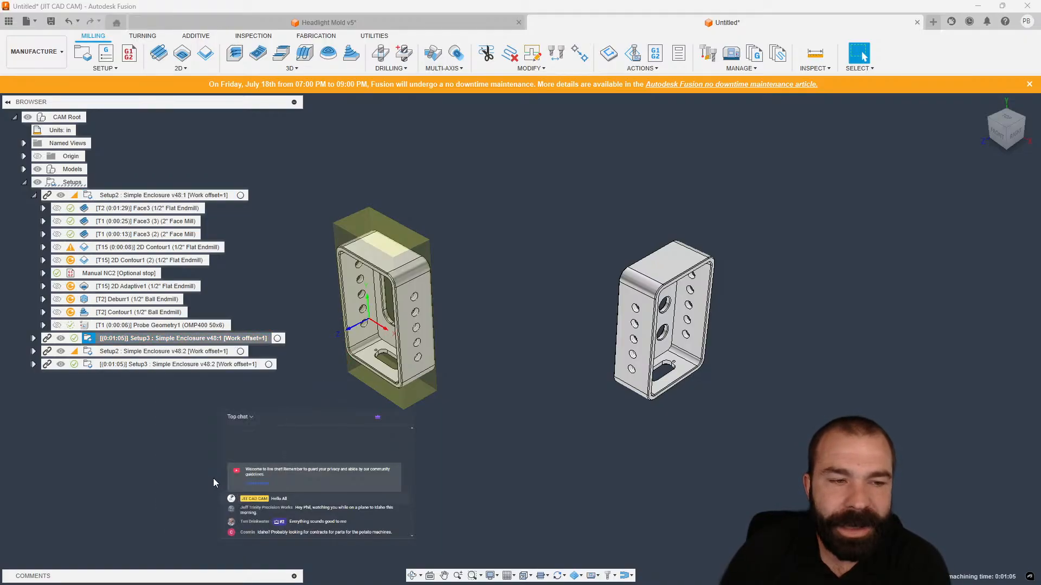
right_click(153, 341)
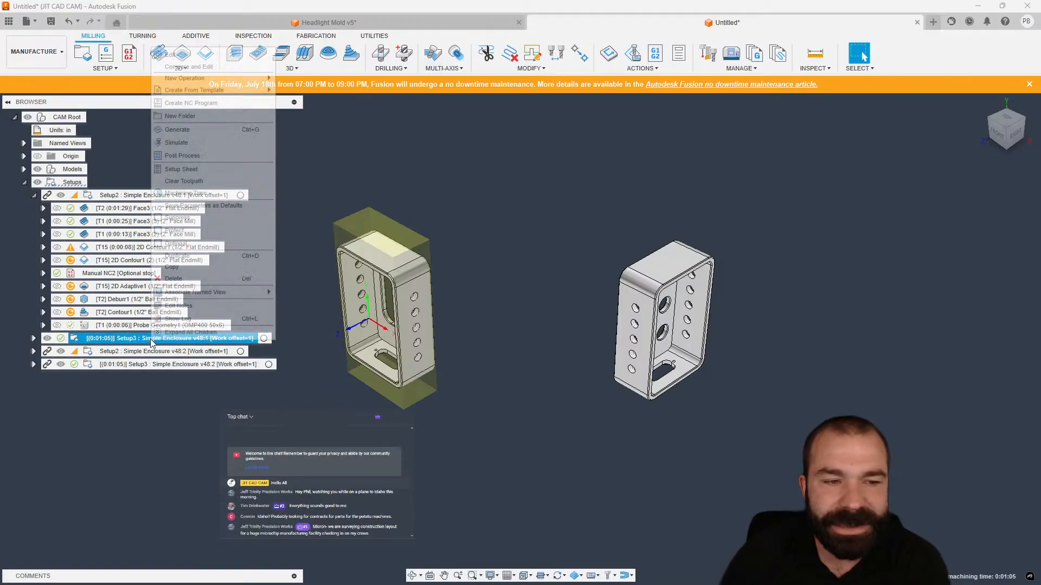
click(185, 278)
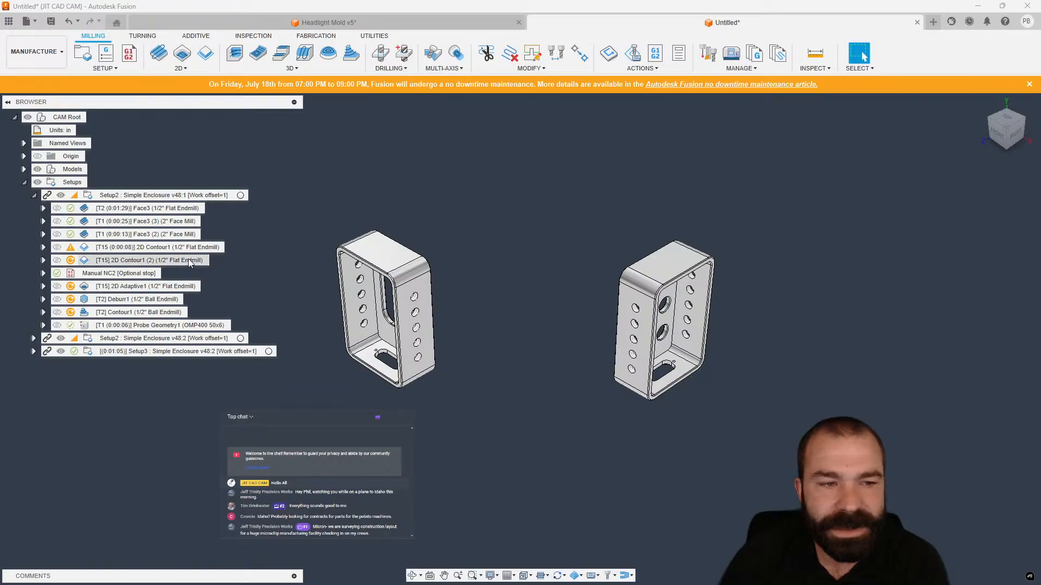
Break the link of the second Setup2 (Simple Enclosure v48:2) and delete that setup.
click(151, 338)
right_click(150, 340)
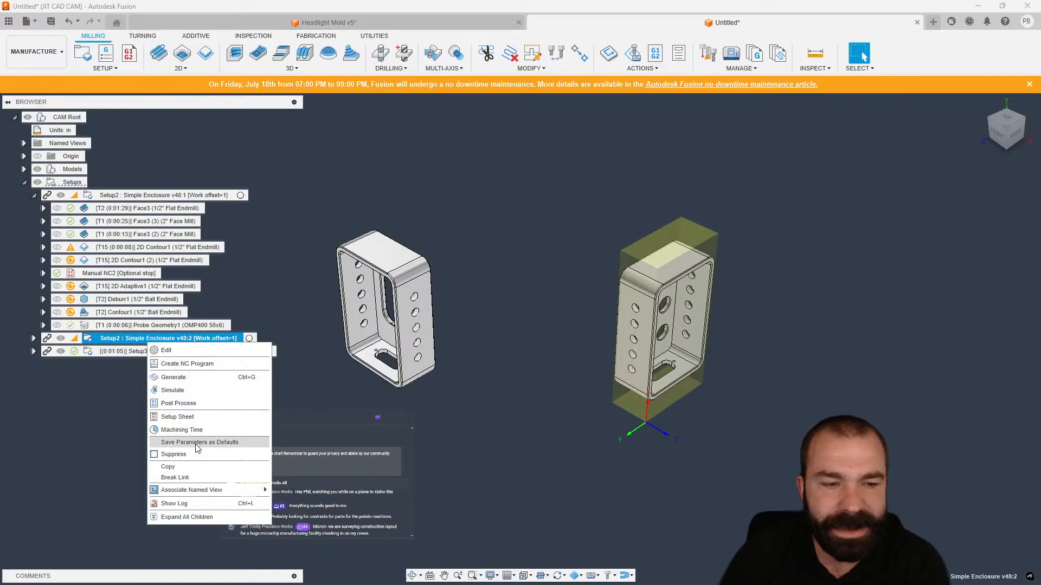
click(189, 477)
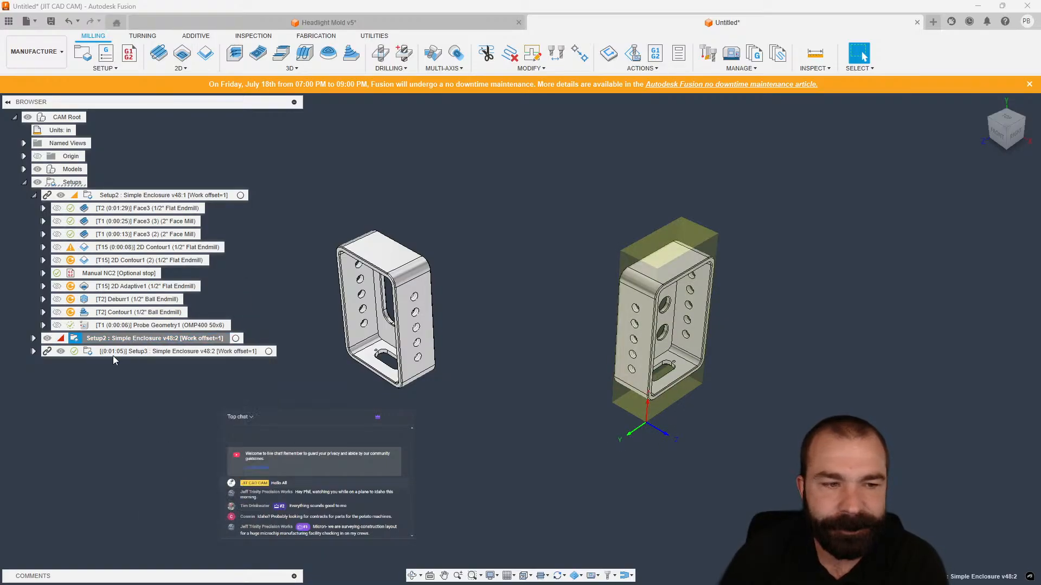
right_click(117, 341)
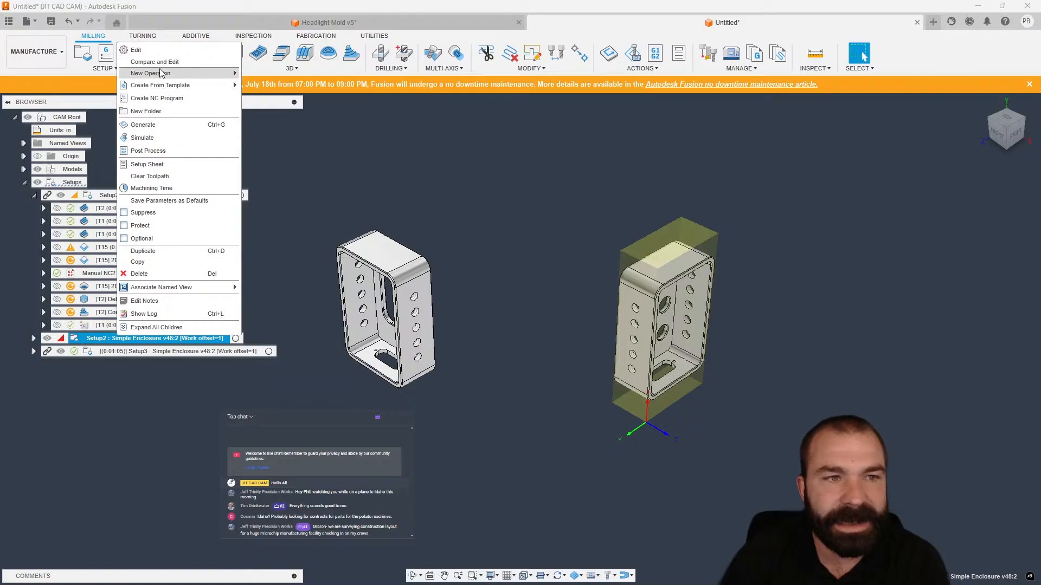
click(163, 275)
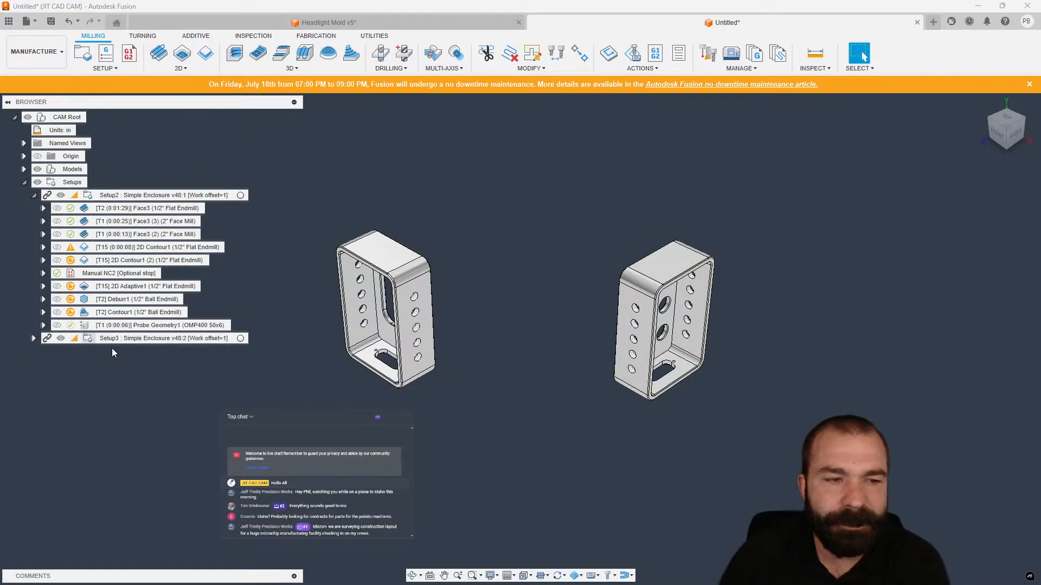
Expand the remaining Setup3 and review its Face5 operation alongside the operations of Setup2.
click(92, 337)
click(33, 338)
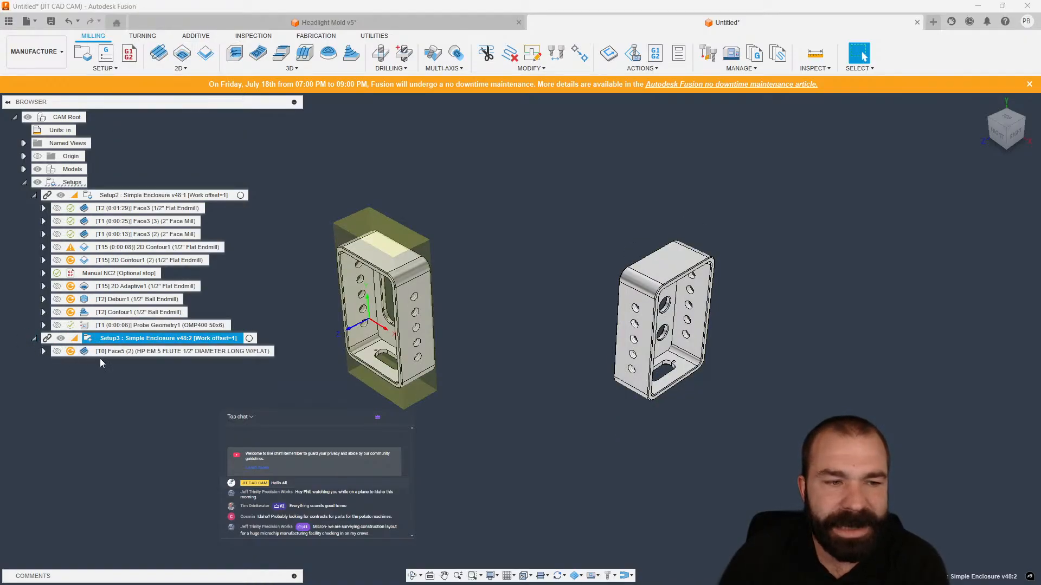
click(130, 353)
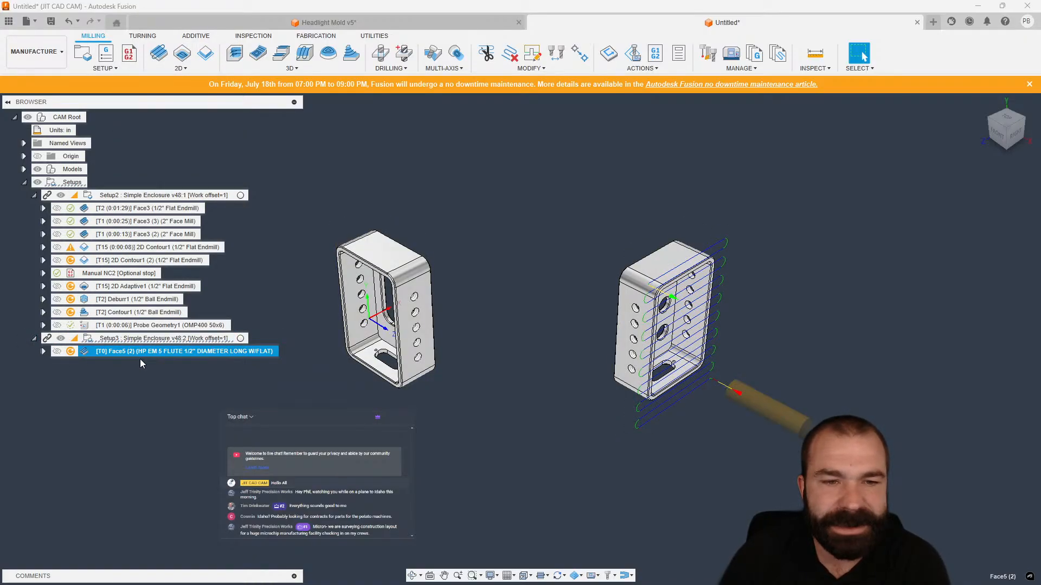
click(128, 199)
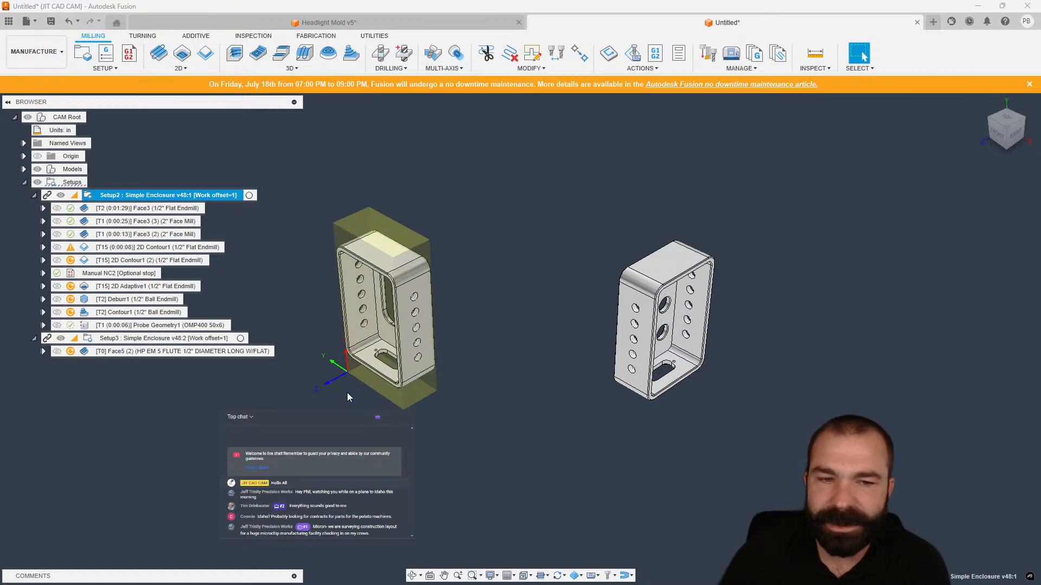
click(147, 208)
shift+click(151, 326)
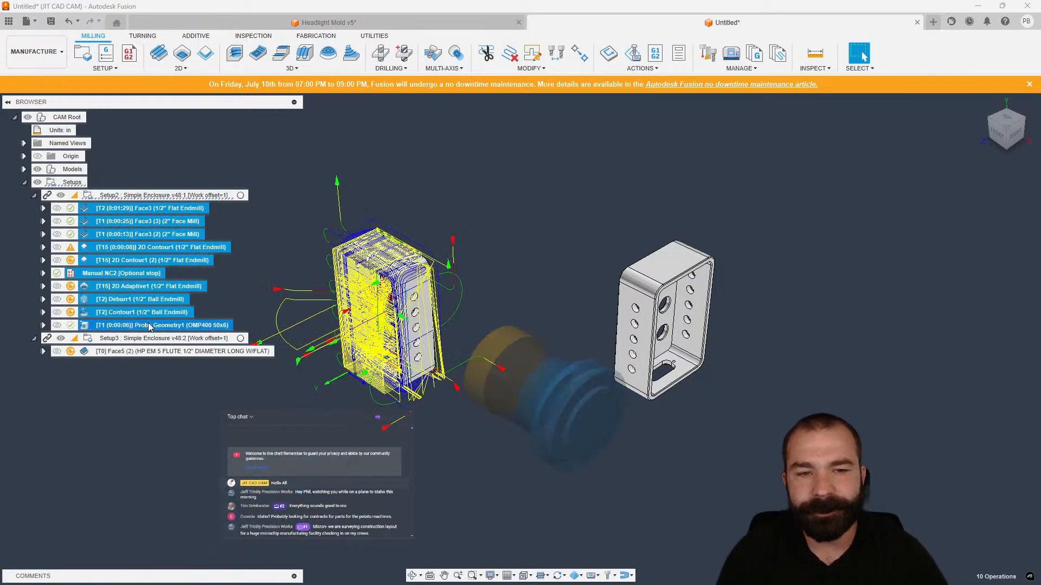
click(164, 408)
click(126, 352)
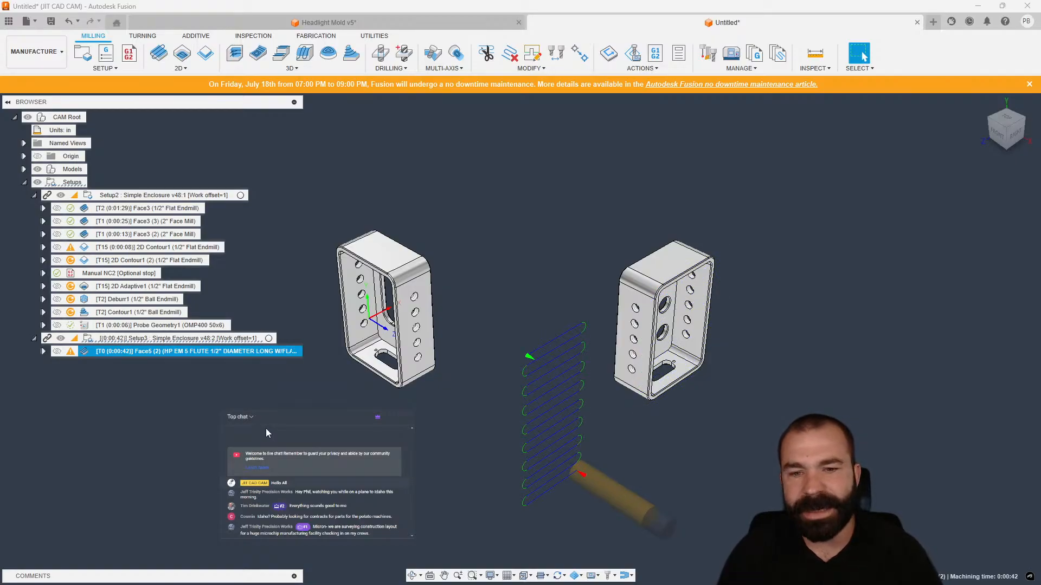
click(96, 340)
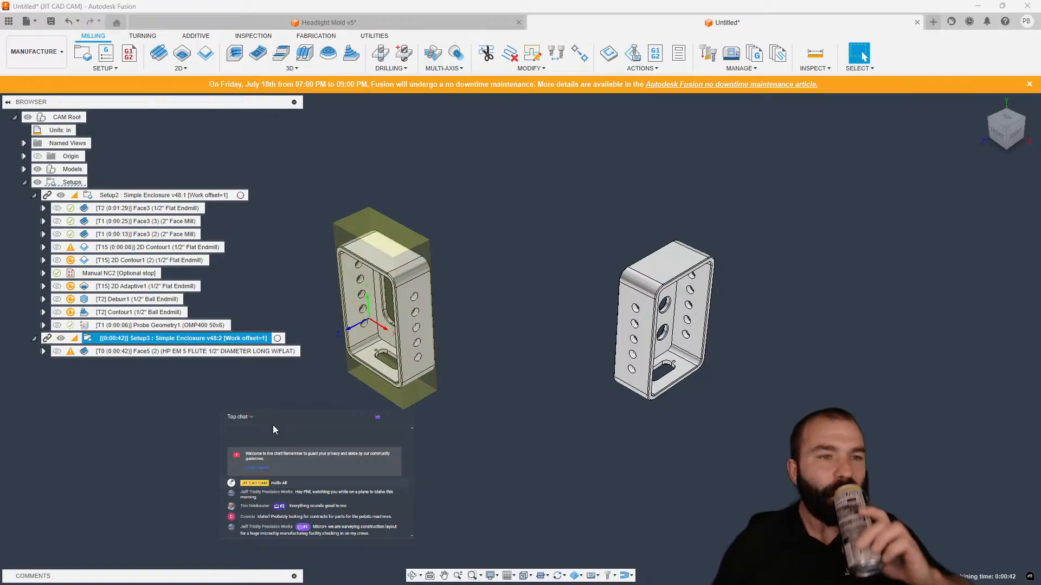
Open the Setup3 setup parameters for review and cancel the dialog.
double_click(136, 338)
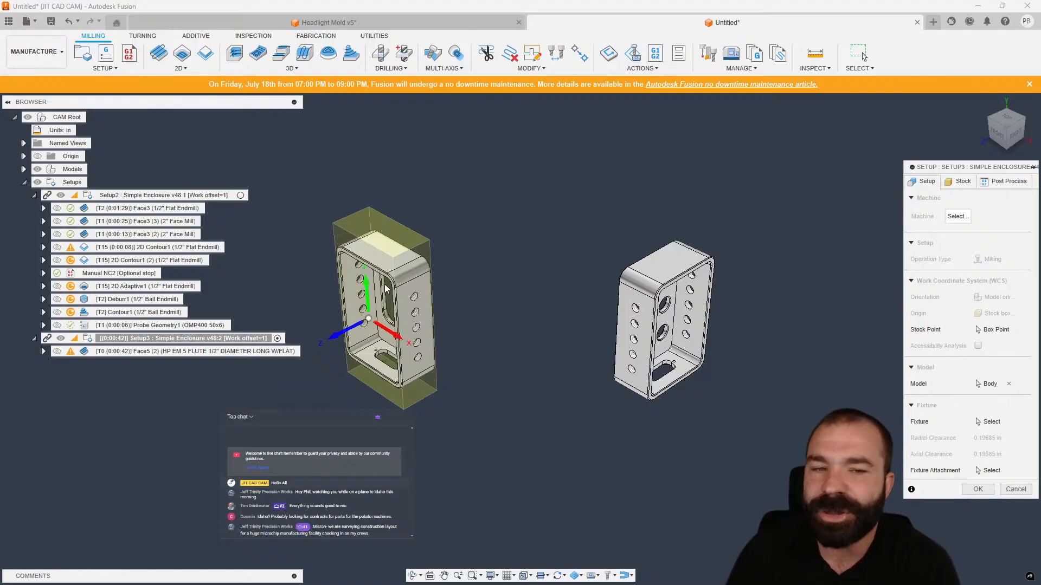
click(1015, 490)
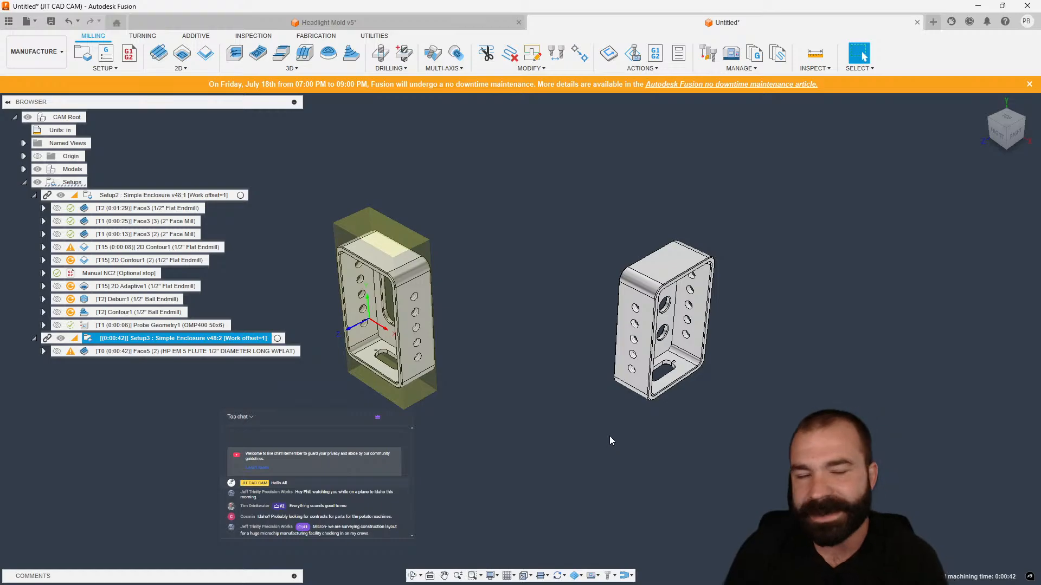
click(521, 401)
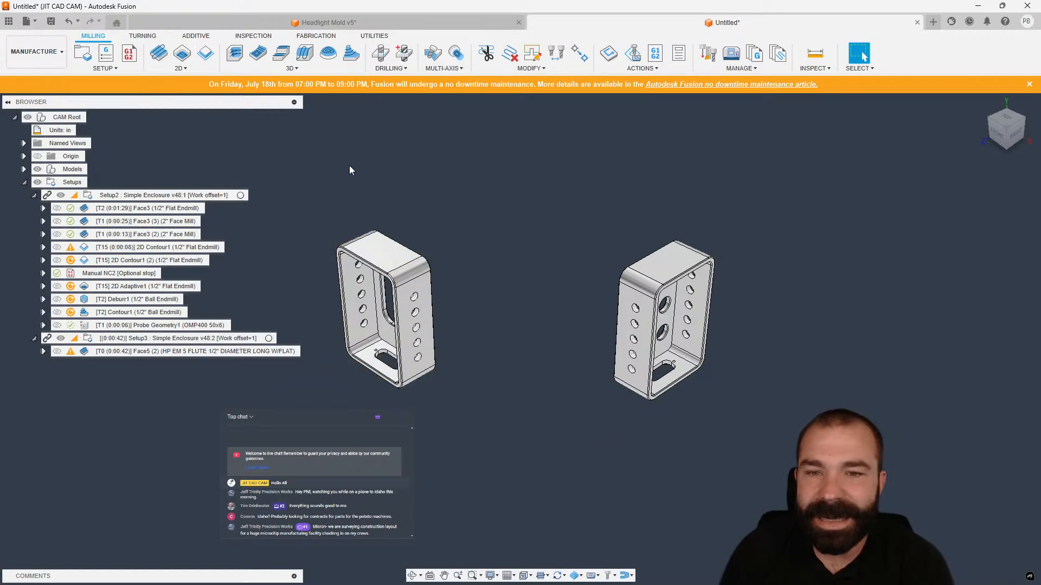
Expand all of Setup2's children, collapse them again and reopen the setup's operation list.
right_click(126, 196)
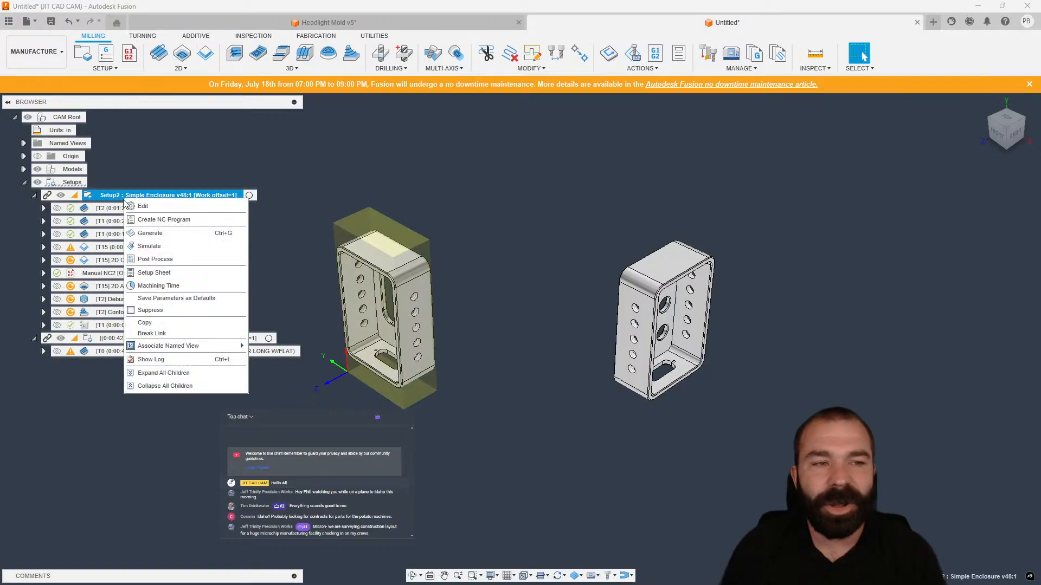
click(178, 374)
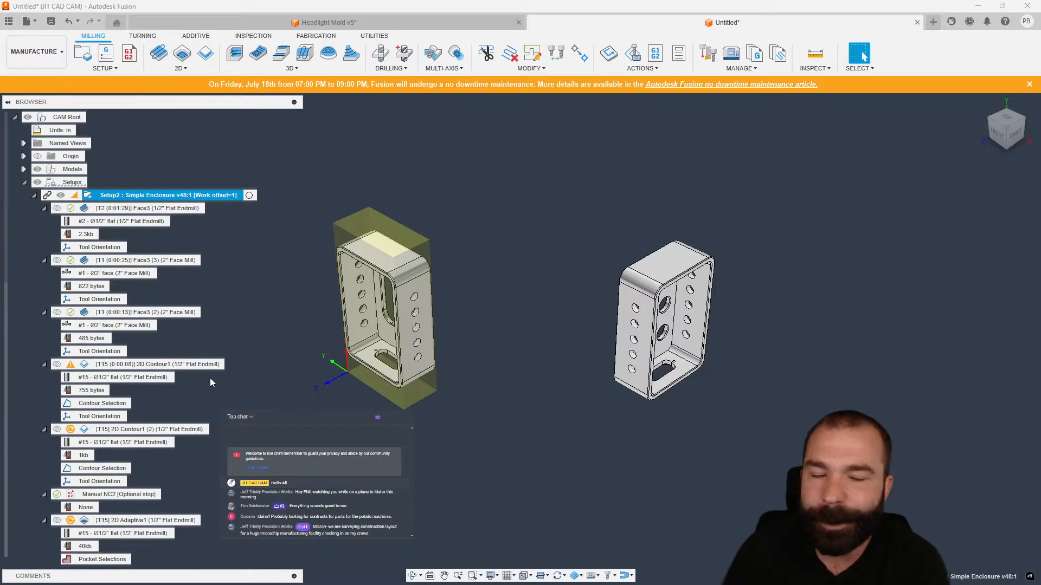
right_click(151, 196)
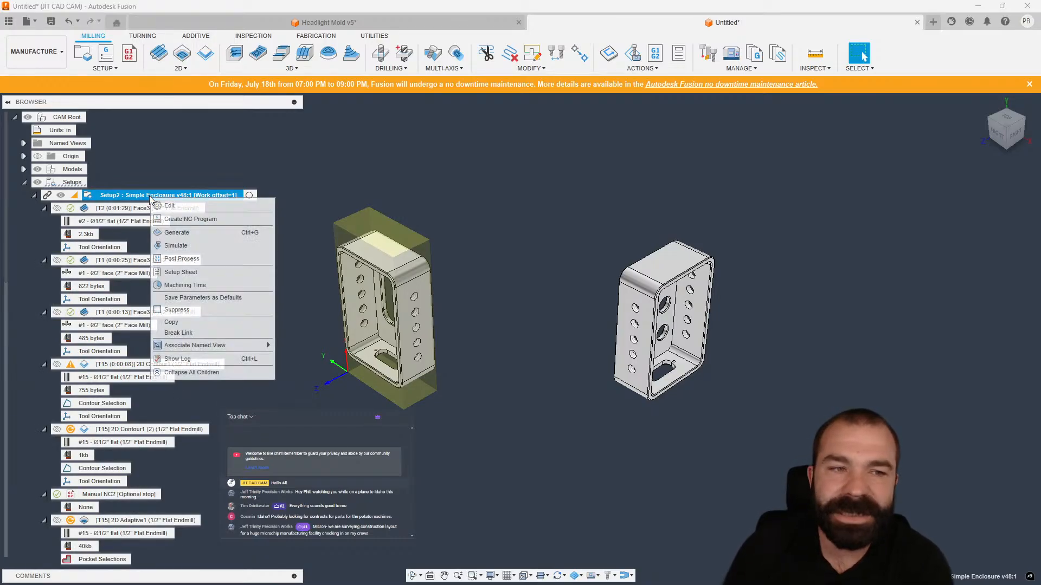
click(206, 374)
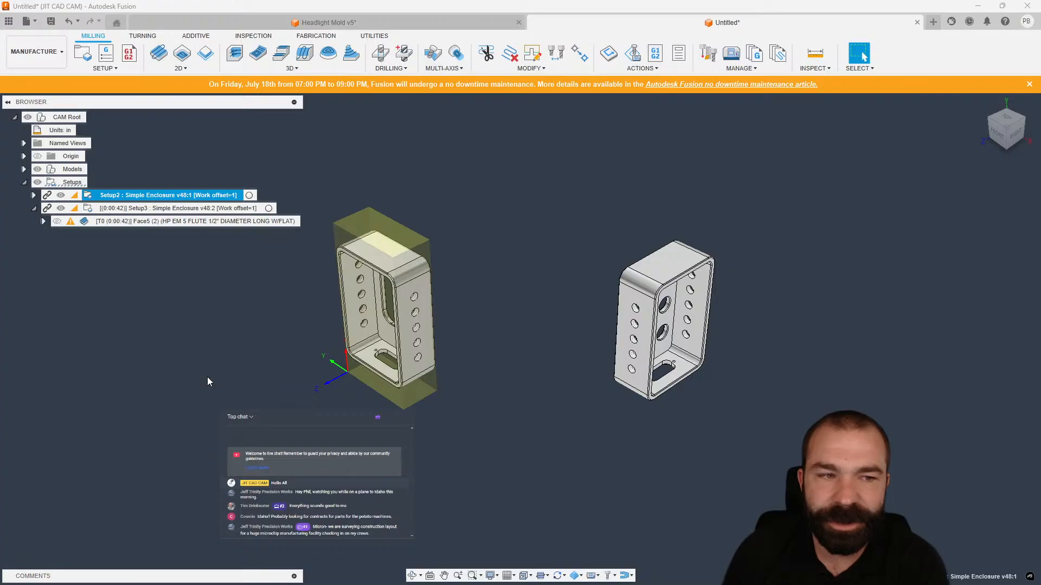
click(33, 195)
click(33, 197)
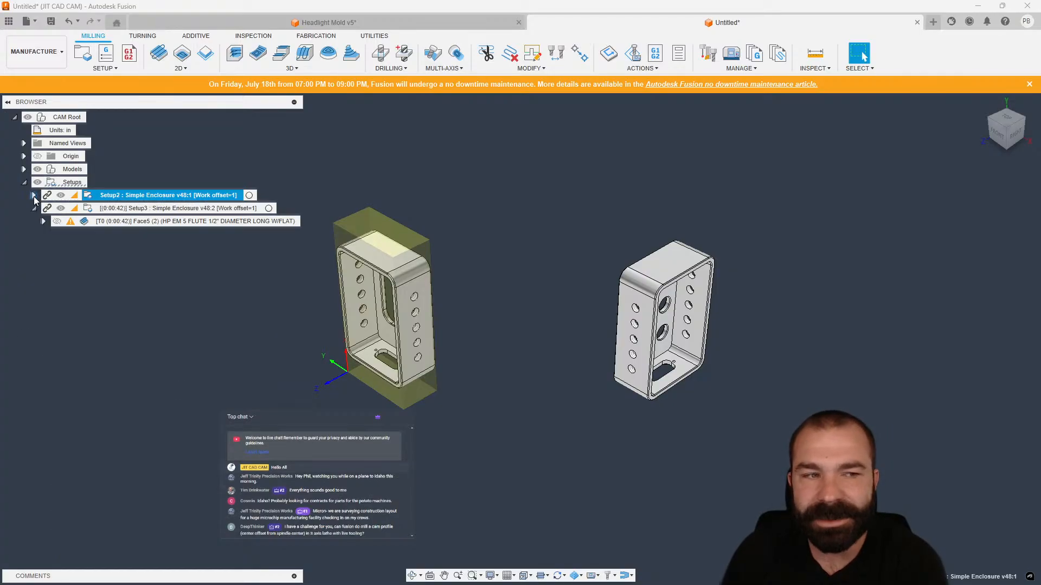
click(34, 197)
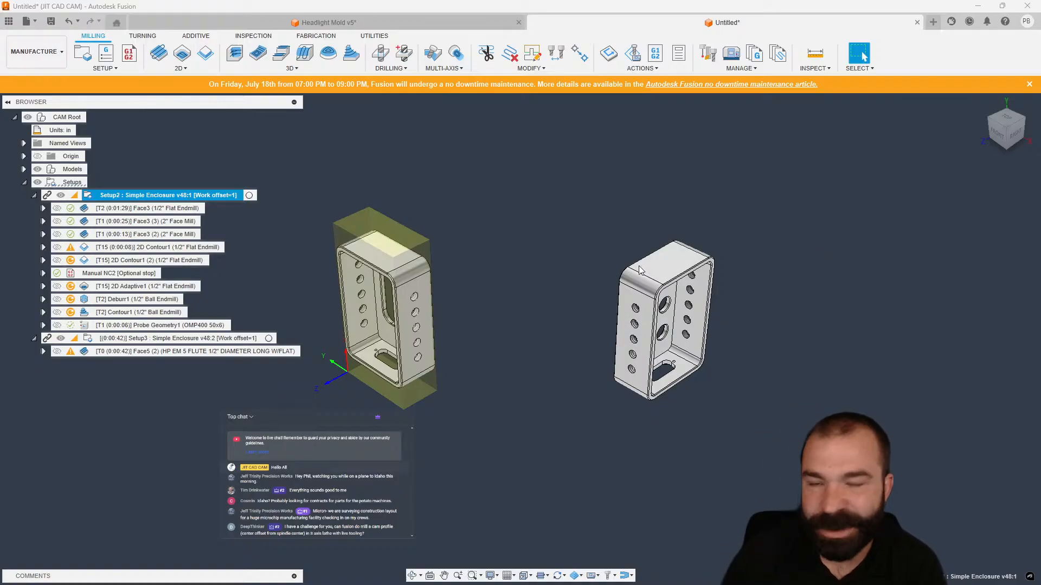
Open a new design document and start a sketch on the front plane.
click(933, 21)
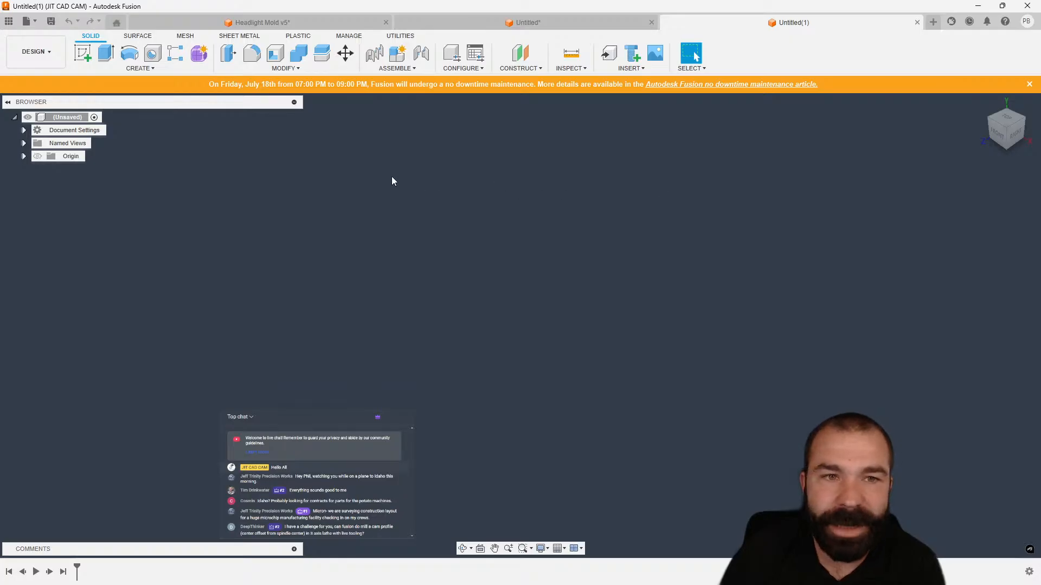
click(83, 53)
click(534, 307)
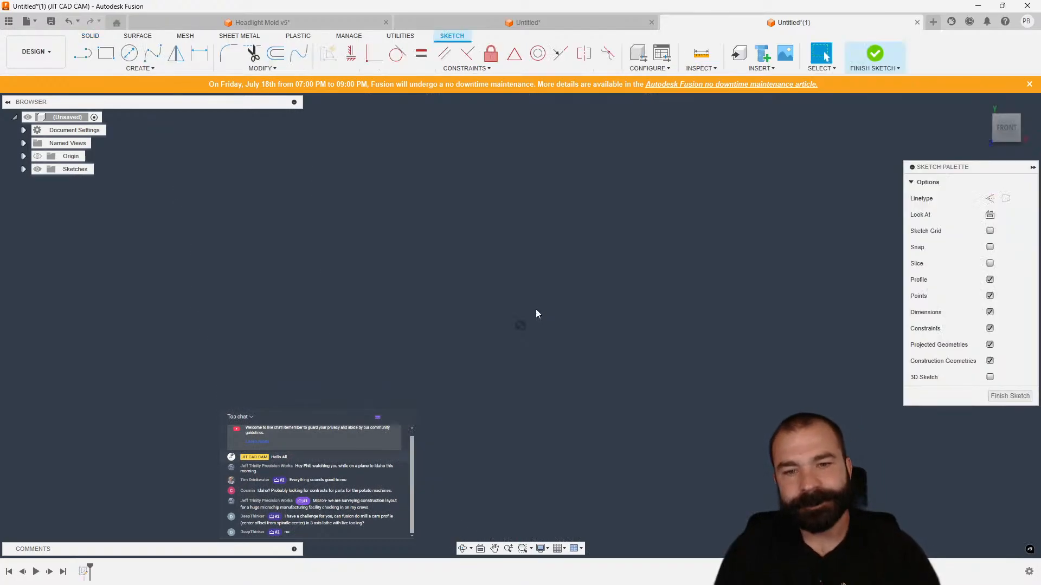
Sketch two concentric circles at the origin and a smaller circle up and to the right.
key(c)
click(520, 325)
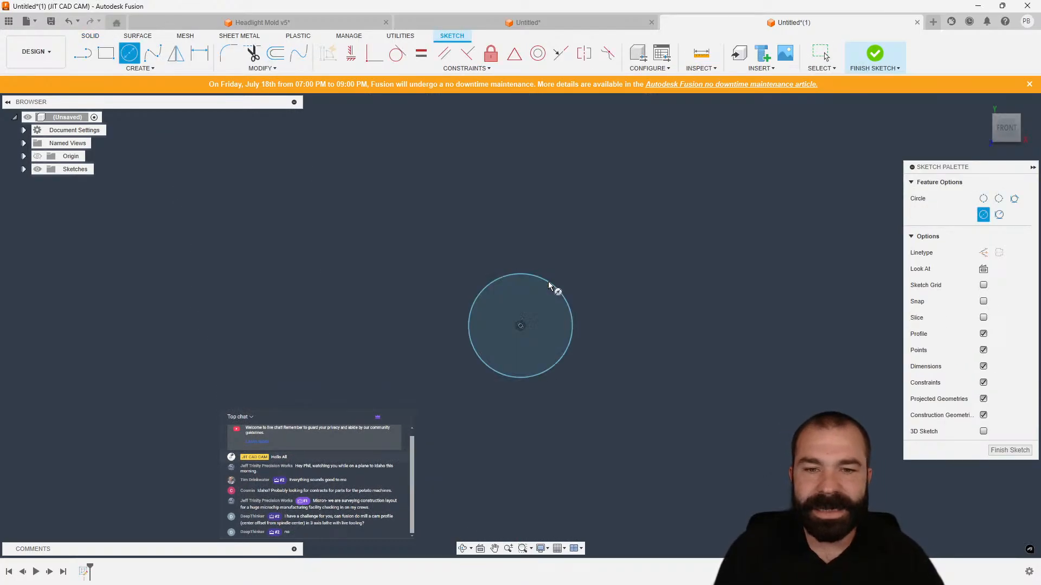
click(550, 286)
click(520, 325)
click(559, 249)
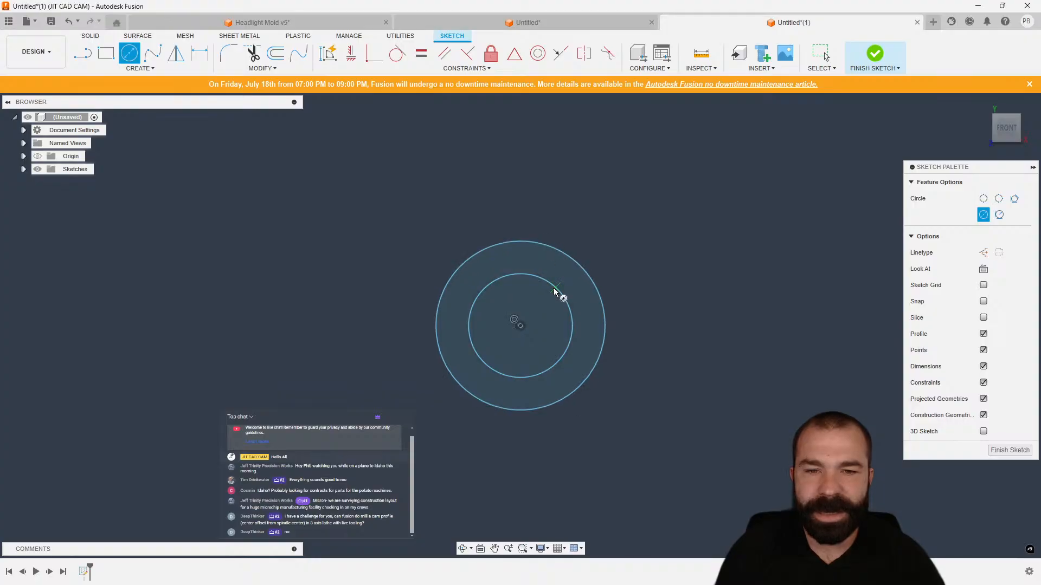
click(632, 135)
click(626, 168)
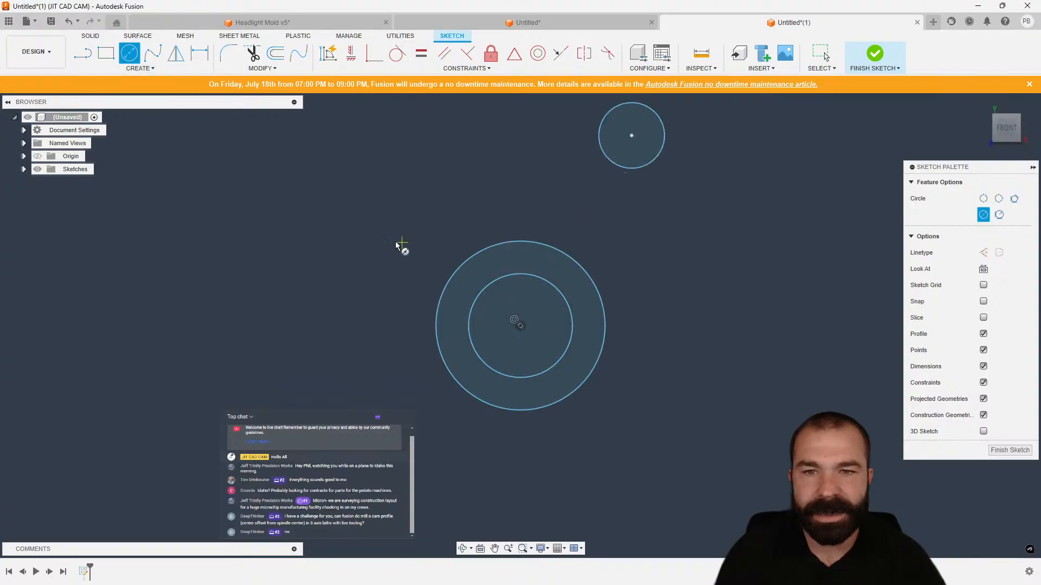
Draw a line tangent to the outer circle and the small circle on their left side.
key(l)
click(455, 269)
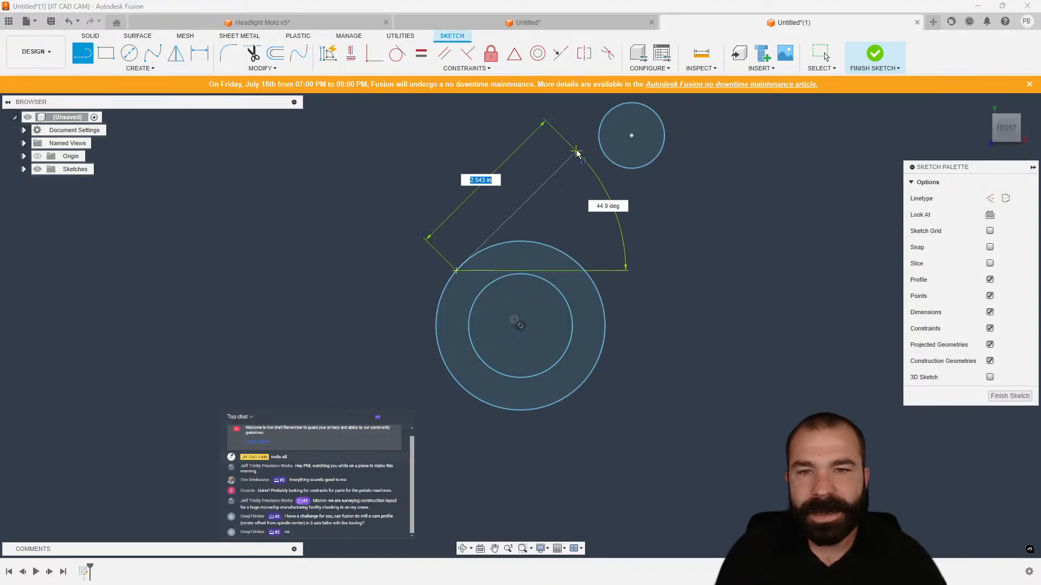
click(605, 114)
key(Escape)
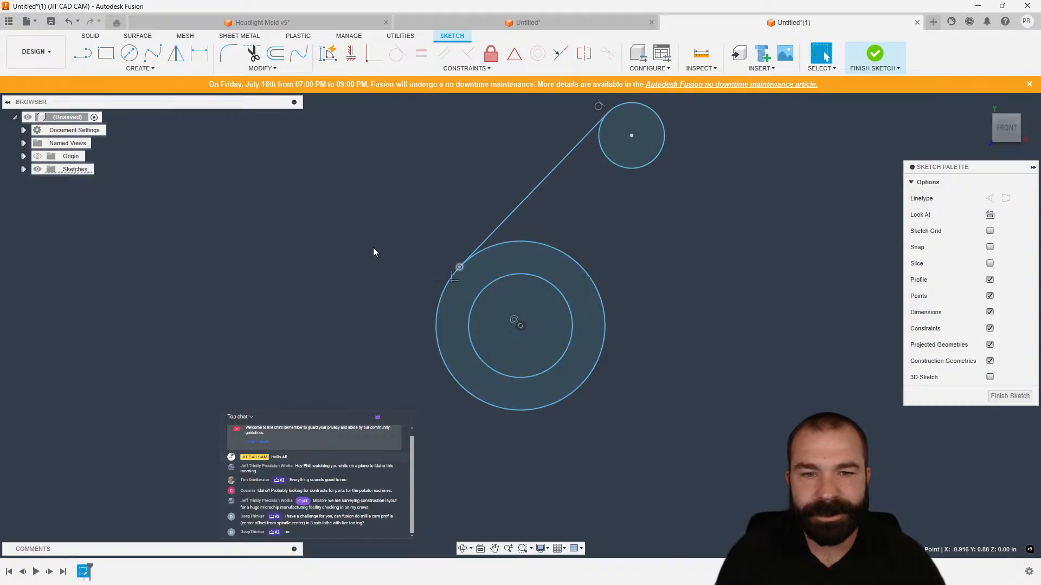
Draw a second tangent line joining the outer circle and the small circle on their right side.
key(l)
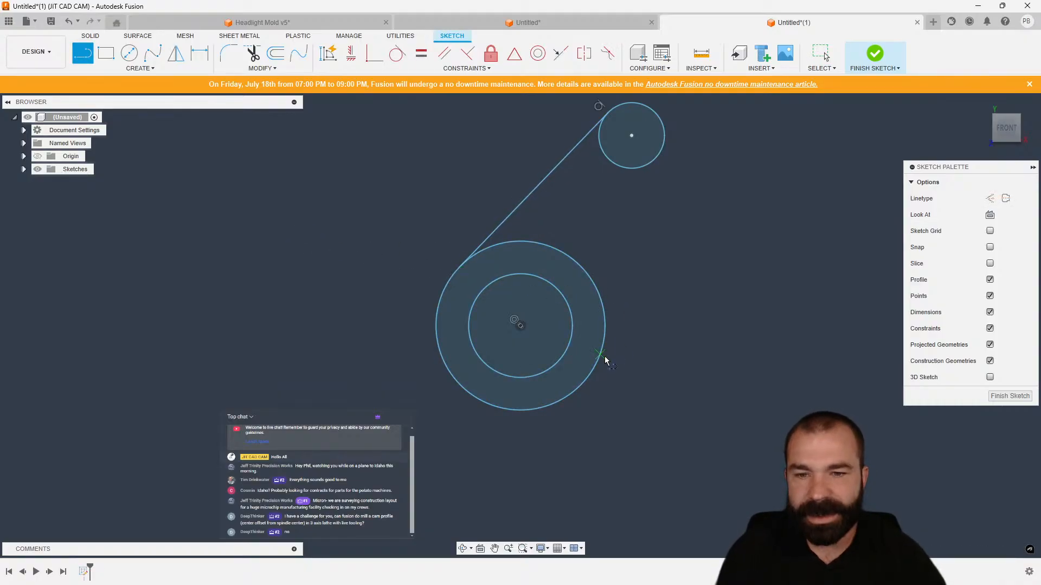
drag(594, 368, 667, 201)
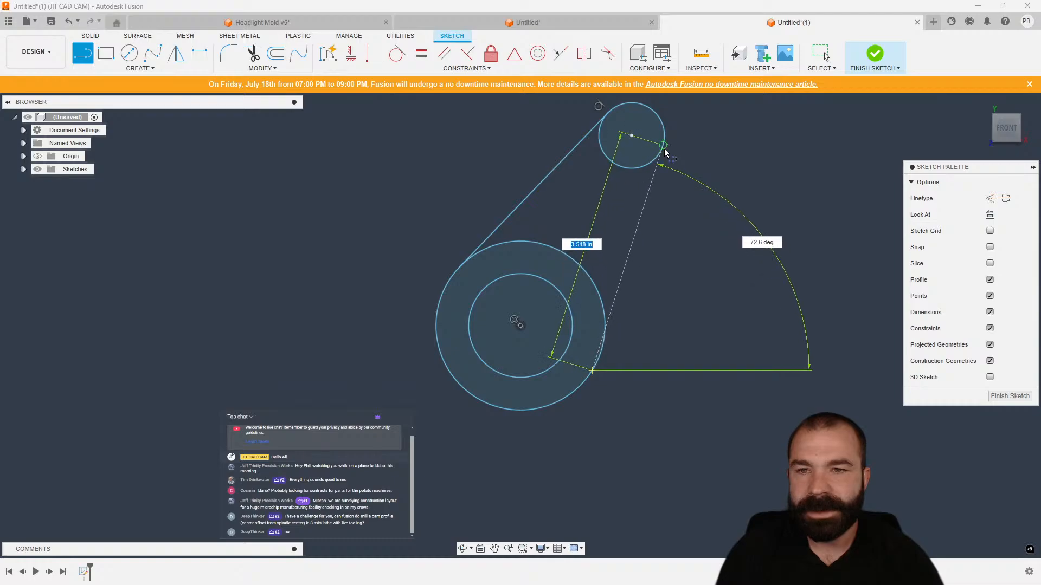
click(664, 149)
key(Escape)
drag(594, 367, 604, 351)
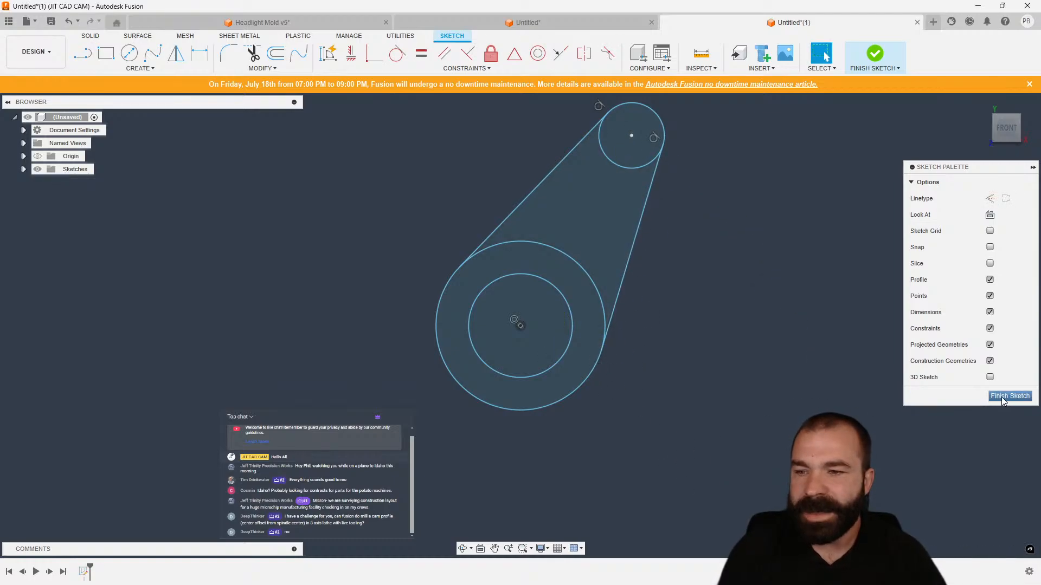
Dimension the distance between the small circle's center and the concentric circles' center to 1 in.
drag(632, 136, 604, 177)
key(d)
click(574, 341)
click(762, 368)
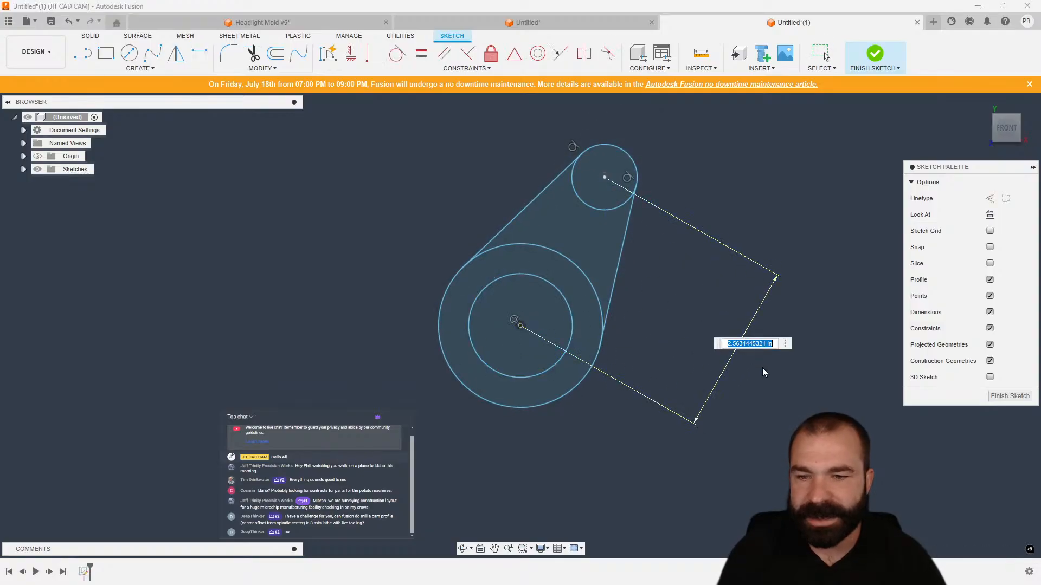
text(1)
key(Return)
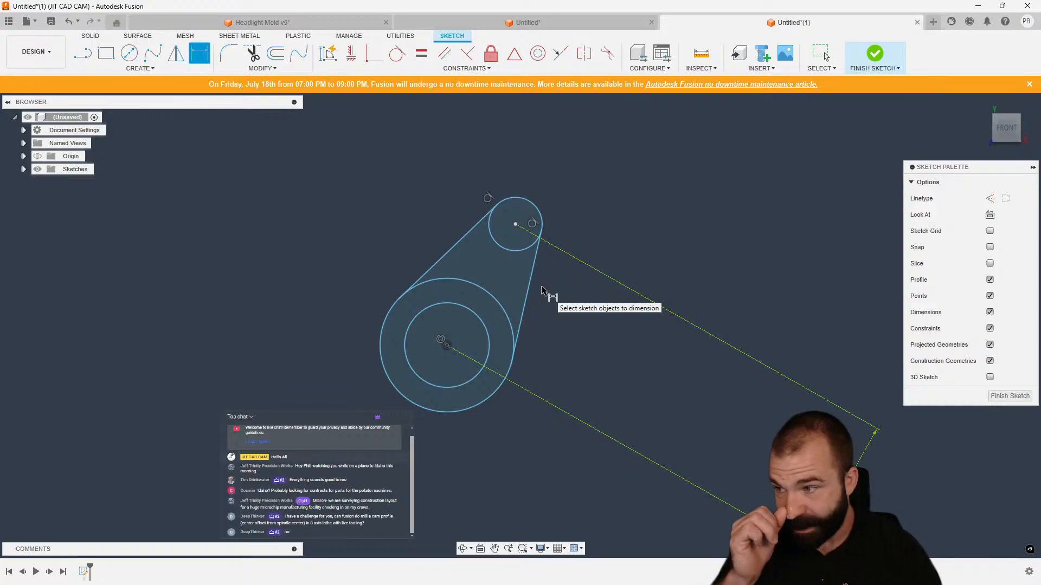
key(Escape)
mouse_move(843, 491)
mouse_down()
mouse_move(678, 347)
mouse_move(576, 355)
mouse_up()
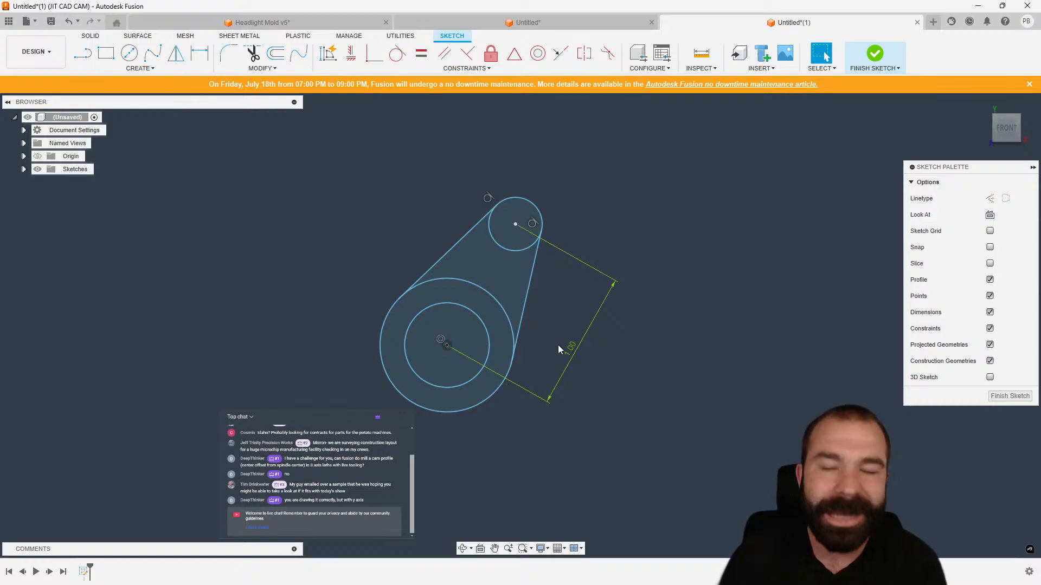
Finish the sketch and review the Design page of the Preferences dialog before closing it.
click(1010, 397)
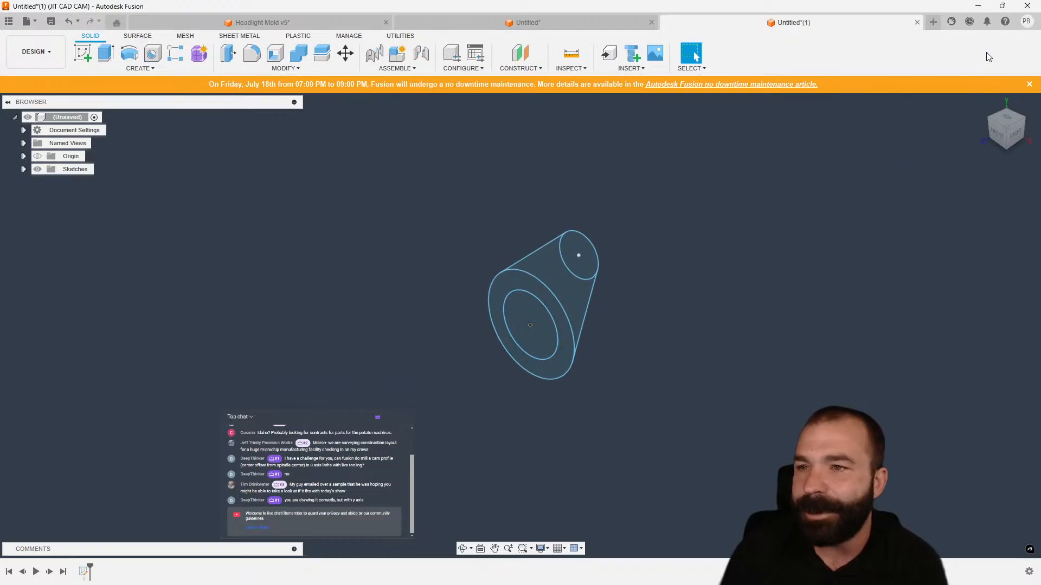
click(1026, 21)
click(1018, 47)
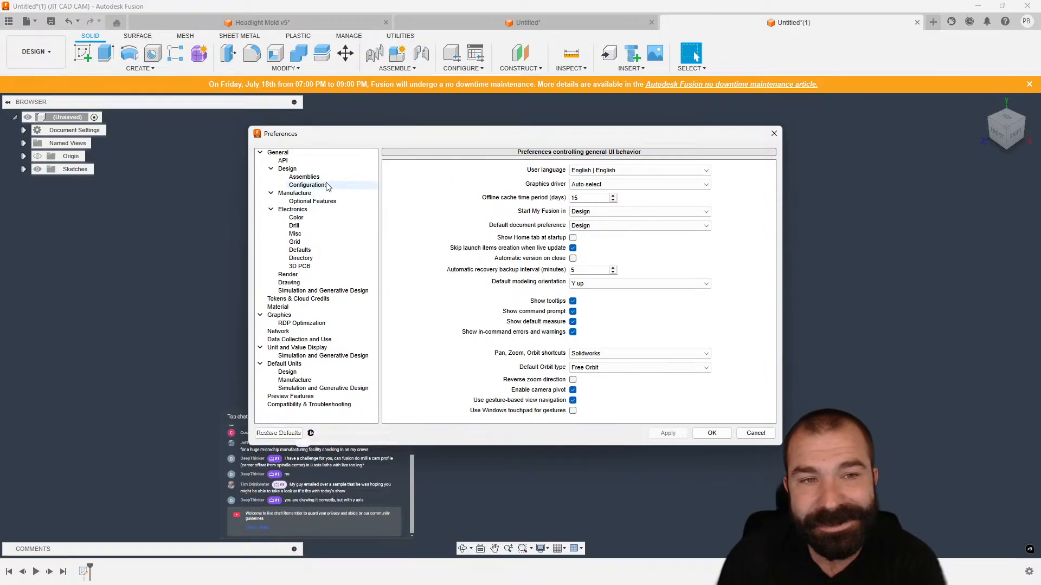
click(307, 170)
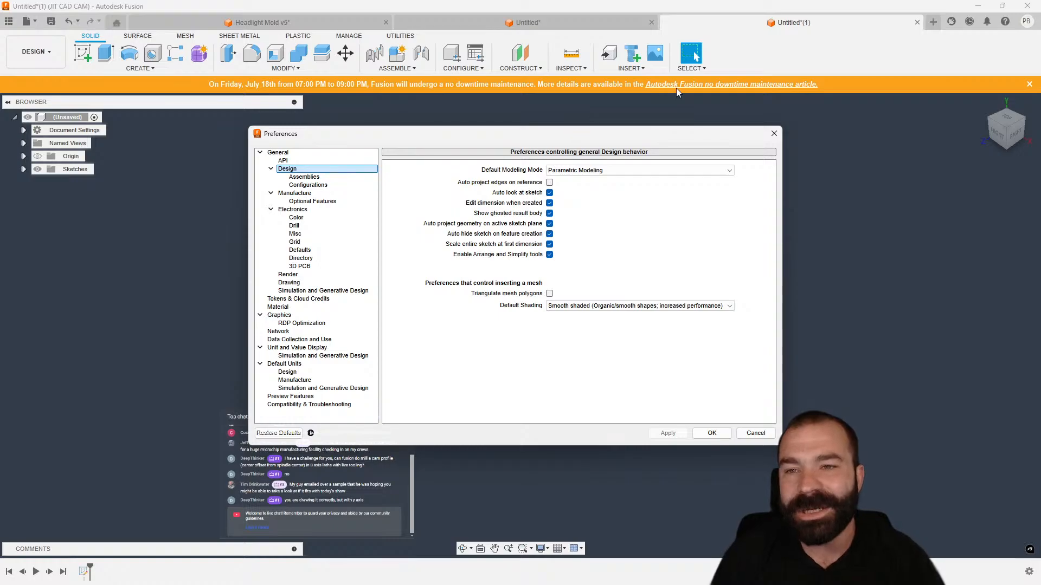
click(773, 134)
Reopen the sketch and dimension the inner circle's diameter to 0.5 in.
double_click(85, 572)
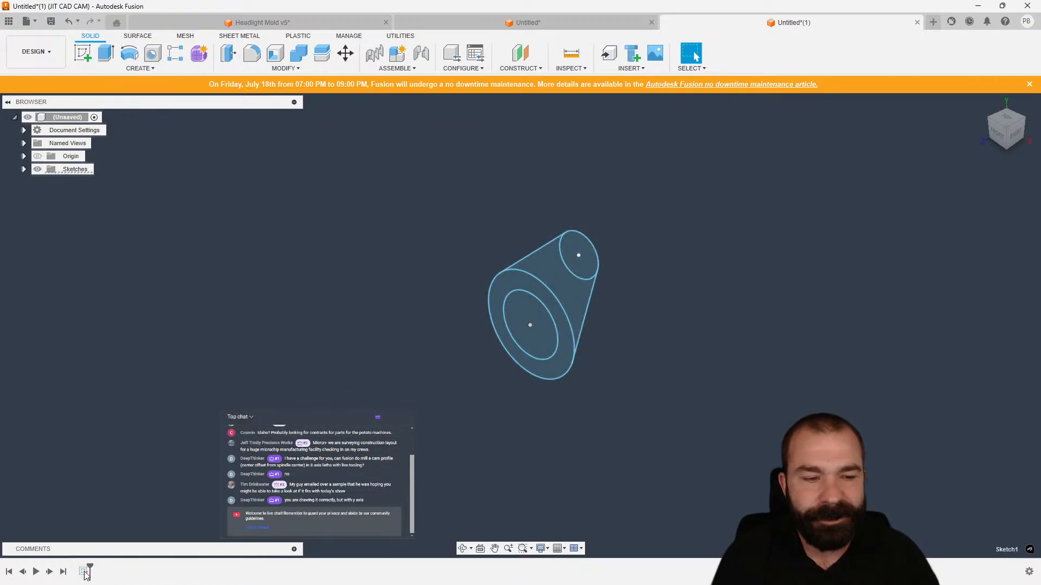
scroll(605, 227, up, 3)
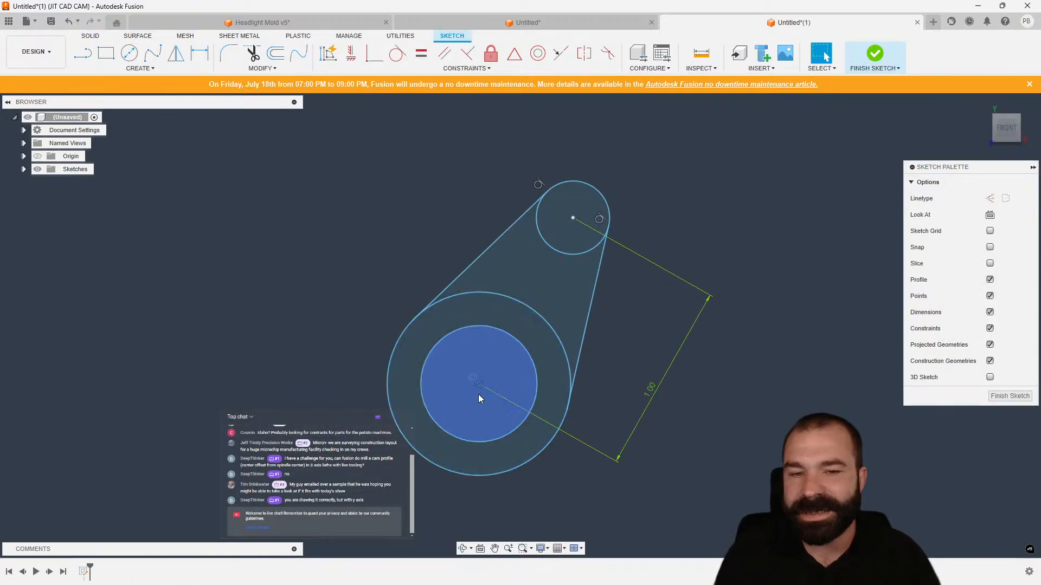
key(d)
click(442, 340)
click(293, 320)
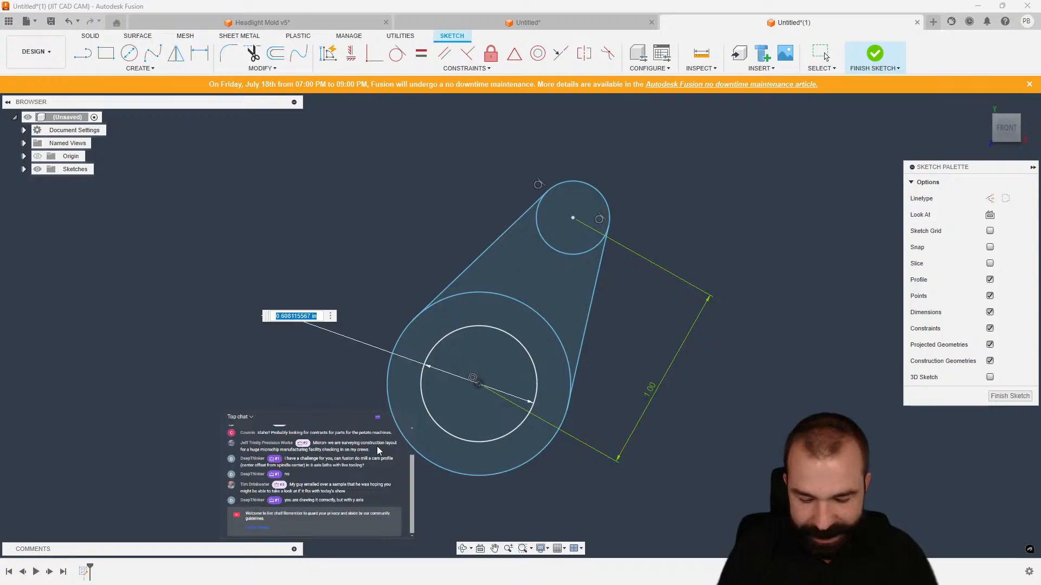
text(.5)
key(Return)
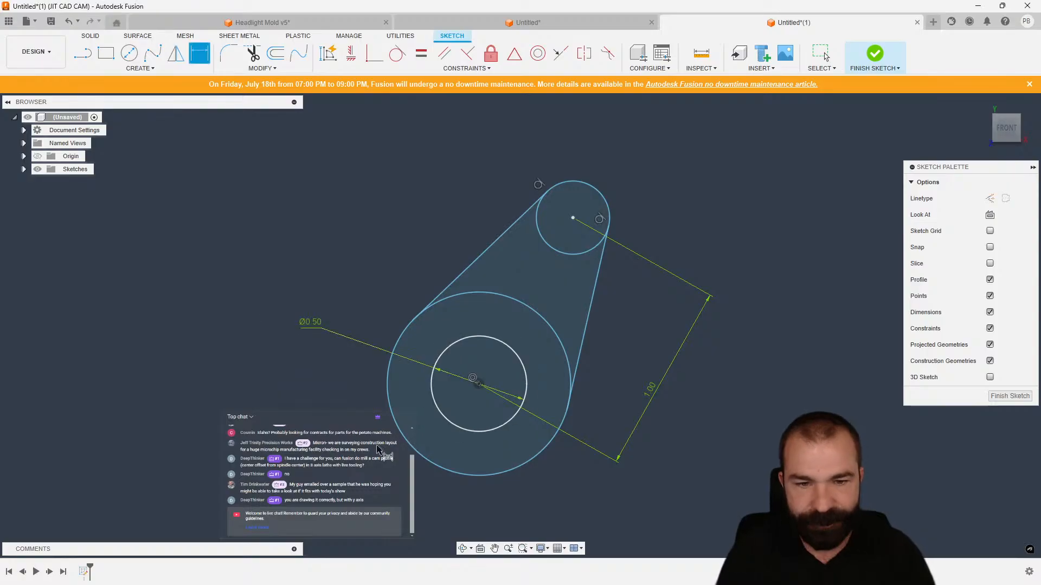
Add a diameter dimension to the outer circle, keeping its current size.
click(394, 349)
click(358, 274)
key(BackSpace)
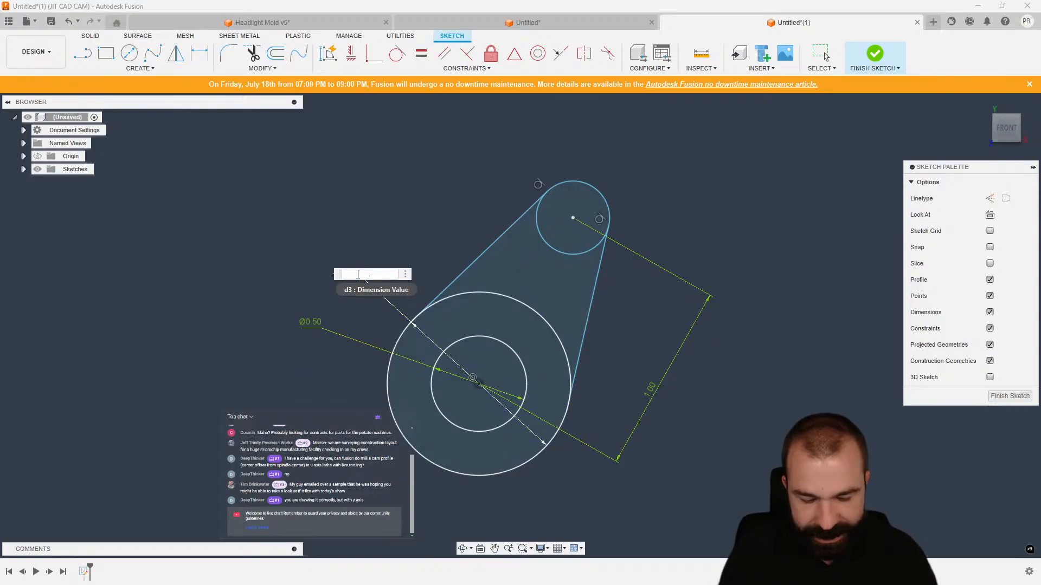
key(Return)
Dimension the small circle's diameter to 0.330 in.
click(567, 189)
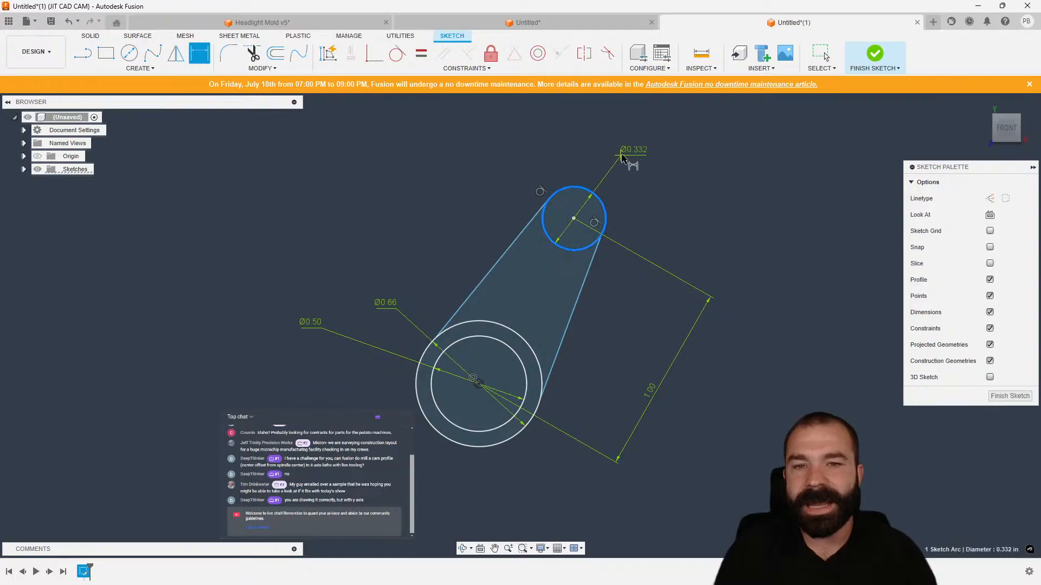
click(650, 155)
key(BackSpace)
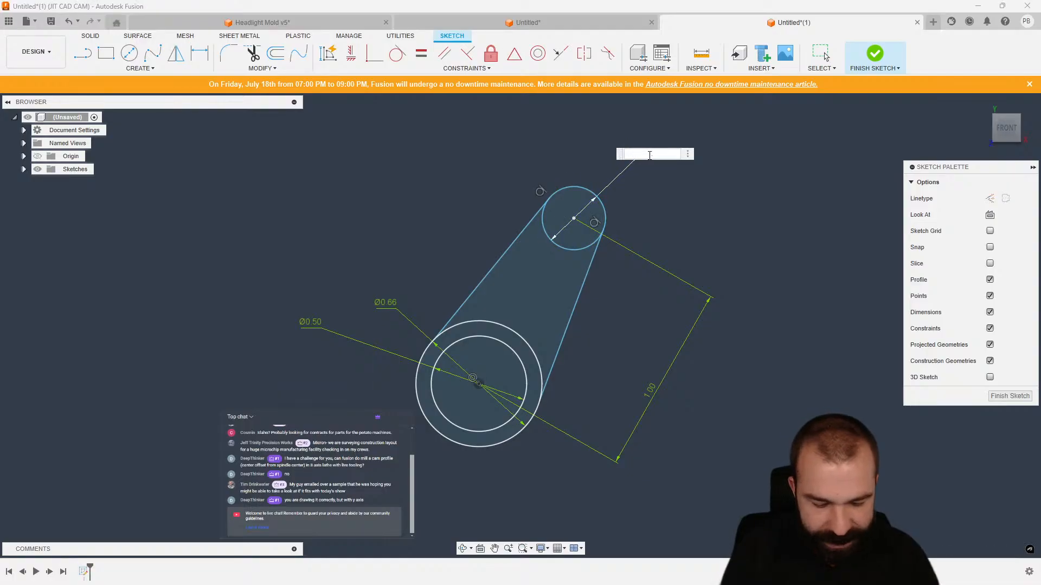
text(.330)
key(Return)
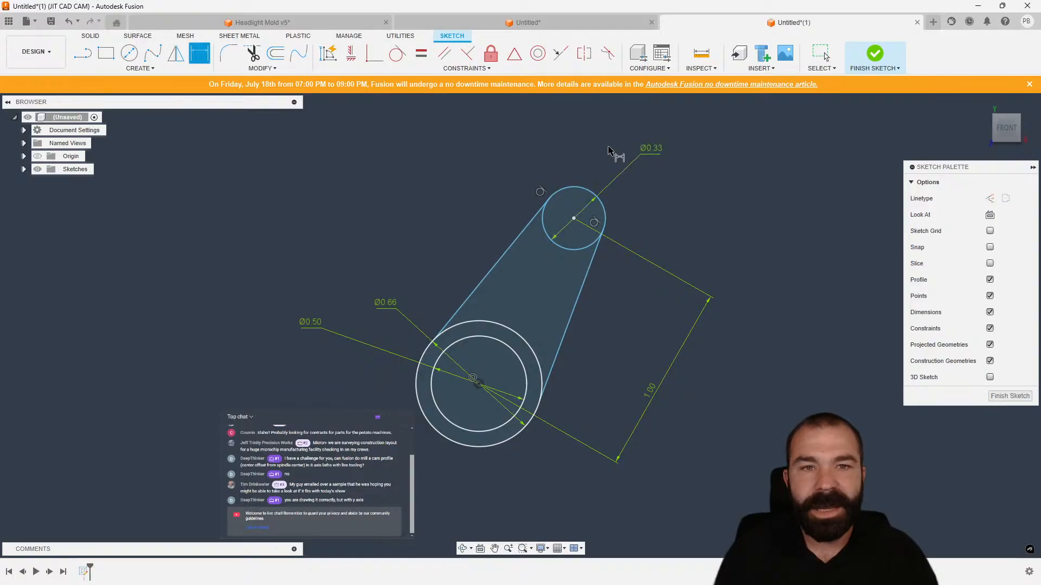
Constrain the small circle's center vertically aligned with the concentric circles' center.
click(351, 54)
click(478, 382)
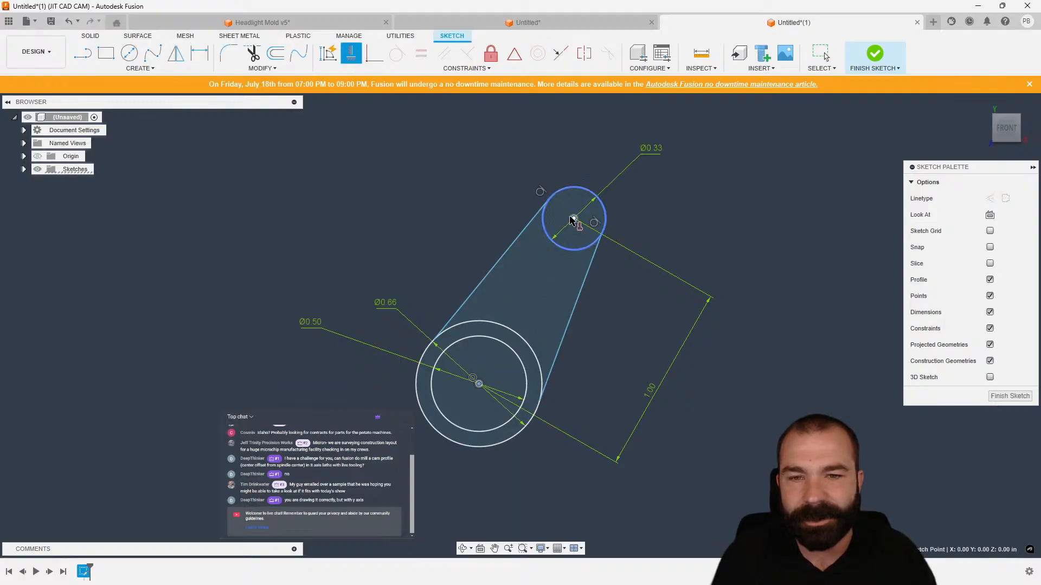
click(574, 217)
key(Escape)
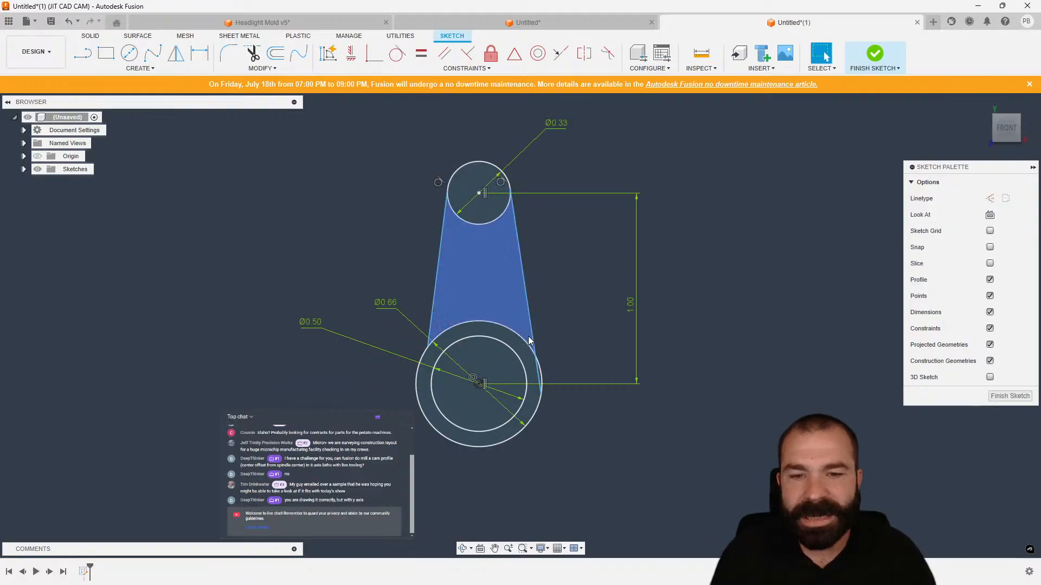
Drag the tangent lines' lower endpoints around the outer circle to test that they stay attached.
scroll(529, 374, up, 2)
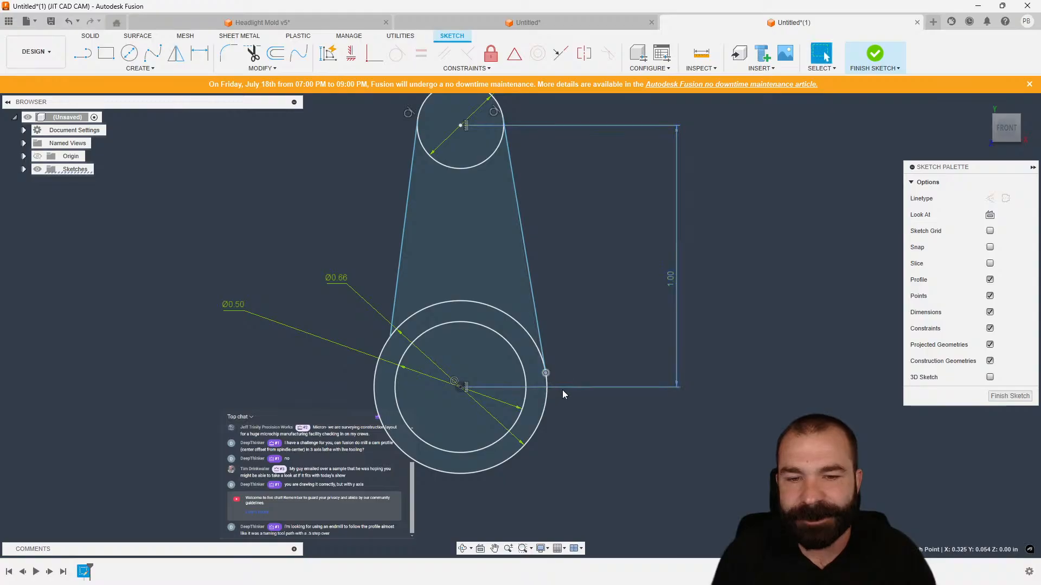
drag(391, 333, 375, 372)
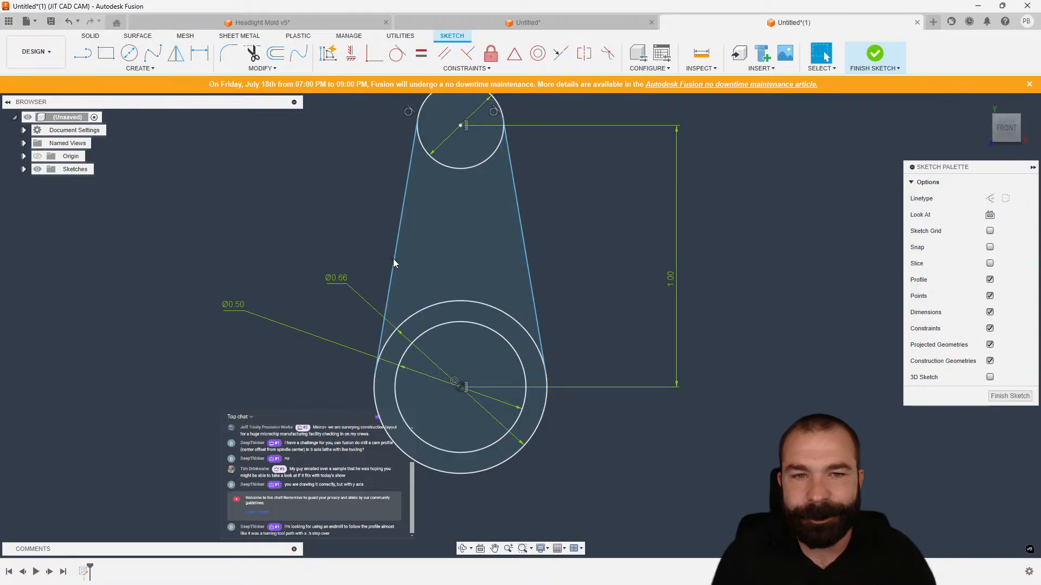
click(470, 166)
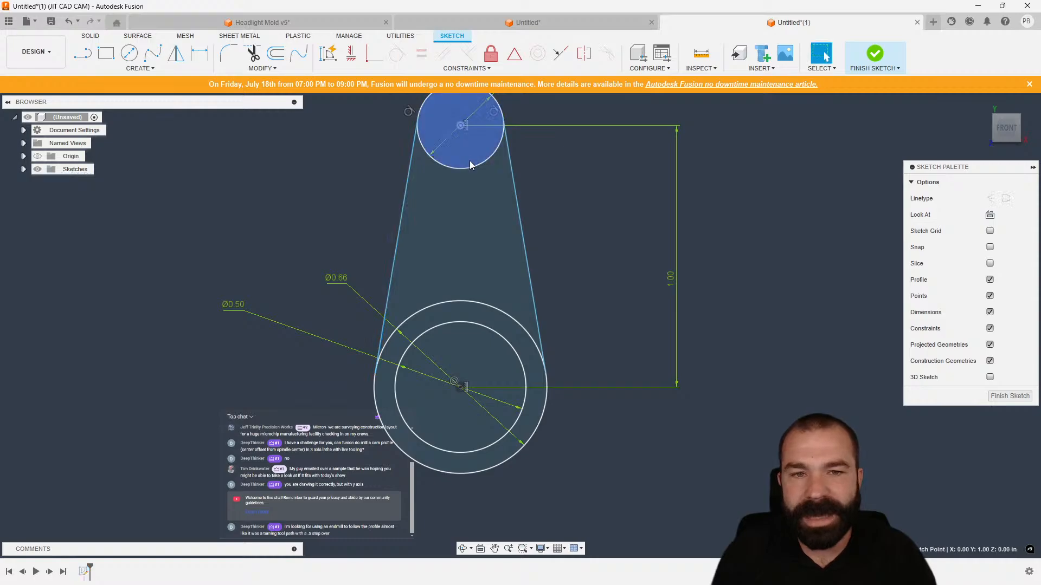
click(514, 177)
drag(546, 374, 509, 323)
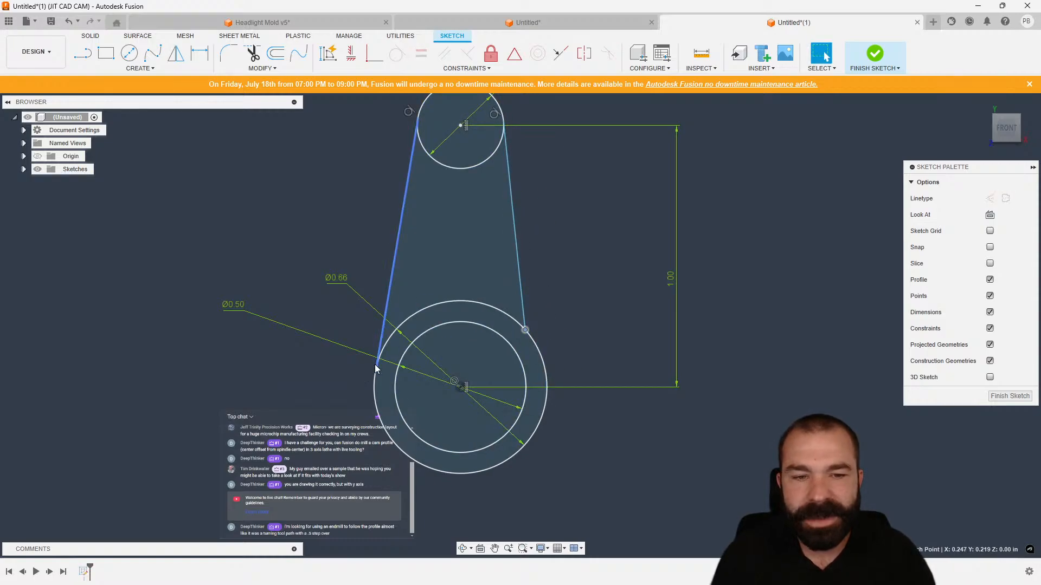
click(381, 340)
drag(376, 373, 385, 347)
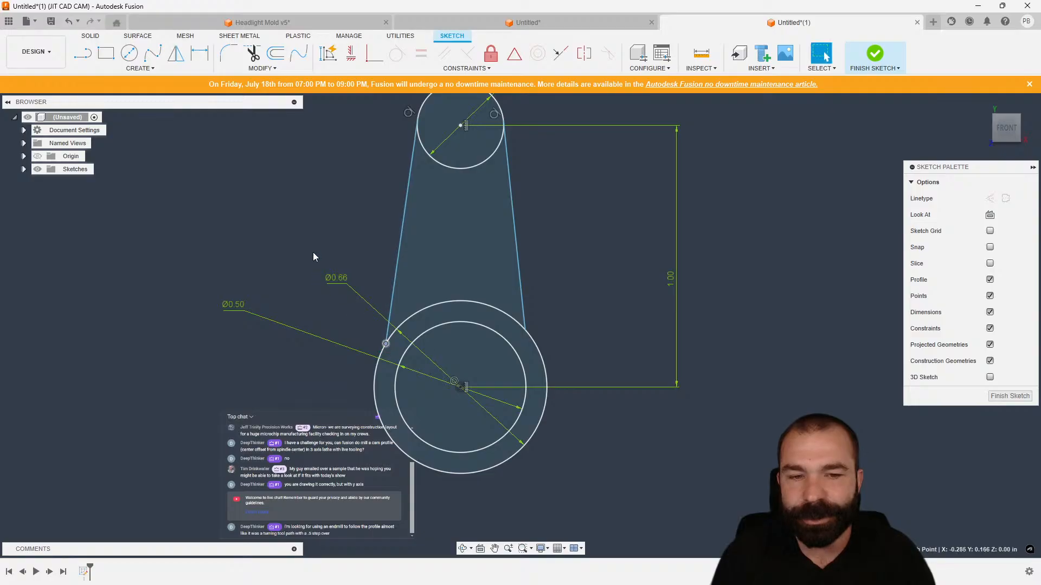
click(24, 170)
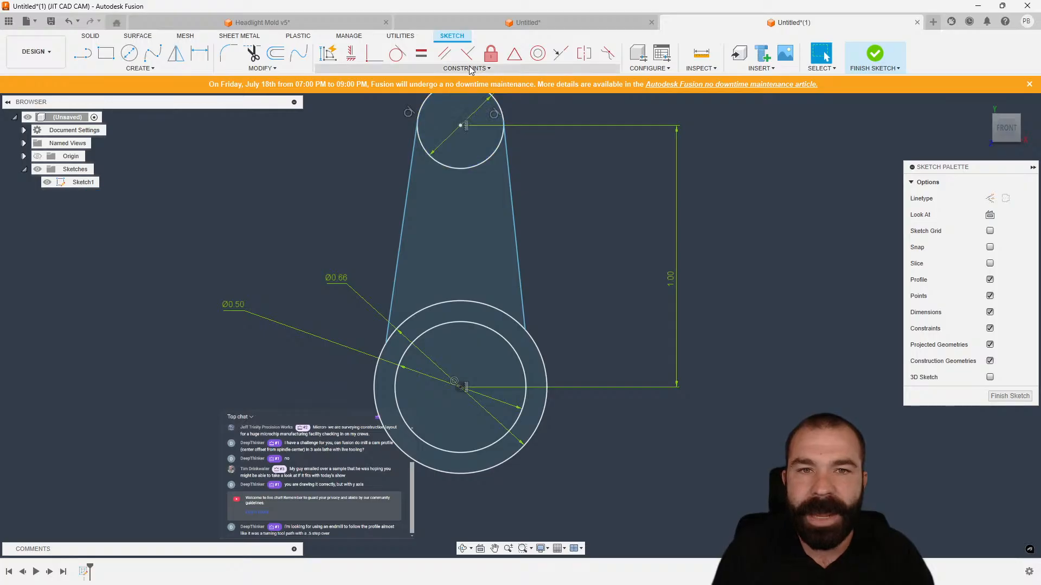
Apply a tangent constraint between the left line and the outer circle.
click(397, 53)
click(399, 266)
click(419, 315)
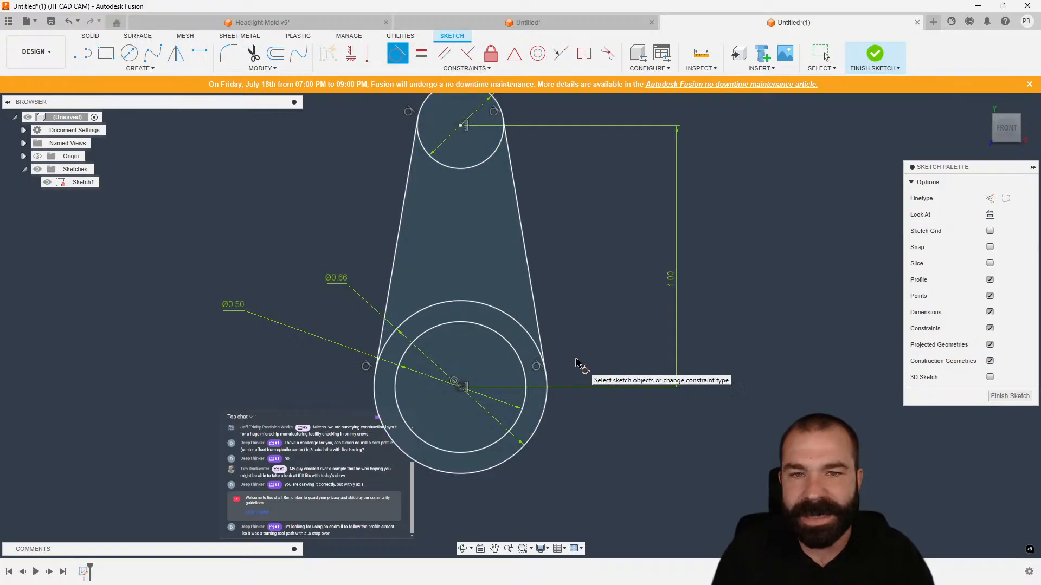
key(Escape)
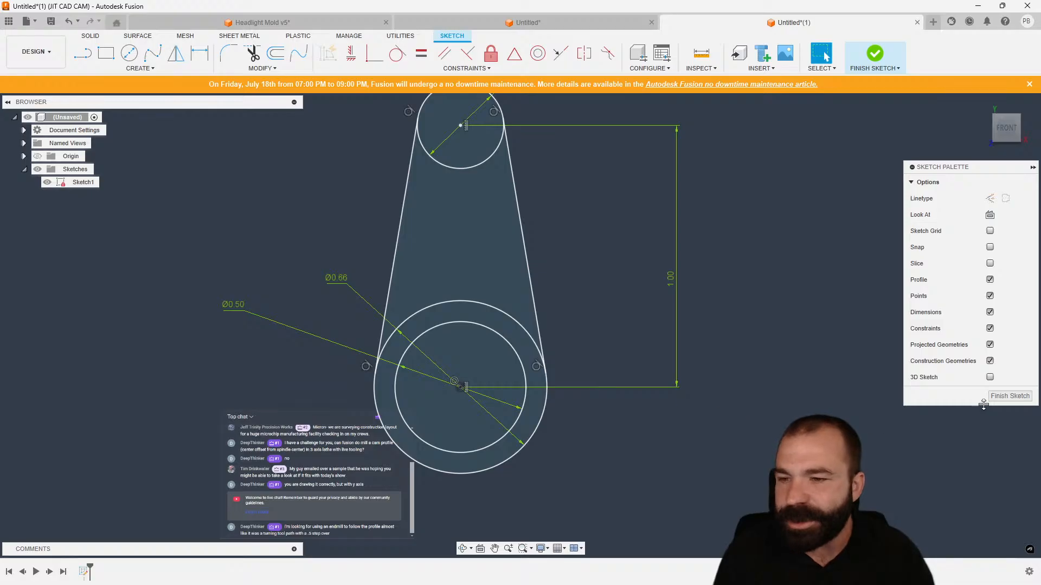
Finish the sketch and extrude the three arm profiles 0.30 in in the negative direction as a new body.
click(1009, 396)
key(e)
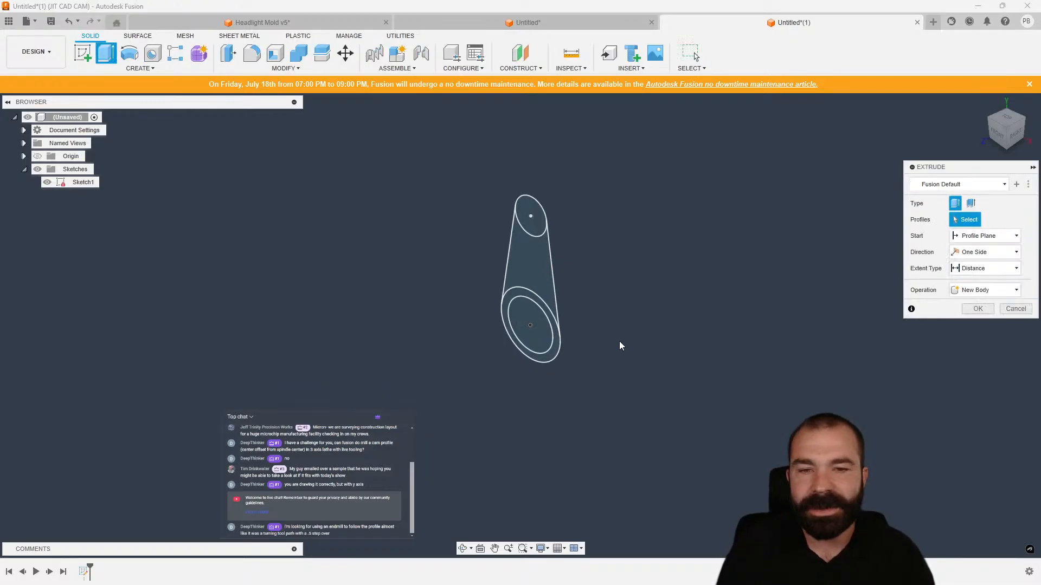
scroll(595, 337, up, 3)
click(510, 295)
click(500, 242)
click(478, 140)
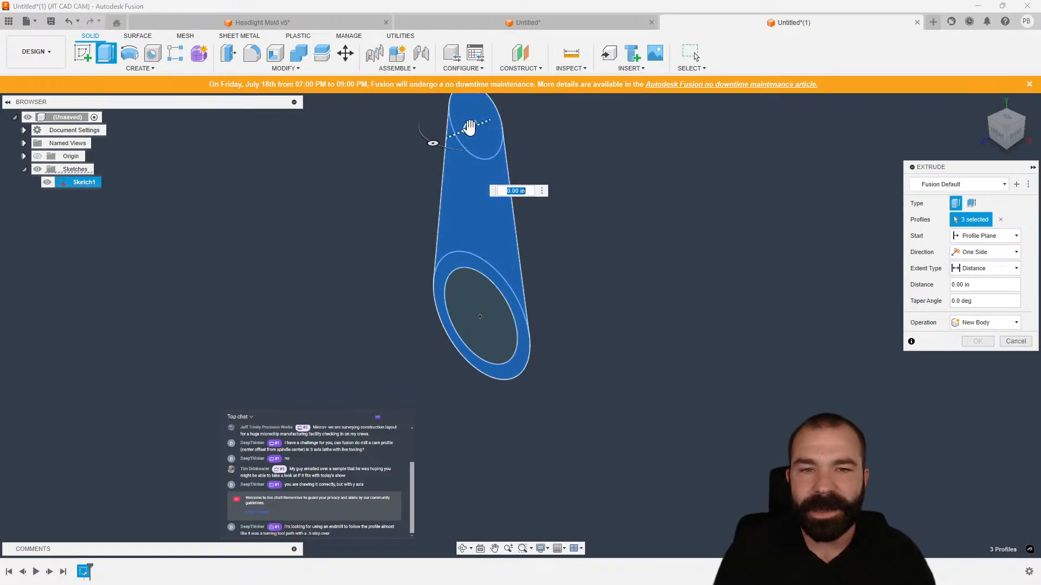
drag(470, 128, 525, 119)
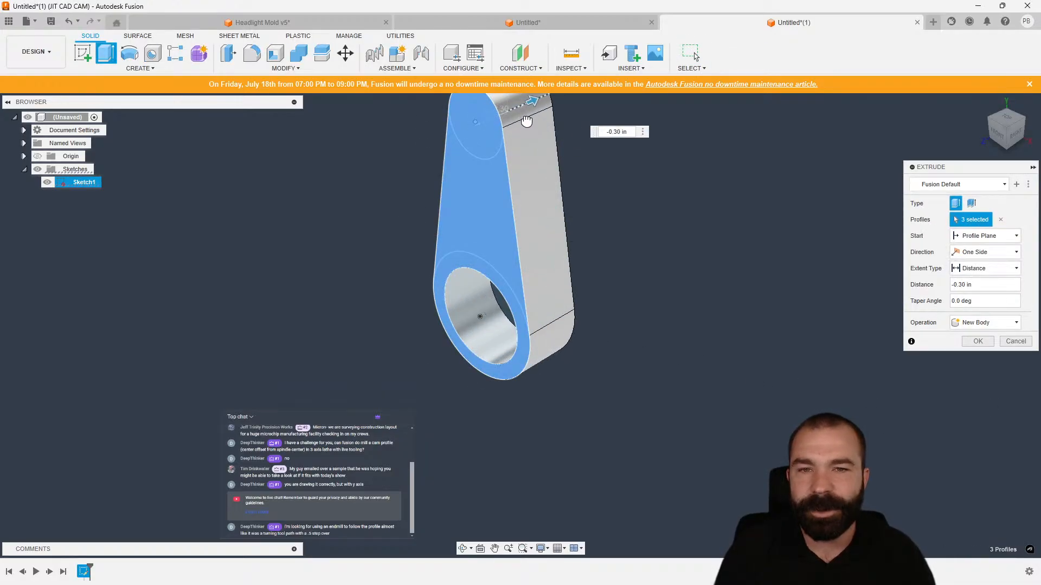
click(978, 341)
Repeat Extrude on the inner circle profile with Two Sides to form a shaft through the arm.
right_click(828, 337)
click(831, 277)
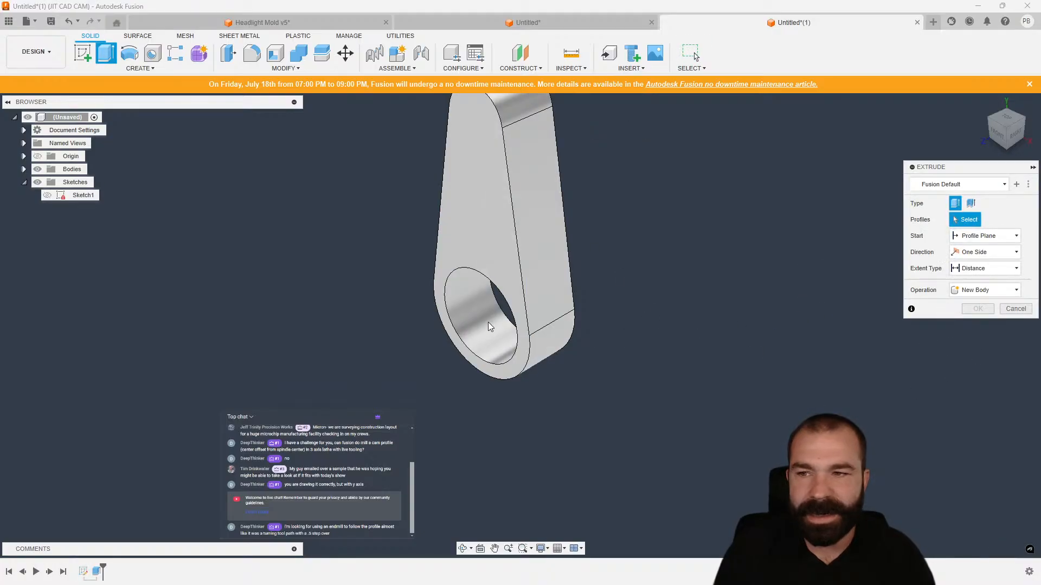
click(47, 195)
click(475, 331)
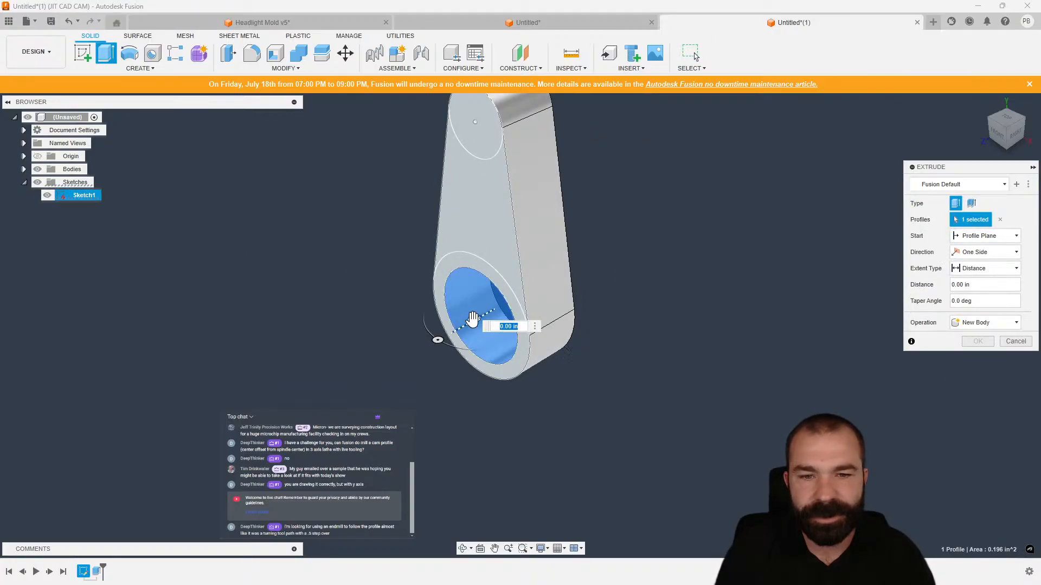
click(976, 252)
click(974, 277)
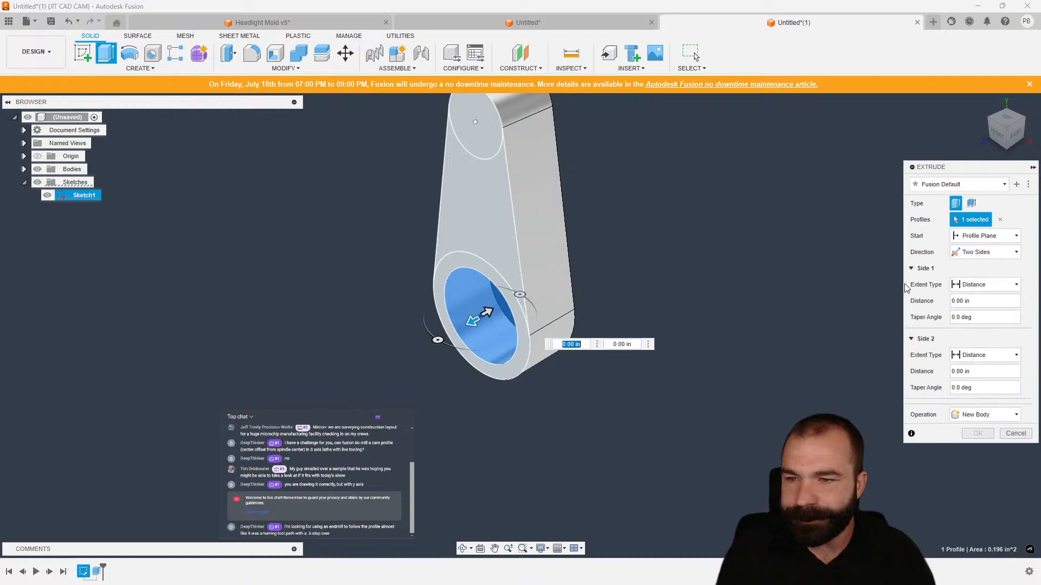
drag(473, 321, 628, 235)
click(978, 434)
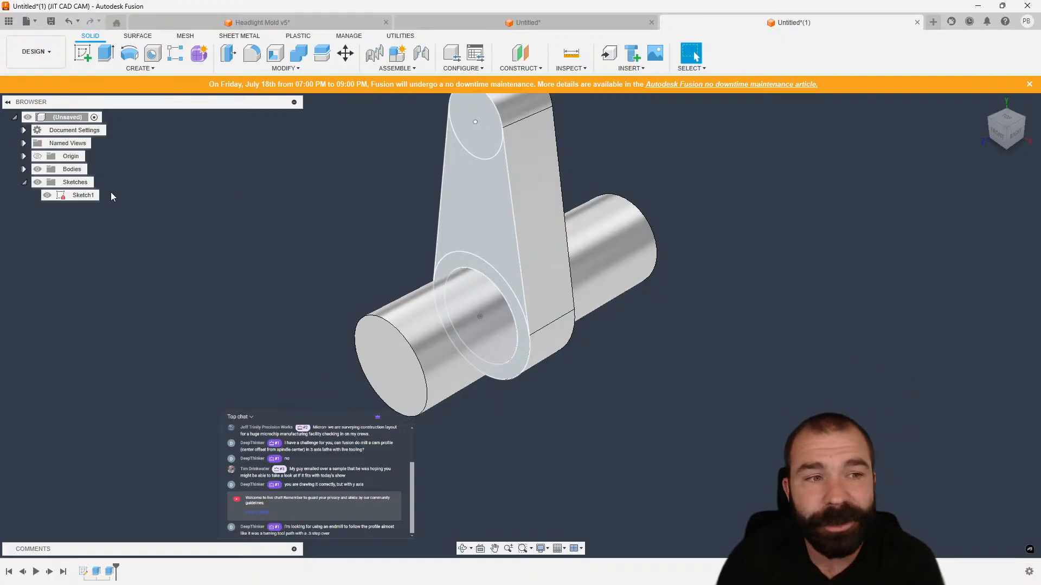
Hide the sketch and select the arm's rounded end and side faces to inspect the profile.
click(47, 195)
scroll(332, 330, down, 2)
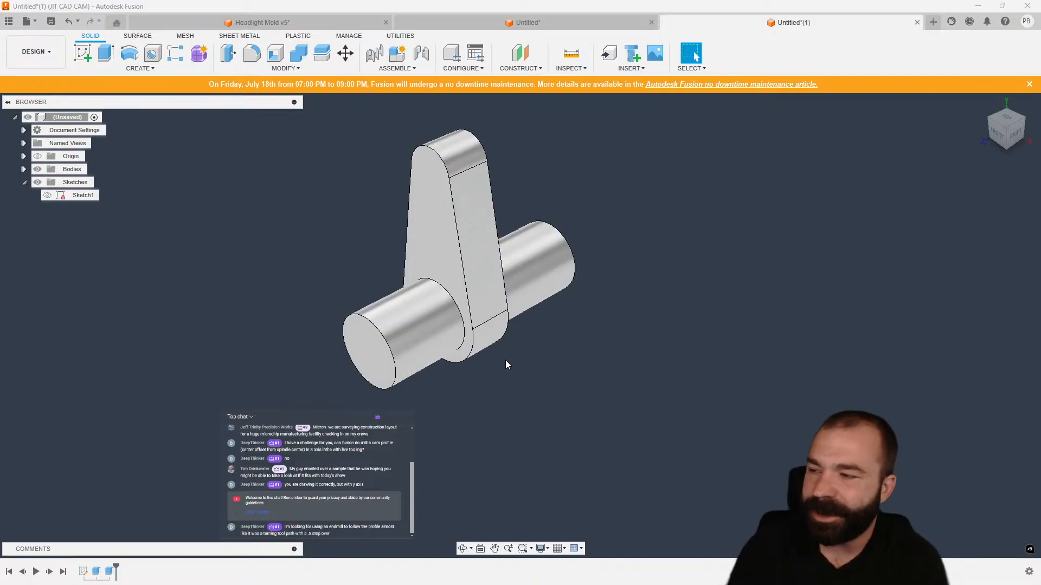
click(472, 158)
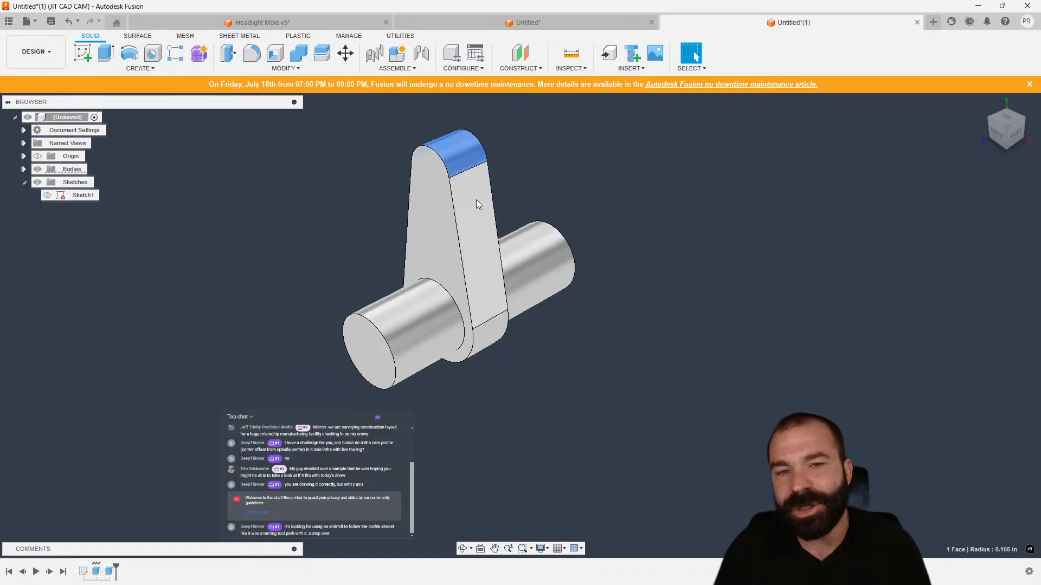
click(477, 202)
click(496, 333)
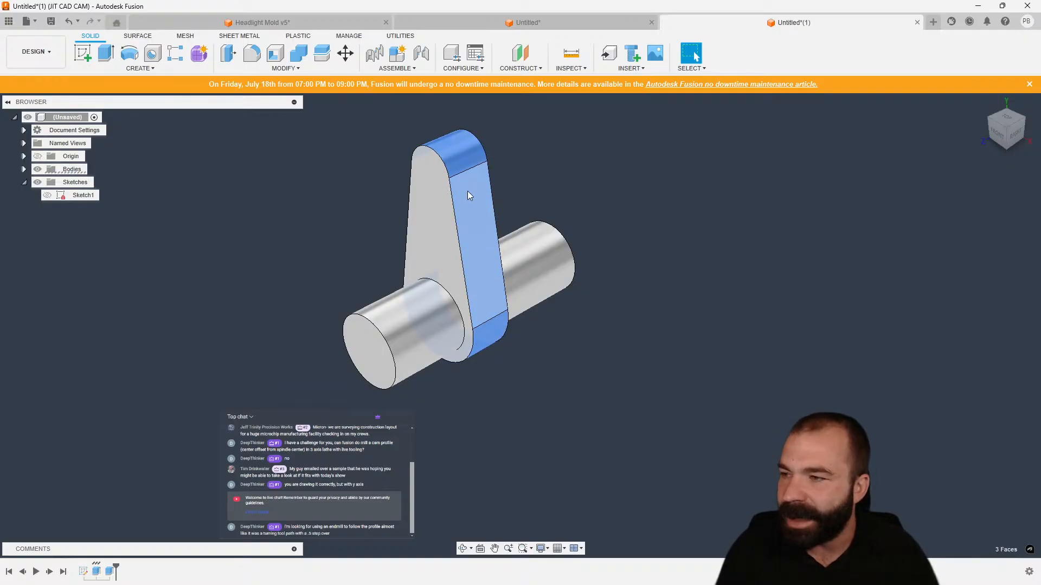
shift+middle_drag(479, 194, 500, 170)
click(657, 240)
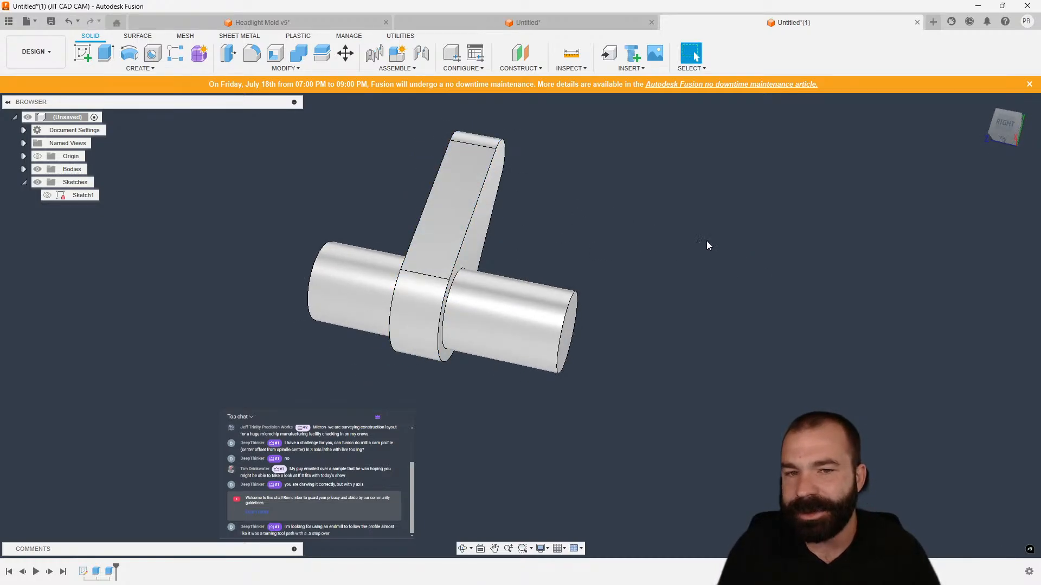
Select the arm's rounded side face to check its area, then clear the selection.
click(480, 219)
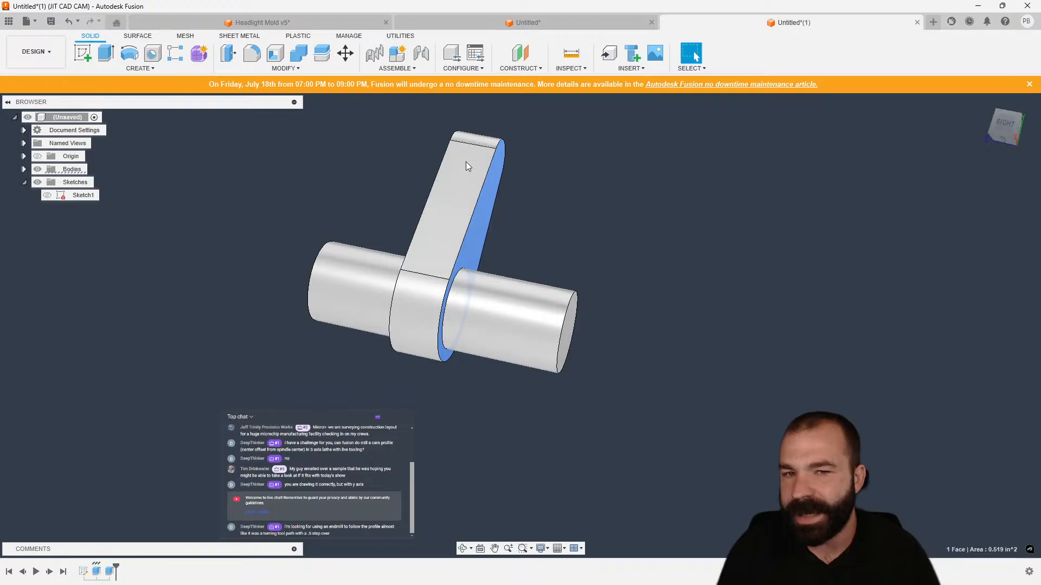
click(701, 281)
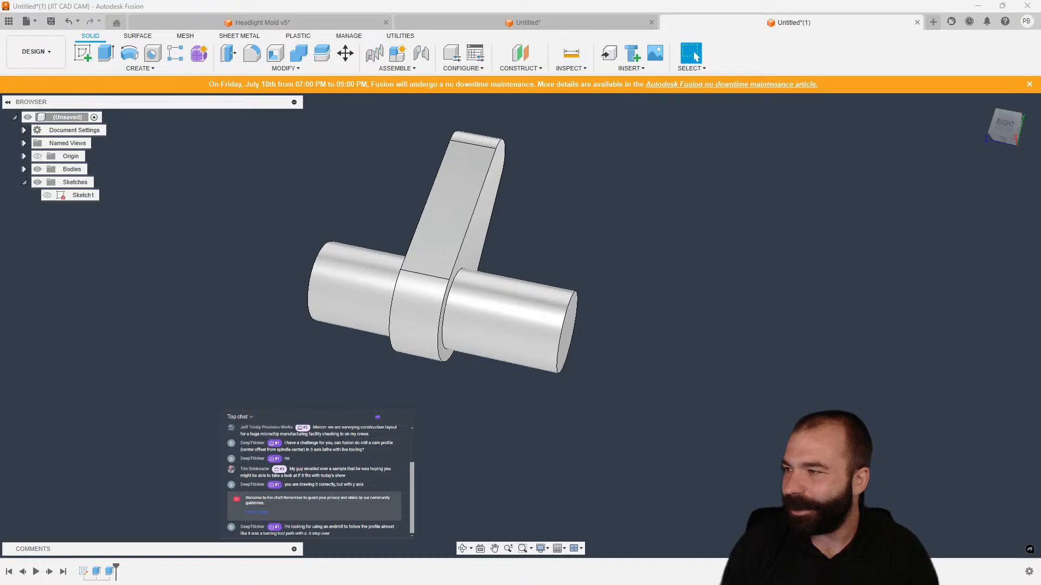
Upload the Jaw CAM v2 file from Downloads into the July 18 project folder.
click(27, 21)
click(8, 21)
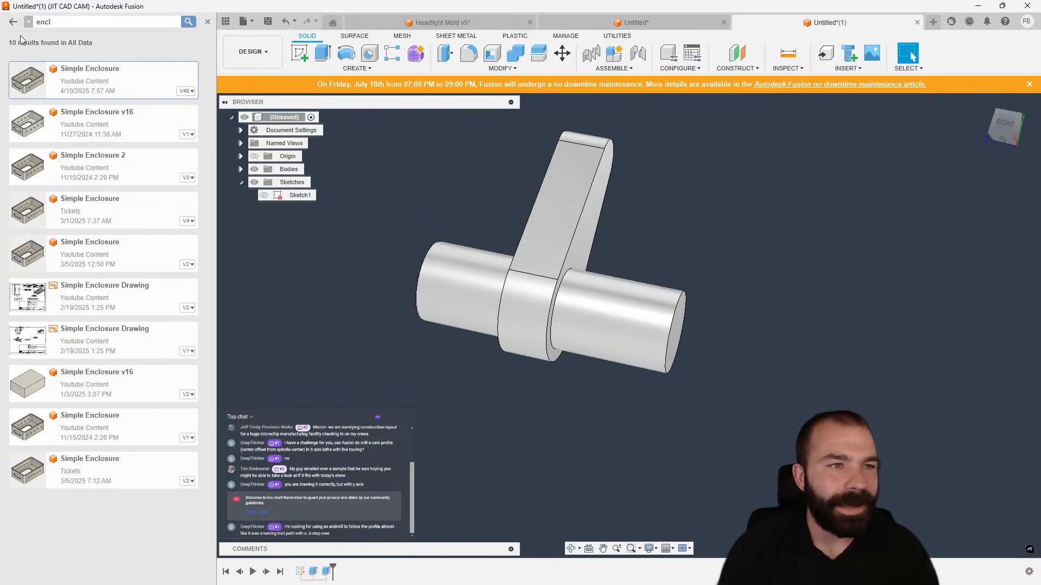
click(13, 22)
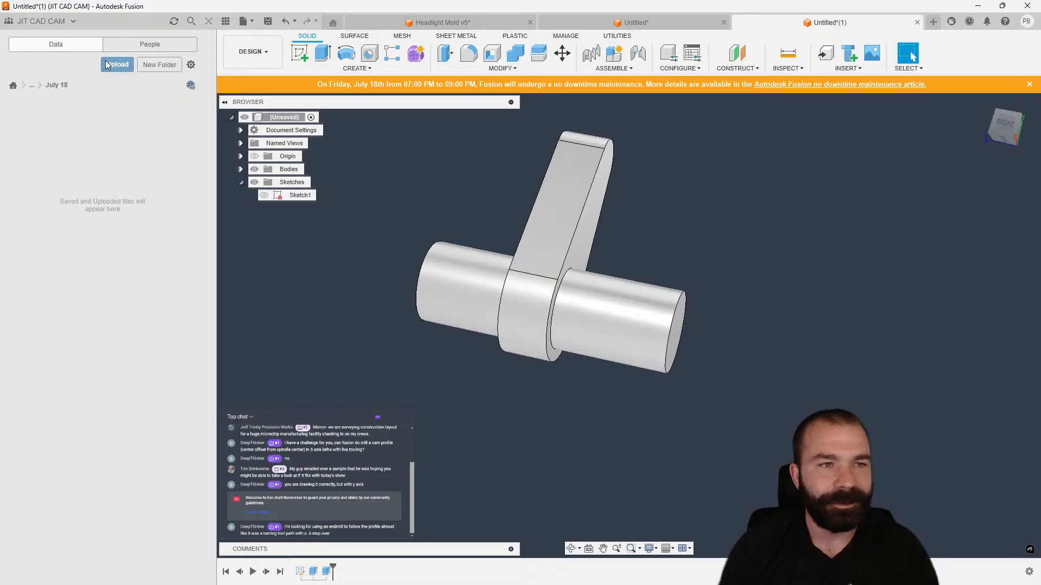
click(108, 64)
click(355, 304)
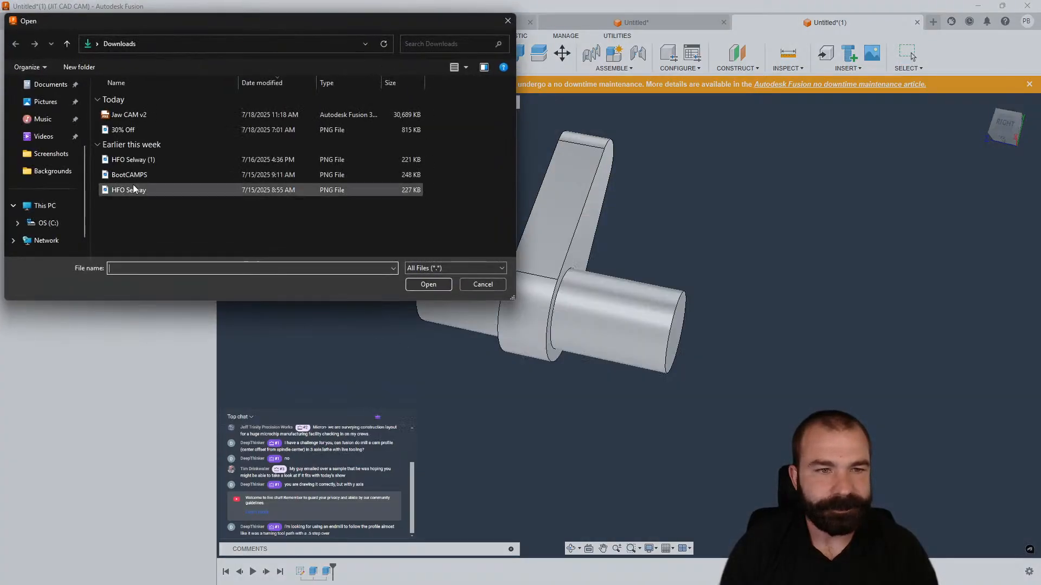
click(127, 114)
click(429, 284)
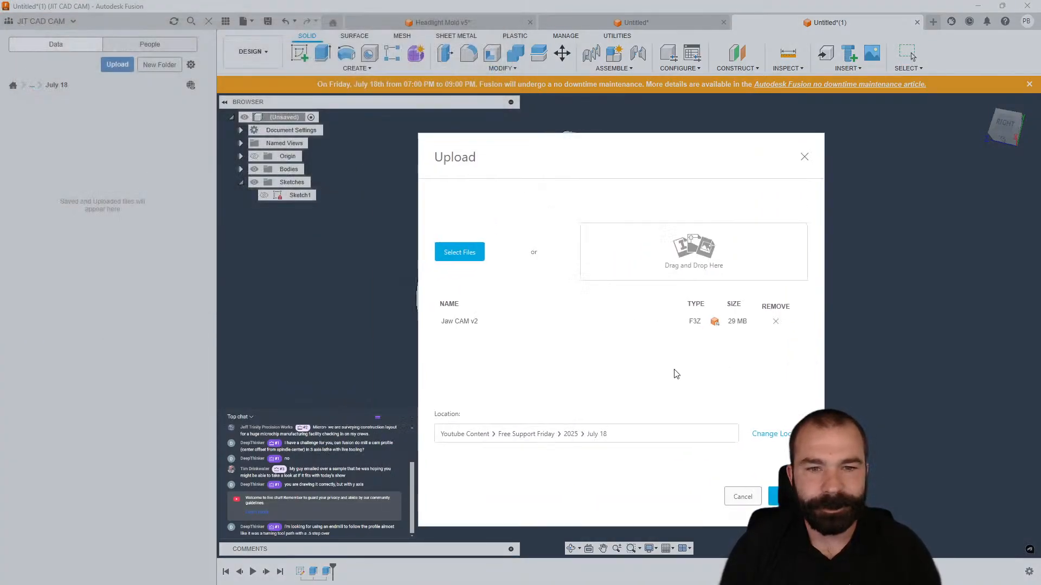
click(781, 496)
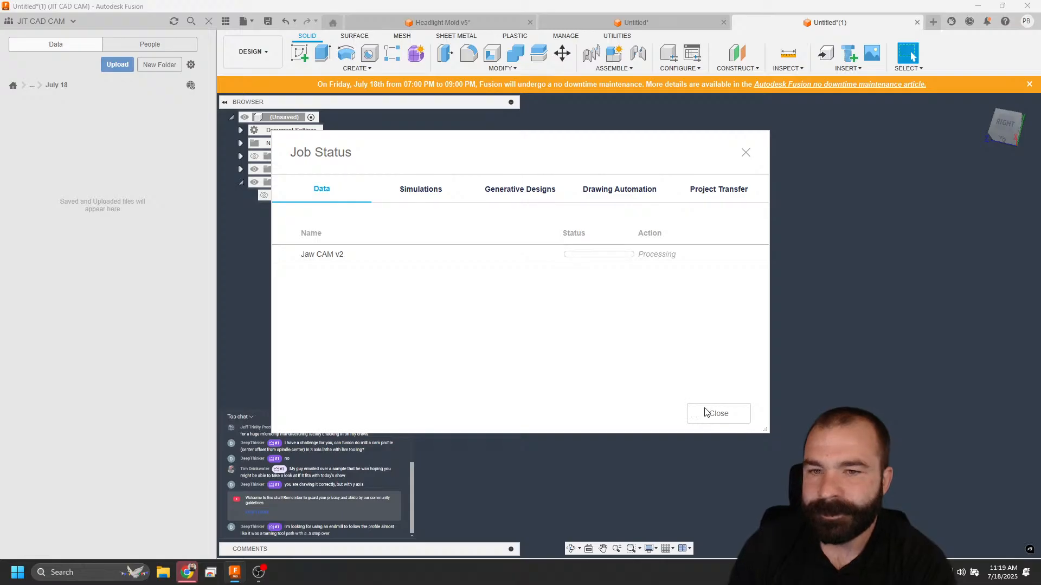
click(707, 413)
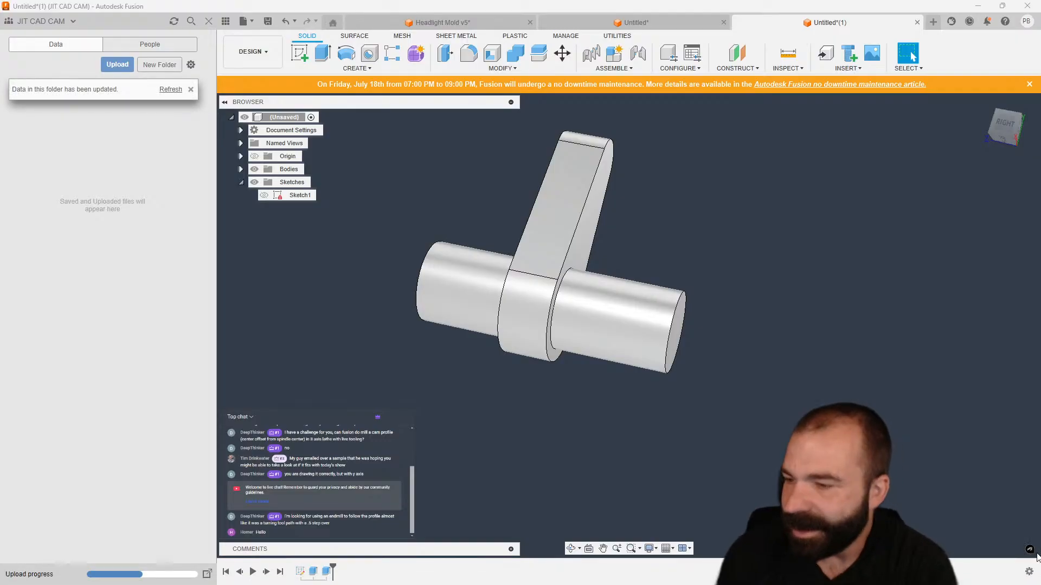
Refresh the project folder listing and close the data panel.
click(259, 47)
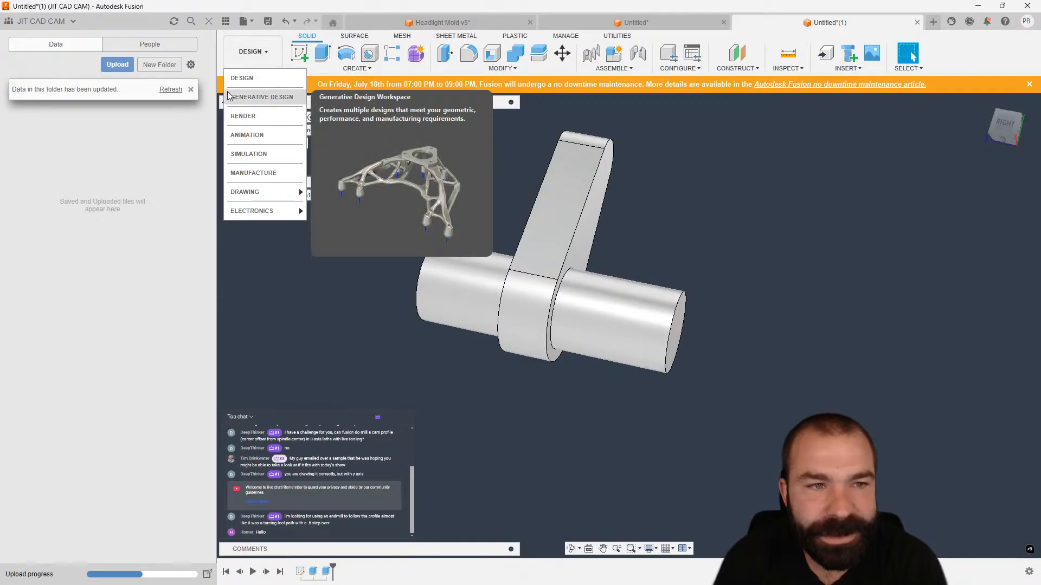
click(170, 89)
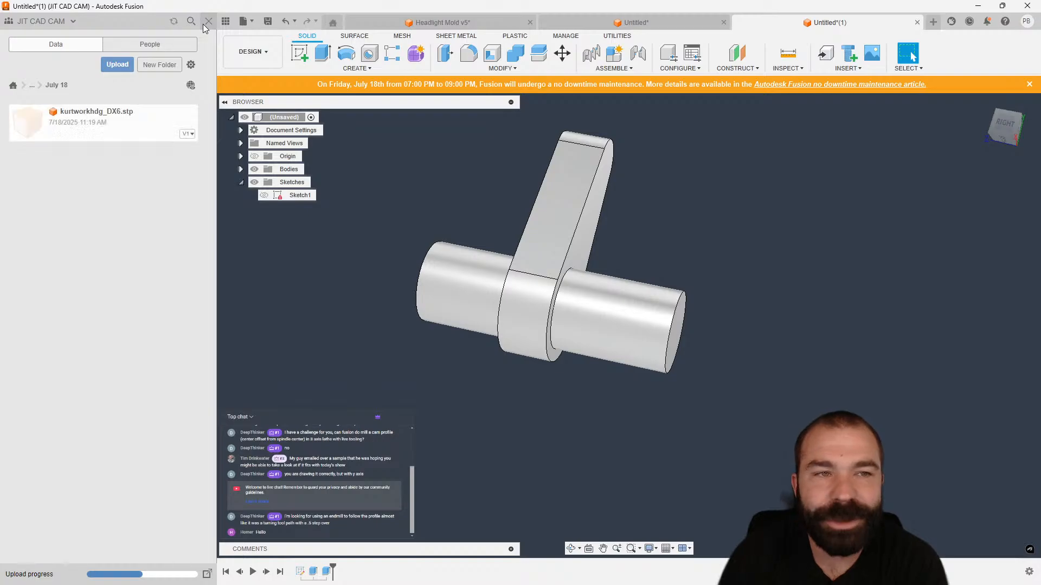
click(208, 22)
Switch to the Manufacture workspace and create a setup with the Turning or mill/turn operation type.
click(34, 52)
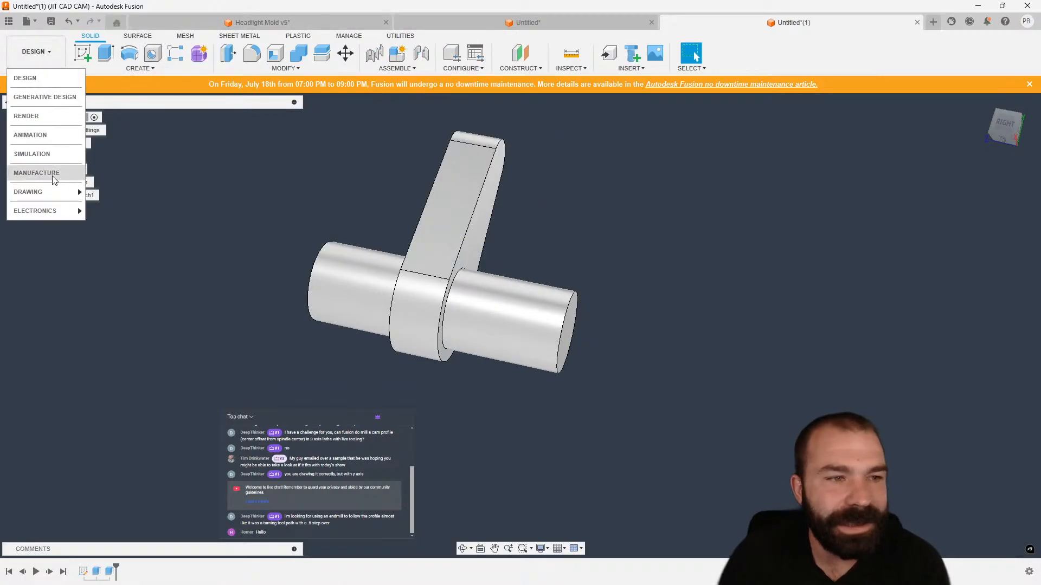
click(32, 172)
click(83, 53)
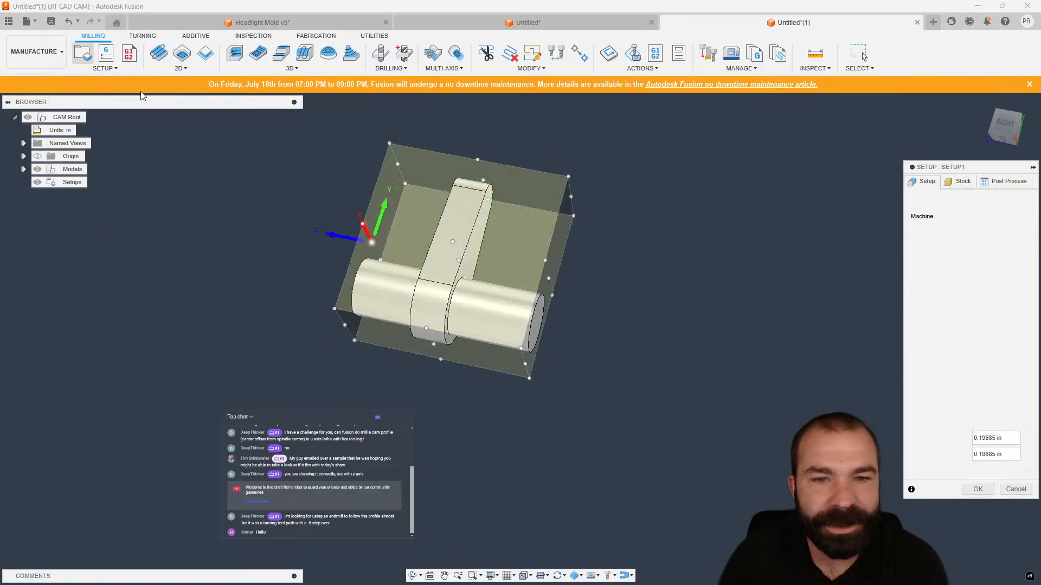
click(995, 259)
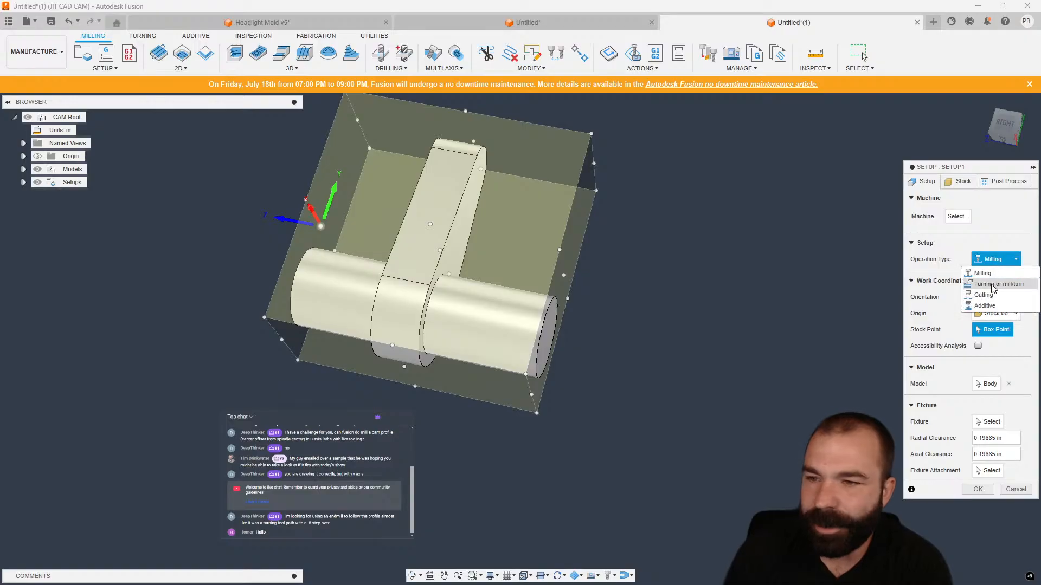
click(994, 286)
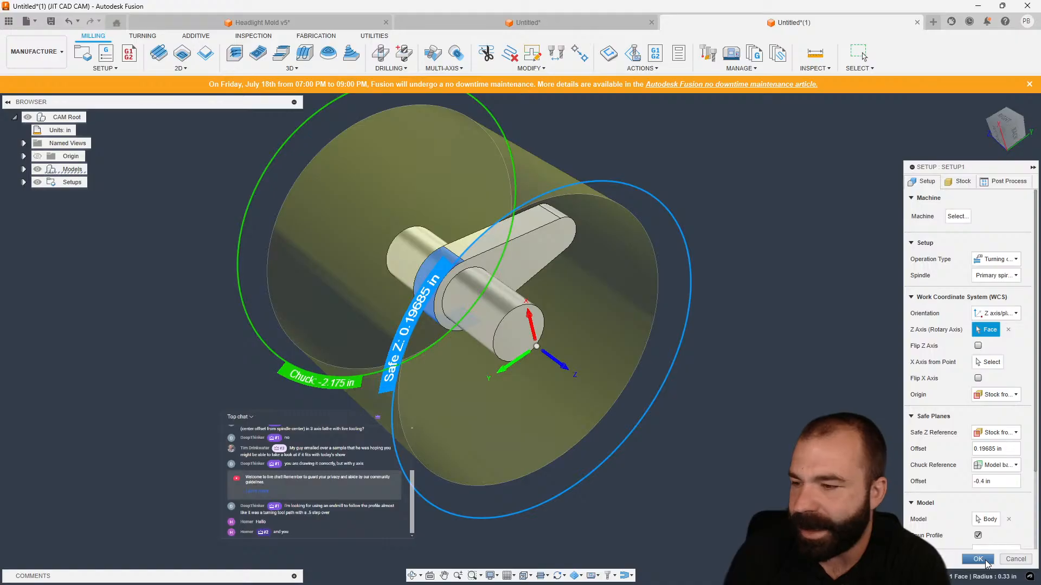
click(985, 563)
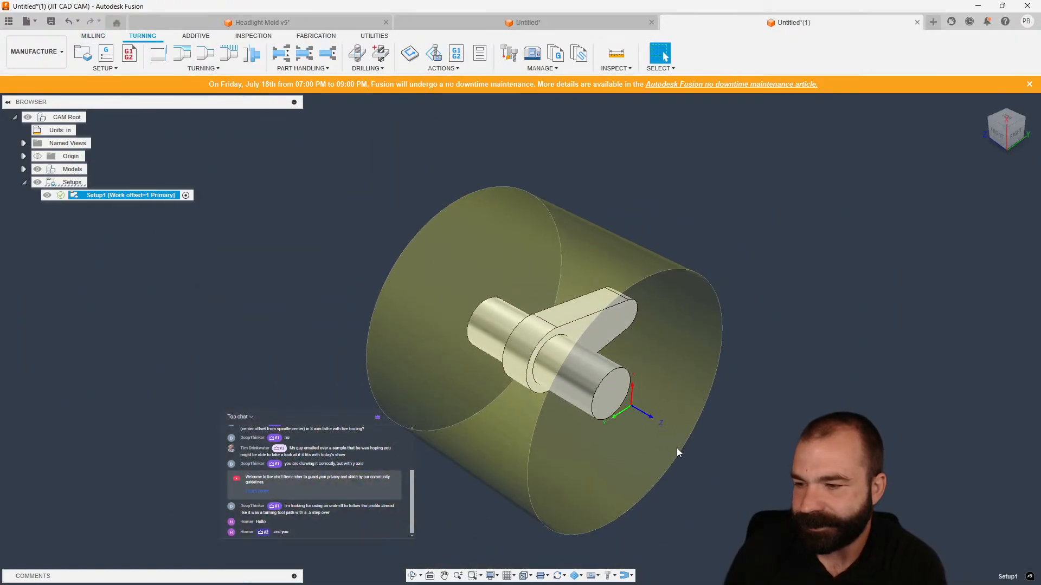
Create a turning Face operation in Setup1, turning on Fusion Library and picking the CNMT32.52 - DCLN-R (CNMT Right Hand) tool.
scroll(677, 448, up, 2)
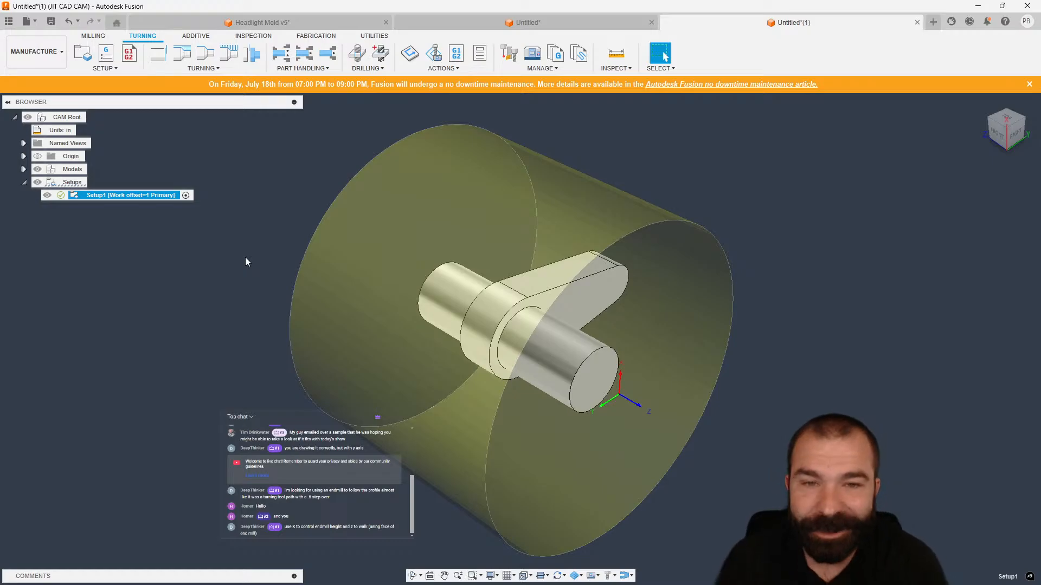
click(167, 119)
click(92, 36)
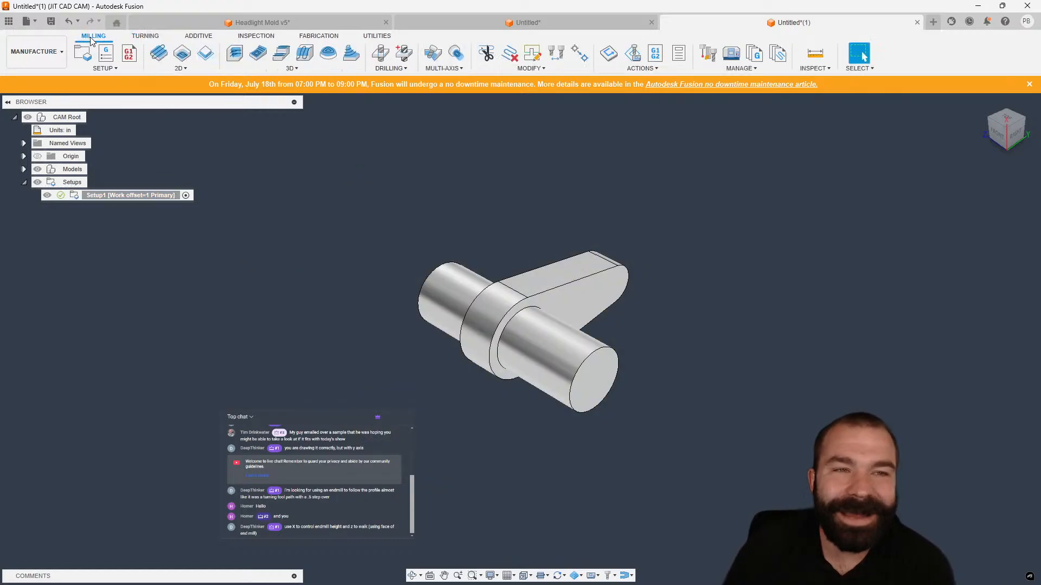
click(143, 36)
click(133, 197)
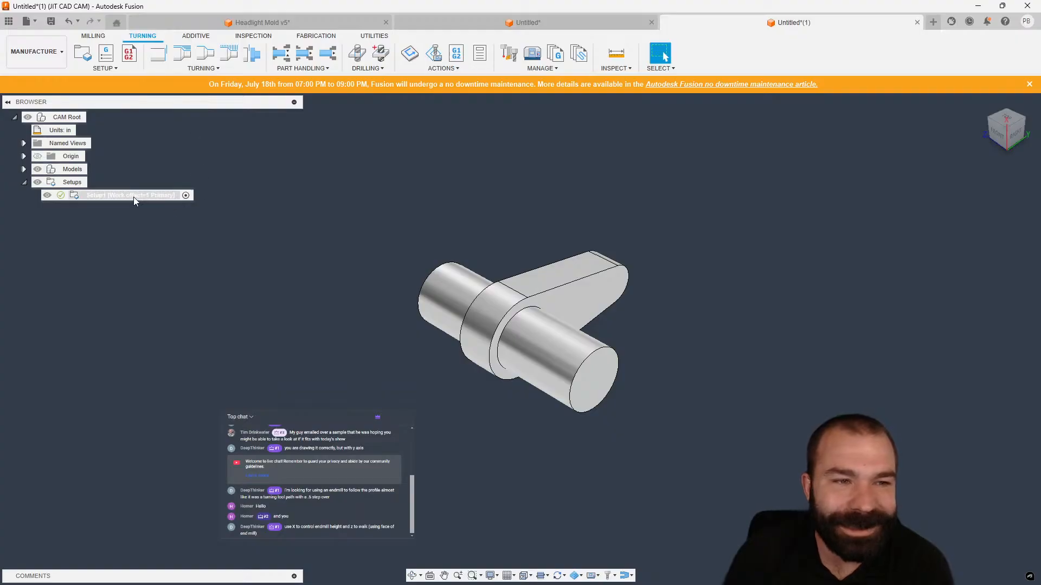
click(157, 53)
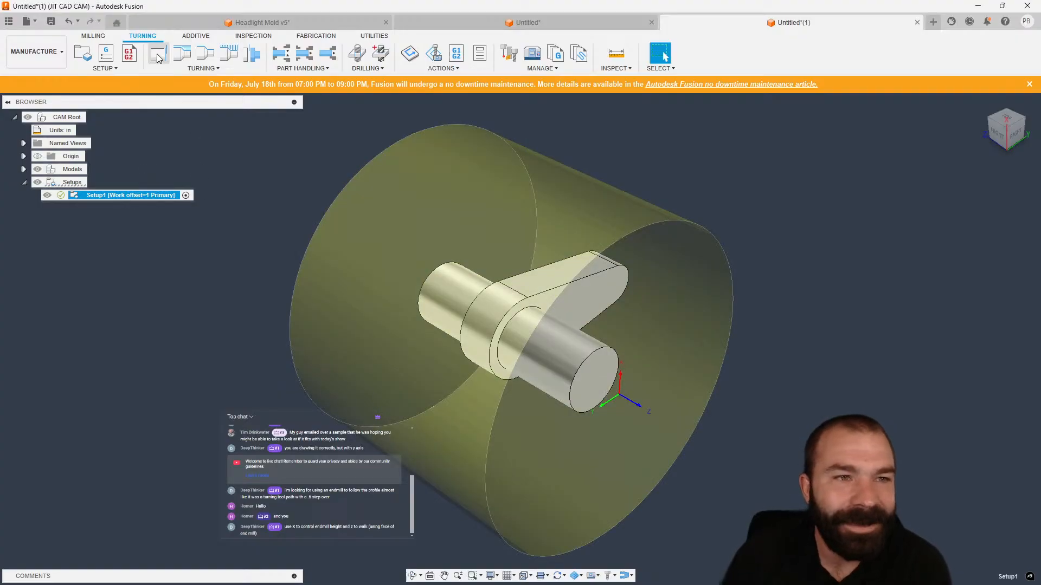
click(956, 217)
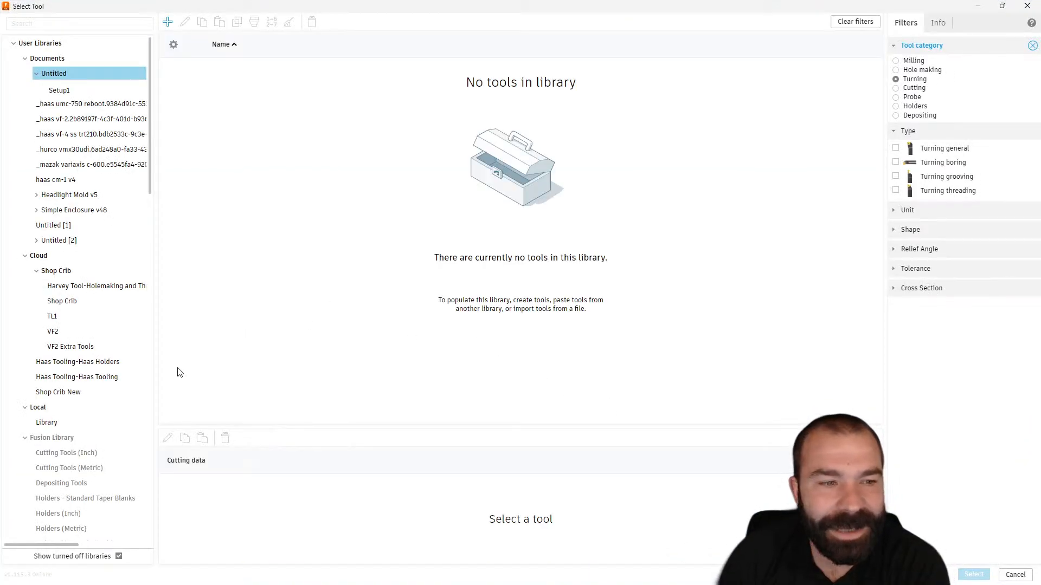
click(54, 438)
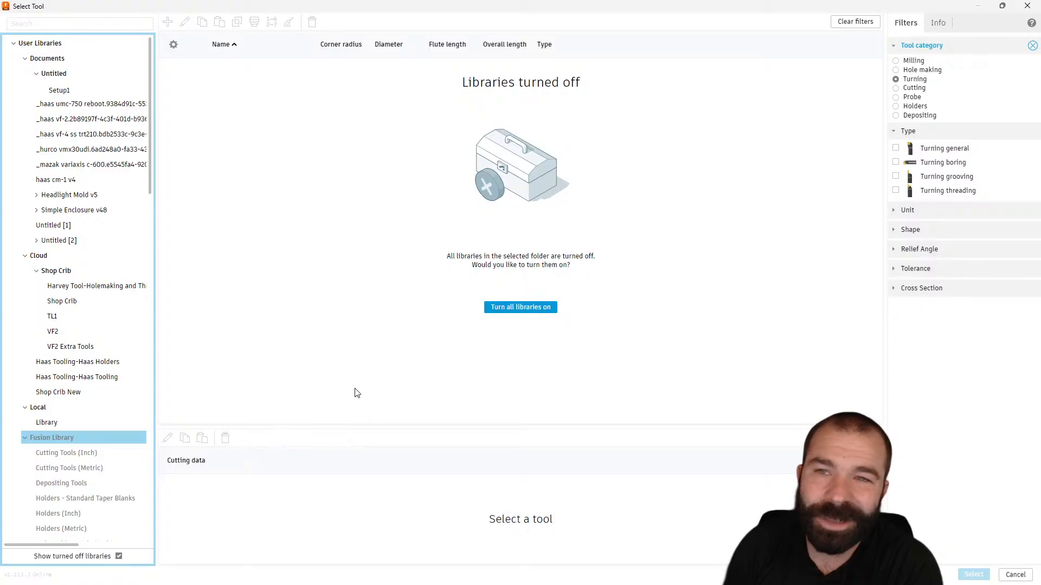
click(511, 310)
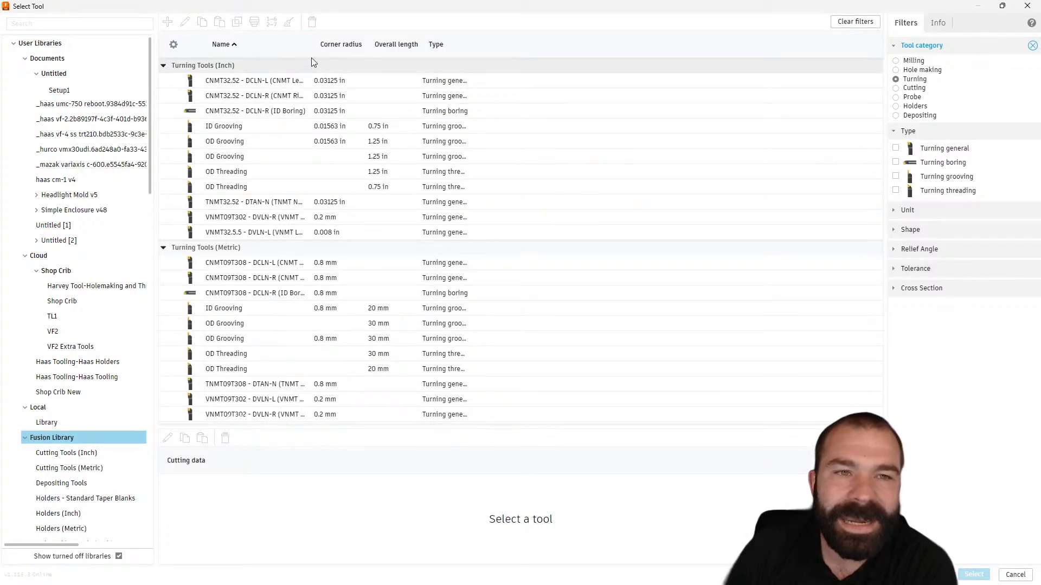
drag(314, 43, 426, 44)
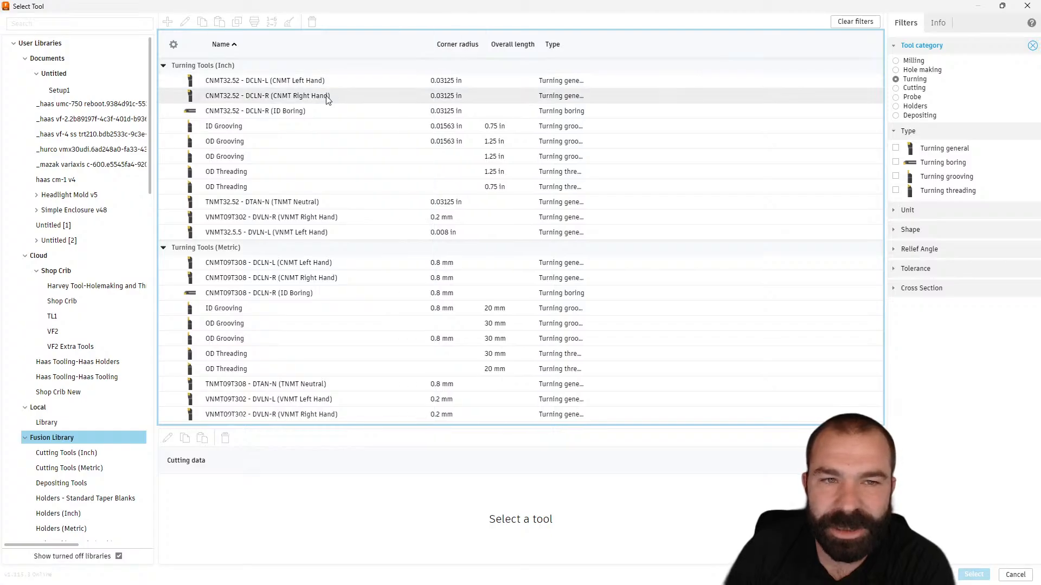
click(327, 96)
click(973, 574)
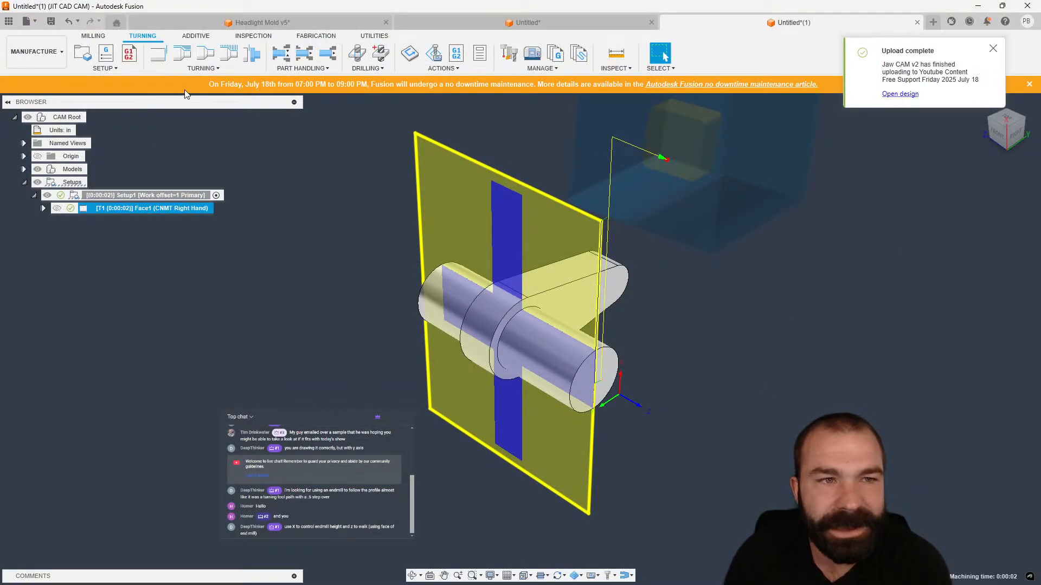
Add Profile Roughing and Profile Finishing turning operations with their default settings.
click(182, 53)
click(982, 564)
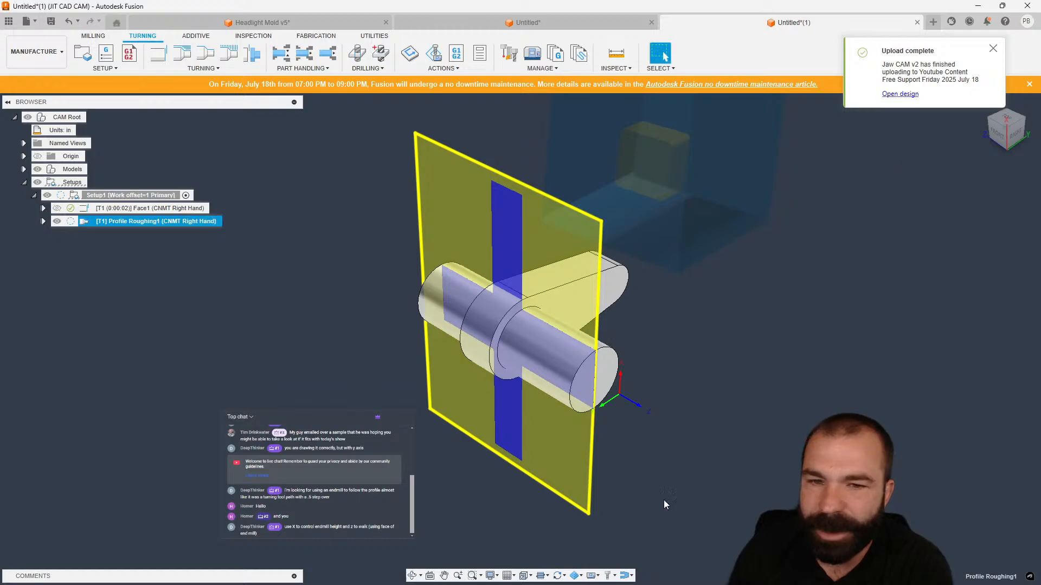
click(205, 53)
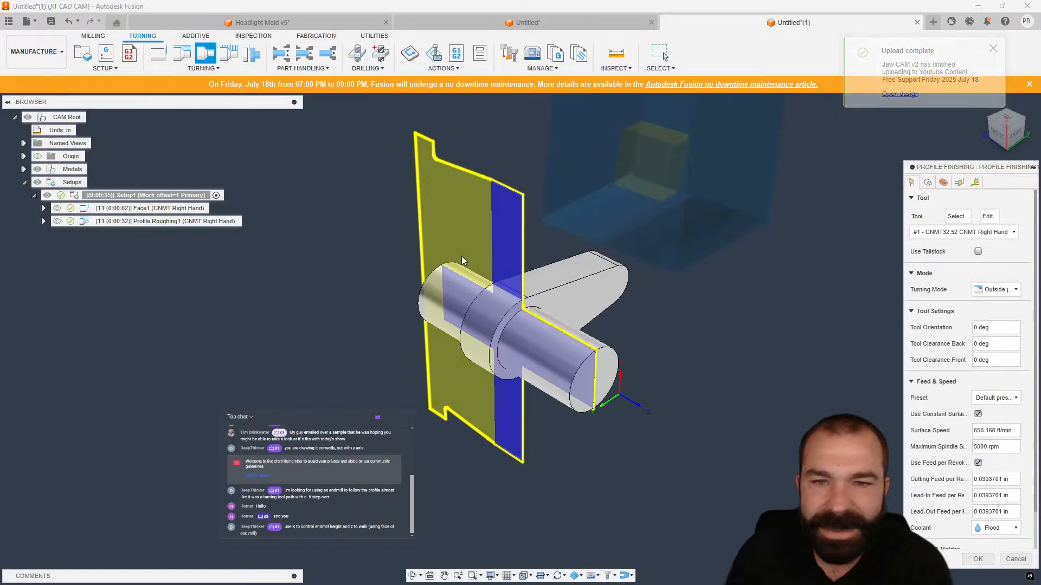
click(977, 559)
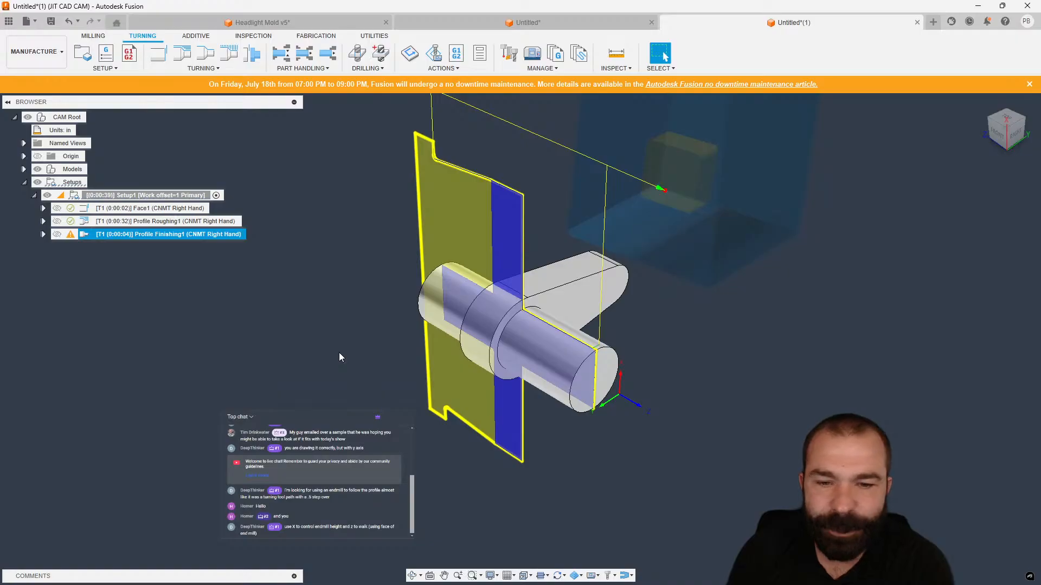
Enable the in-process stock display and orbit around the part to inspect the turned stock.
click(576, 575)
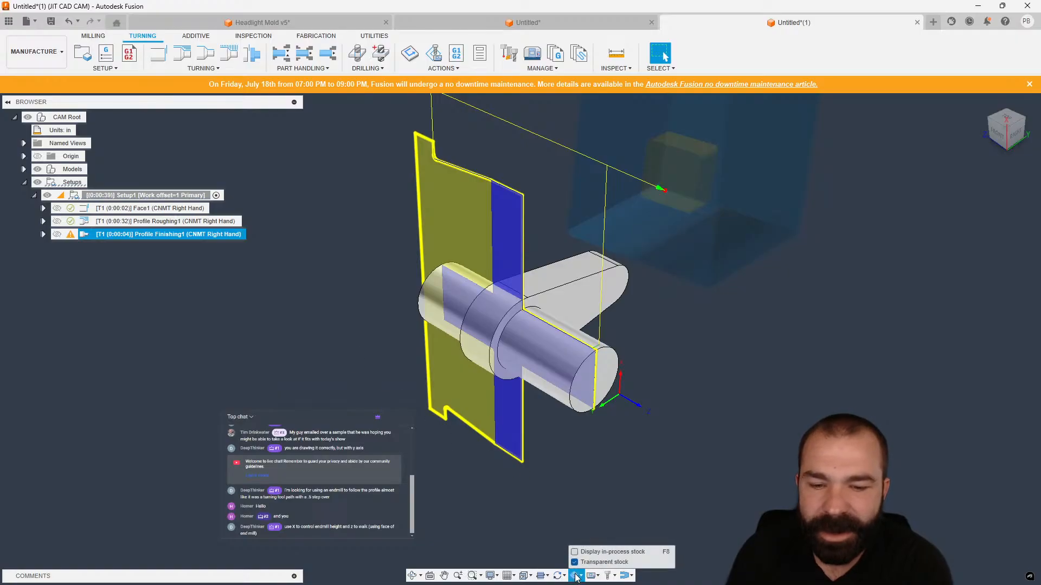
click(575, 553)
shift+middle_drag(477, 434, 520, 213)
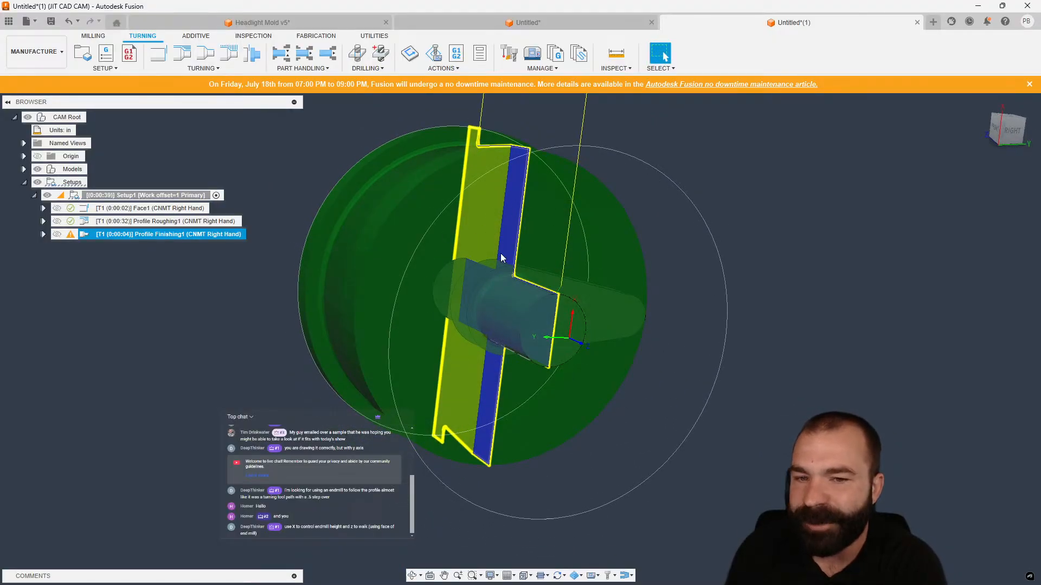
shift+middle_drag(593, 334, 625, 374)
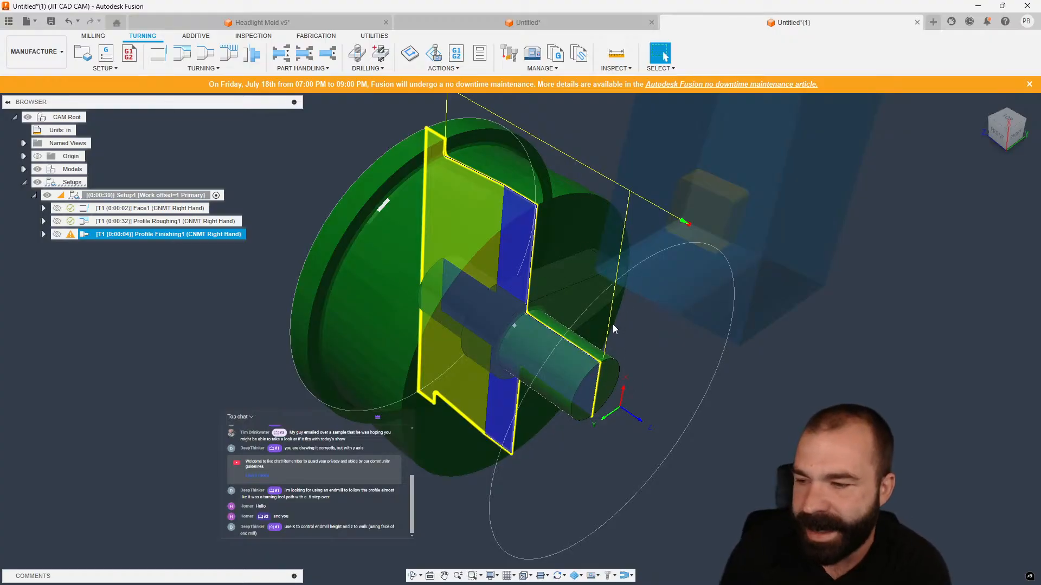
click(361, 363)
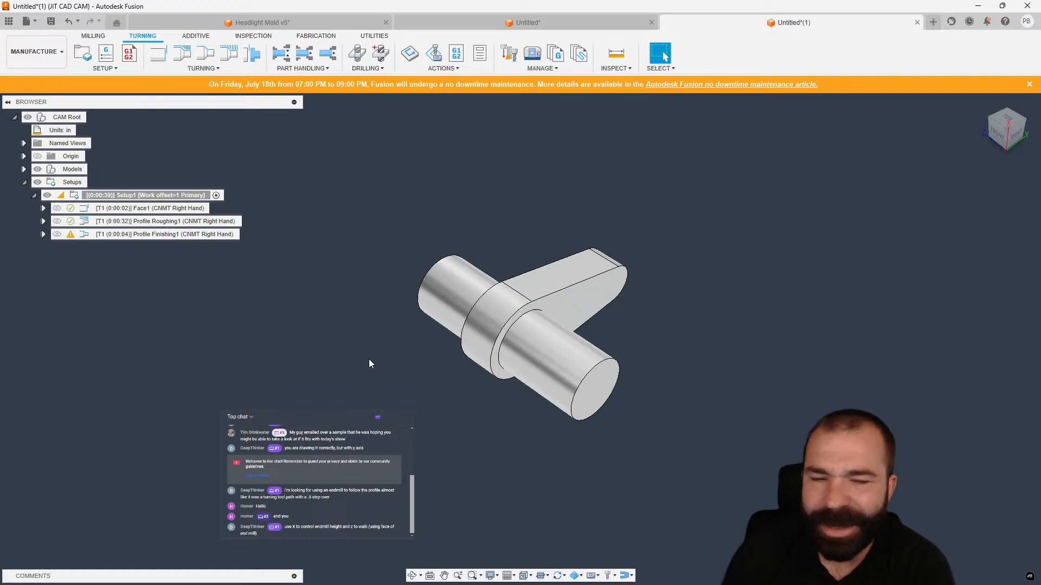
Create a 2D Adaptive milling operation using the VF2 library's 2 - Ø1/2" (1/2" Flat Endmill), ignoring the missing-selection warning.
click(94, 35)
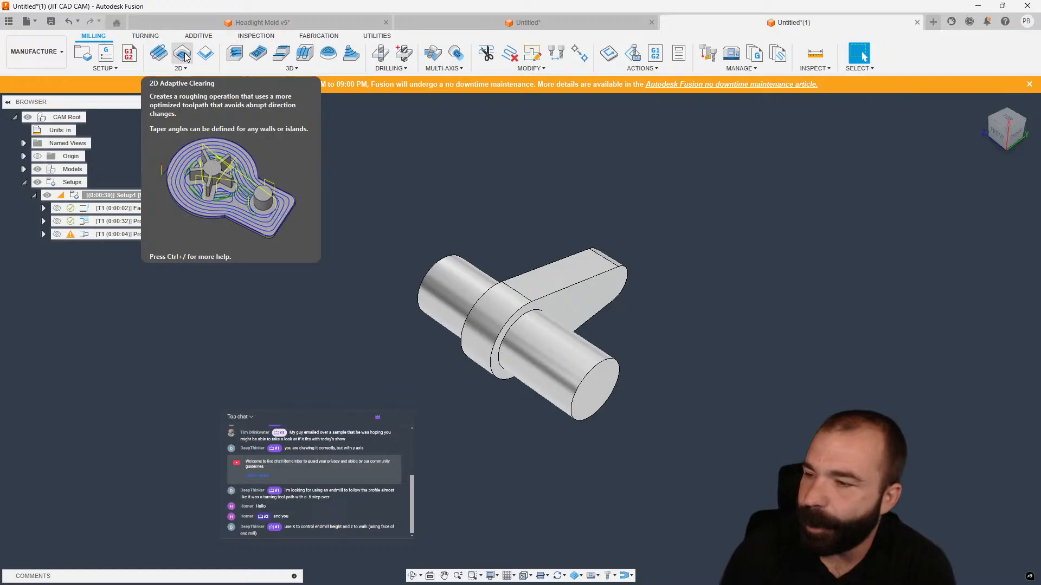
click(1017, 133)
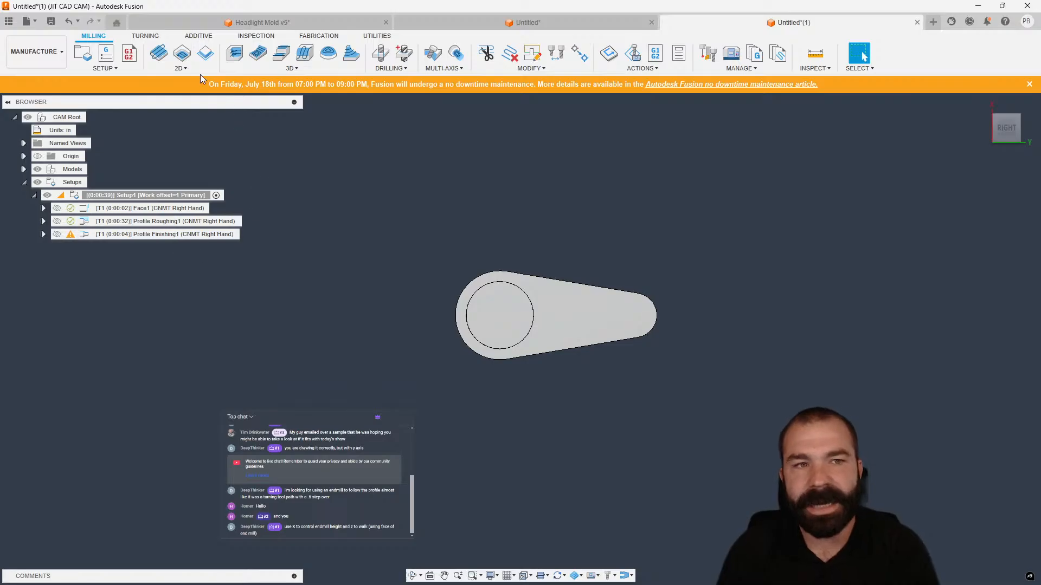
click(181, 55)
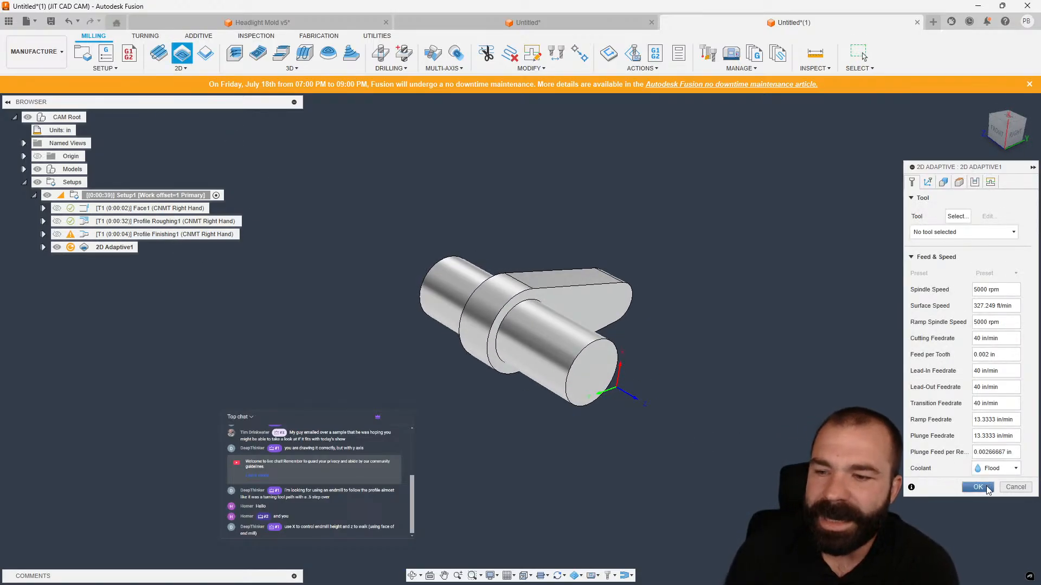
click(988, 489)
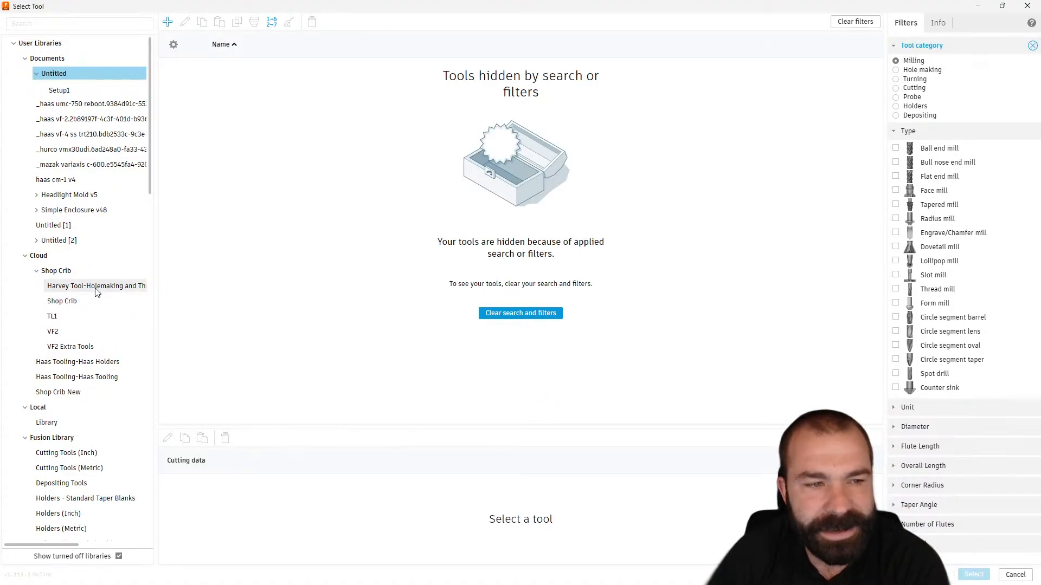
click(54, 316)
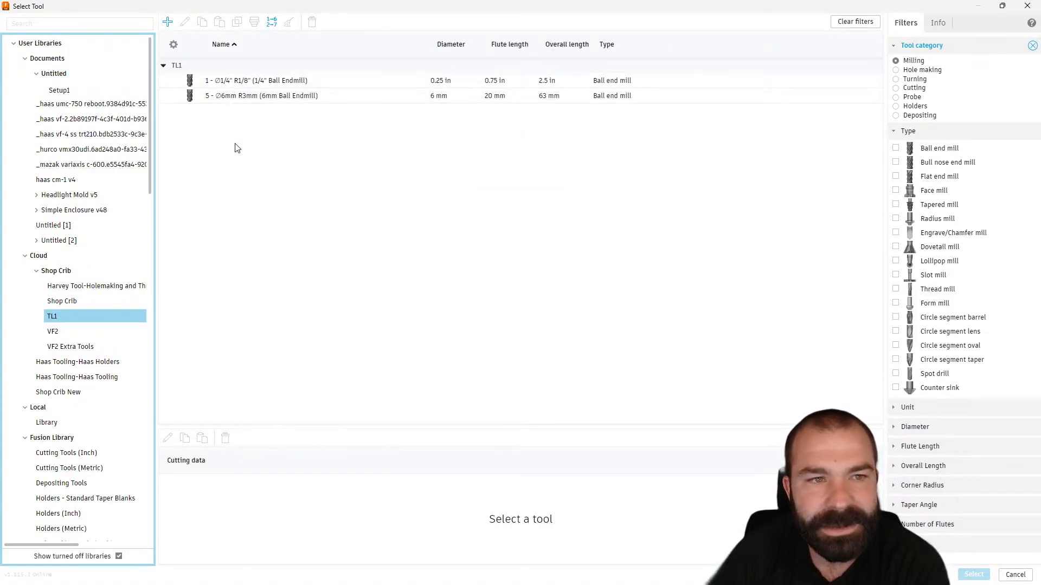
click(91, 332)
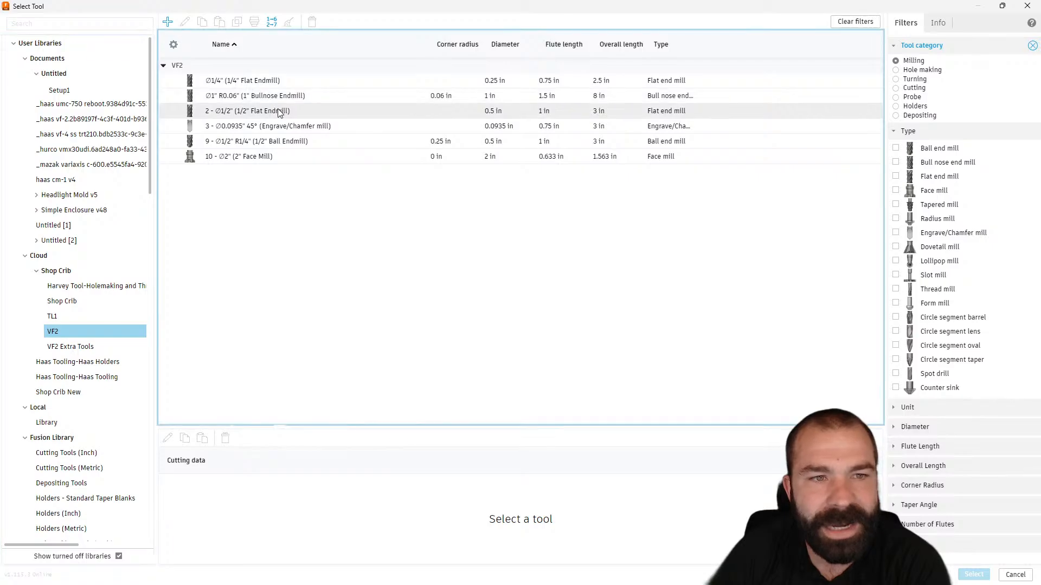
click(271, 111)
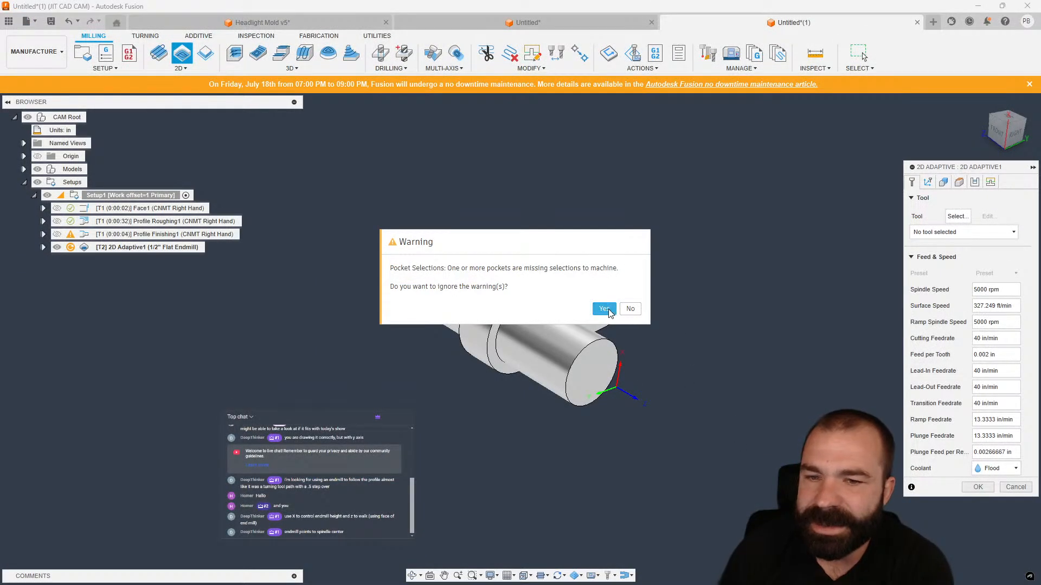
click(605, 309)
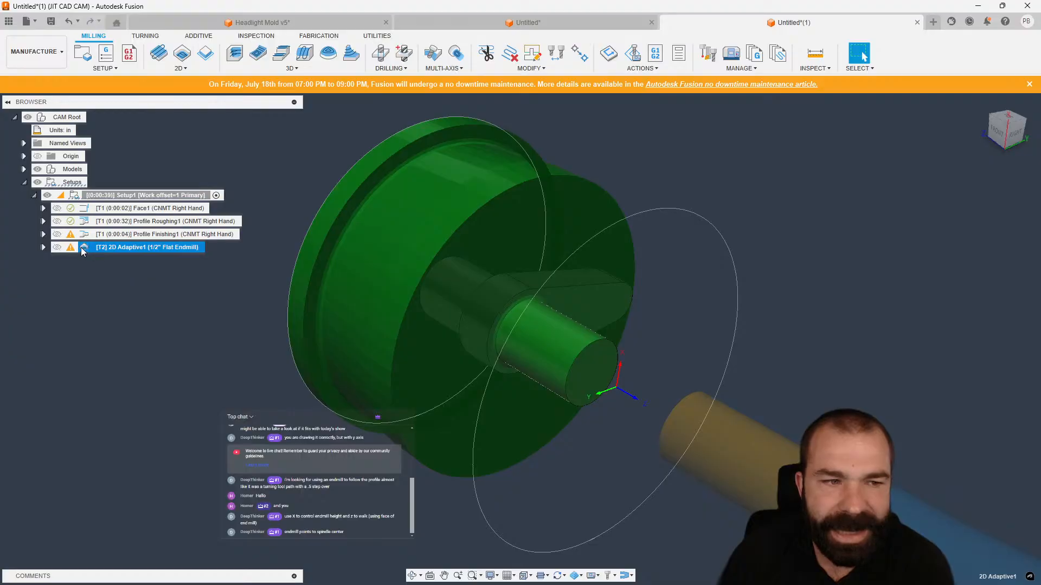
Edit 2D Adaptive1 to select the crank arm's top face as the pocket selection and recompute the toolpath.
double_click(82, 248)
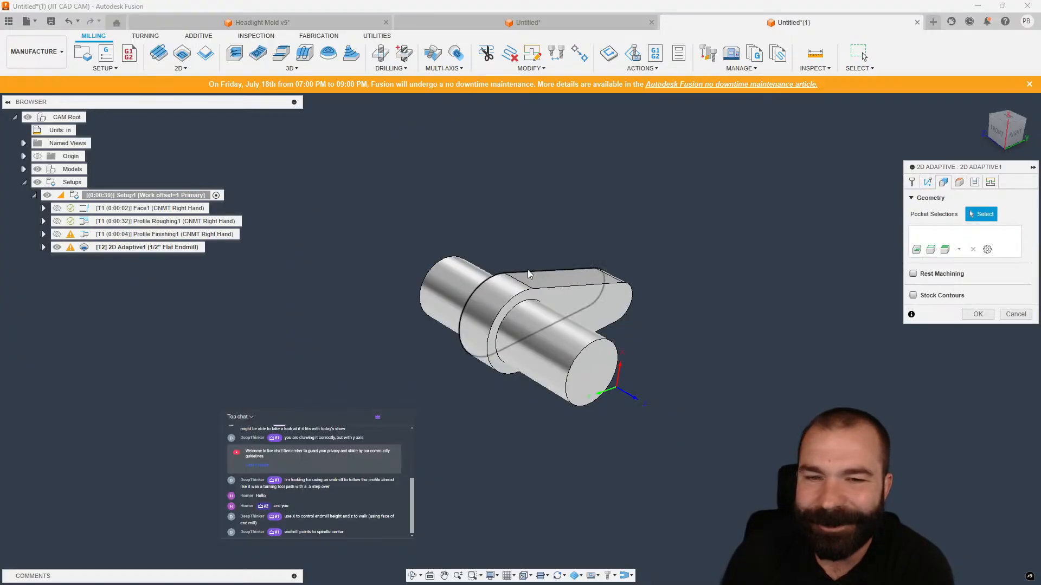
click(530, 274)
click(978, 315)
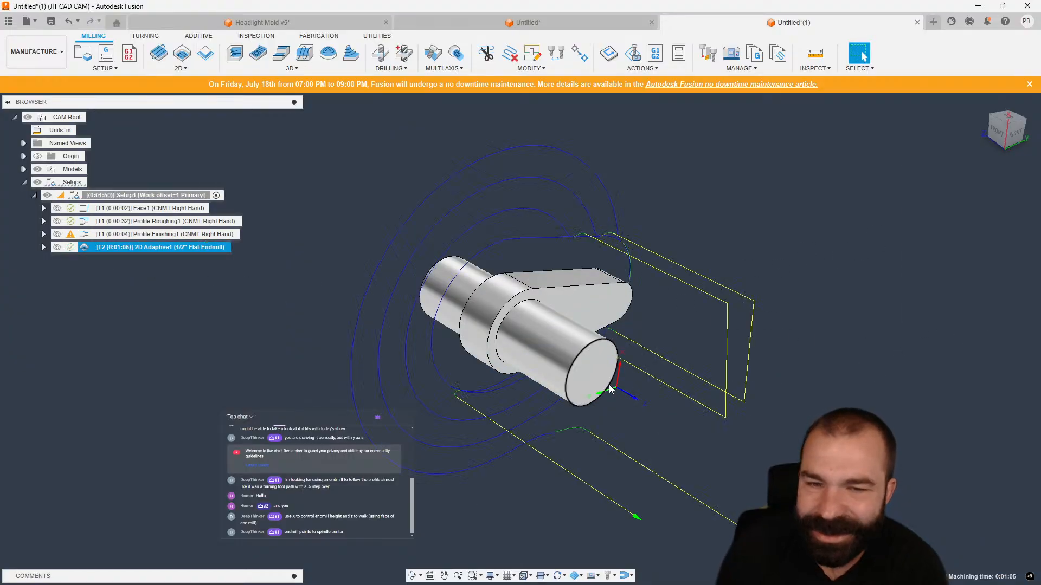
mouse_move(631, 378)
shift+middle_down()
mouse_move(684, 398)
mouse_move(634, 398)
shift+middle_up()
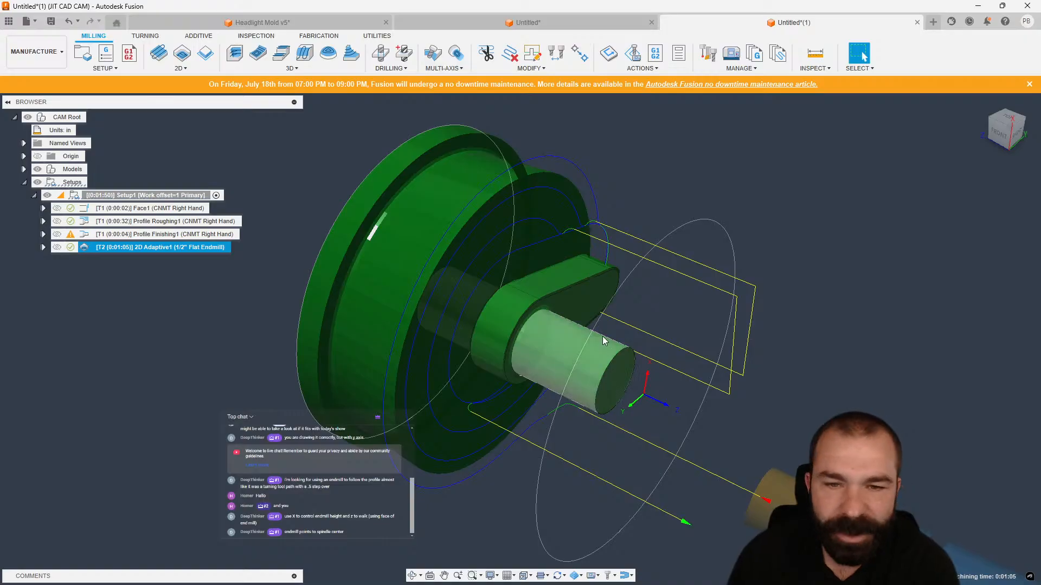
shift+middle_drag(601, 337, 548, 355)
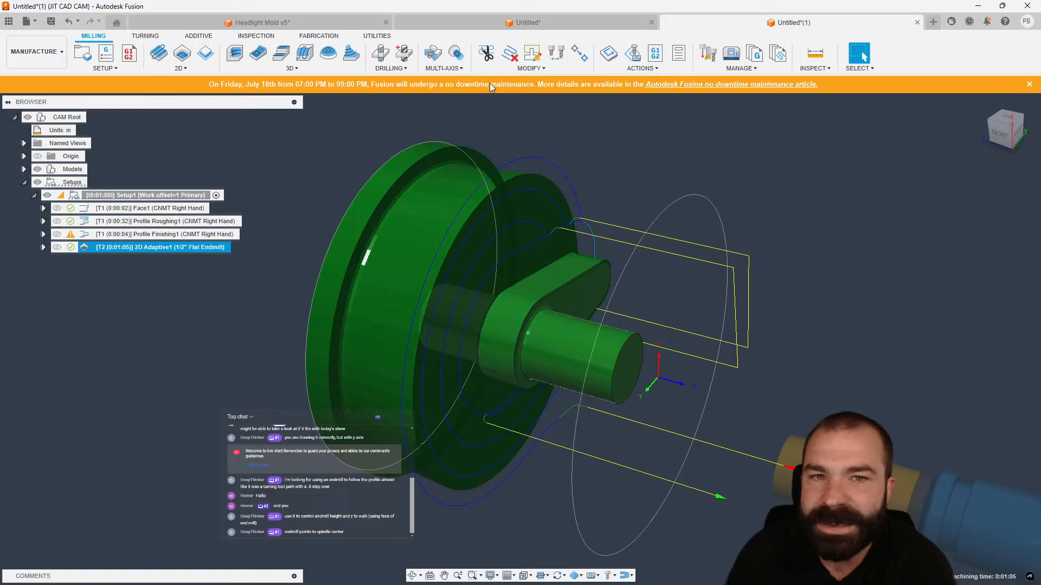
Add a Rotary Parallel multi-axis operation with its default tool and settings.
click(458, 69)
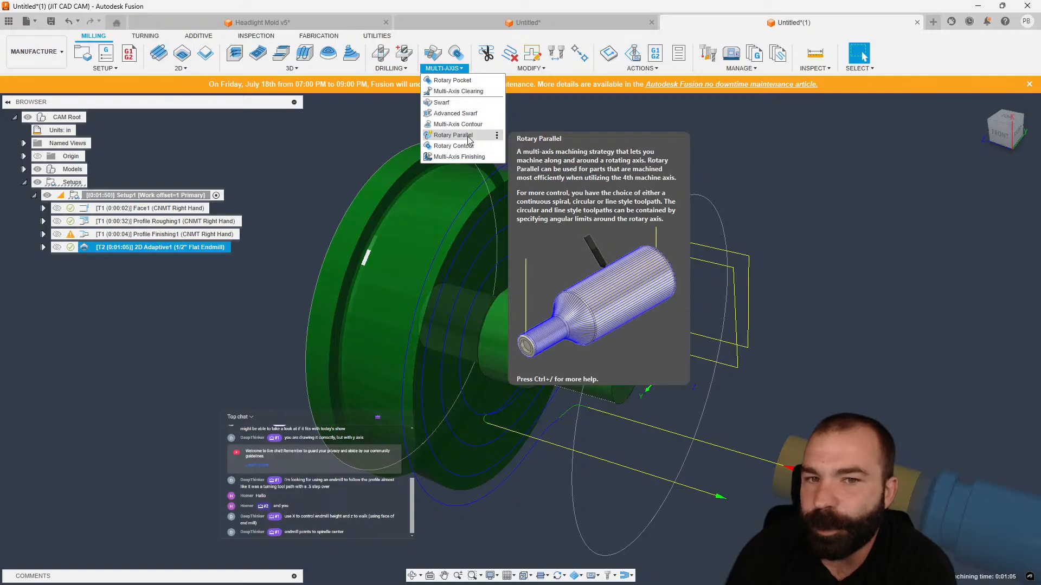
click(469, 138)
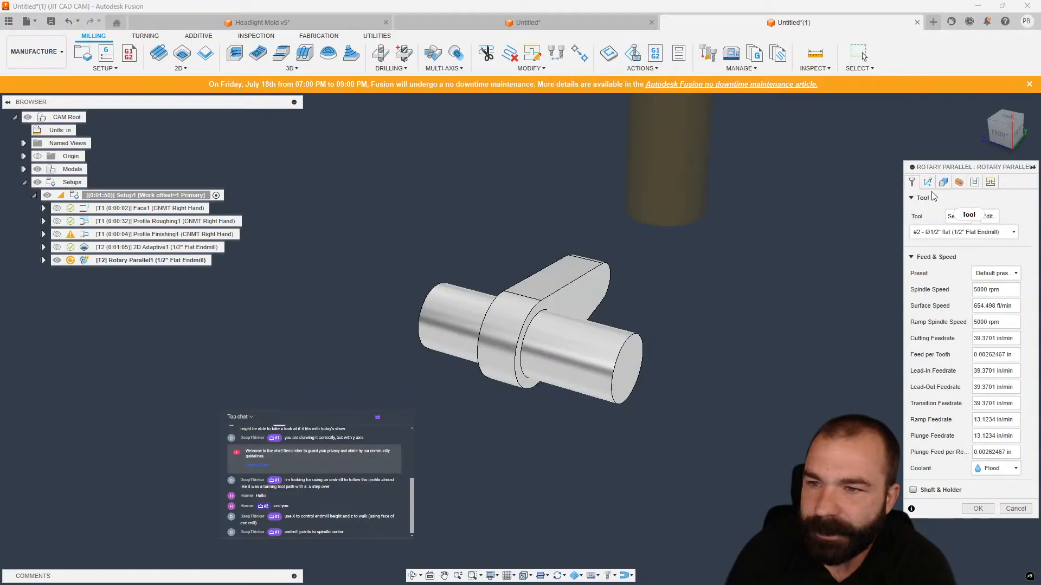
shift+middle_drag(765, 251, 727, 247)
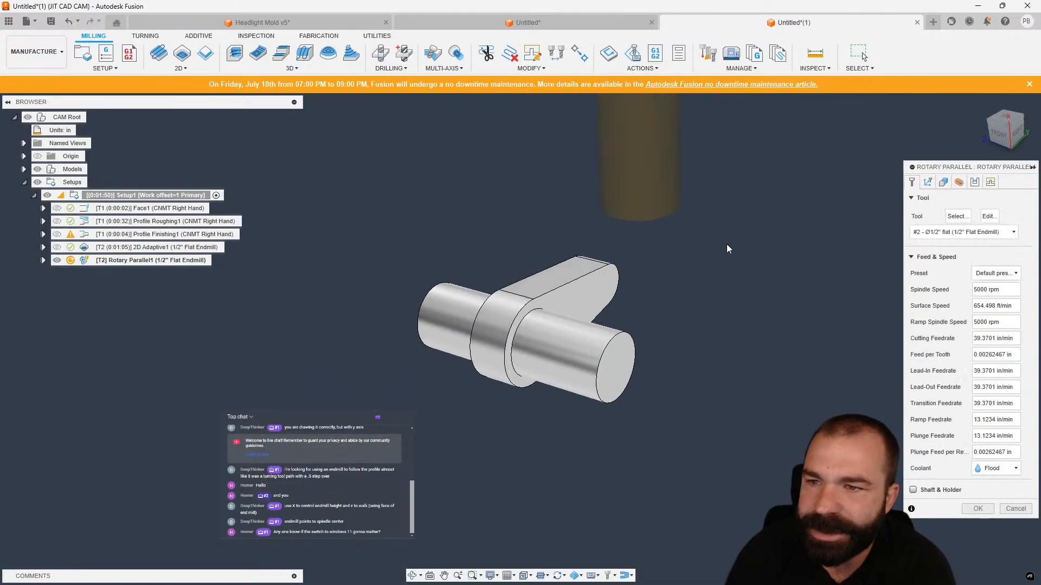
scroll(634, 388, down, 1)
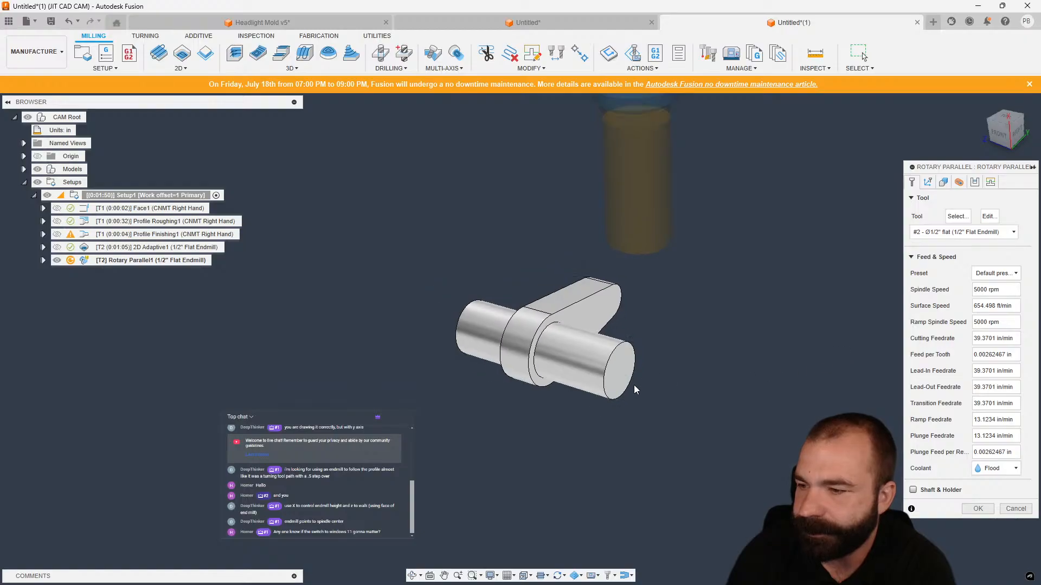
scroll(654, 347, up, 1)
key(Return)
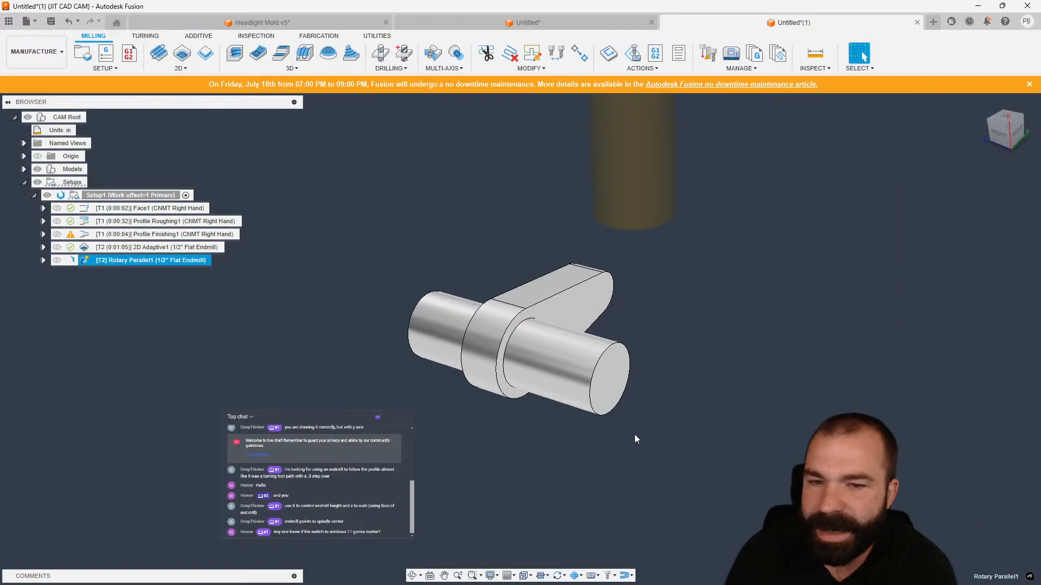
Simulate the toolpaths with the machine, switching the viewpoint to rotate, then exit the simulation.
shift+middle_drag(564, 434, 532, 417)
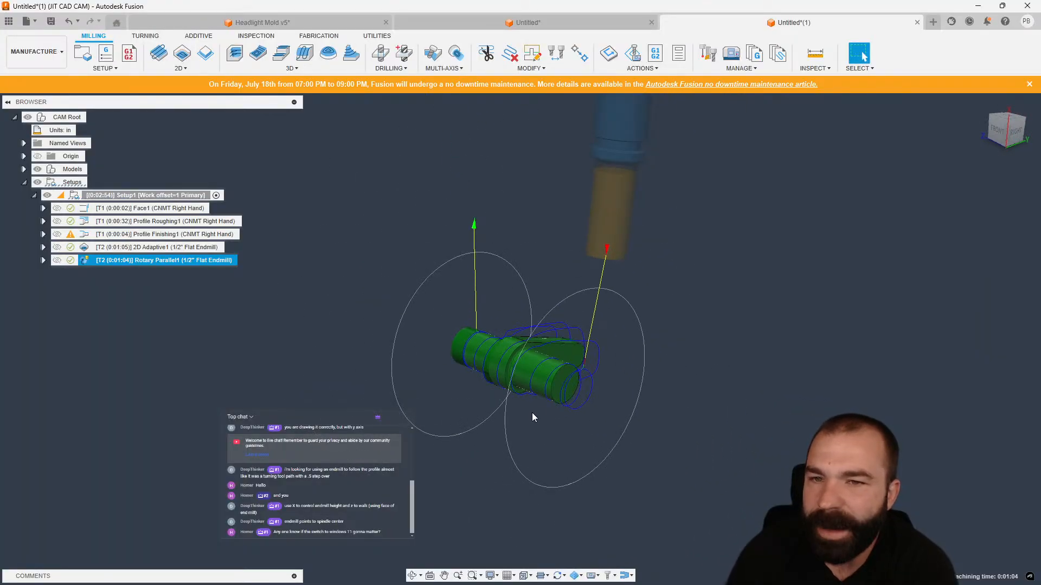
click(638, 57)
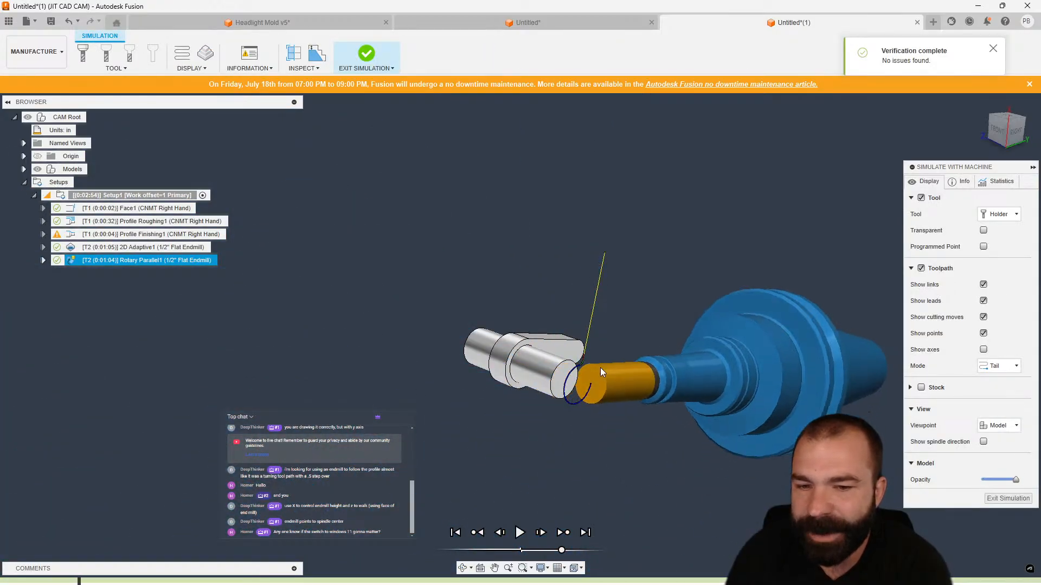
click(996, 426)
click(1006, 440)
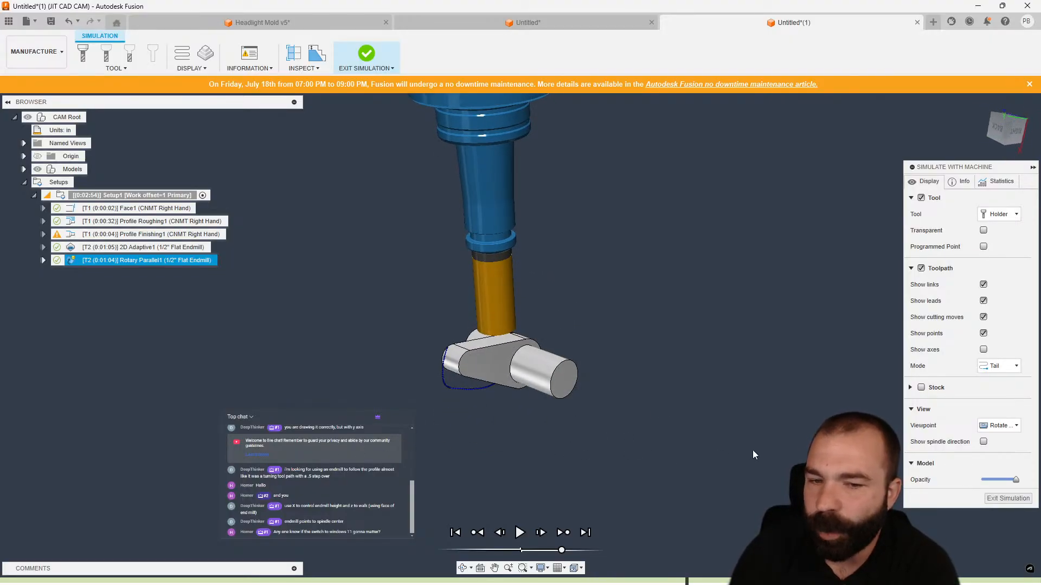
click(1006, 499)
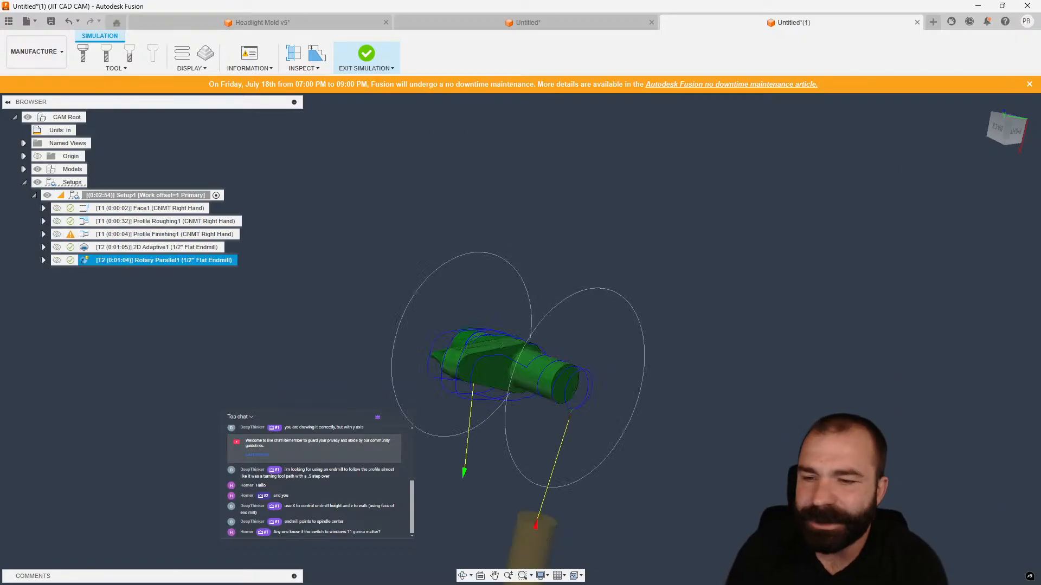
Change Rotary Parallel1's tool to the VF2 library's 9 - Ø1/2" R1/4" (1/2" Ball Endmill).
double_click(86, 259)
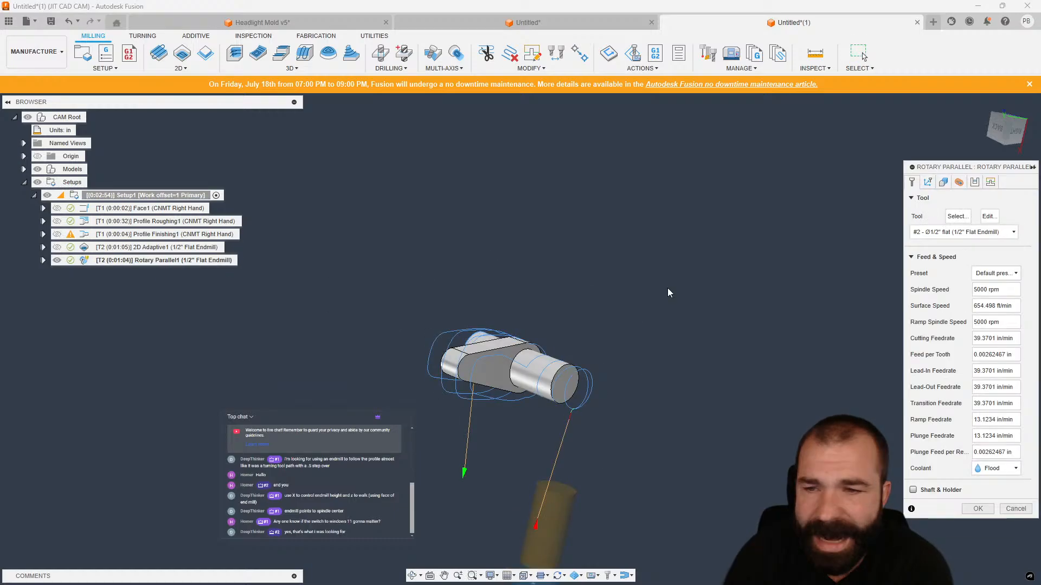
click(957, 217)
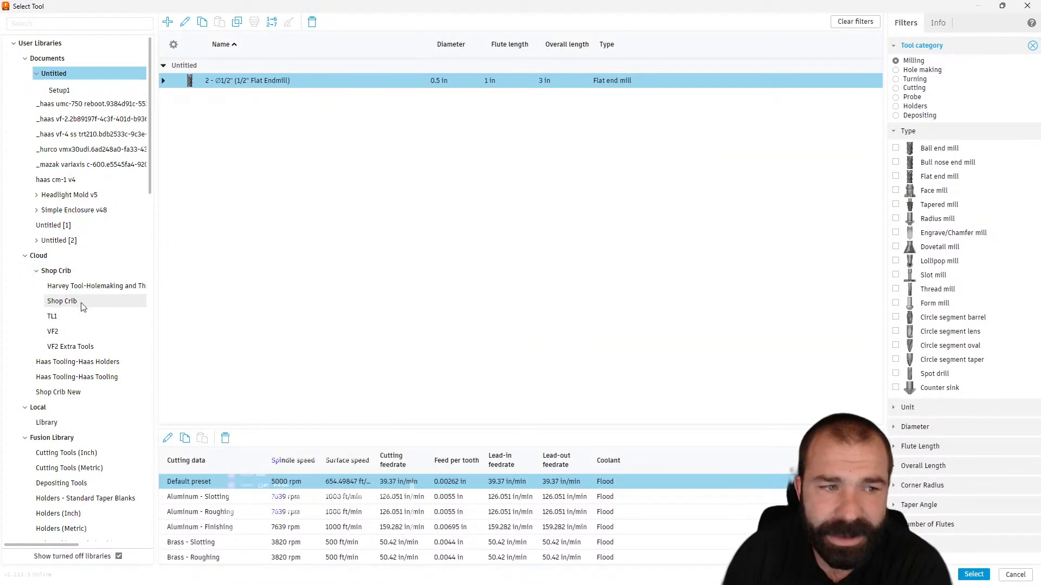
click(80, 305)
click(76, 331)
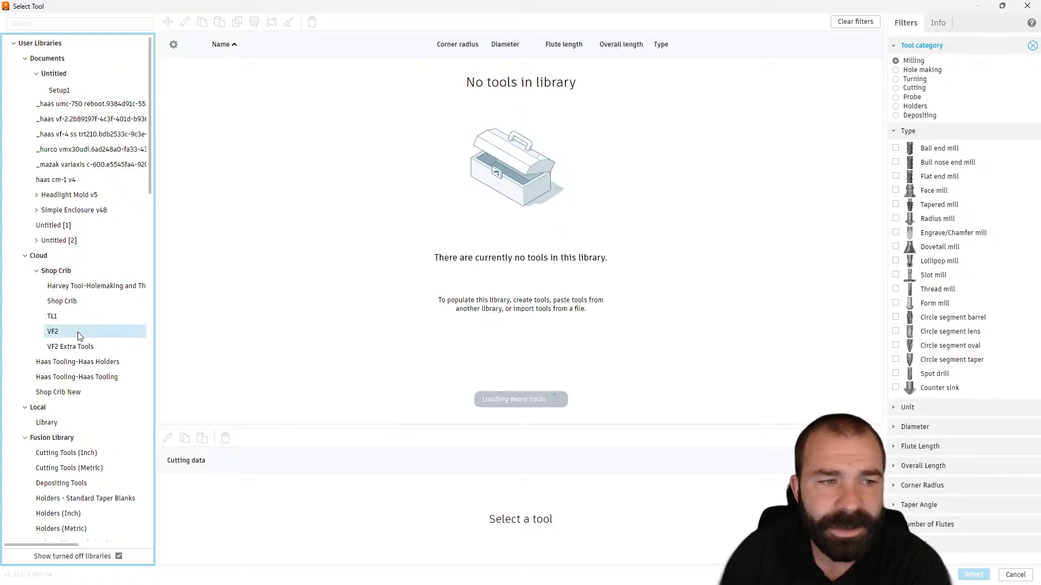
click(222, 142)
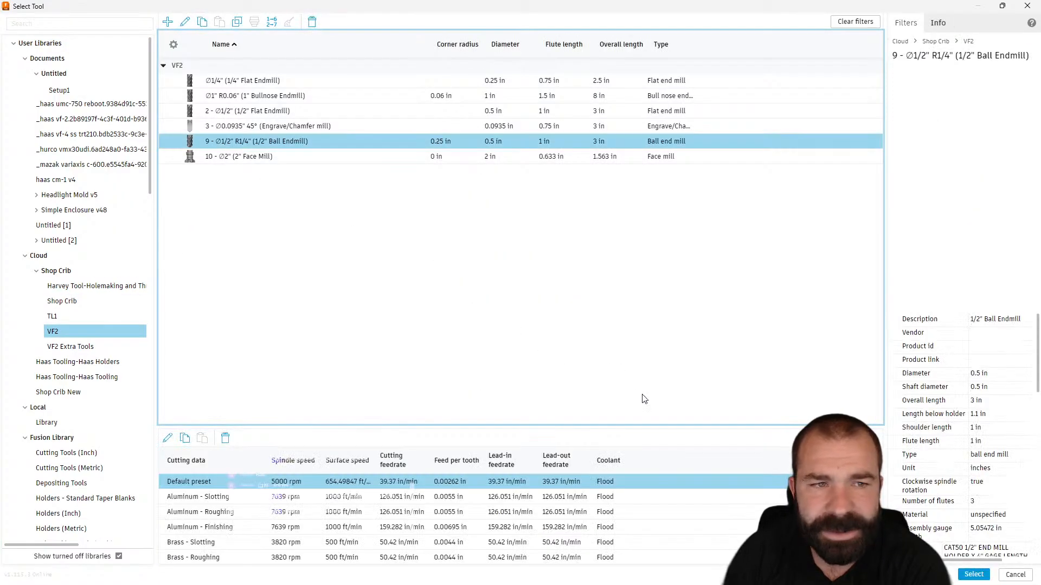
click(974, 573)
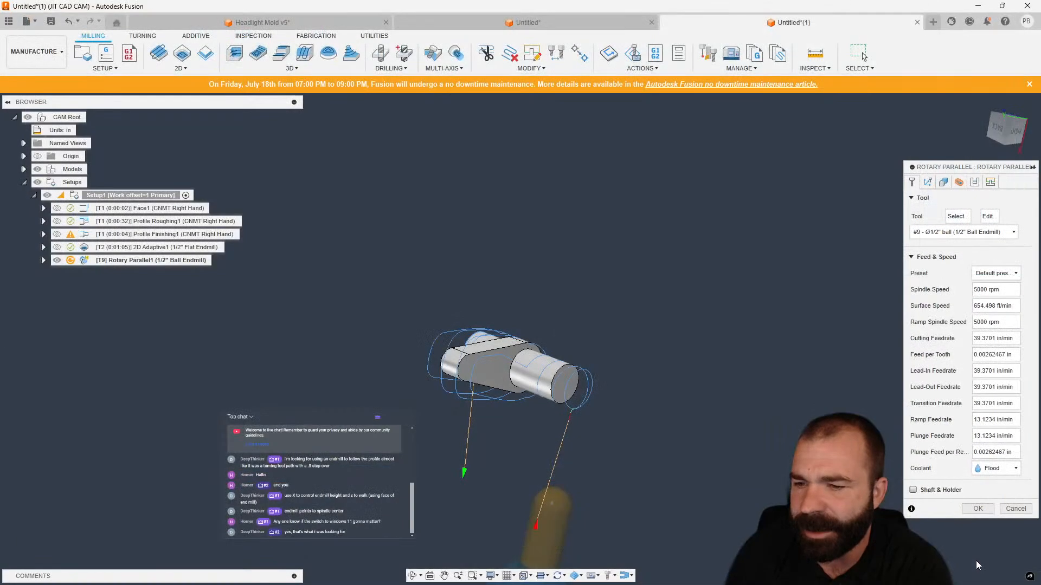
click(977, 508)
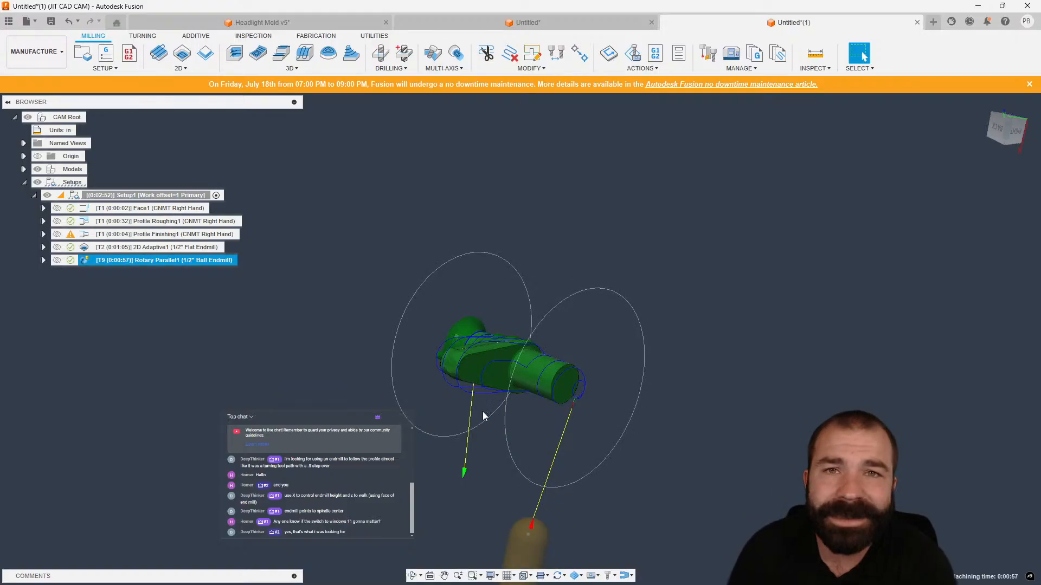
Edit Rotary Parallel1's geometry, setting Front Mode to Selection and picking the arm's face as the front reference.
double_click(86, 262)
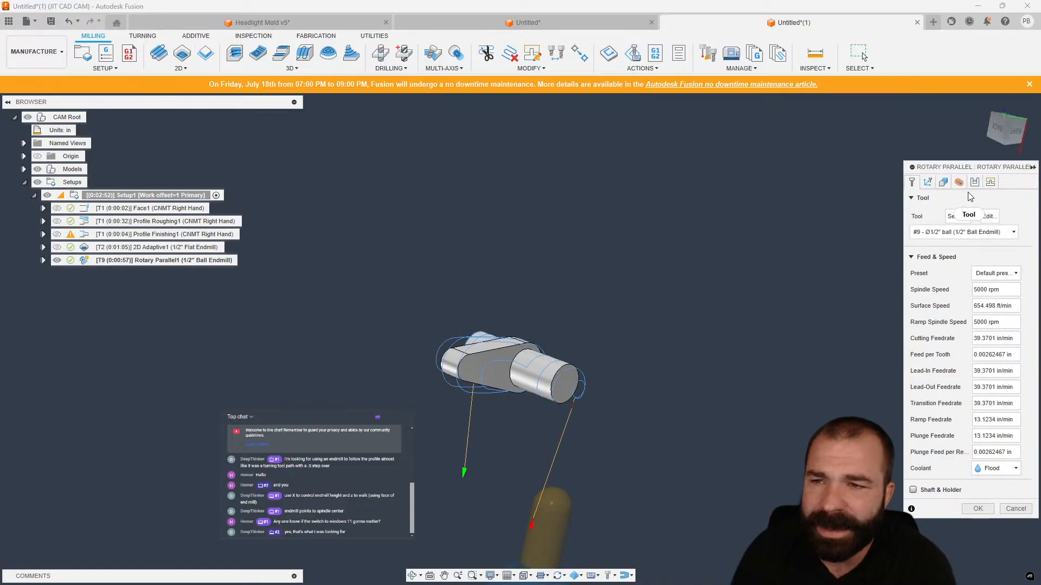
click(976, 184)
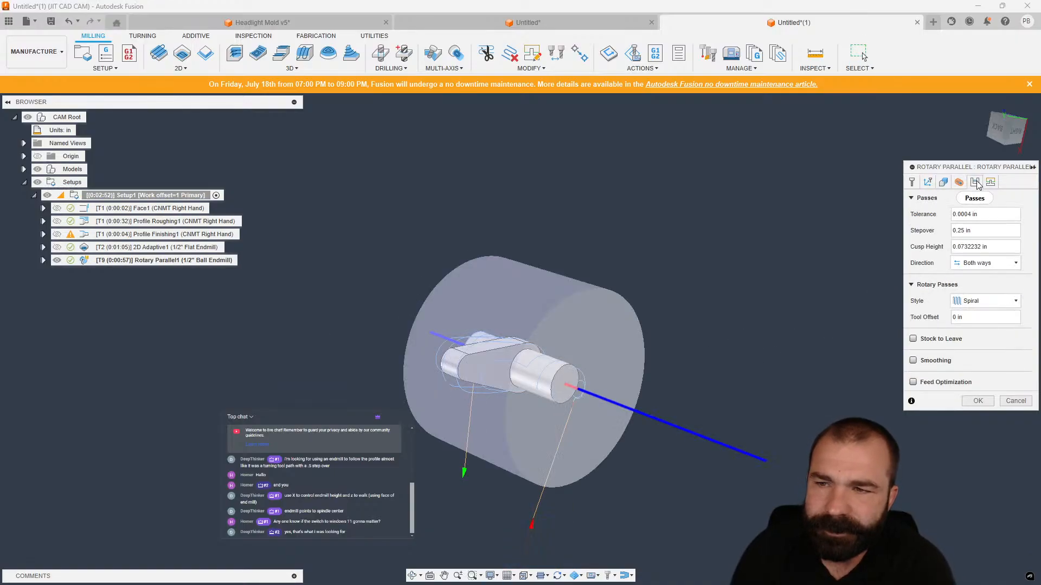
click(944, 183)
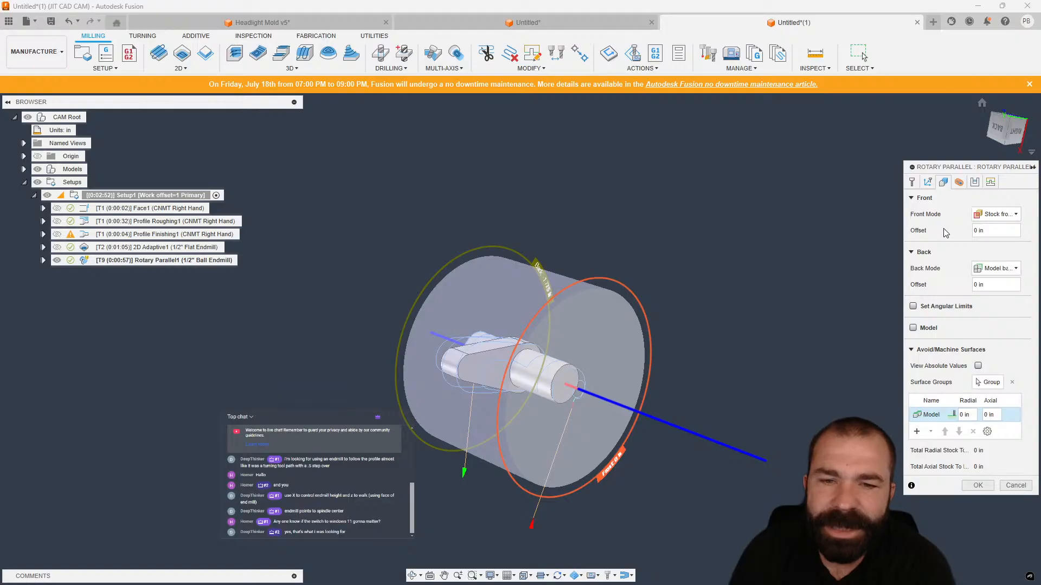
click(996, 214)
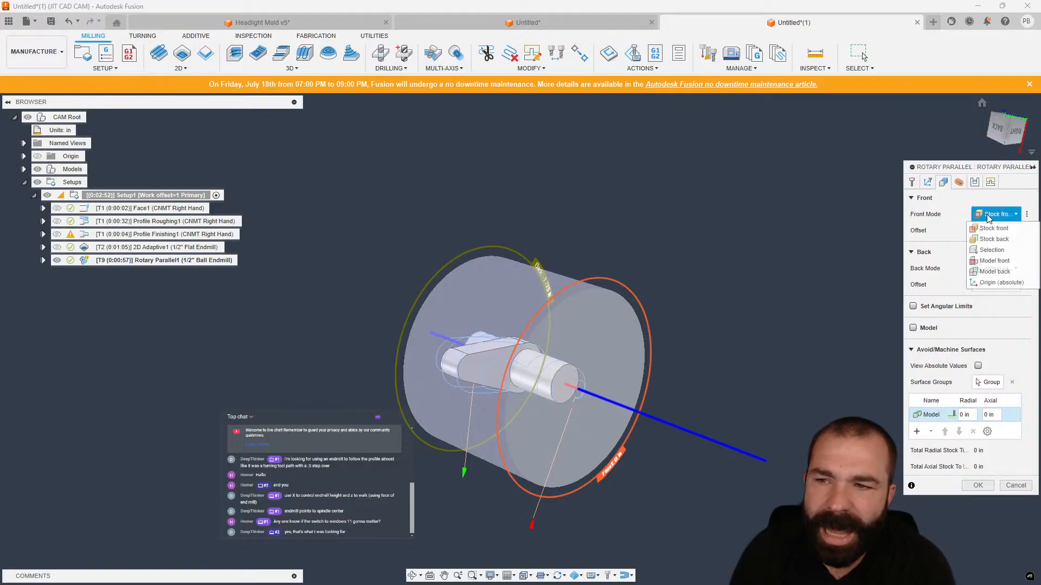
click(1000, 260)
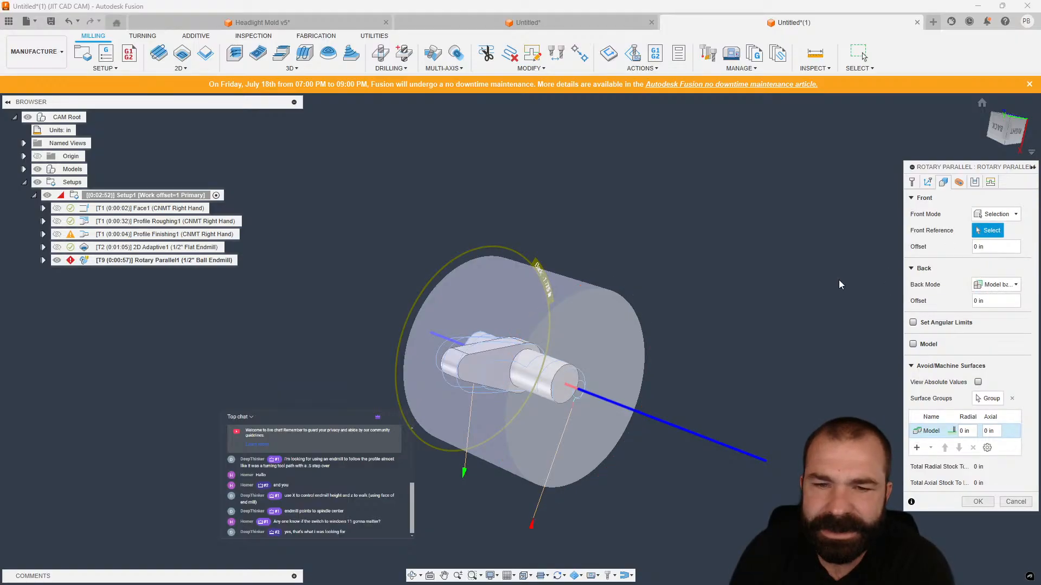
click(515, 361)
Set Rotary Parallel1's Back Mode to Selection, pick the shaft's edge as the back reference, and confirm the operation.
click(996, 285)
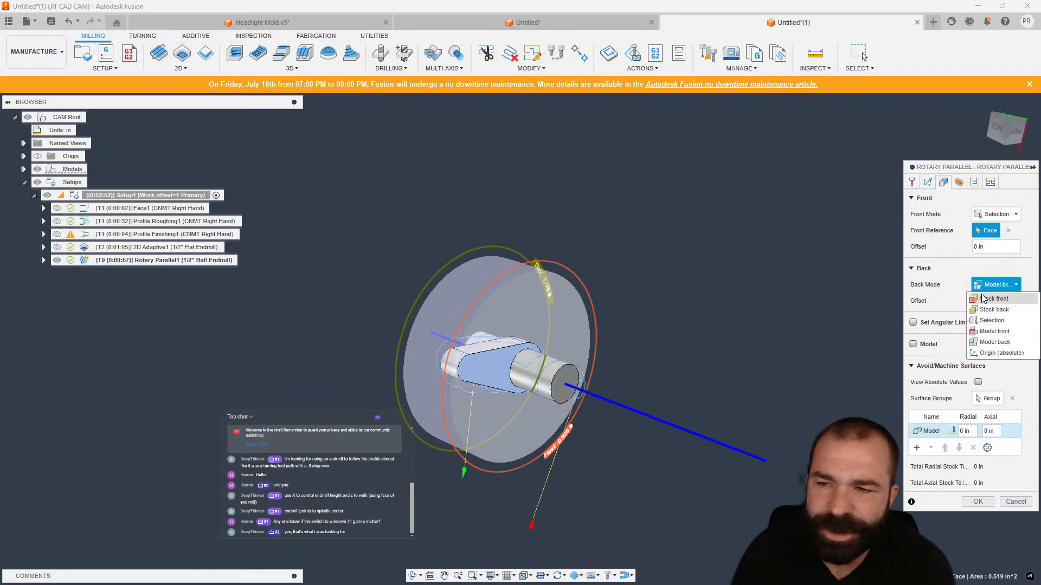
click(989, 330)
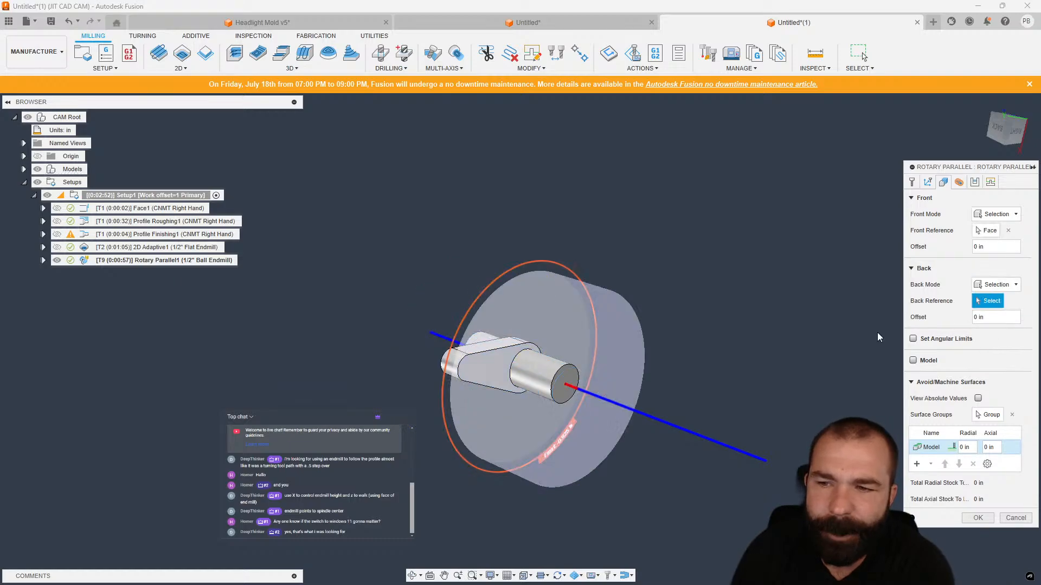
click(466, 348)
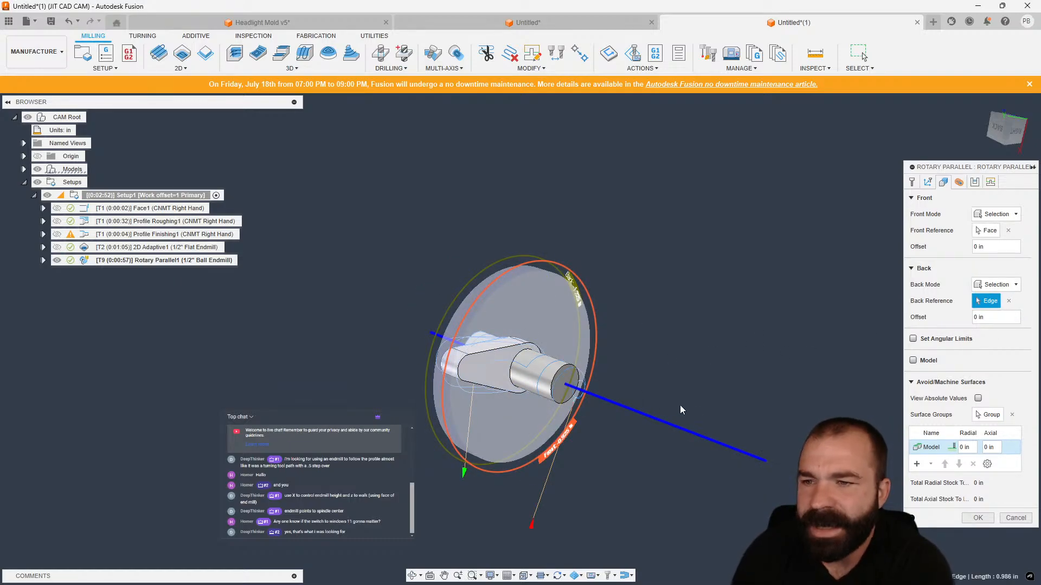
shift+middle_drag(682, 410, 712, 405)
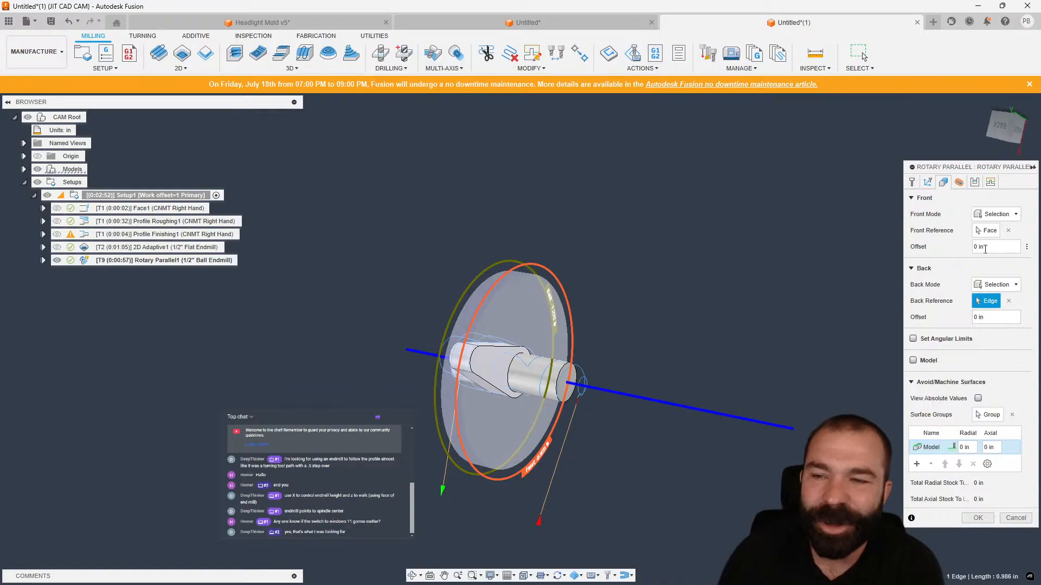
click(975, 518)
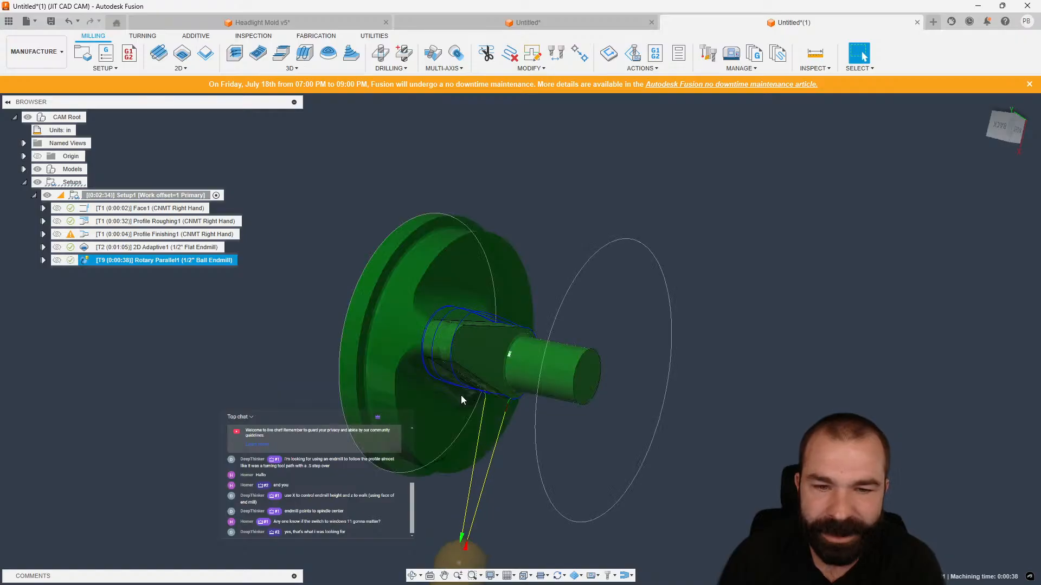
Inspect the Rotary Parallel toolpath around the arm, then edit its passes and set the stepover to 0.05 in.
shift+middle_drag(461, 396, 515, 369)
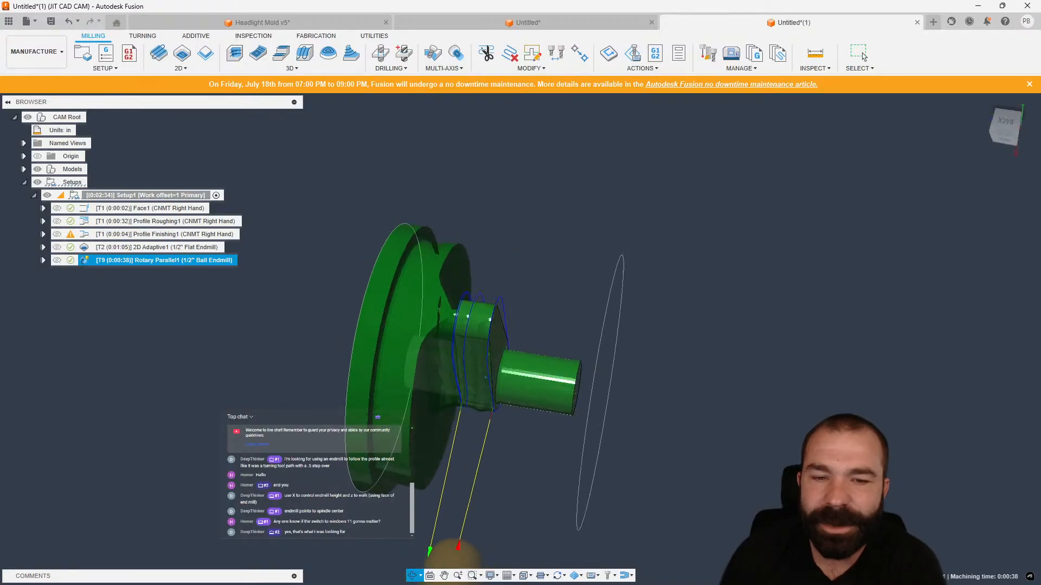
mouse_move(449, 558)
shift+middle_down()
mouse_move(348, 558)
mouse_move(439, 549)
shift+middle_up()
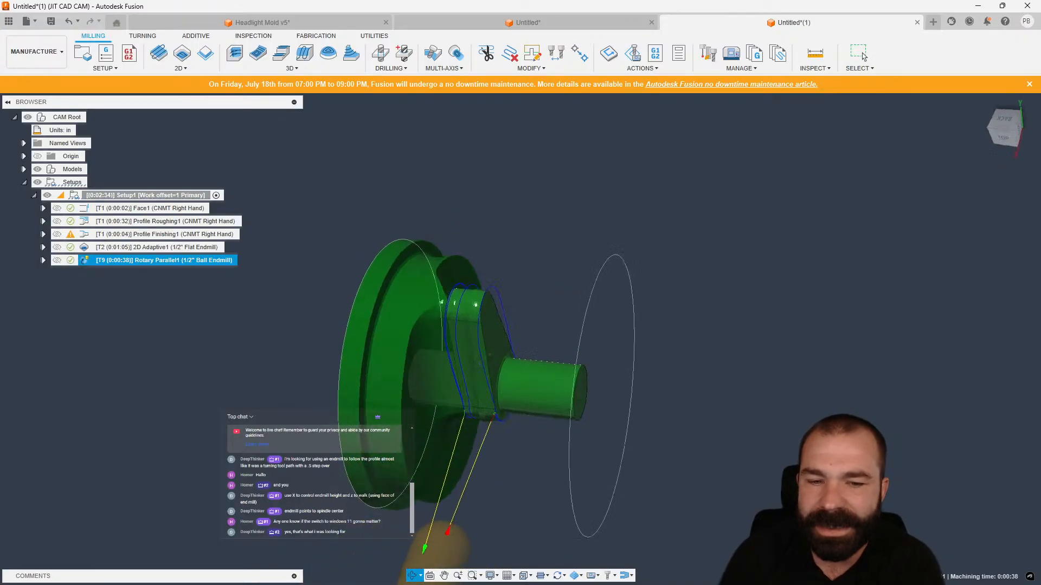
mouse_move(484, 355)
shift+middle_down()
mouse_move(496, 356)
mouse_move(477, 361)
shift+middle_up()
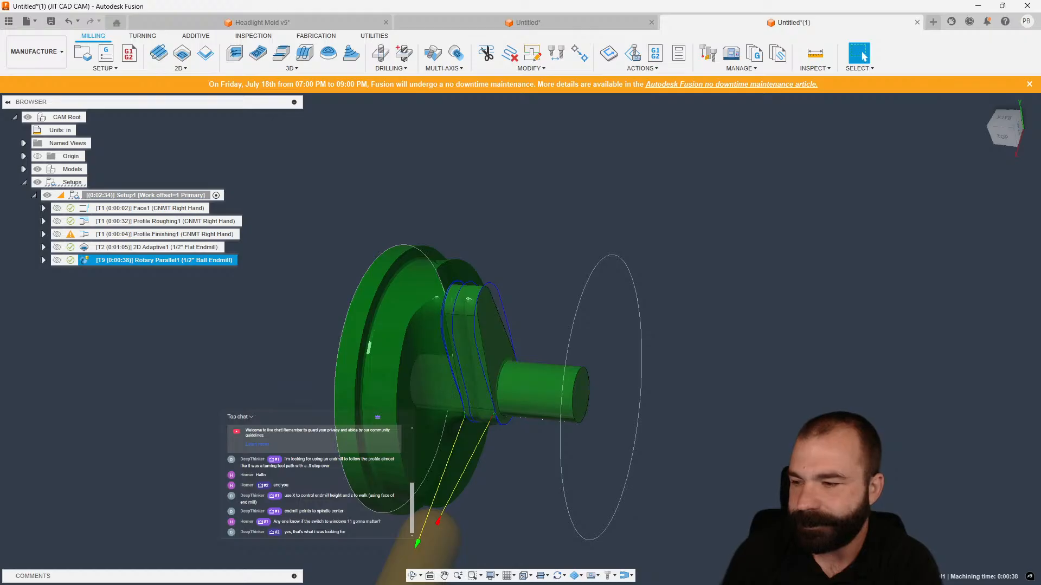
shift+middle_drag(549, 314, 531, 330)
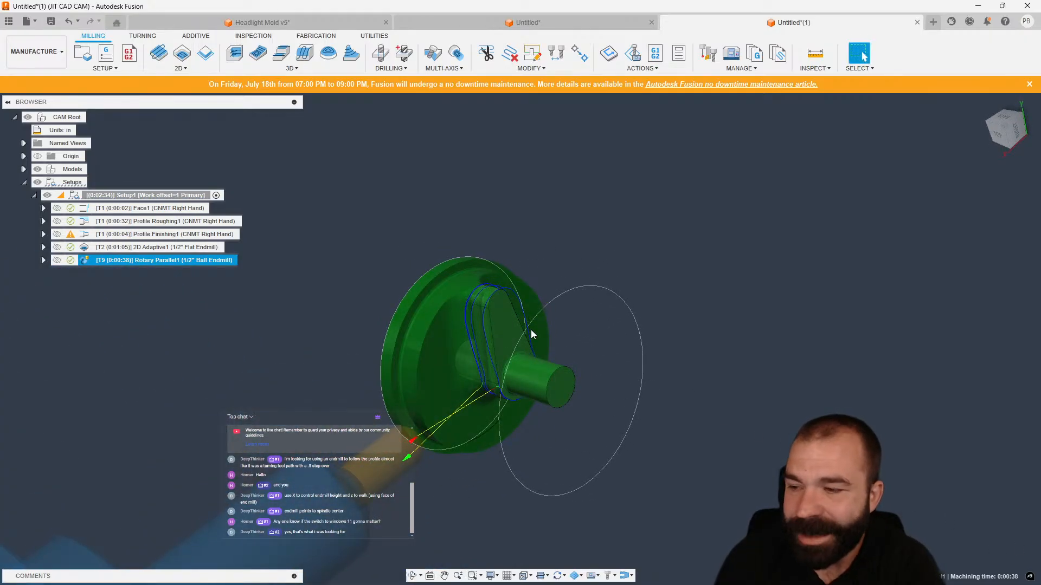
scroll(503, 270, down, 3)
shift+middle_drag(503, 270, 498, 345)
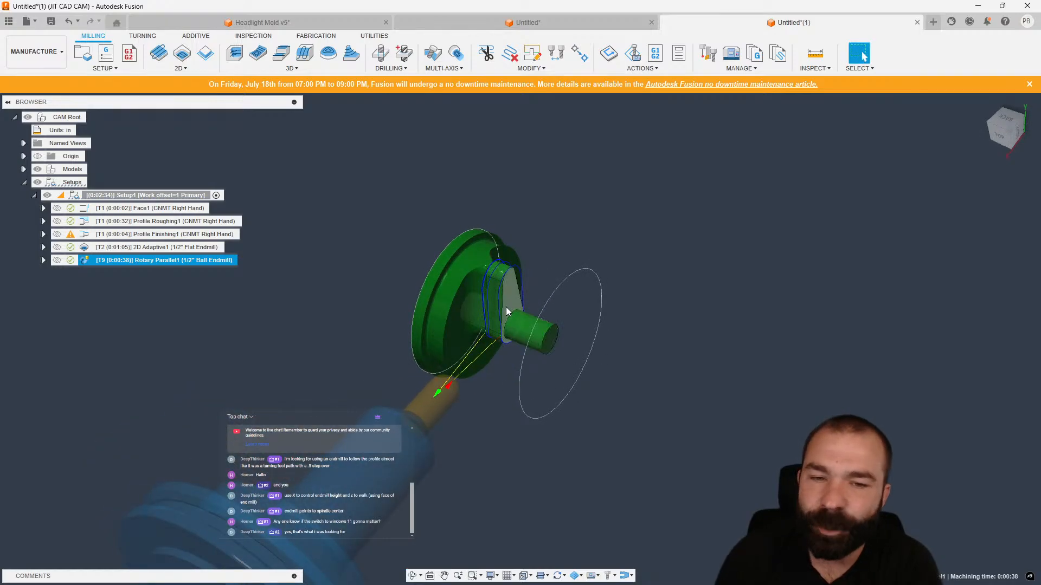
double_click(81, 261)
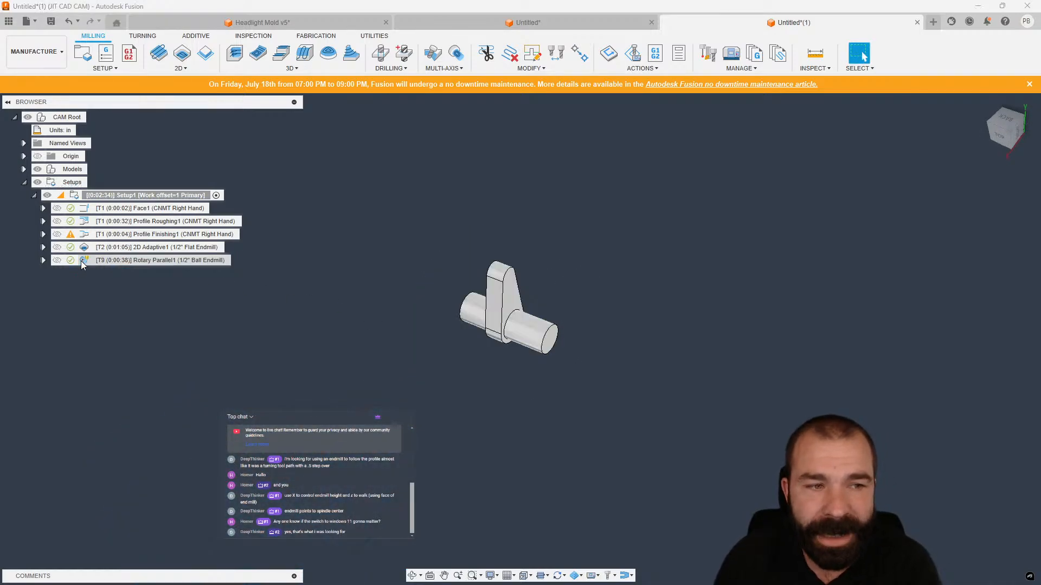
click(975, 183)
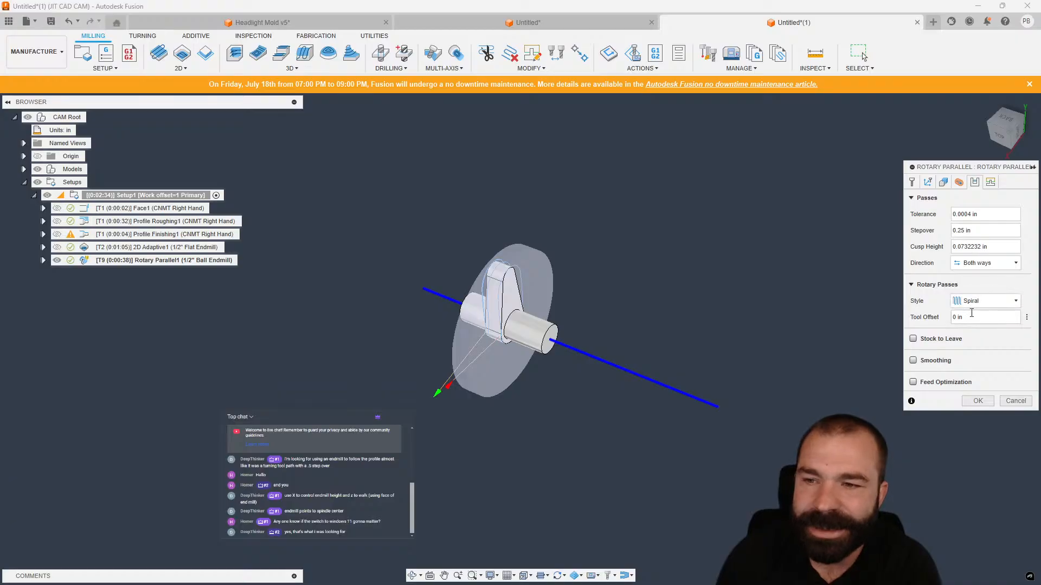
click(985, 232)
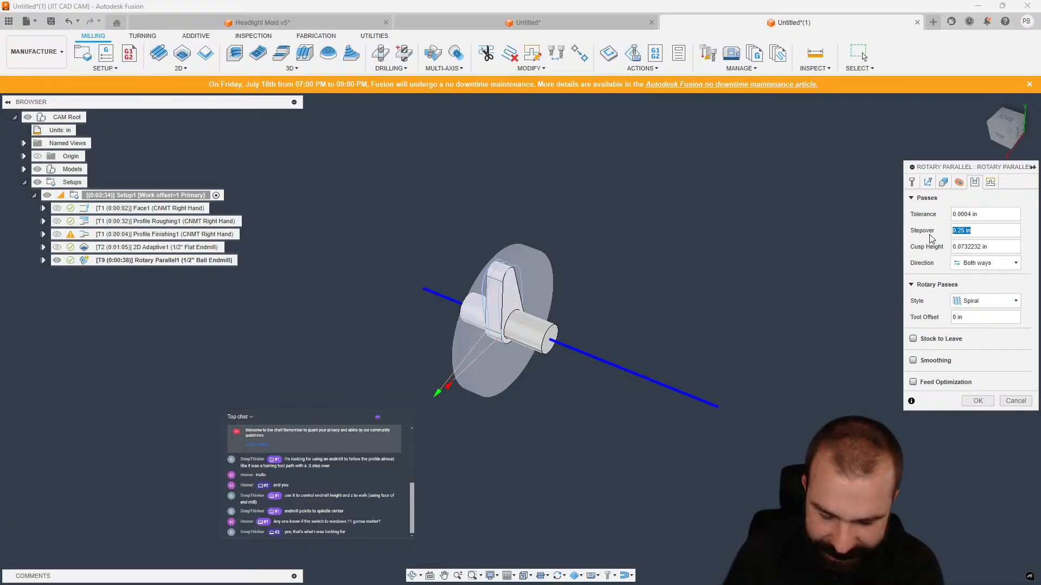
text(.0)
text(5)
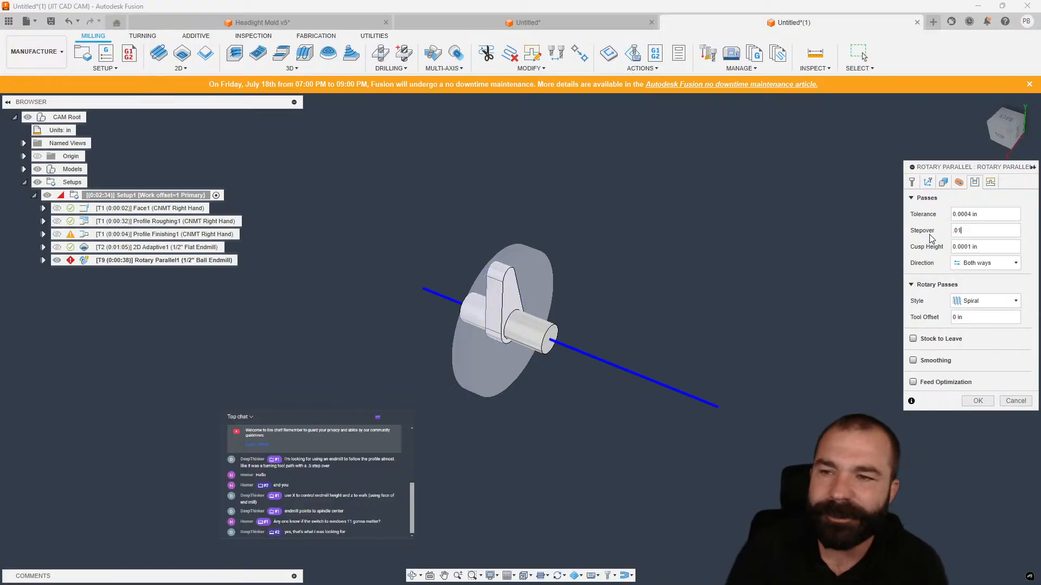
key(Return)
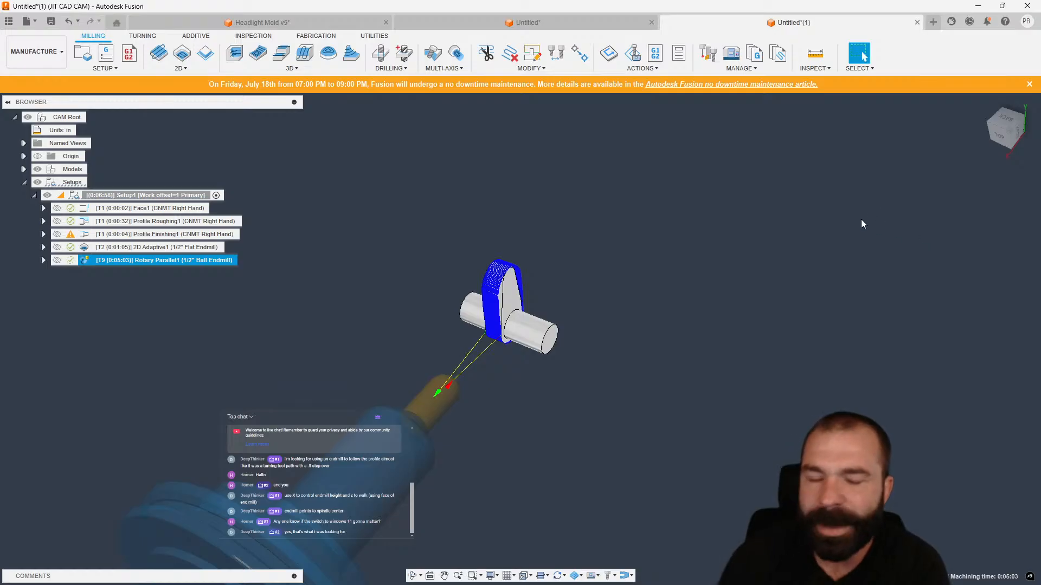
Simulate Rotary Parallel1 with the machine, playing the toolpath and orbiting around the part, then exit the simulation.
mouse_move(505, 240)
shift+middle_down()
mouse_move(496, 200)
mouse_move(500, 231)
shift+middle_up()
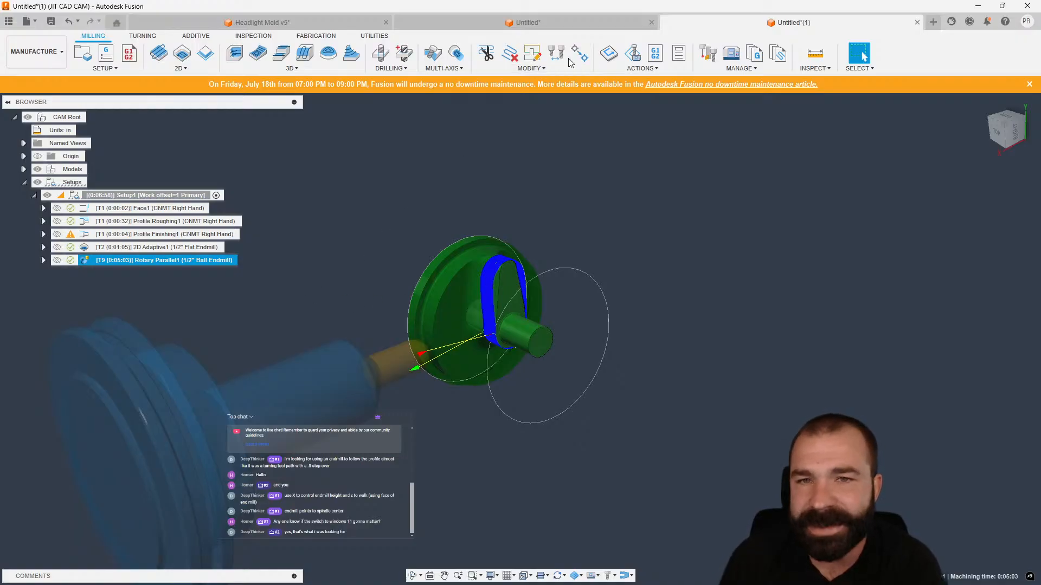
click(632, 53)
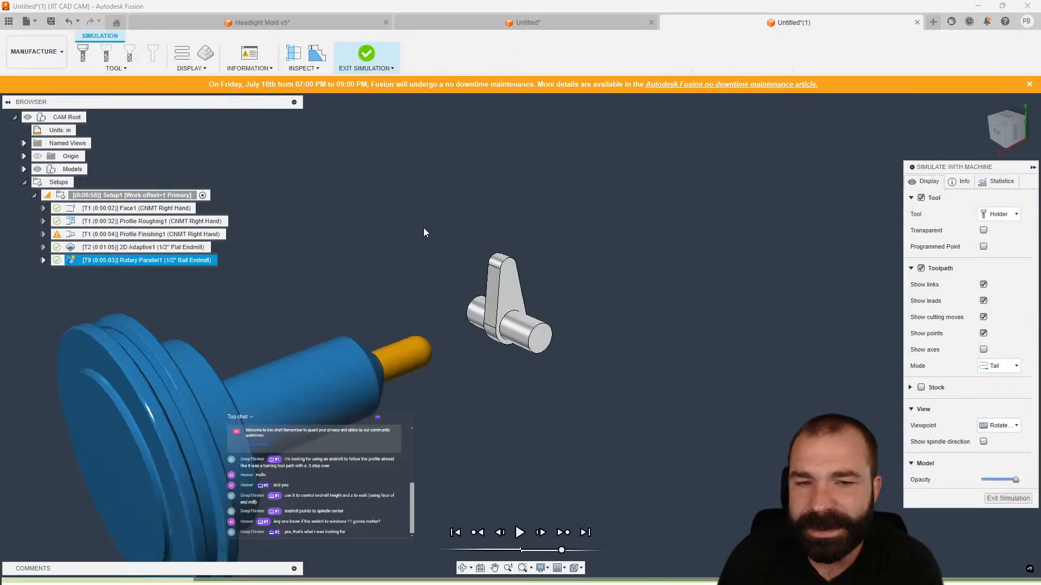
key(space)
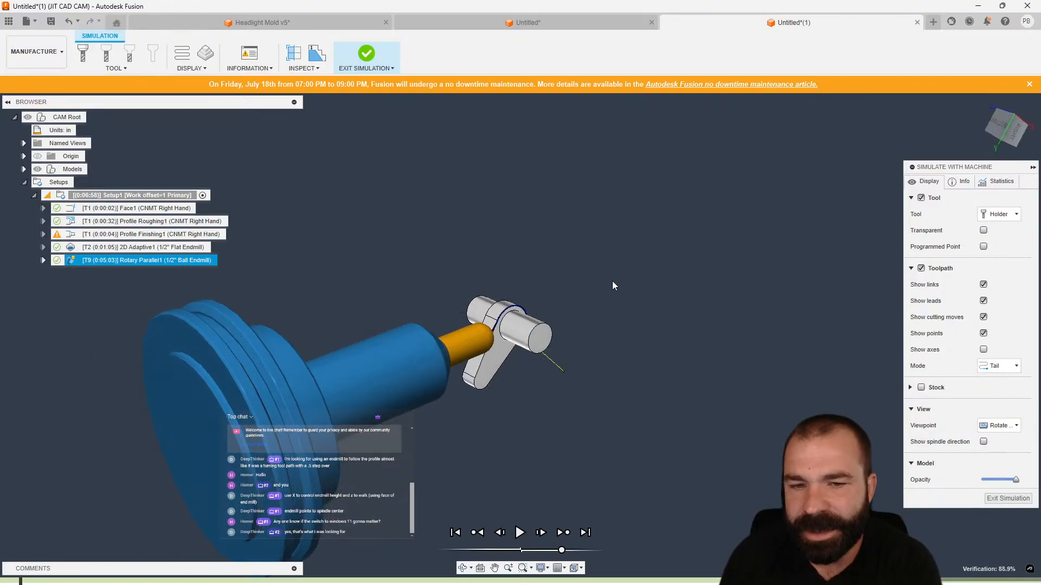
key(space)
shift+middle_drag(578, 269, 548, 255)
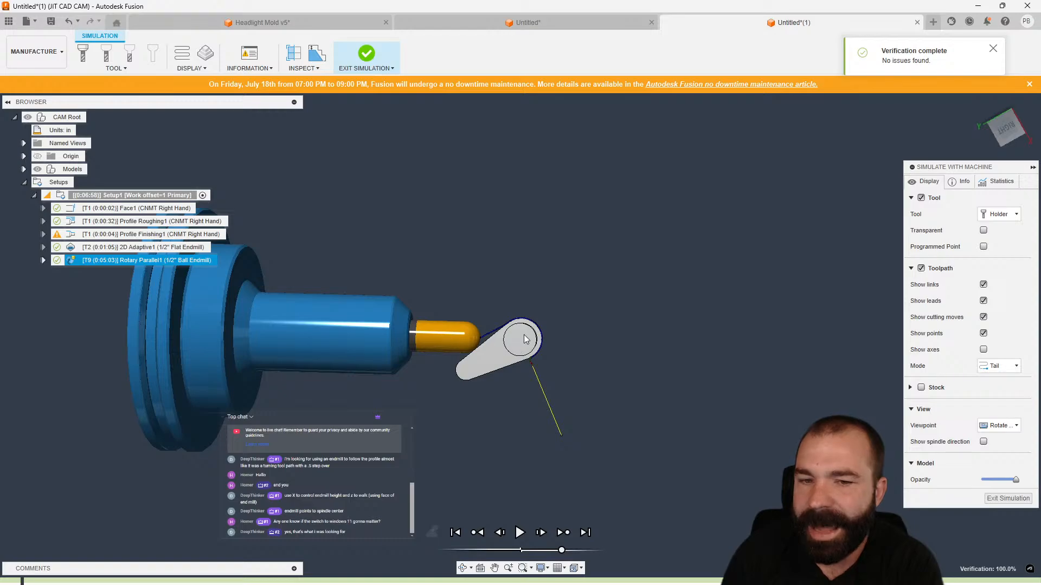
shift+middle_drag(517, 347, 466, 373)
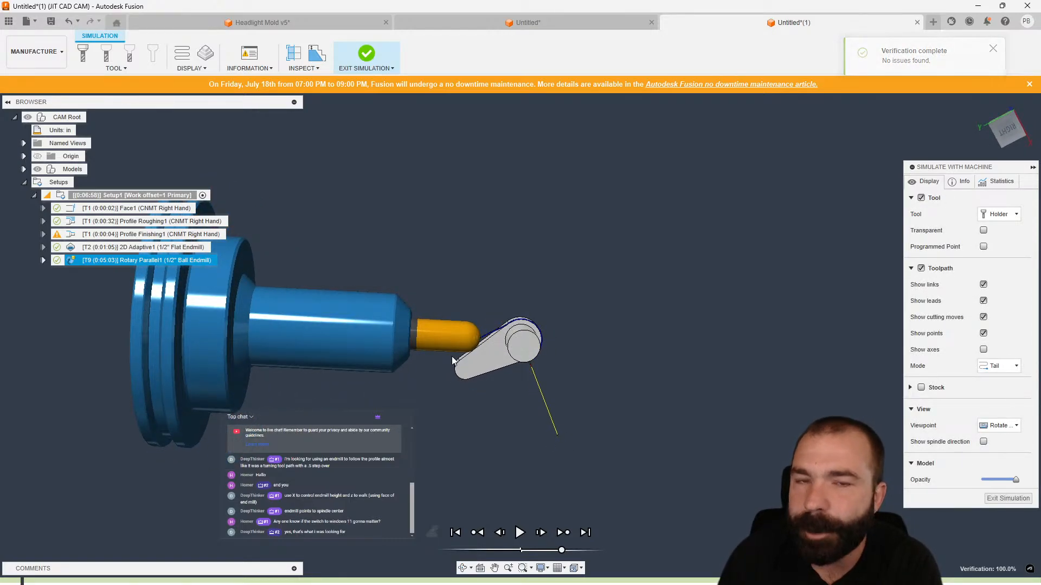
shift+middle_drag(474, 418, 464, 343)
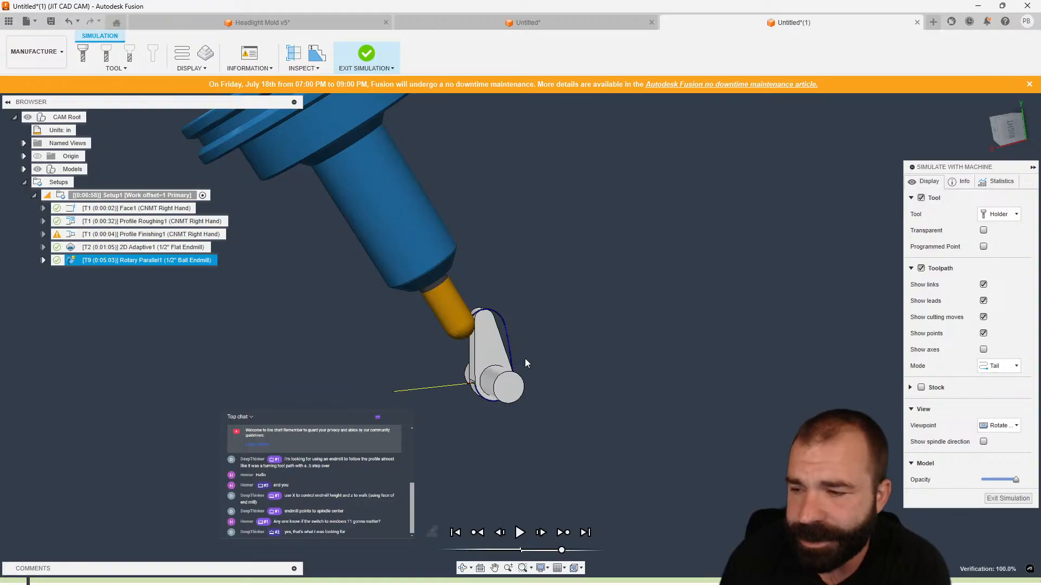
click(991, 499)
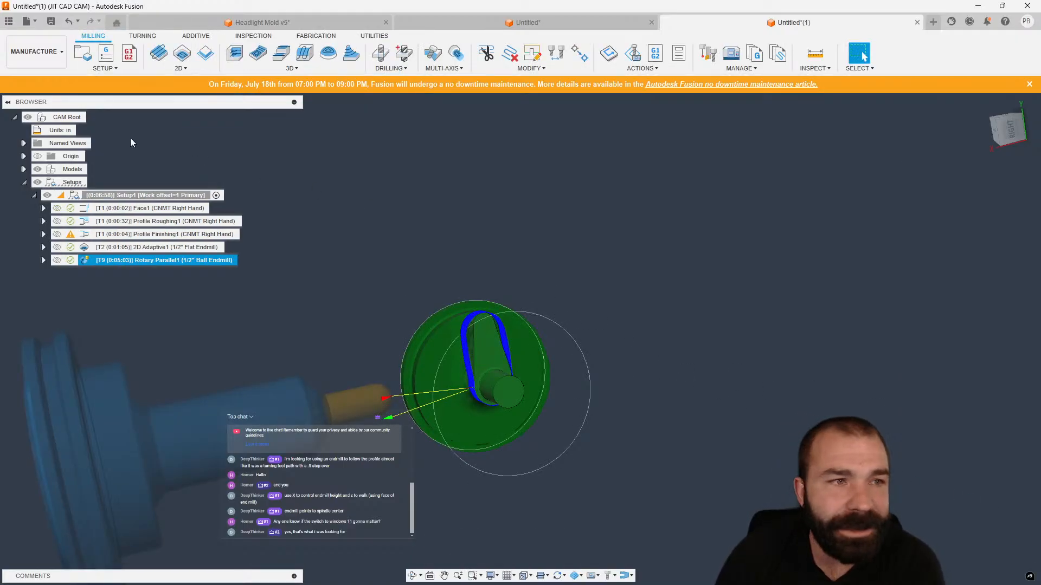
Open the Jaw CAM design from the project's data panel and look over its fixture and setups.
click(8, 21)
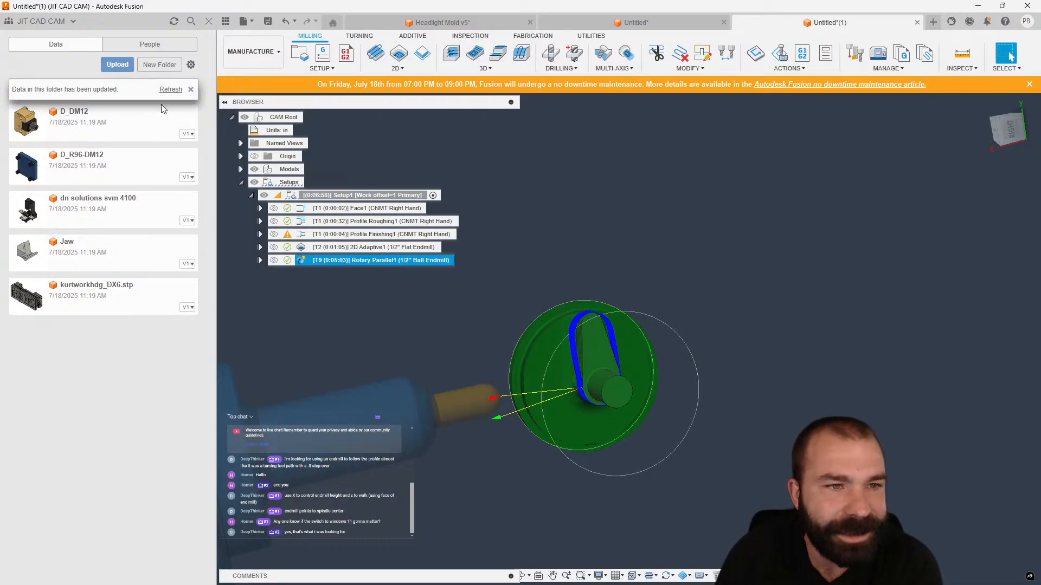
click(170, 89)
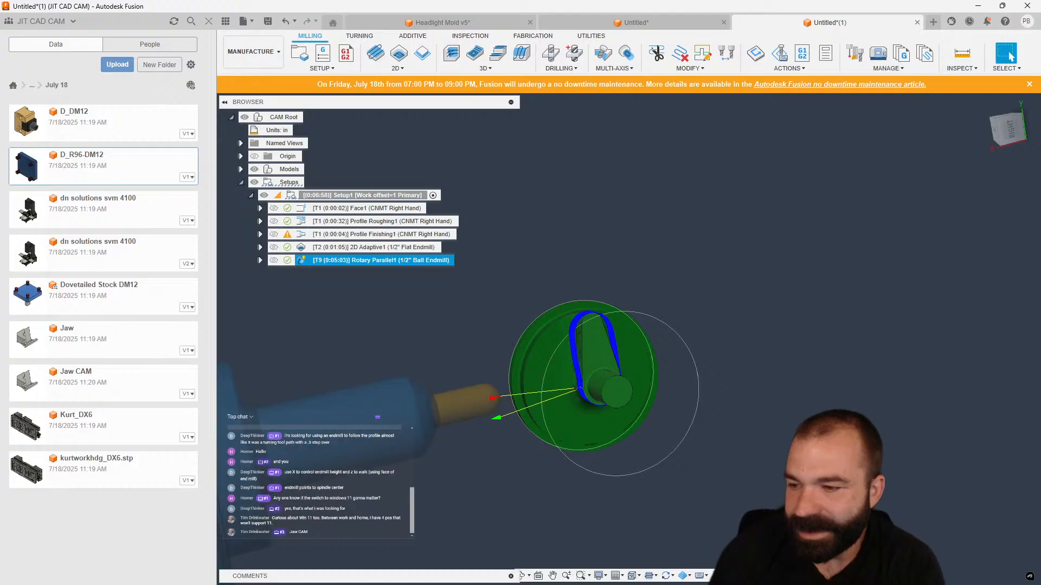
double_click(113, 394)
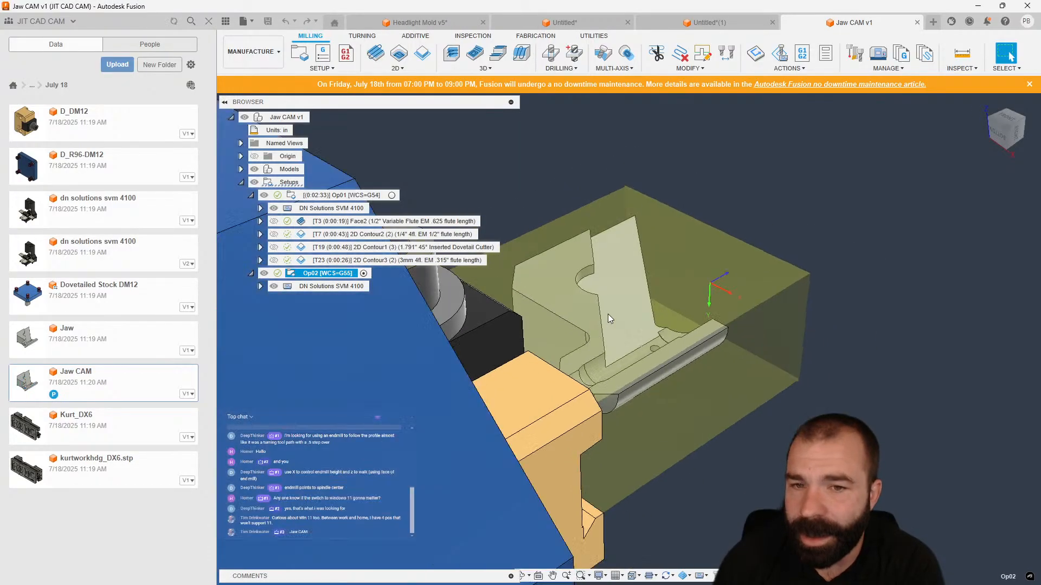
scroll(607, 313, down, 6)
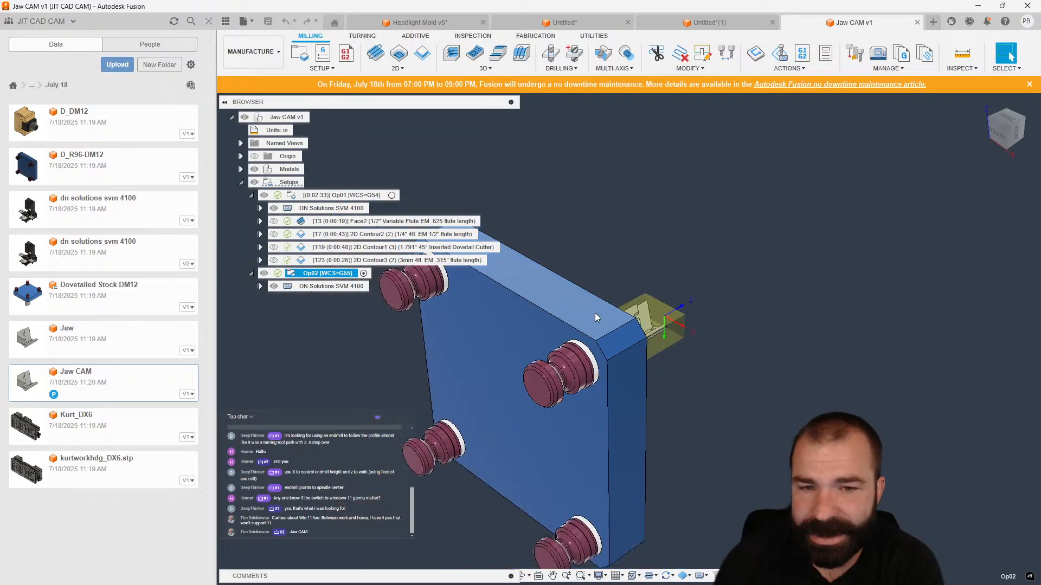
shift+middle_drag(594, 314, 602, 381)
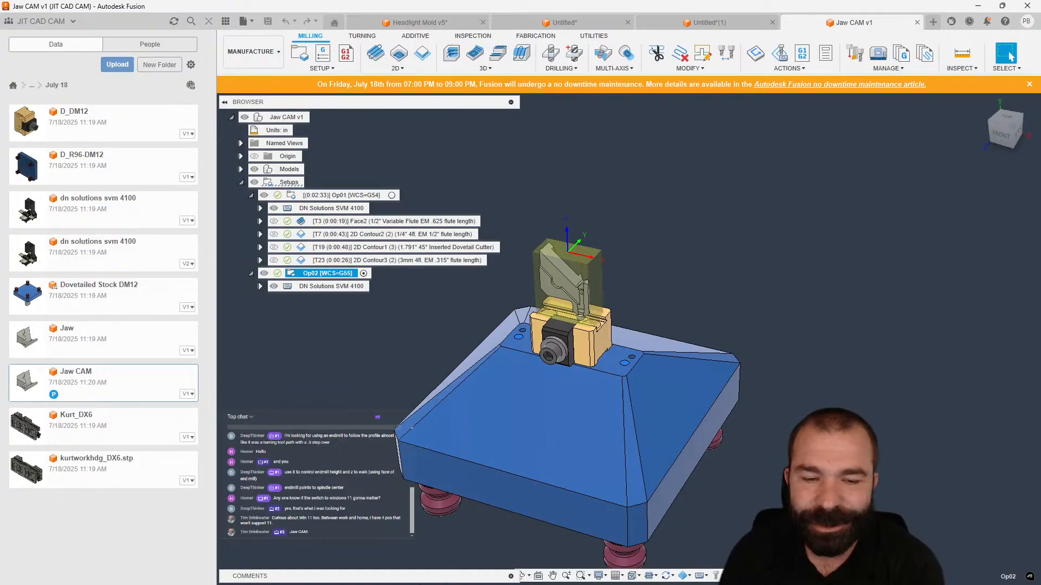
mouse_move(420, 584)
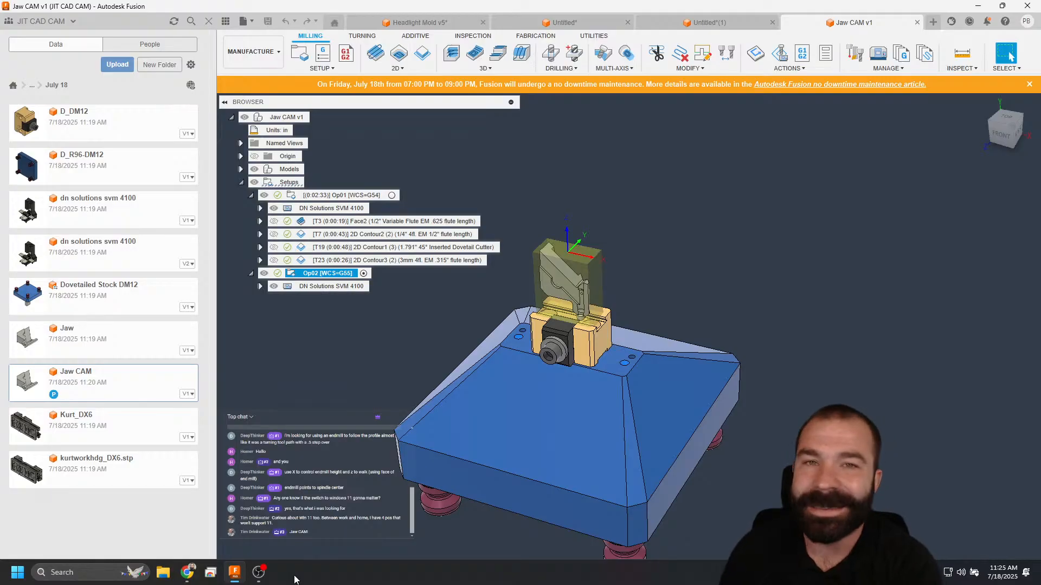
click(356, 373)
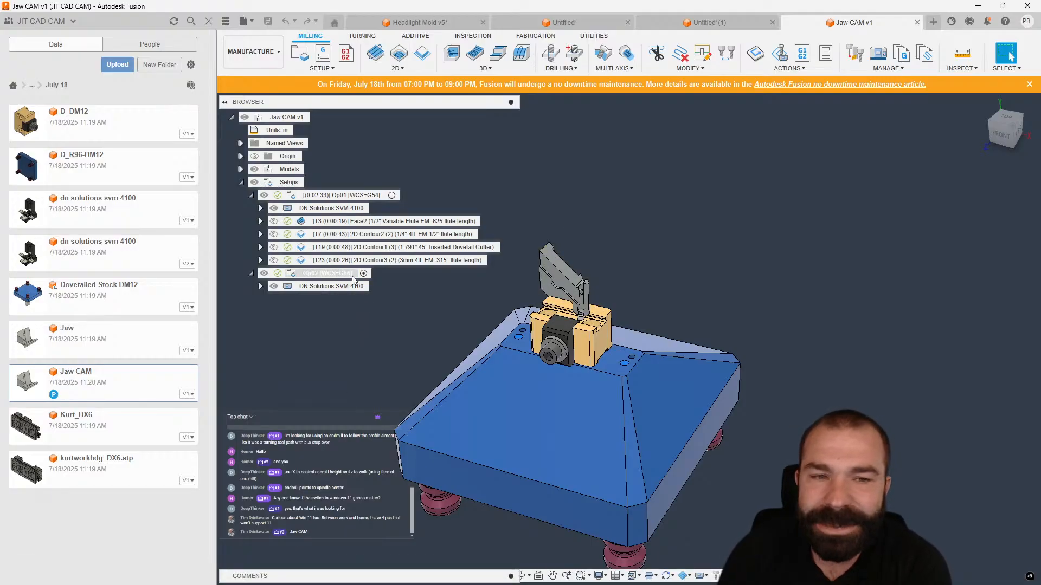
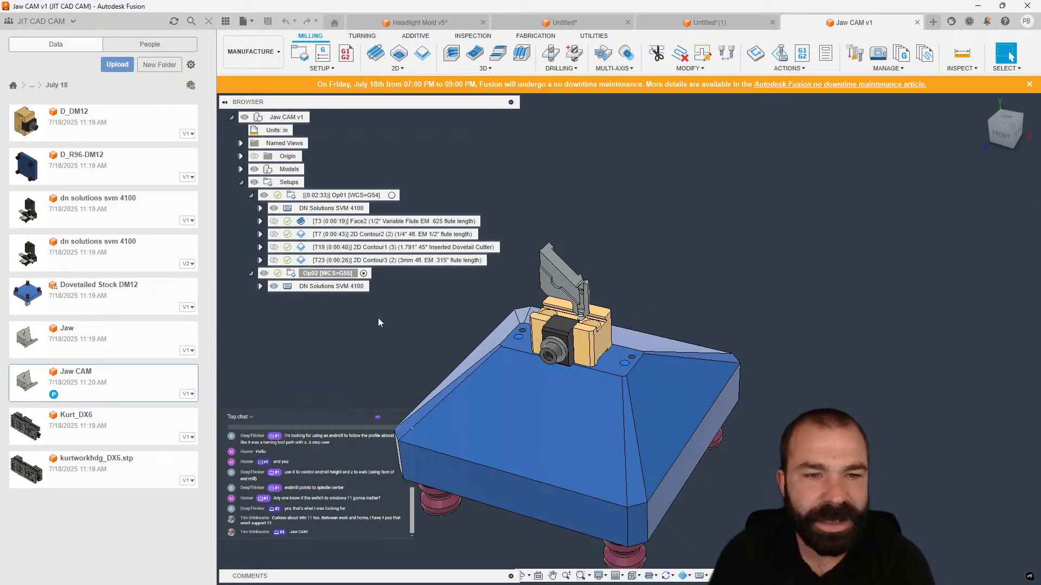
Activate setup Op01 and hide the data panel.
click(380, 221)
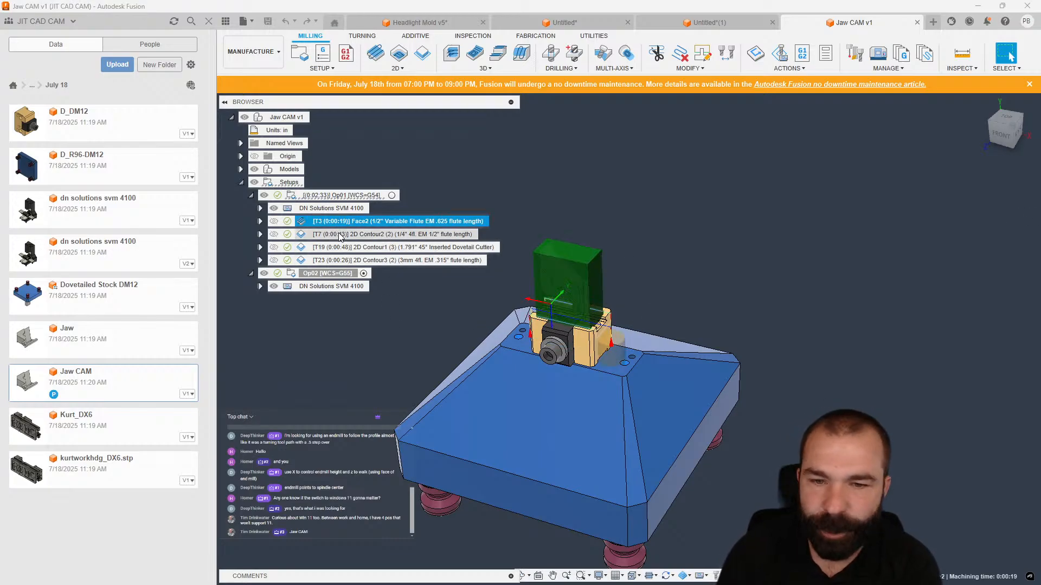
click(391, 196)
click(210, 22)
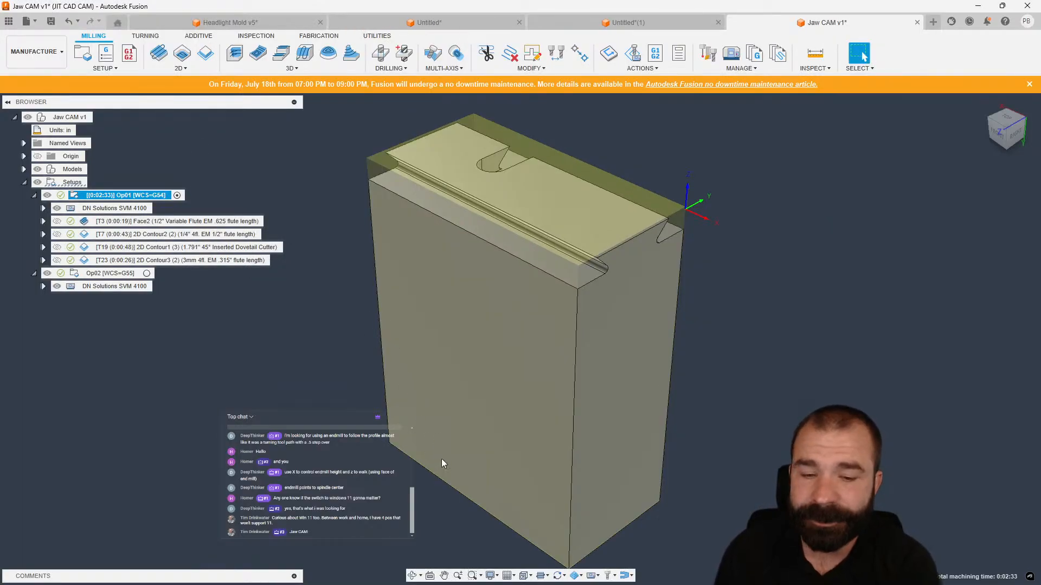
Check the synchronize-active-setup options and switch the active setup between Op02 and Op01.
click(564, 577)
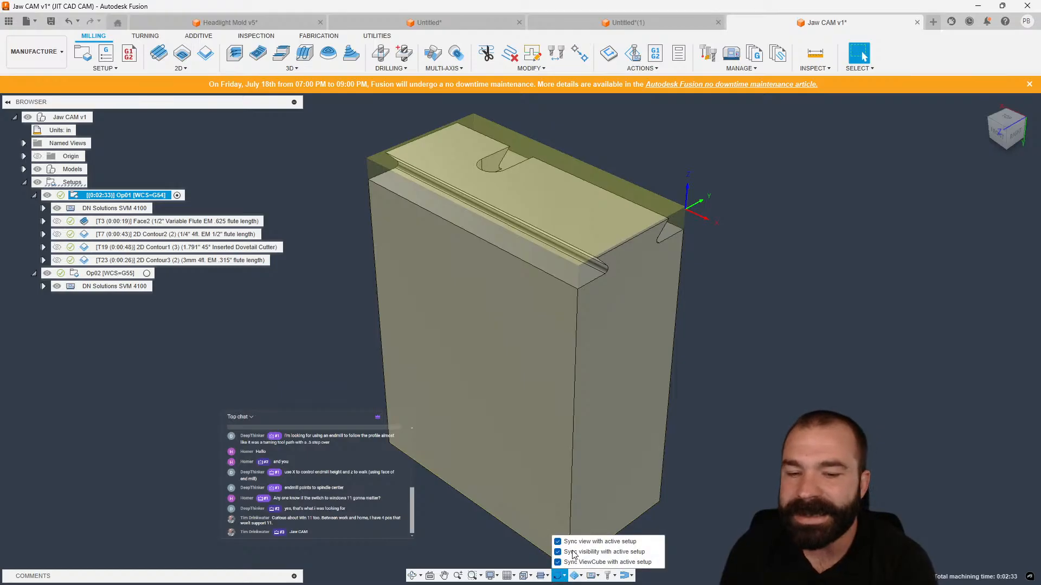
click(155, 288)
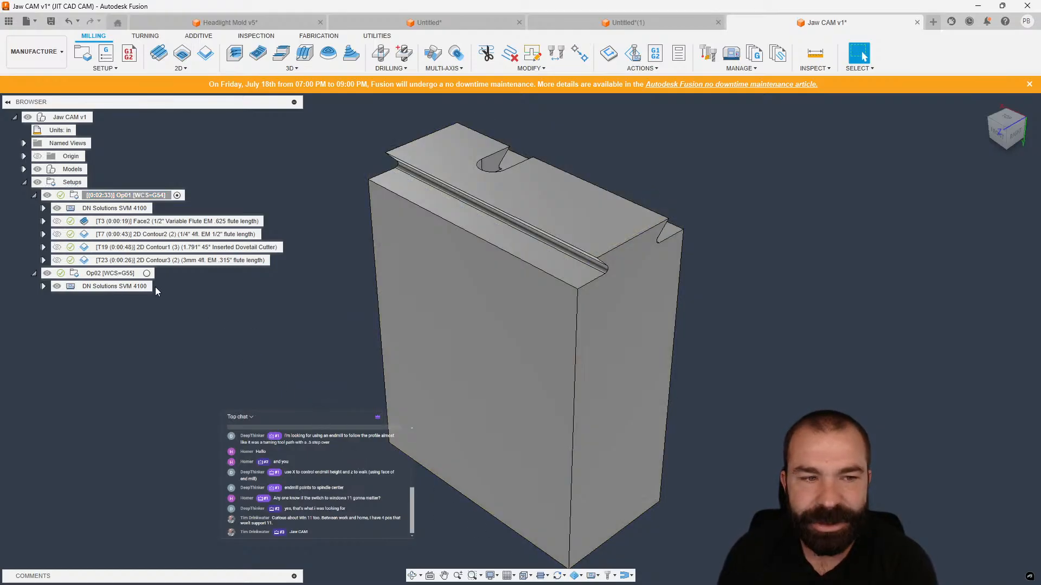
click(146, 273)
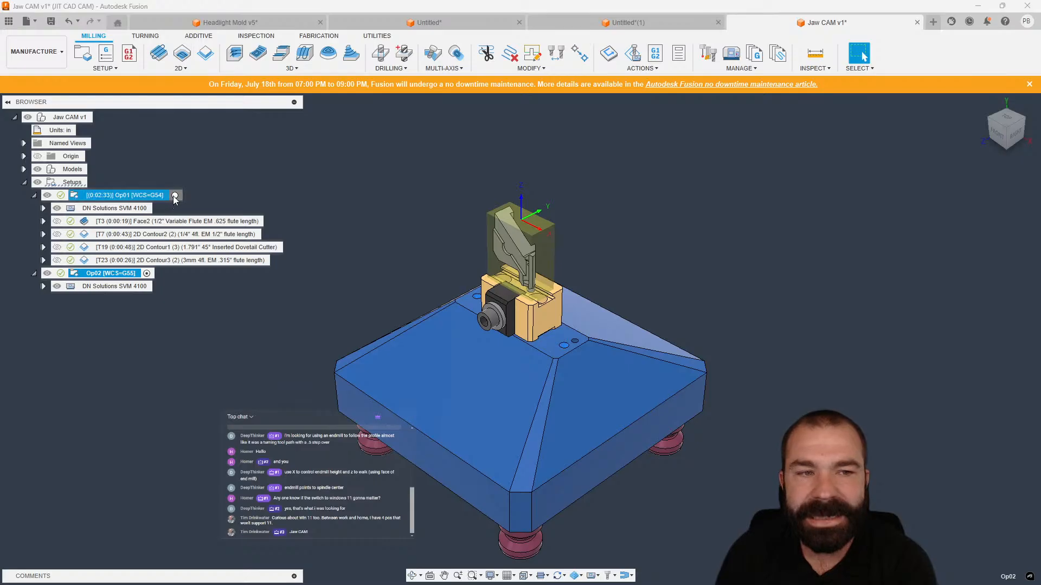
click(174, 196)
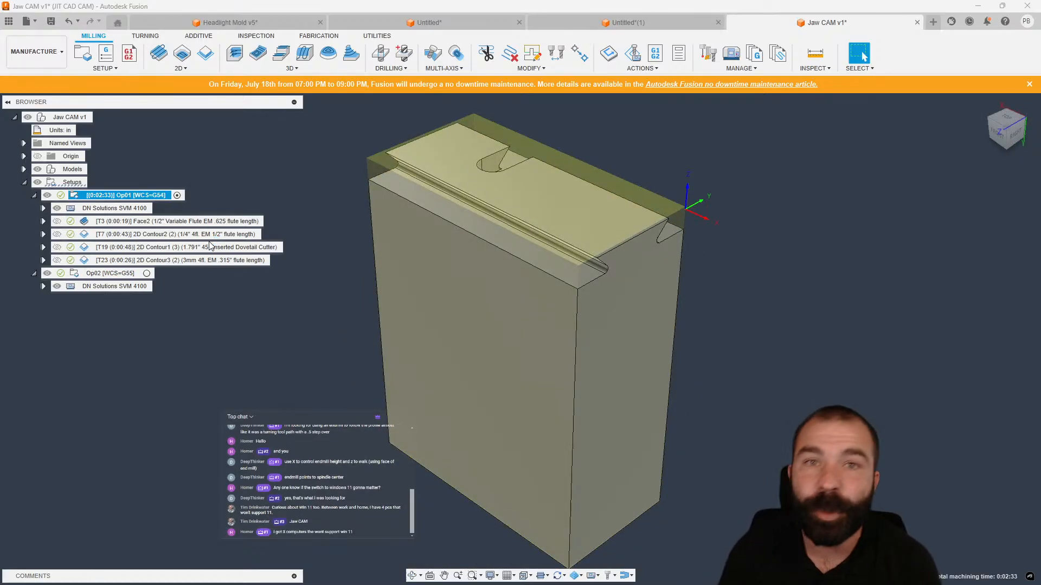
Select each Op01 operation in turn to review its toolpath on the jaw.
click(135, 222)
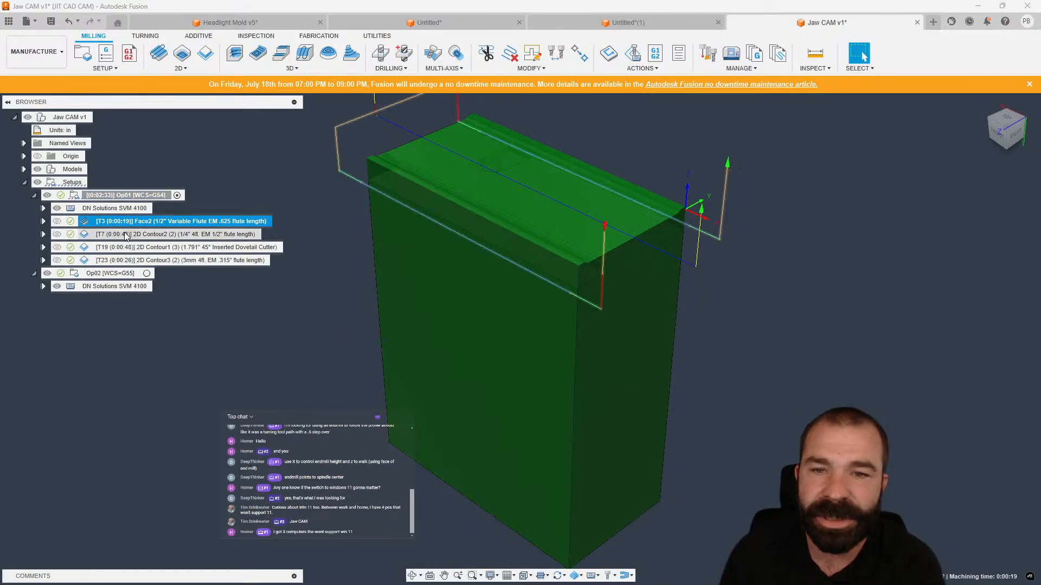
click(127, 235)
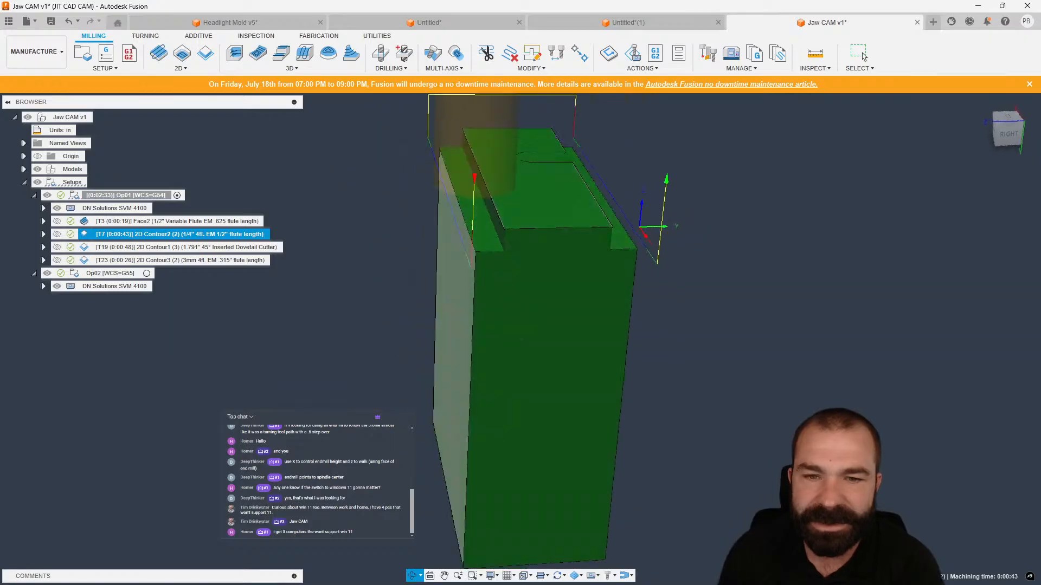
click(155, 250)
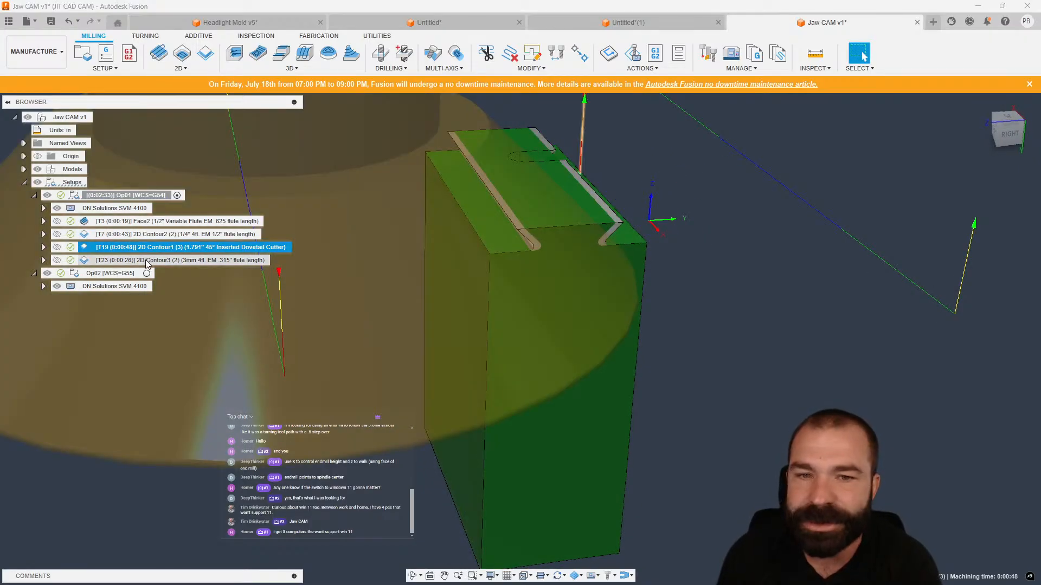
click(147, 262)
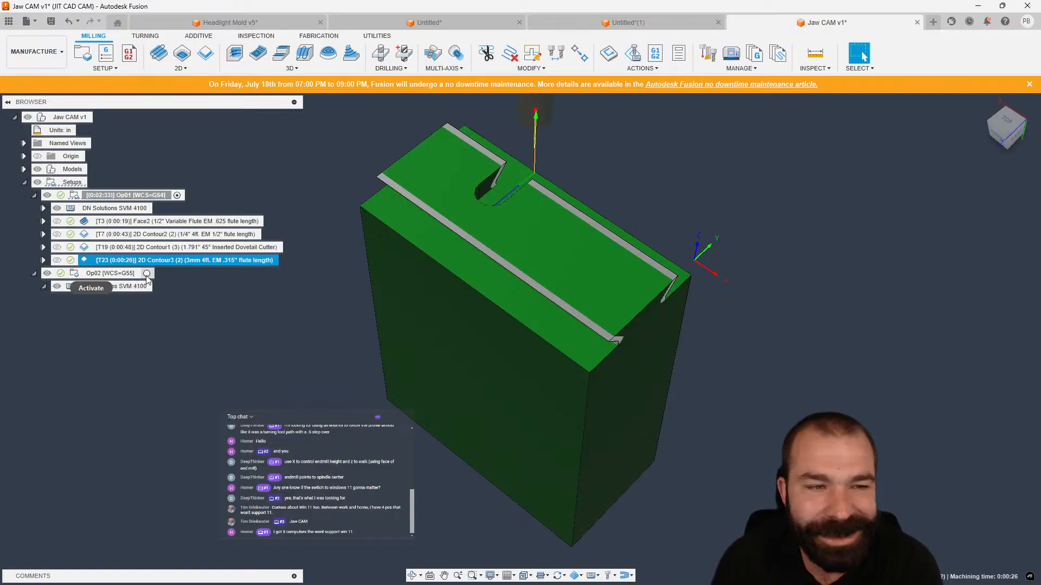
Activate setup Op02 and examine the jaw part and its stock in the vise from several angles.
click(117, 273)
scroll(492, 234, up, 4)
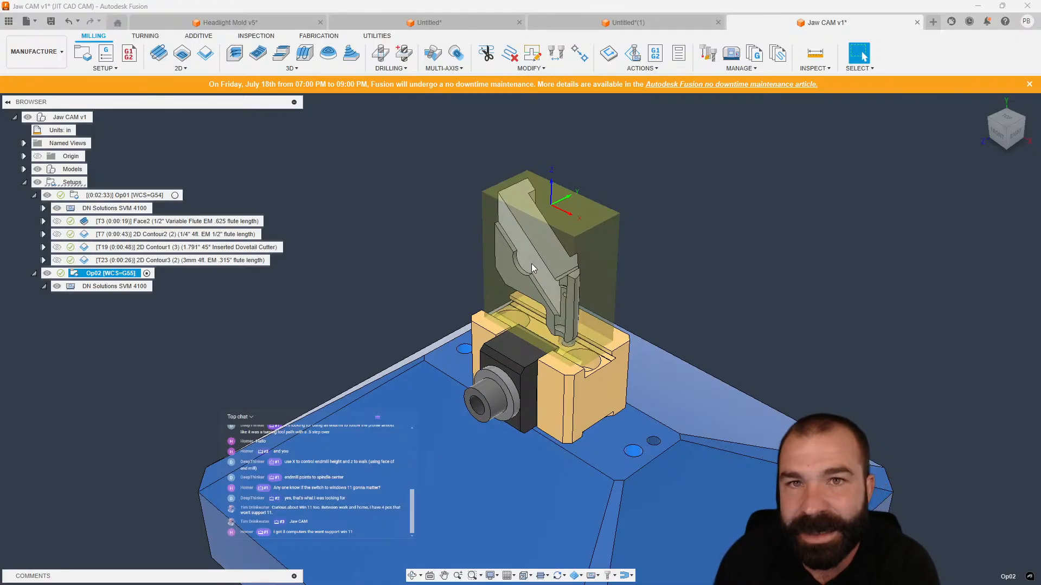
shift+middle_drag(594, 250, 596, 233)
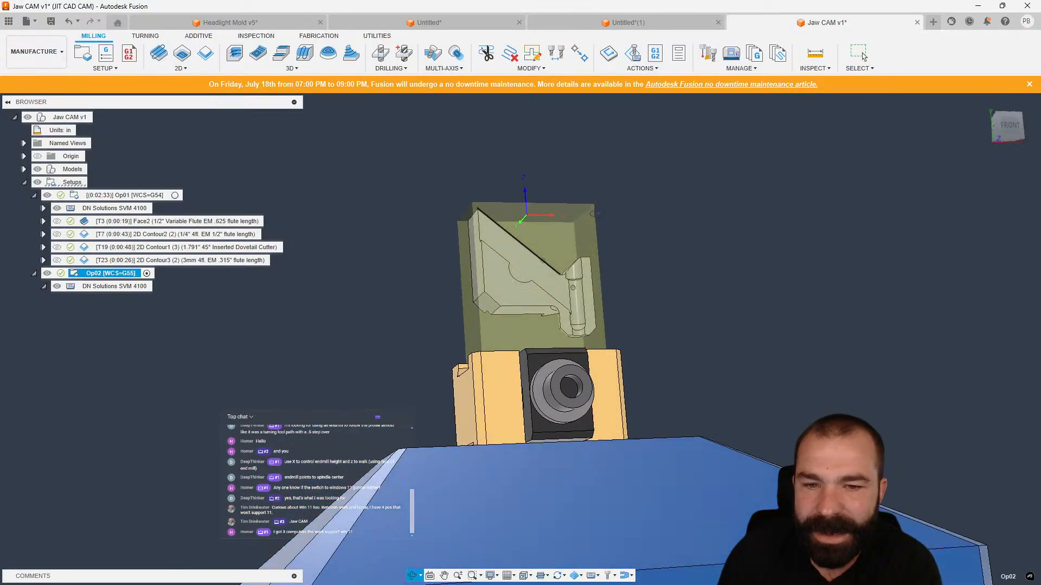
scroll(511, 308, up, 6)
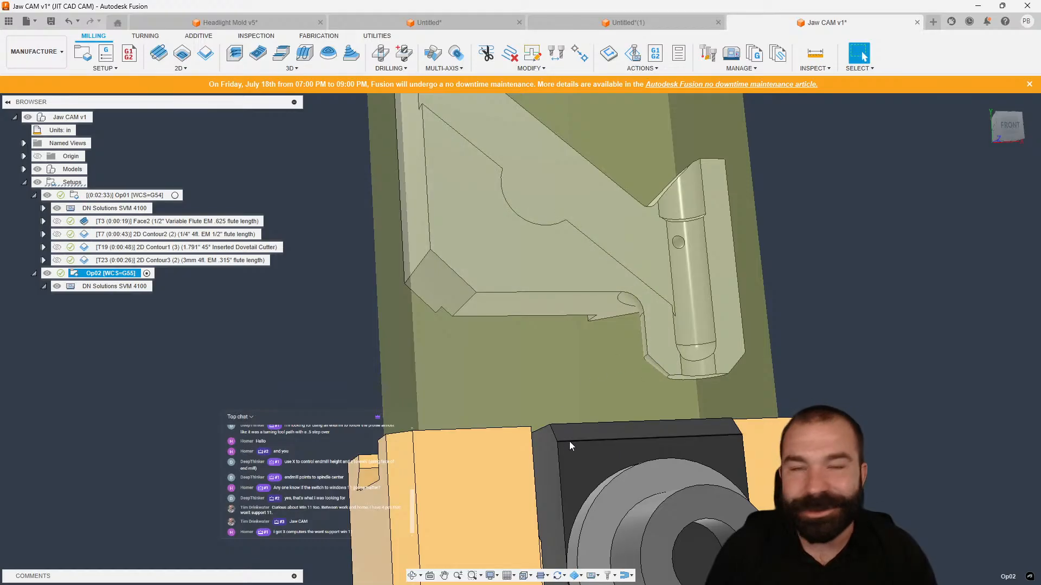
scroll(557, 347, down, 3)
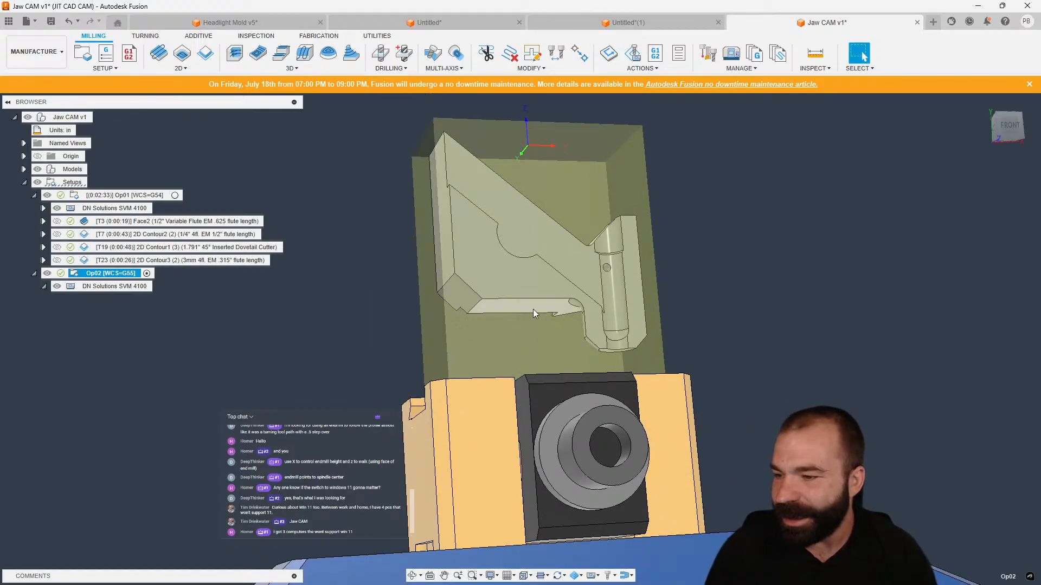
mouse_move(554, 312)
shift+middle_down()
mouse_move(603, 331)
mouse_move(518, 319)
mouse_move(584, 323)
shift+middle_up()
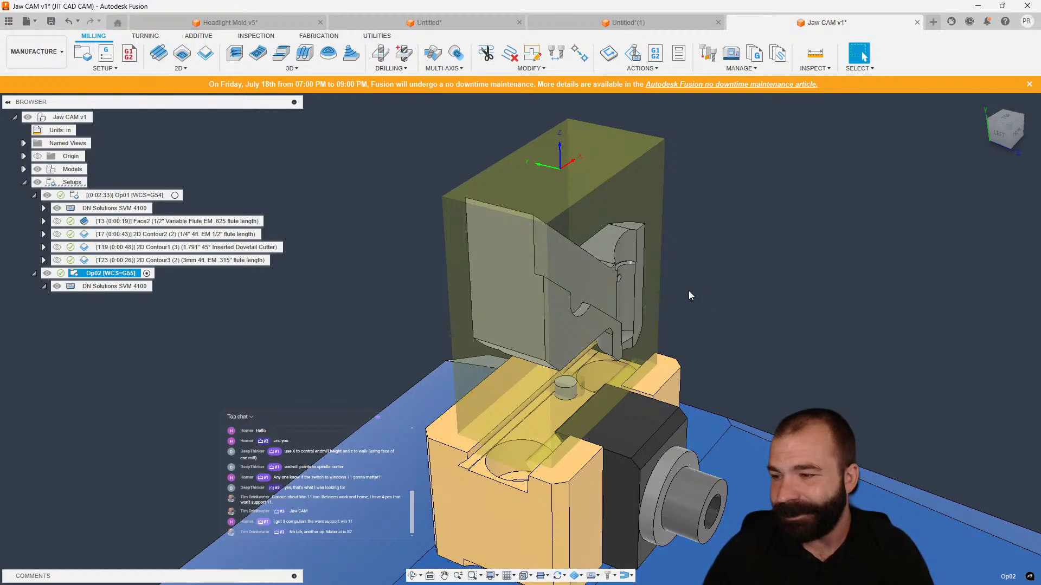
shift+middle_drag(694, 277, 632, 341)
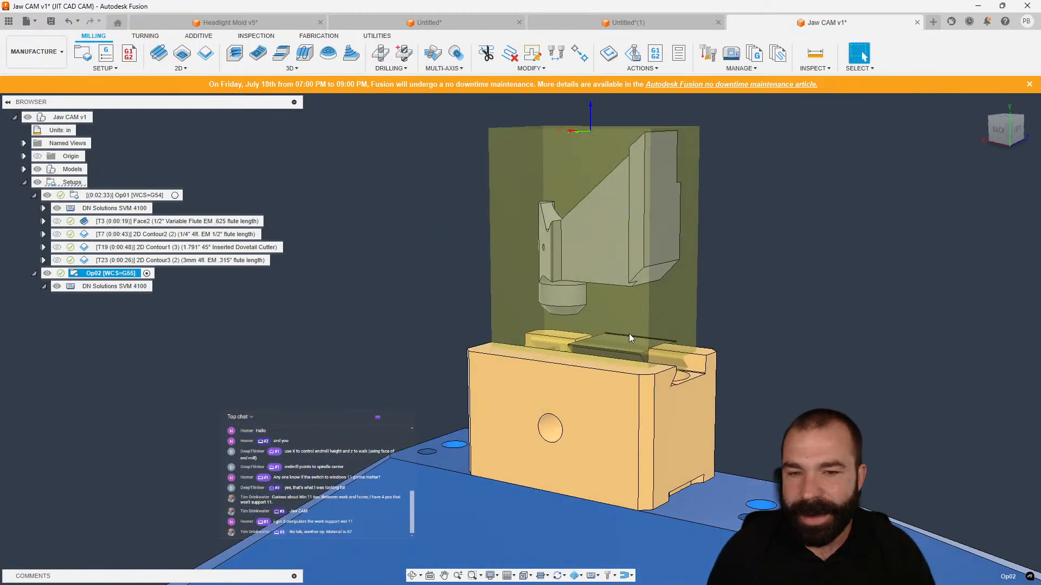
scroll(629, 333, up, 3)
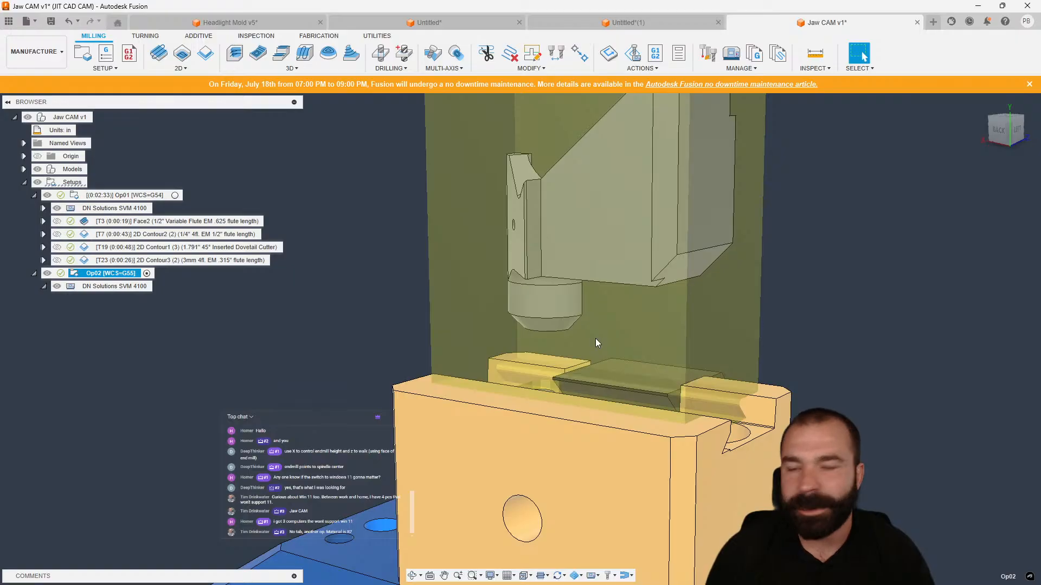
scroll(595, 337, down, 3)
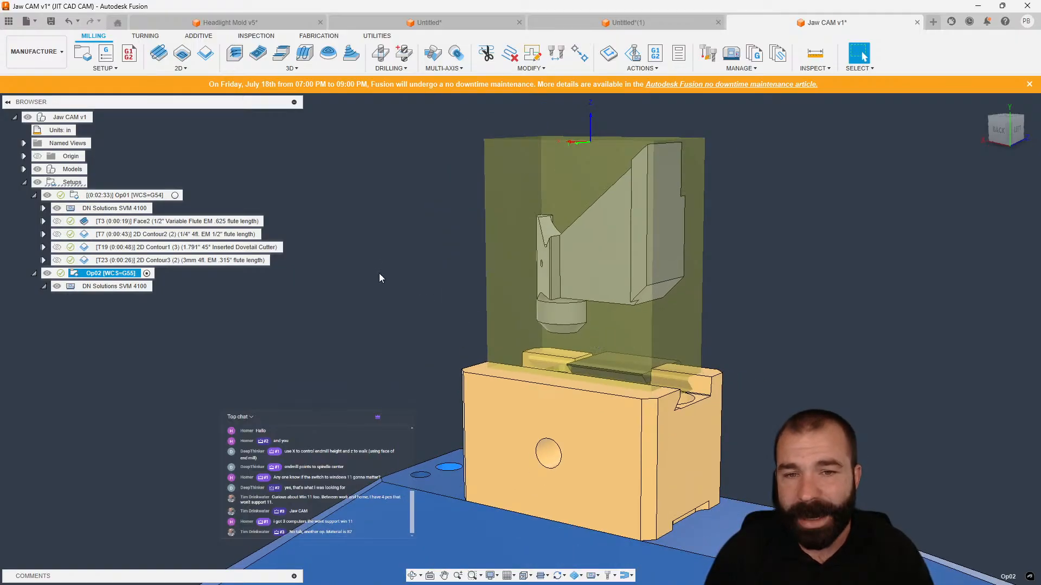
click(999, 129)
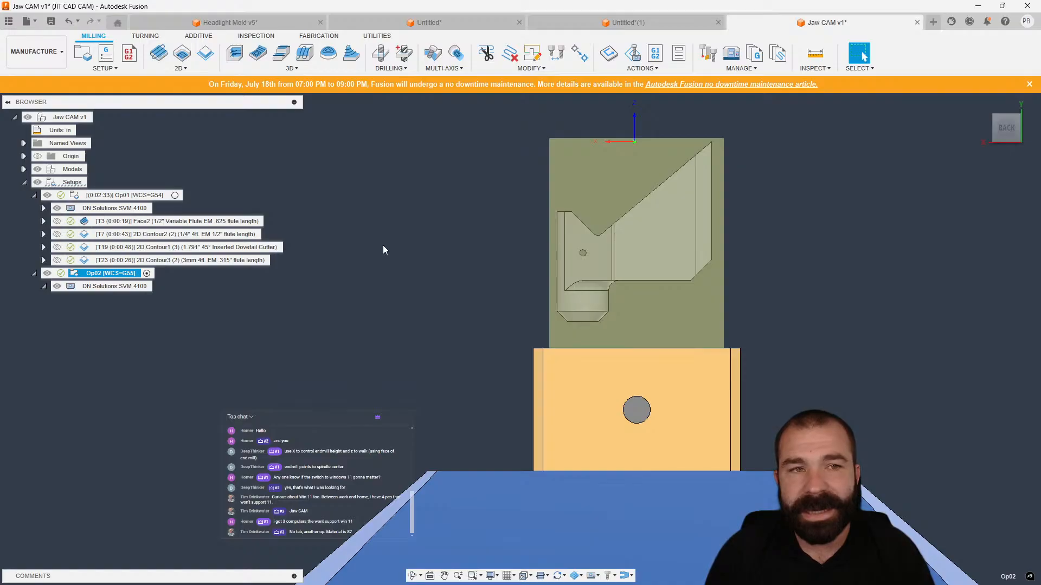
Create an Adaptive clearing operation in Op02 using tool #3, the 1/2" Variable Flute EM bullnose.
click(237, 54)
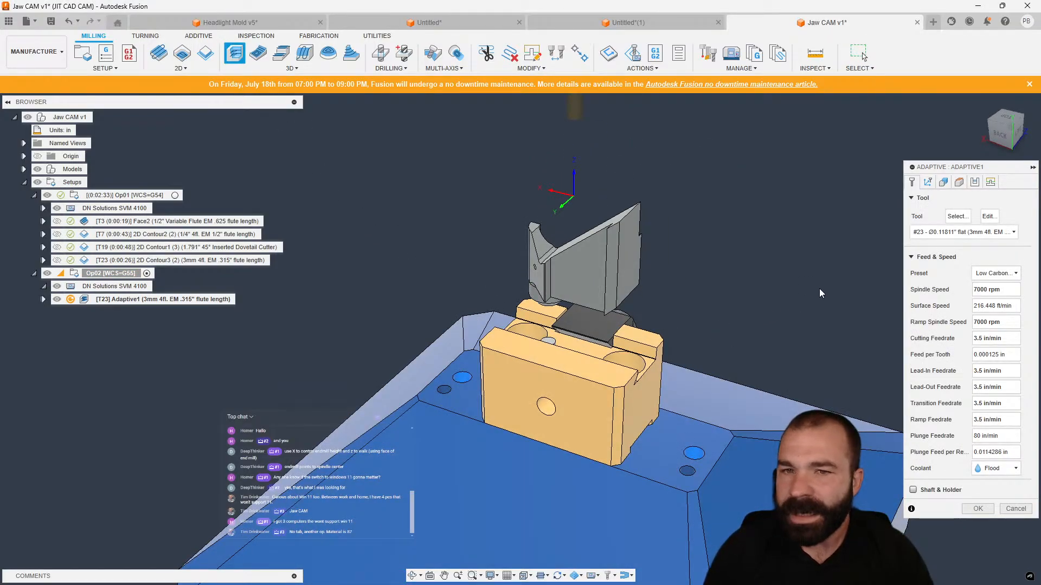
click(948, 232)
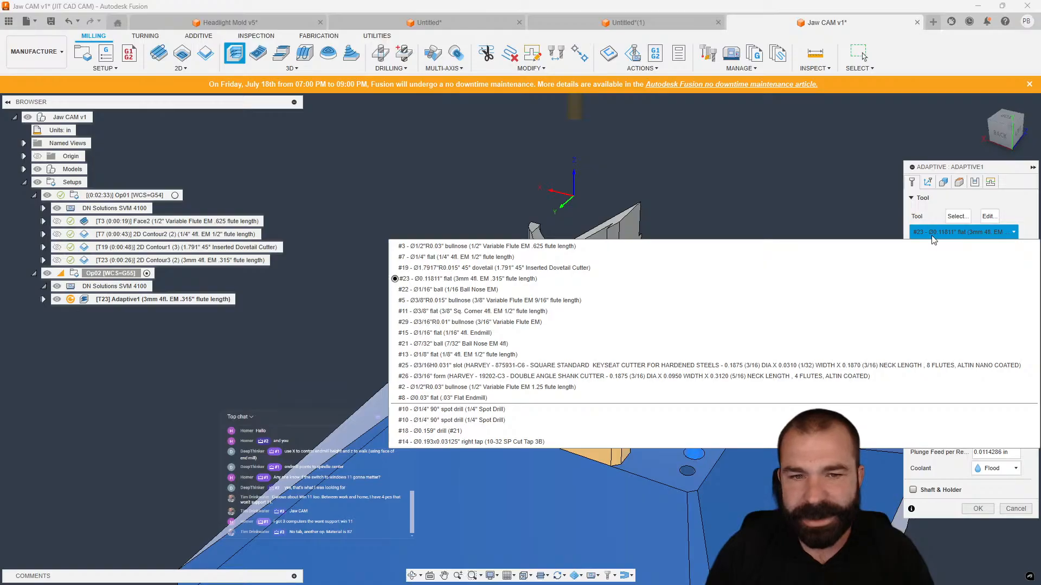
click(491, 247)
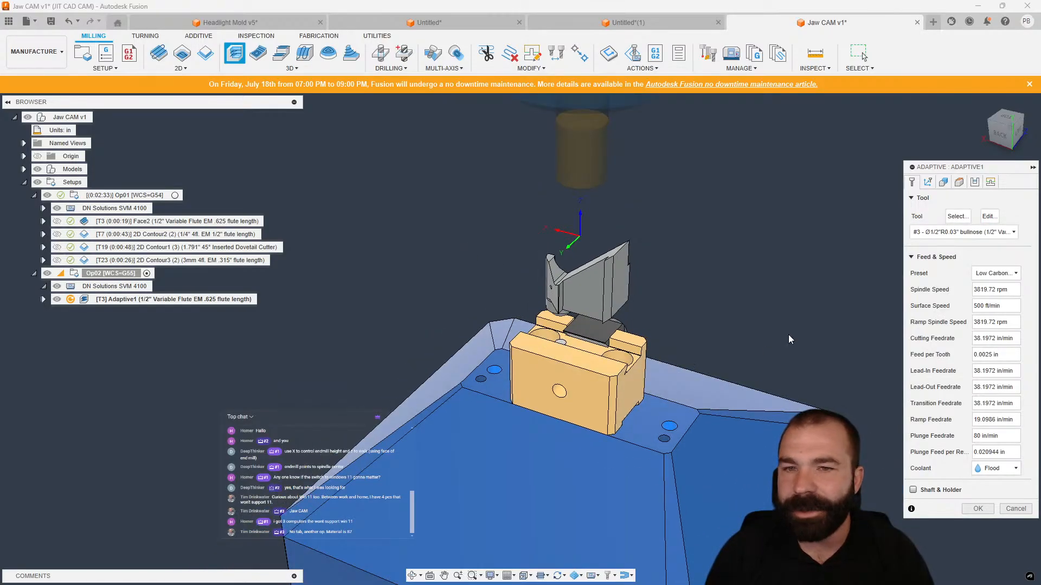
scroll(612, 362, down, 5)
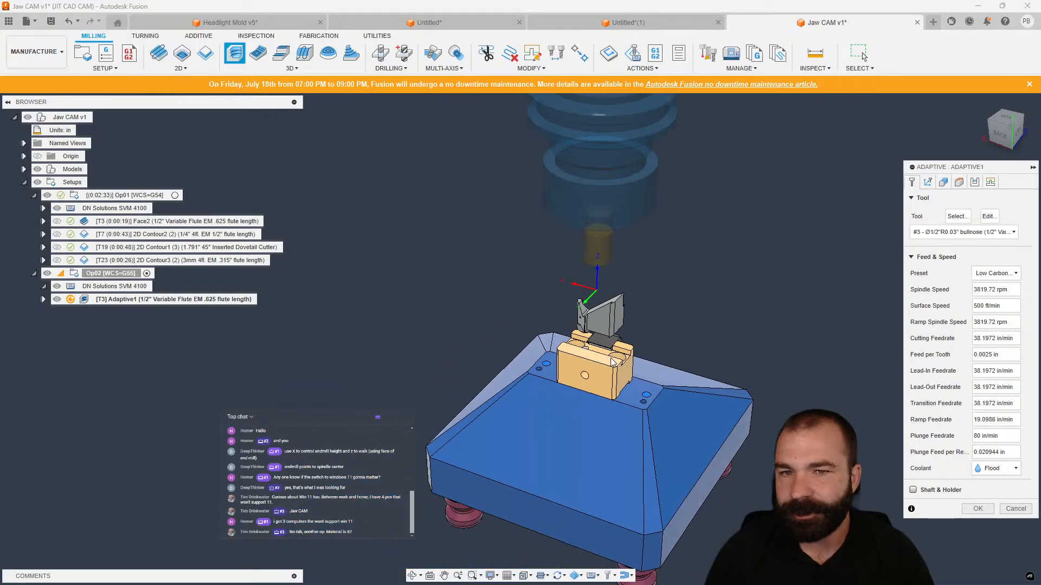
scroll(611, 360, up, 3)
scroll(603, 343, up, 3)
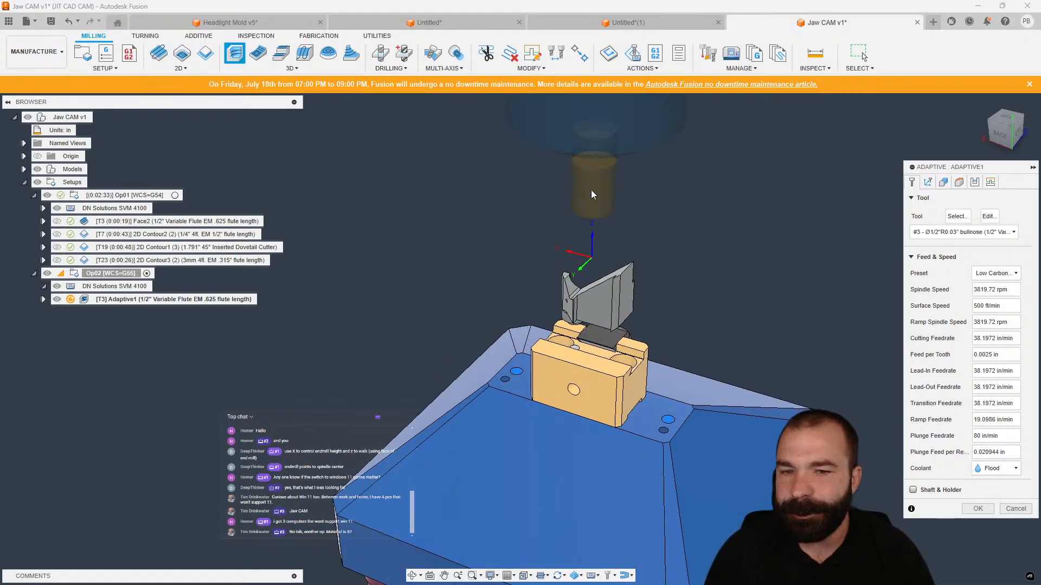
click(977, 509)
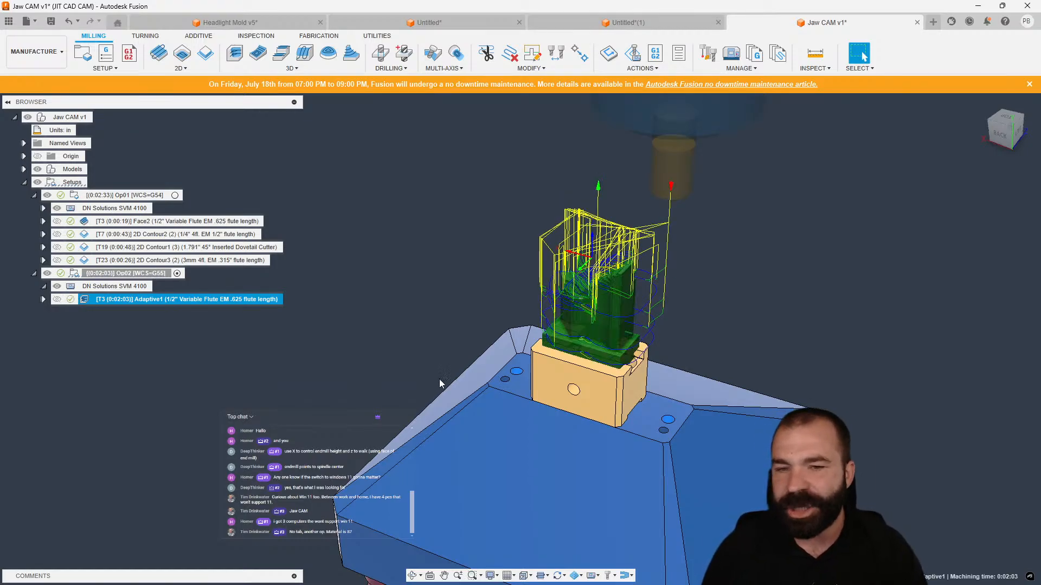
Edit Adaptive1, enable Tool Orientation and set its Z axis to the vise's front face, then confirm.
shift+middle_drag(441, 383, 325, 320)
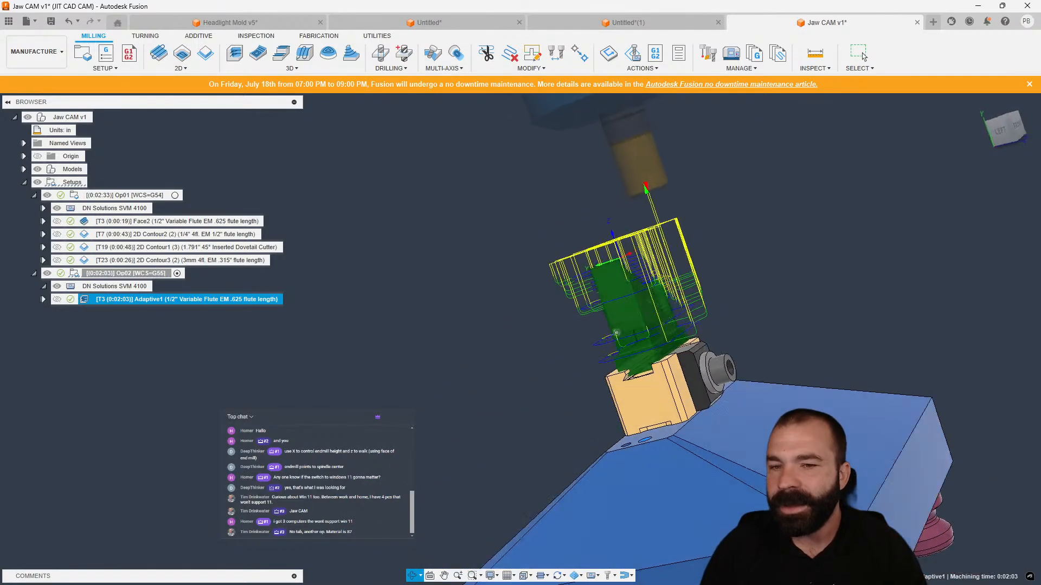
shift+middle_drag(499, 303, 567, 302)
scroll(584, 301, up, 5)
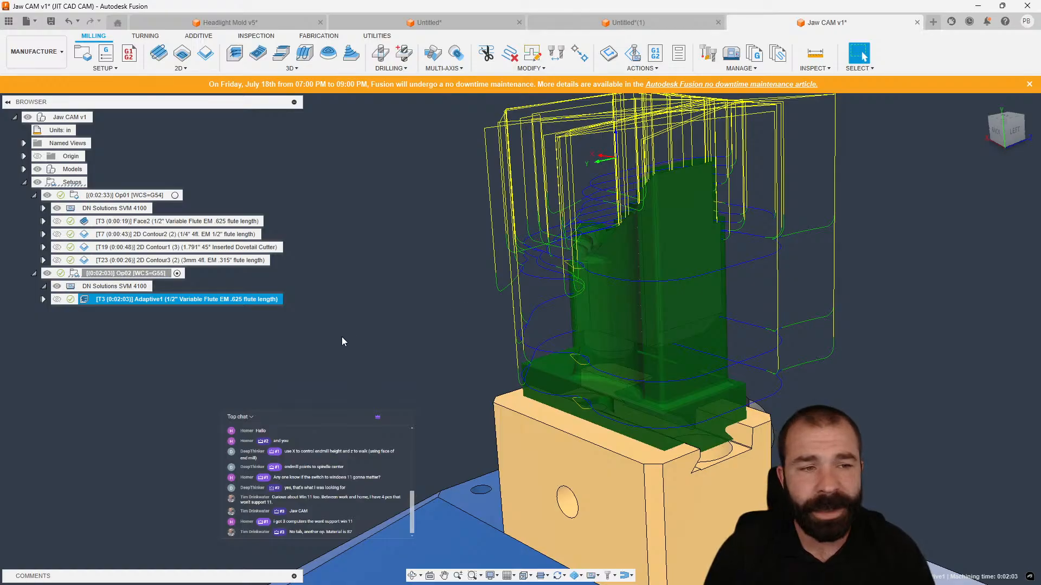
double_click(87, 301)
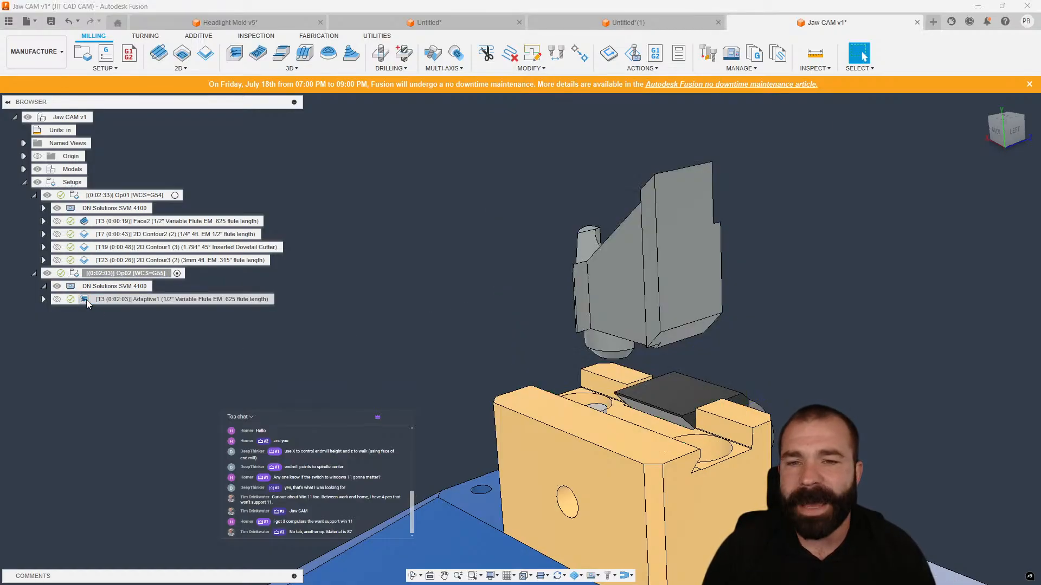
click(928, 182)
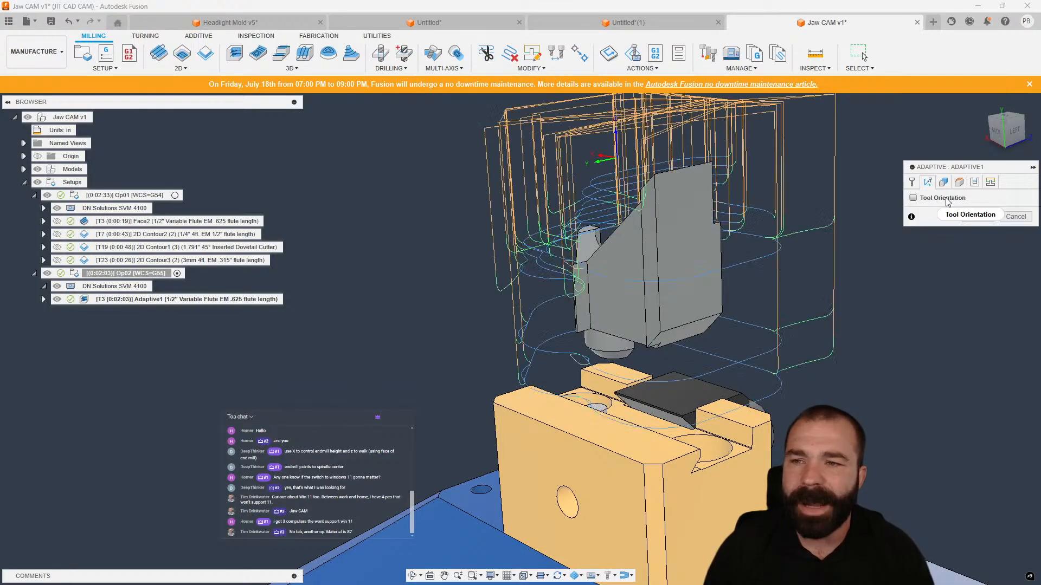
click(913, 199)
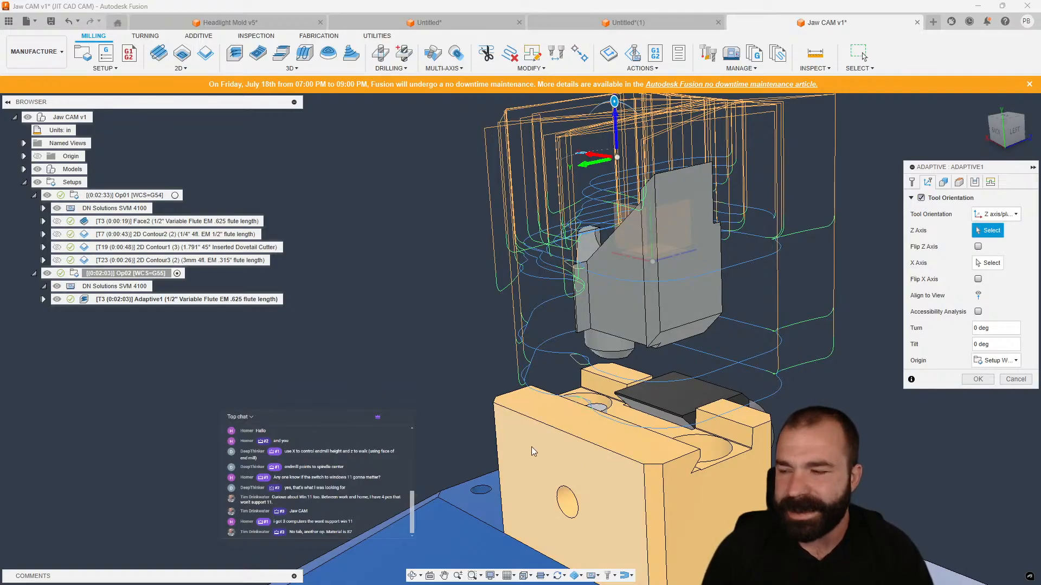
click(564, 459)
scroll(457, 337, down, 3)
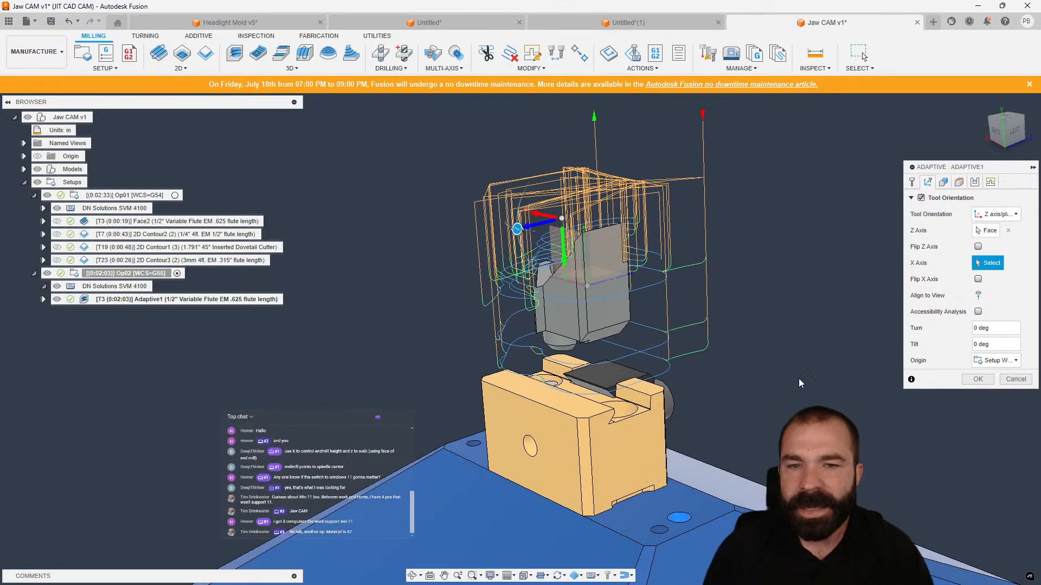
click(979, 379)
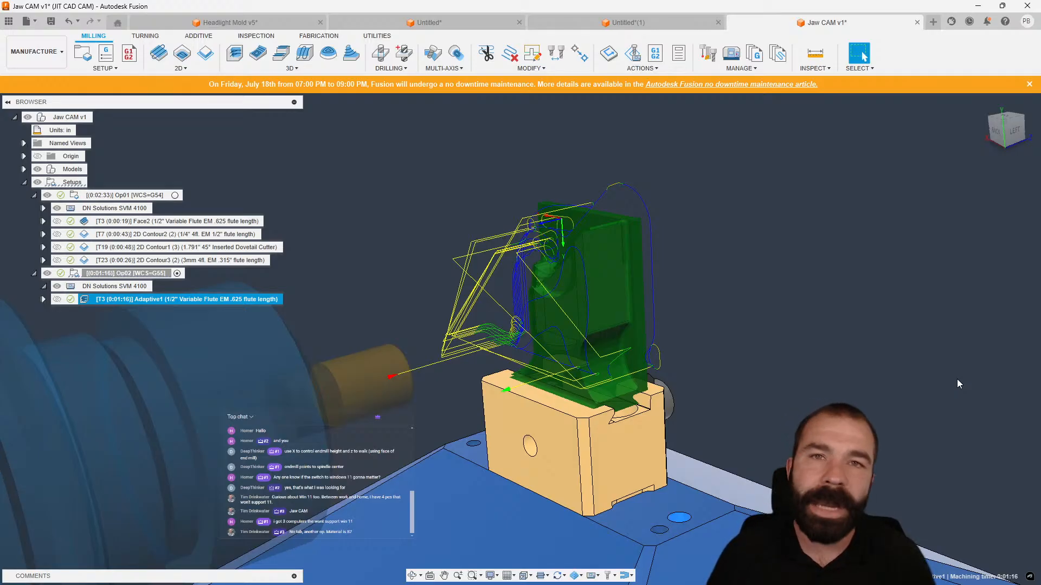
Duplicate Adaptive1 and open the copy for editing.
shift+middle_drag(794, 240, 640, 241)
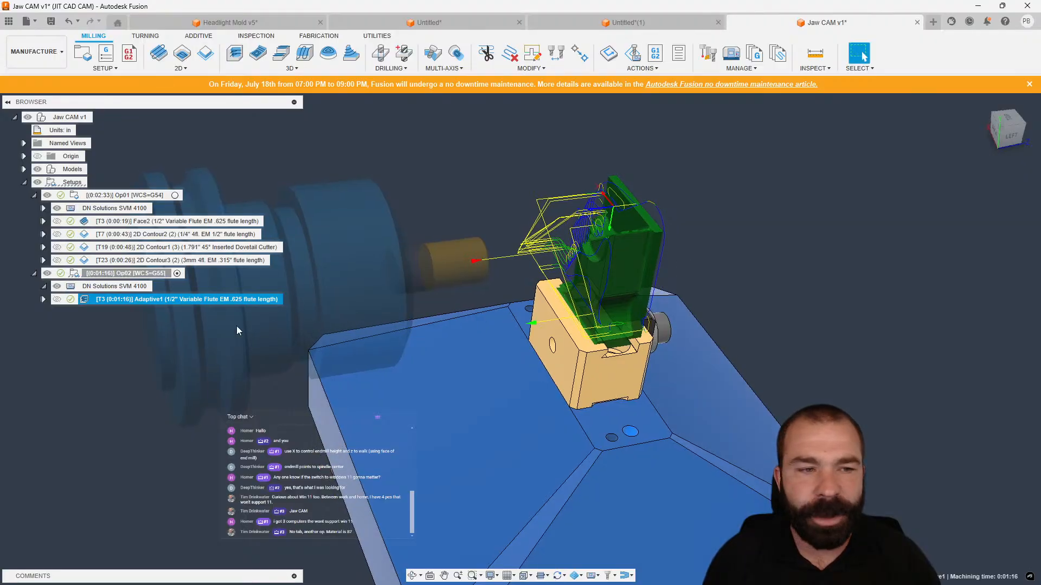
right_click(132, 300)
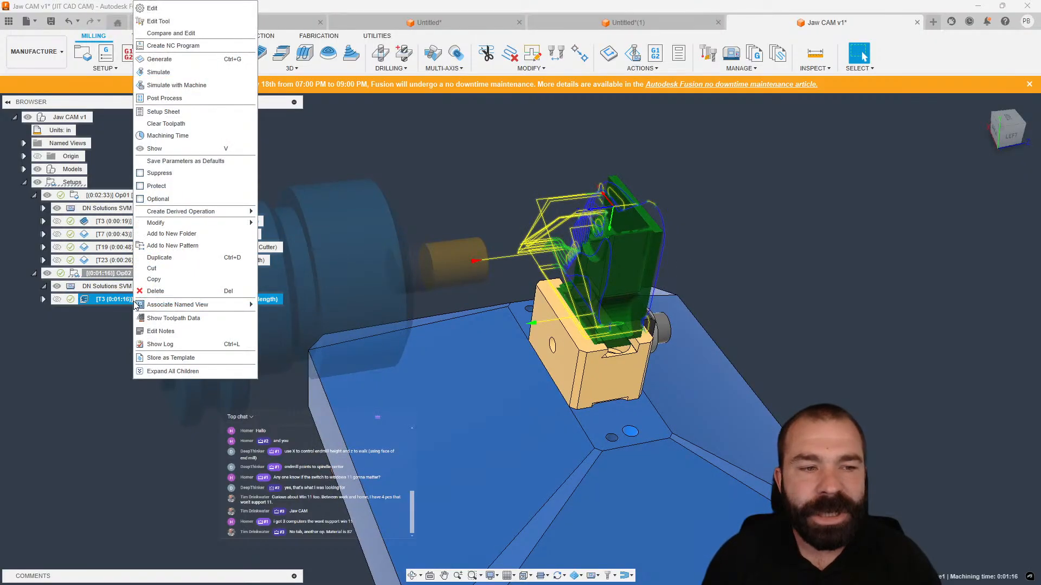
click(172, 258)
double_click(86, 311)
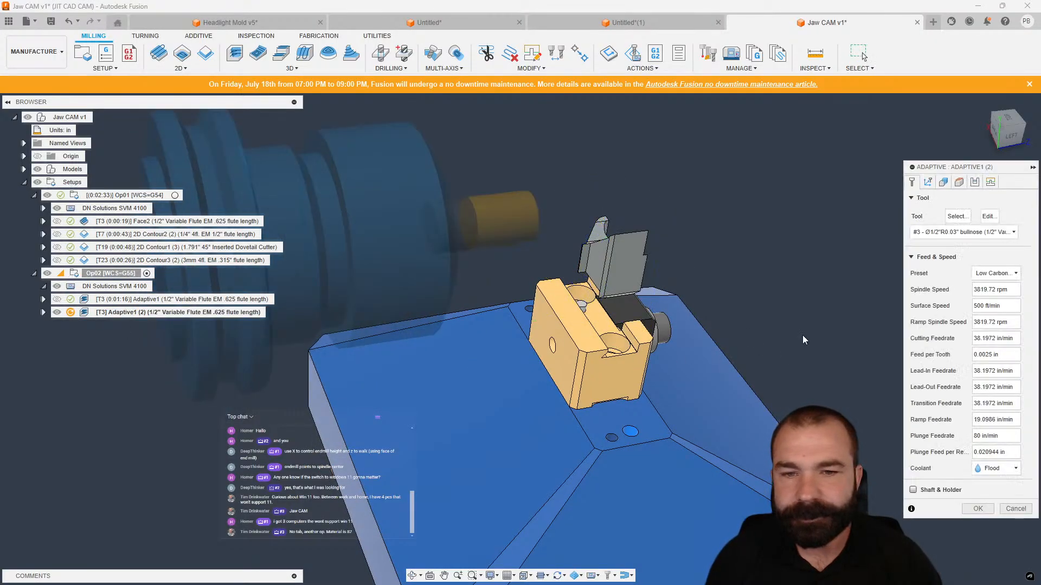
In the copied Adaptive operation, flip the tool orientation's Z axis and confirm.
click(926, 185)
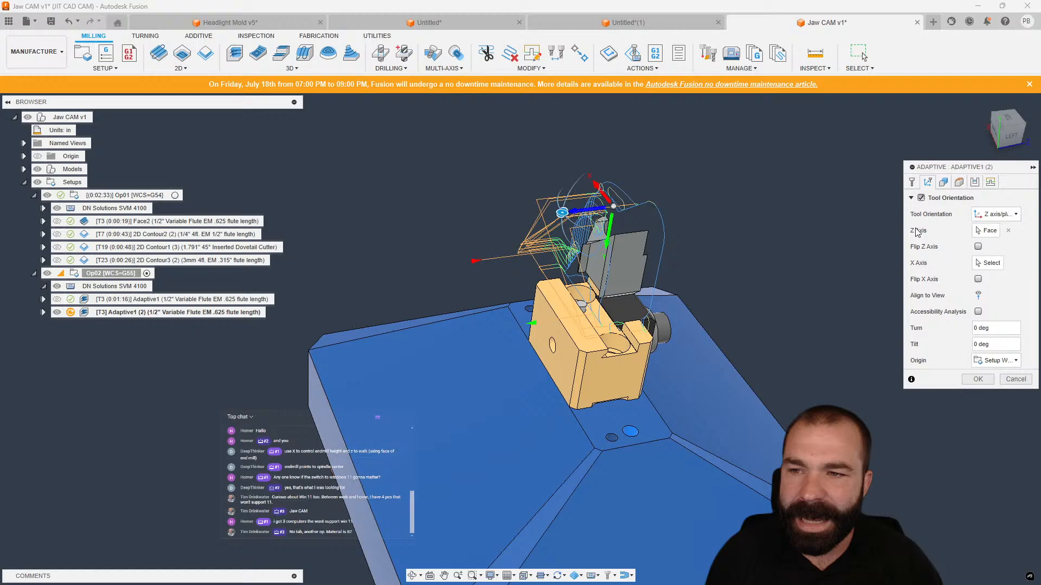
shift+middle_drag(830, 259, 789, 249)
click(978, 247)
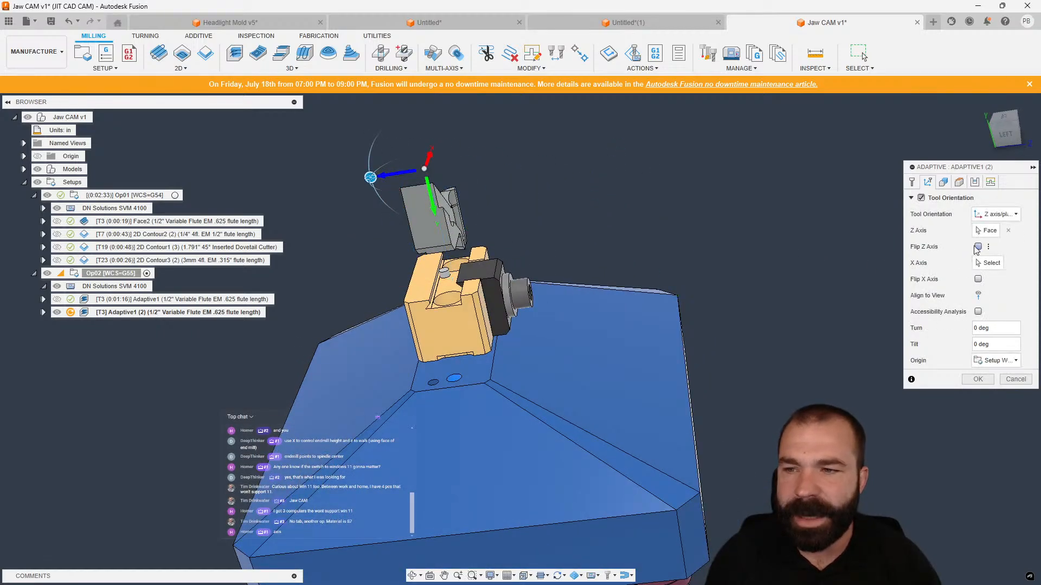
click(969, 380)
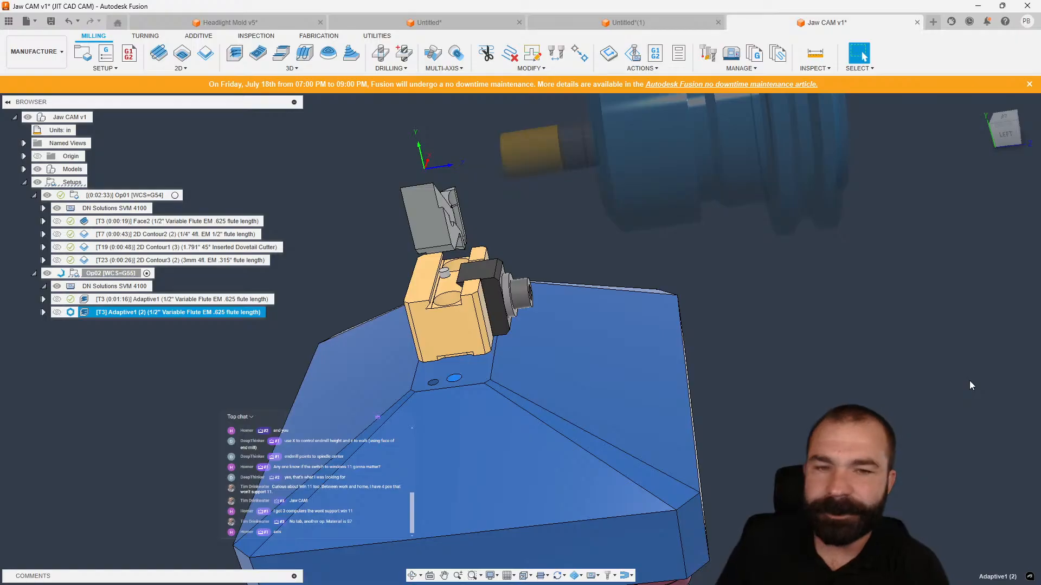
Orbit and zoom around the flipped Adaptive toolpath to examine it on the jaw.
mouse_move(547, 285)
shift+middle_down()
mouse_move(541, 239)
mouse_move(539, 274)
shift+middle_up()
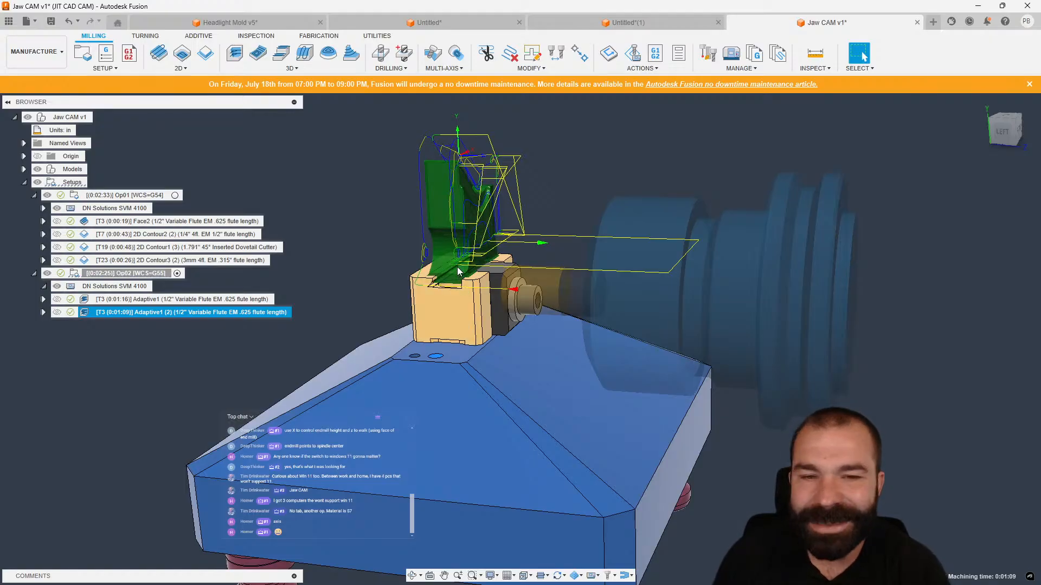
shift+middle_drag(468, 263, 639, 276)
shift+middle_drag(501, 241, 533, 292)
scroll(516, 222, up, 5)
scroll(529, 291, down, 2)
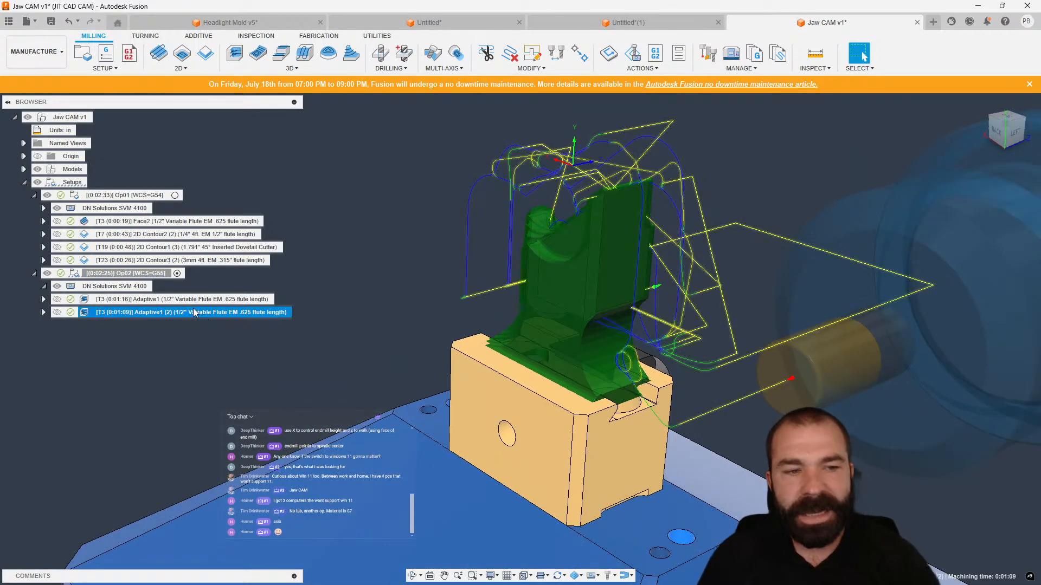
click(198, 340)
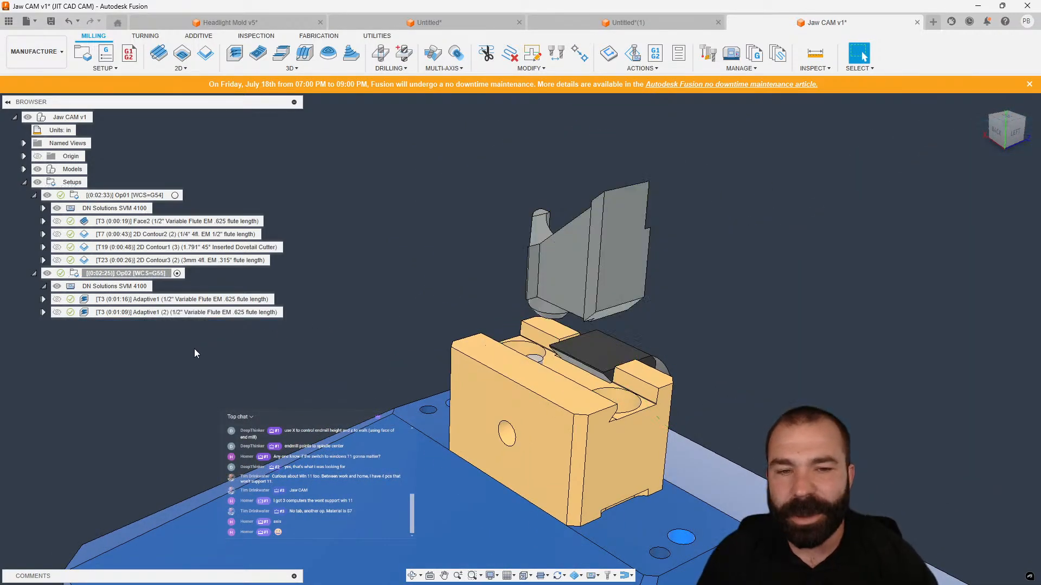
Create a 3D Pocket clearing operation in Op02 using tool #7, the 1/4" 4fl. EM.
click(238, 56)
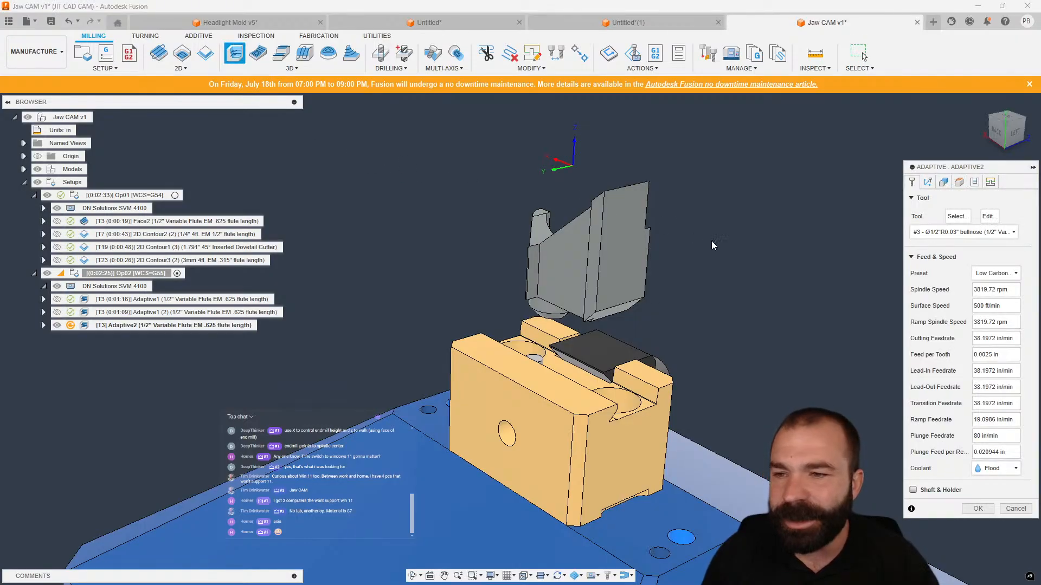
click(1015, 510)
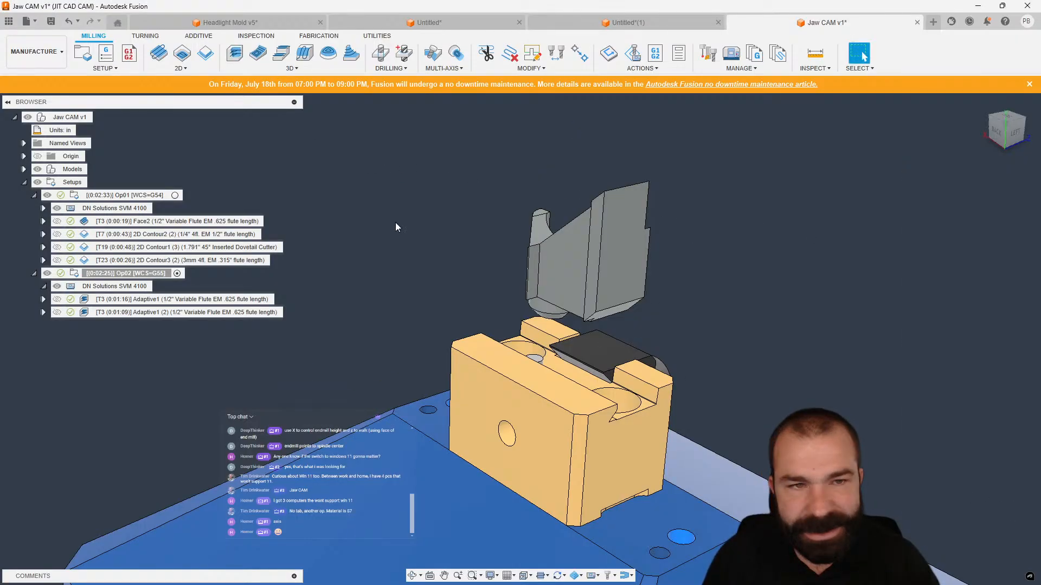
click(248, 68)
click(254, 91)
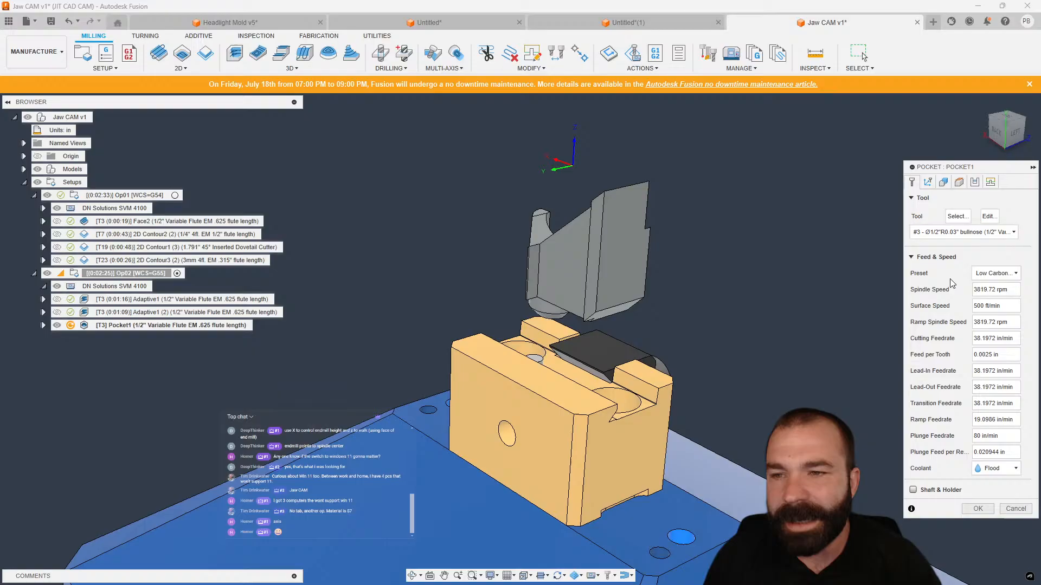
click(957, 232)
click(500, 256)
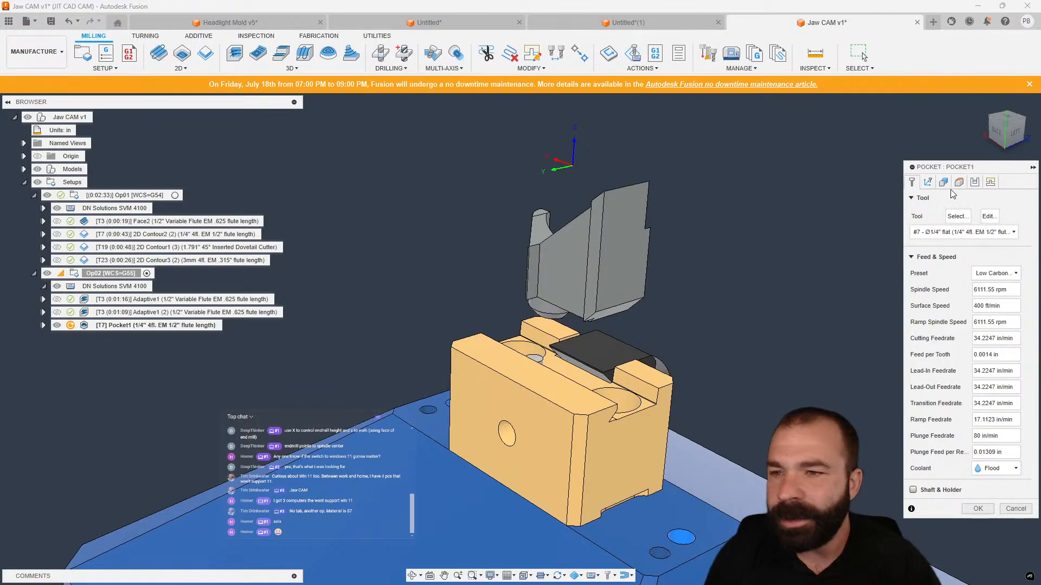
Enable Tool Orientation for Pocket1, set its Z axis to the jaw's face, and confirm.
click(929, 183)
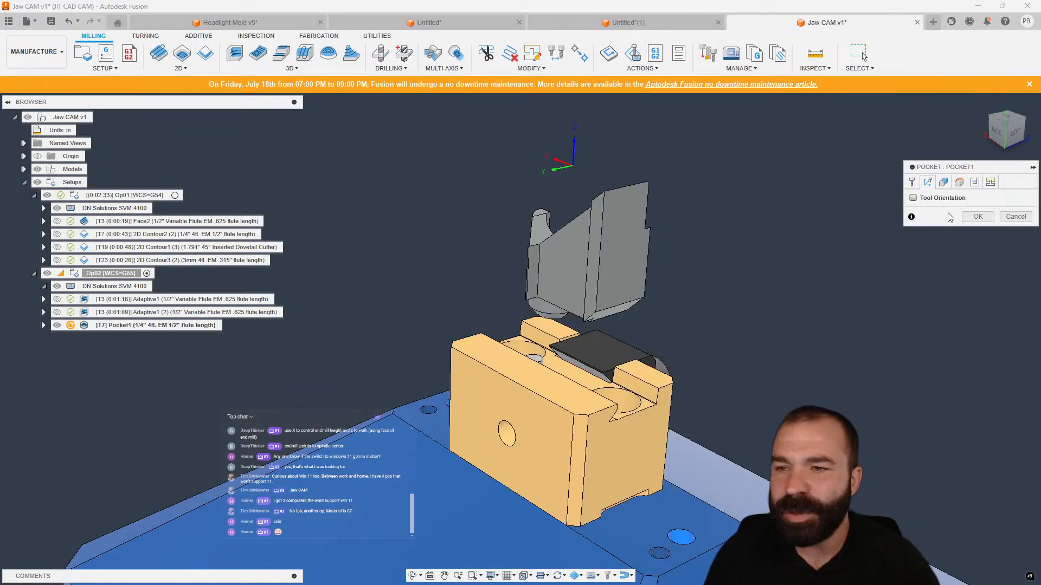
click(921, 198)
click(590, 436)
click(977, 379)
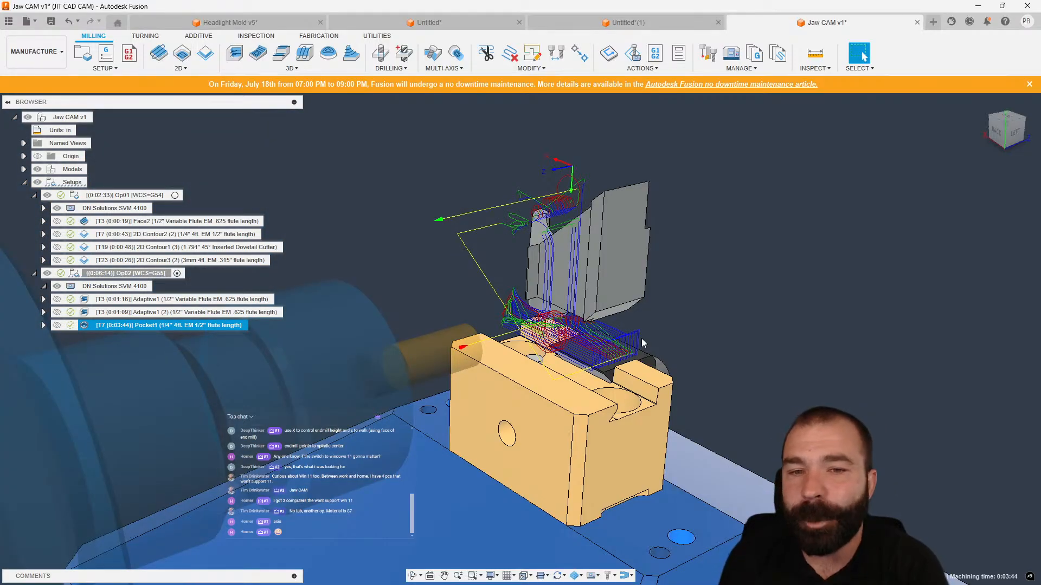
Duplicate Pocket1 and open the copy for editing.
shift+middle_drag(643, 343, 759, 363)
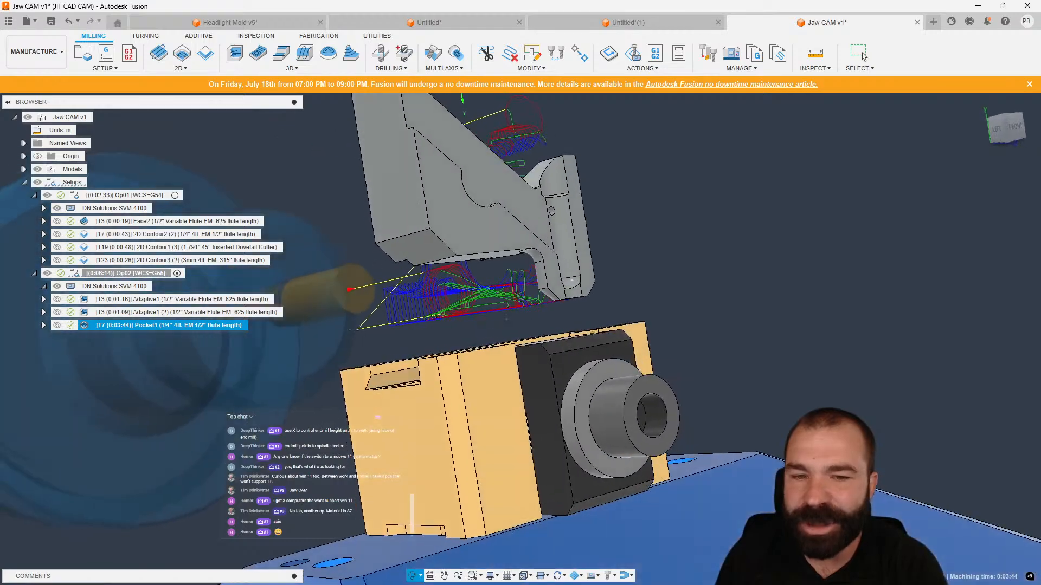
shift+middle_drag(506, 319, 695, 309)
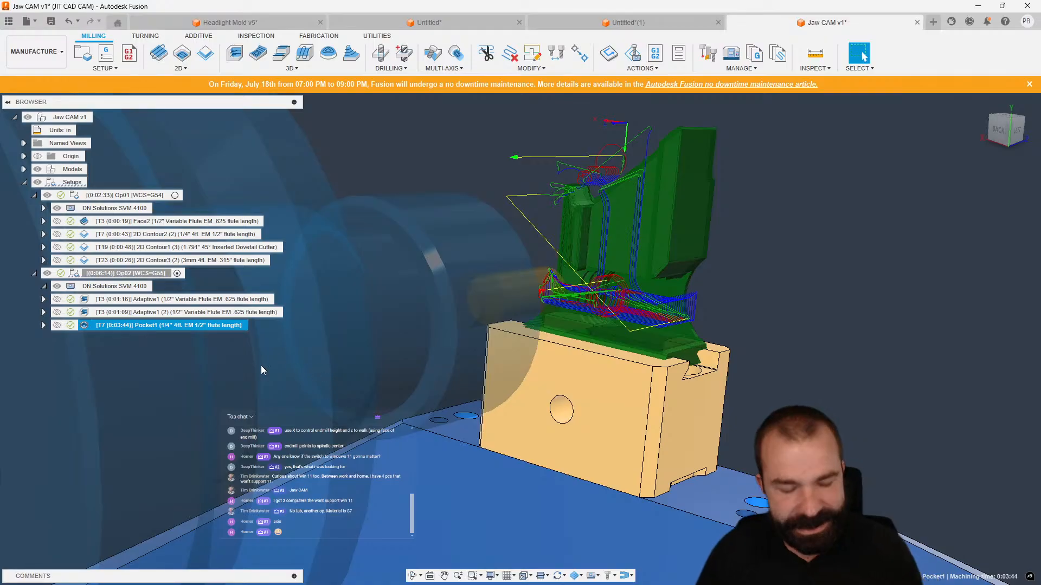
key(ctrl+v)
double_click(87, 339)
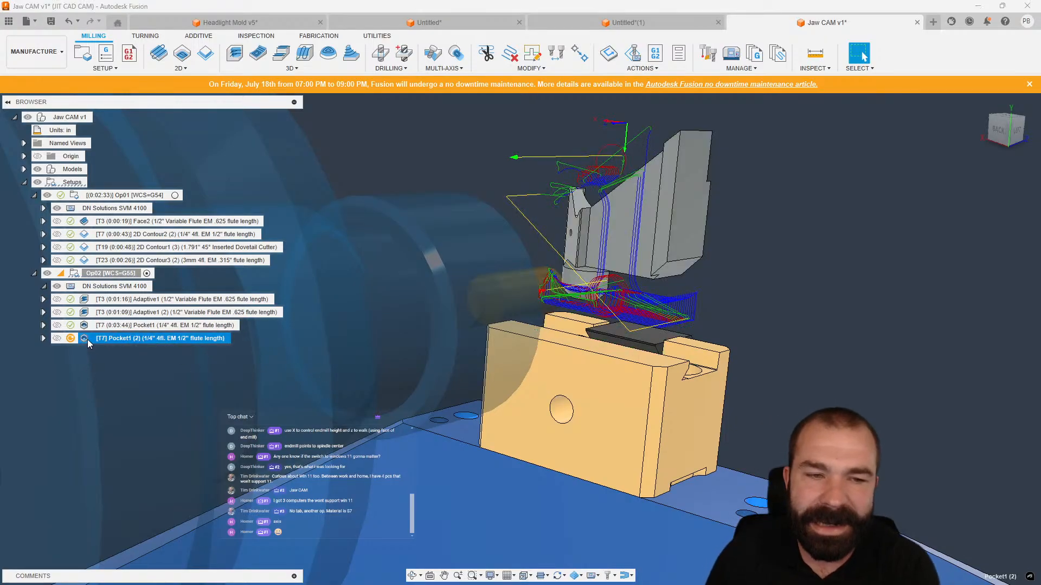
In the copied Pocket operation, flip the tool orientation's Z axis and confirm.
click(928, 182)
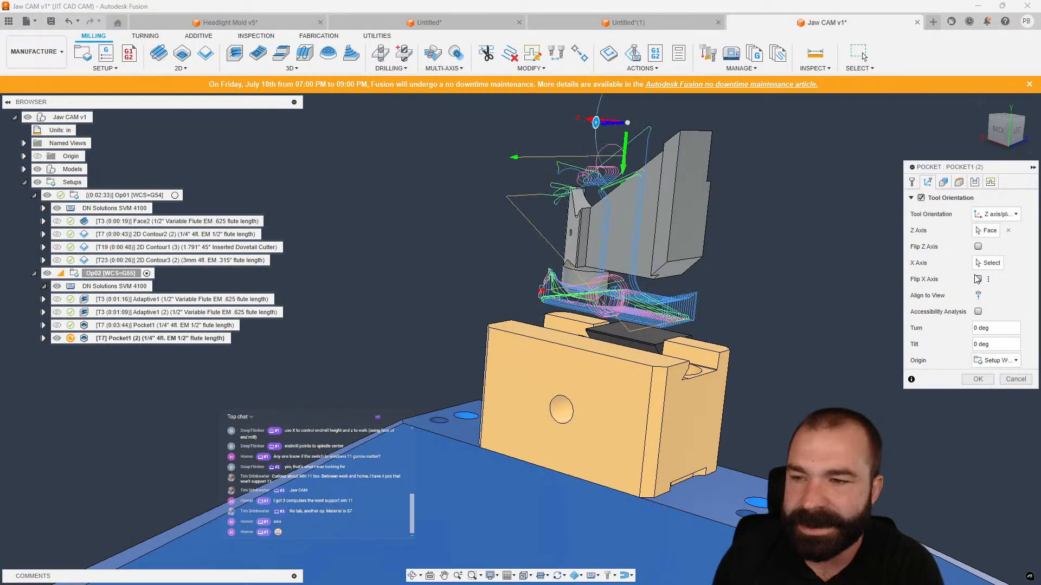
click(978, 247)
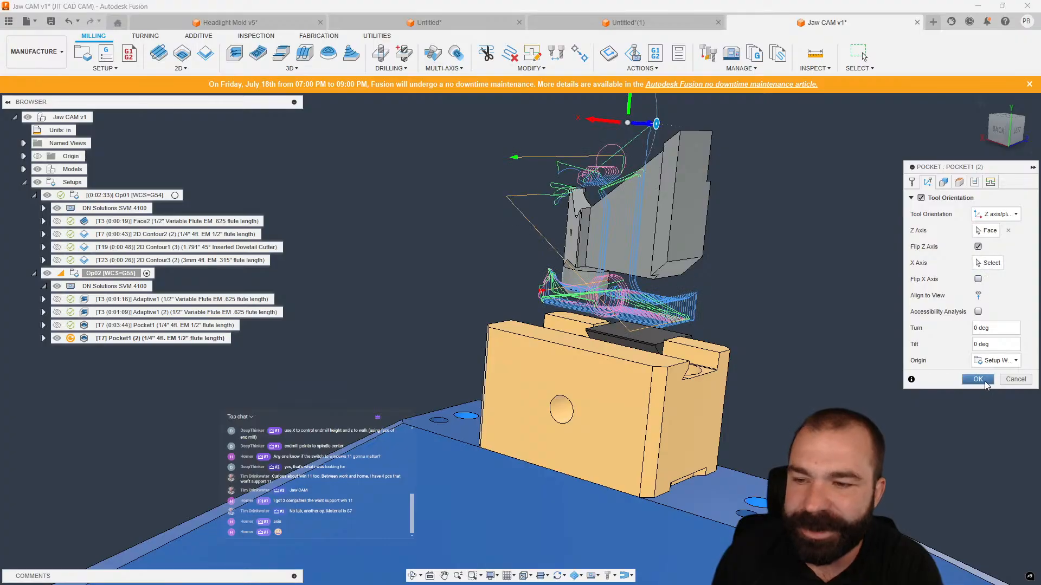
click(978, 379)
Switch to the Design workspace, show the dovetailed stock and show all its components.
shift+middle_drag(935, 384, 860, 381)
scroll(352, 342, down, 3)
scroll(524, 352, up, 2)
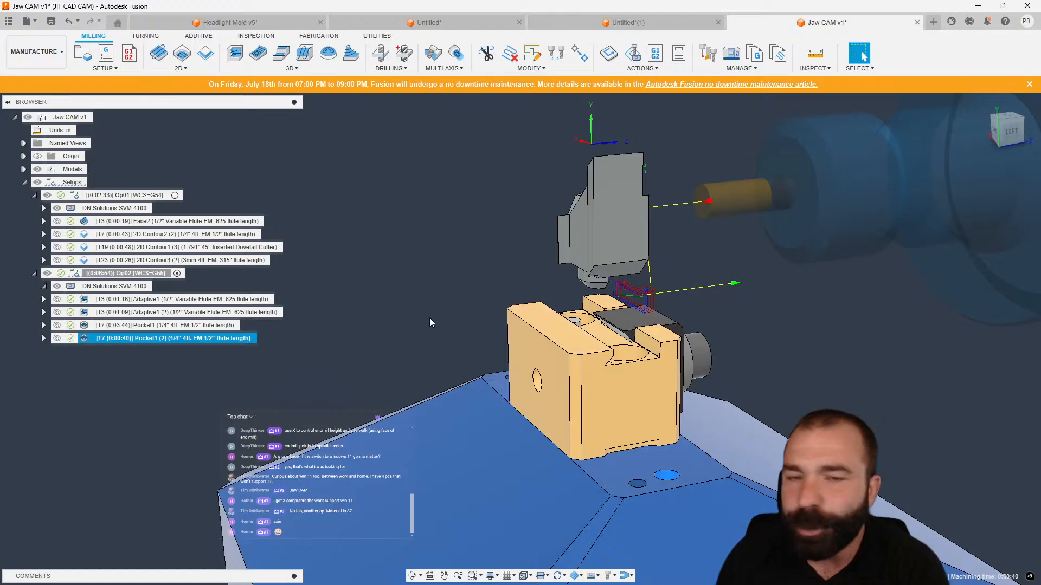
mouse_move(457, 338)
shift+middle_down()
mouse_move(426, 346)
mouse_move(404, 335)
mouse_move(448, 325)
mouse_move(489, 335)
shift+middle_up()
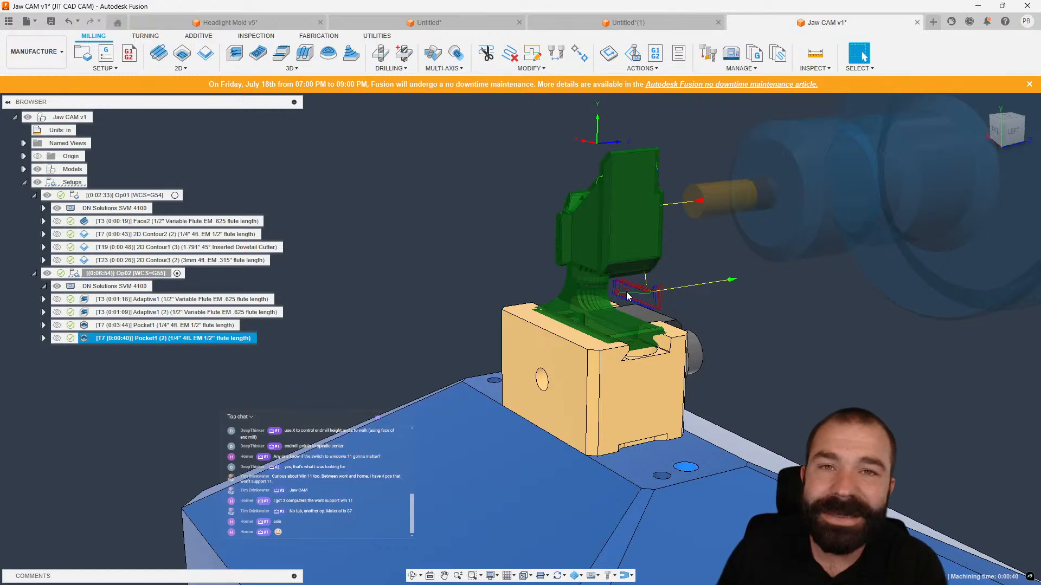
click(44, 61)
click(50, 79)
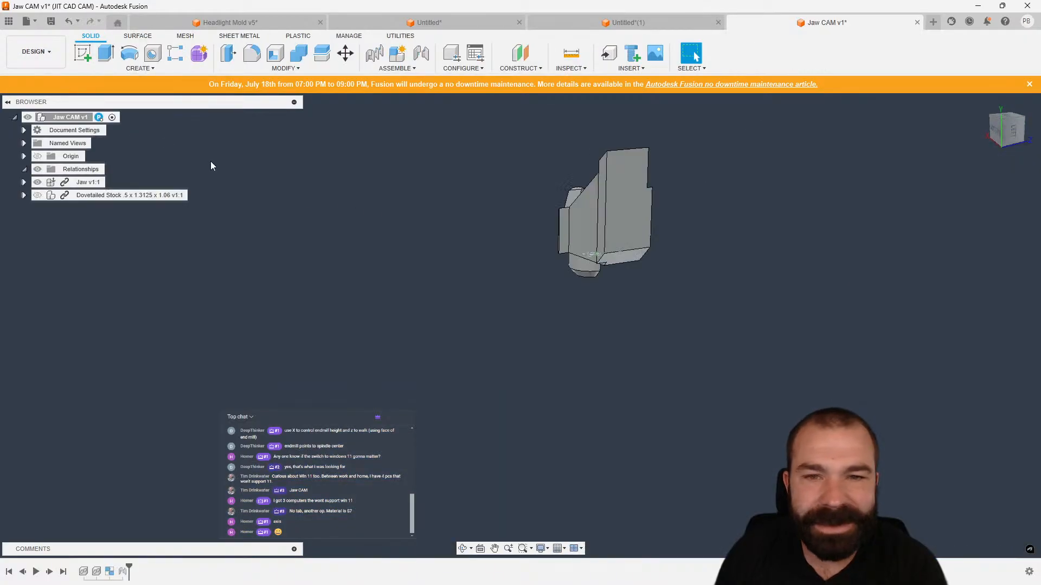
click(37, 195)
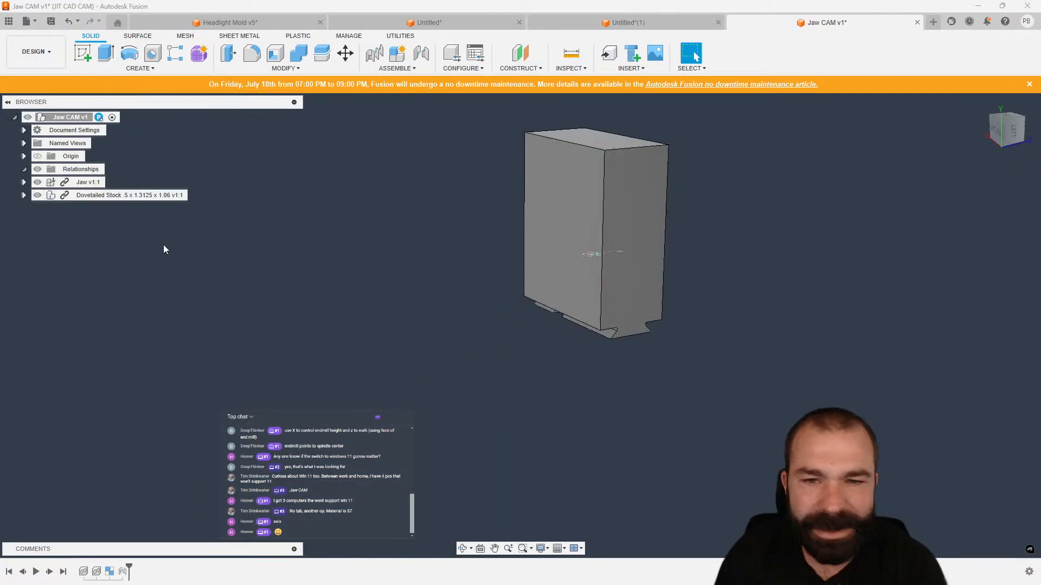
click(24, 195)
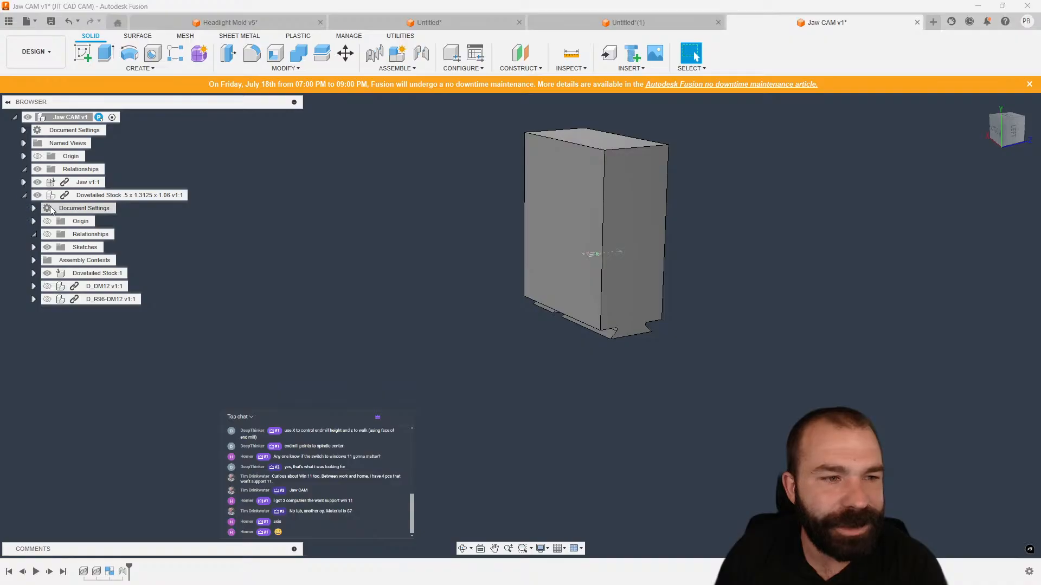
right_click(95, 197)
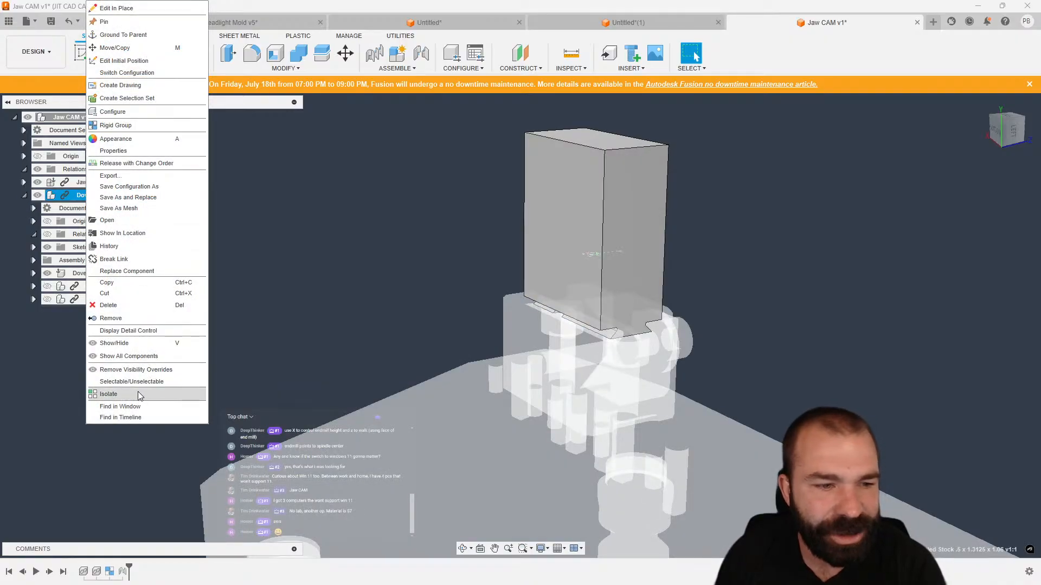
click(142, 357)
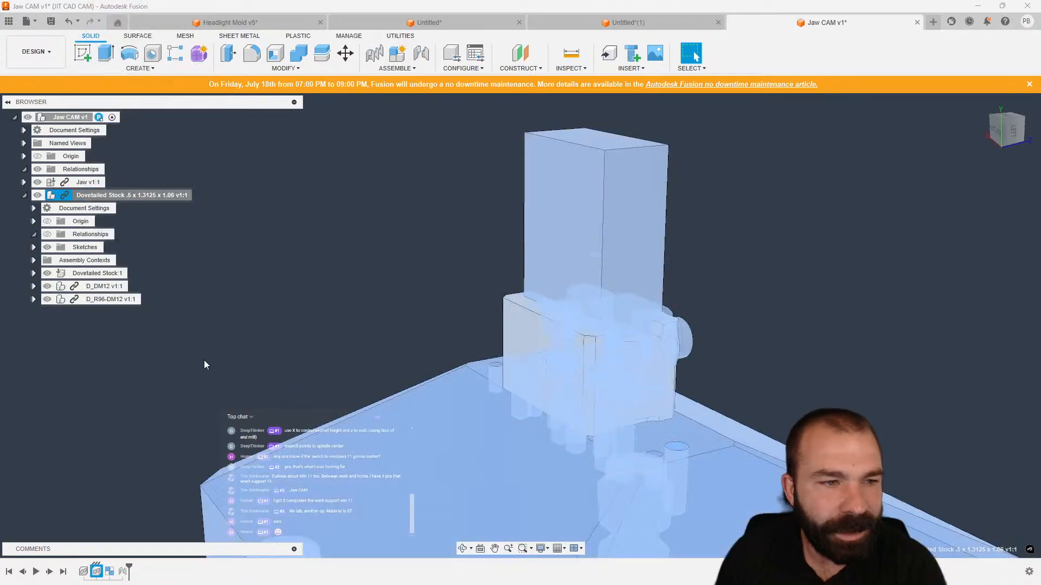
Hide the Dovetailed Stock body so only the jaw part shows above the vise.
scroll(369, 255, down, 2)
shift+middle_drag(369, 255, 367, 263)
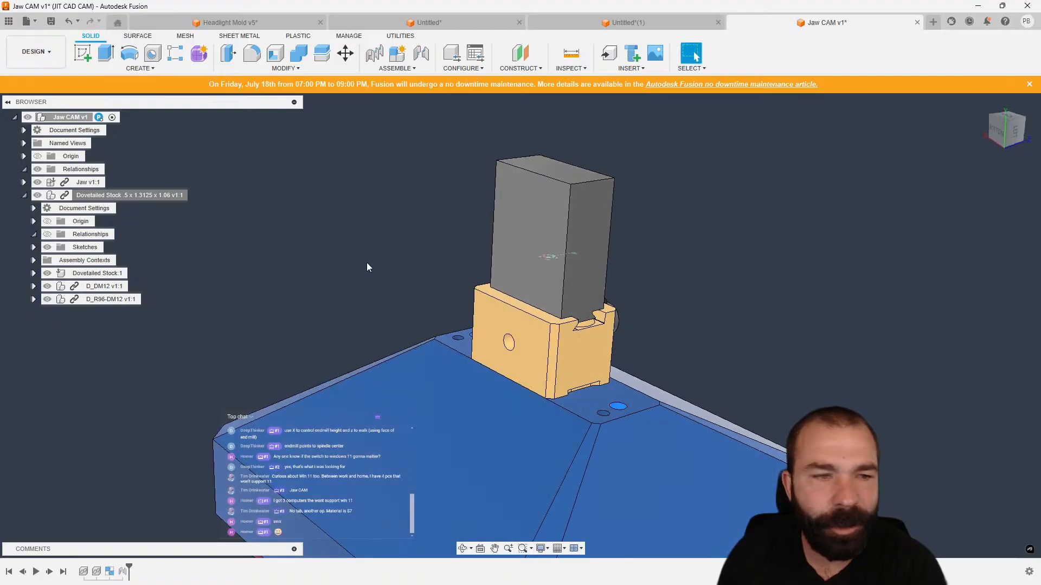
click(528, 245)
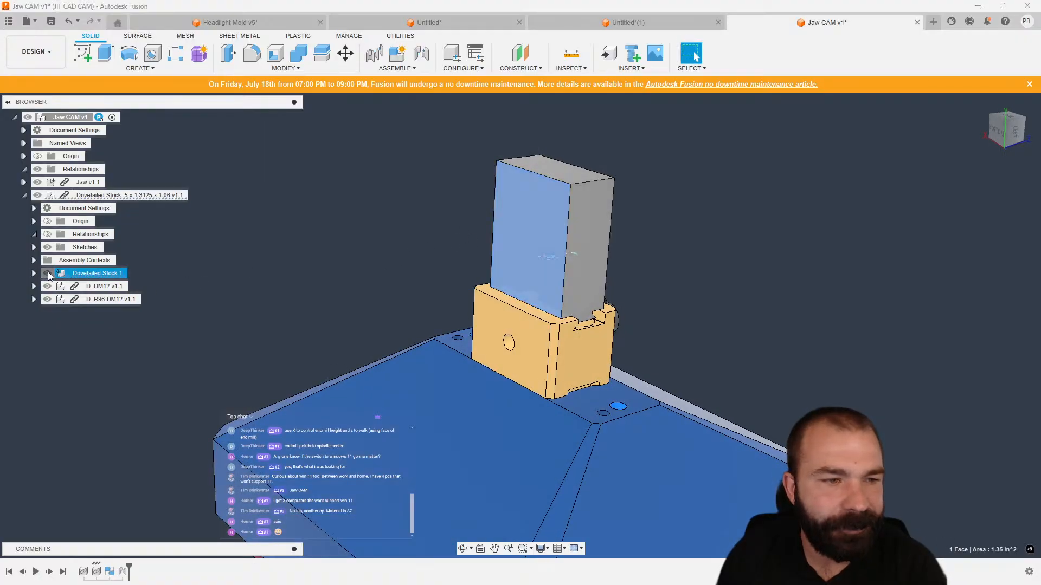
key(v)
shift+middle_drag(323, 269, 331, 265)
shift+middle_drag(397, 234, 422, 234)
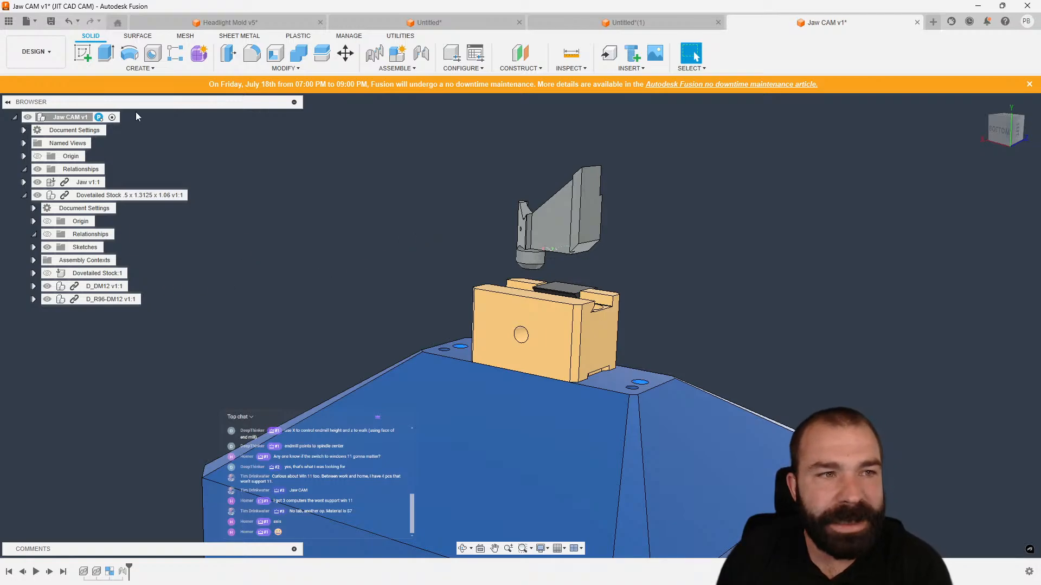
Sketch a rectangle about 3.44 in by 1.87 in around the jaw part on the vise face.
click(76, 57)
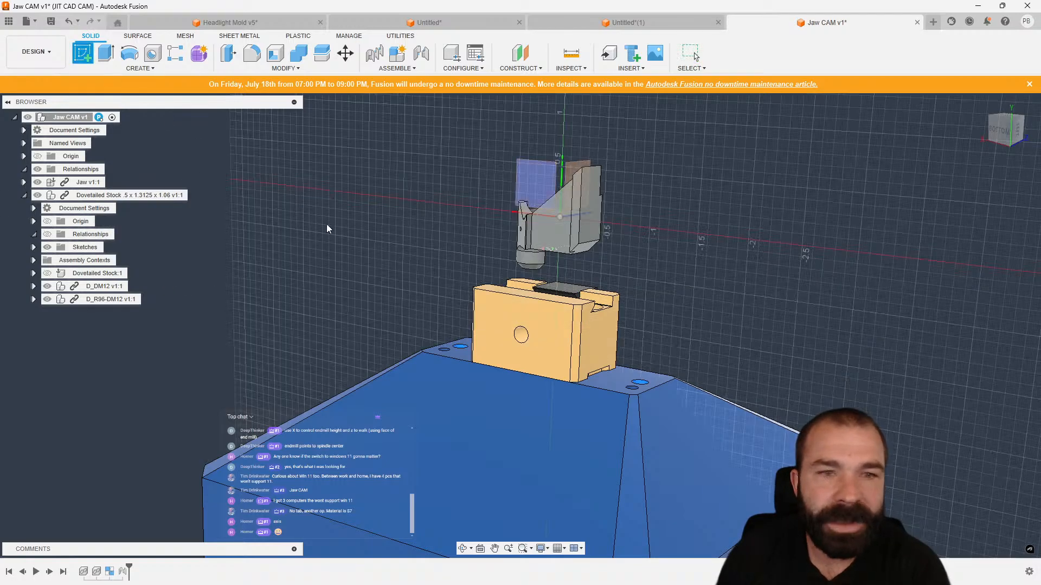
click(536, 312)
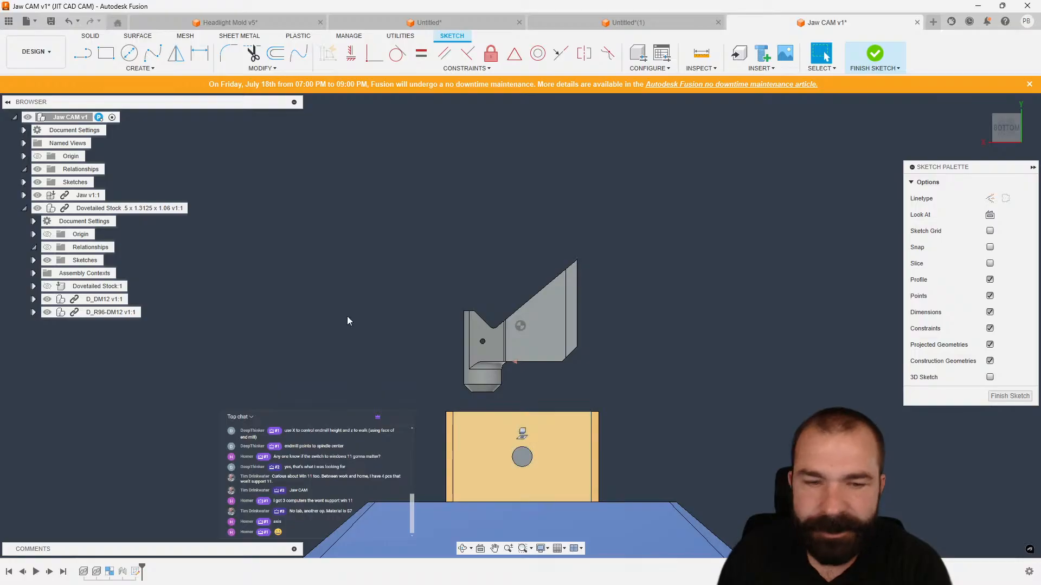
click(104, 54)
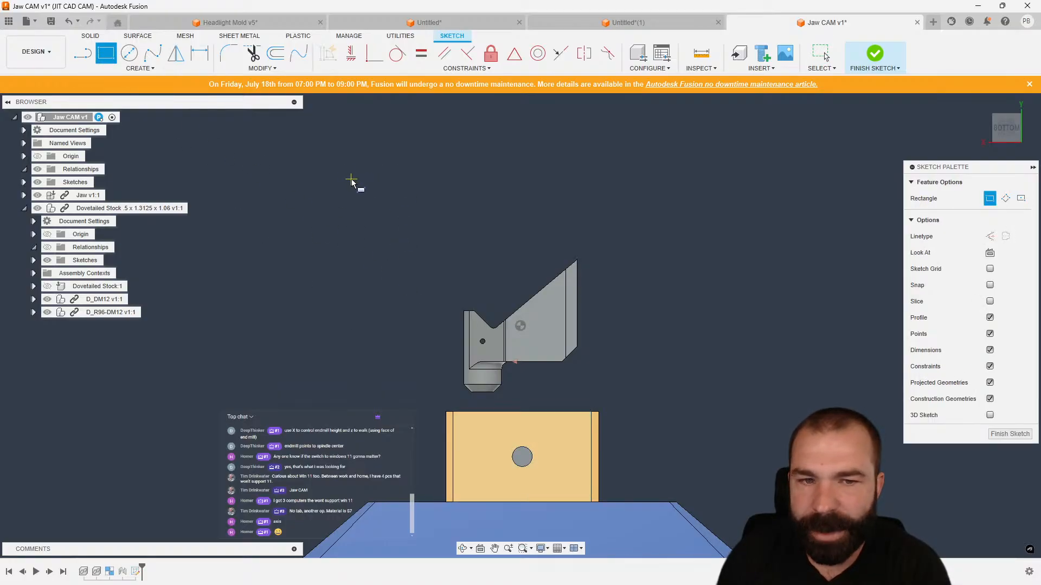
click(339, 157)
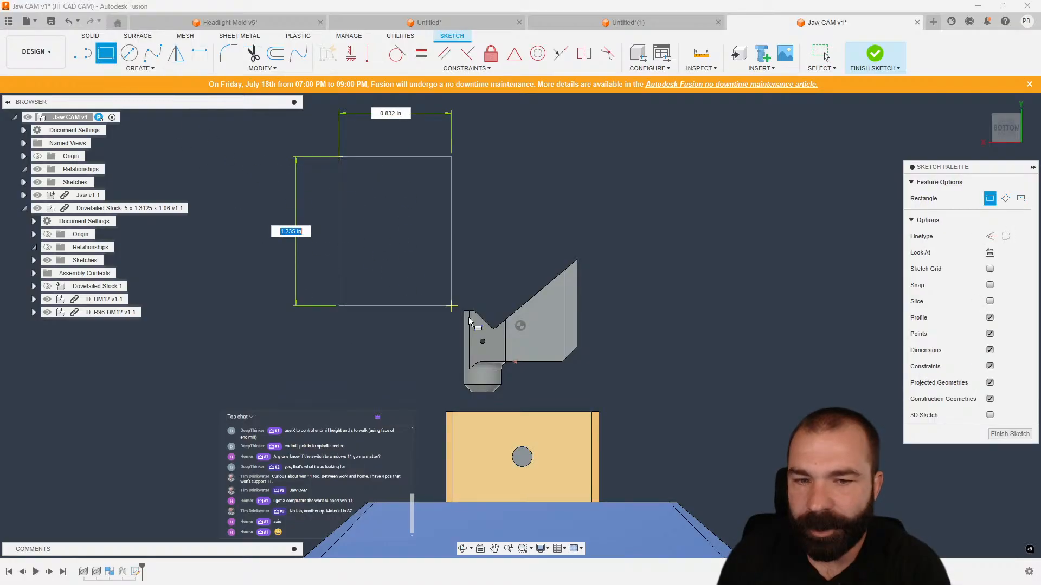
click(757, 384)
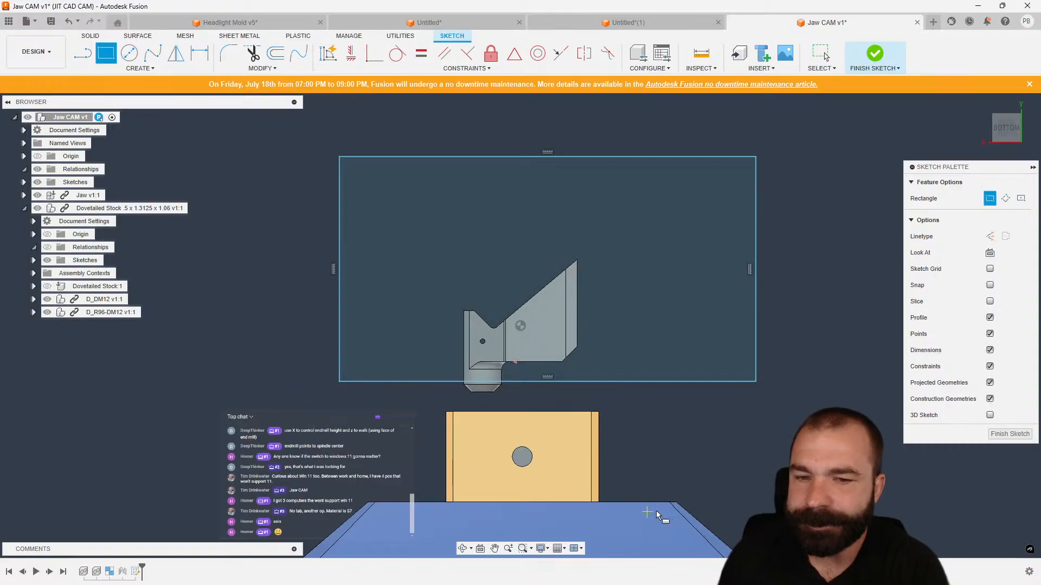
Finish the sketch and switch back to the Manufacture workspace.
click(1003, 436)
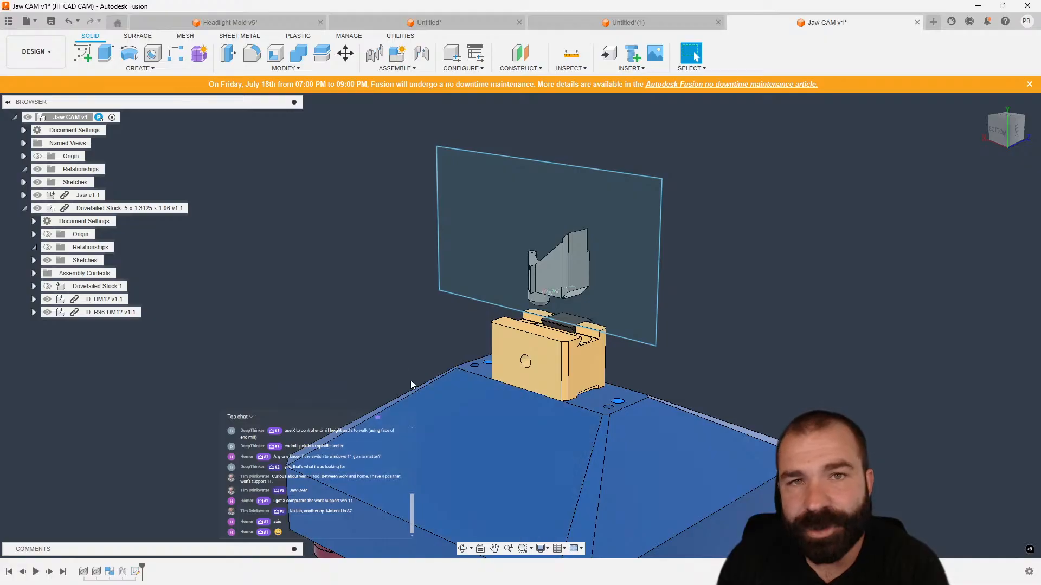
click(33, 52)
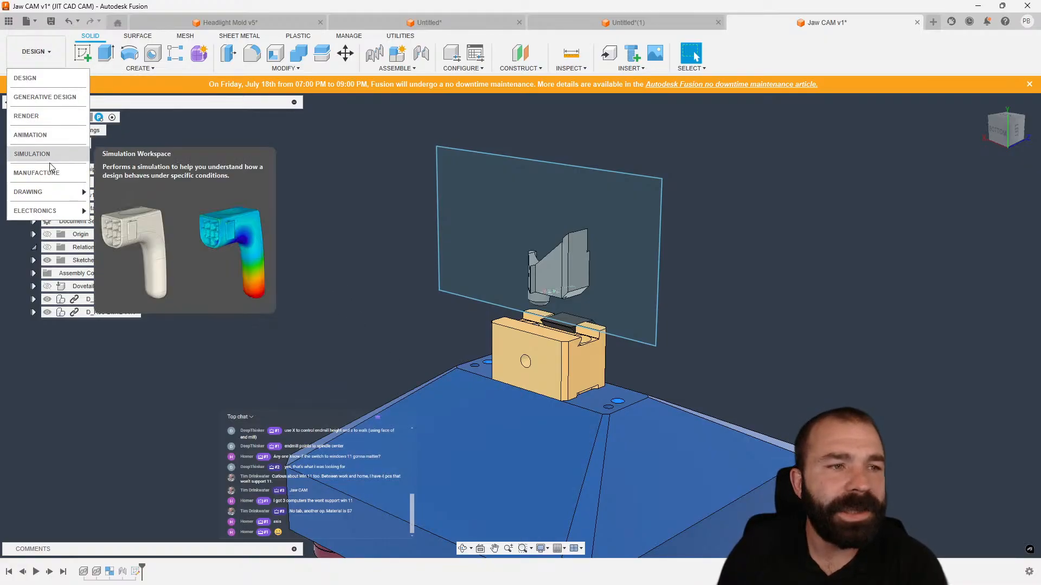
click(38, 173)
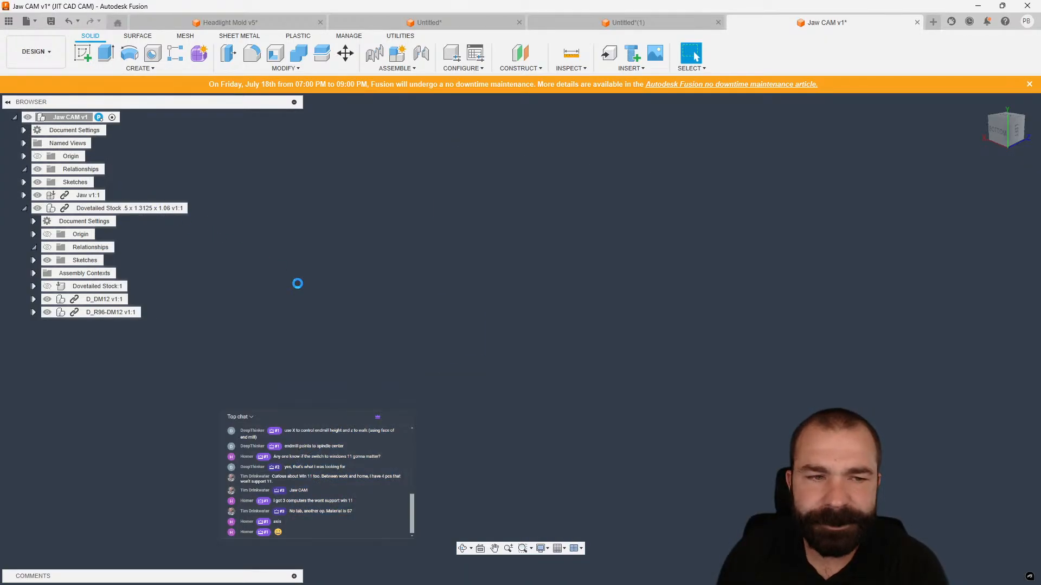
Edit Pocket1 to use the sketched rectangle as a Selection machining boundary with the tool kept inside the boundary.
click(87, 325)
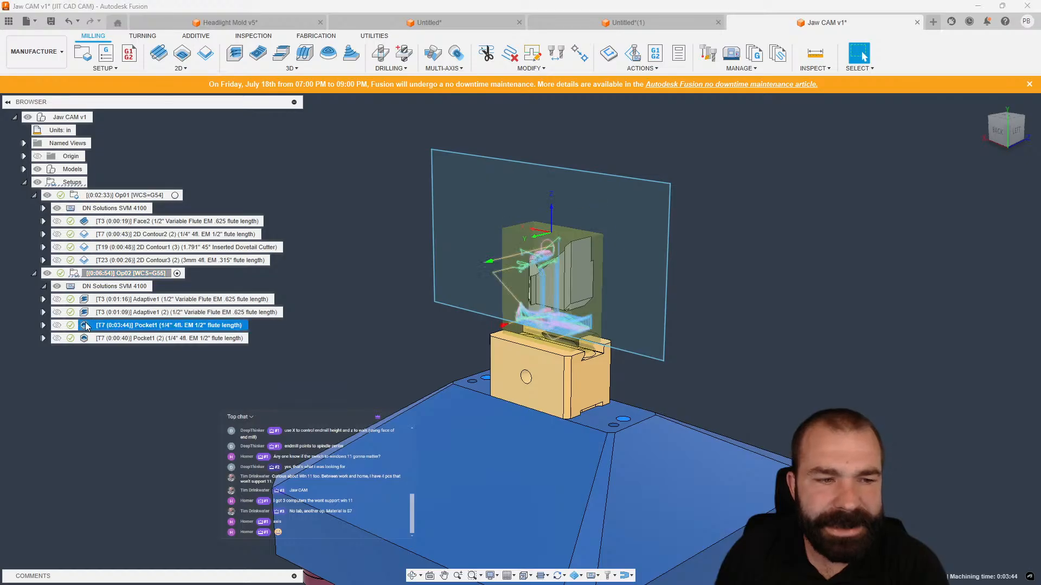
double_click(86, 325)
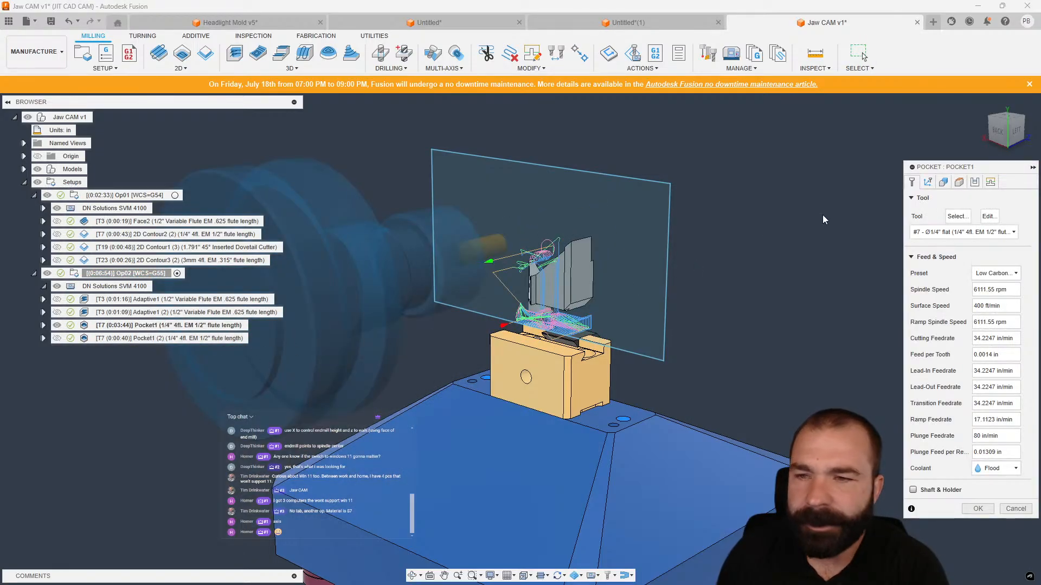
click(943, 186)
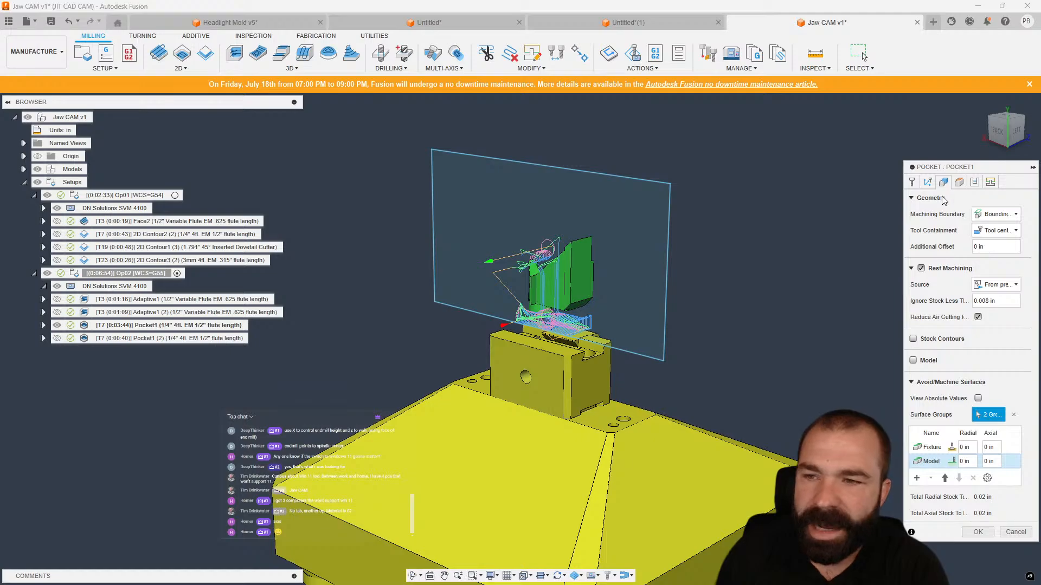
click(995, 220)
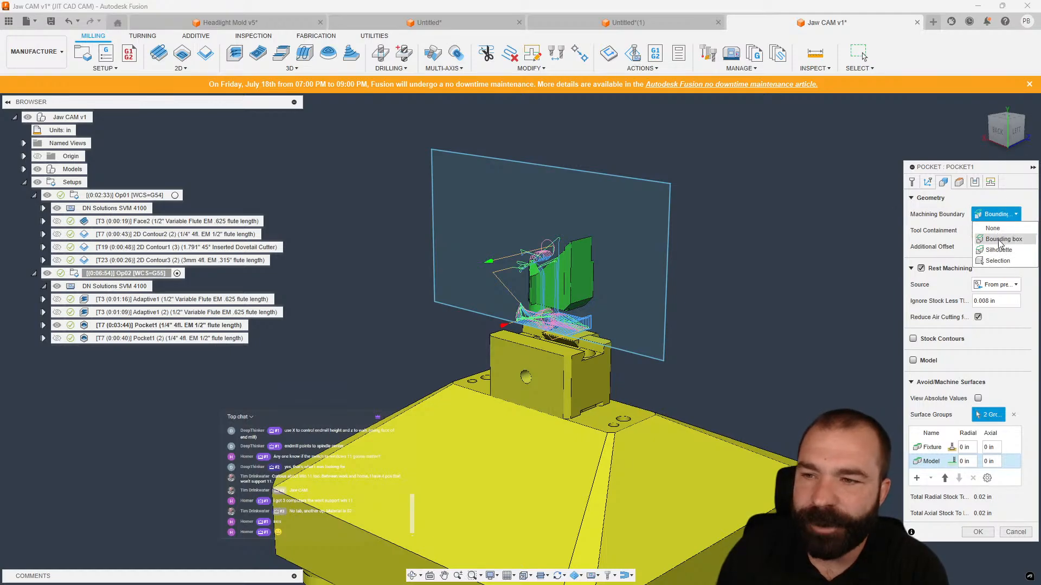
click(1003, 263)
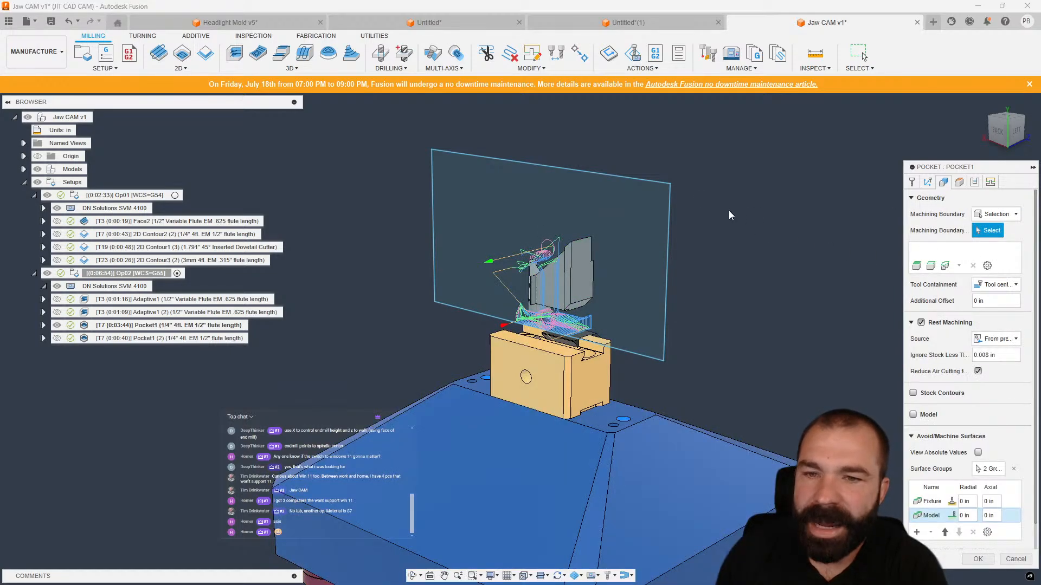
click(671, 205)
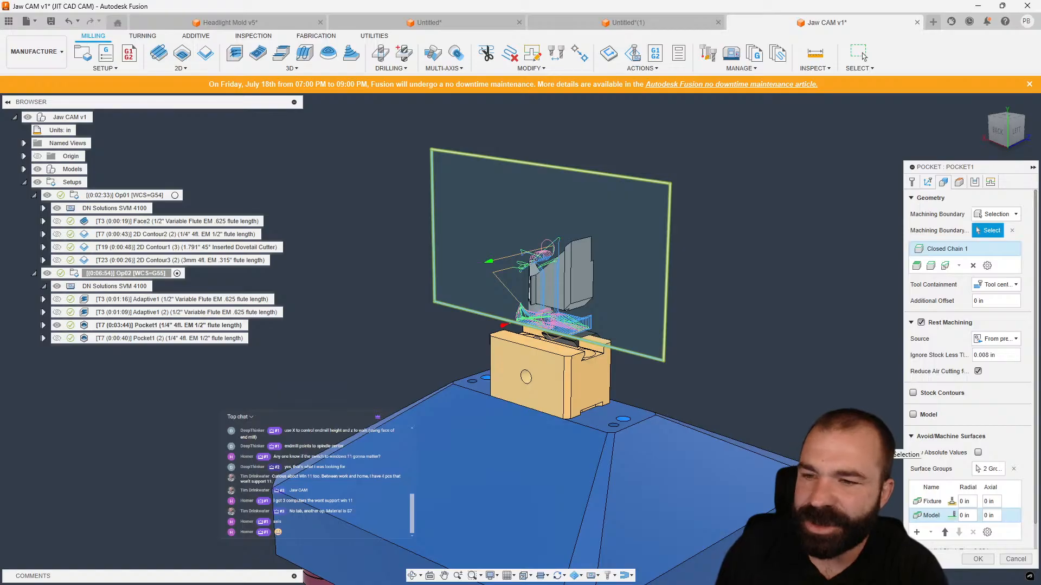
click(989, 142)
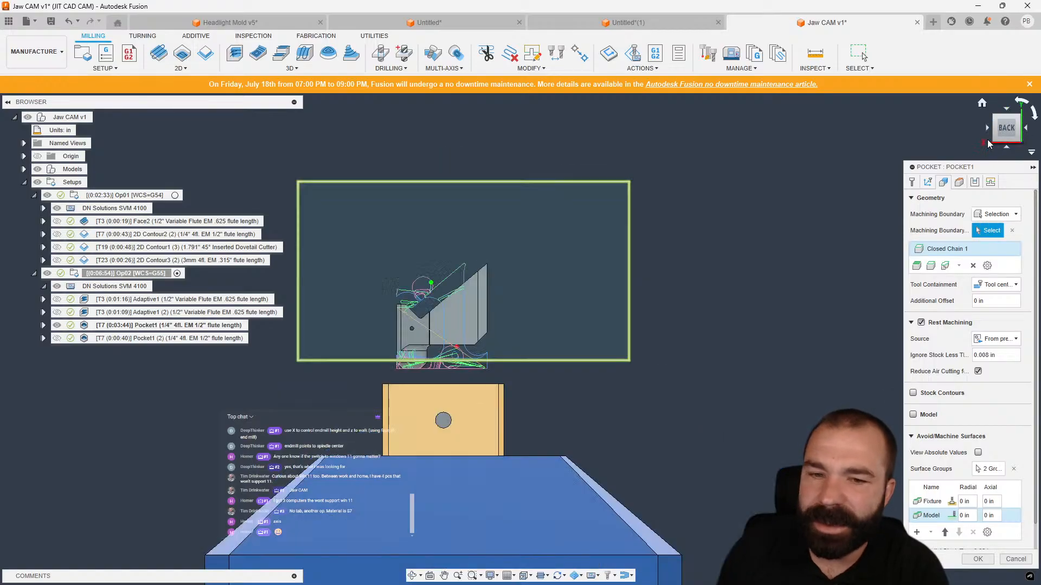
click(997, 285)
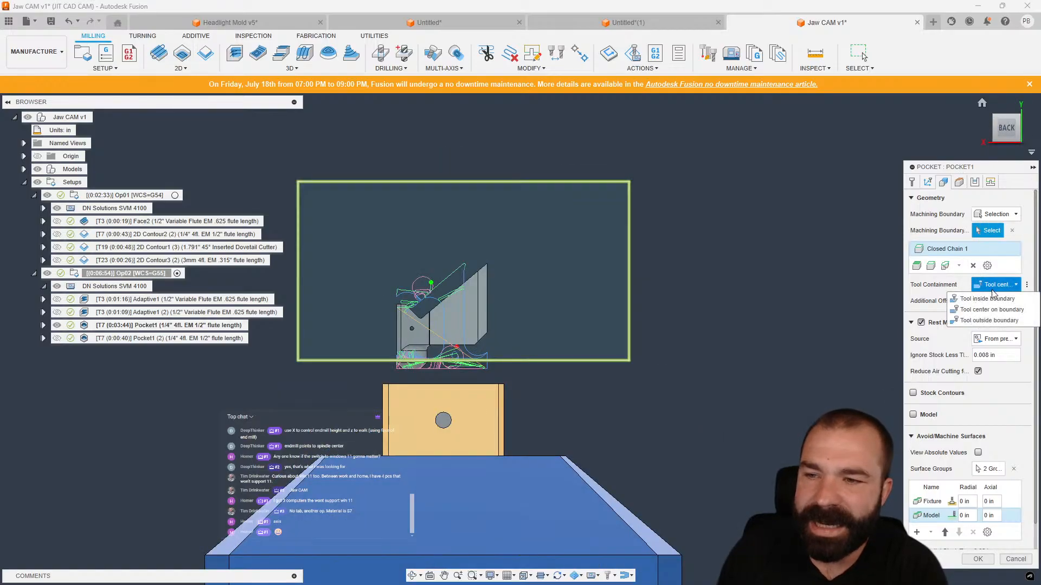
click(987, 299)
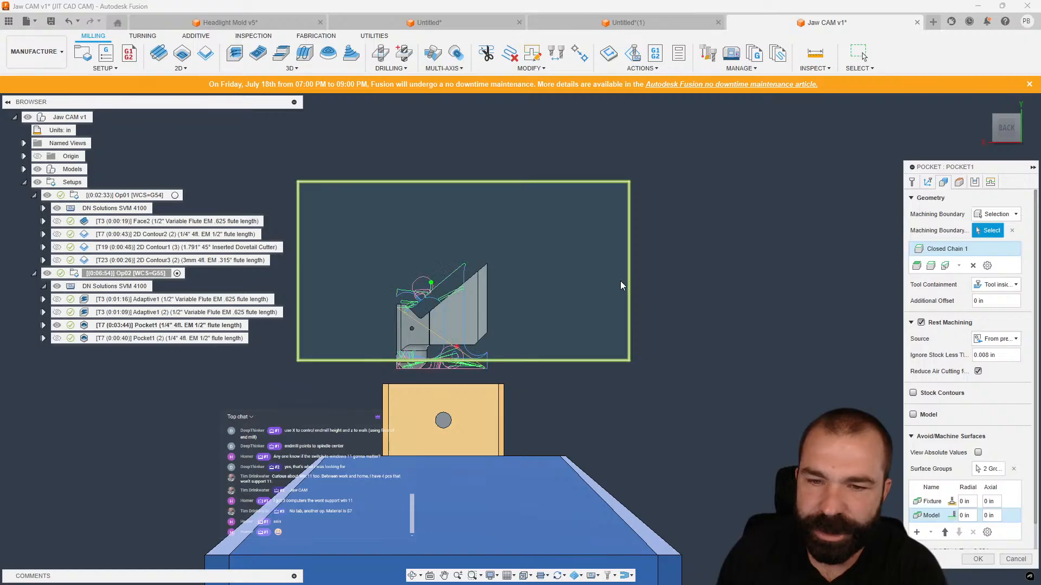
Toggle Stock Contours on and off again and accept the edited Pocket1 operation.
scroll(757, 307, down, 1)
scroll(758, 308, down, 1)
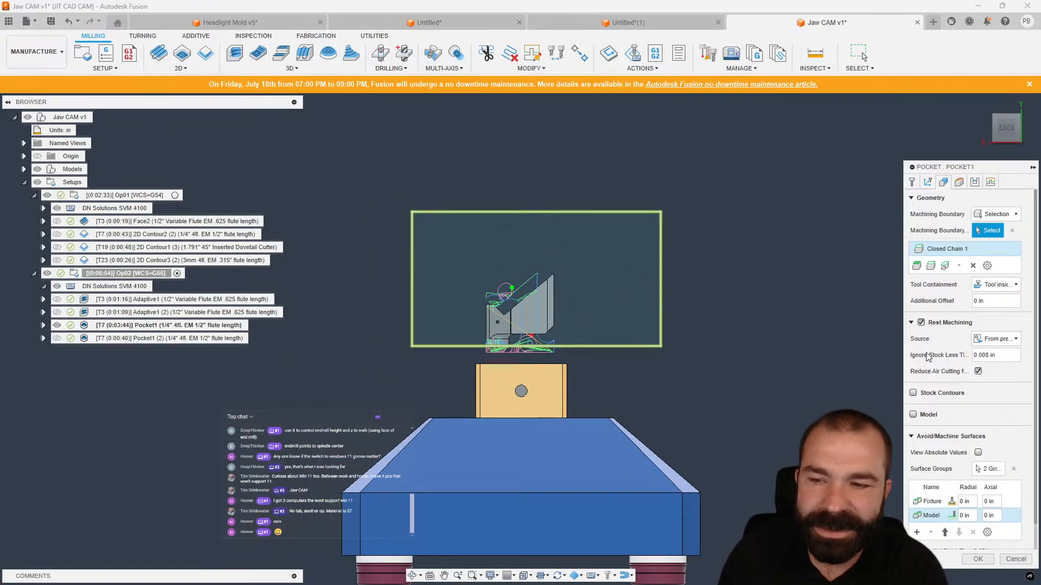
click(914, 396)
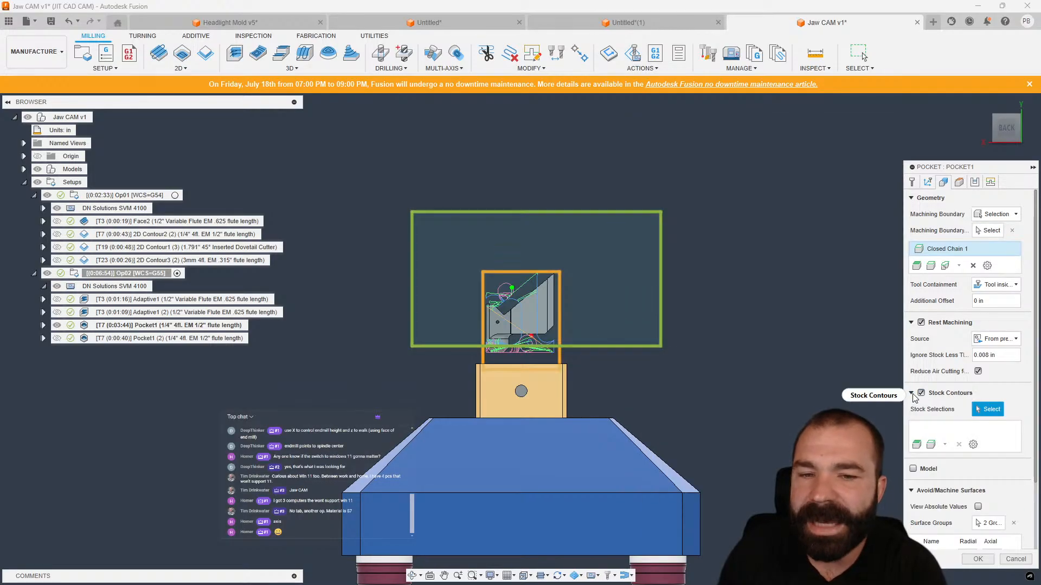
mouse_move(915, 397)
scroll(496, 312, up, 5)
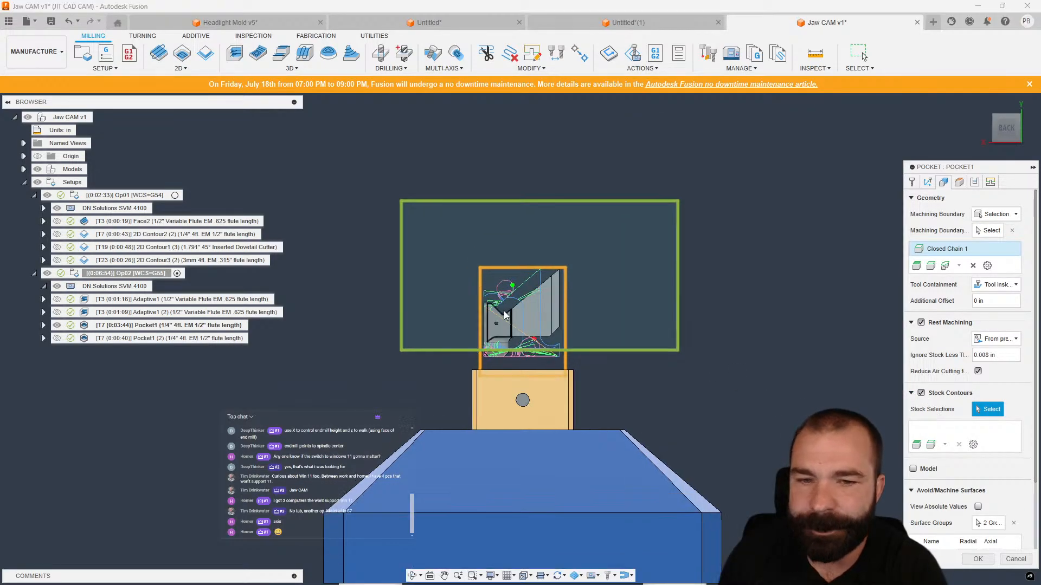
scroll(665, 248, down, 3)
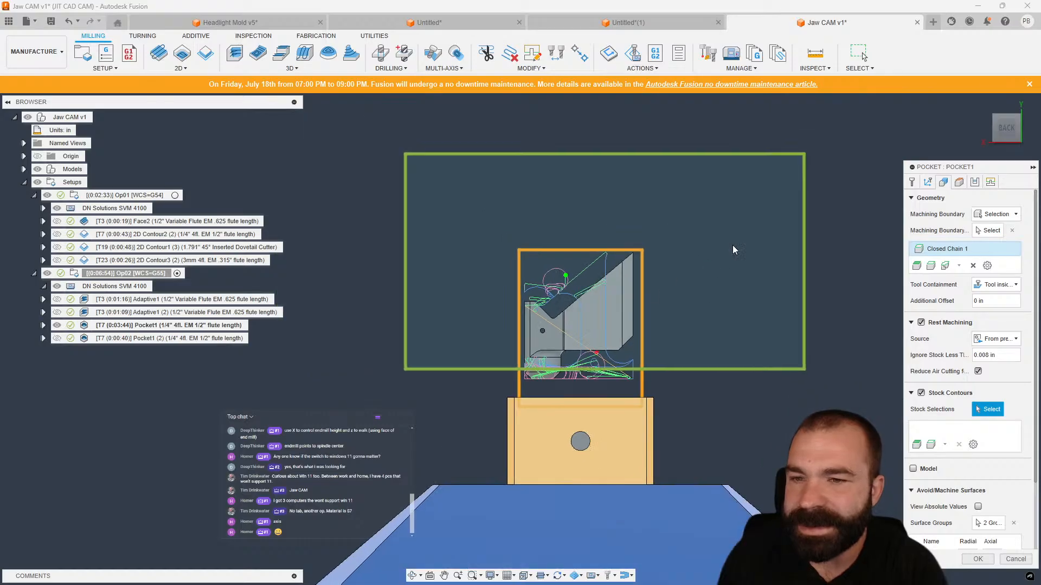
scroll(638, 354, up, 2)
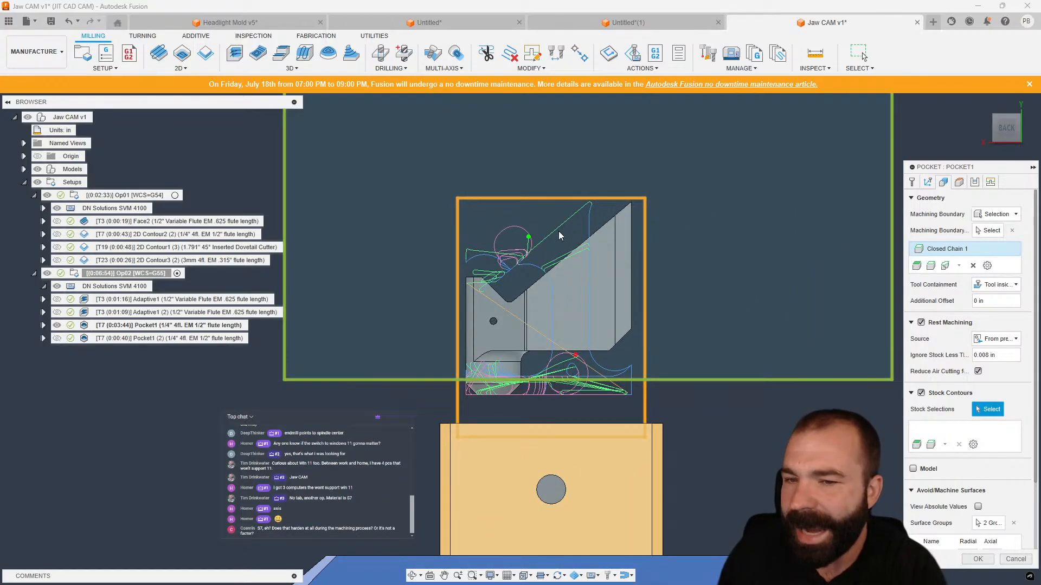
click(921, 393)
scroll(771, 452, down, 2)
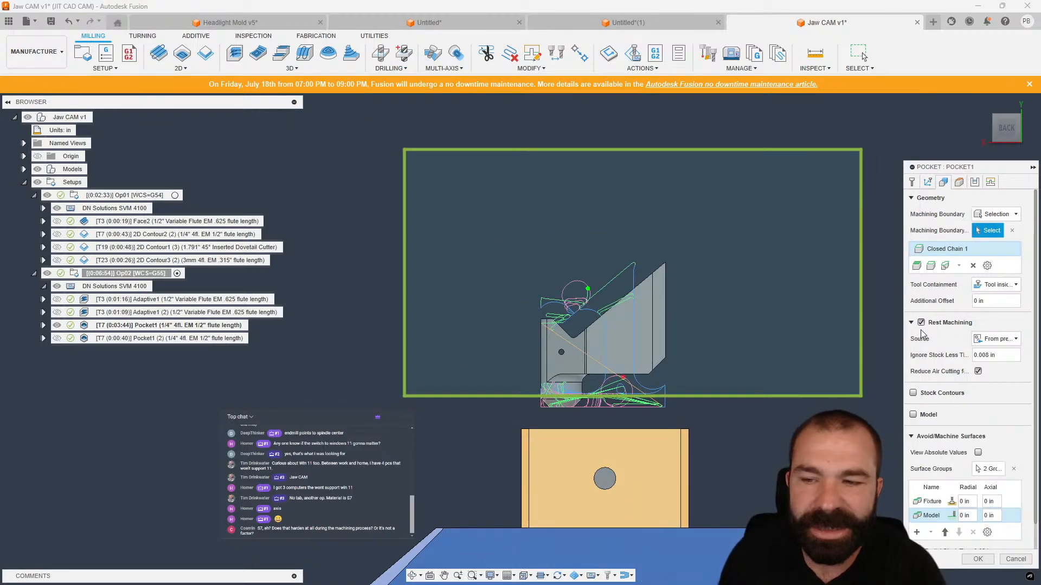
click(977, 559)
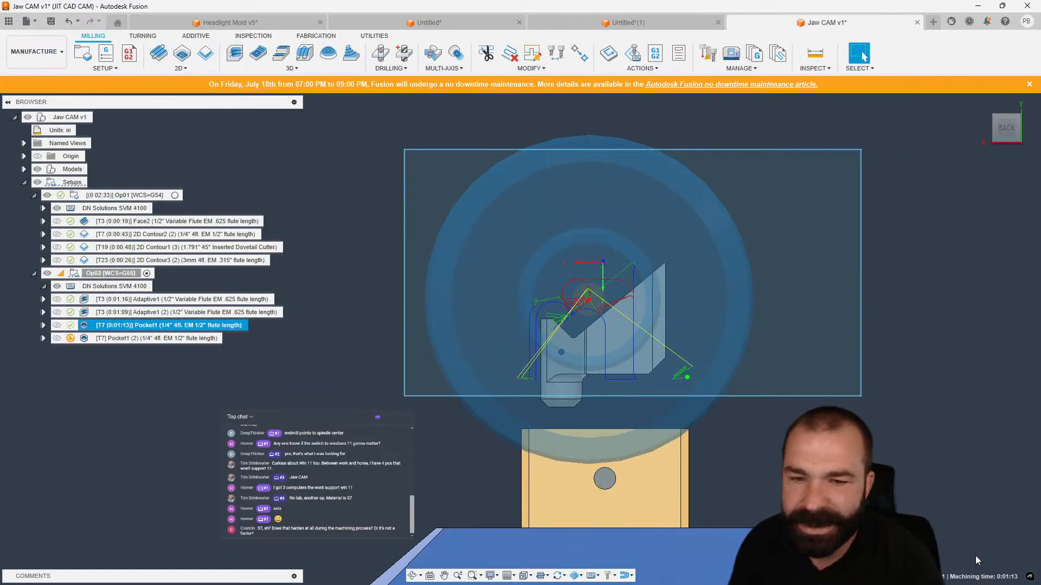
Switch to the Design workspace, expand the sketches and hide the Dovetailed Stock body.
shift+middle_drag(846, 374, 699, 415)
scroll(691, 352, up, 3)
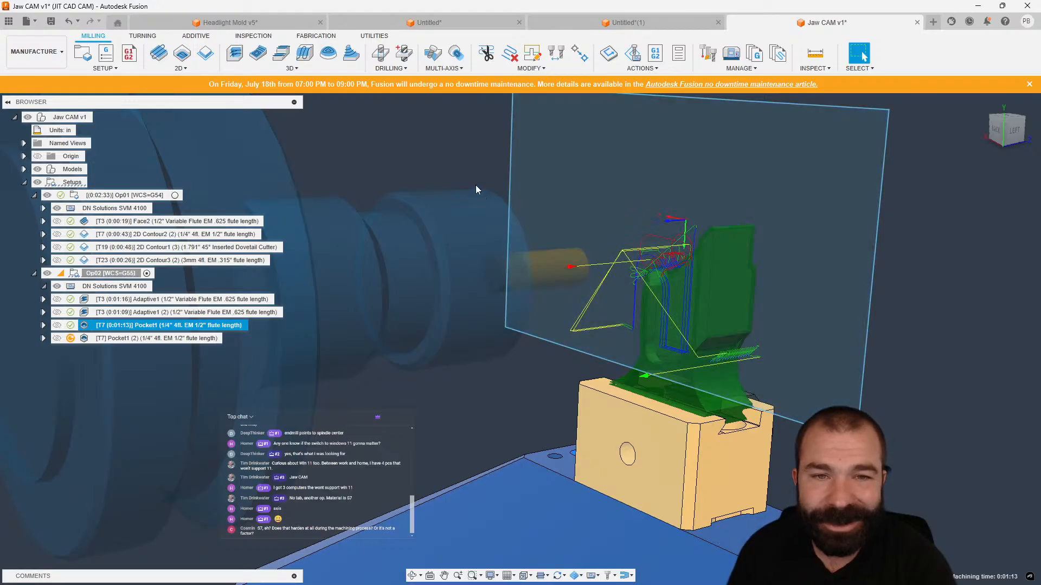
click(462, 177)
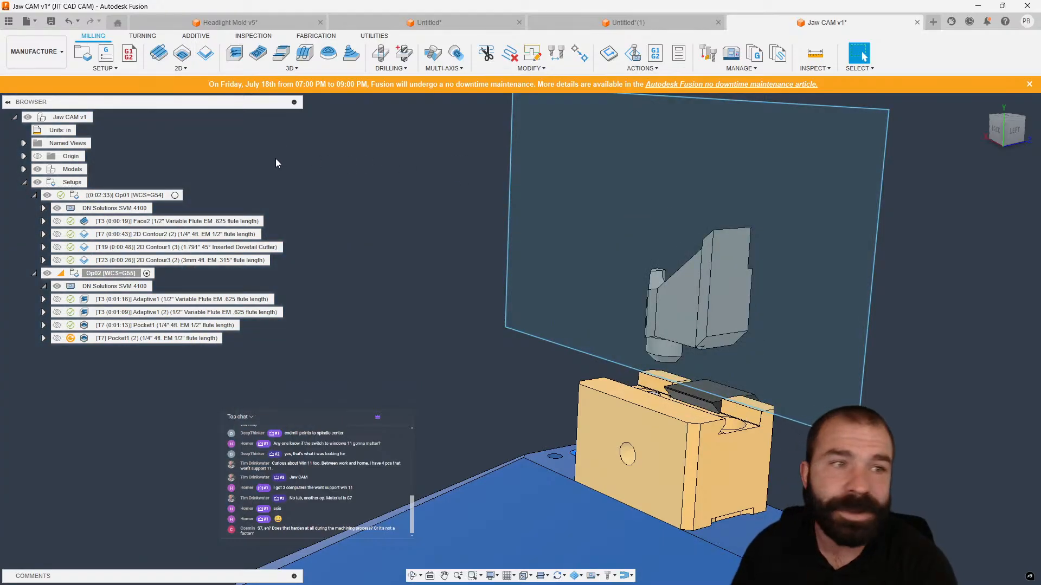
click(54, 58)
click(56, 80)
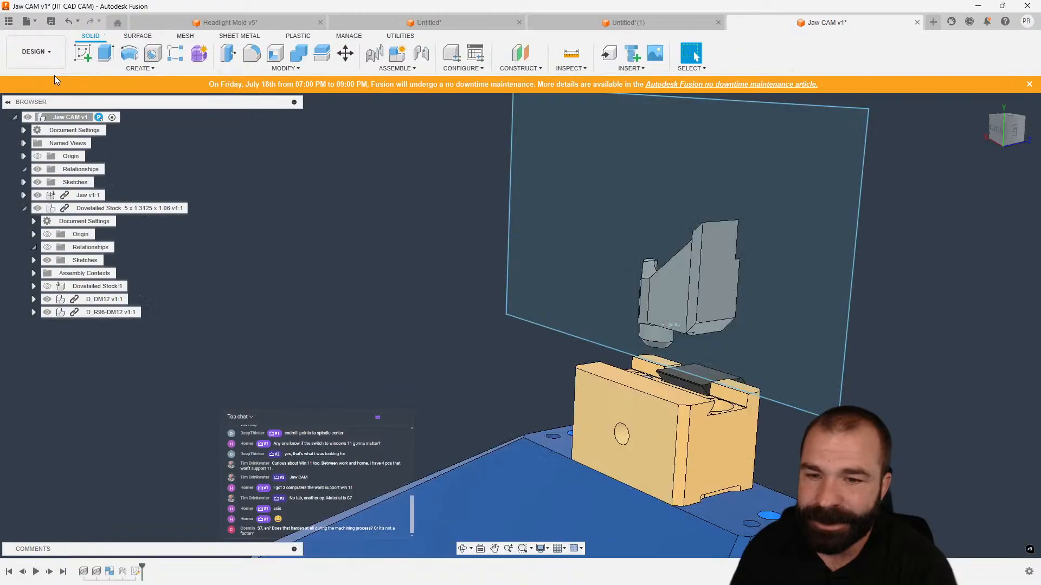
shift+middle_drag(251, 164, 353, 272)
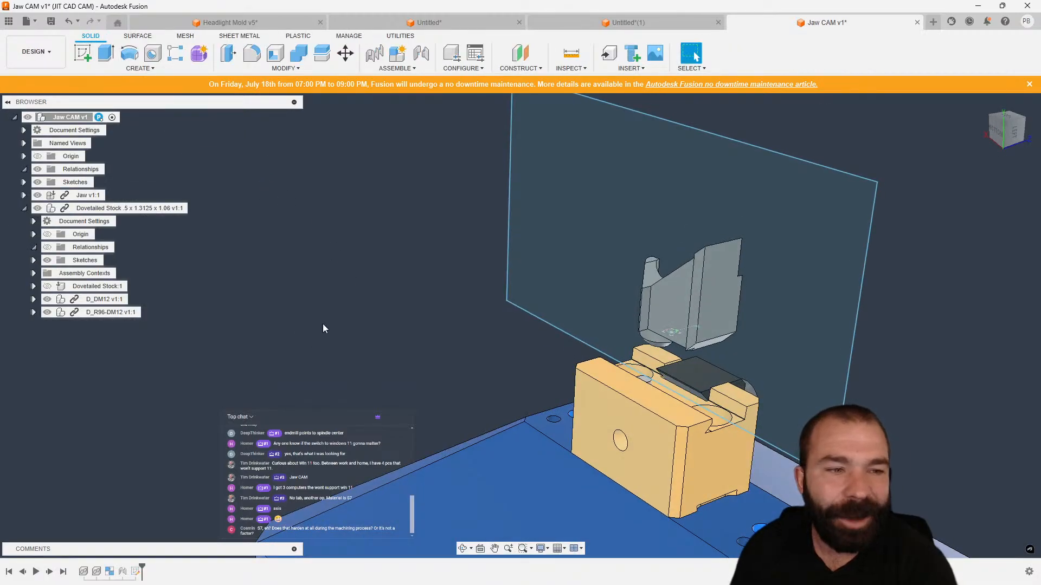
shift+middle_drag(324, 324, 353, 332)
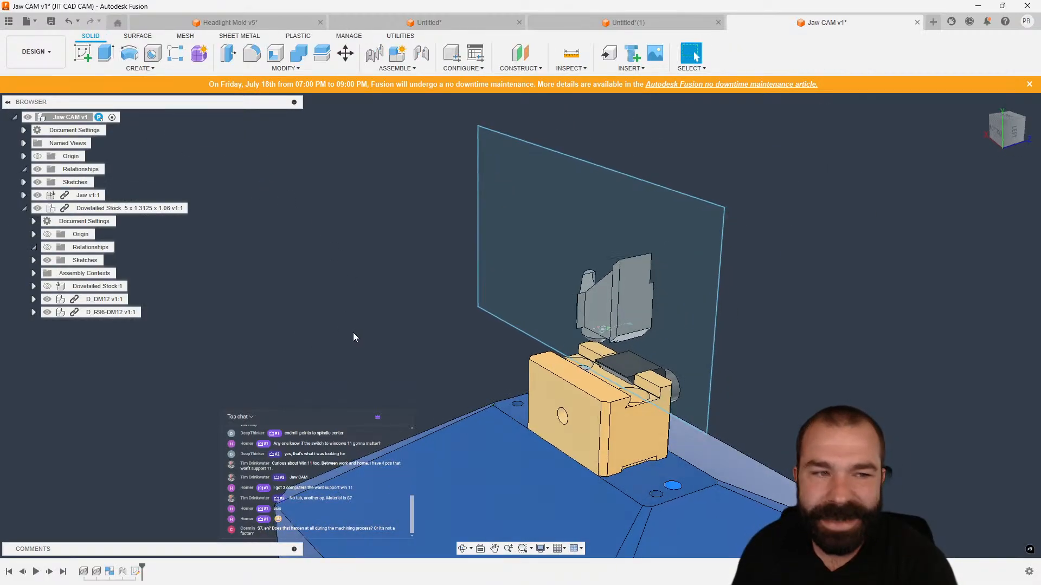
click(24, 182)
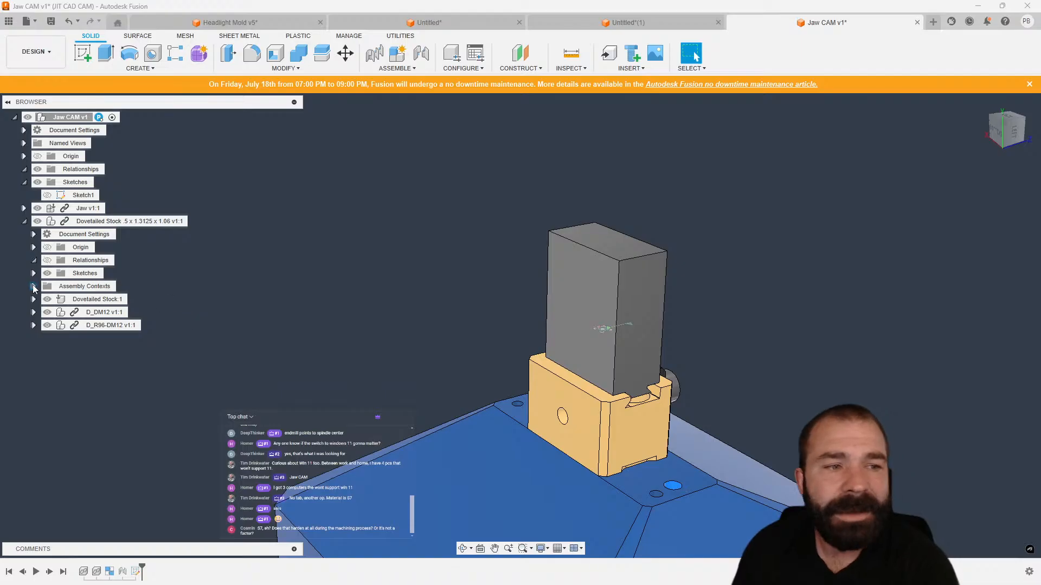
click(48, 300)
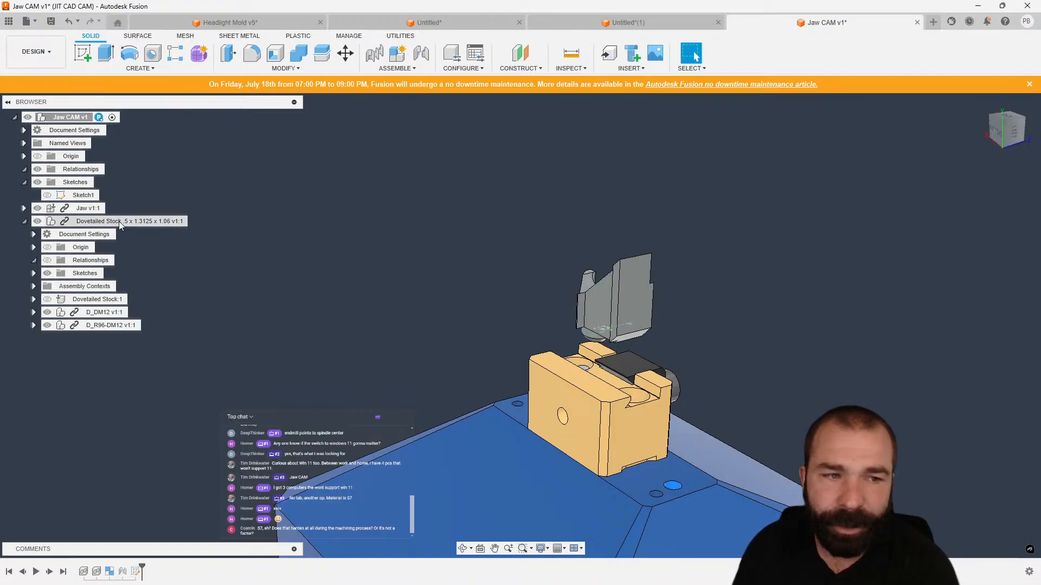
Create a new component named Tab under the root assembly.
right_click(79, 118)
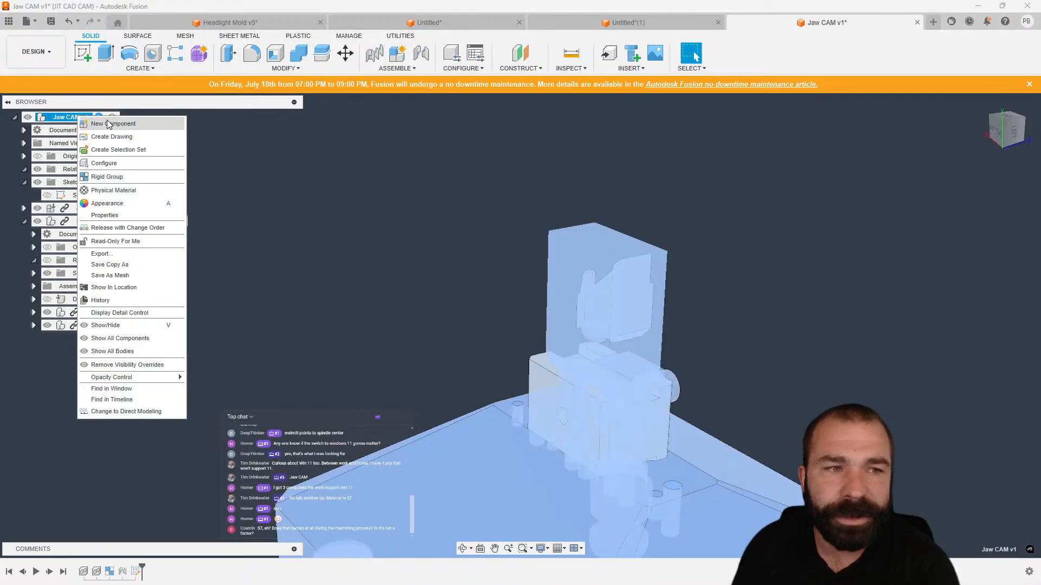
click(109, 124)
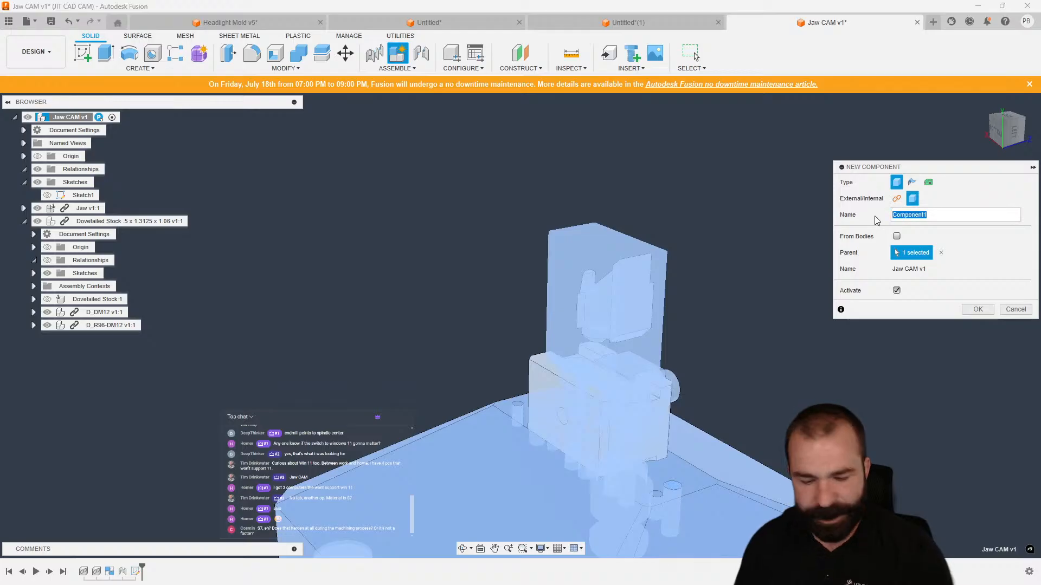
key(Return)
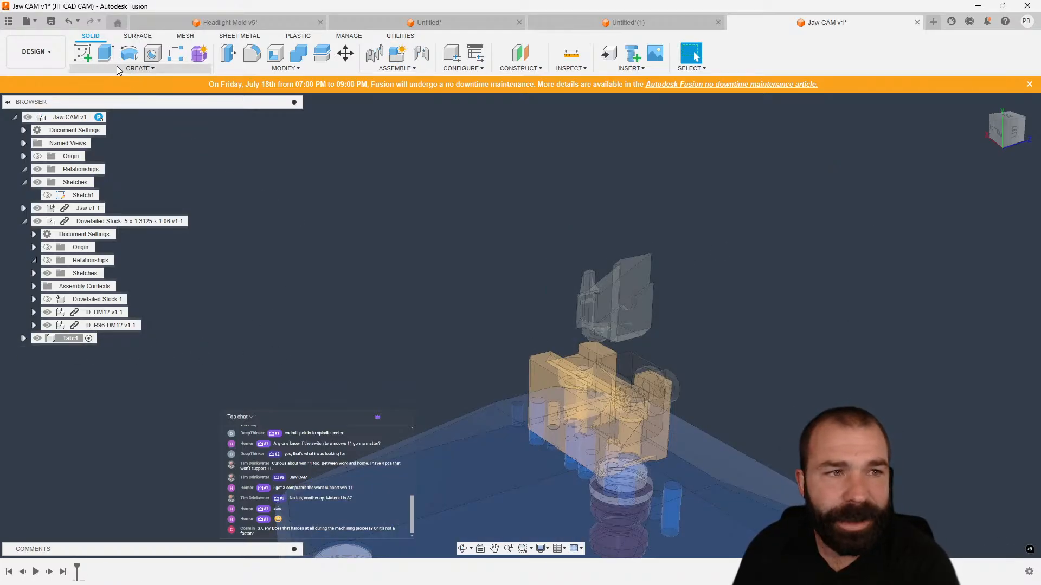
Start a sketch on a face of the jaw part and hide the Dovetailed Stock component.
click(87, 54)
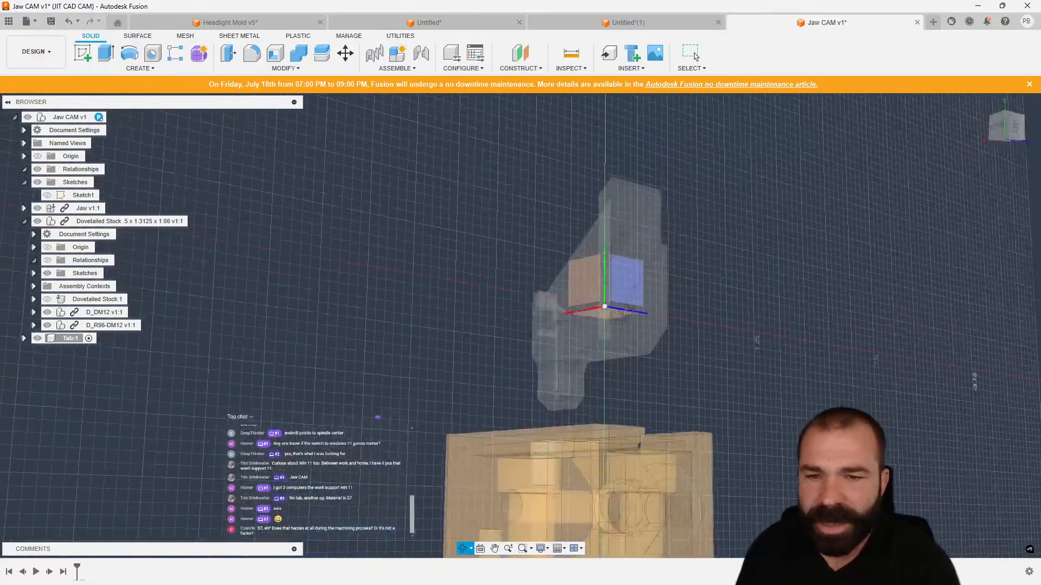
click(607, 363)
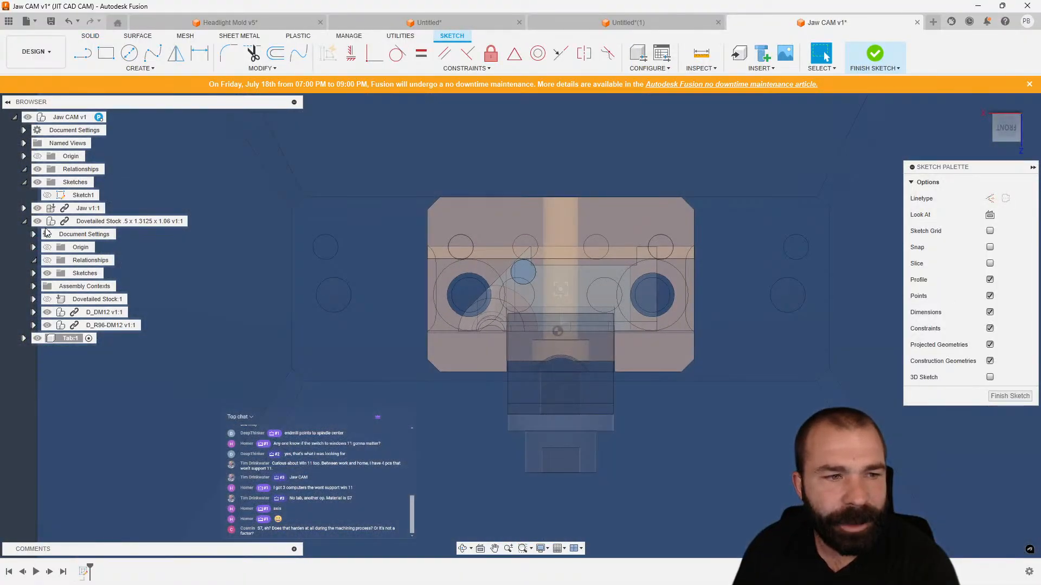
click(36, 222)
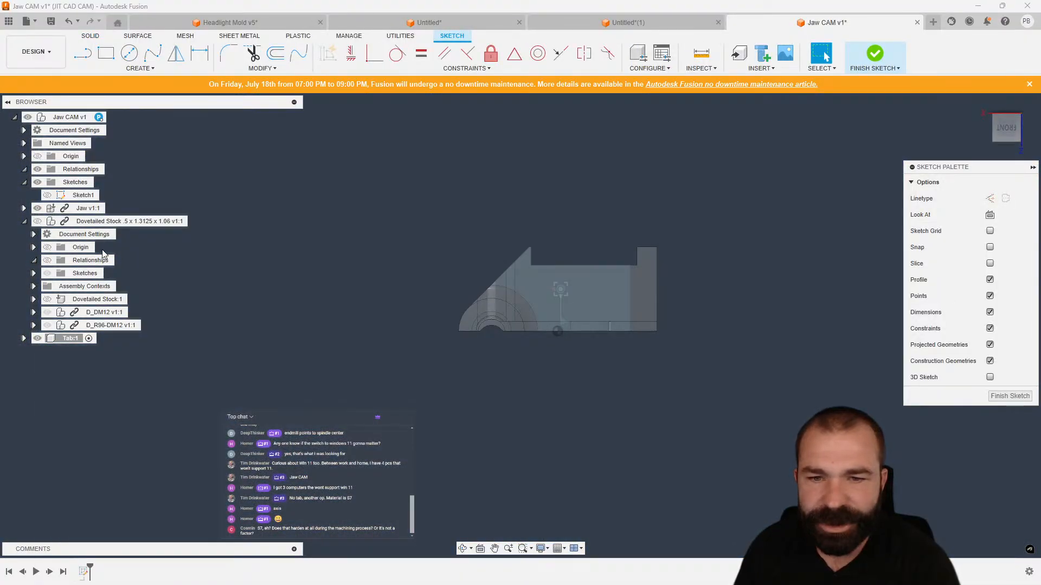
mouse_move(548, 288)
shift+middle_down()
mouse_move(580, 282)
mouse_move(565, 294)
shift+middle_up()
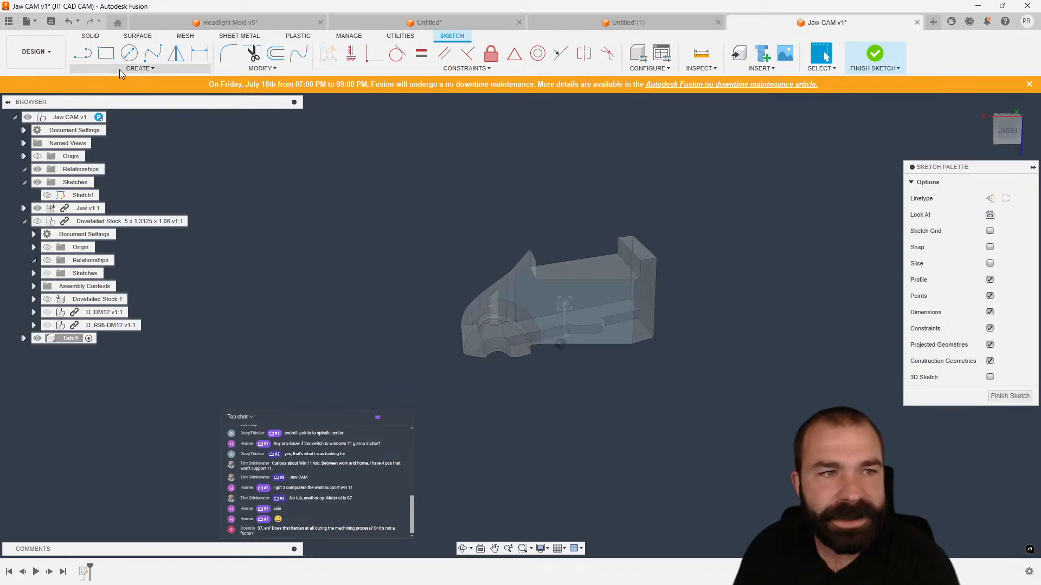
Draw a rectangle about 0.47 in by 0.09 in on the jaw's flat face and finish the sketch.
click(106, 53)
scroll(529, 307, up, 2)
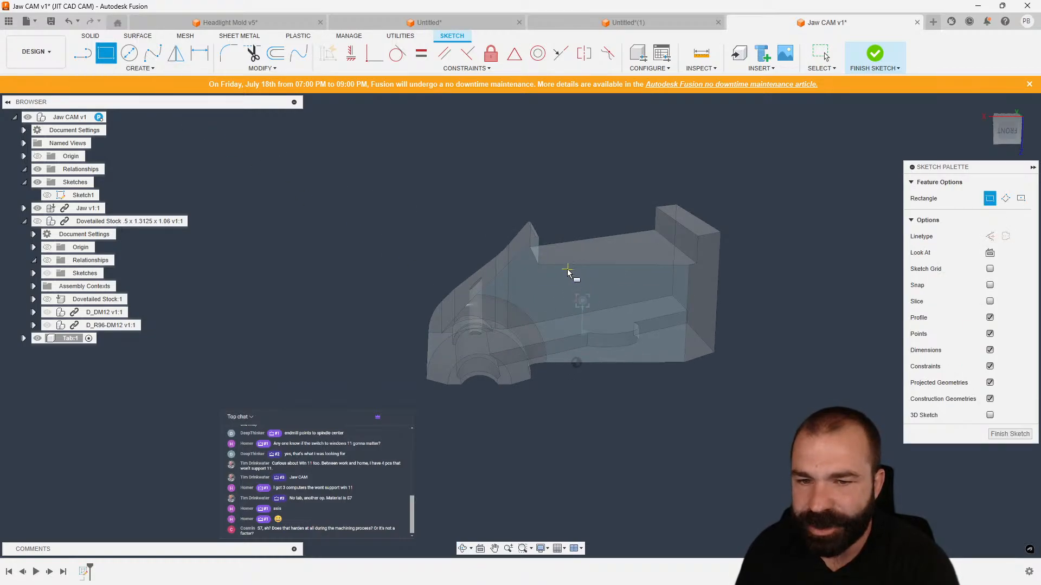
click(539, 265)
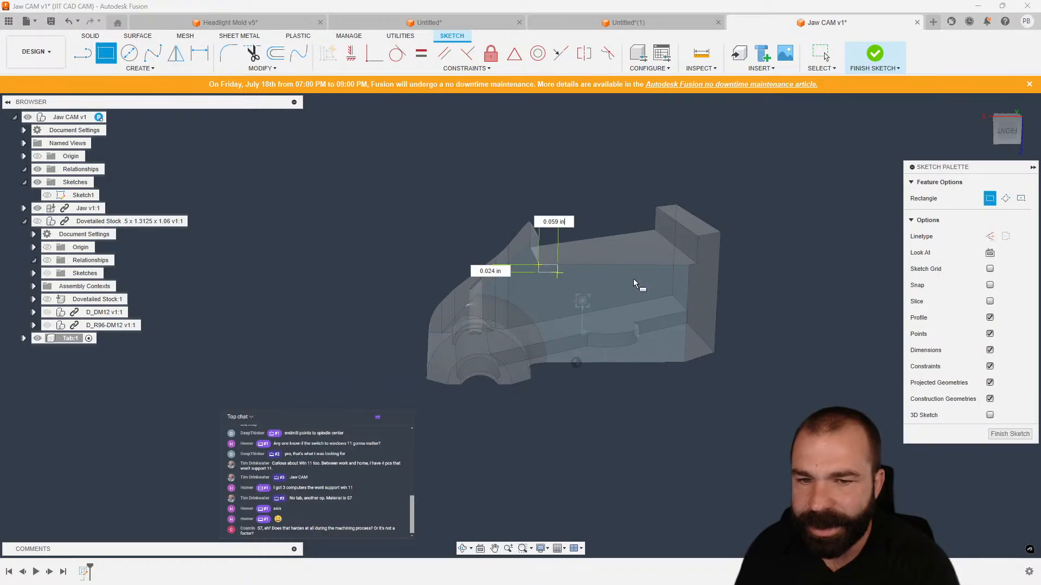
click(688, 294)
scroll(665, 271, down, 3)
click(994, 434)
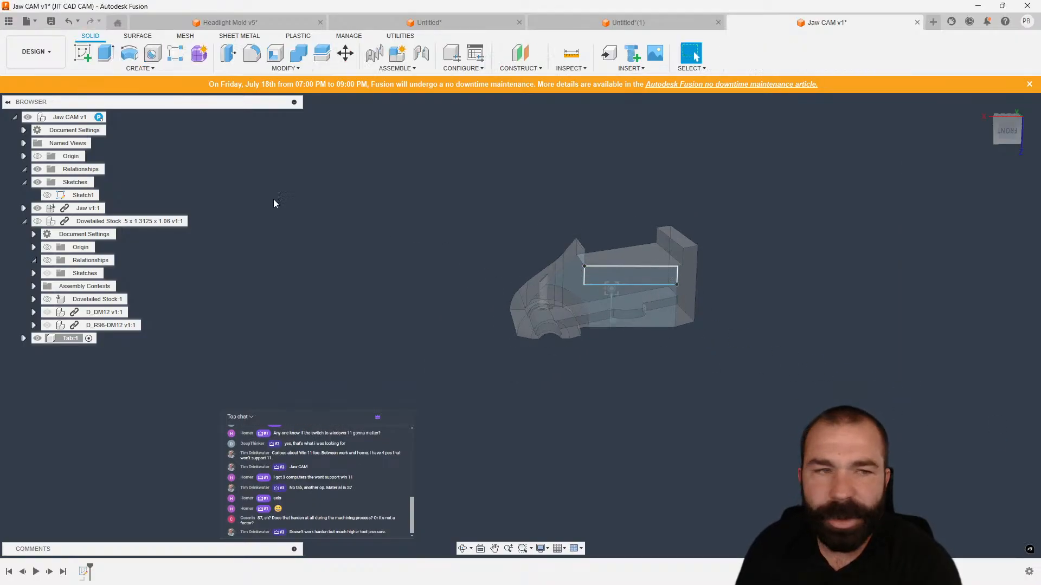
Extrude the tab rectangle 1.00 in as a new body.
click(106, 54)
click(632, 278)
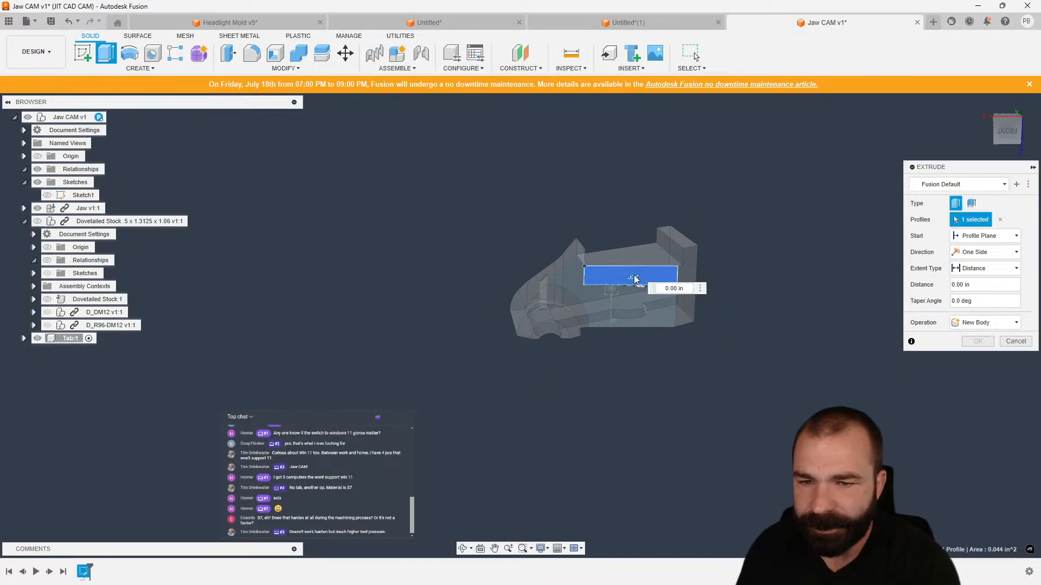
shift+middle_drag(639, 295, 624, 369)
drag(620, 346, 616, 516)
scroll(516, 272, down, 3)
shift+middle_drag(516, 272, 563, 295)
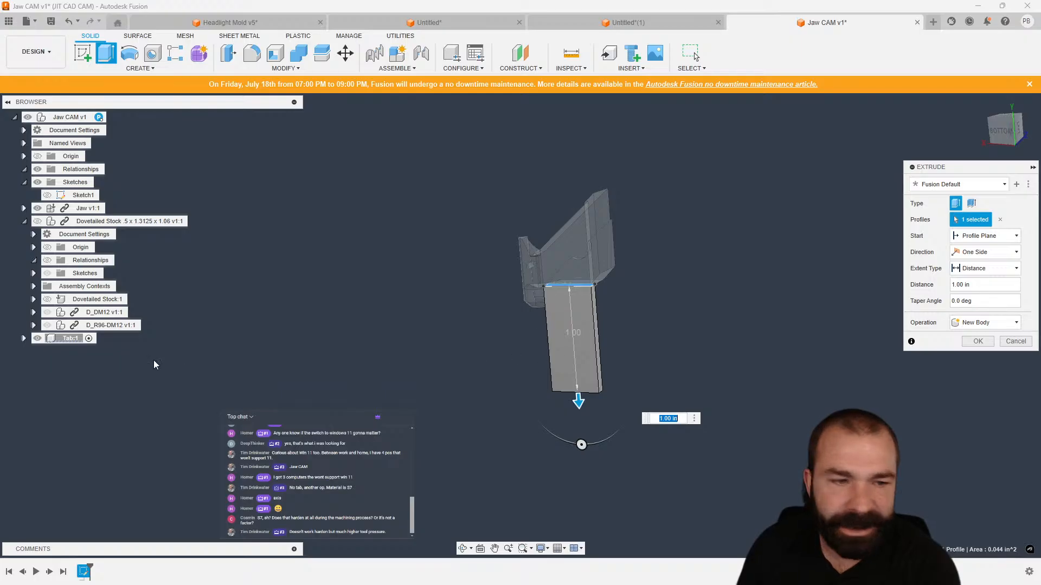
key(Return)
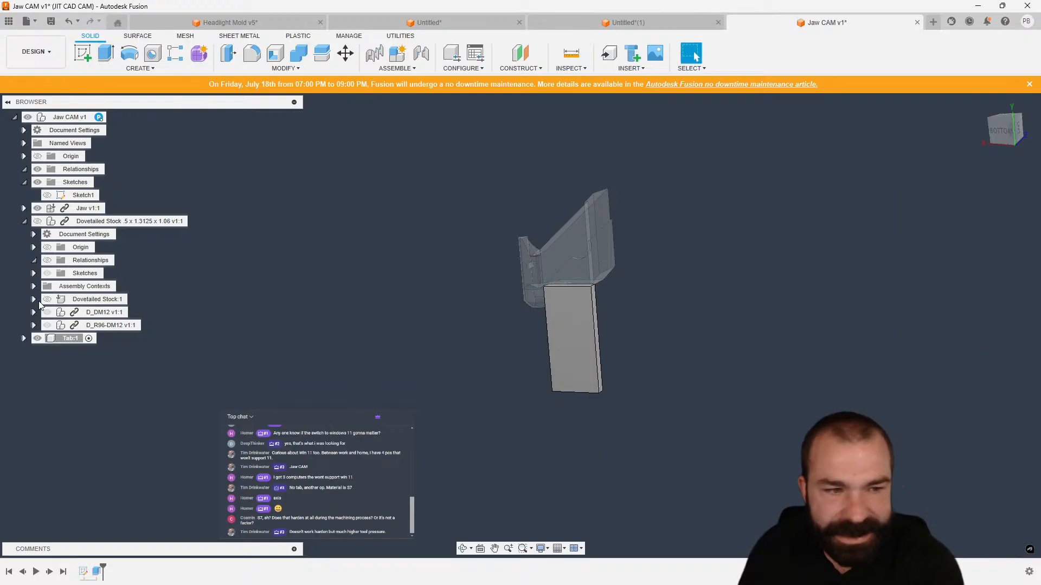
Show the Dovetailed Stock component to check the tab body against the fixture.
click(38, 221)
shift+middle_drag(401, 277, 581, 321)
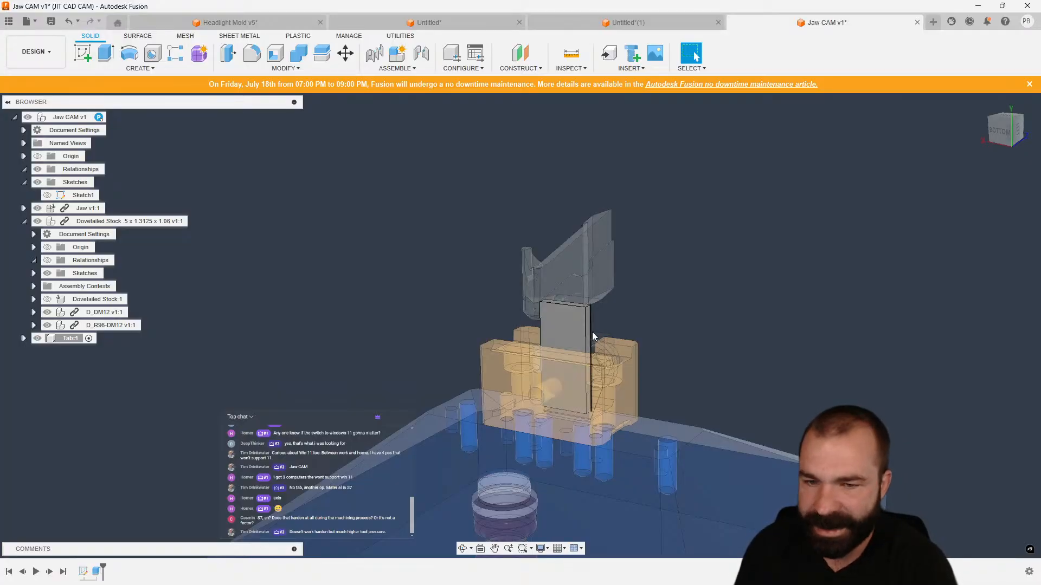
shift+middle_drag(592, 332, 602, 410)
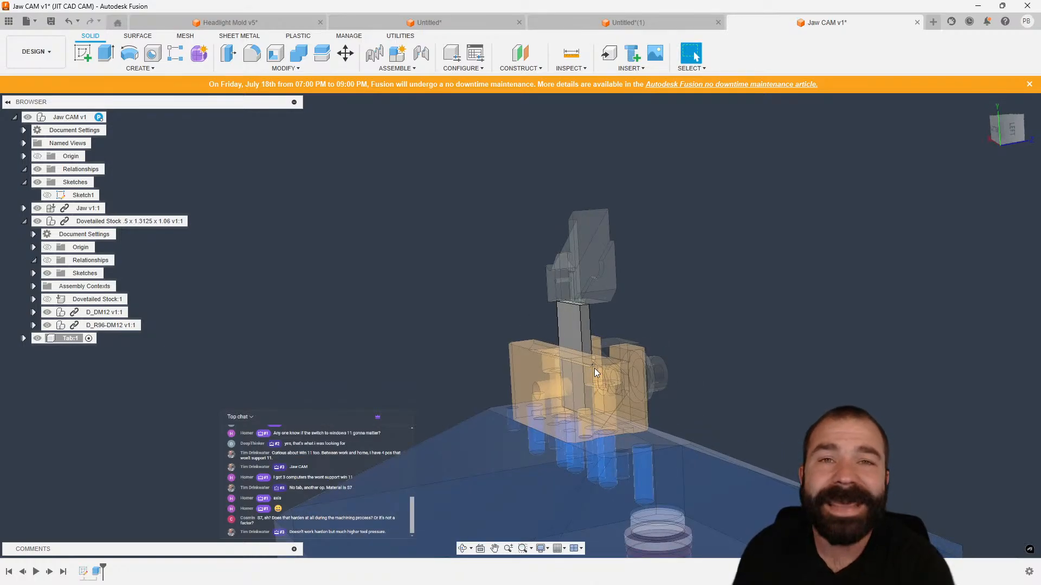
Switch to the Manufacture workspace and open the Pocket1 operation to review its machining boundary, then cancel.
click(43, 63)
click(36, 173)
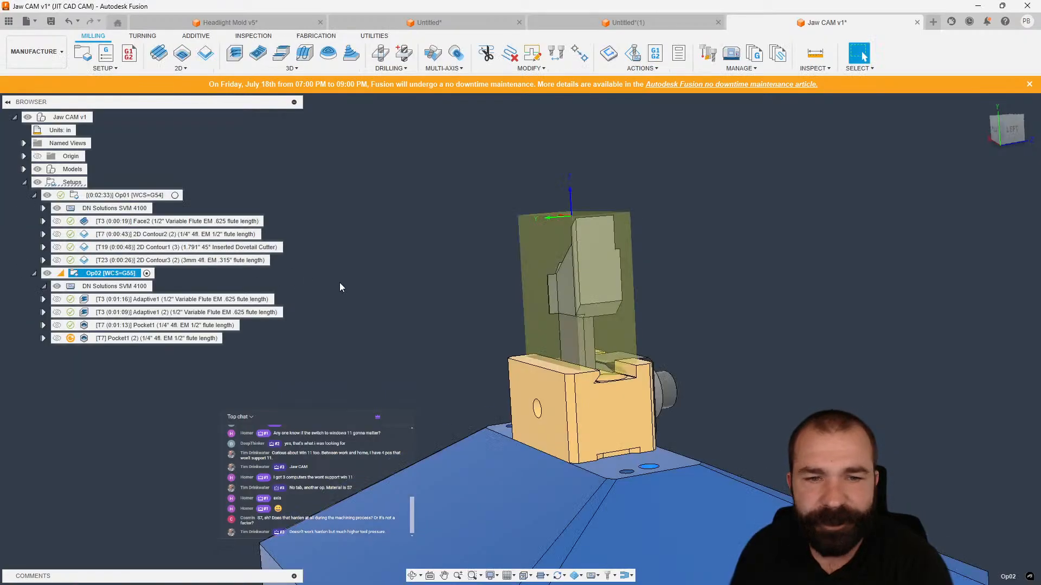
double_click(83, 327)
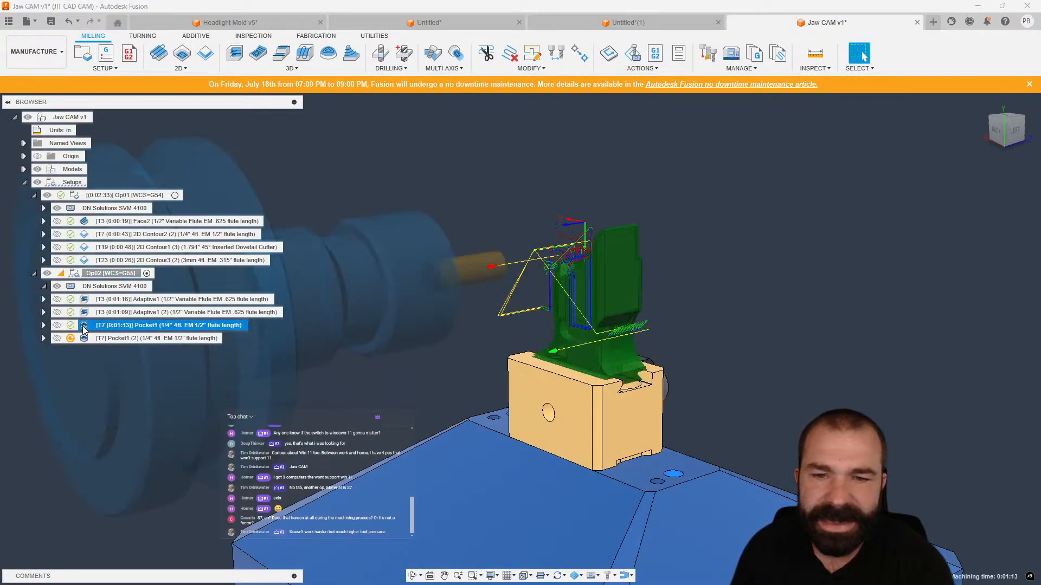
click(925, 187)
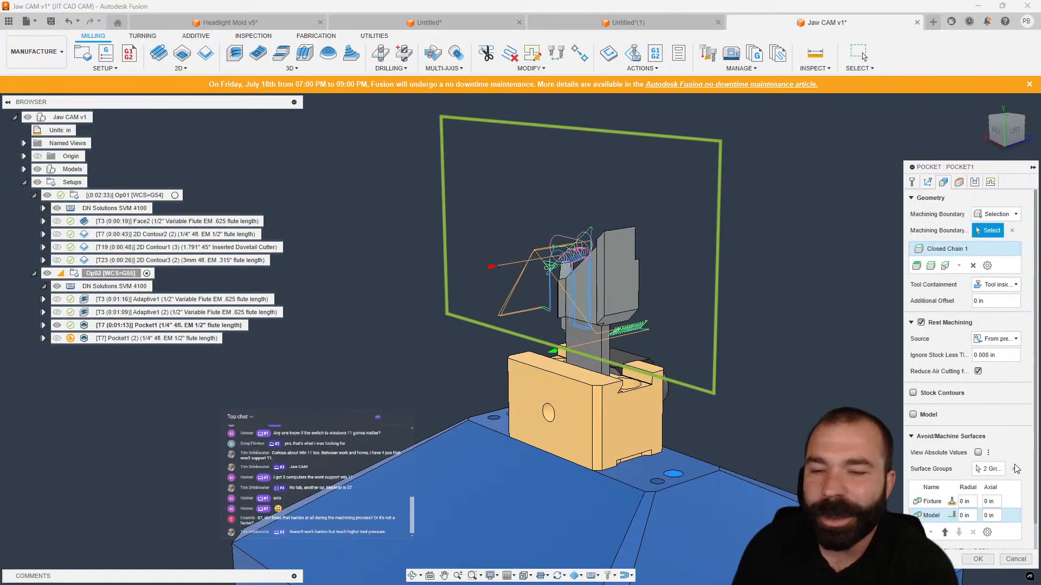
click(1015, 558)
click(222, 398)
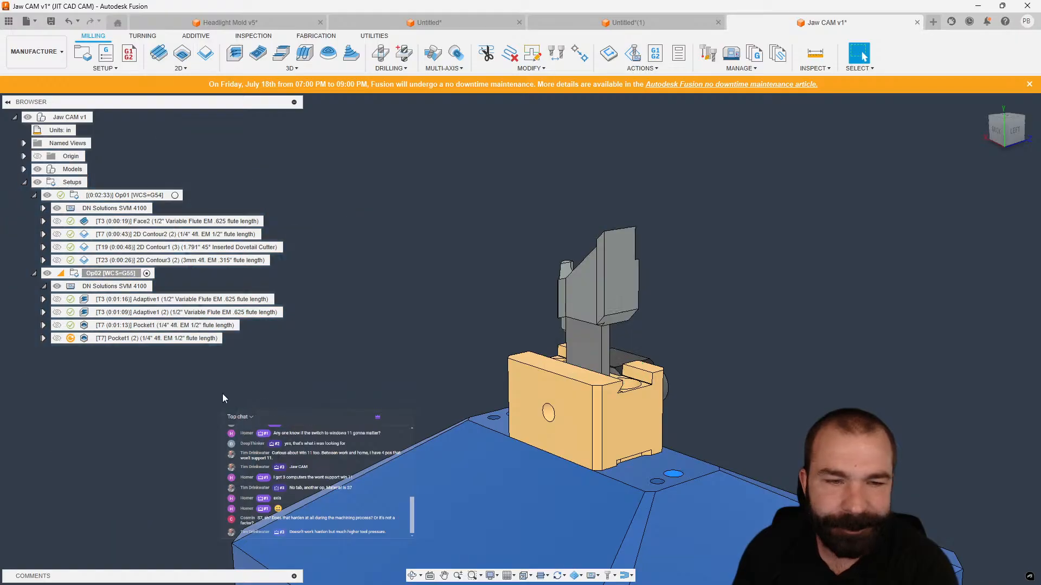
Review the toolpaths of the Op02 Adaptive and Pocket operations.
click(105, 304)
scroll(597, 338, up, 5)
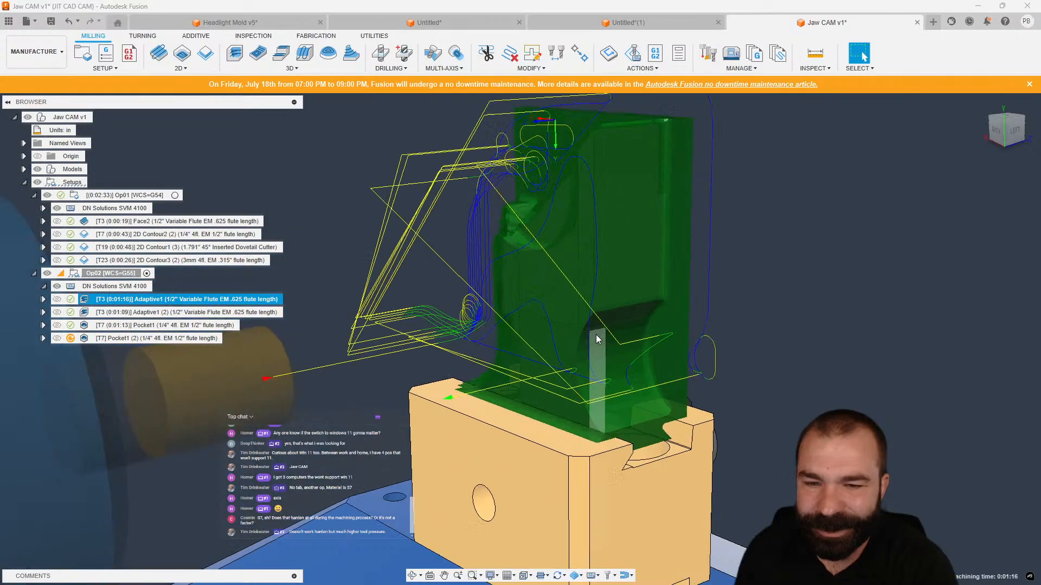
shift+middle_drag(597, 338, 568, 326)
click(95, 316)
scroll(539, 344, down, 2)
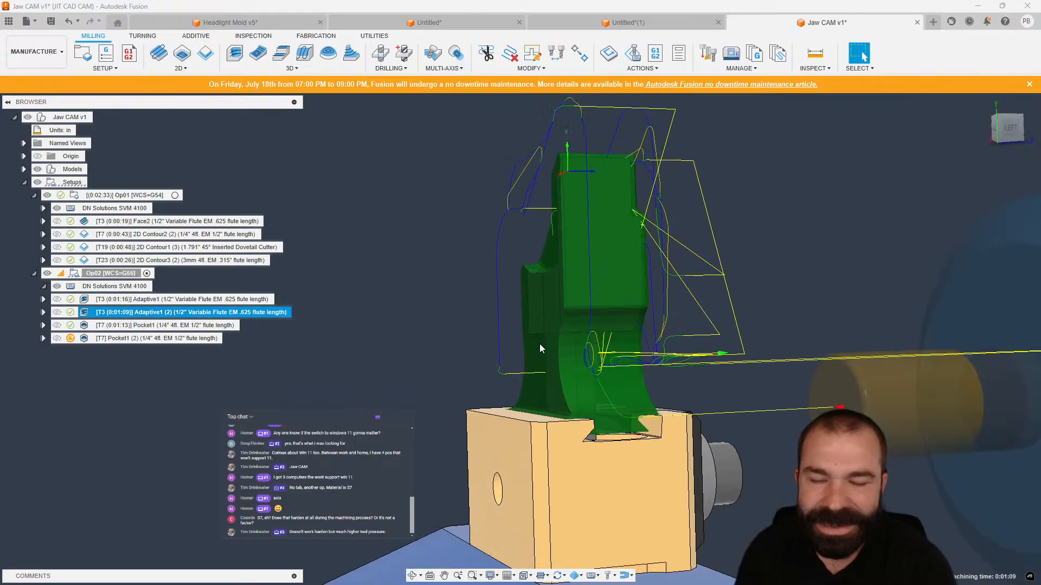
click(129, 326)
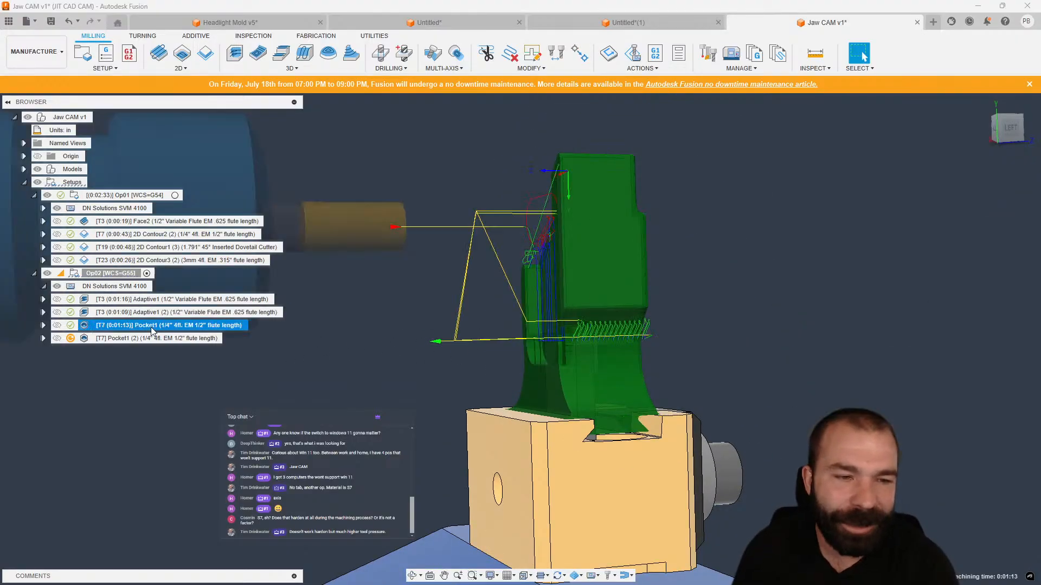
right_click(128, 326)
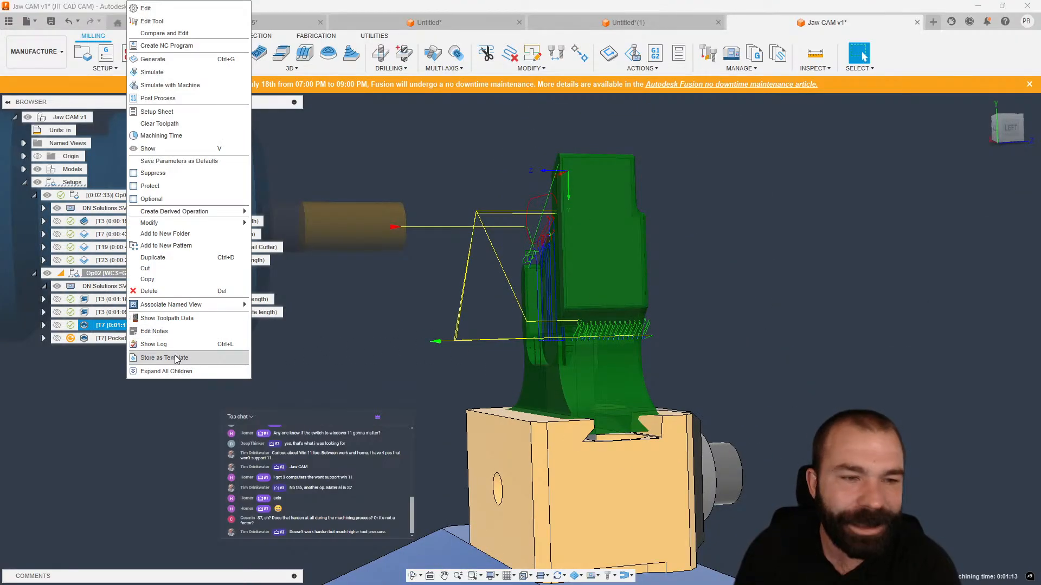
click(97, 395)
Edit Pocket1 (2) to use a Selection machining boundary chained from the Sketch1 rectangle.
click(89, 338)
double_click(87, 339)
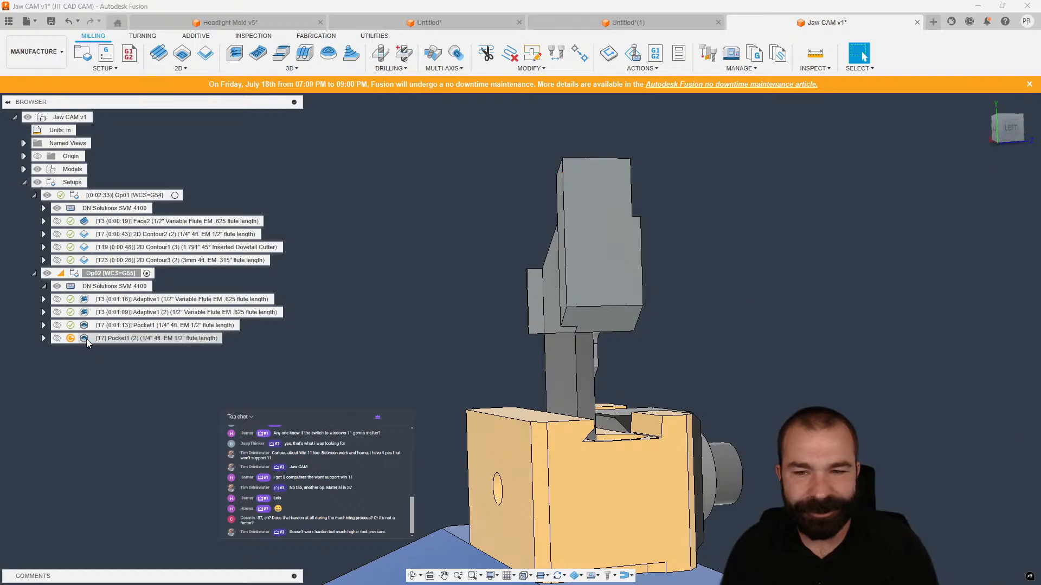
click(997, 214)
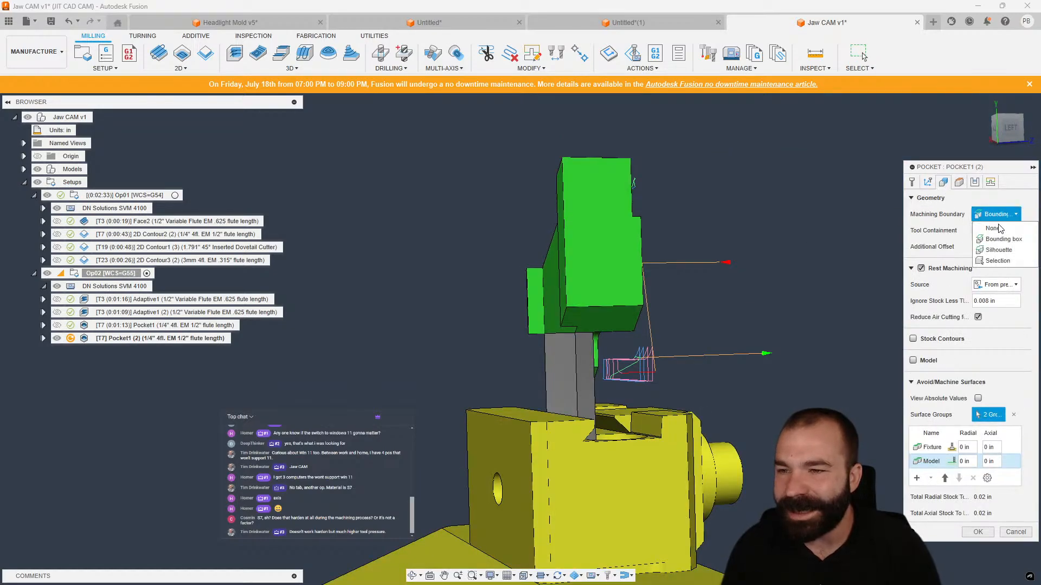
click(1003, 262)
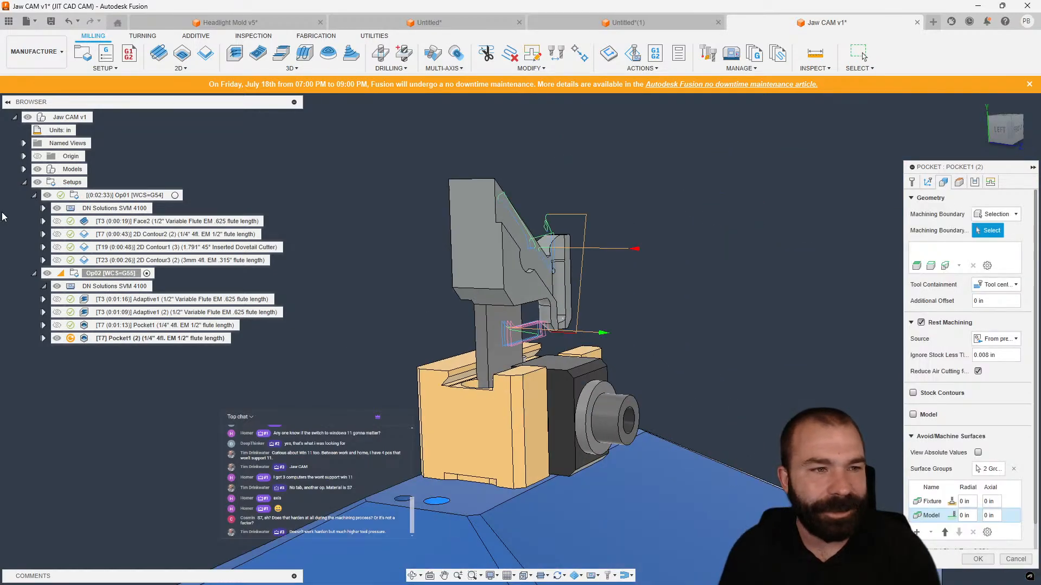
click(24, 170)
click(34, 182)
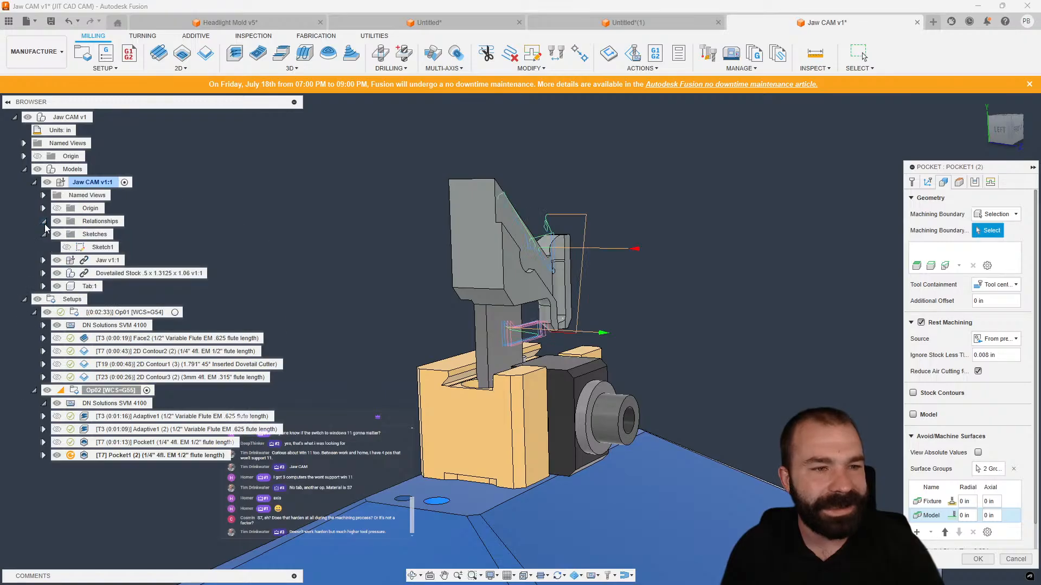
click(67, 248)
click(276, 235)
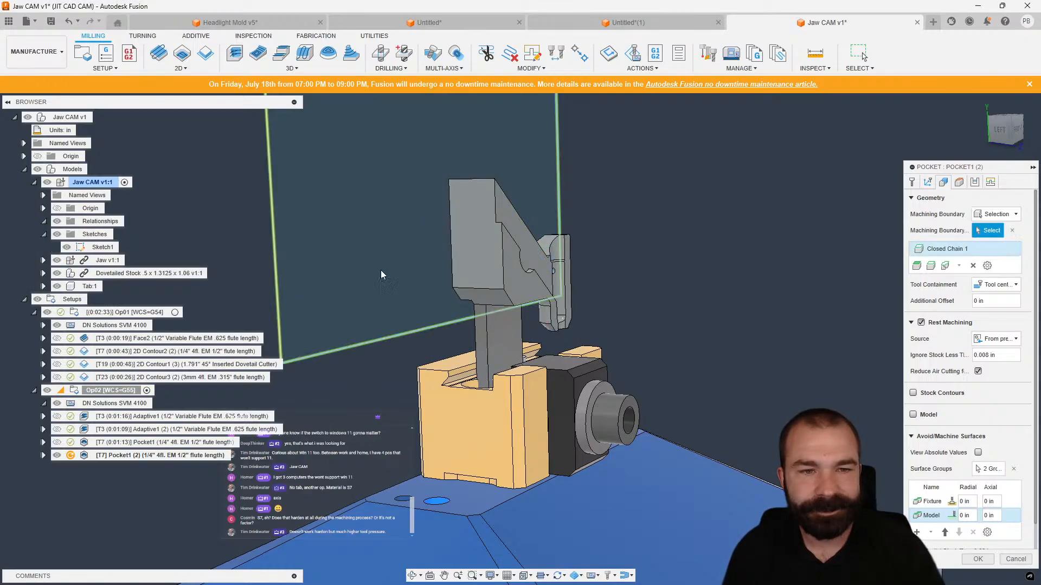
click(978, 559)
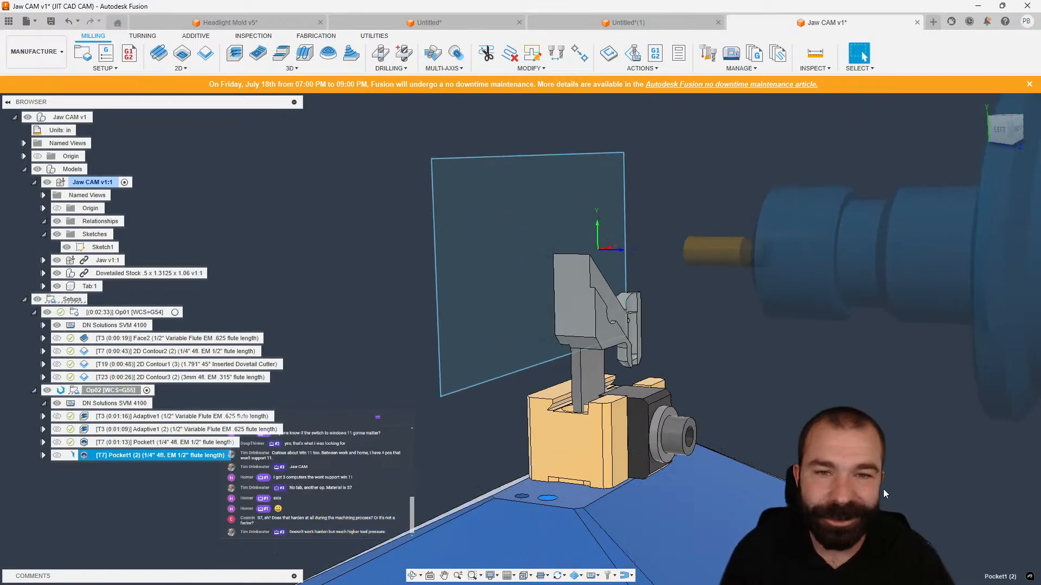
Hide Sketch1 and protect both Pocket1 operations in Op02.
click(66, 248)
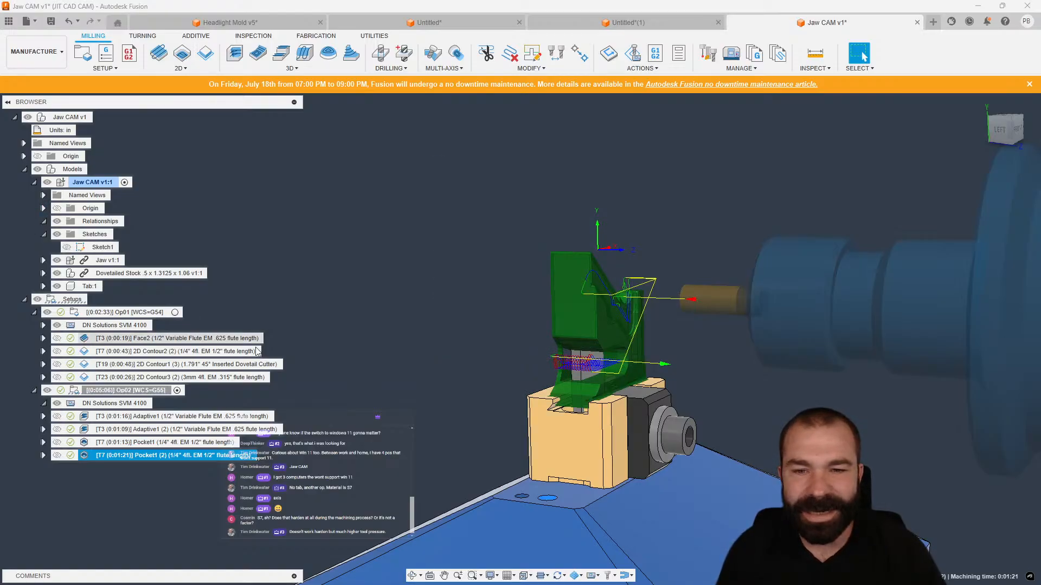
shift+middle_drag(602, 406, 493, 433)
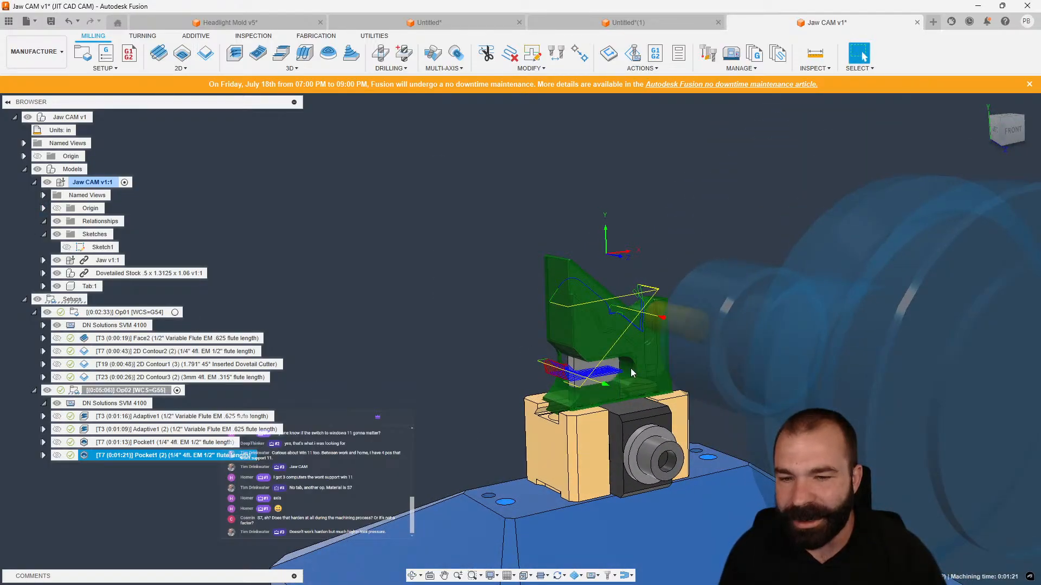
shift+click(130, 443)
right_click(130, 444)
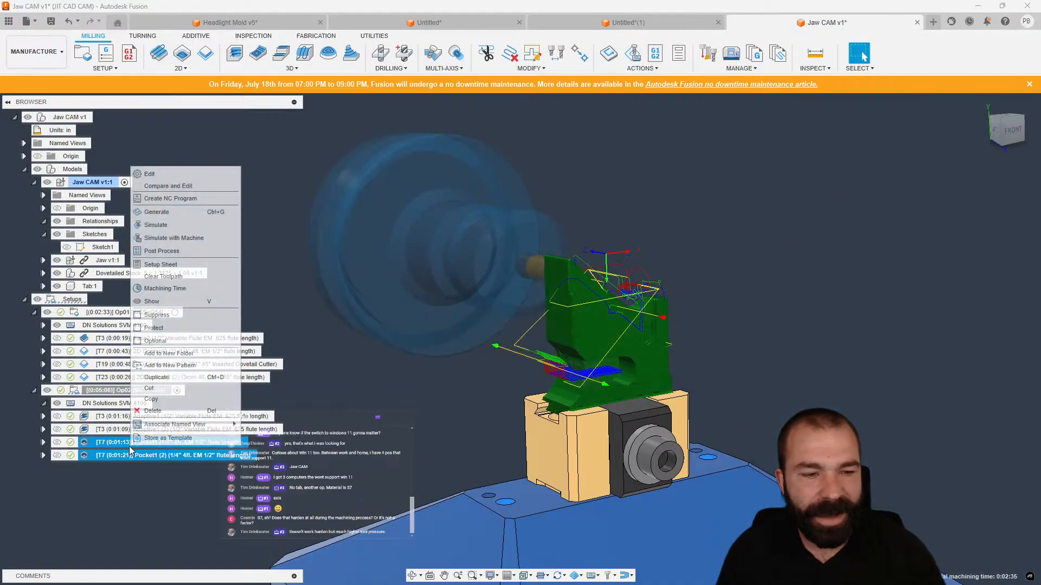
click(154, 328)
click(350, 437)
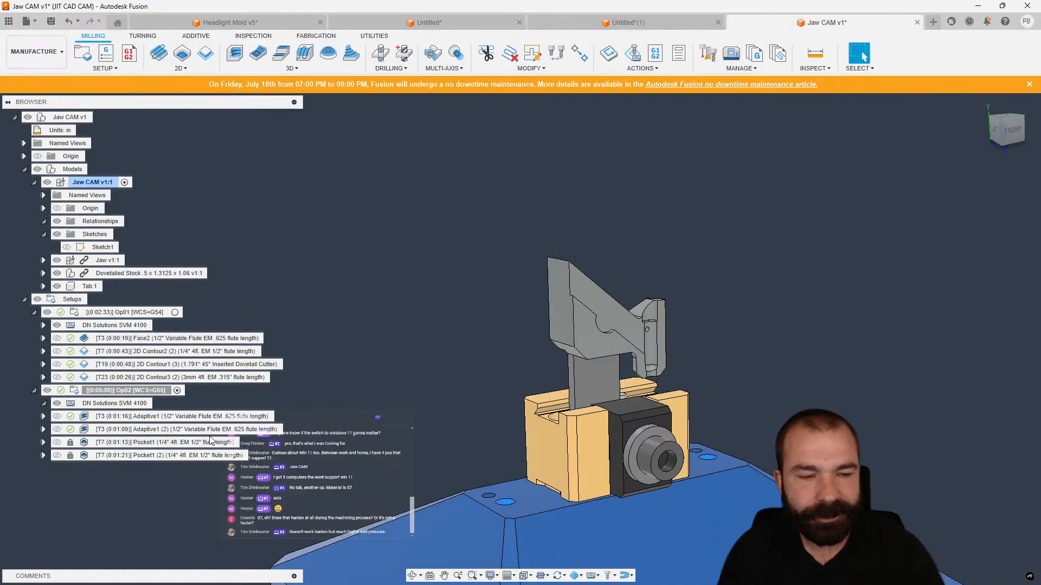
Create an Adaptive clearing with tool orientation enabled and the Tab:1 body selected as model surface.
click(235, 53)
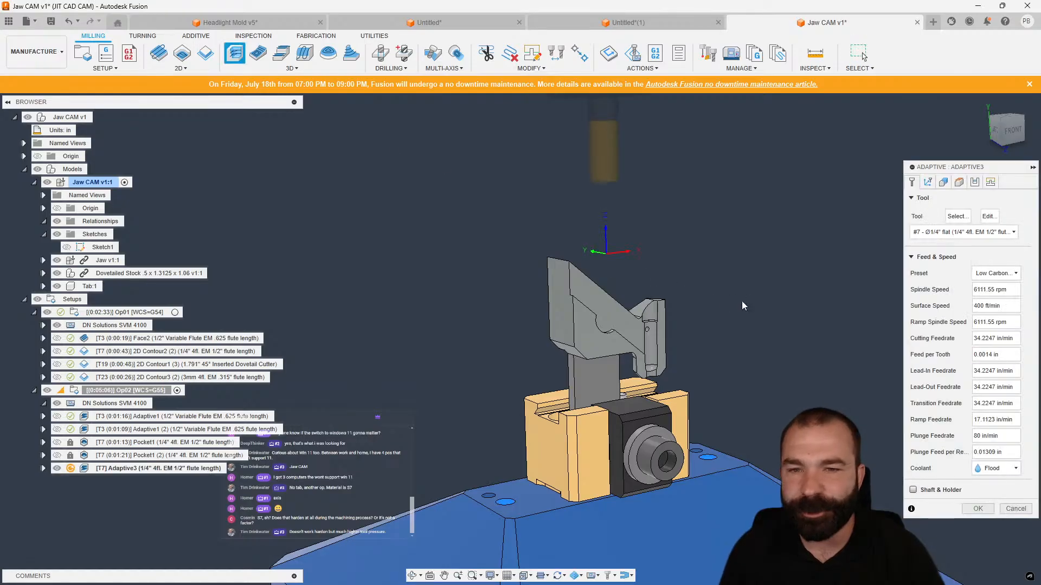
click(928, 183)
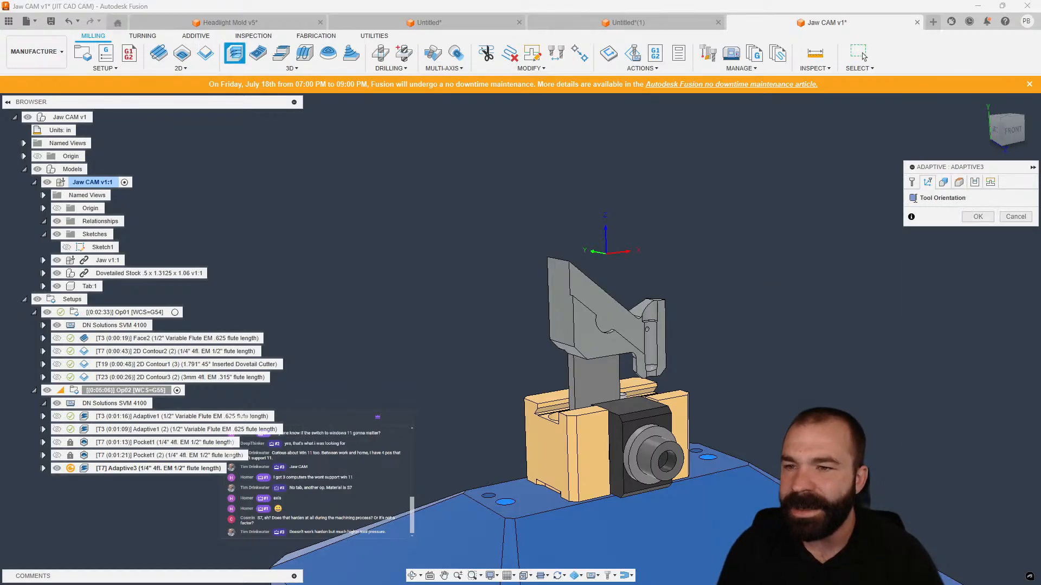
click(913, 198)
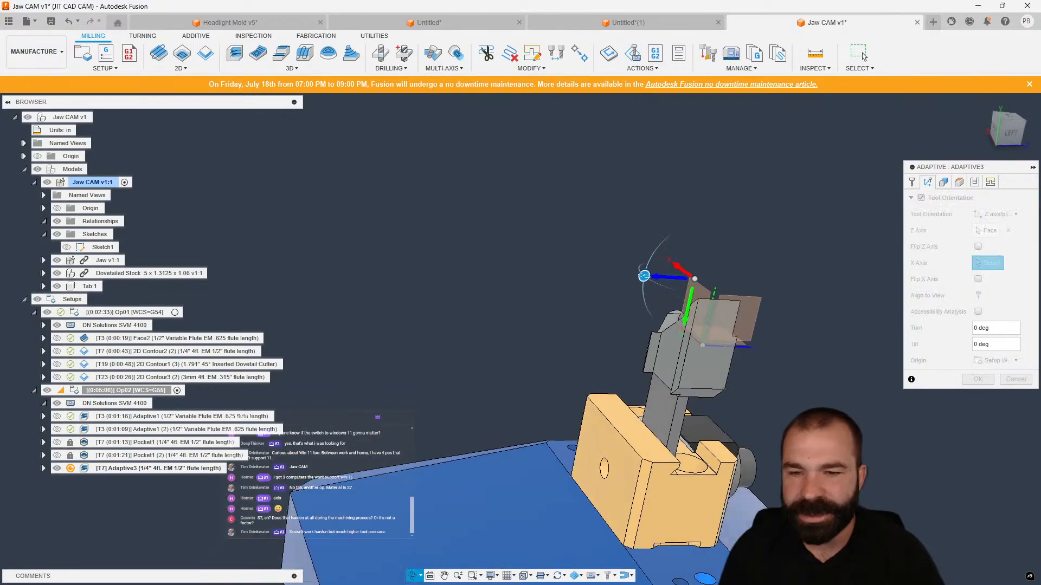
click(944, 183)
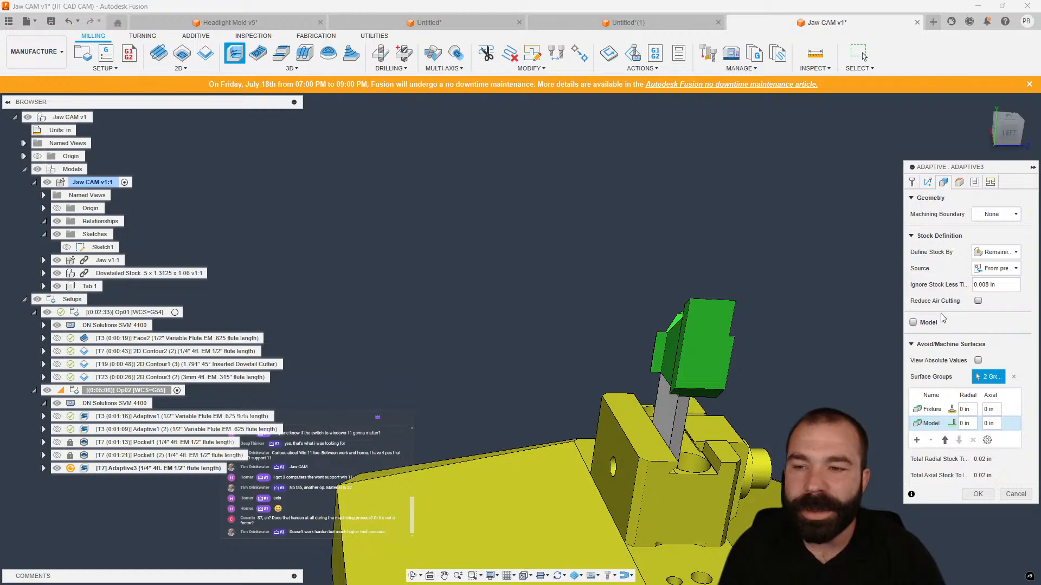
click(914, 323)
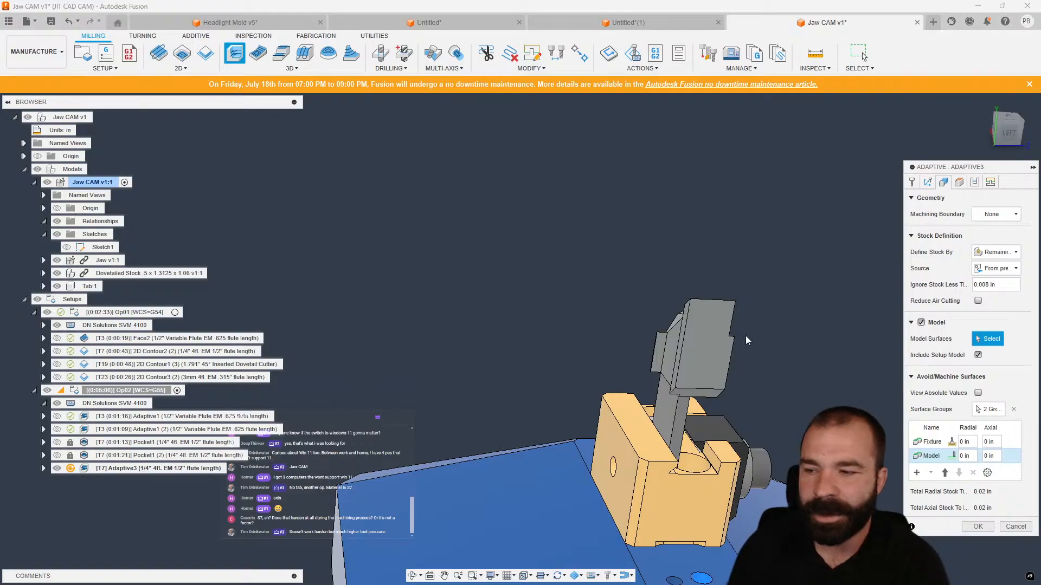
click(82, 287)
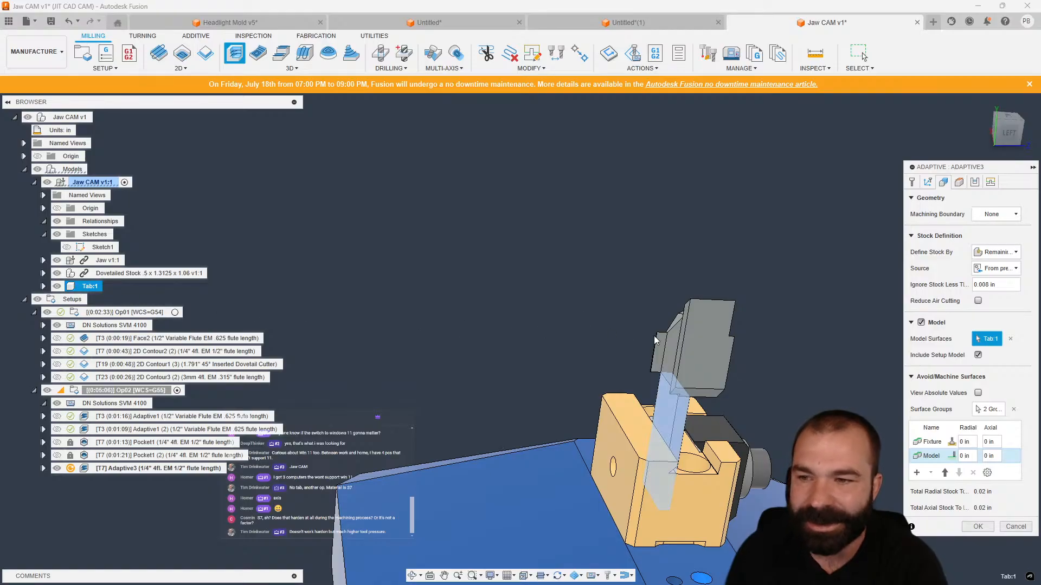
click(977, 527)
Move Adaptive3 above the Pocket operations in Op02.
drag(83, 470, 102, 442)
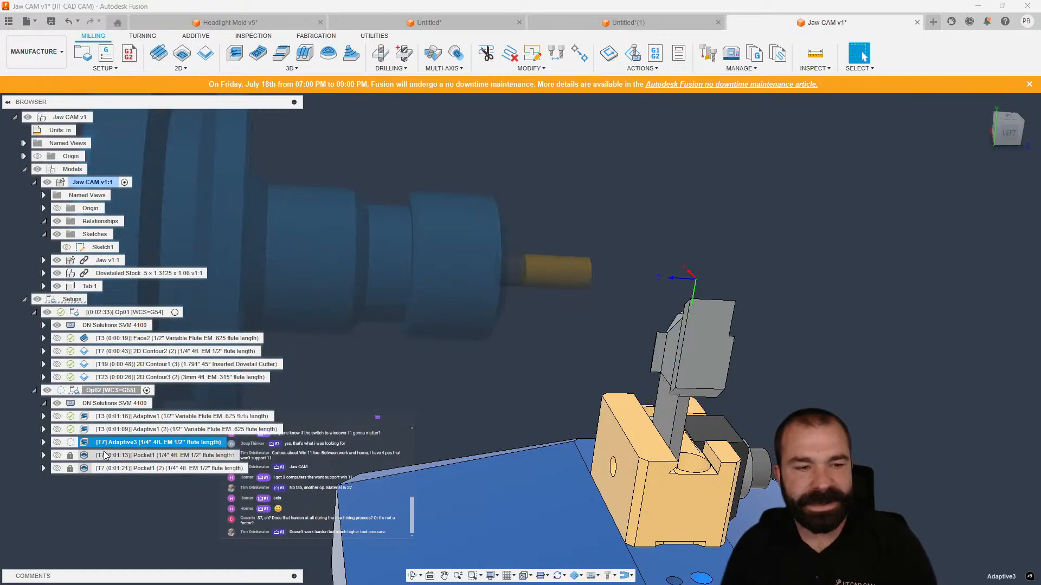
click(108, 468)
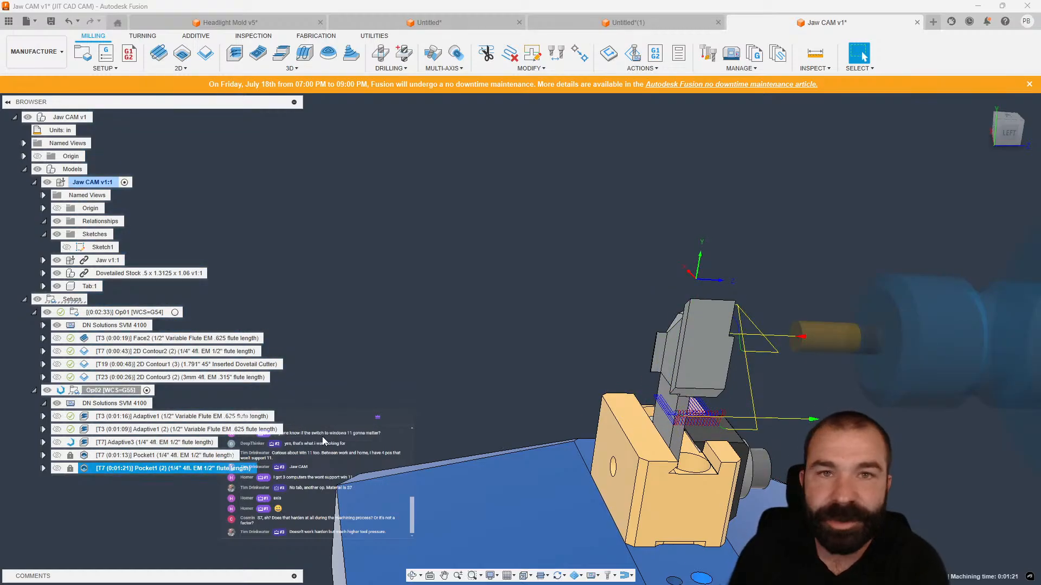
click(217, 442)
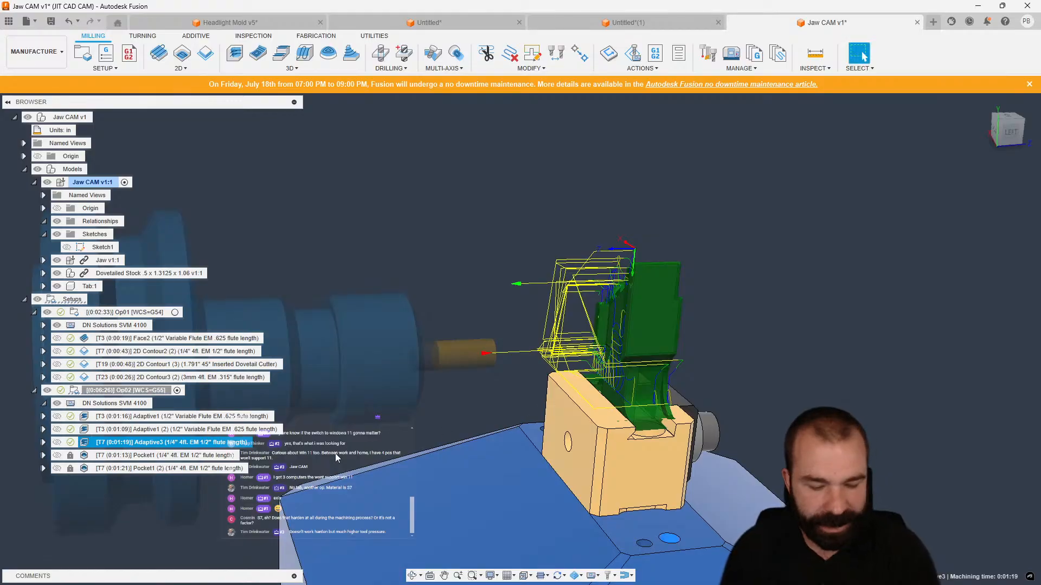
Duplicate Adaptive3 and flip the Z axis of the copy's tool orientation.
key(ctrl+d)
double_click(83, 457)
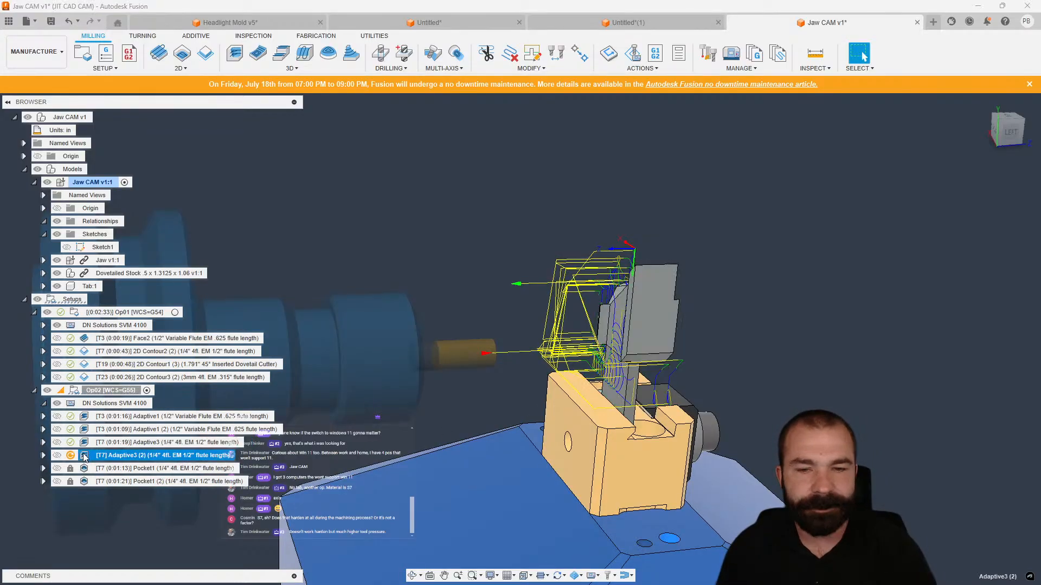
click(928, 183)
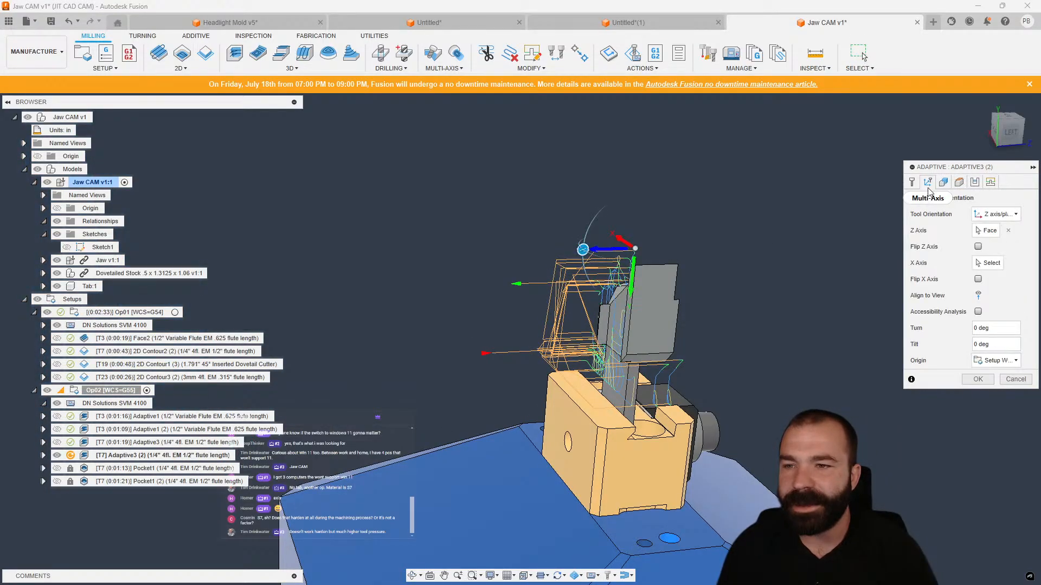
click(977, 247)
click(978, 379)
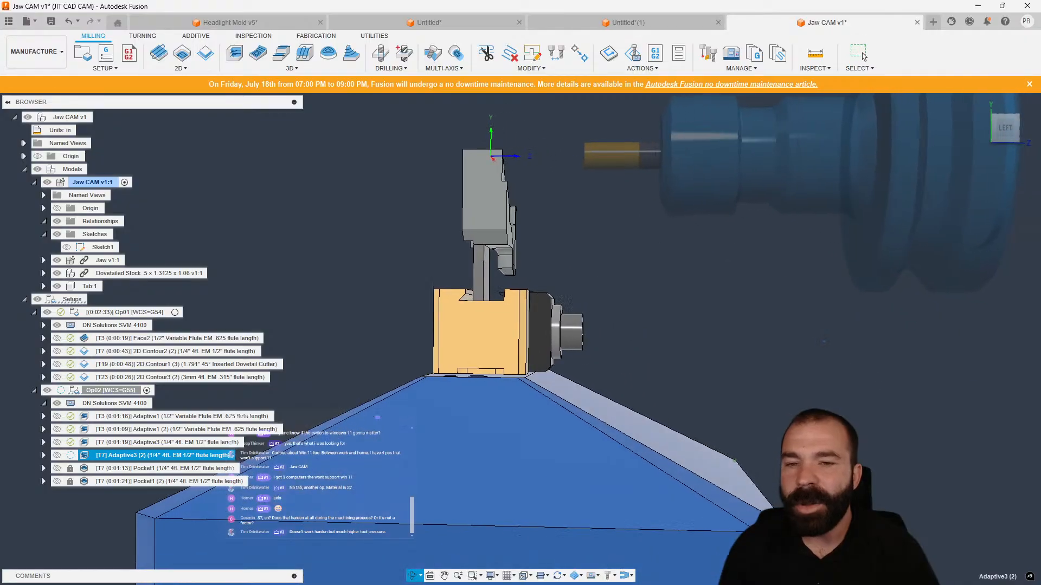
Inspect the flipped Adaptive3 (2) toolpath around the jaw and tab from several angles.
shift+middle_drag(824, 341, 830, 356)
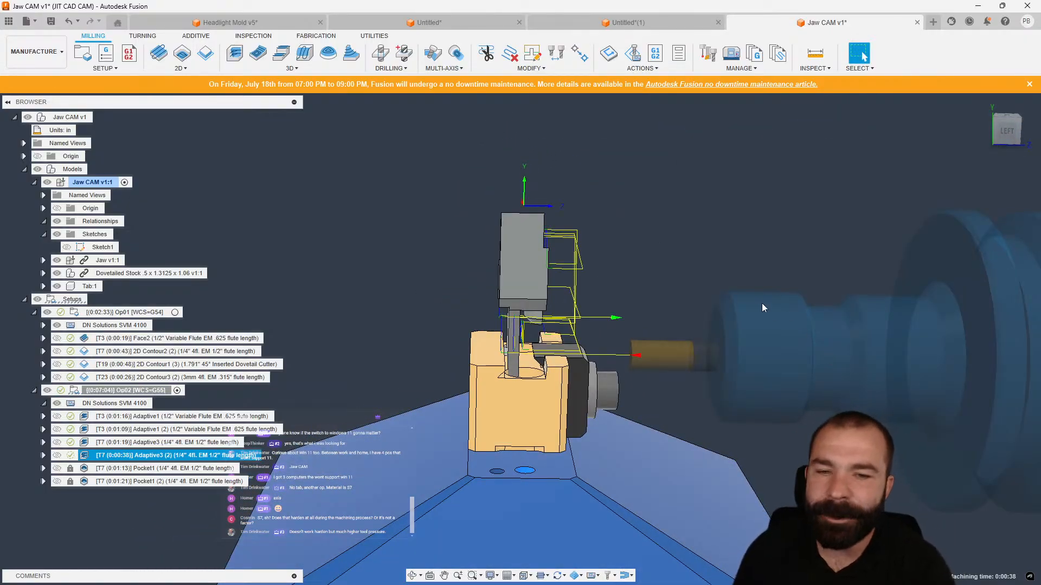
shift+middle_drag(667, 287, 746, 319)
scroll(531, 326, up, 4)
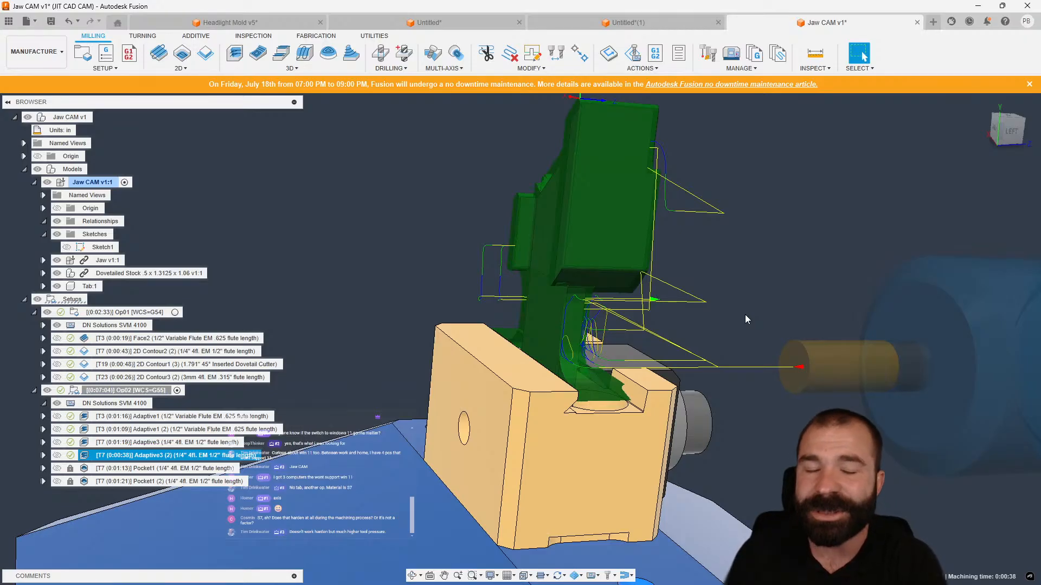
click(404, 169)
shift+middle_drag(404, 169, 450, 203)
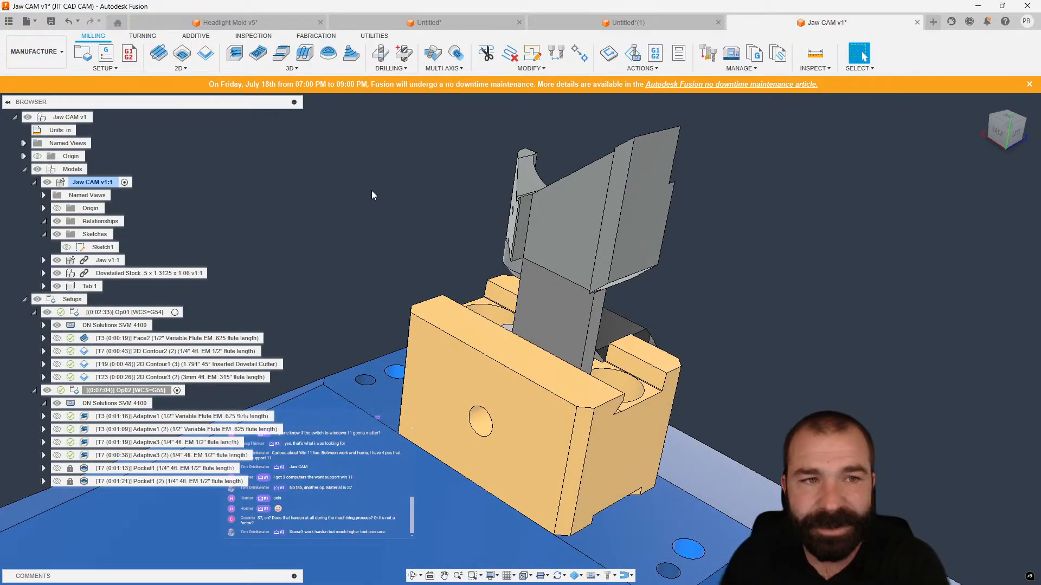
Start a 2D Contour in Op02 and enable its tool orientation.
shift+middle_drag(433, 239, 543, 218)
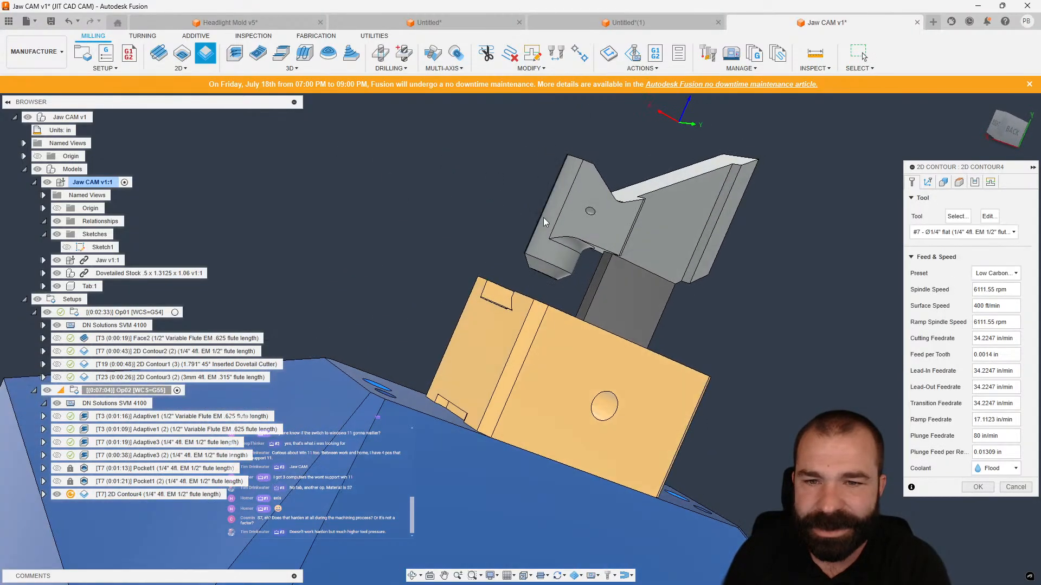
scroll(616, 263, up, 4)
shift+middle_drag(615, 264, 581, 234)
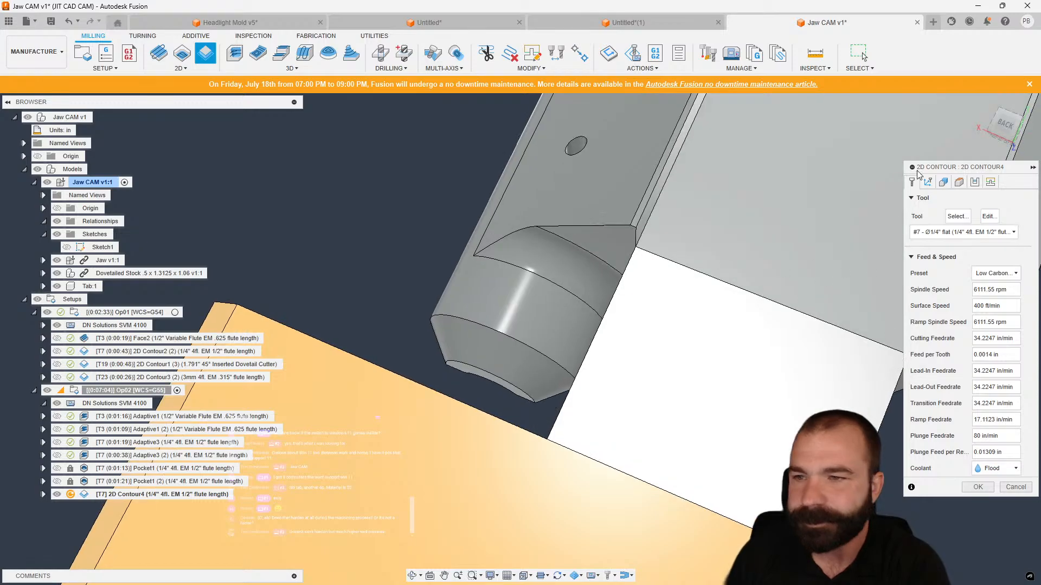
click(929, 182)
shift+middle_drag(732, 190, 715, 276)
click(913, 236)
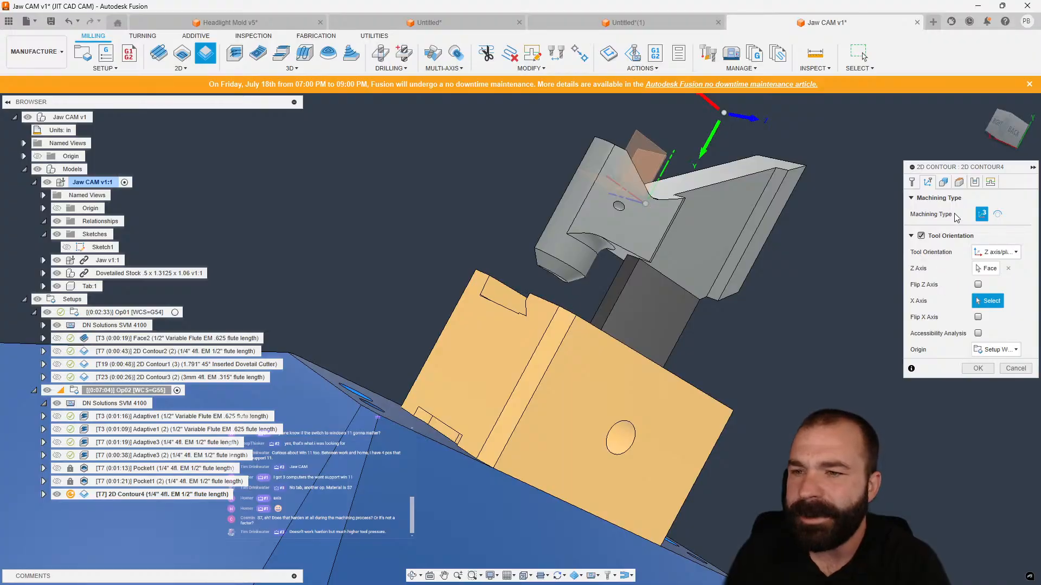
click(944, 182)
scroll(606, 262, up, 5)
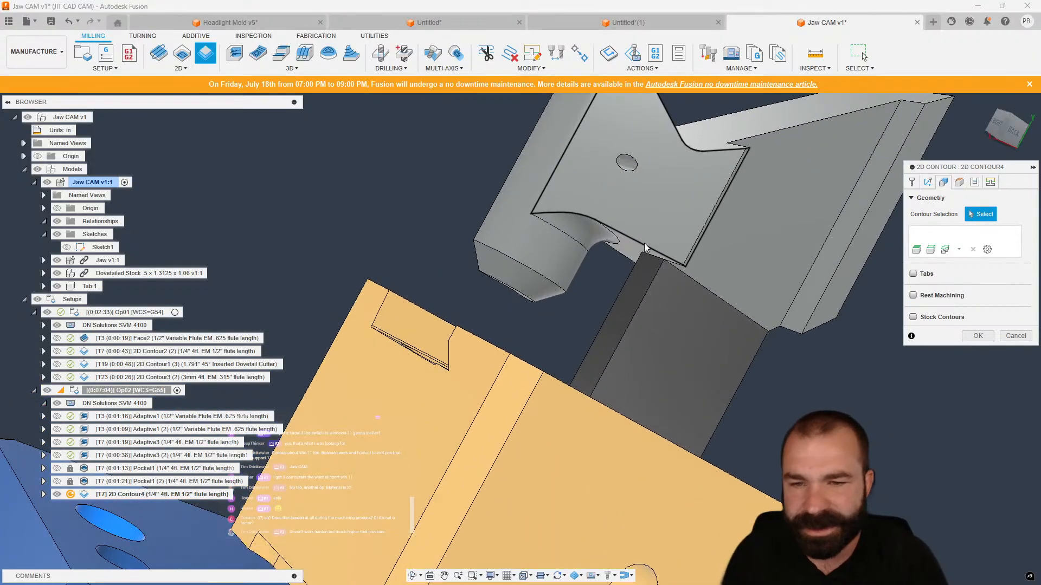
Select the tab's lower edge as the contour chain with 0.25 in start and end extensions, and finish the contour.
click(645, 243)
shift+middle_drag(645, 243, 630, 249)
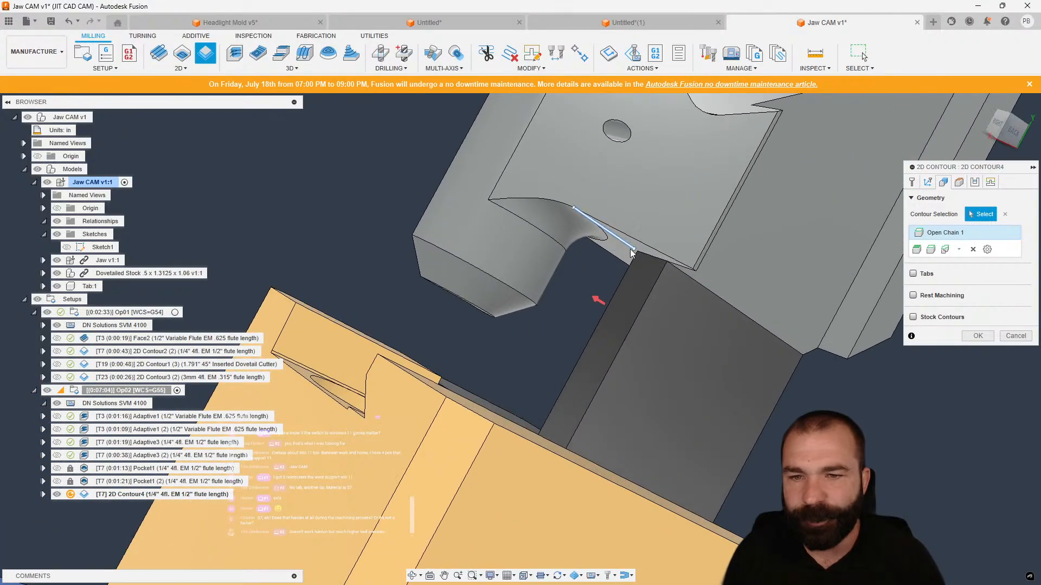
click(973, 249)
shift+middle_drag(678, 287, 776, 269)
click(675, 271)
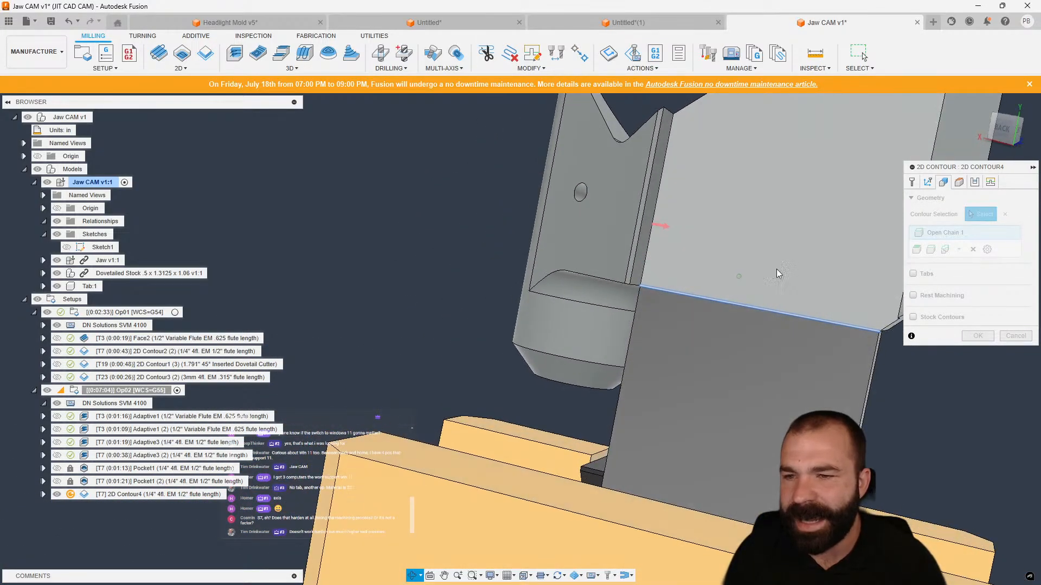
double_click(955, 239)
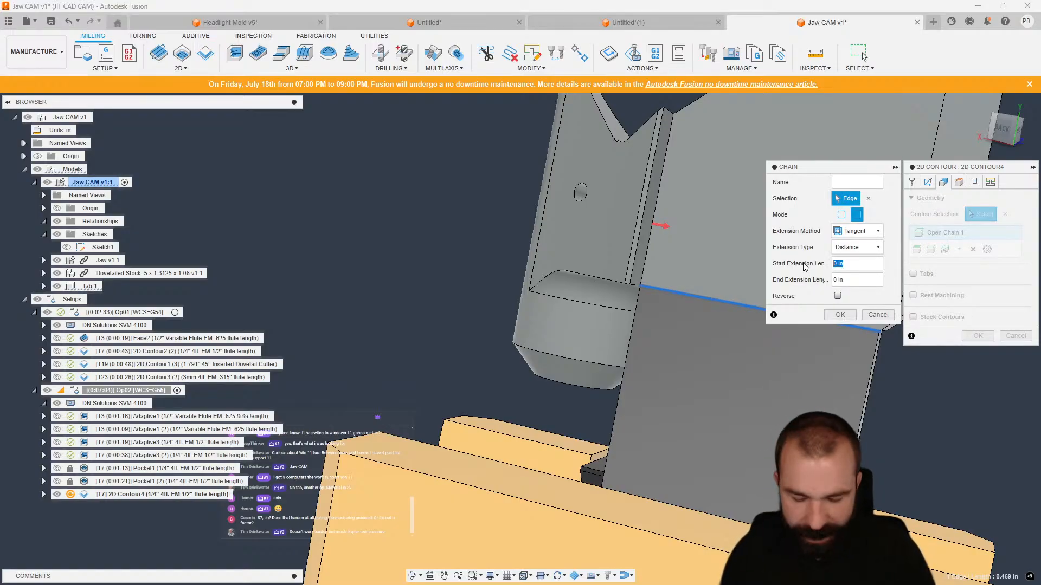
text(.25)
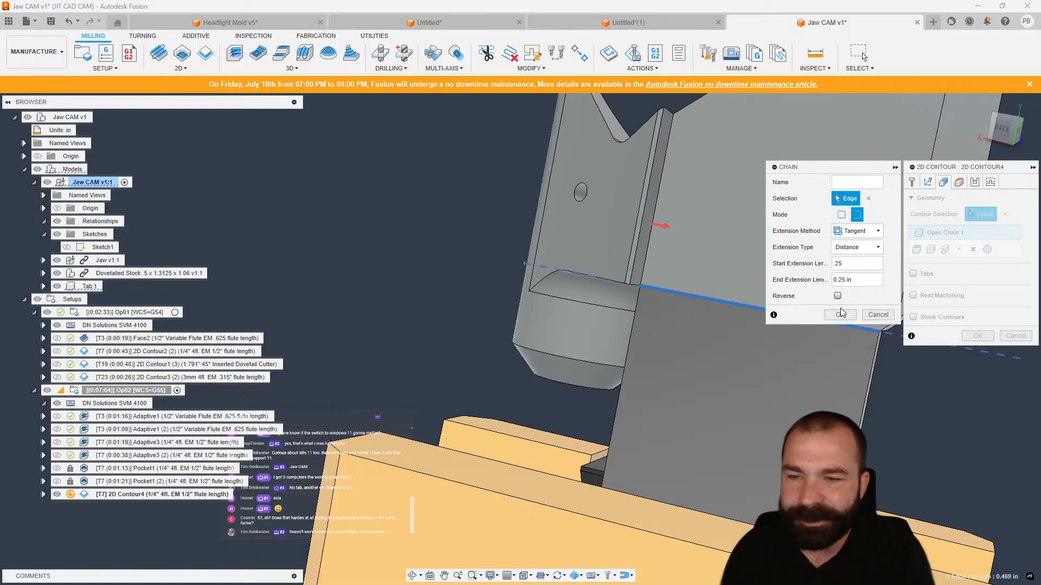
click(847, 316)
click(982, 337)
Edit 2D Contour4 and reverse the direction of its contour chain.
shift+middle_drag(587, 249, 607, 245)
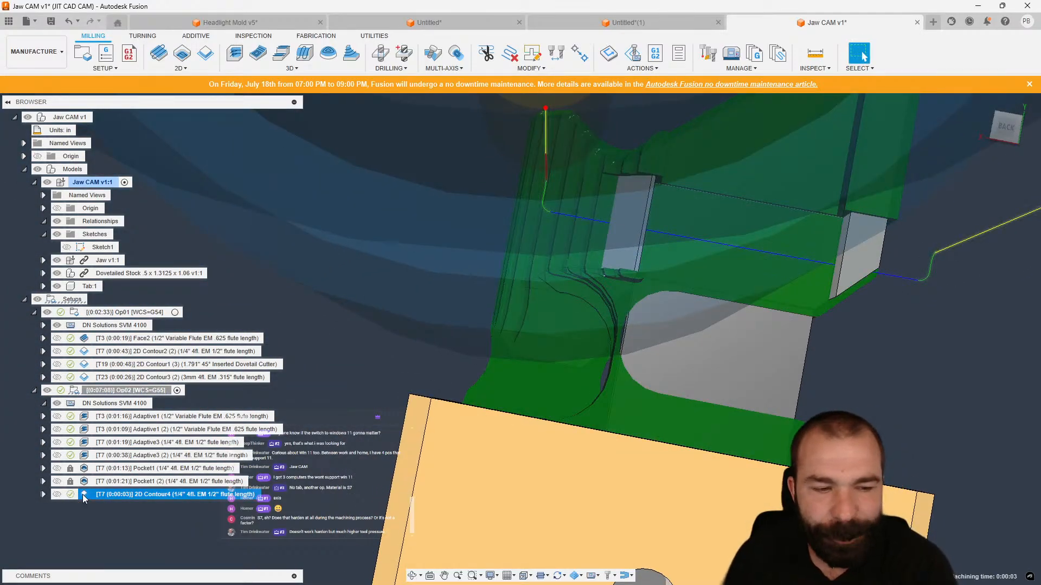
double_click(84, 497)
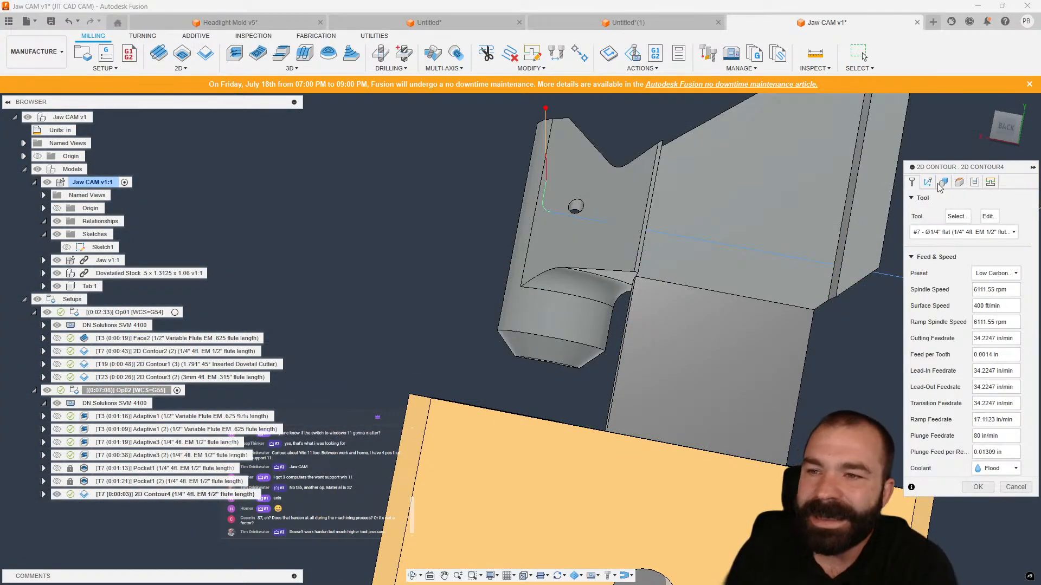
click(942, 184)
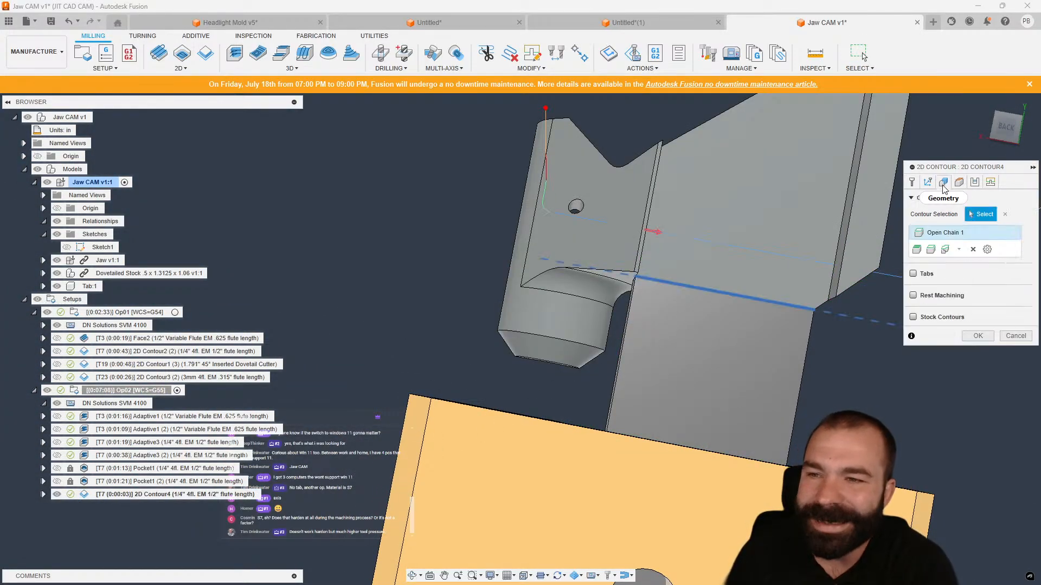
double_click(948, 233)
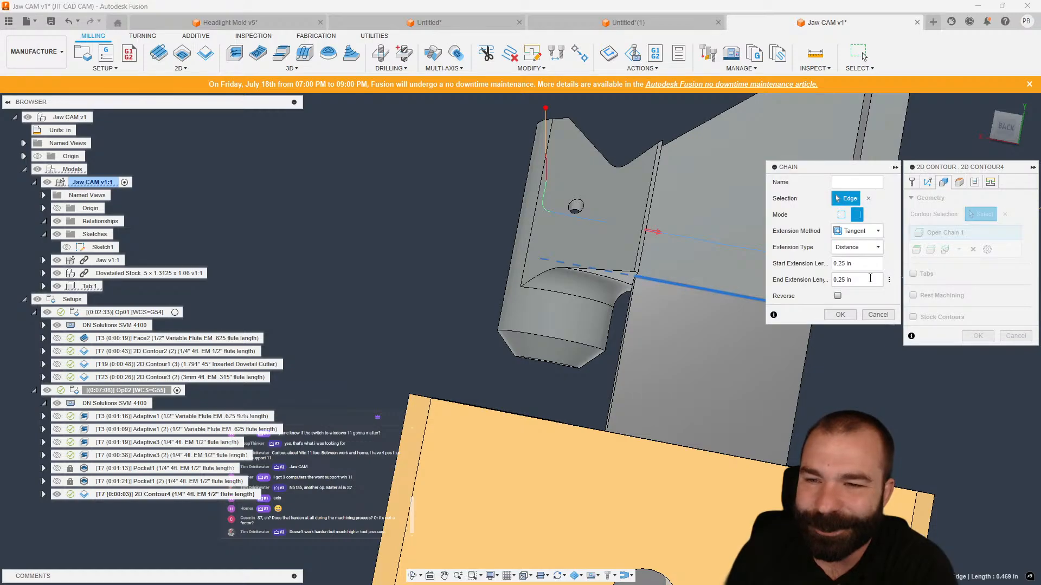
click(836, 319)
Set the contour's bottom height from a selected reference at the tab's lower edge and confirm.
shift+middle_drag(744, 328, 797, 325)
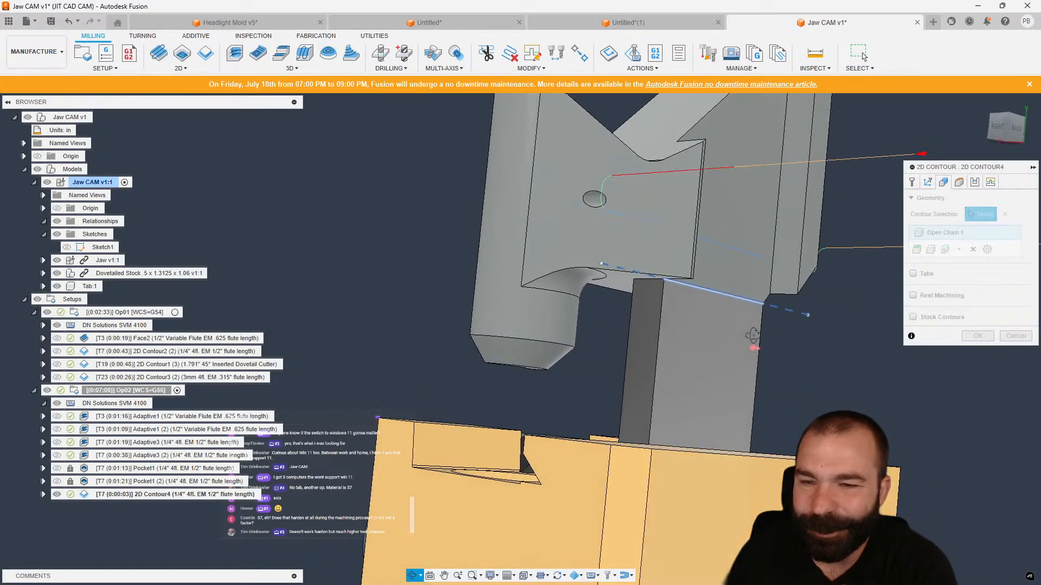
click(959, 183)
click(981, 431)
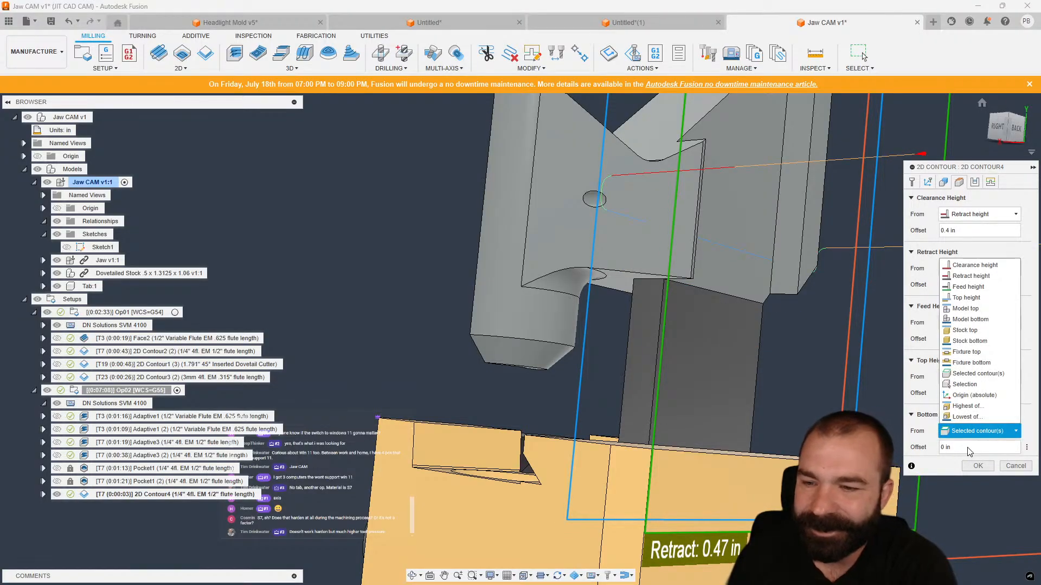
click(976, 417)
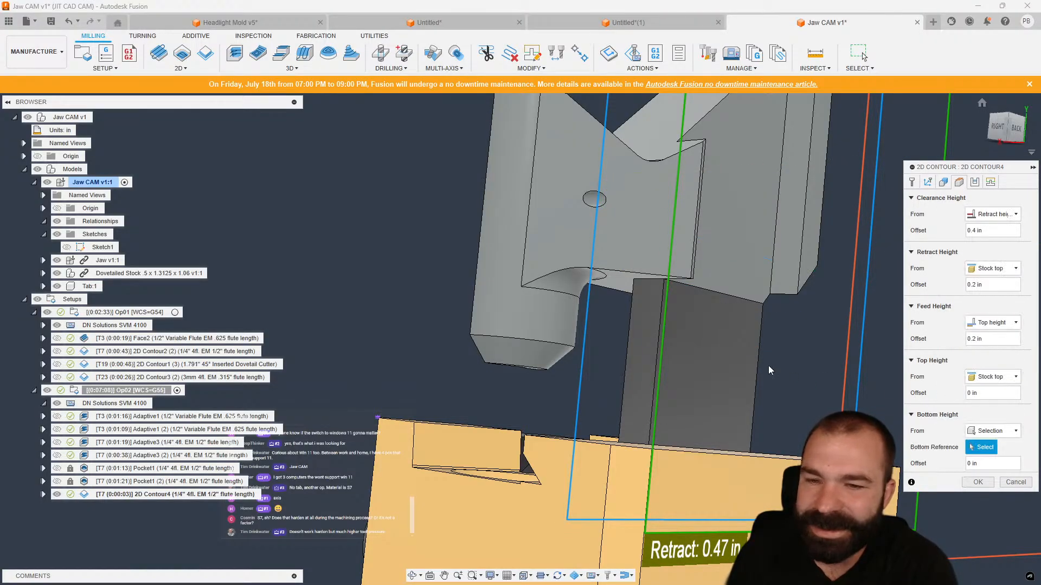
click(632, 281)
click(977, 482)
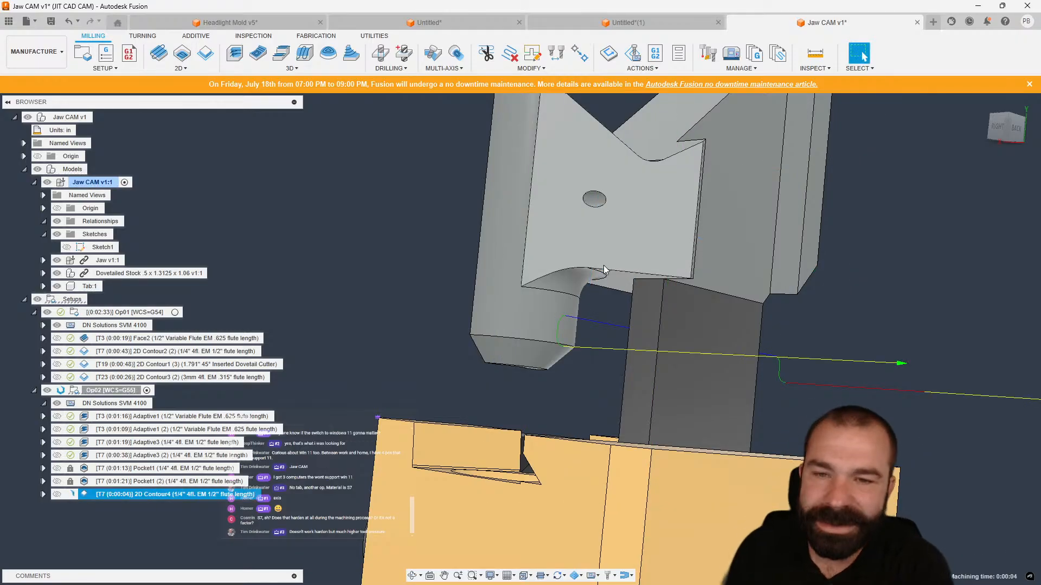
Review the Op02 setup toolpaths, including Adaptive3 (2) and 2D Contour4, on the jaw.
shift+middle_drag(586, 211, 503, 283)
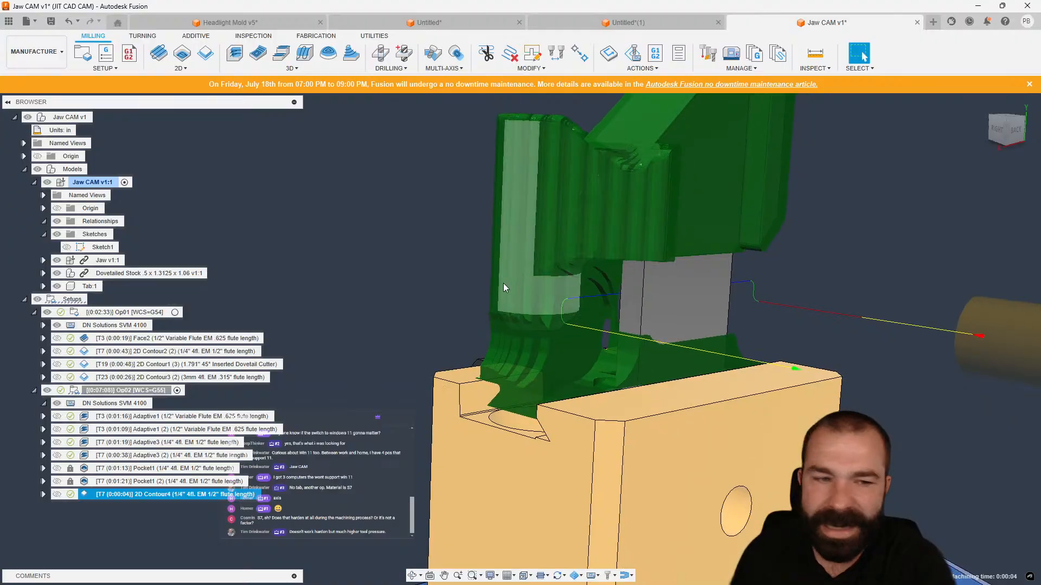
click(177, 391)
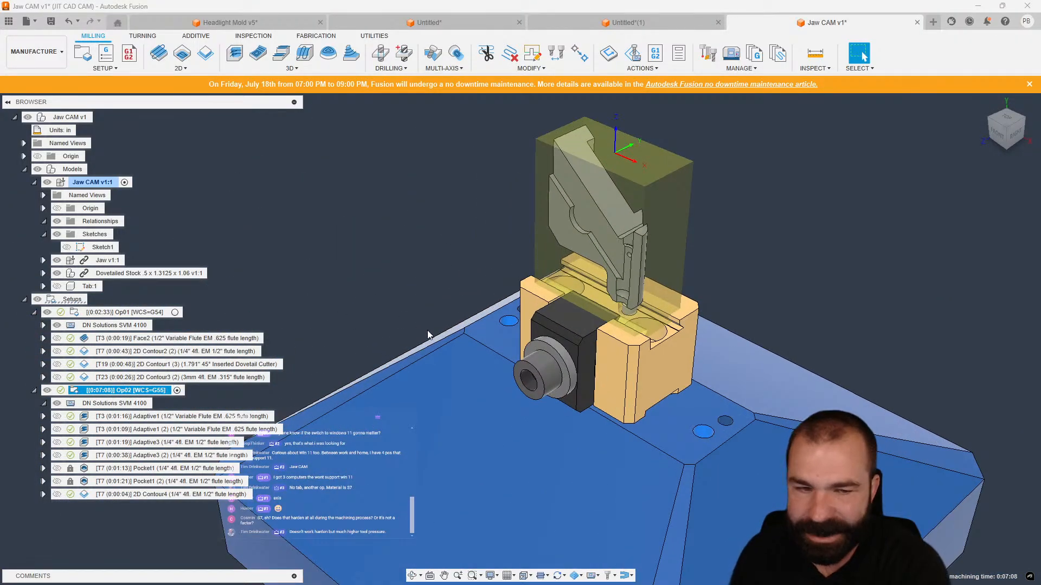
click(168, 455)
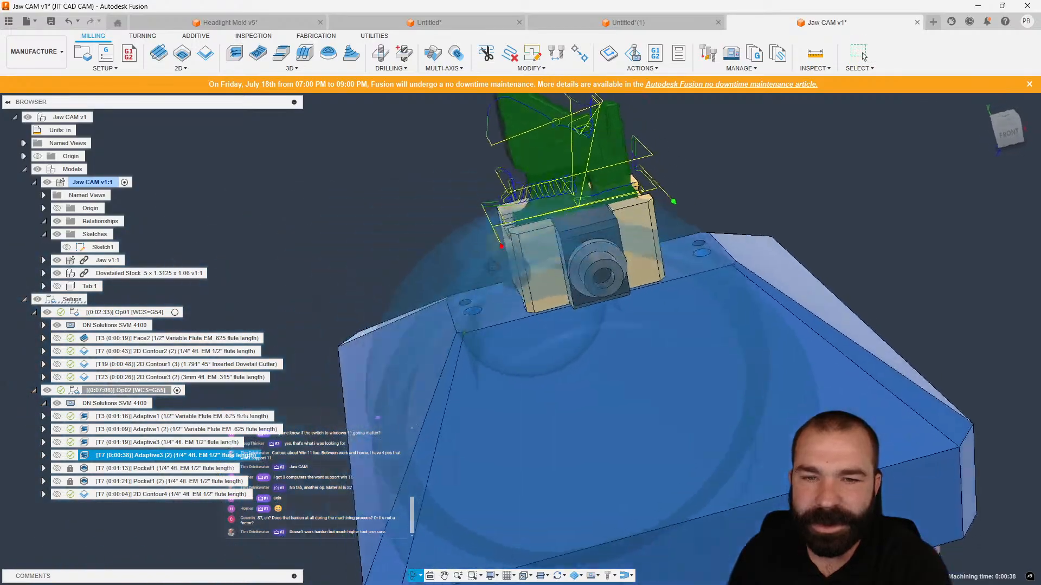
shift+middle_drag(493, 265, 561, 366)
scroll(401, 132, up, 4)
shift+middle_drag(466, 186, 414, 151)
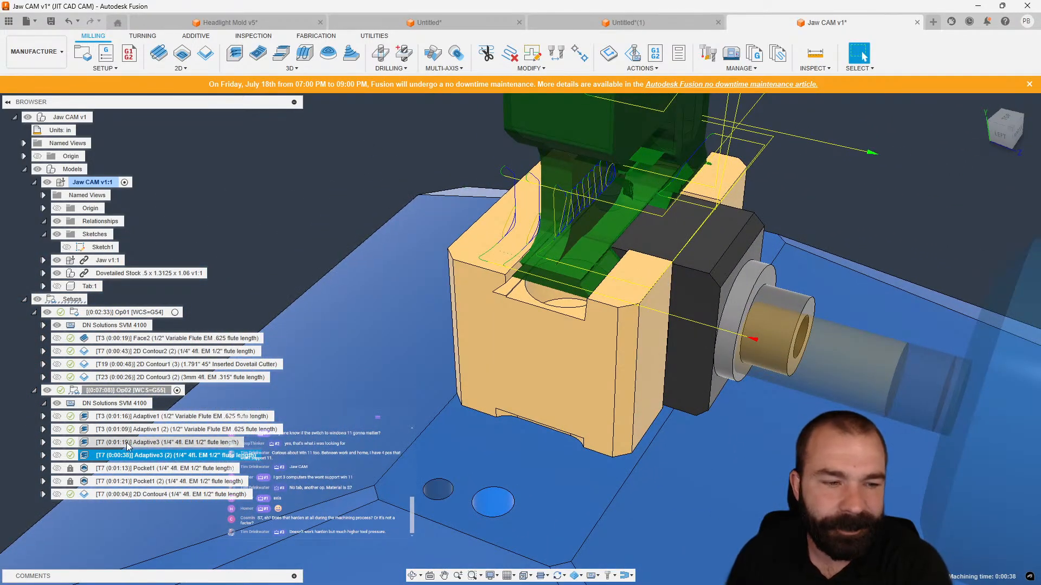
click(93, 495)
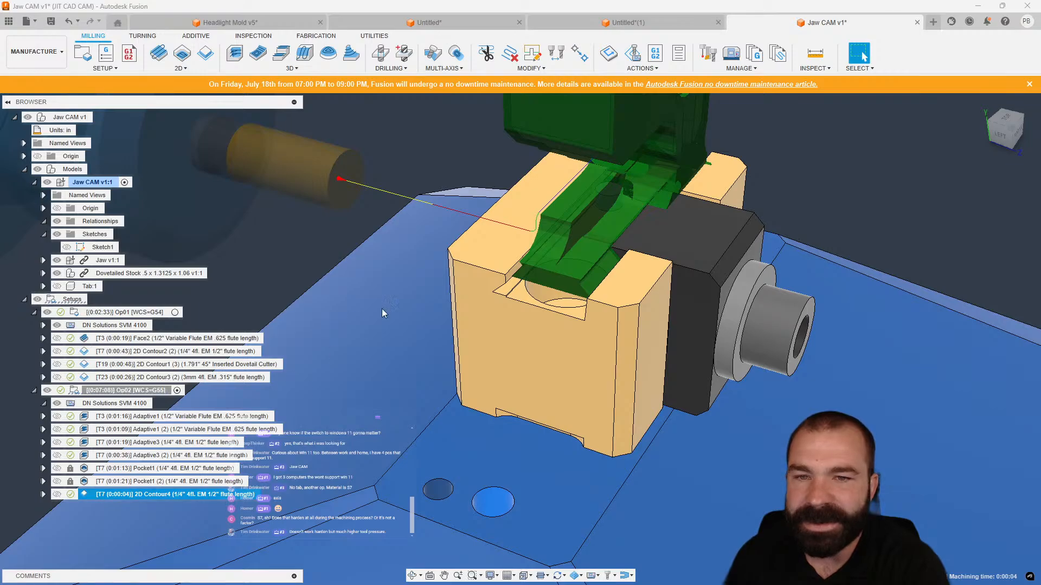
scroll(433, 244, down, 3)
shift+middle_drag(478, 278, 524, 275)
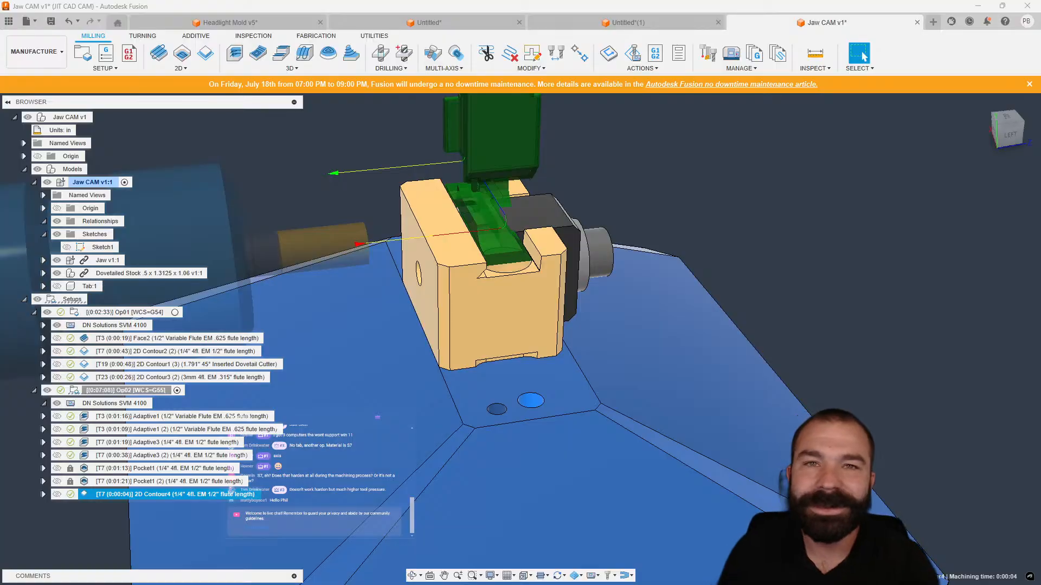
shift+middle_drag(721, 460, 760, 470)
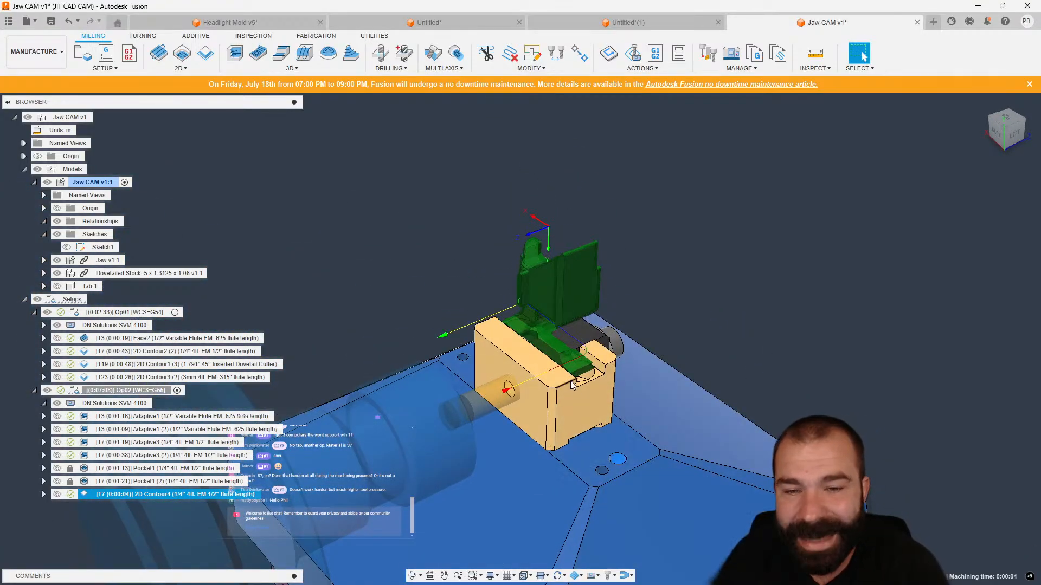
scroll(535, 243, down, 2)
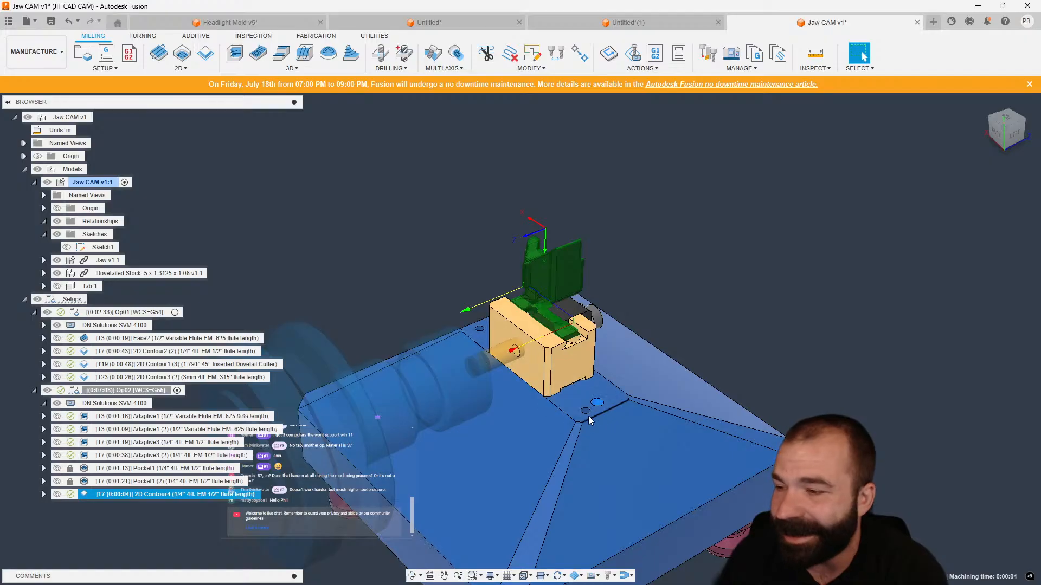
Open the Dovetailed Stock DM12 design from the data panel.
click(9, 22)
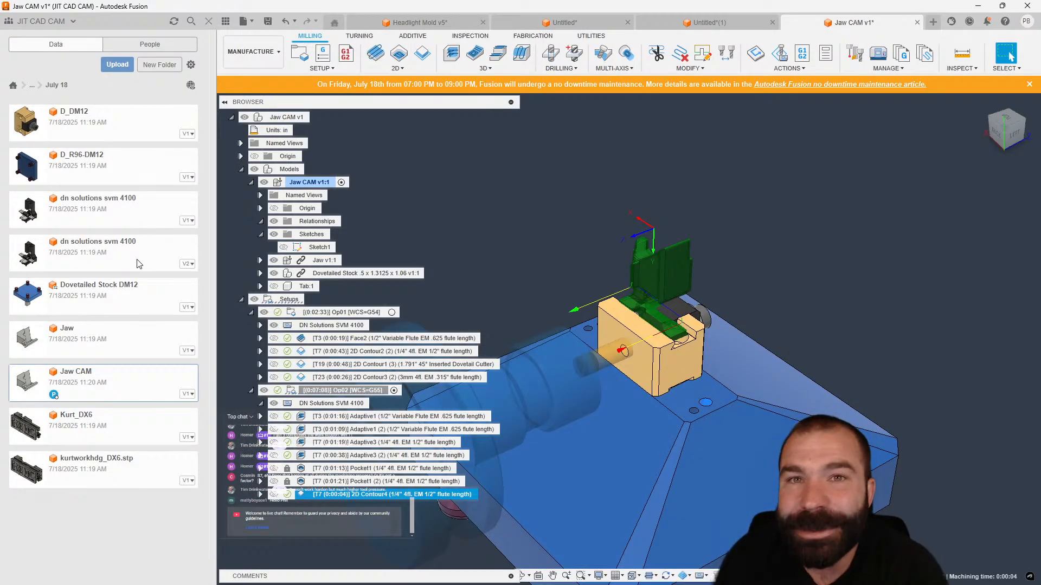
click(88, 298)
double_click(88, 300)
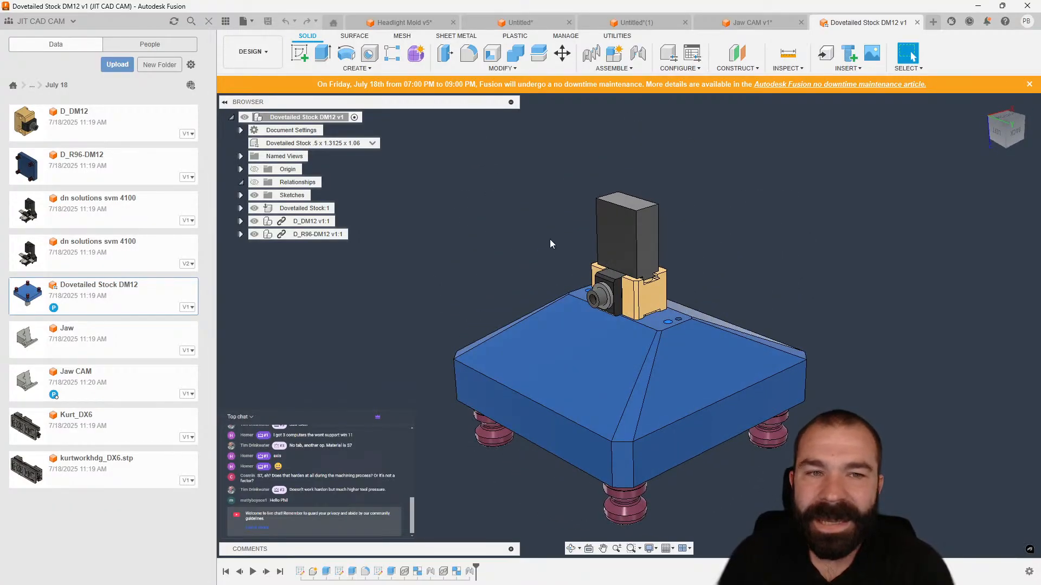
Examine the assembly's D_DM12, D_R96-DM12 and Dovetailed Stock components and open the Change Parameters dialog.
click(312, 221)
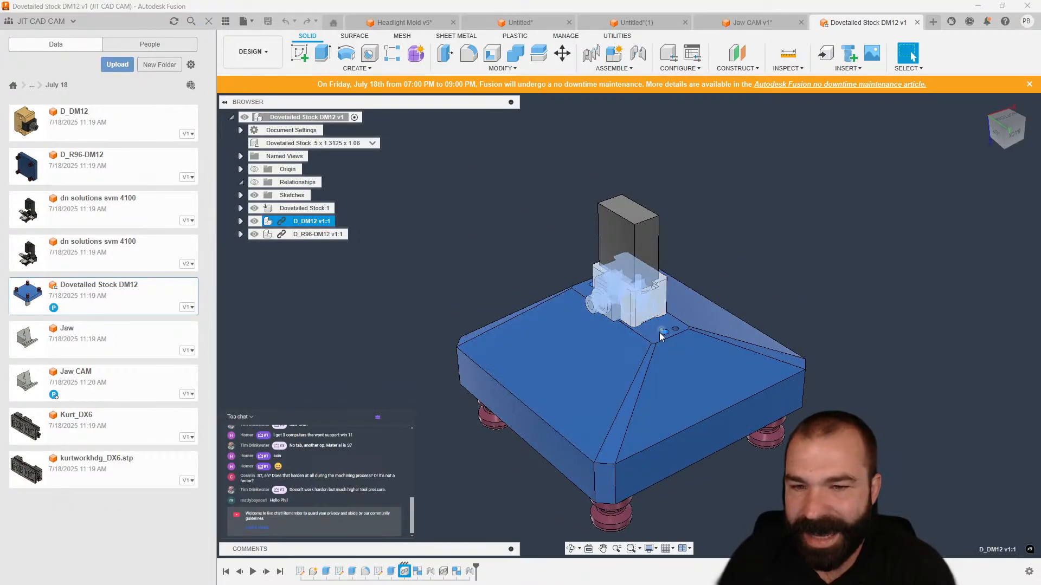
double_click(337, 239)
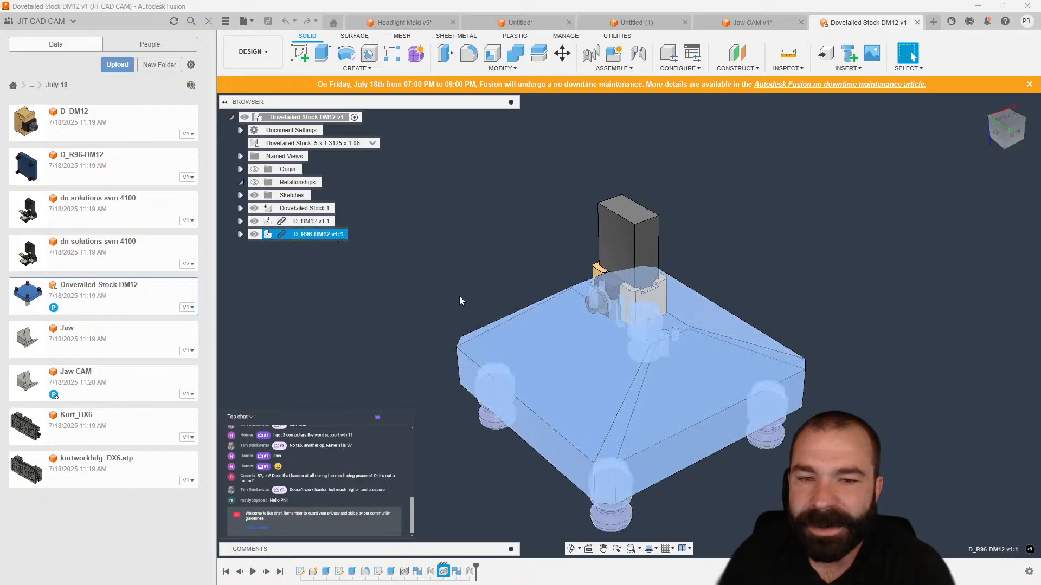
double_click(305, 208)
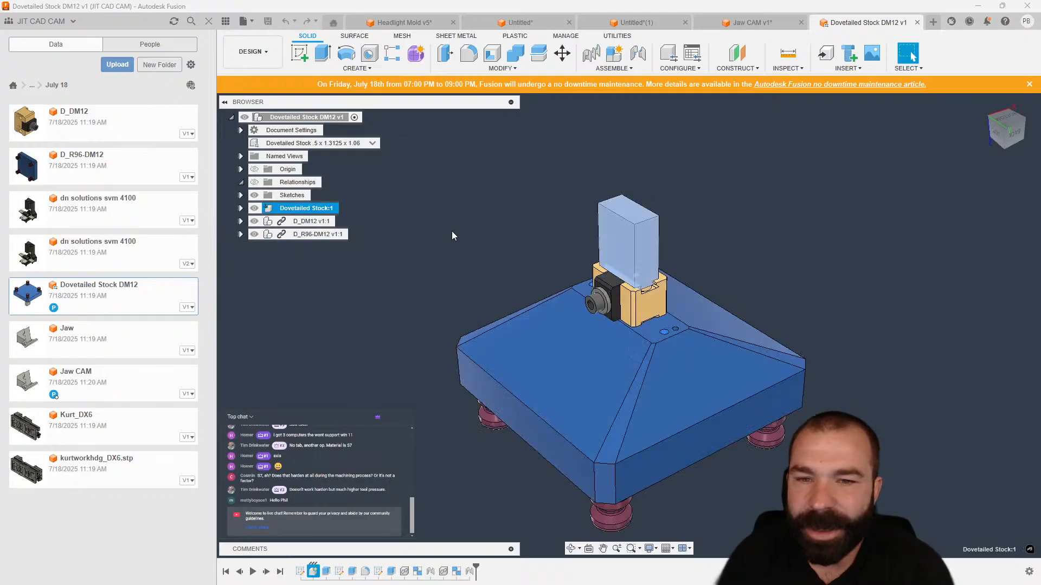
click(453, 231)
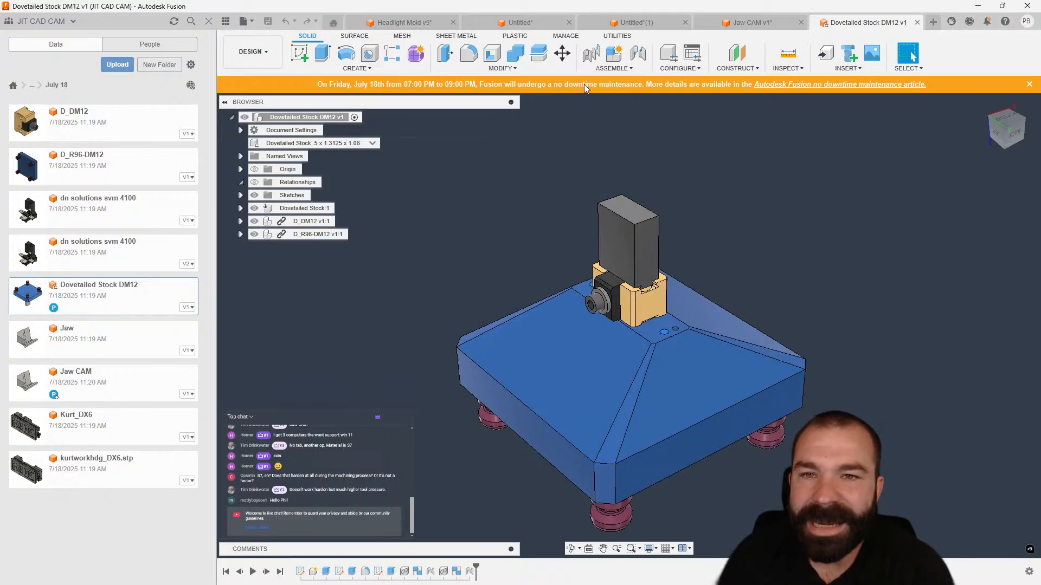
click(502, 68)
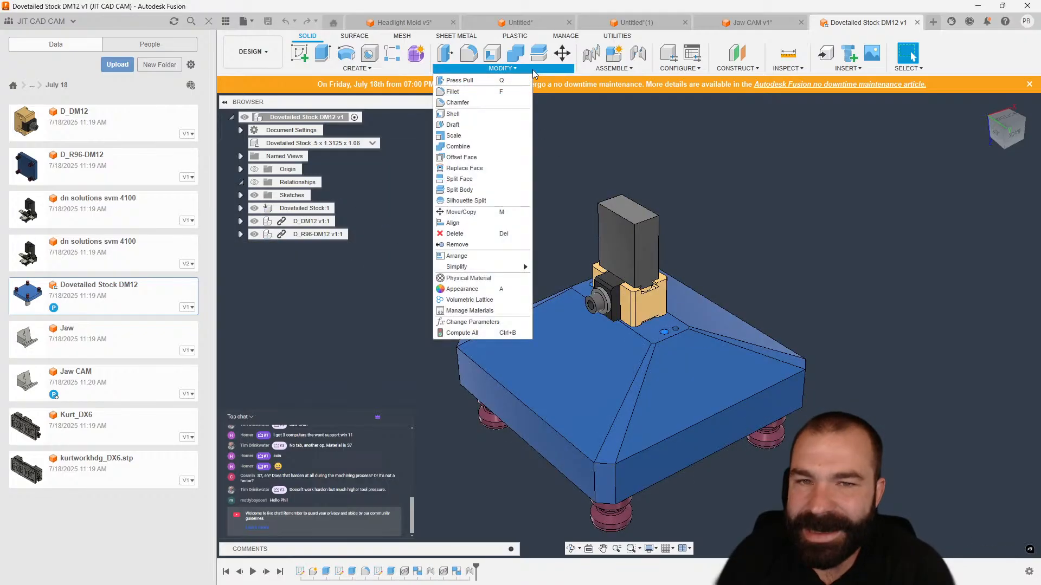
click(489, 323)
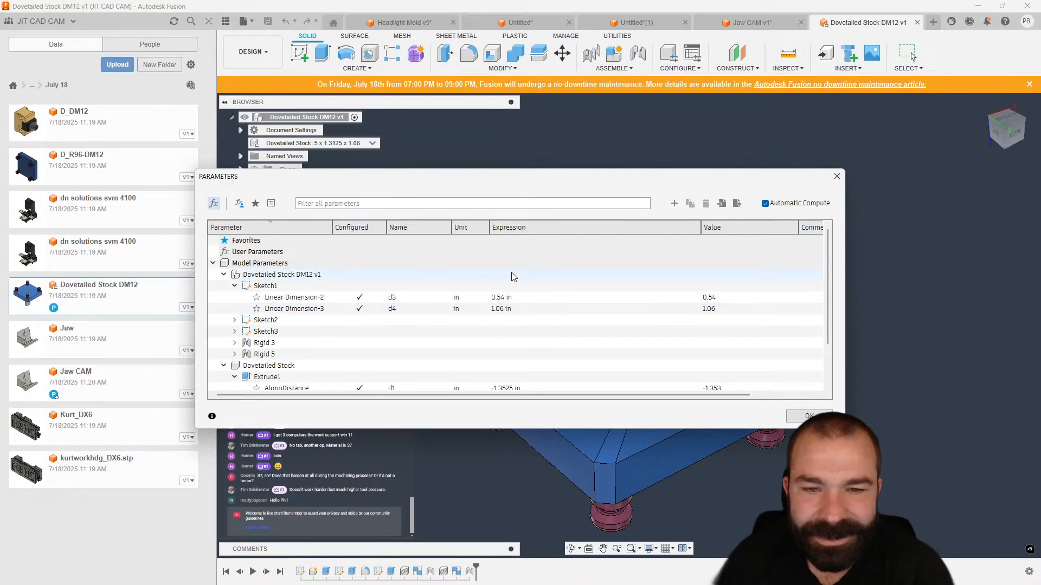
Review the model parameters of the dovetailed stock's sketches and extrude, then close the parameters dialog.
drag(507, 186, 429, 141)
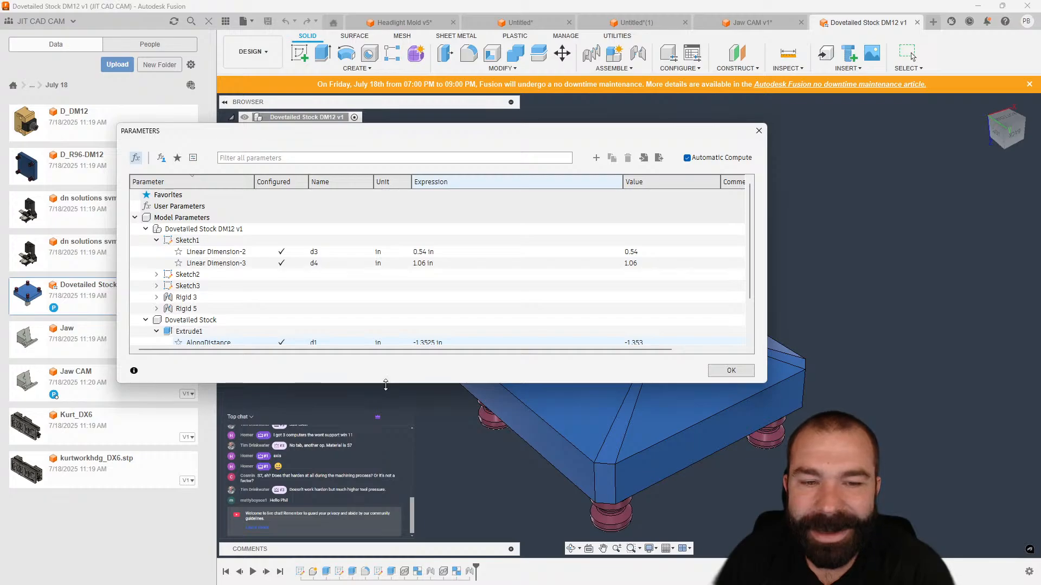
drag(383, 383, 378, 498)
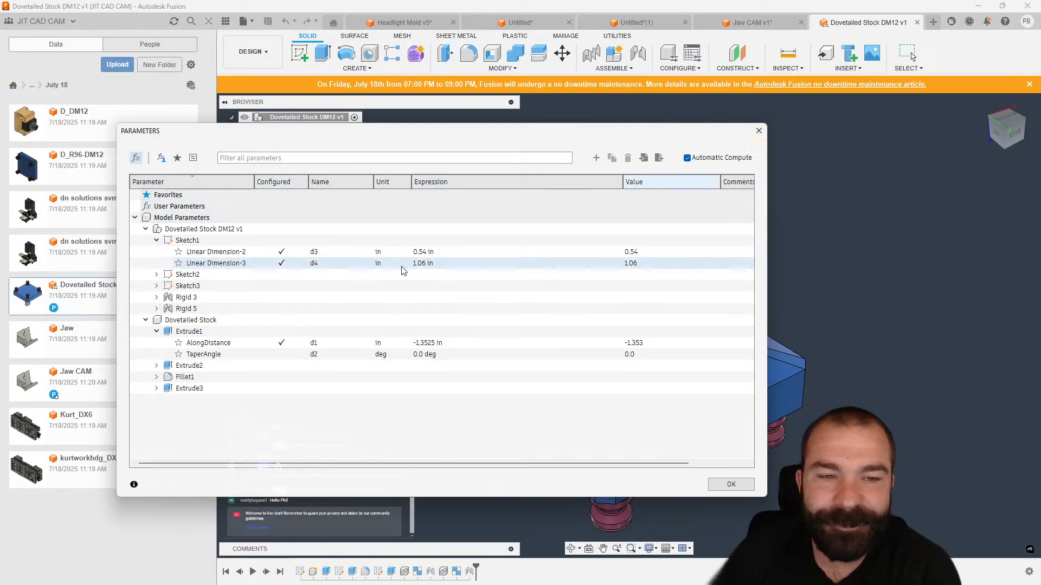
click(760, 134)
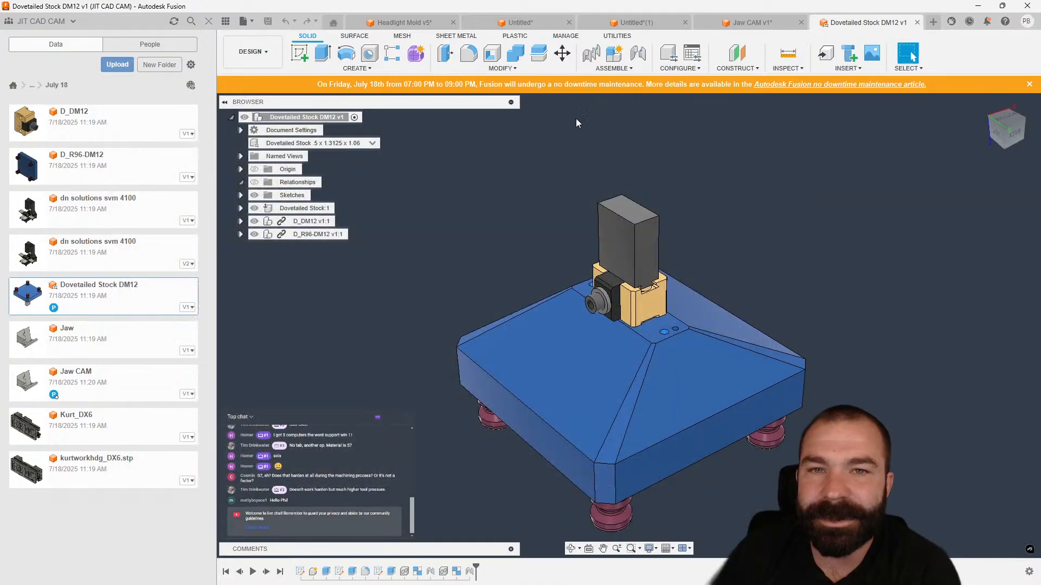
Open the configuration table and activate the second and third Dovetailed Stock configurations.
click(671, 57)
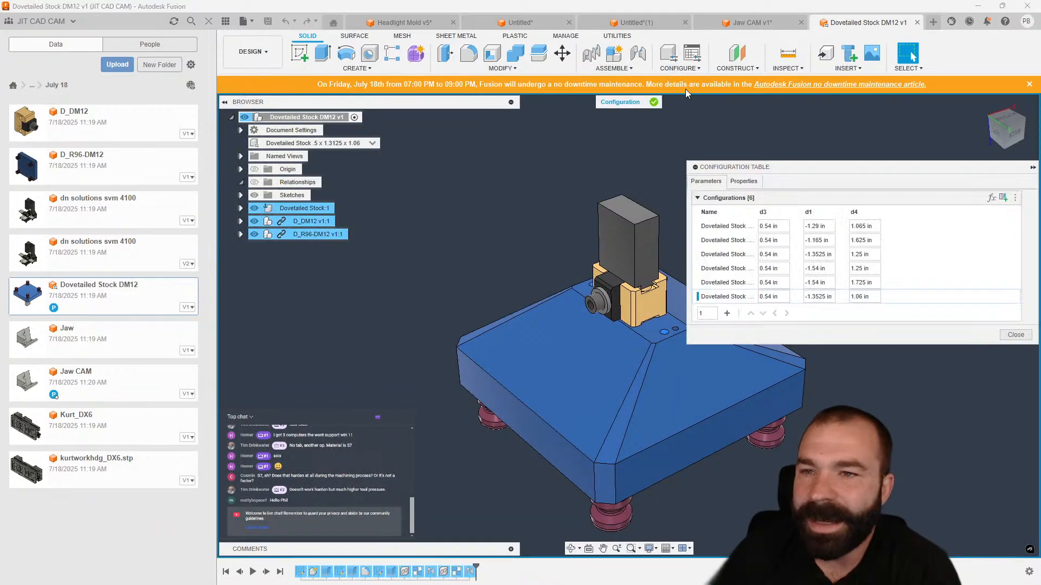
scroll(426, 208, down, 2)
scroll(636, 227, up, 3)
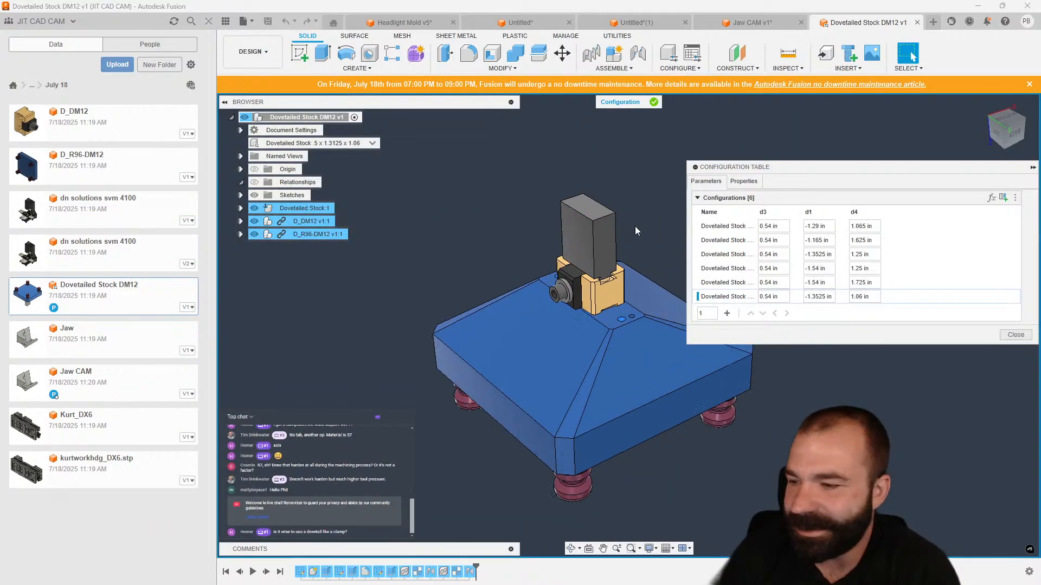
scroll(638, 228, up, 1)
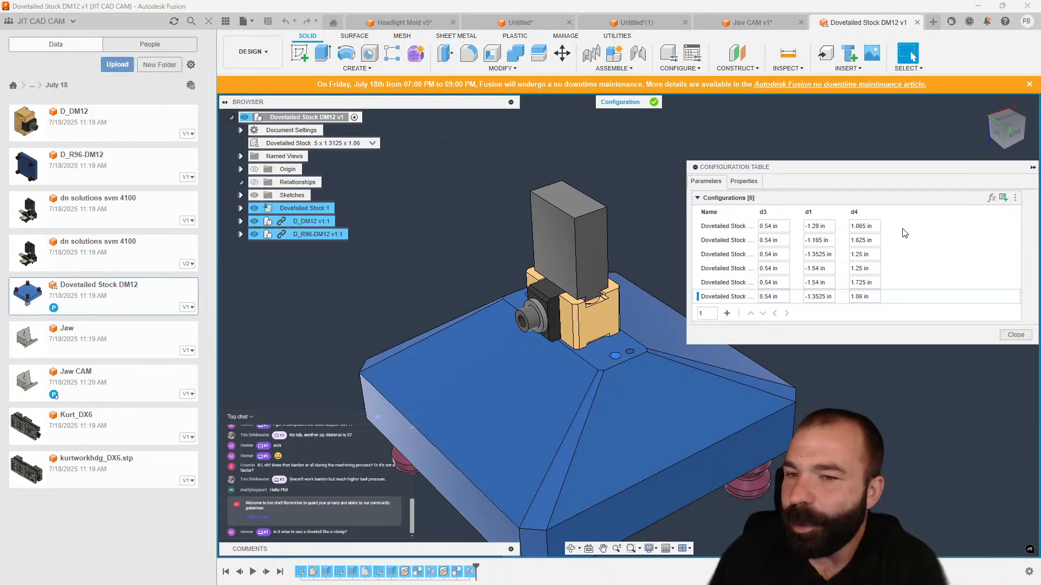
click(733, 230)
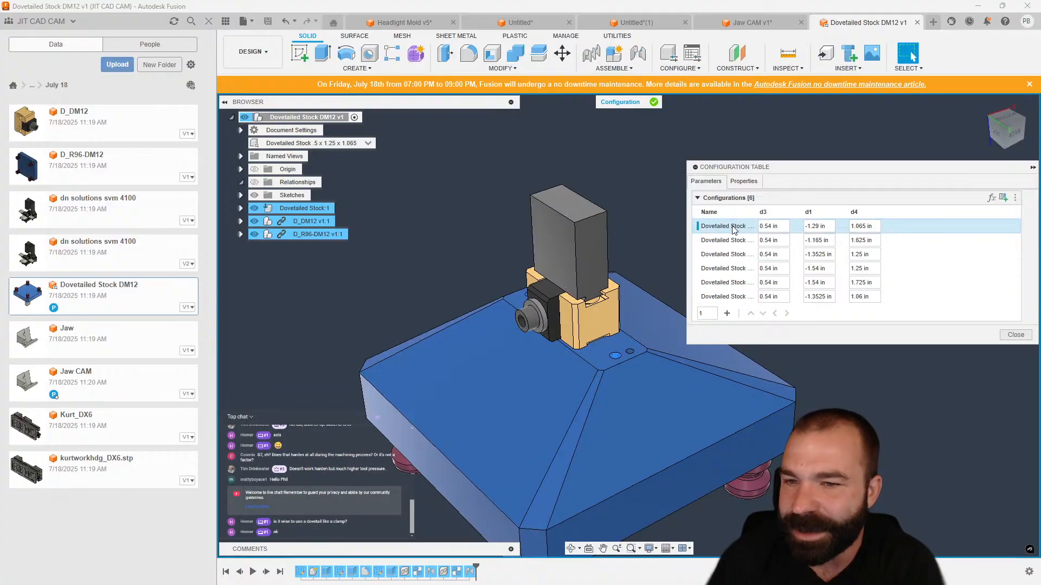
double_click(723, 255)
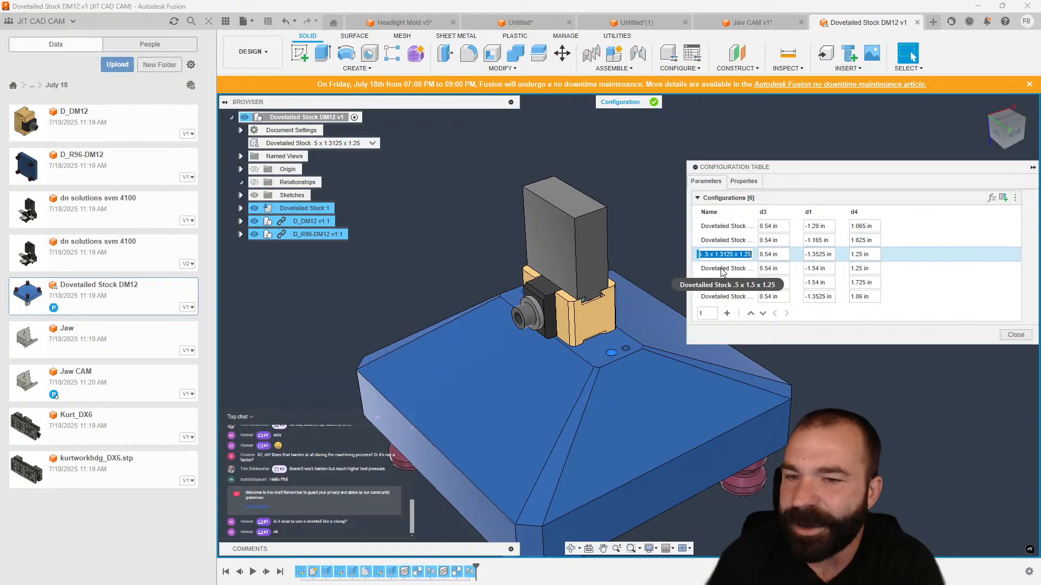
Activate the remaining configurations, returning to Dovetailed Stock 5 x 1.3125 x 1.06, and close the configuration table.
click(722, 269)
click(725, 282)
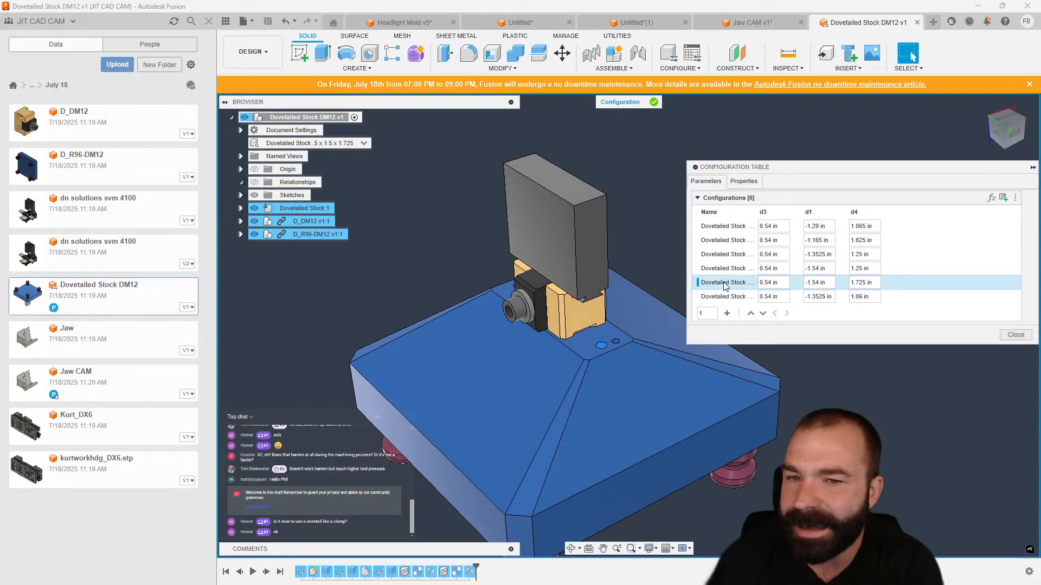
shift+middle_drag(619, 267, 607, 265)
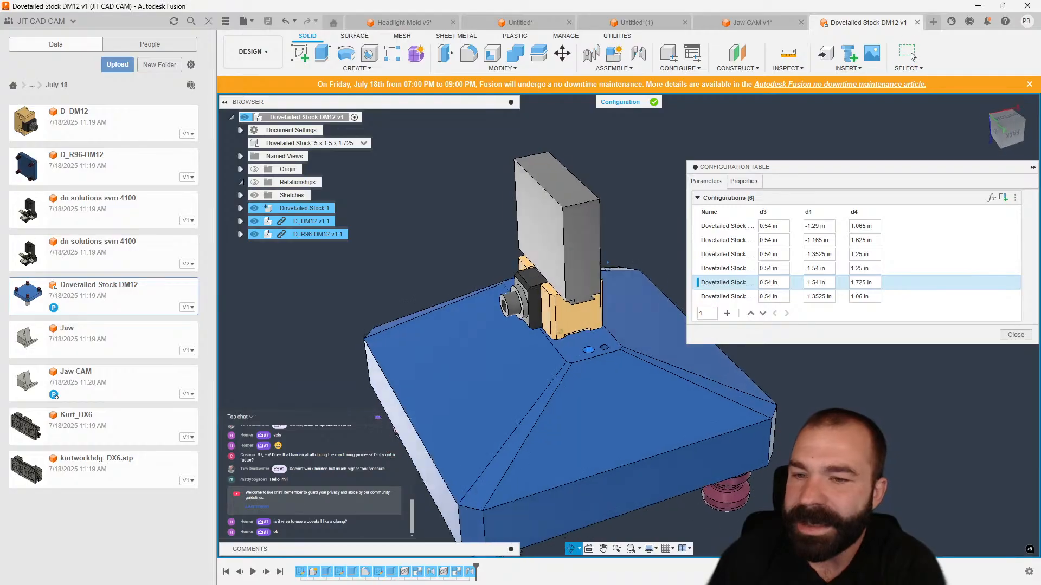
click(724, 297)
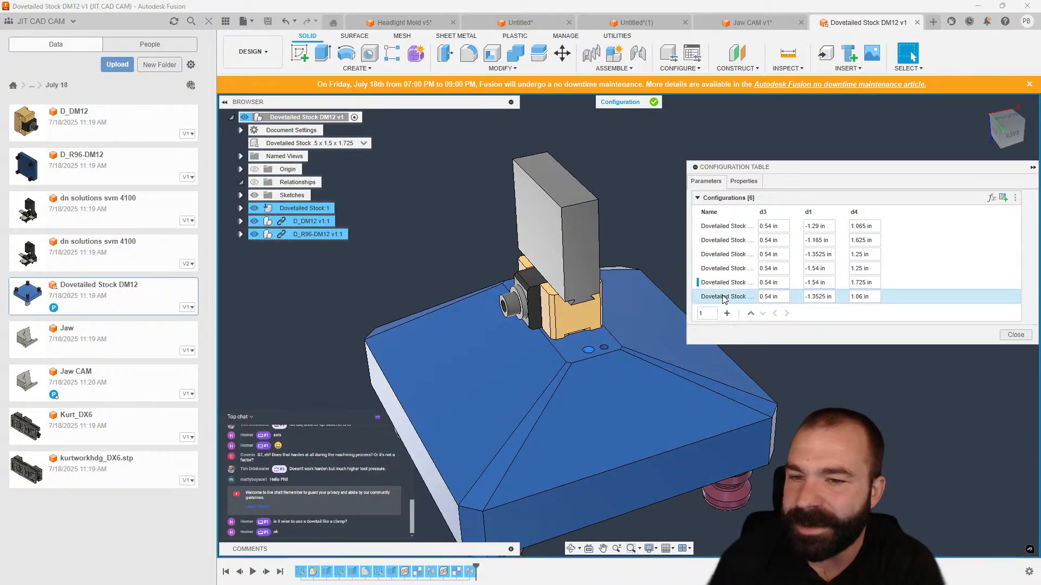
shift+middle_drag(632, 300, 612, 307)
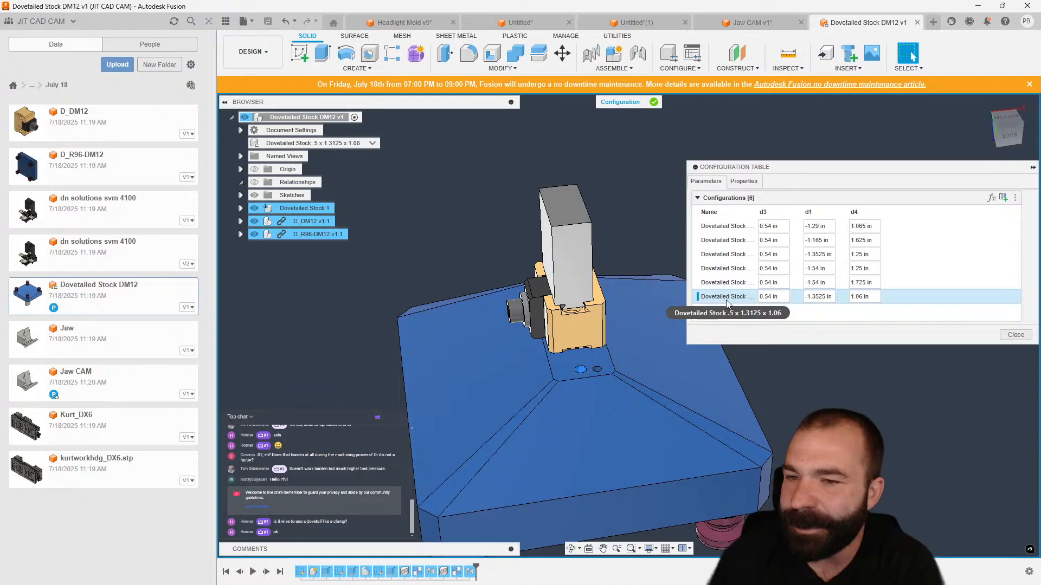
scroll(529, 298, up, 5)
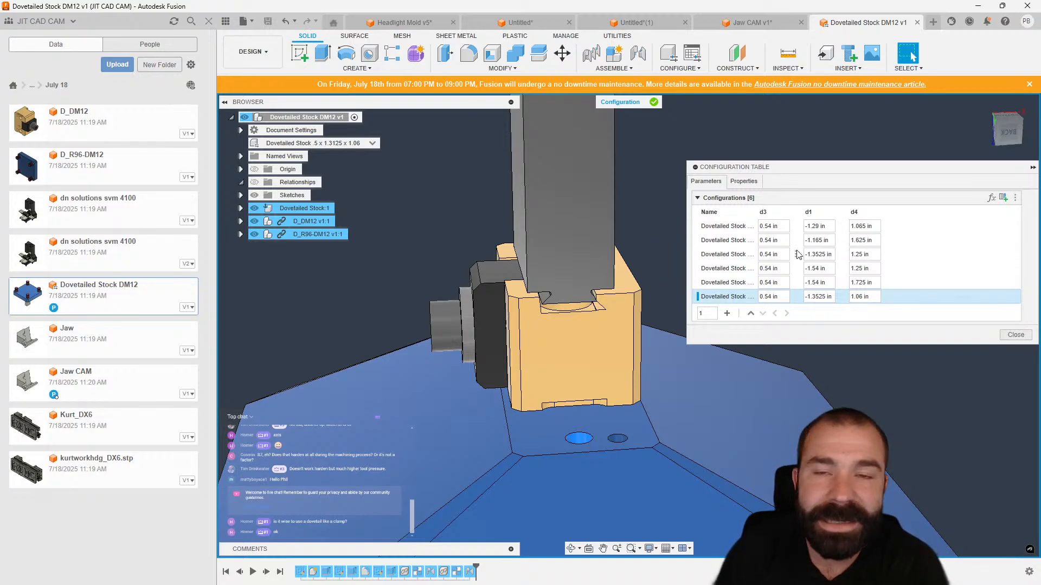
scroll(545, 369, down, 3)
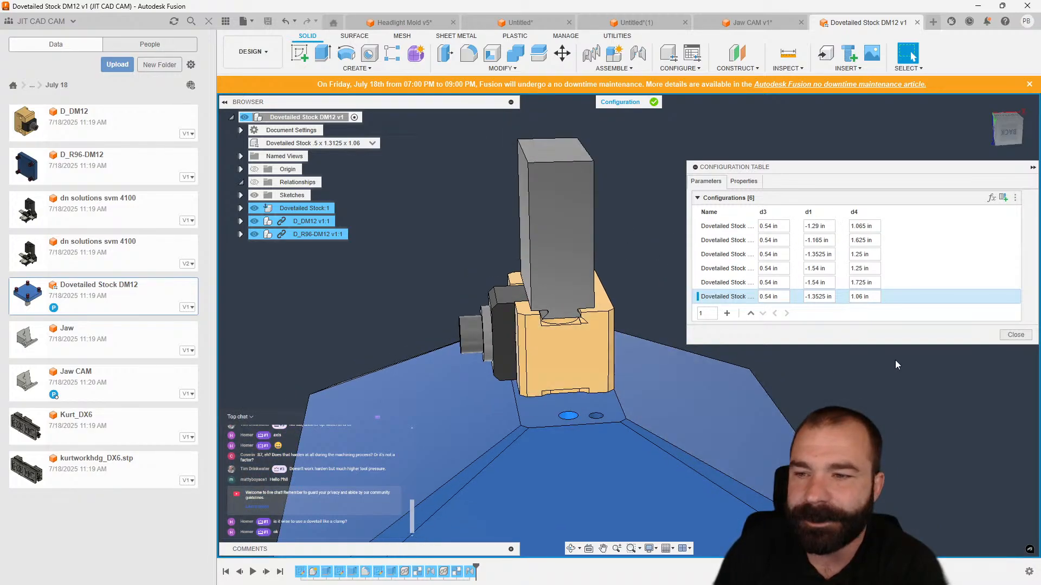
click(1011, 338)
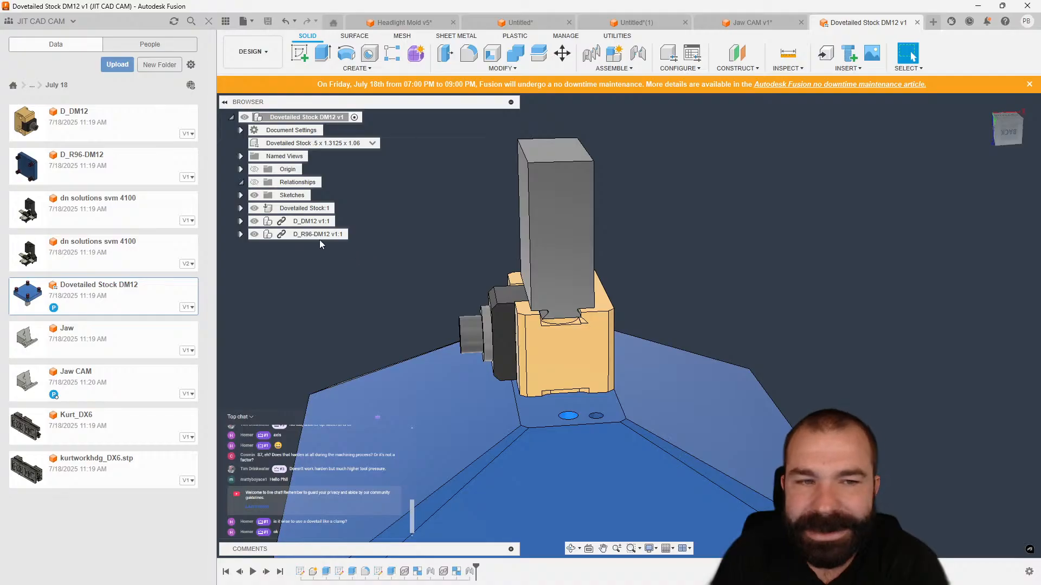
Expand the Sketches folder and show Sketch1 and Sketch2 on the stock model.
click(240, 195)
click(264, 209)
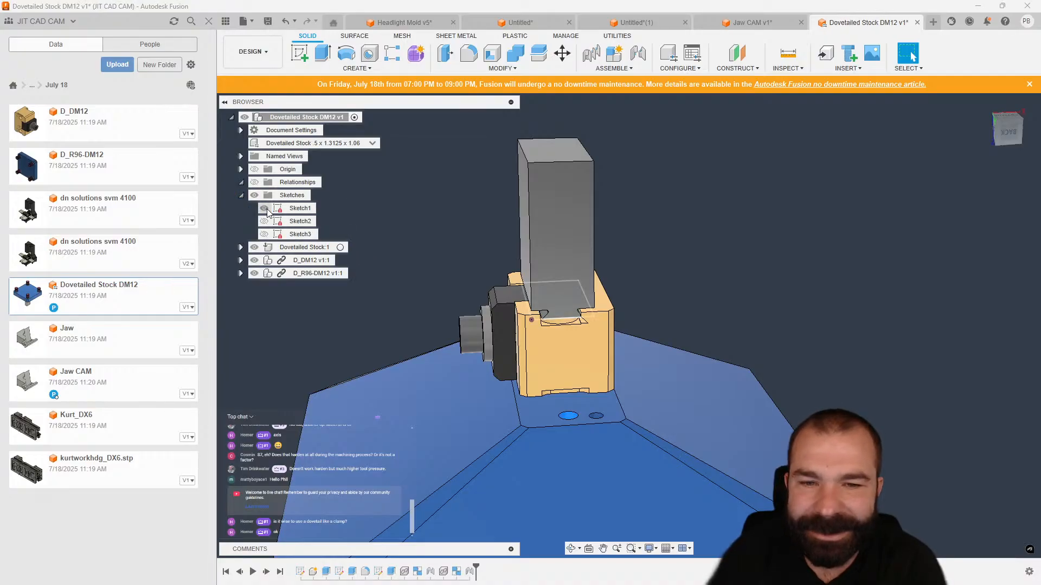
mouse_move(397, 240)
shift+middle_down()
mouse_move(453, 279)
mouse_move(402, 225)
mouse_move(416, 240)
shift+middle_up()
scroll(560, 302, up, 3)
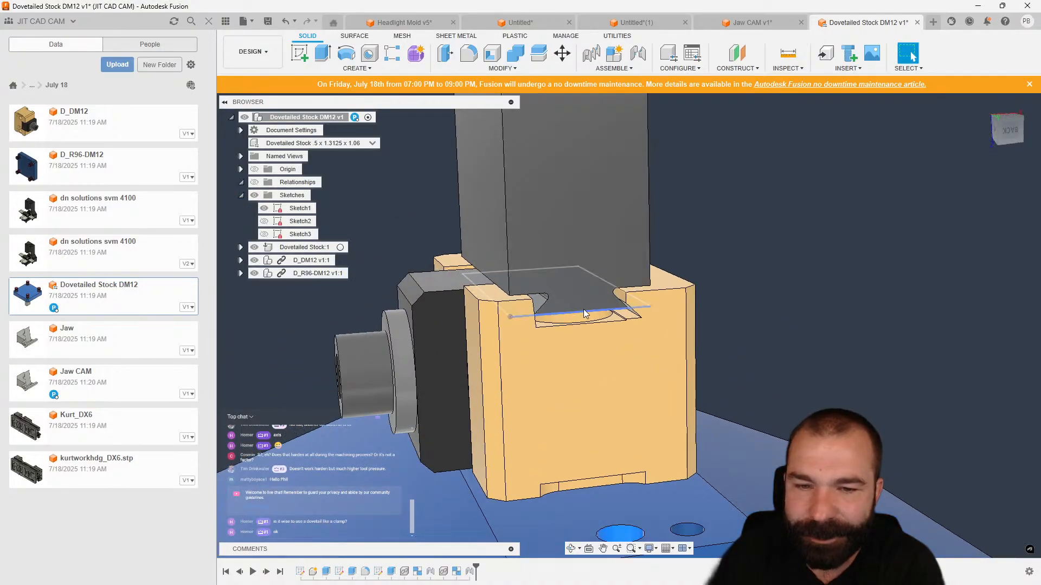
click(265, 221)
scroll(518, 355, down, 3)
mouse_move(520, 352)
shift+middle_down()
mouse_move(567, 396)
mouse_move(667, 356)
shift+middle_up()
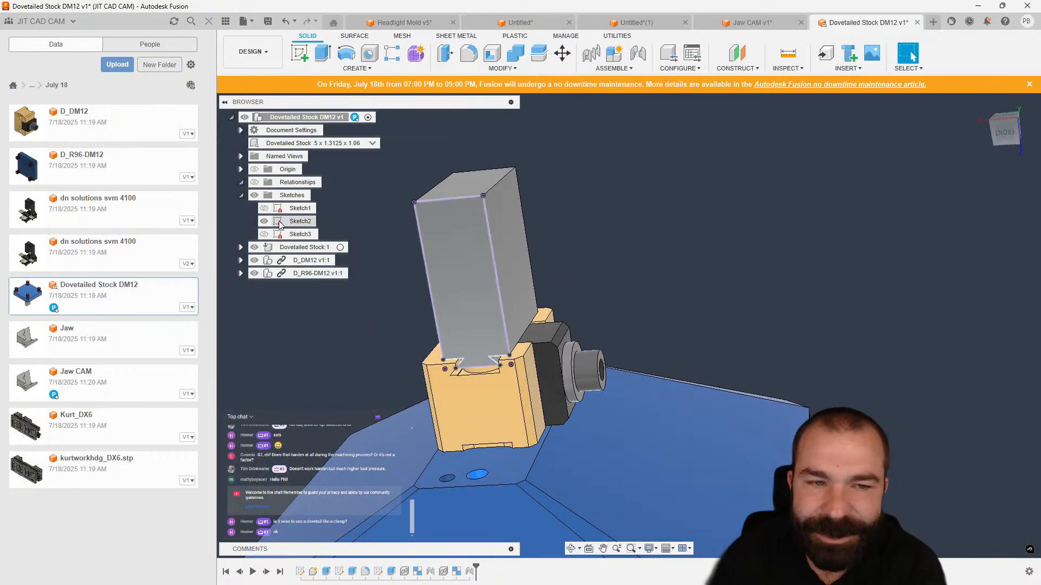
Edit Sketch2 and examine the dovetail profile's dimensions and edges.
double_click(295, 221)
scroll(571, 331, down, 2)
scroll(559, 254, up, 4)
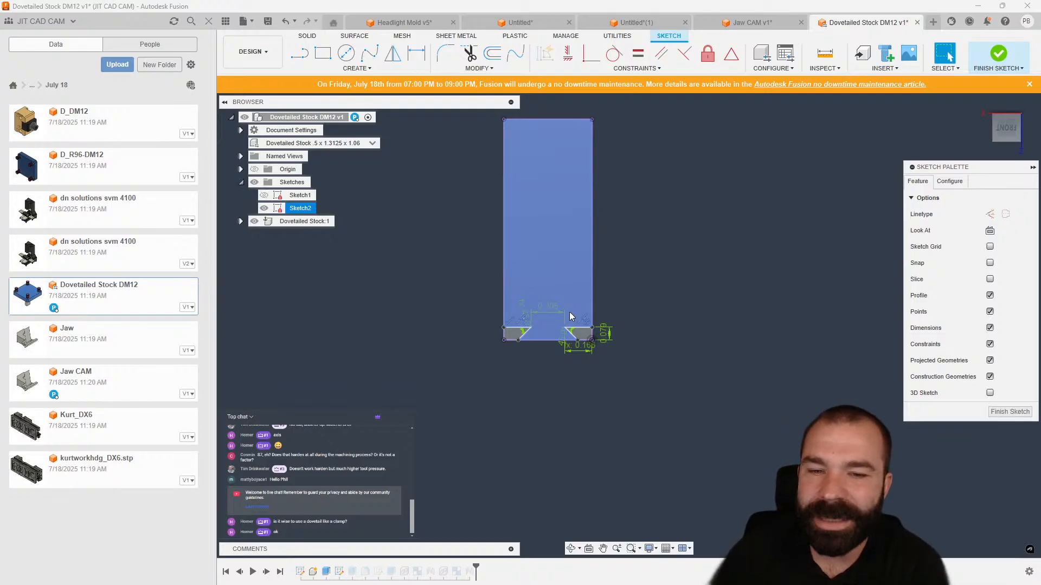
shift+middle_drag(569, 317, 551, 302)
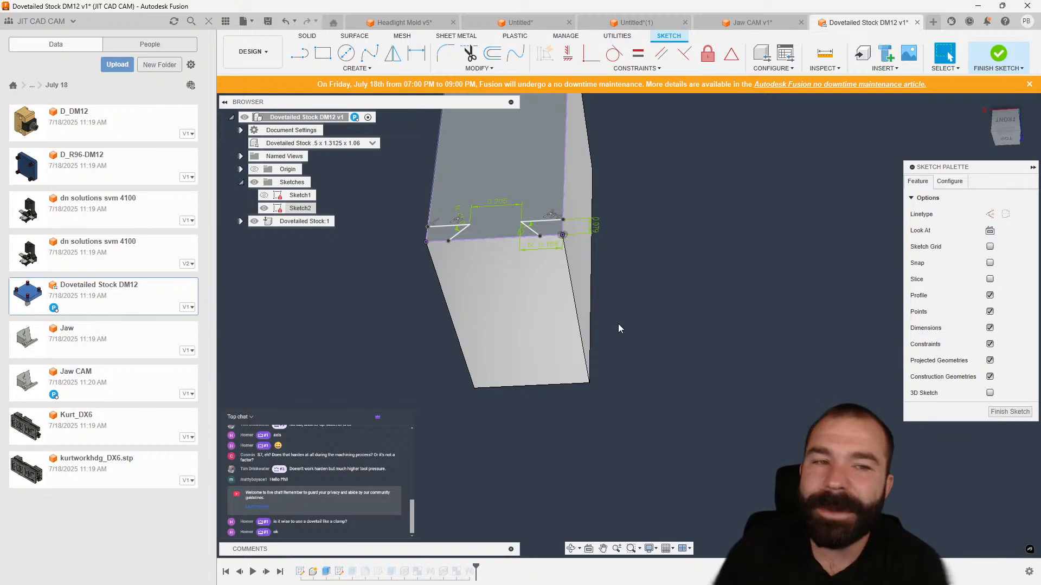
shift+middle_drag(506, 314, 540, 408)
click(1006, 130)
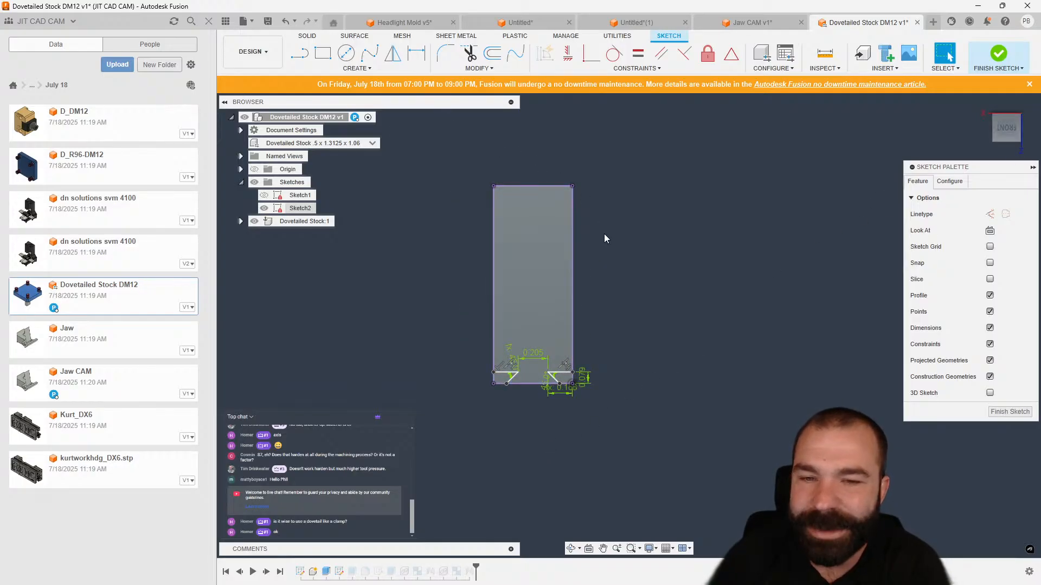
click(564, 374)
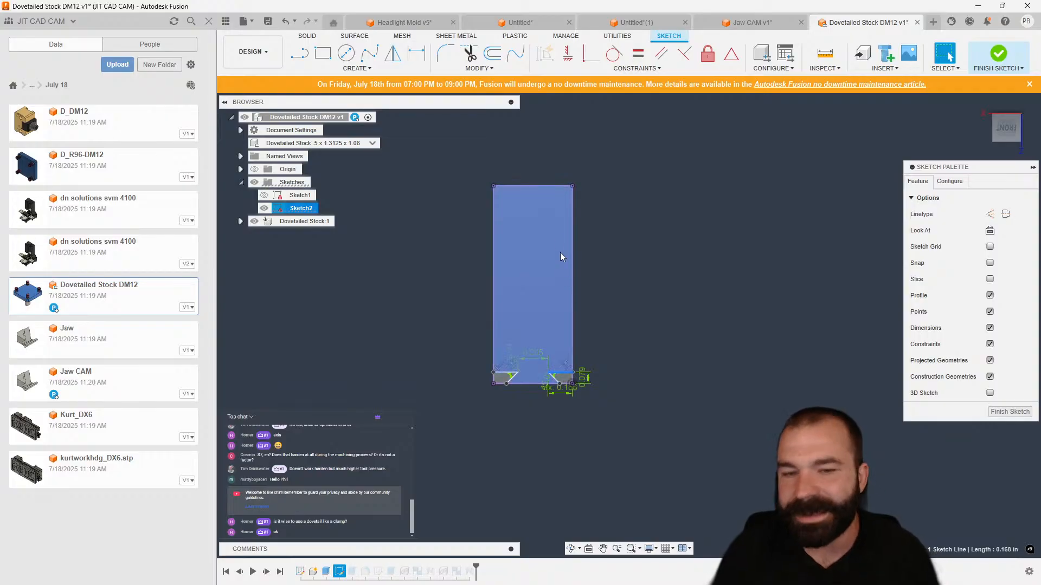
shift+click(543, 186)
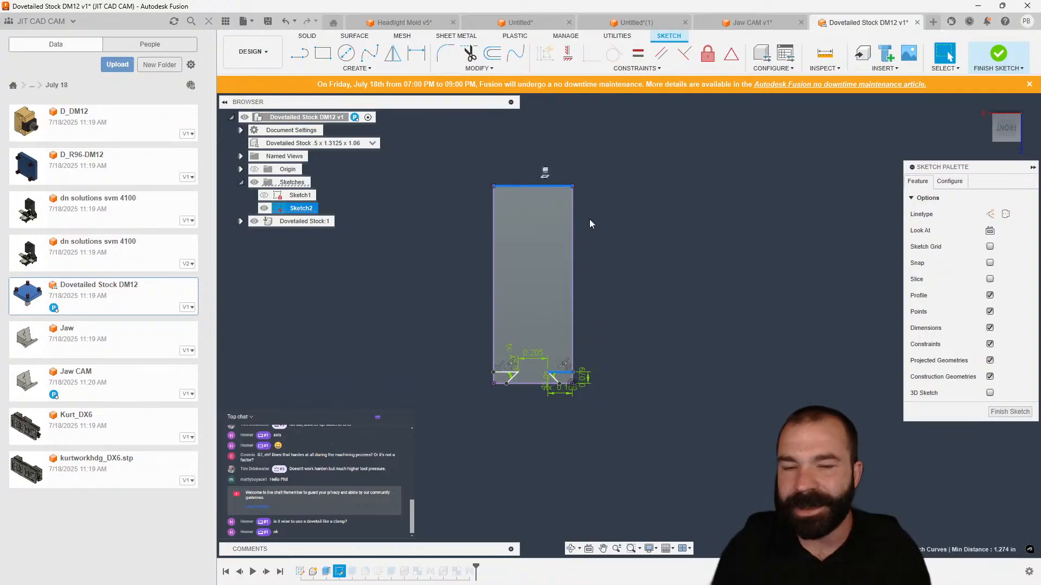
click(209, 22)
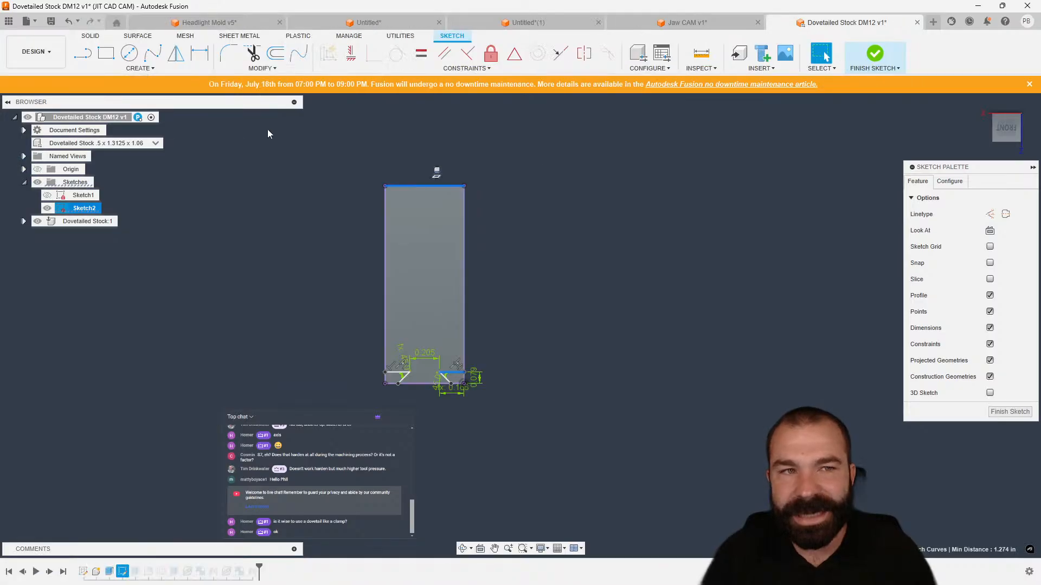
scroll(439, 413, up, 3)
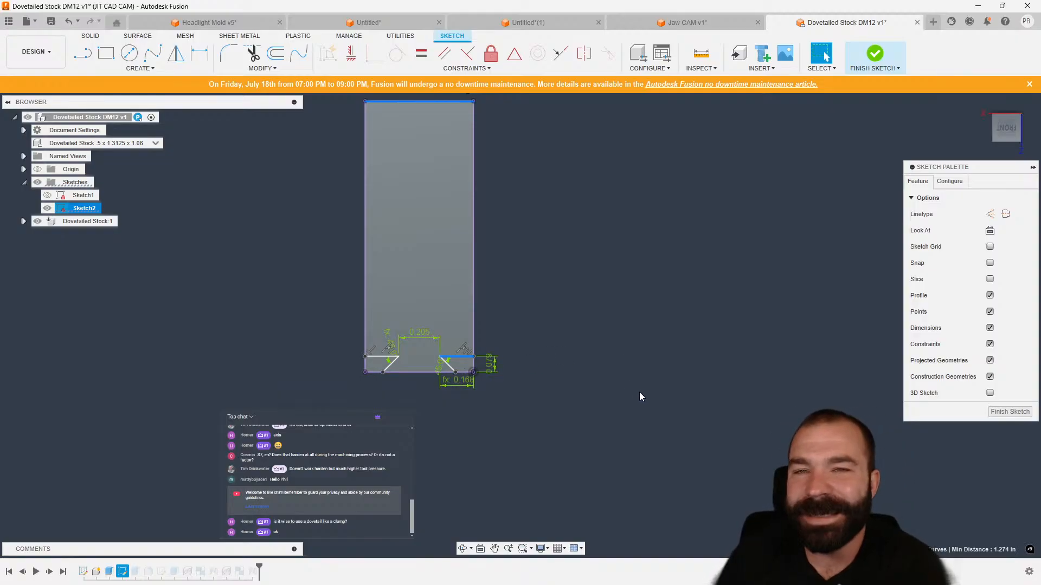
Create a new design and sketch a tall rectangle on the front plane.
click(934, 23)
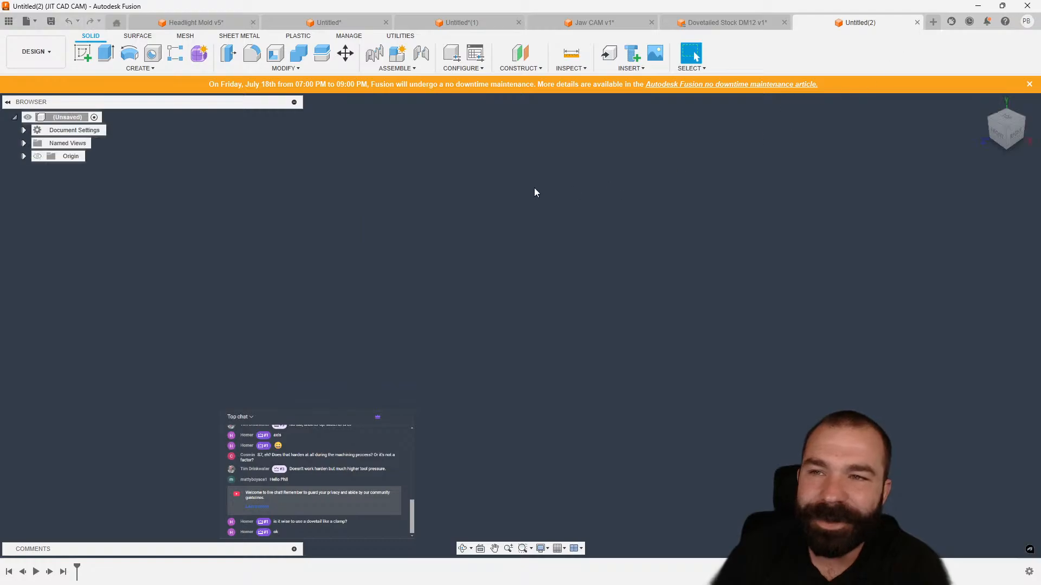
click(83, 52)
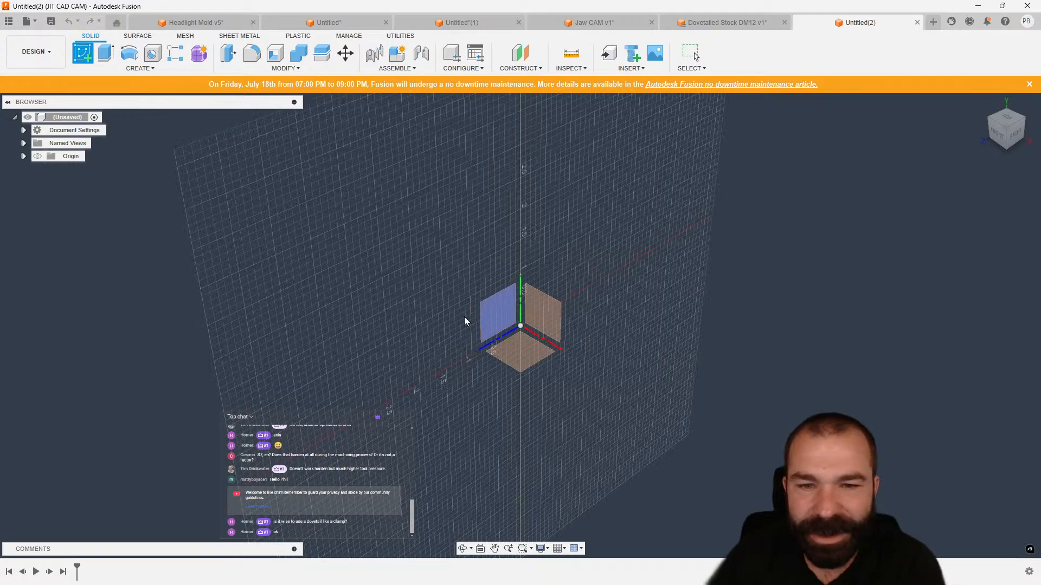
click(545, 322)
key(r)
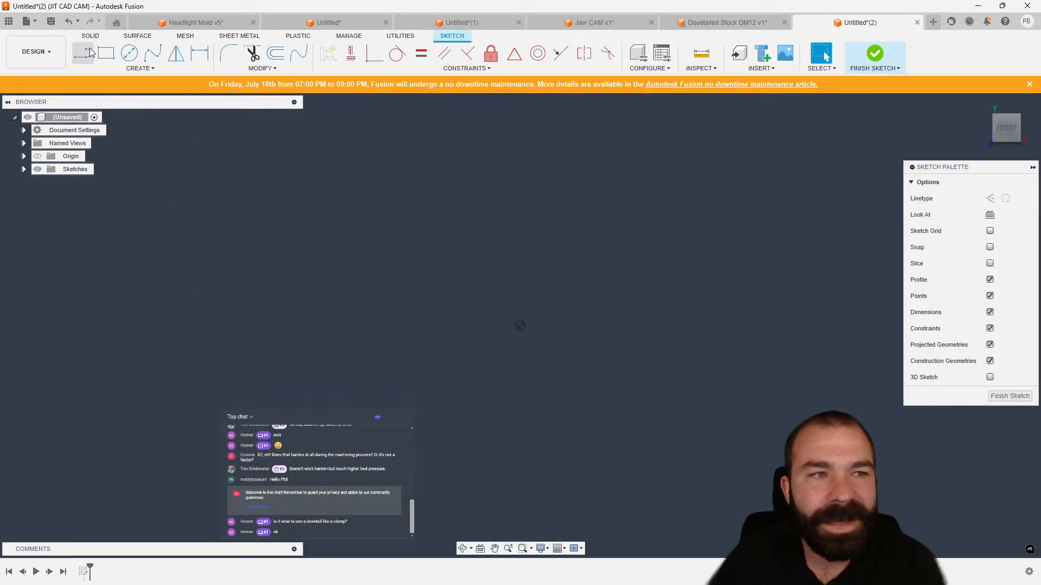
click(500, 344)
click(635, 99)
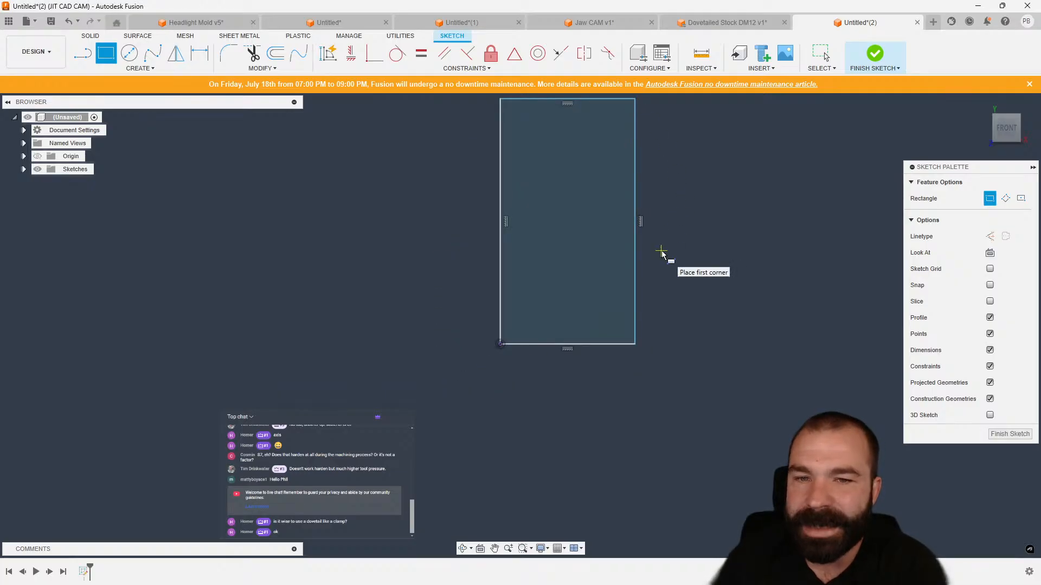
key(Escape)
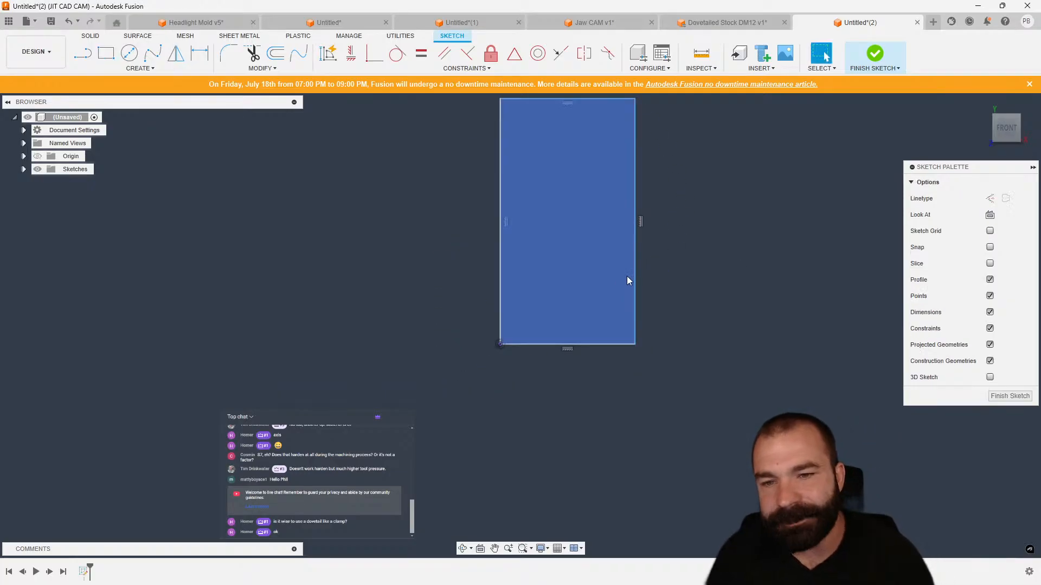
Narrow the tall rectangle and sketch a small rectangle in its lower-left corner.
drag(635, 272, 568, 274)
click(526, 322)
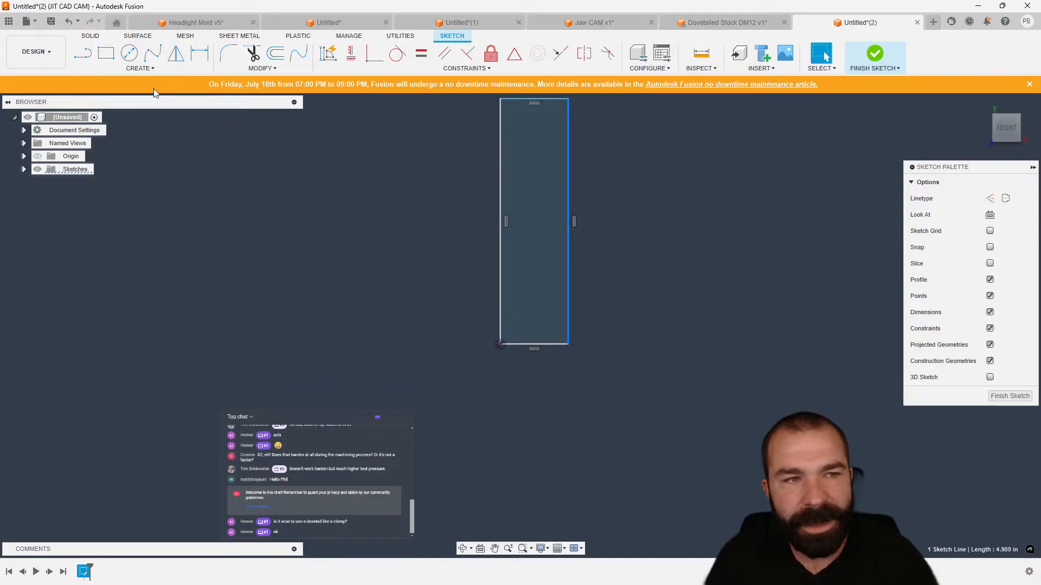
key(r)
scroll(516, 347, up, 3)
click(486, 341)
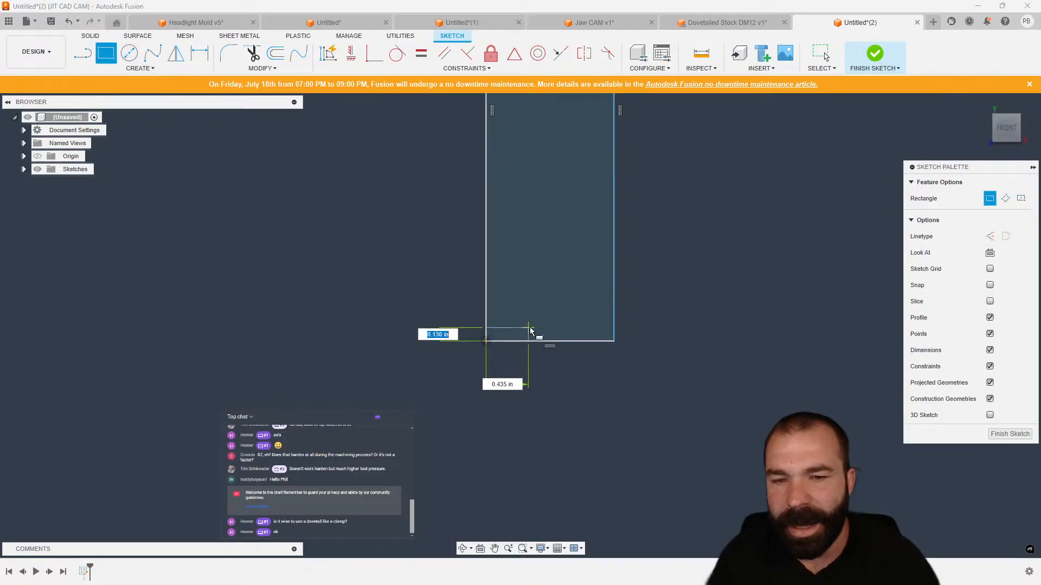
click(563, 316)
key(Escape)
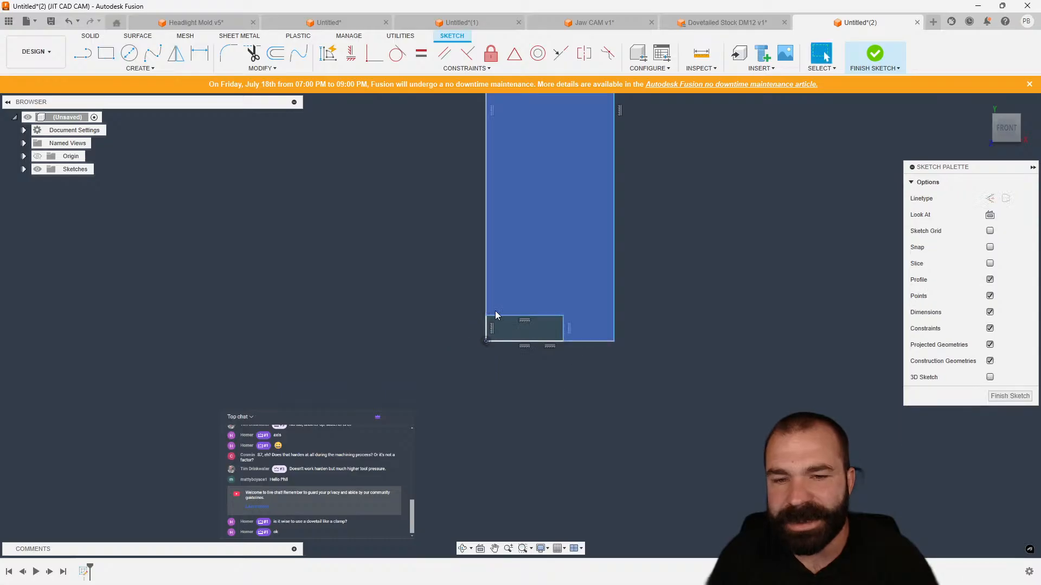
Draw a diagonal line across the small lower-left rectangle.
click(87, 56)
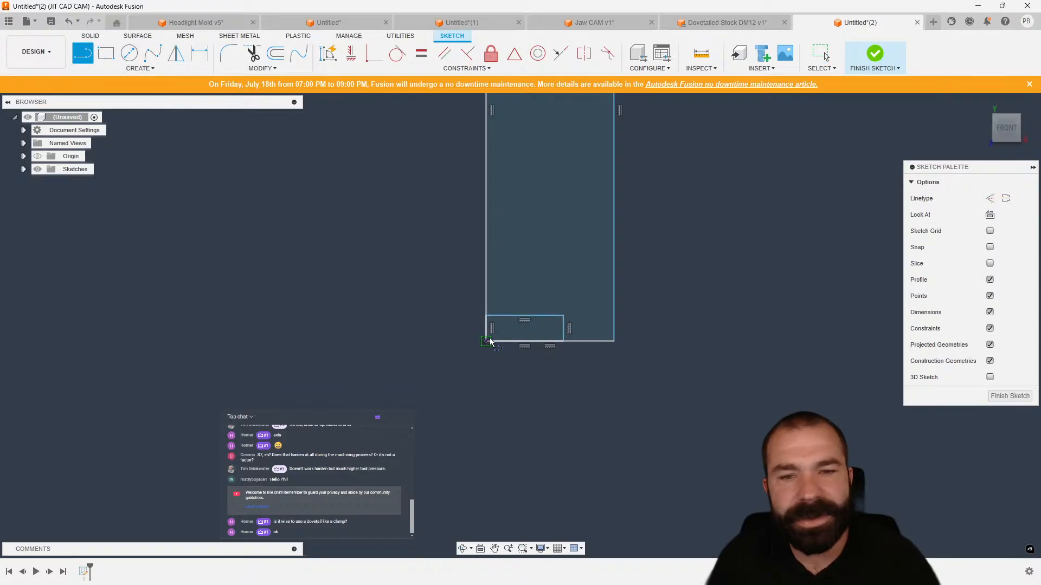
click(562, 342)
click(536, 319)
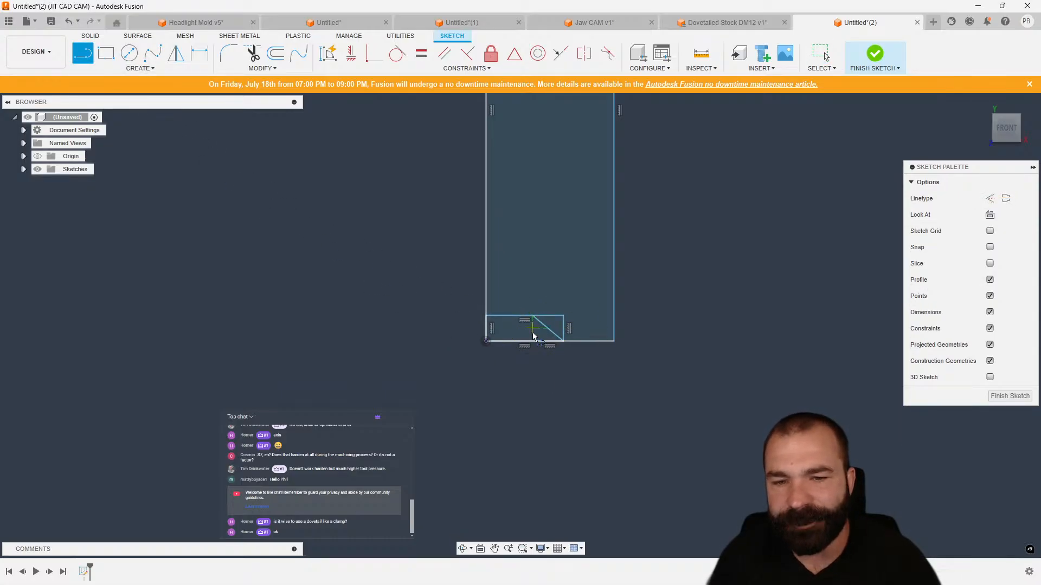
key(Escape)
scroll(544, 422, down, 2)
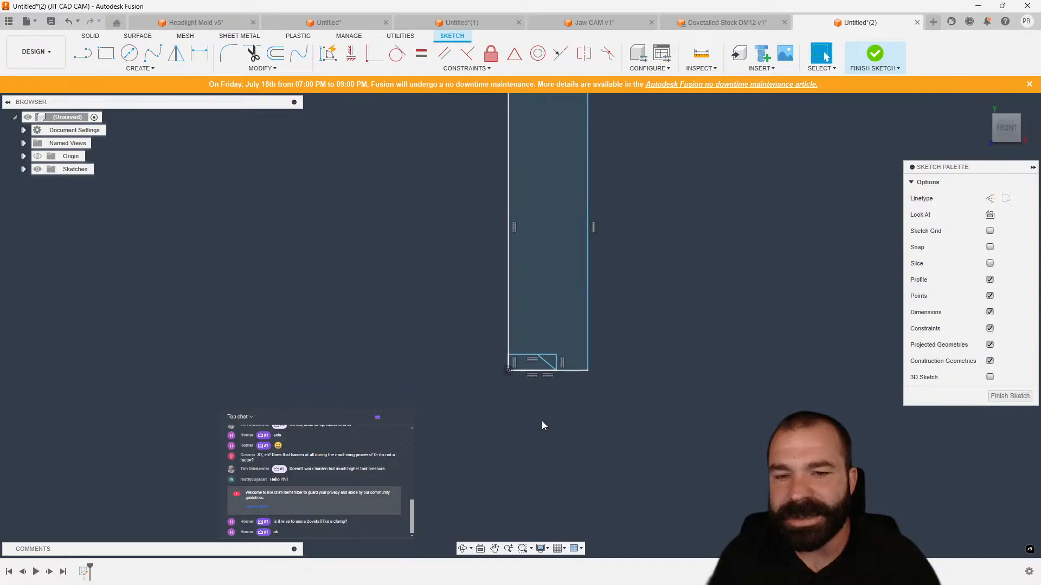
Dimension the tall rectangle's height to 2 in.
key(d)
click(511, 271)
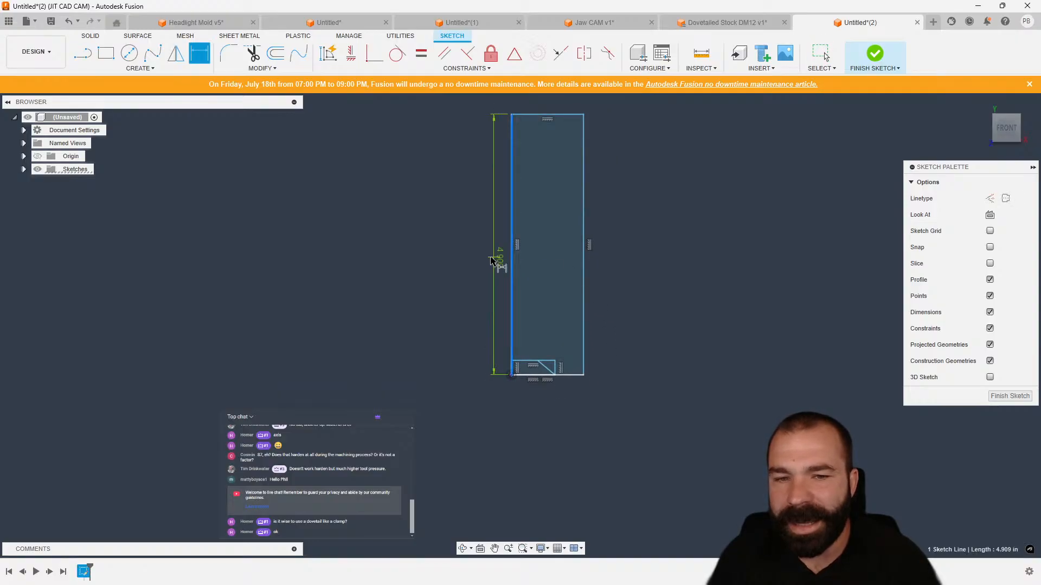
click(450, 259)
text(2)
key(Return)
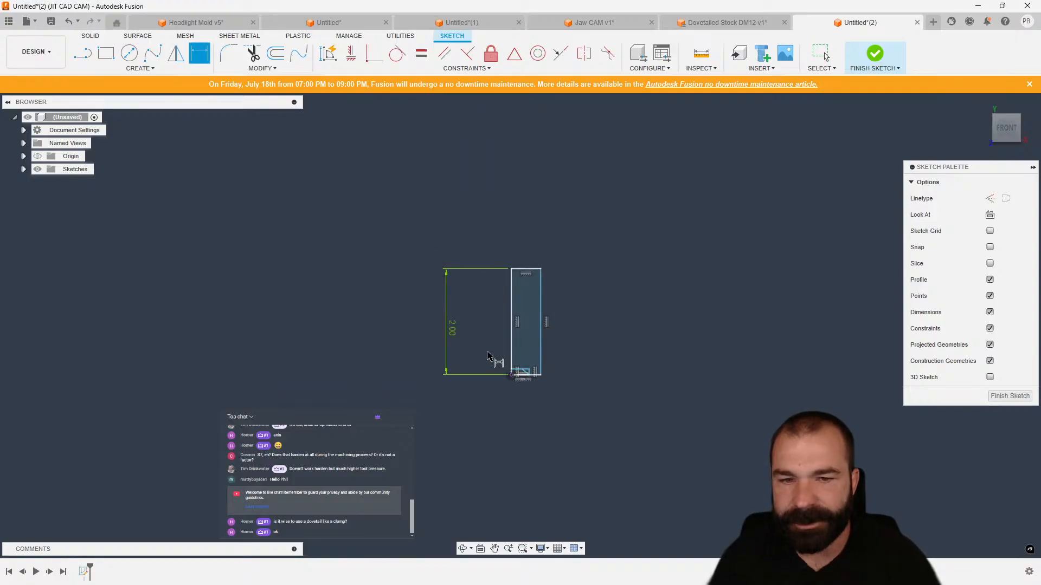
Dimension the small rectangle's top edge to 0.313 in.
scroll(488, 356, up, 5)
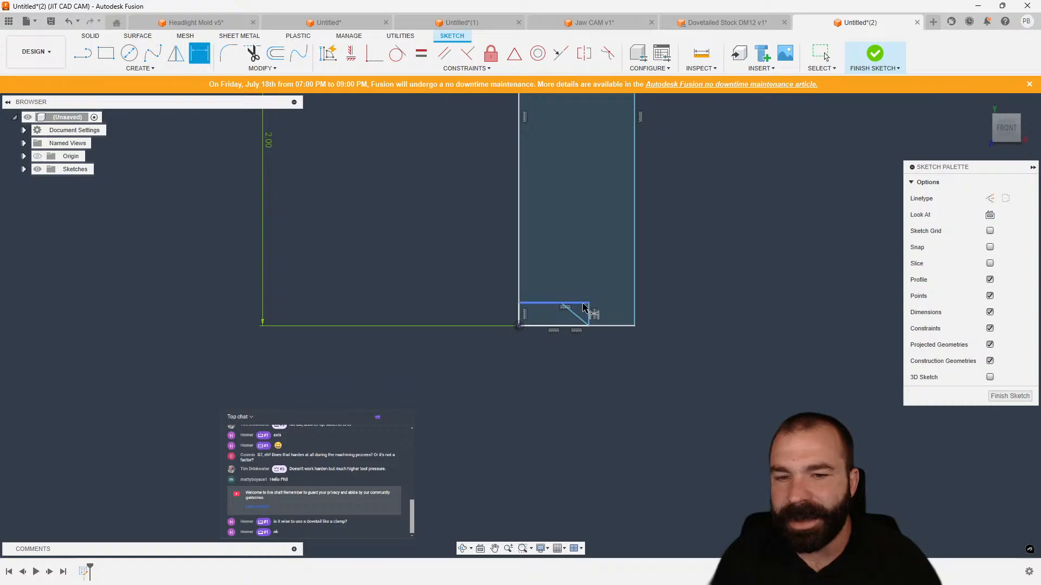
click(583, 307)
click(561, 265)
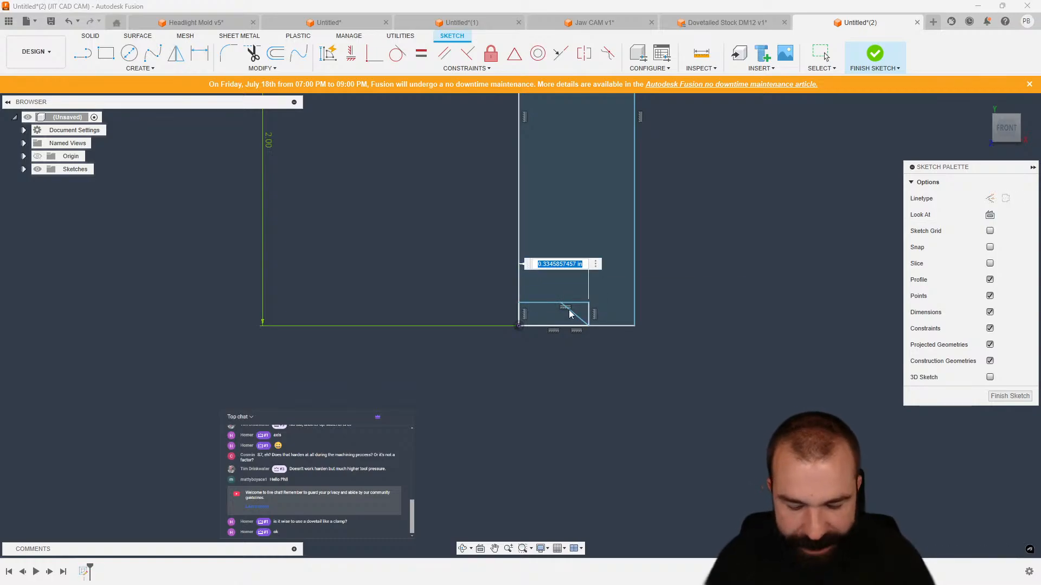
key(BackSpace)
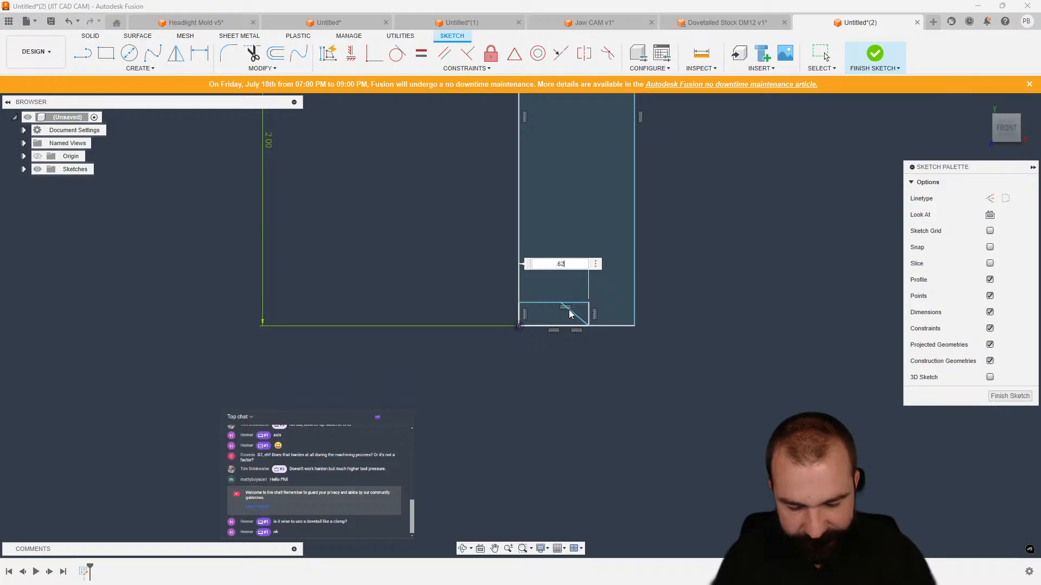
key(Return)
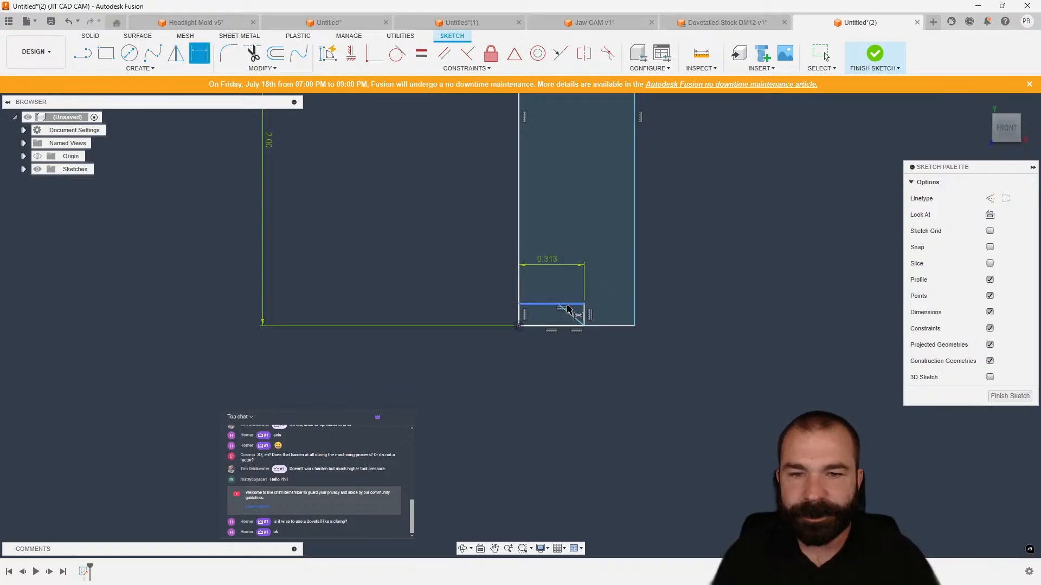
Dimension the tall rectangle's width as 1/5 in.
scroll(574, 428, down, 3)
click(579, 160)
click(574, 144)
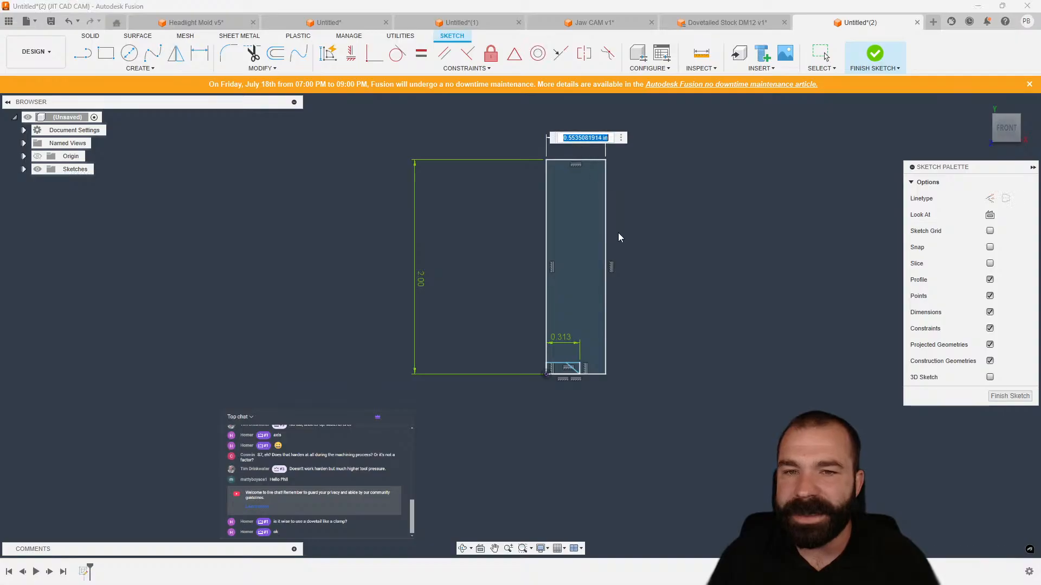
text(1)
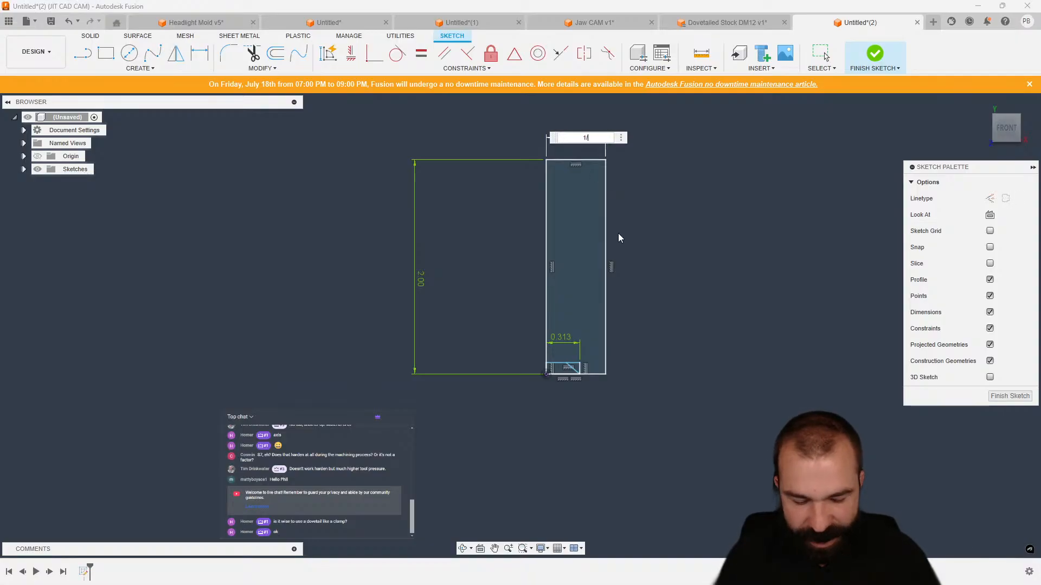
text(/5)
key(Return)
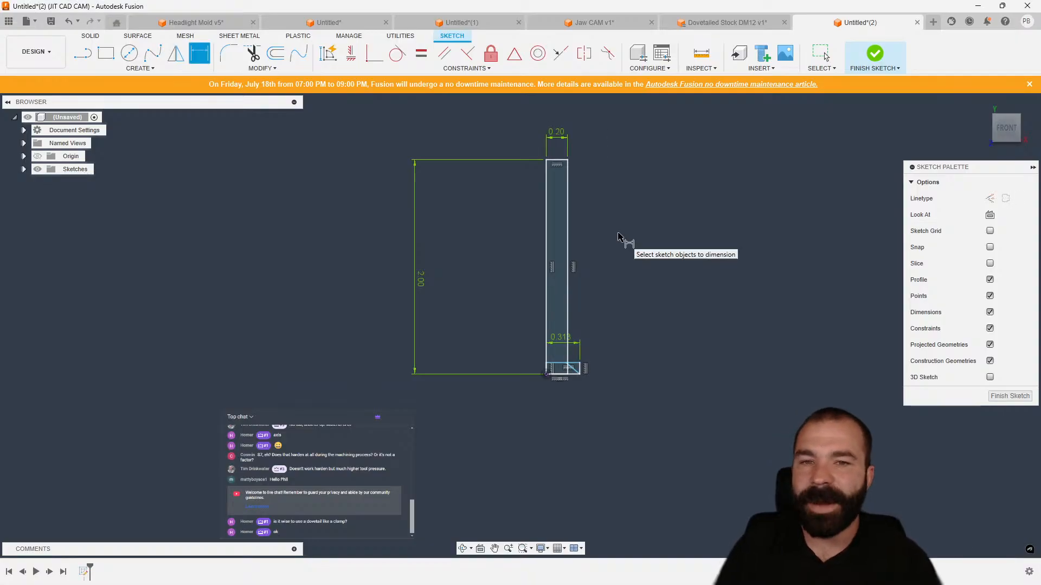
Change the tall rectangle's width dimension to 1/2 in.
double_click(558, 133)
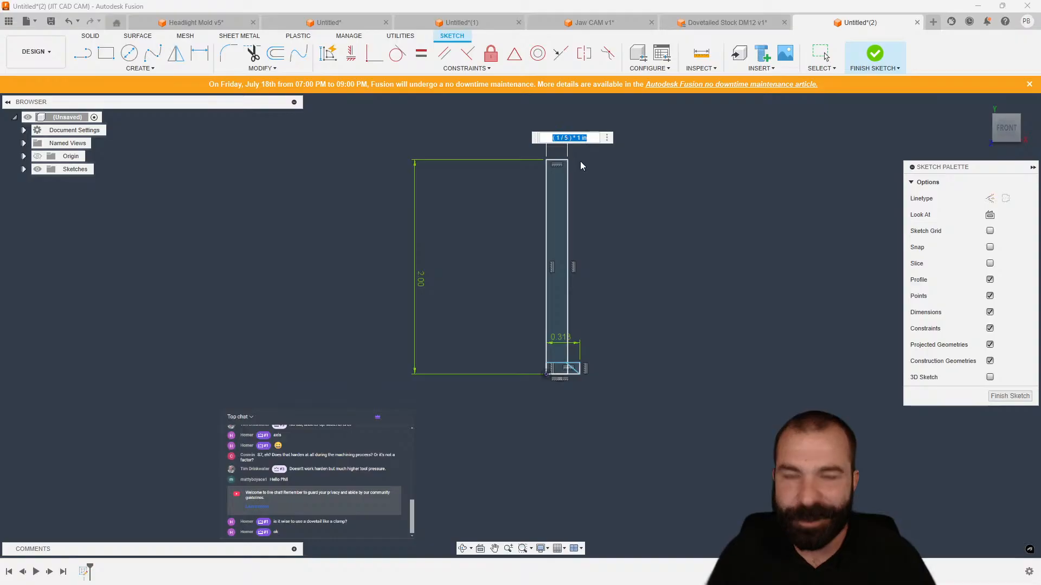
text(1/2)
key(Return)
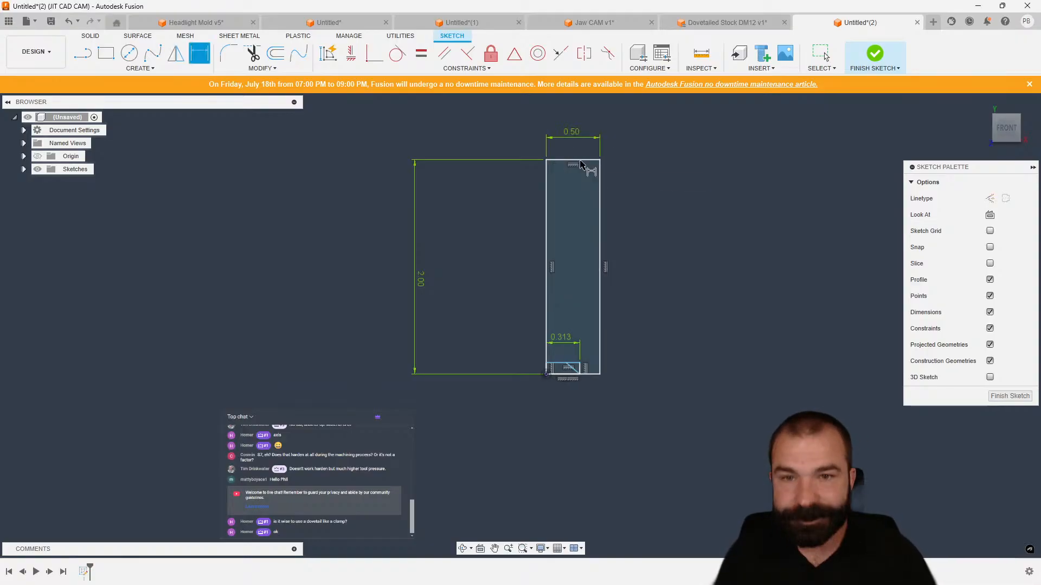
Dimension the small rectangle's height to 0.1 in.
scroll(586, 376, up, 4)
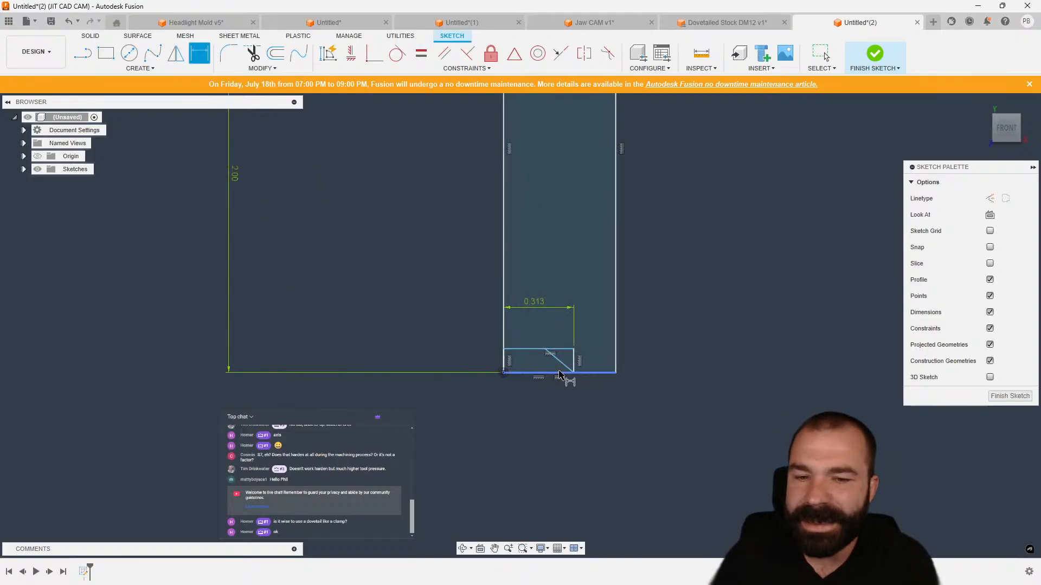
click(575, 360)
click(676, 363)
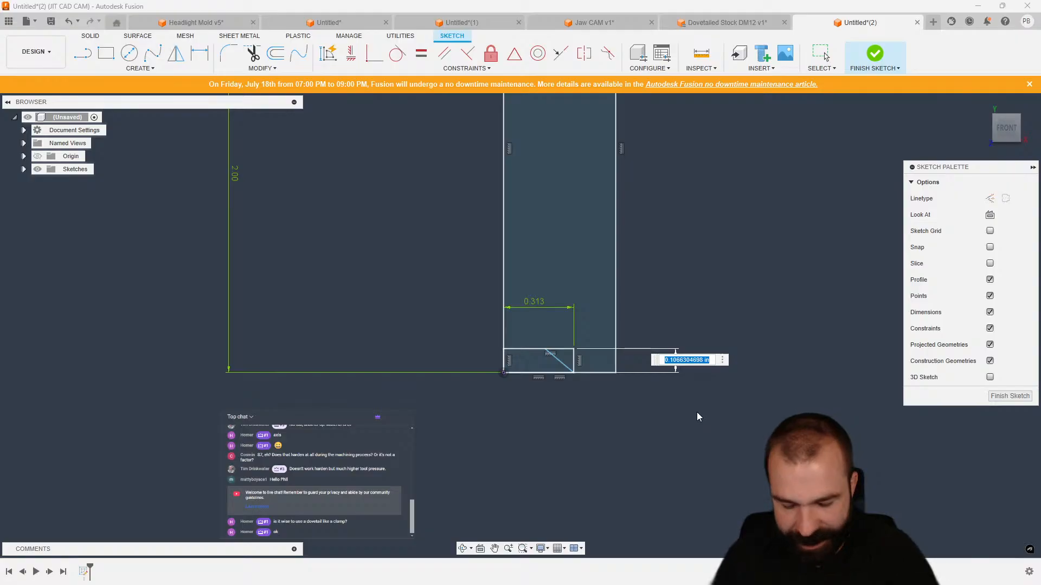
text(.1)
key(Return)
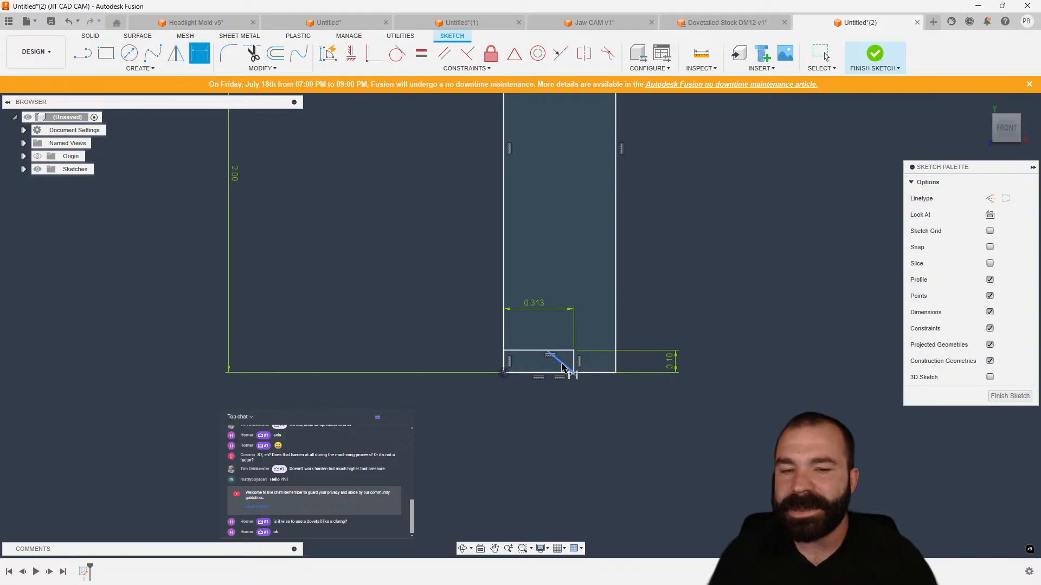
Set the angle between the diagonal line and the bottom edge to 45 degrees.
click(564, 365)
click(542, 373)
click(476, 365)
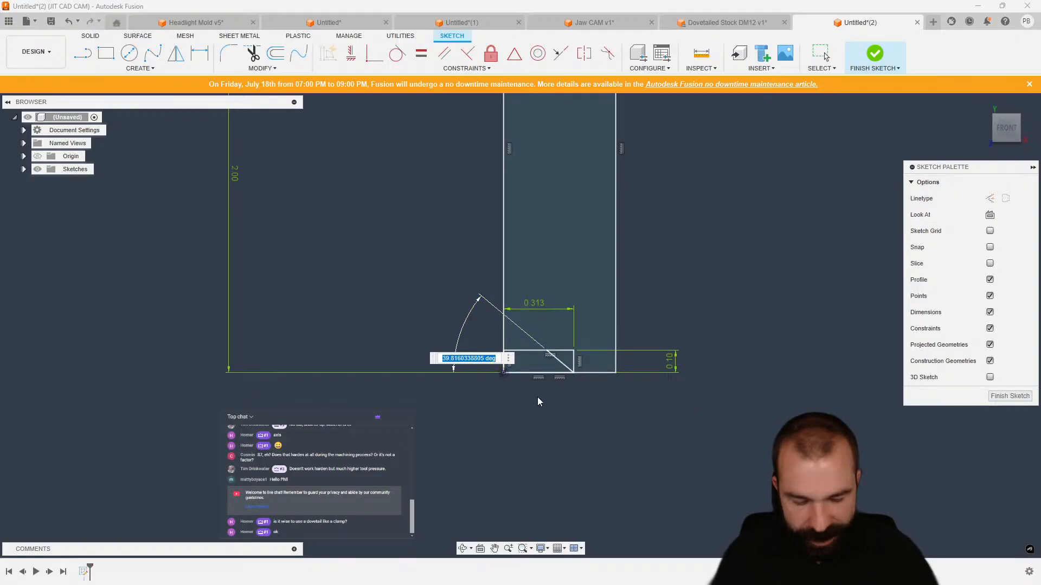
text(45)
key(Return)
scroll(543, 432, down, 3)
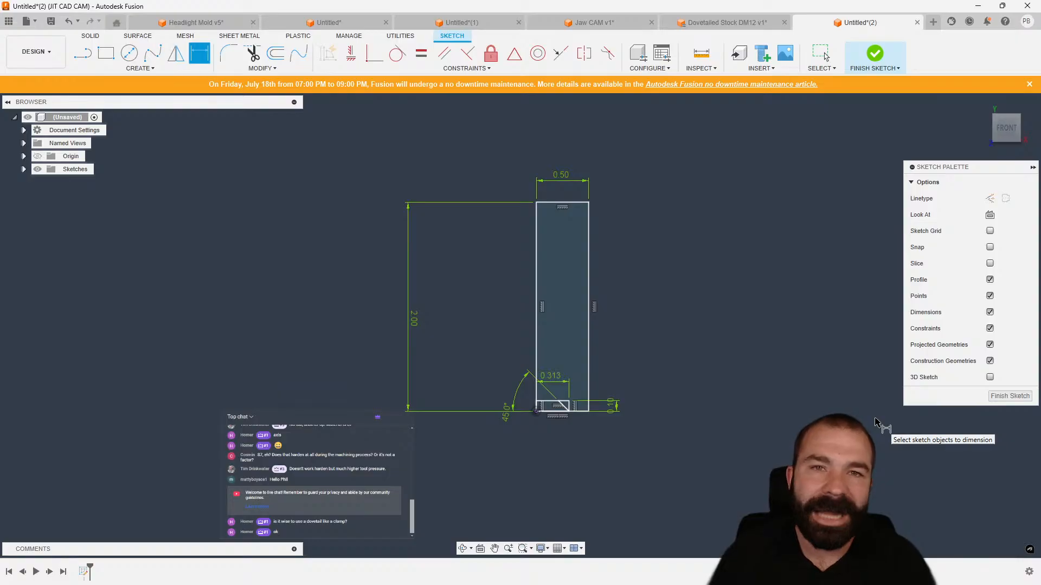
Finish the sketch, start an extrusion of the profiles, and cancel it.
click(998, 400)
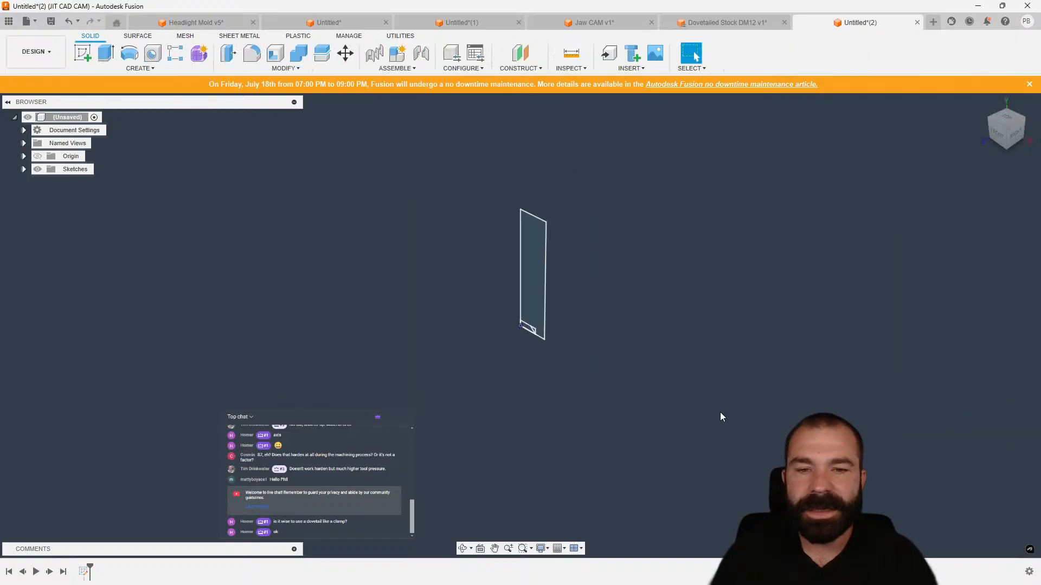
key(e)
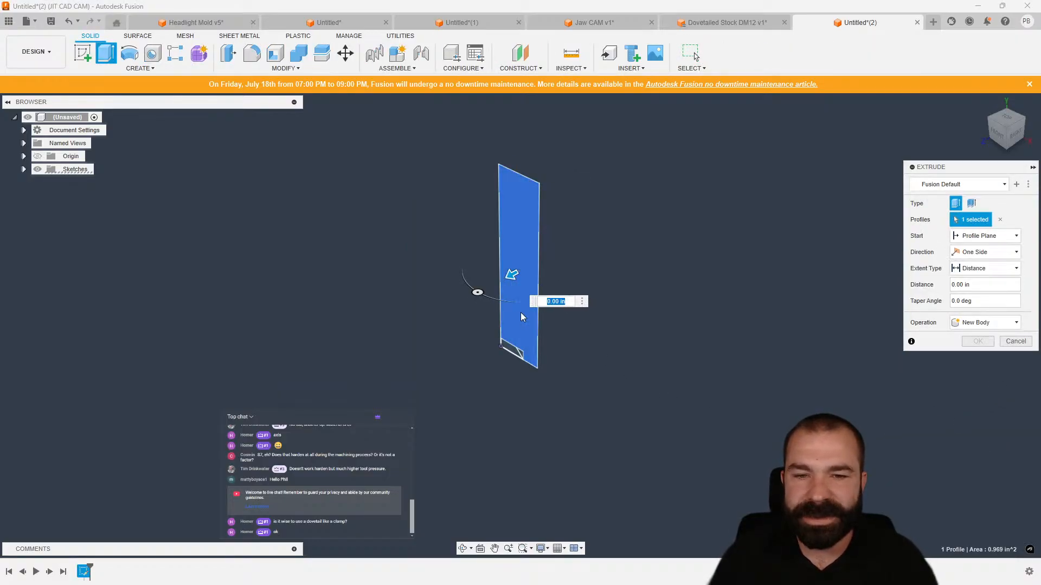
scroll(520, 312, up, 3)
click(513, 355)
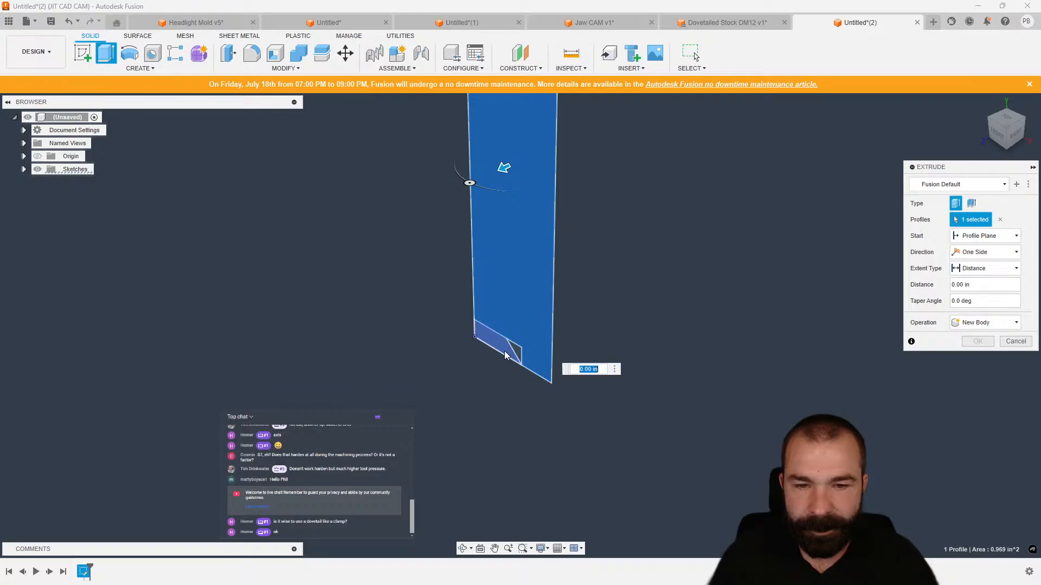
click(1018, 340)
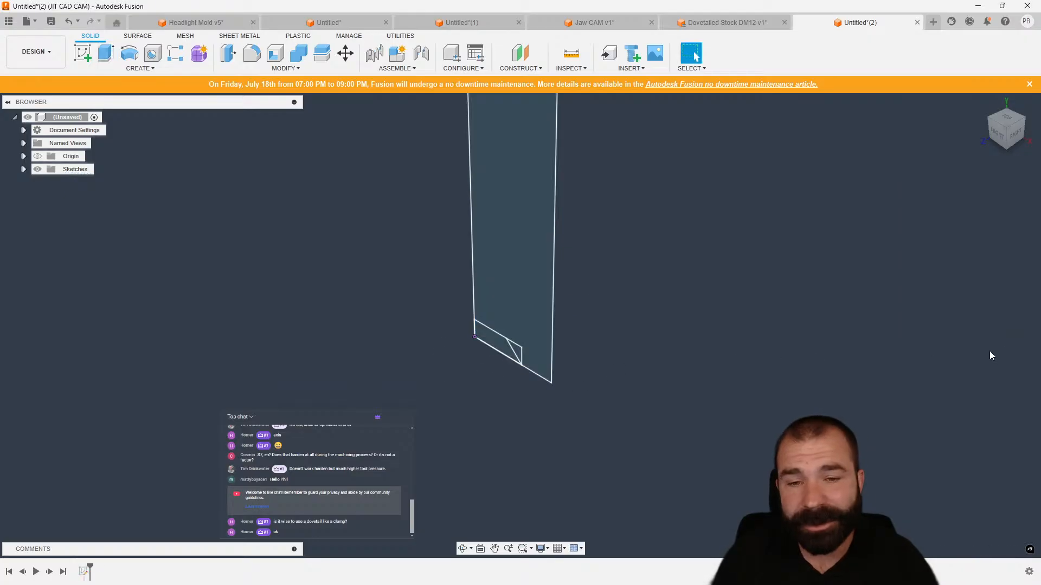
Reopen the sketch and delete the small lower-left rectangle with its diagonal and dimensions.
double_click(84, 573)
drag(459, 310, 610, 445)
key(Delete)
Sketch a small rectangle in the tall rectangle's lower-right corner and draw a diagonal across it.
key(r)
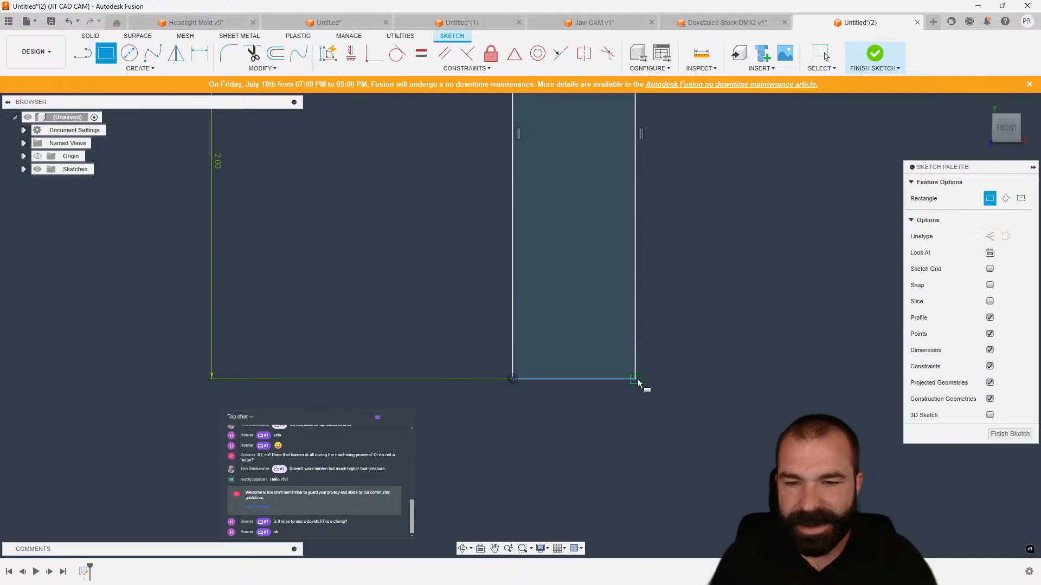
click(635, 379)
click(586, 351)
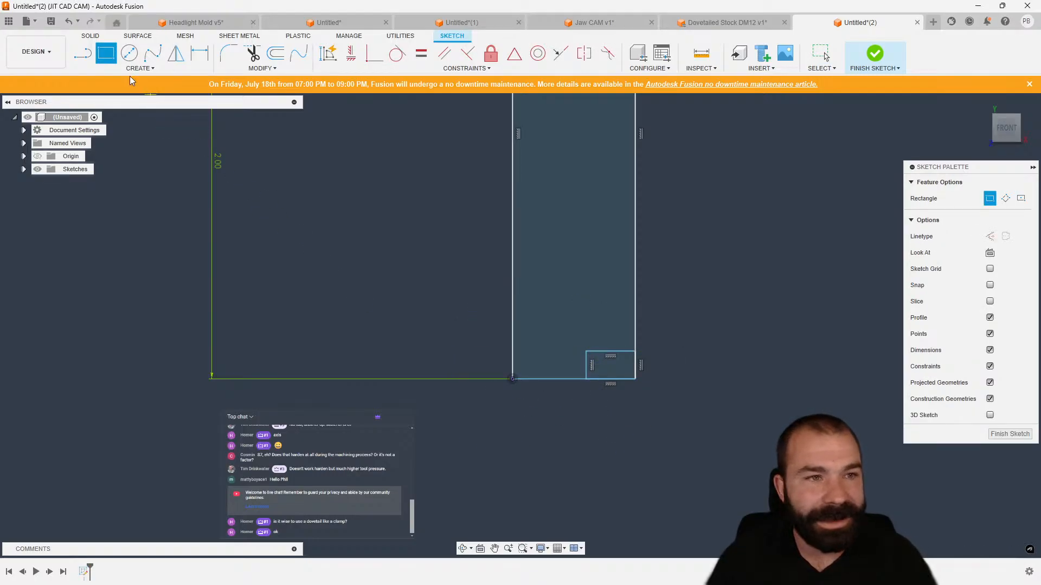
key(l)
scroll(590, 369, up, 2)
click(585, 347)
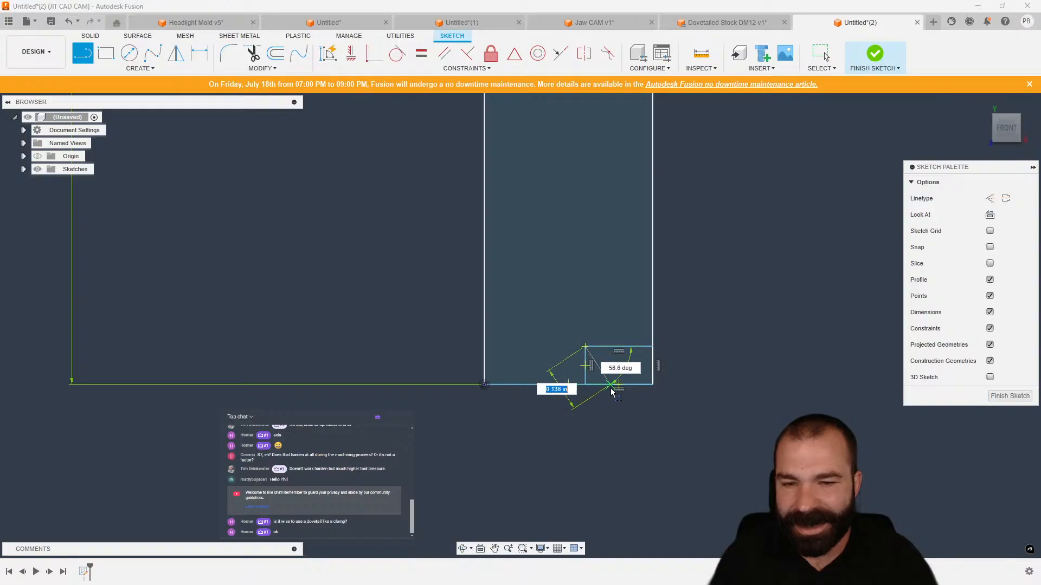
click(623, 385)
Set the diagonal line's angle to 45 degrees.
key(d)
click(606, 371)
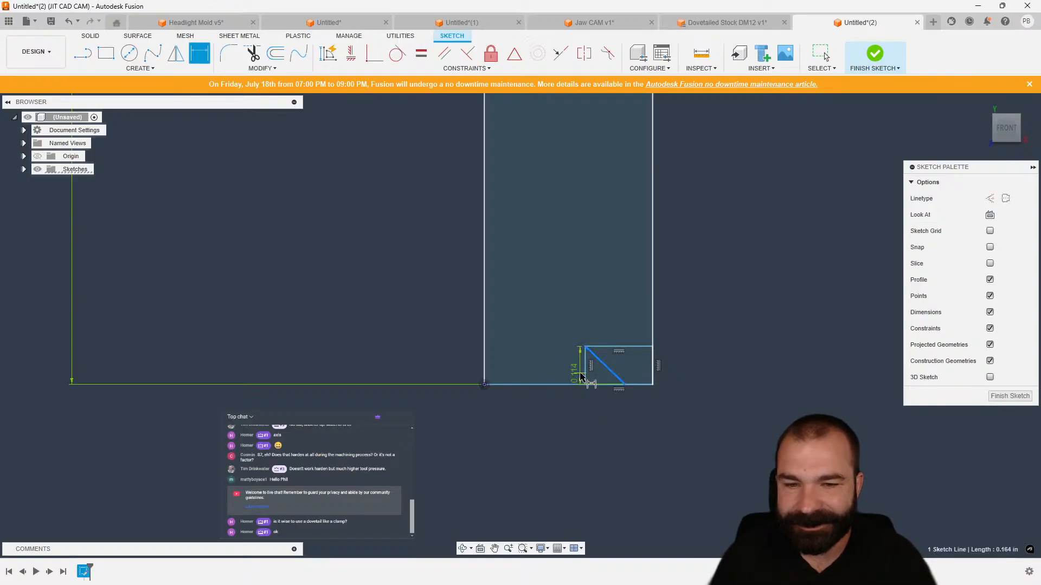
click(585, 378)
click(640, 452)
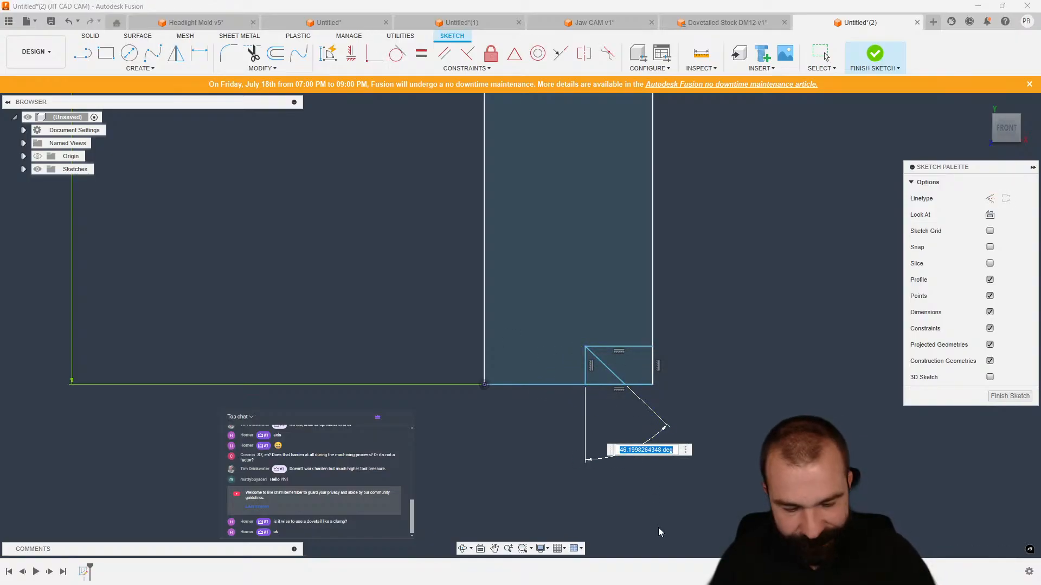
text(45)
key(Return)
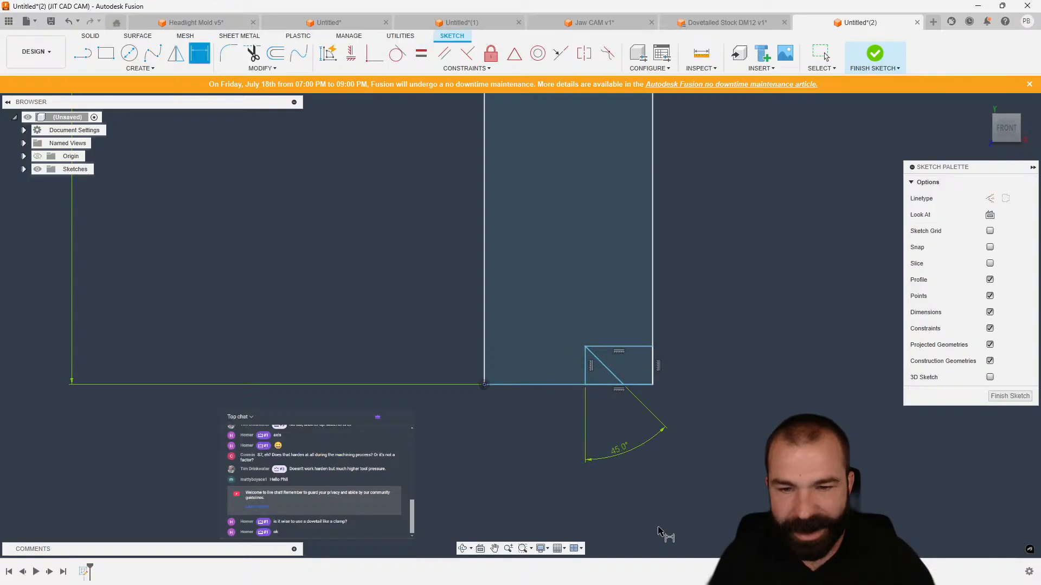
Dimension the diagonal's lower end from the rectangle's left edge to 0.313 in.
click(623, 385)
click(484, 385)
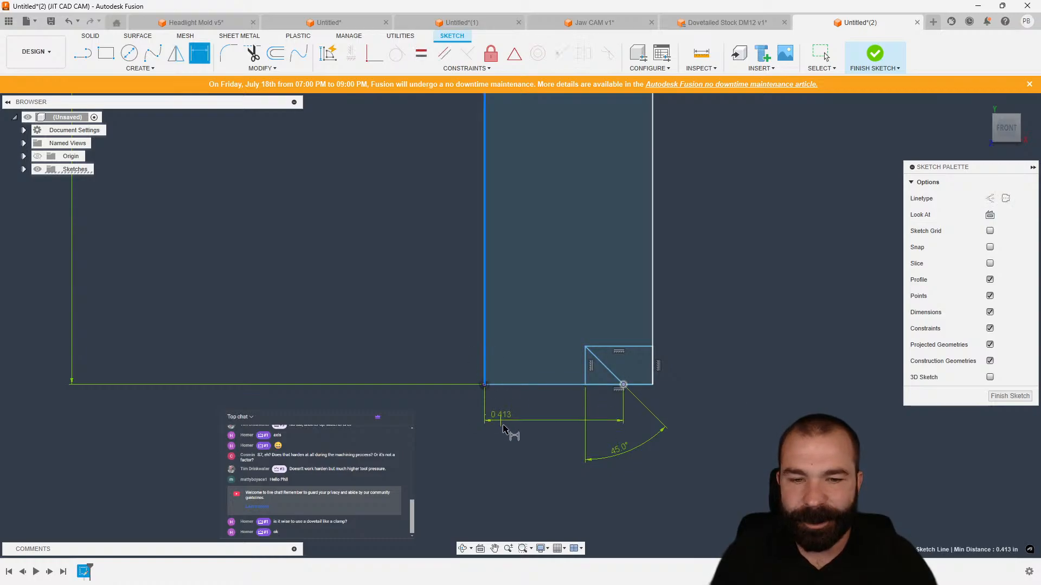
click(530, 443)
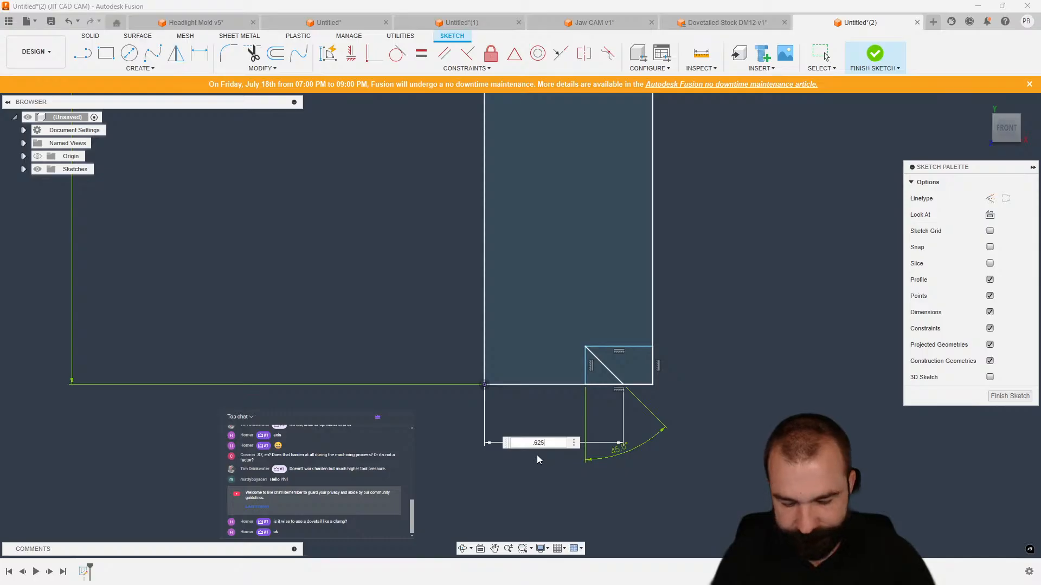
key(Return)
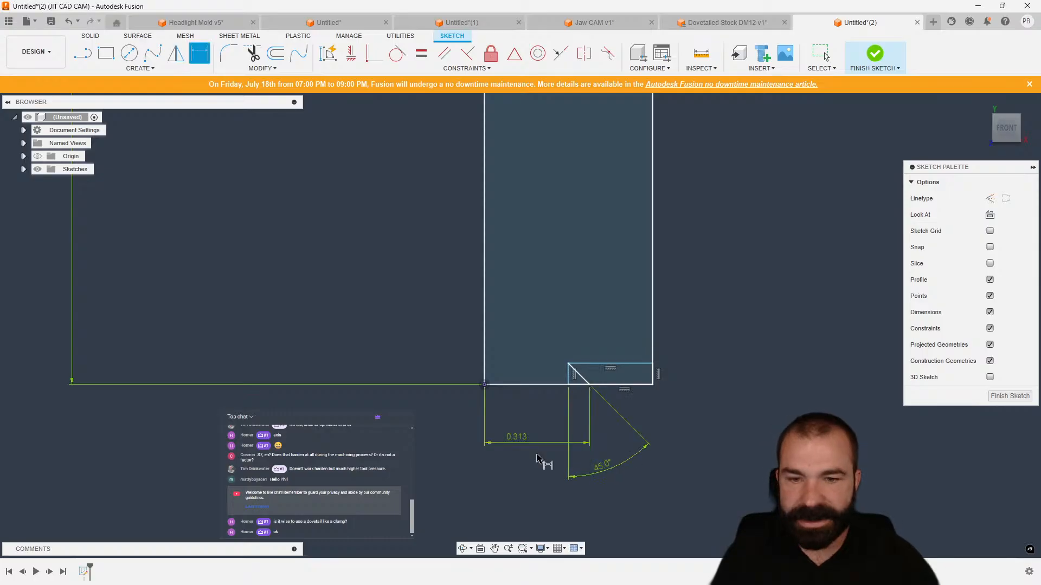
Dimension the small corner rectangle's height to 0.1 in.
click(627, 364)
click(698, 379)
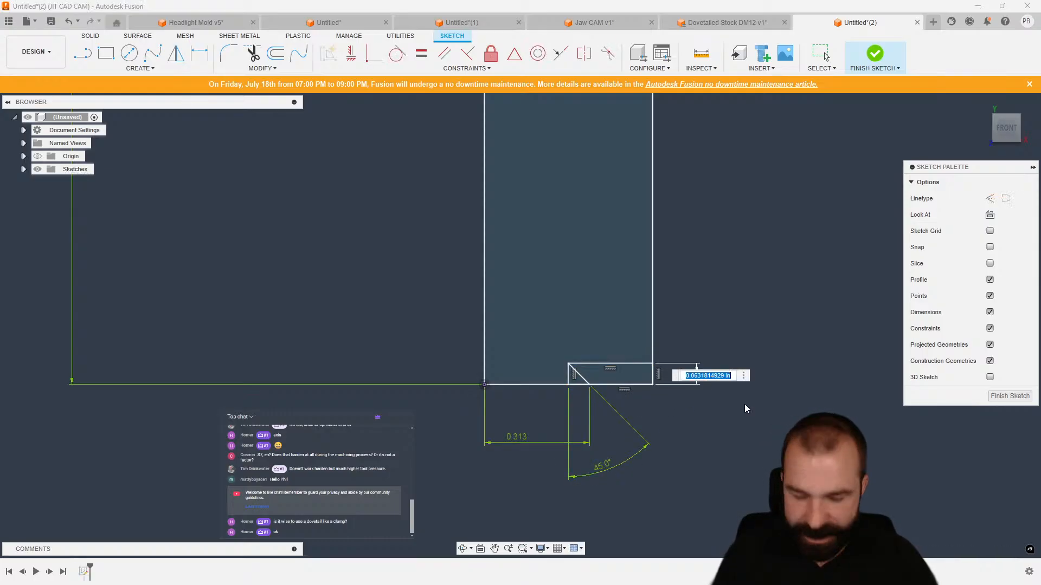
text(.1)
key(Return)
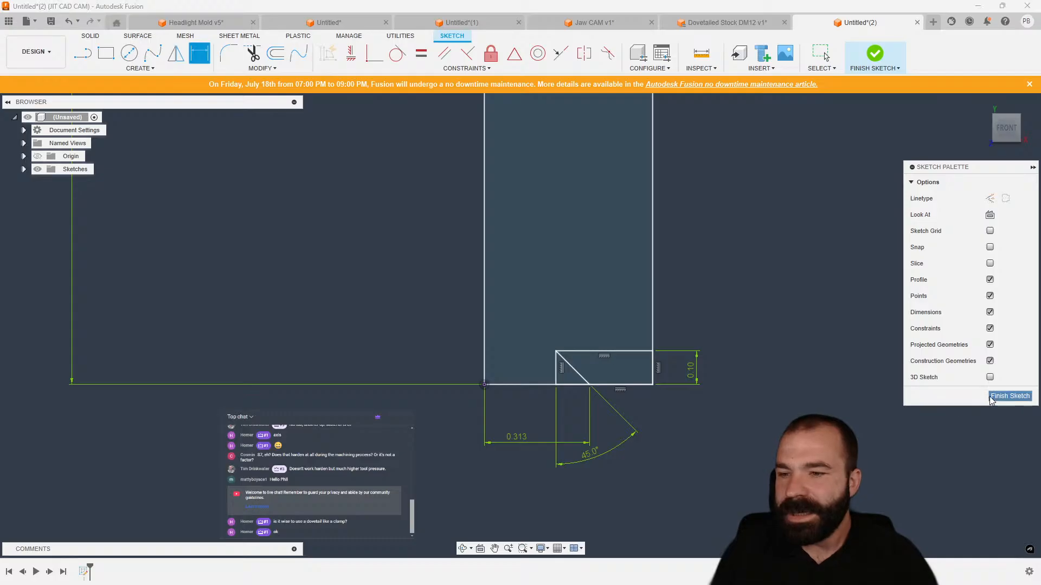
Finish the sketch and extrude both the tall rectangle and corner profiles 3 in as a new body.
click(1009, 396)
key(e)
click(509, 358)
click(487, 339)
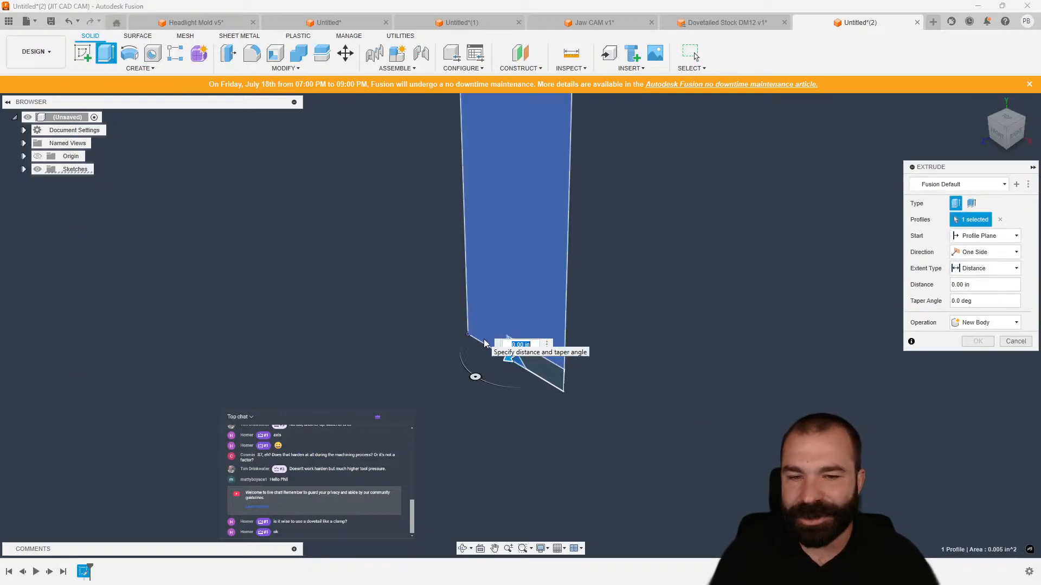
scroll(434, 440, down, 4)
drag(470, 300, 678, 206)
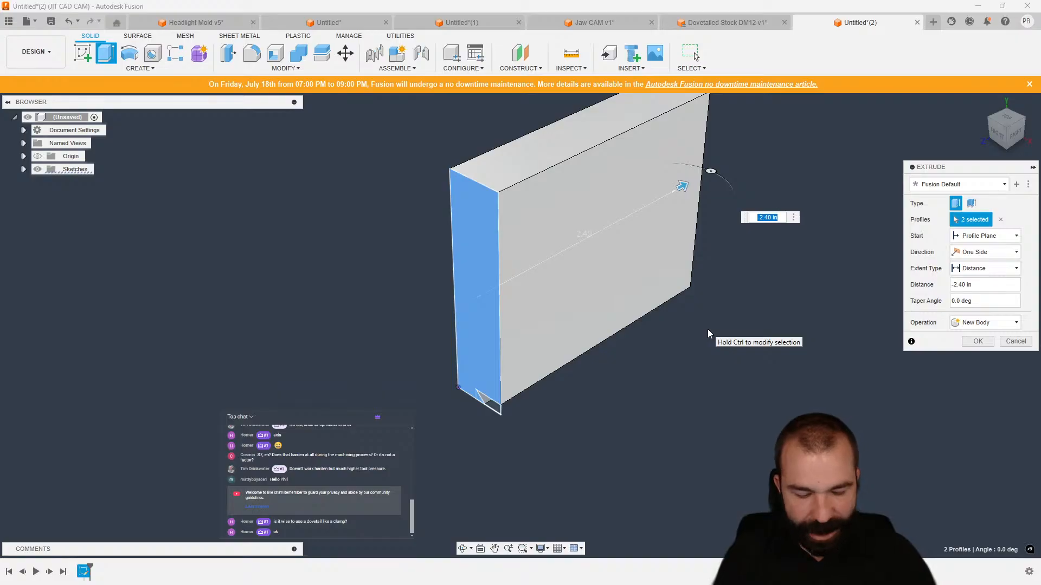
text(3)
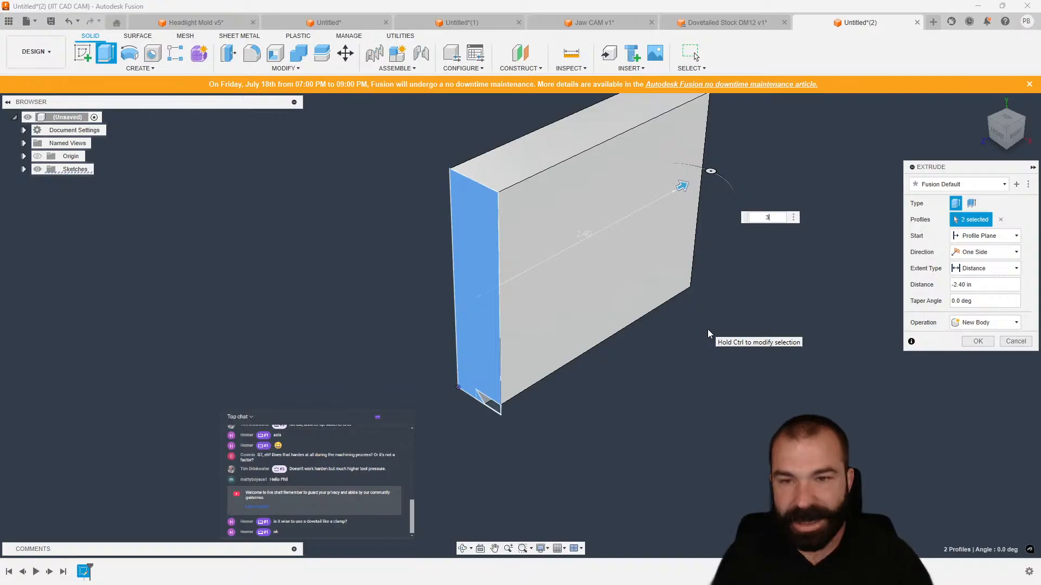
scroll(693, 272, down, 2)
scroll(294, 508, up, 2)
scroll(294, 508, up, 1)
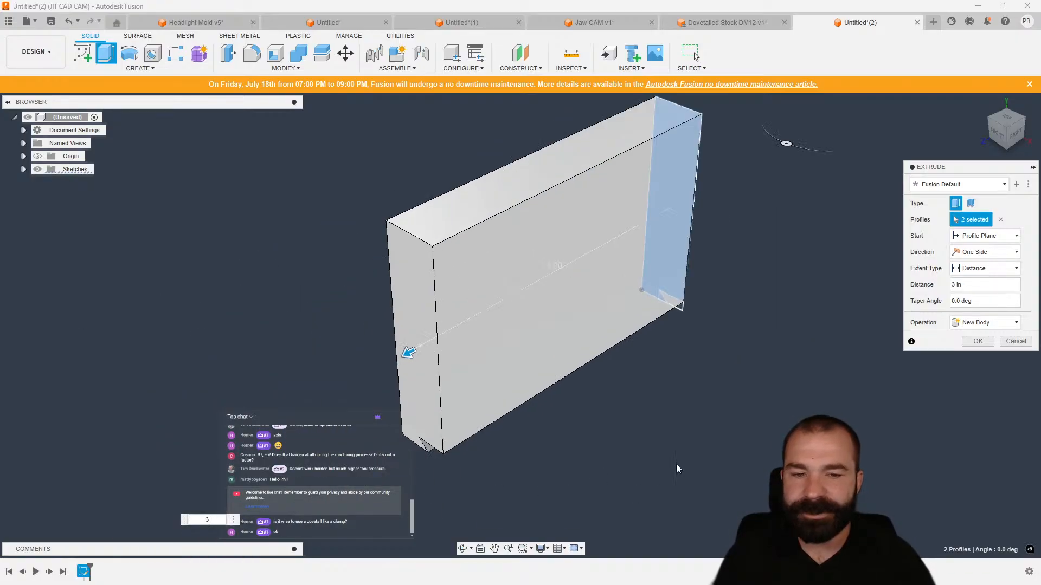
click(974, 343)
Mirror the stock body about its side face to form the second dovetailed half.
shift+middle_drag(681, 376, 577, 381)
click(135, 68)
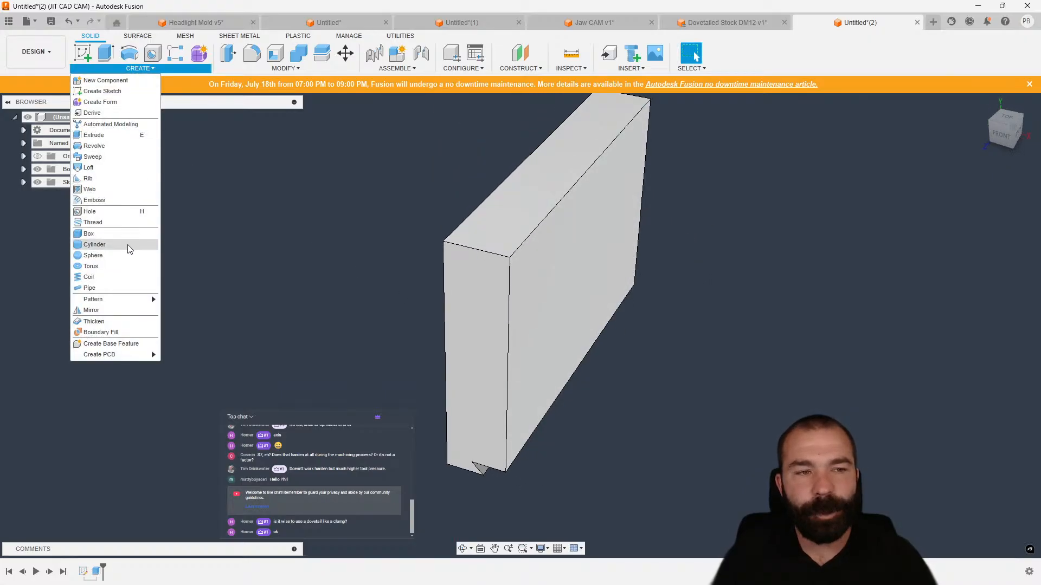
click(127, 314)
shift+middle_drag(465, 284, 553, 271)
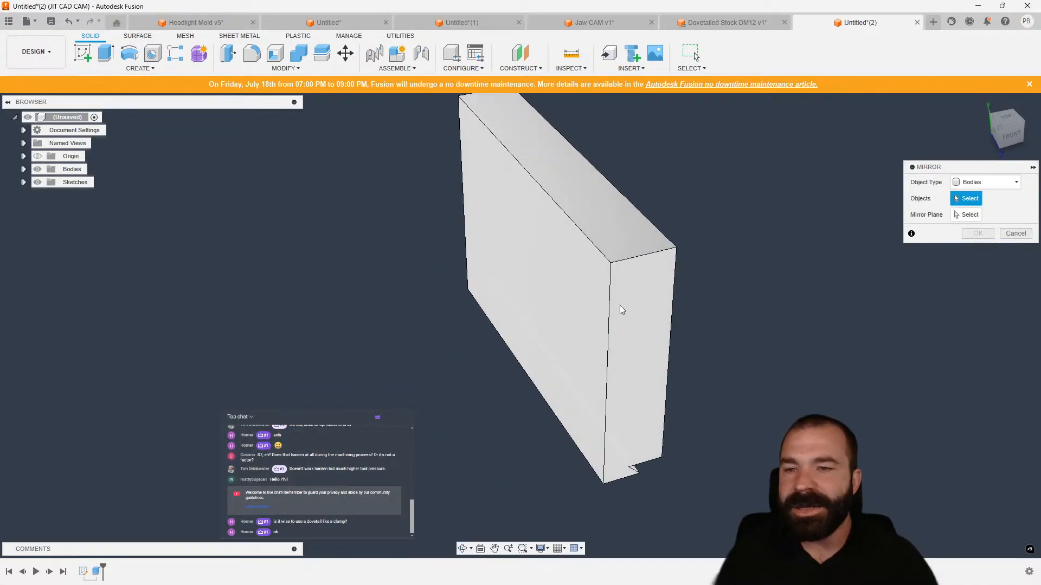
click(620, 304)
click(961, 217)
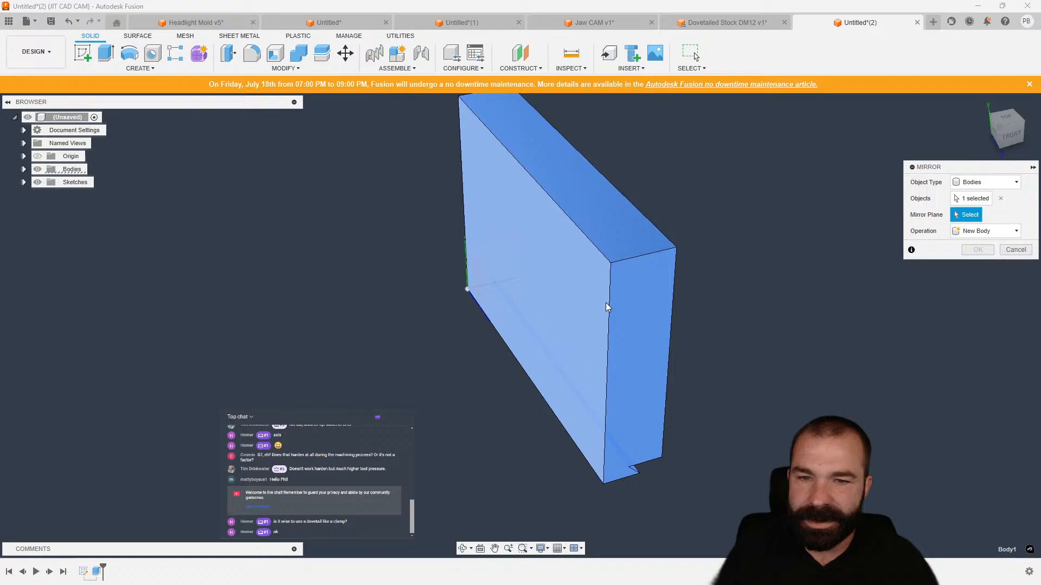
click(624, 328)
click(977, 251)
mouse_move(818, 345)
shift+middle_down()
mouse_move(807, 302)
mouse_move(810, 328)
shift+middle_up()
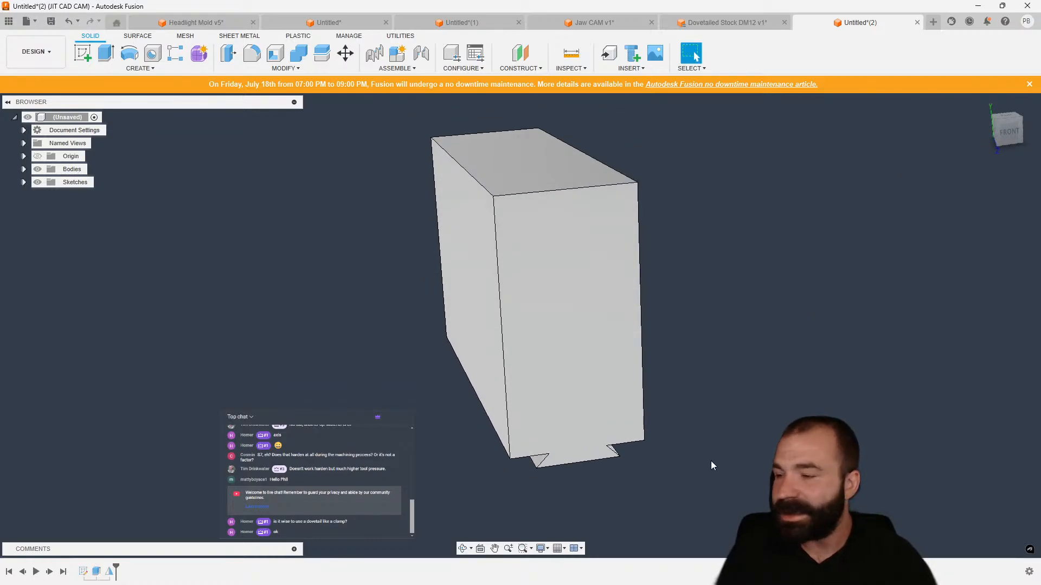
Reopen the profile sketch and try replacing the 2 in height dimension with one from the corner rectangle, then undo.
click(24, 183)
double_click(61, 196)
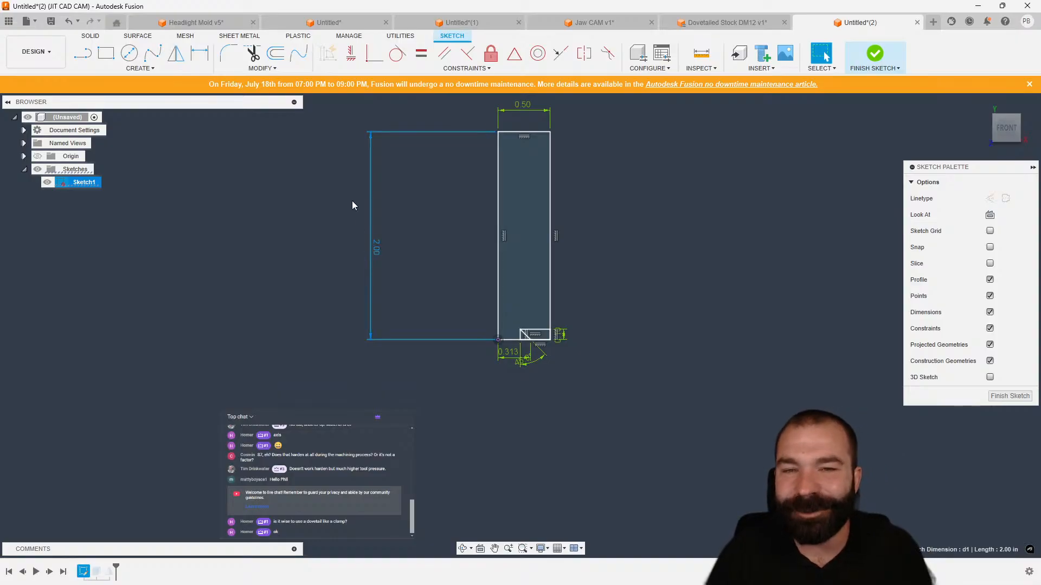
scroll(520, 344, up, 2)
click(412, 279)
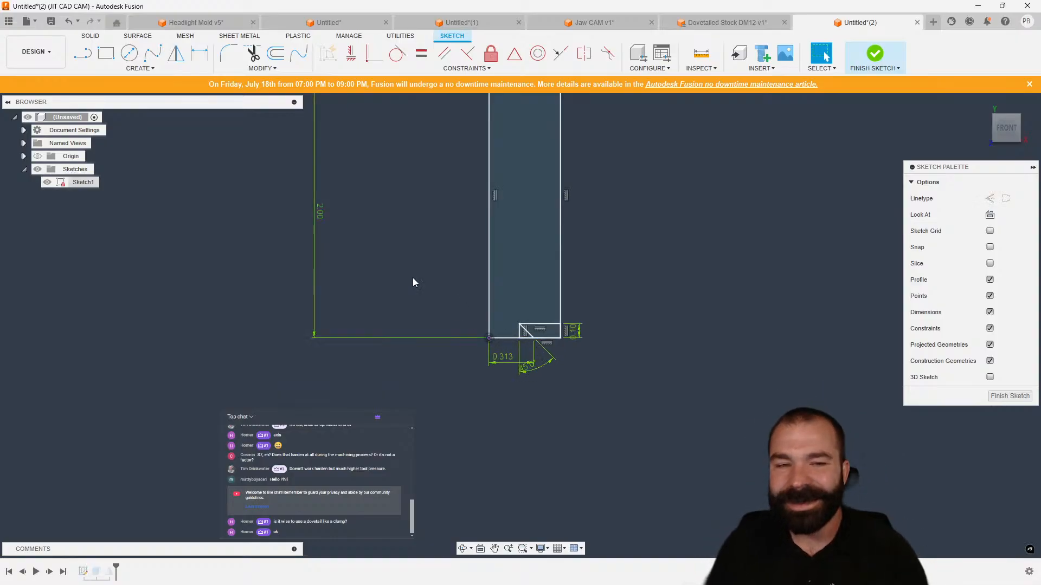
key(Delete)
scroll(557, 333, up, 2)
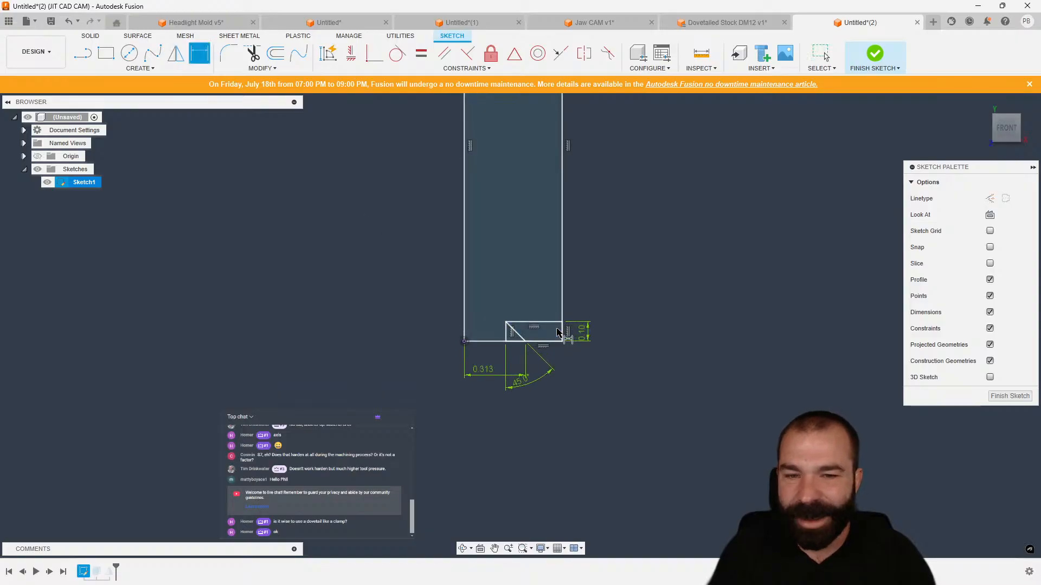
click(550, 323)
scroll(550, 325, down, 2)
click(549, 131)
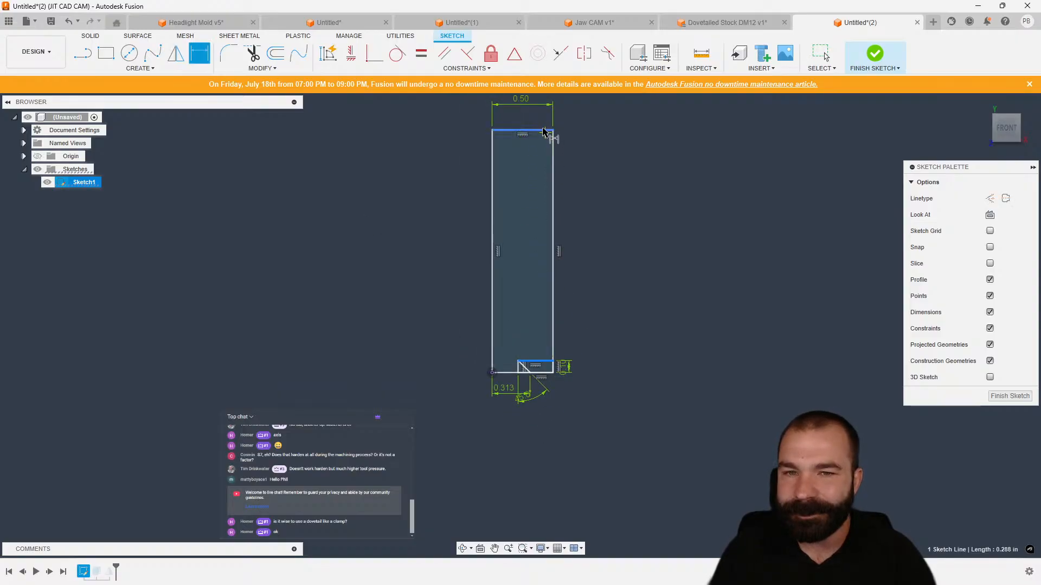
click(625, 222)
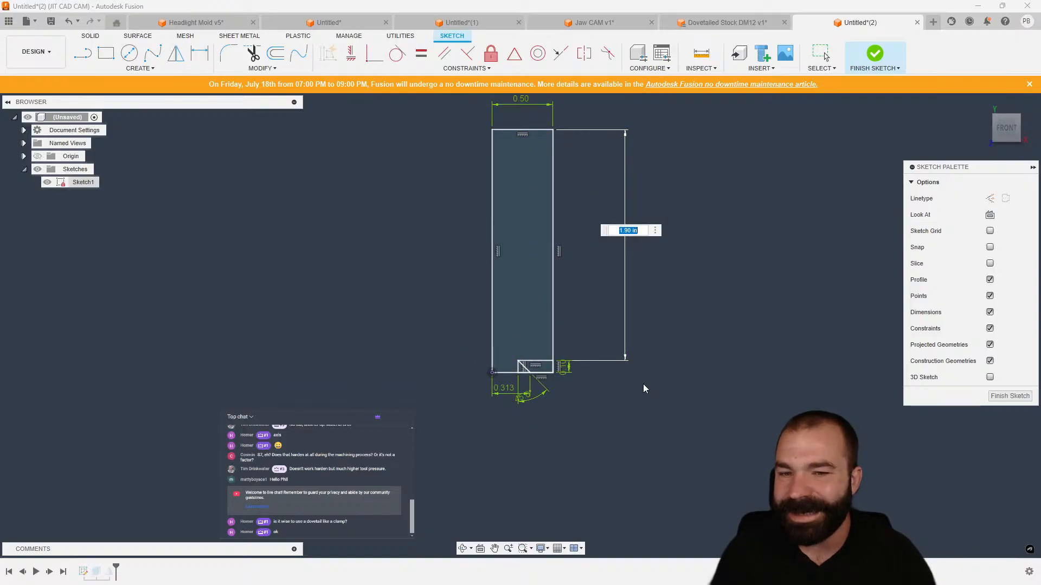
key(Escape)
key(Escape)
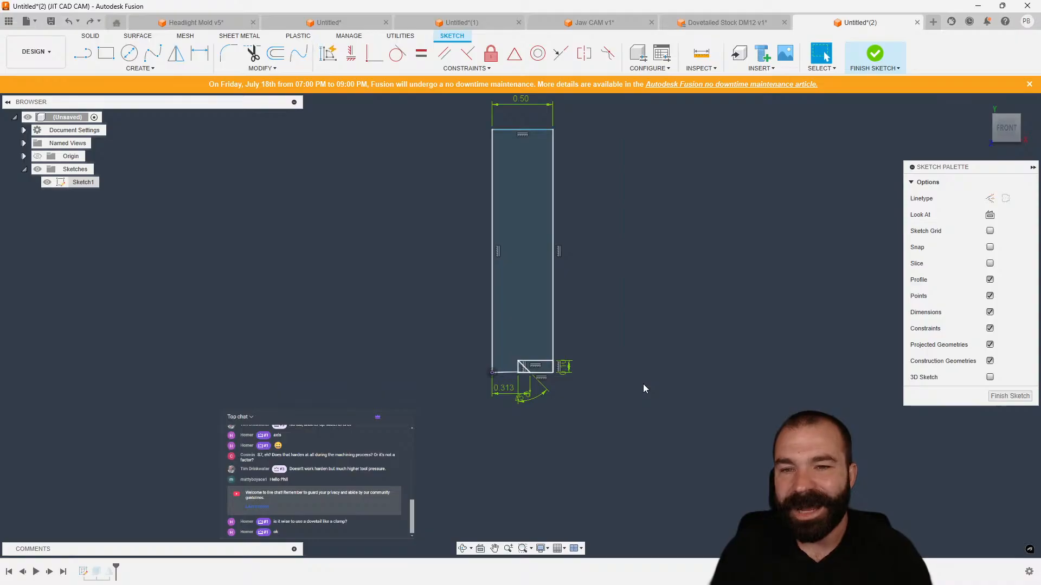
key(ctrl+z)
Start a new design and sketch a tall rectangle with a small rectangle beneath it on the front plane.
key(ctrl+n)
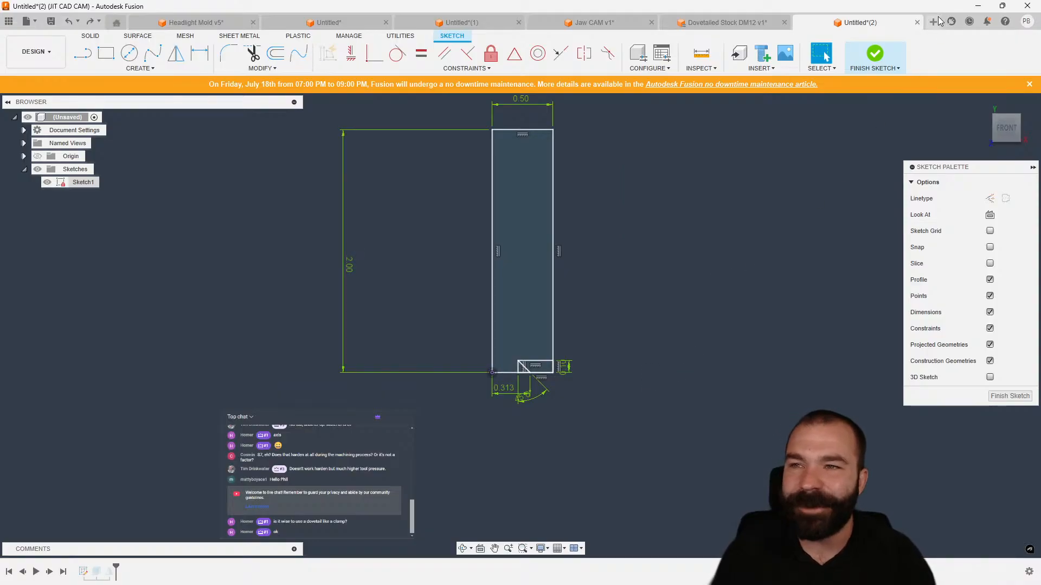
key(r)
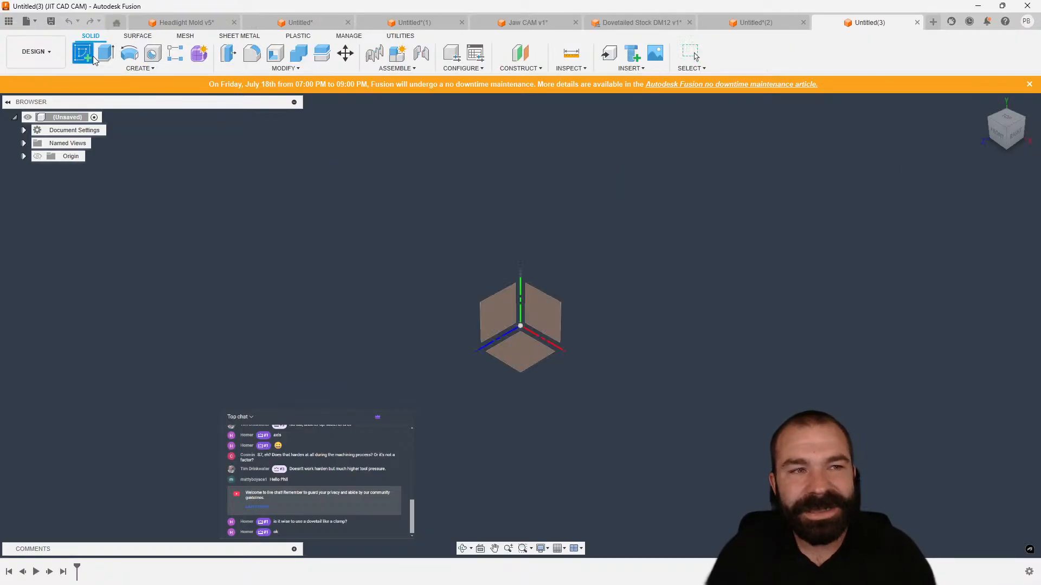
click(540, 340)
click(520, 325)
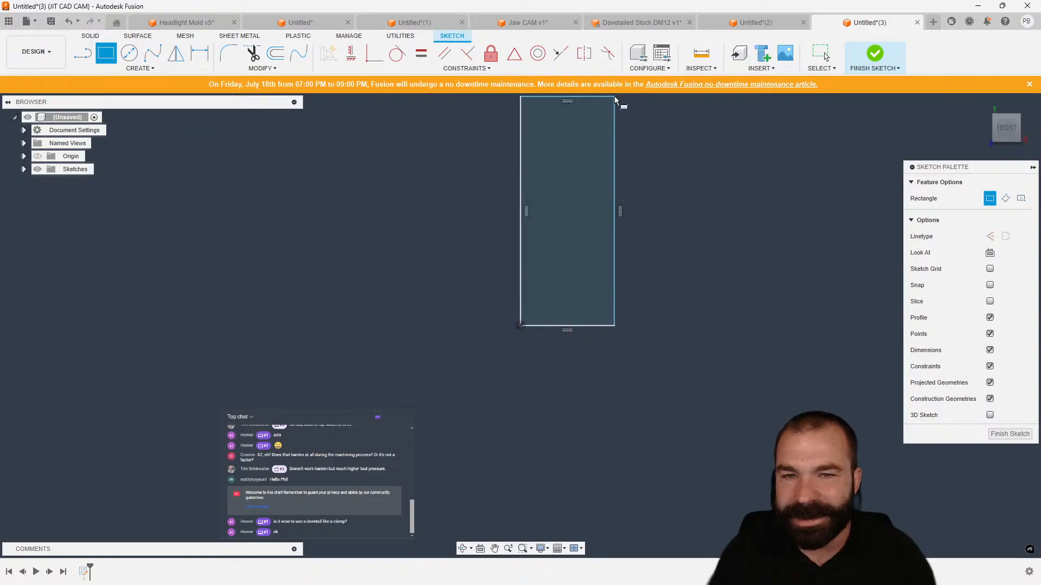
click(614, 97)
click(521, 325)
click(589, 349)
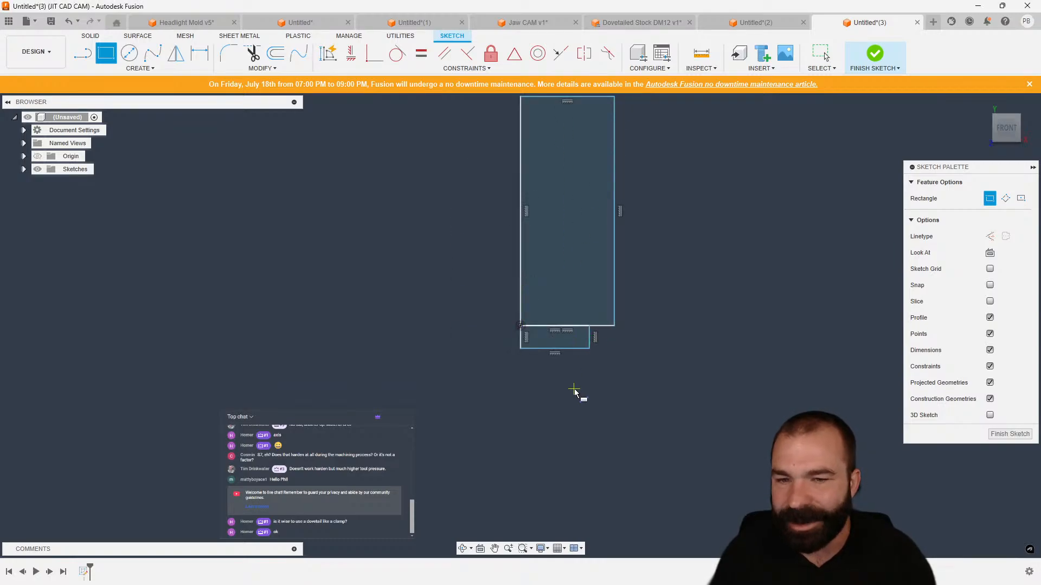
Dimension the new tall rectangle's height to 2 in.
scroll(553, 406, down, 2)
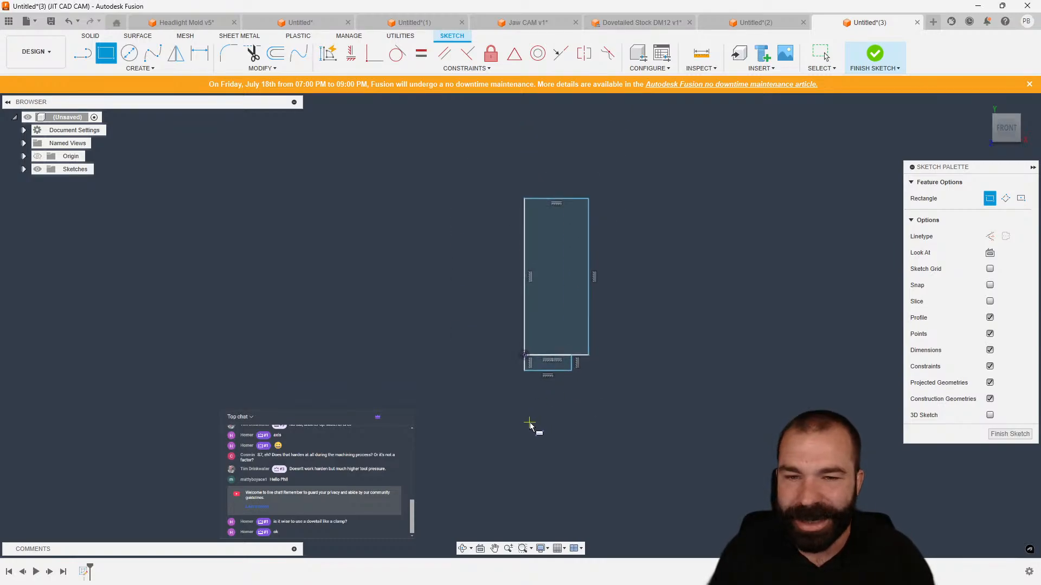
key(d)
click(524, 313)
click(467, 307)
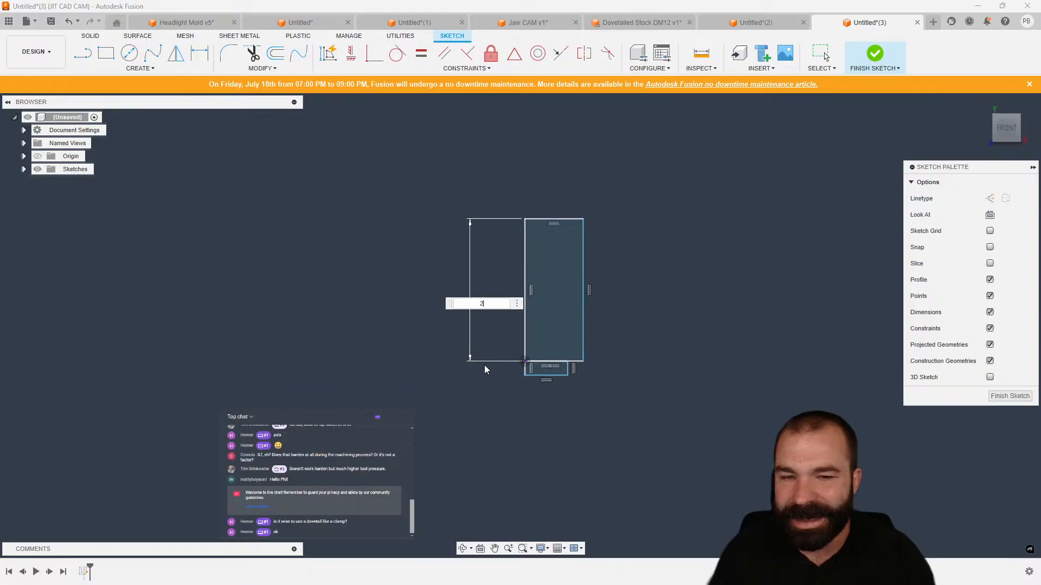
text(2)
key(Return)
scroll(544, 373, up, 2)
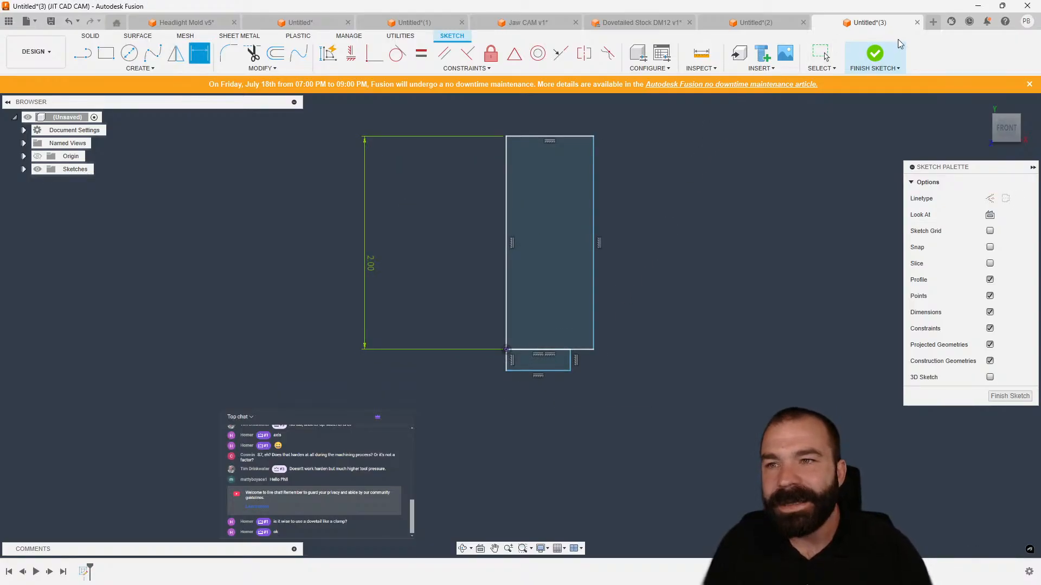
Return to the dovetail stock design, reposition the sketch dimensions, and finish the sketch.
click(917, 22)
click(574, 307)
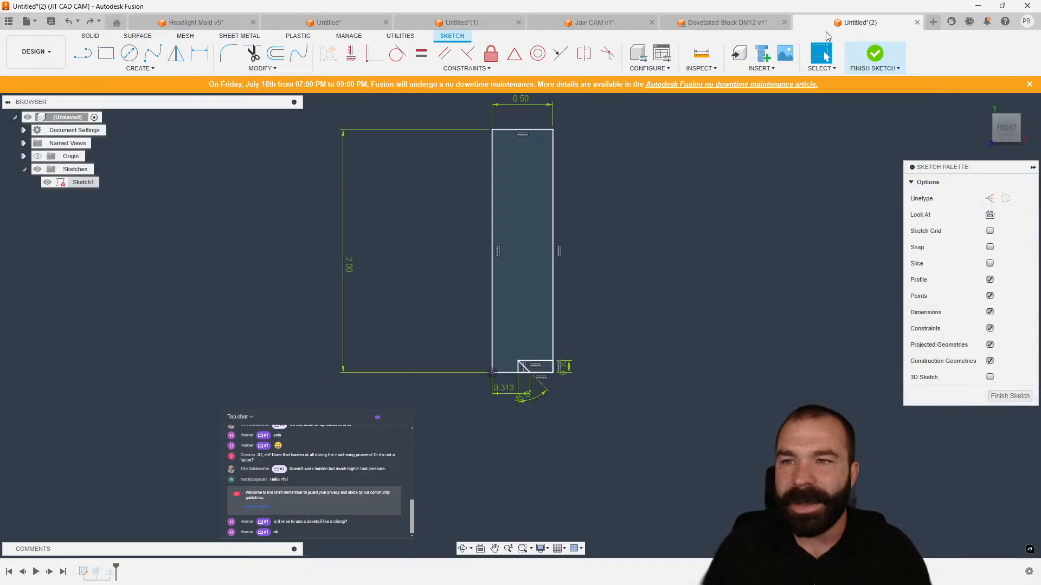
drag(353, 261, 458, 262)
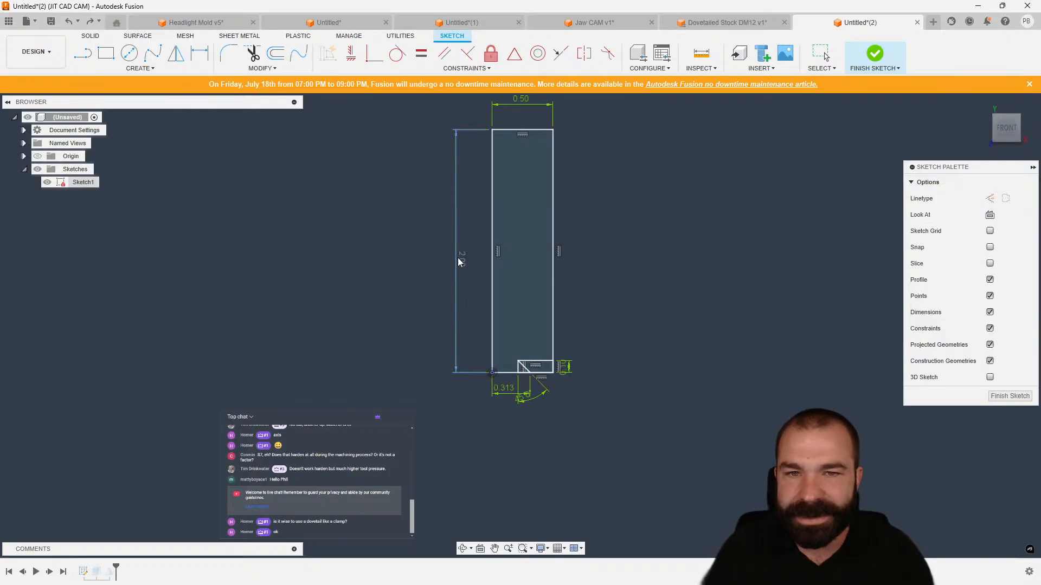
drag(541, 402, 512, 340)
click(993, 398)
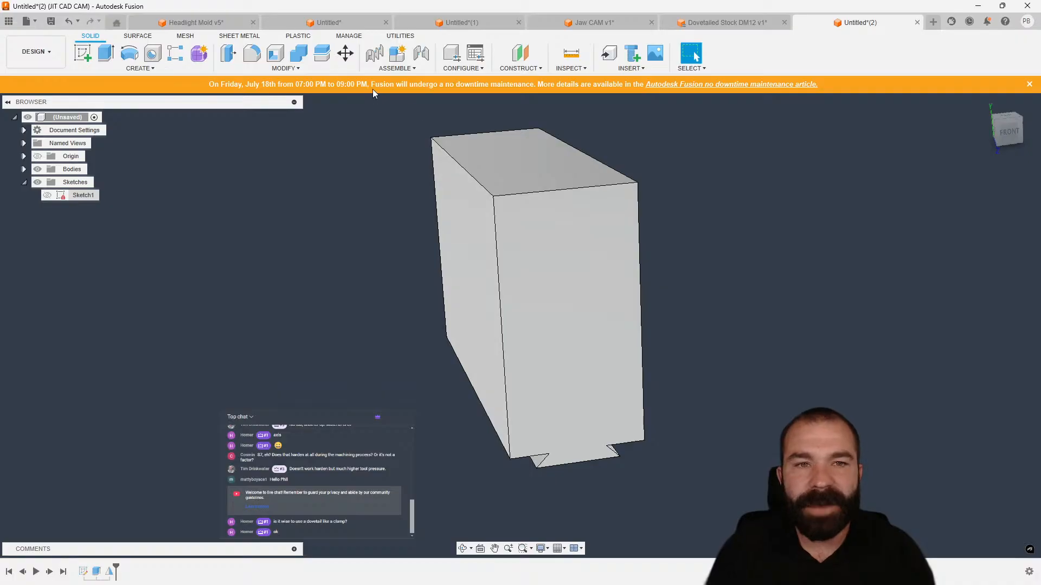
Open Change Parameters and mark the height d1, width d3 and extrude distance d9 as favourites.
click(301, 68)
click(265, 322)
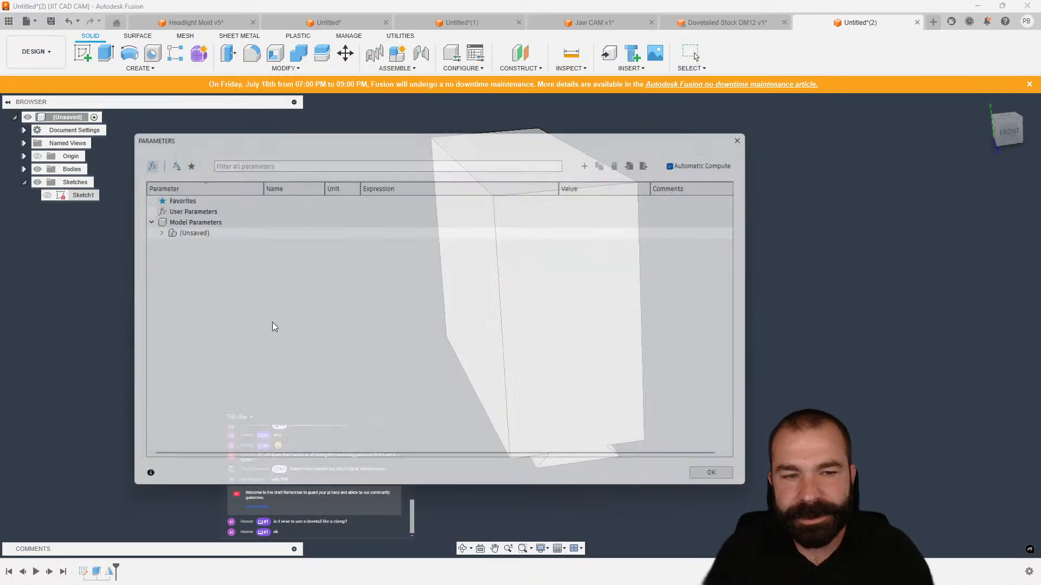
click(145, 228)
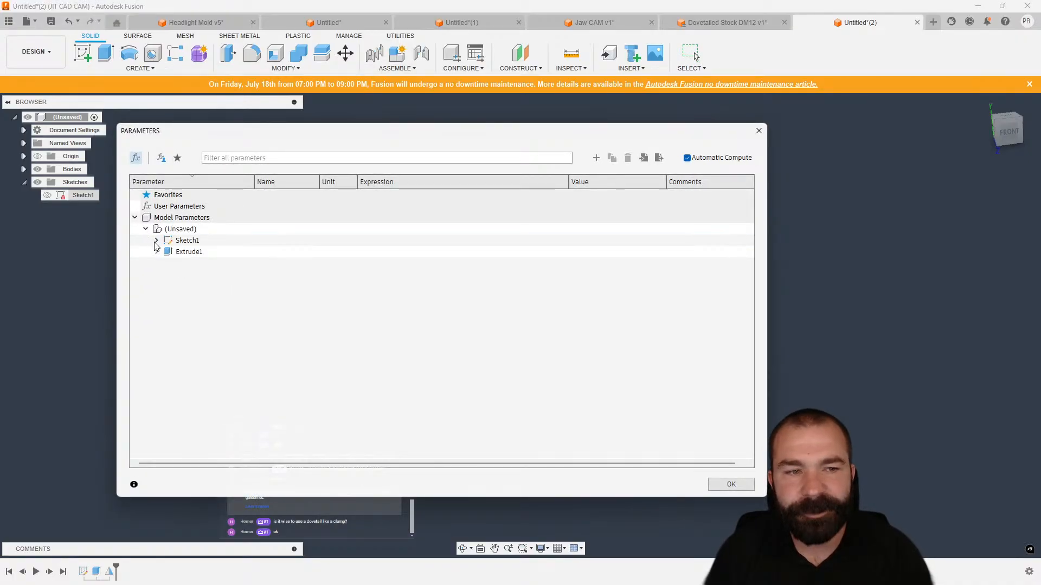
click(156, 240)
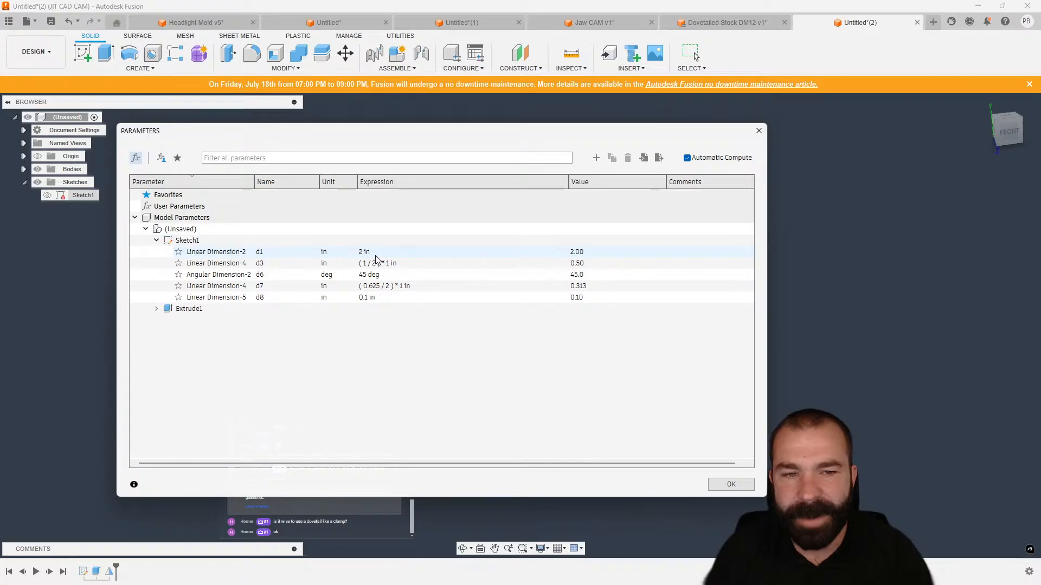
click(178, 251)
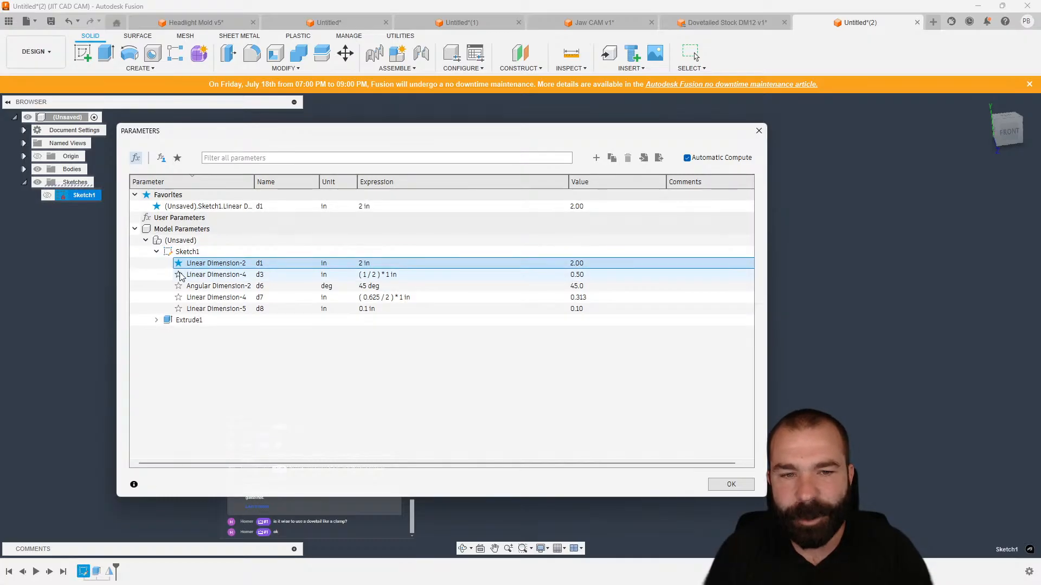
click(178, 274)
click(156, 331)
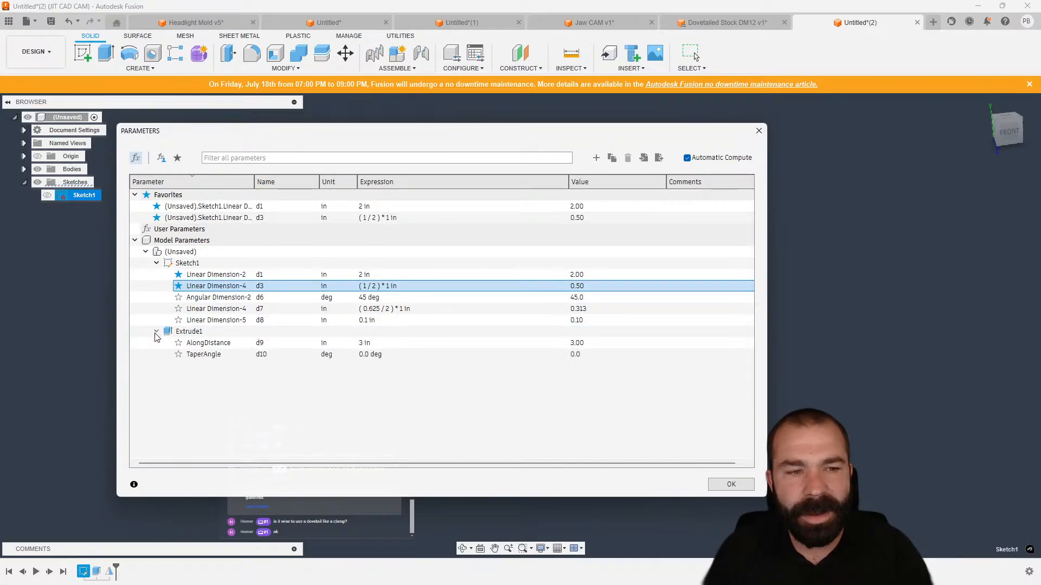
click(179, 343)
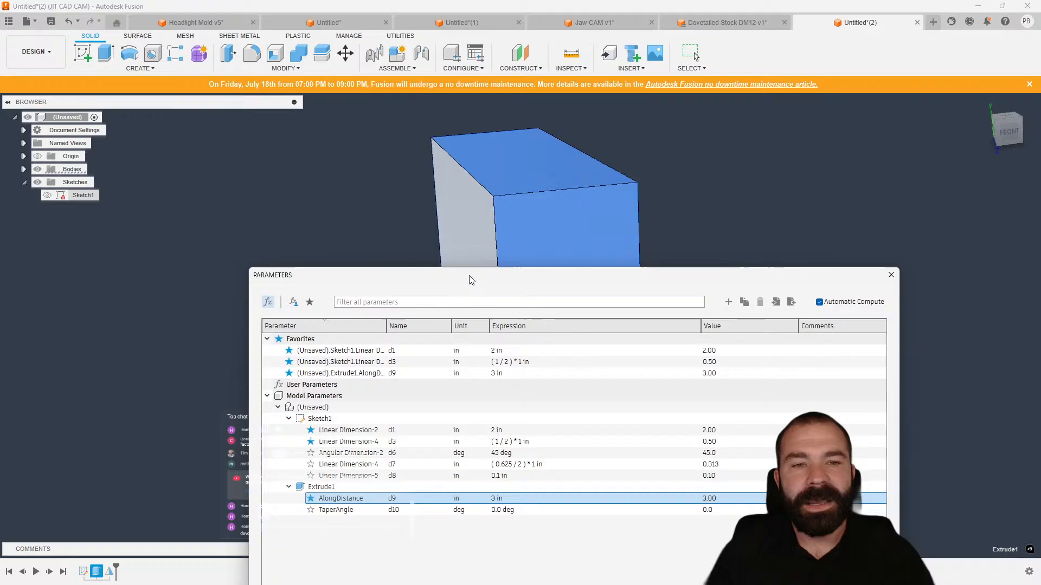
Set the height parameter d1 to 6 in.
drag(331, 130, 418, 289)
click(458, 365)
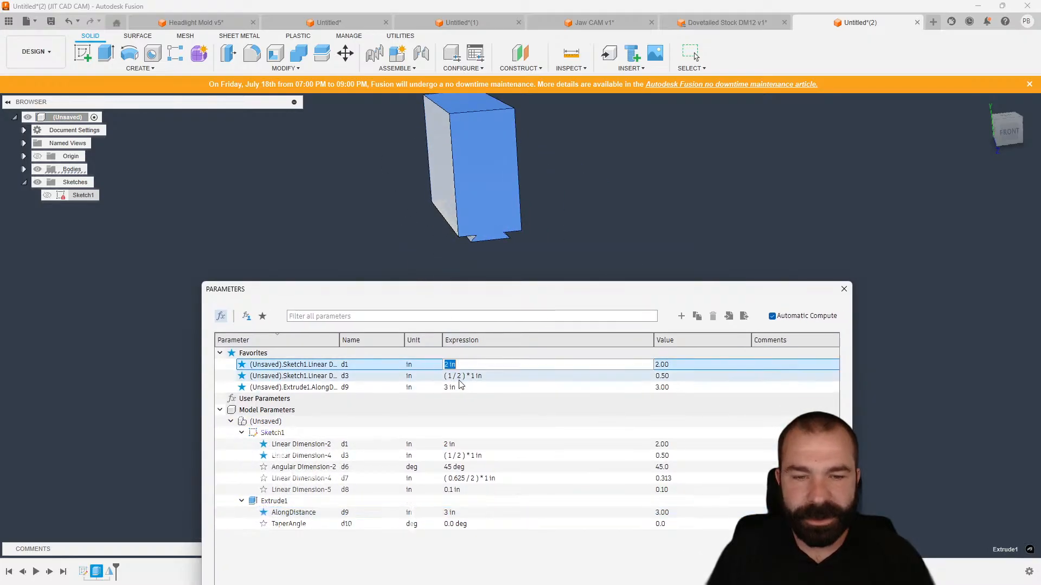
text(6)
Orbit and zoom around the stock body to inspect its new length.
click(449, 387)
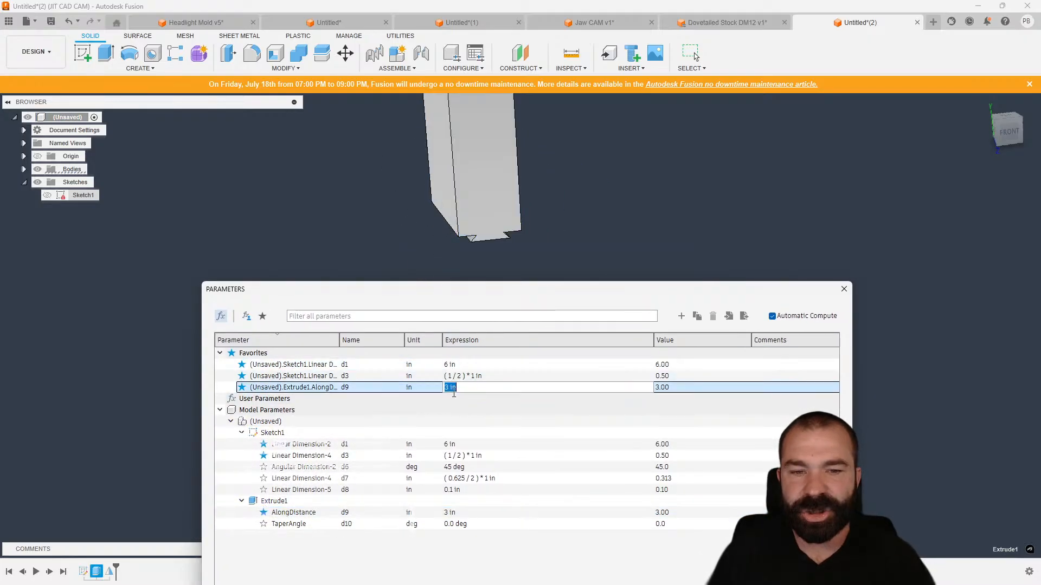
scroll(459, 208, down, 5)
shift+middle_drag(460, 209, 480, 164)
scroll(480, 162, up, 3)
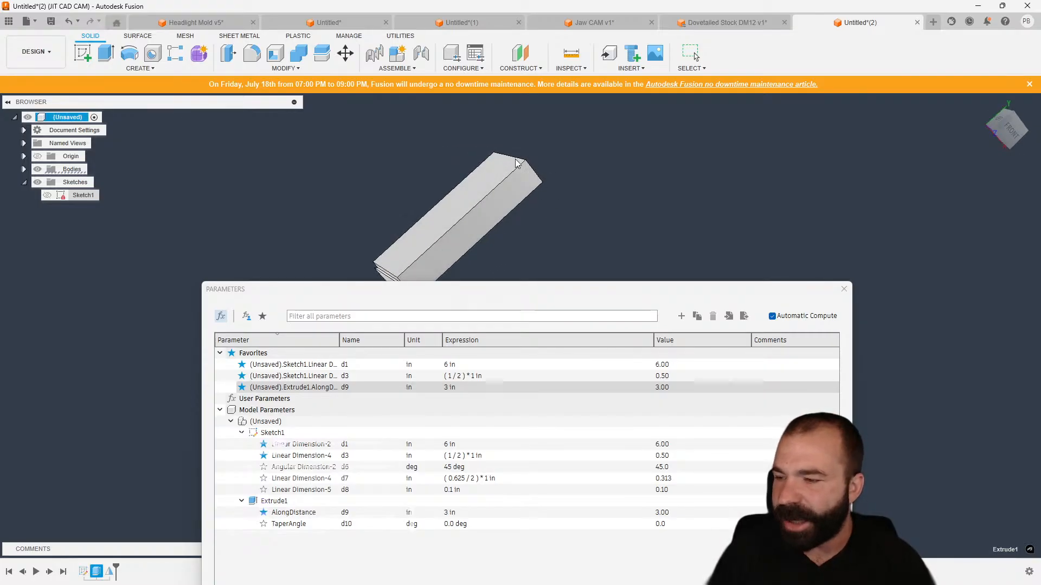
mouse_move(548, 203)
shift+middle_down()
mouse_move(599, 186)
mouse_move(597, 202)
mouse_move(551, 204)
shift+middle_up()
scroll(519, 233, up, 3)
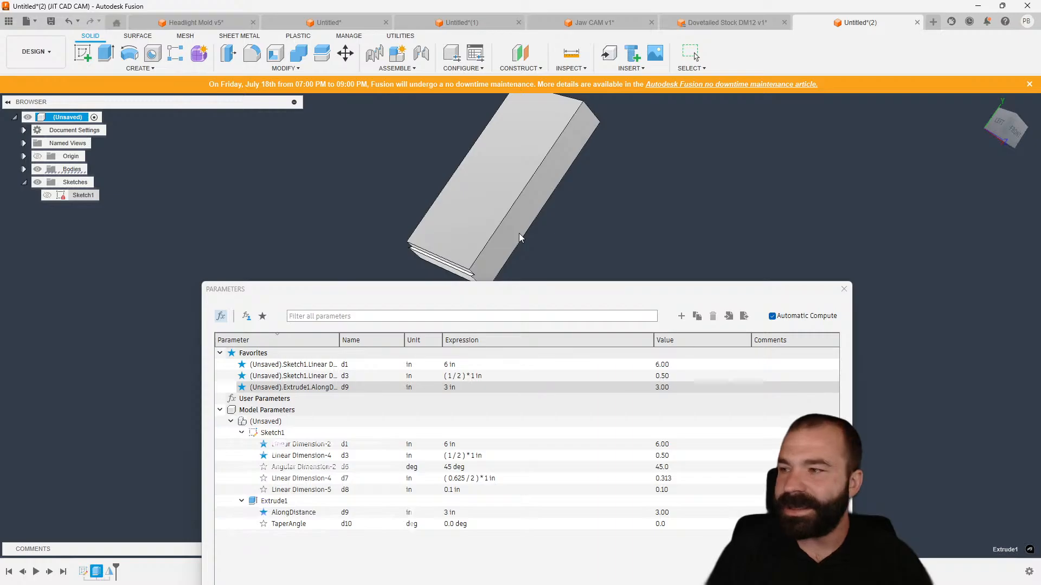
drag(454, 289, 440, 244)
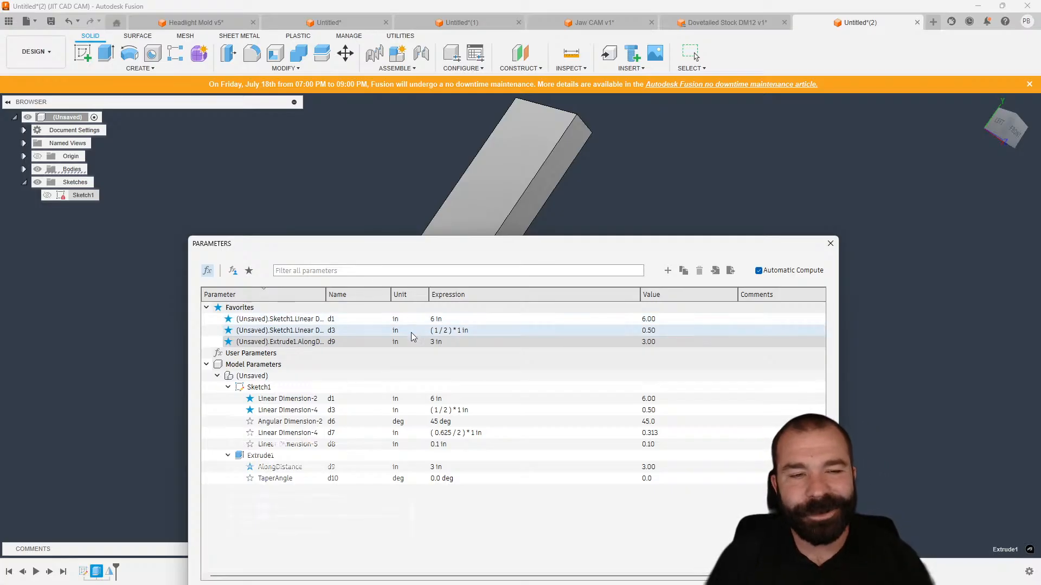
Add a user parameter named totalw in inches with the expression 2.
click(448, 343)
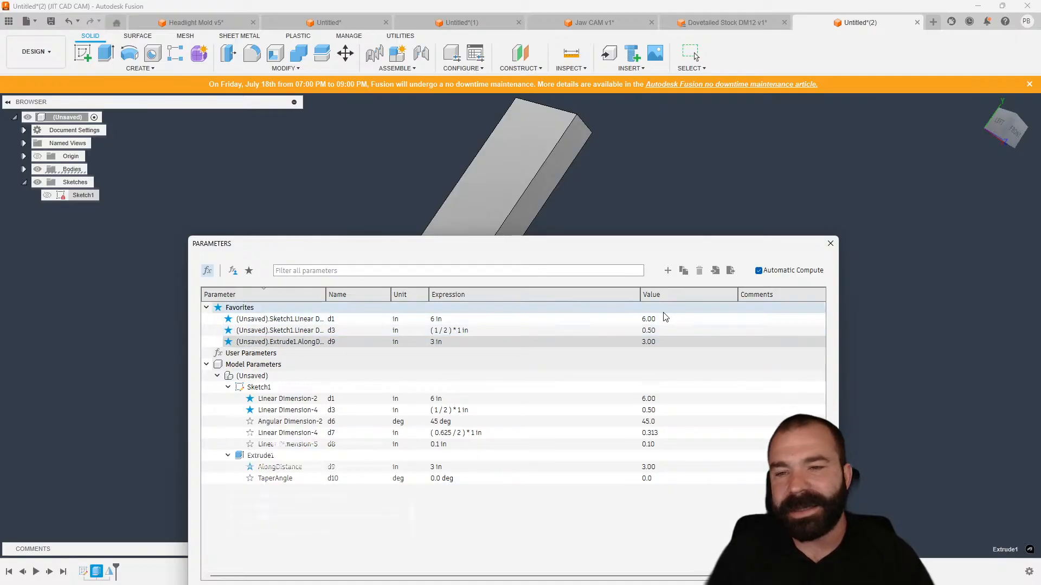
click(669, 271)
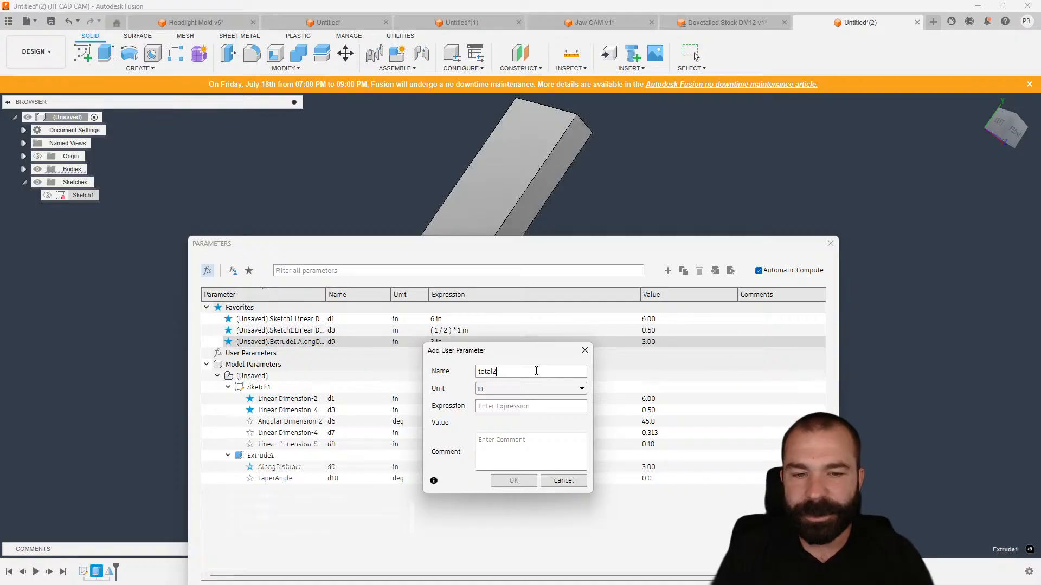
click(482, 435)
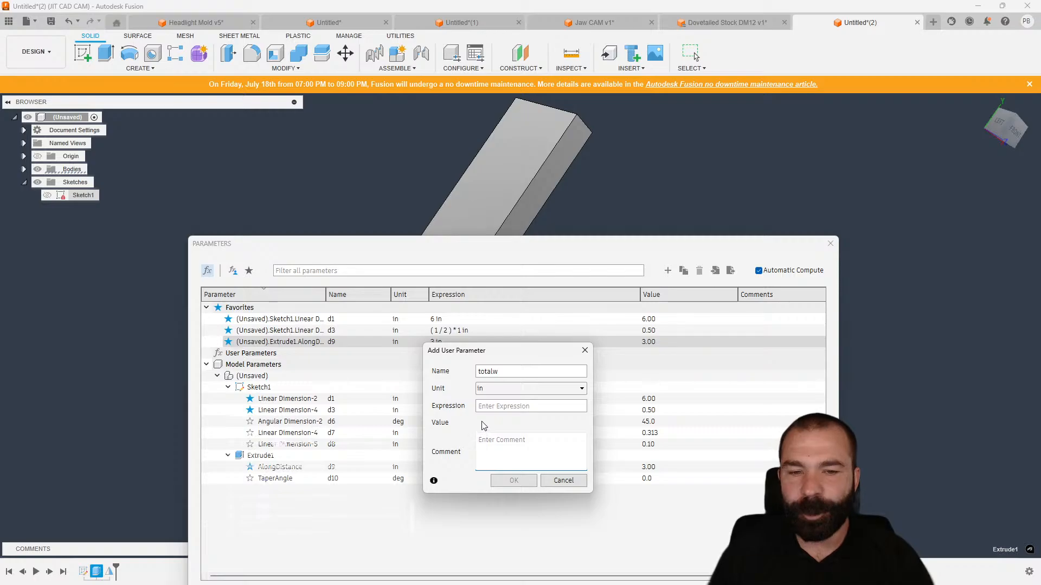
click(504, 406)
text(2)
click(513, 481)
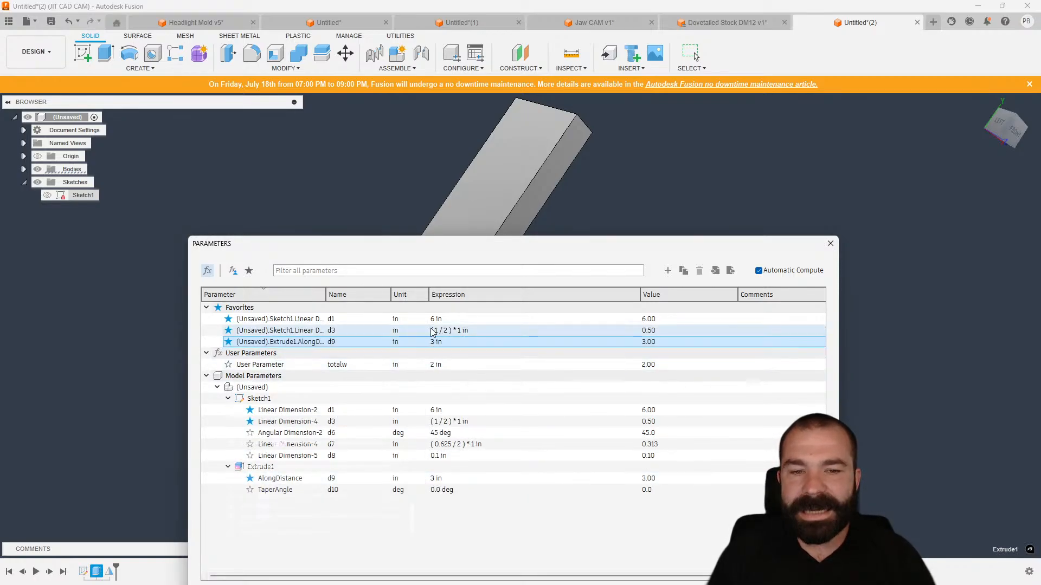
Unmark the width d3 as a favourite and mark the totalw user parameter as a favourite instead.
click(228, 331)
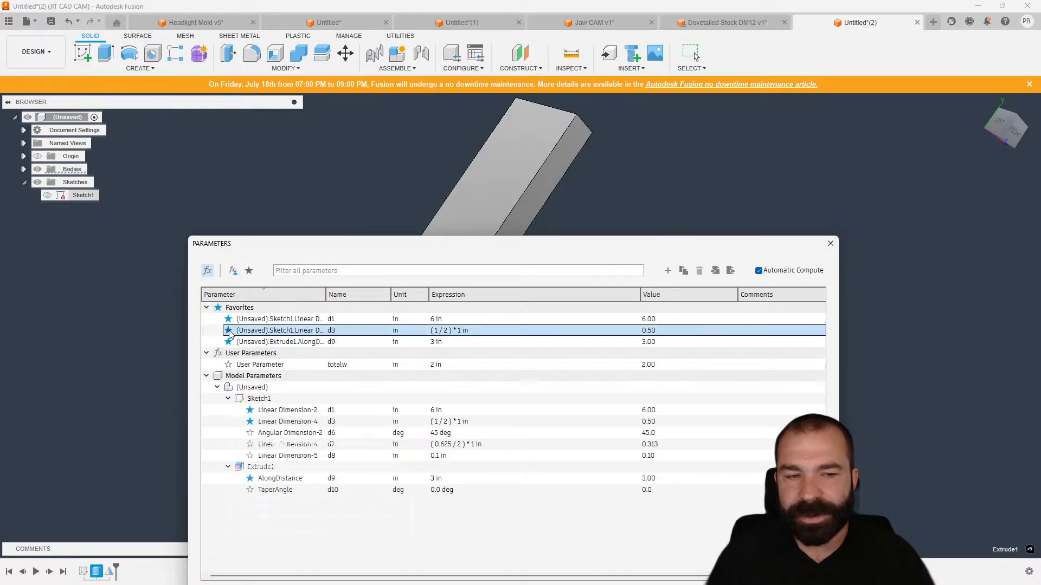
click(228, 353)
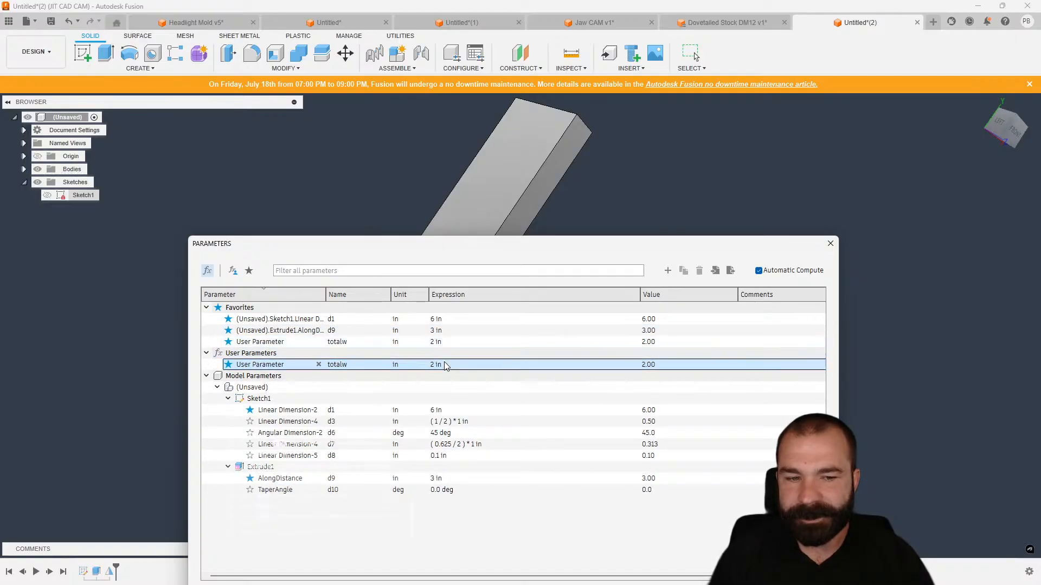
Try to change d3's expression to ( totalw / 2 ) * 1 in, replacing the 1 with totalw.
click(437, 421)
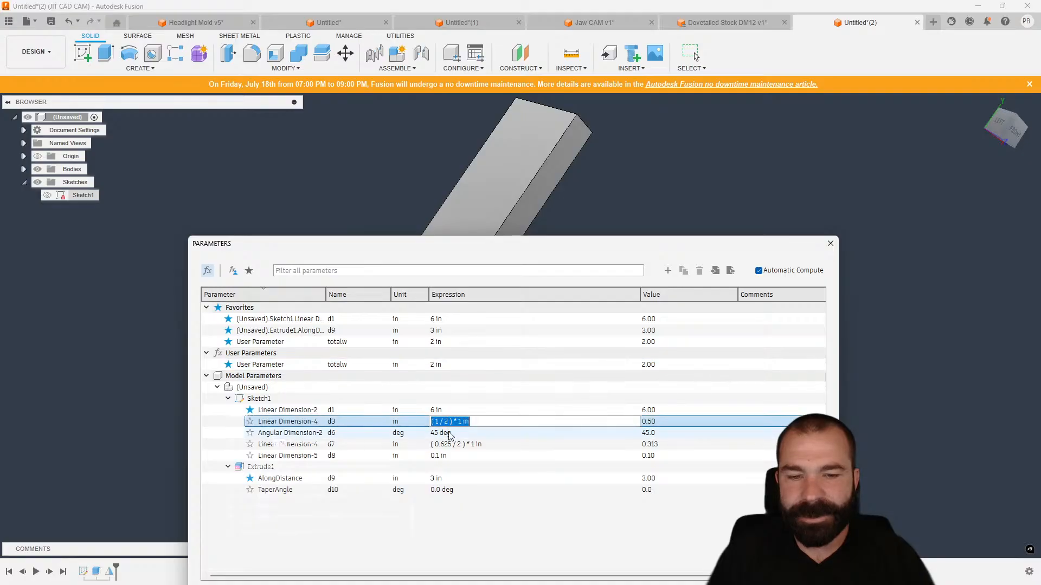
click(437, 421)
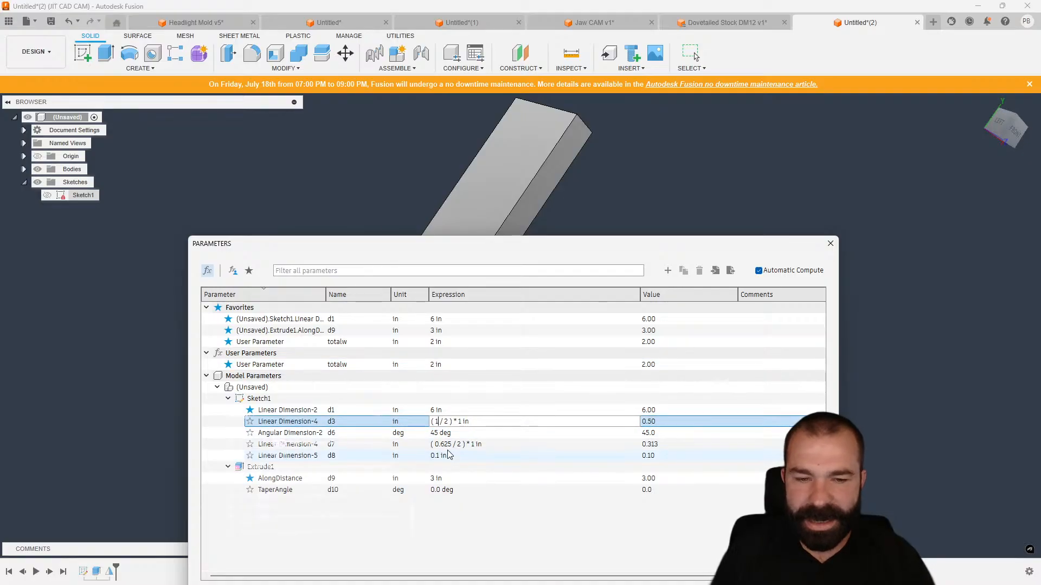
key(BackSpace)
text(totalw)
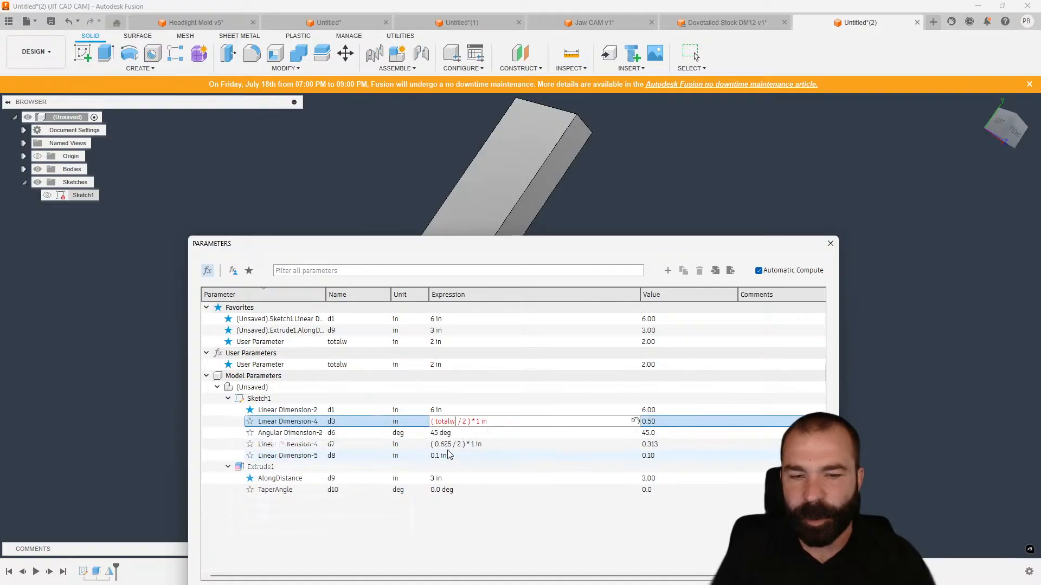
key(Return)
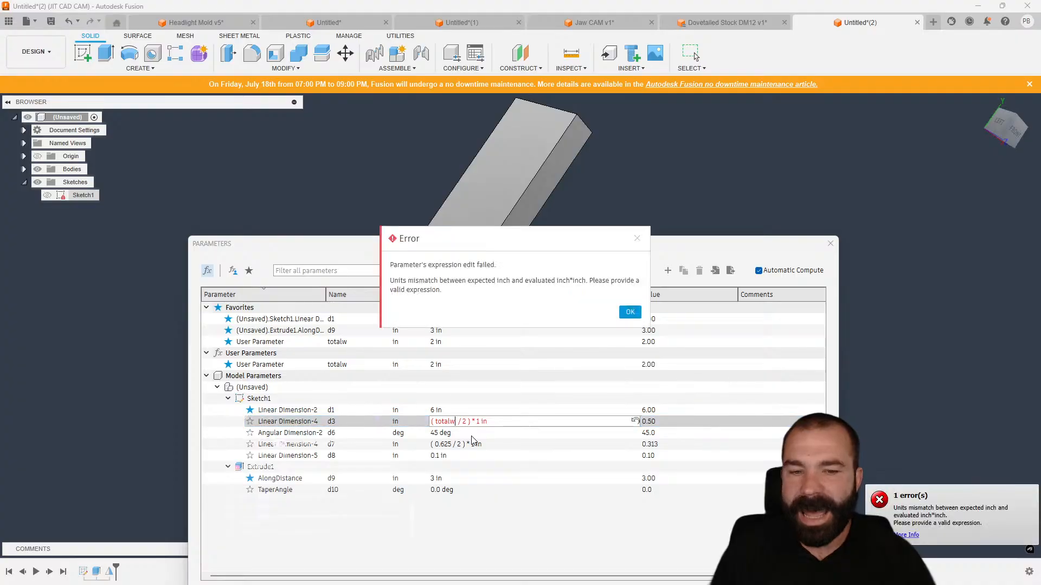
click(630, 312)
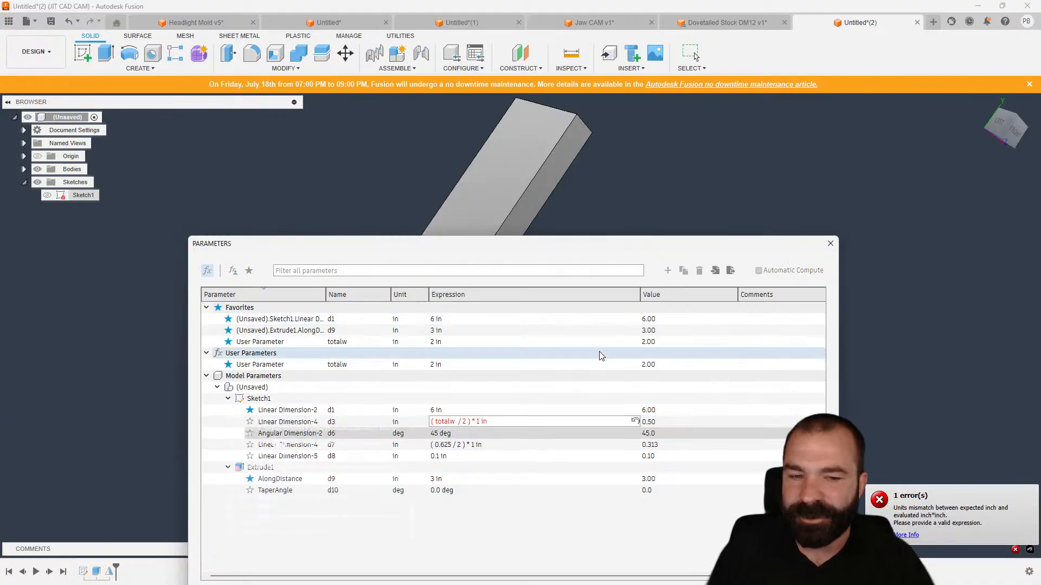
Delete the trailing unit text from the end of d3's expression.
click(508, 422)
key(BackSpace)
key(BackSpace)
key(BackSpace)
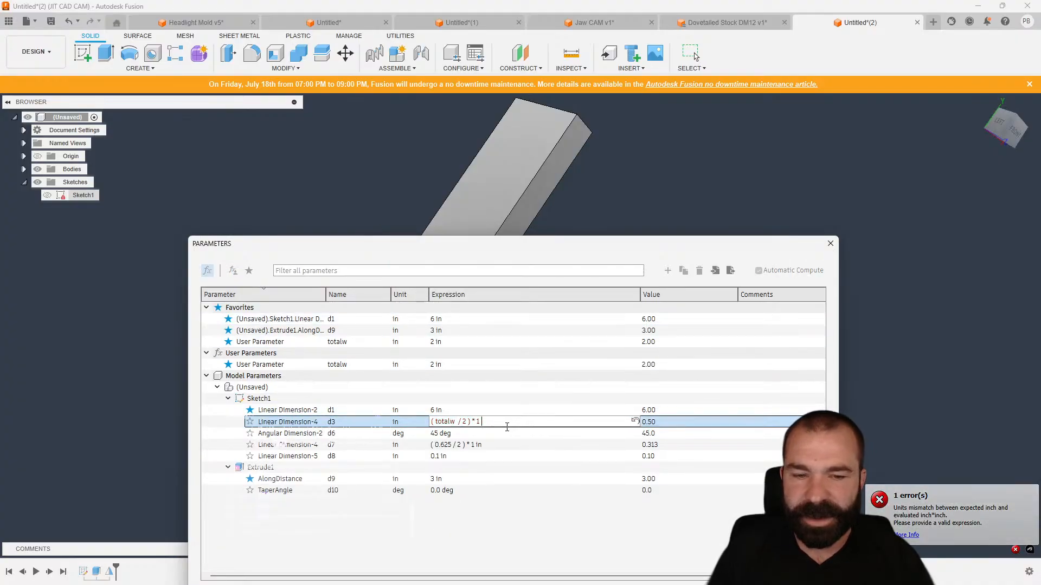
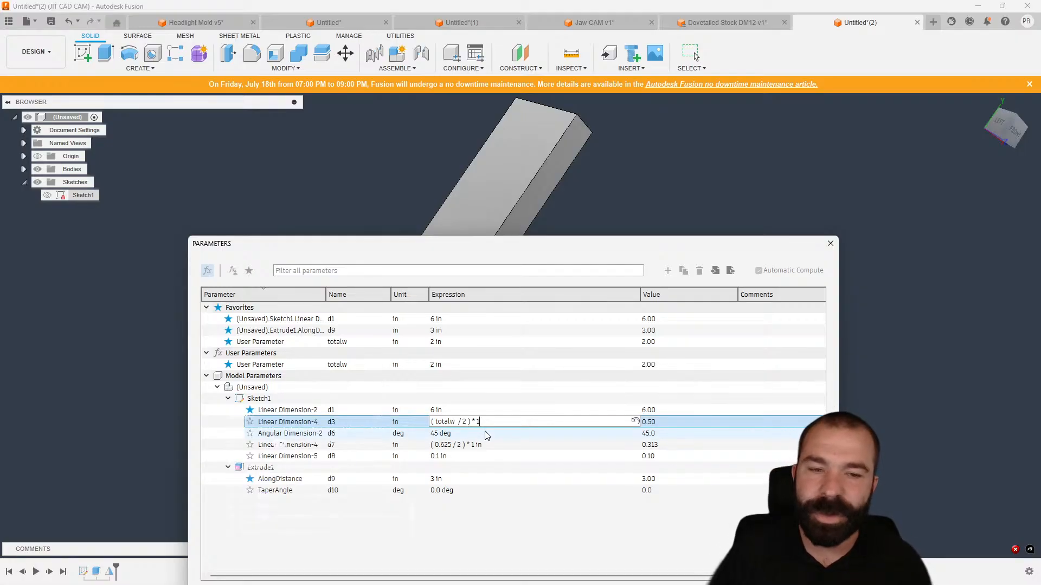
Confirm d3's expression as ( totalw / 2 ) * 1.
key(Return)
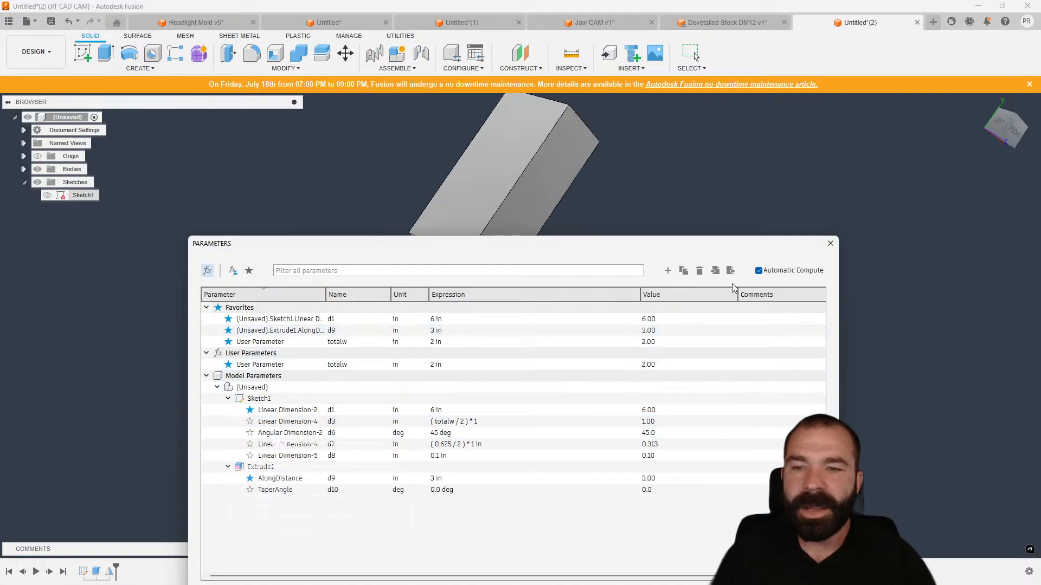
click(668, 271)
click(496, 390)
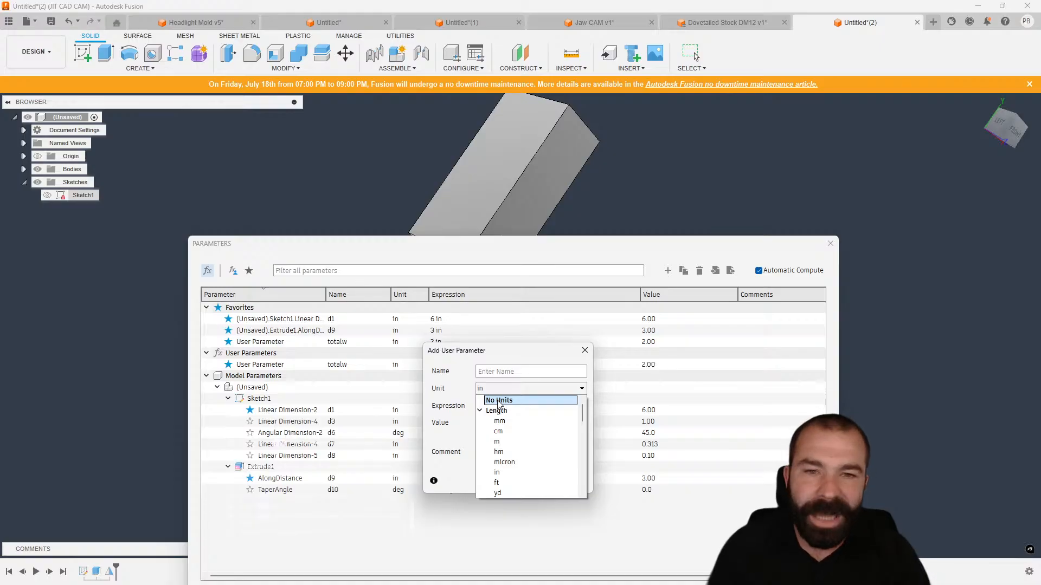
click(585, 352)
click(585, 352)
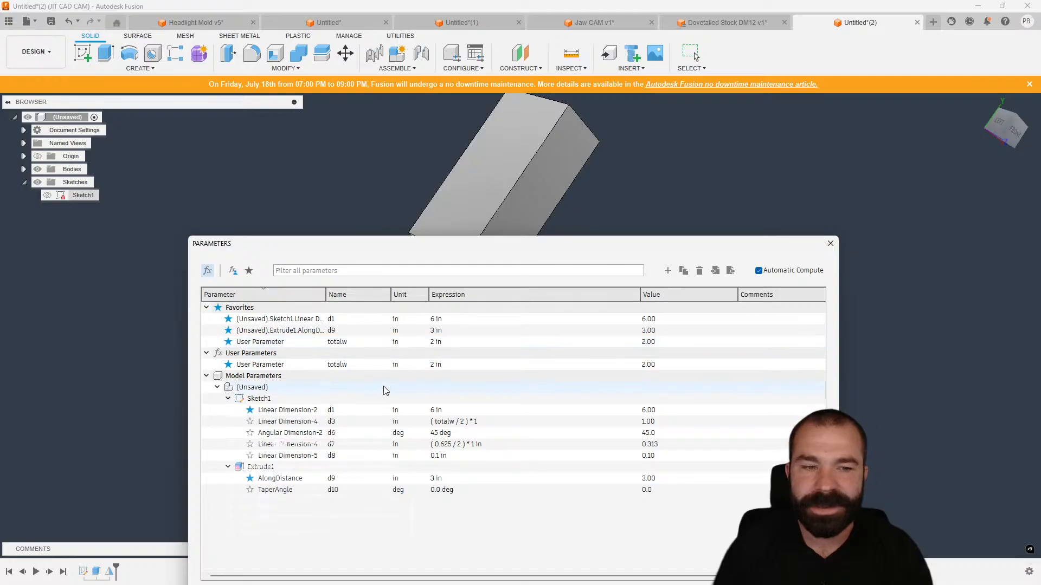
Collapse the Sketch1 and Extrude1 parameter groups and close the Parameters dialog.
click(228, 399)
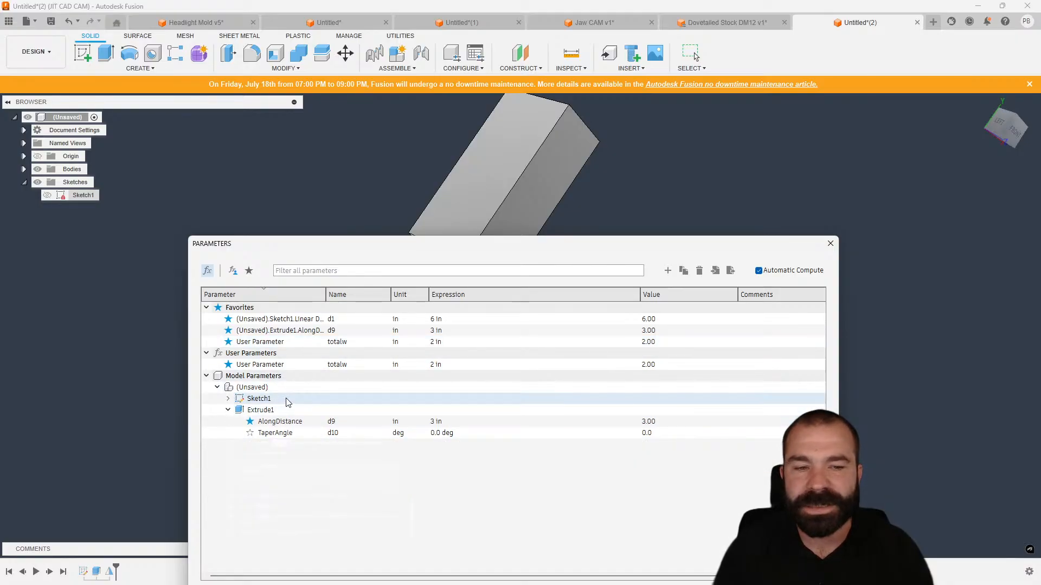
click(227, 409)
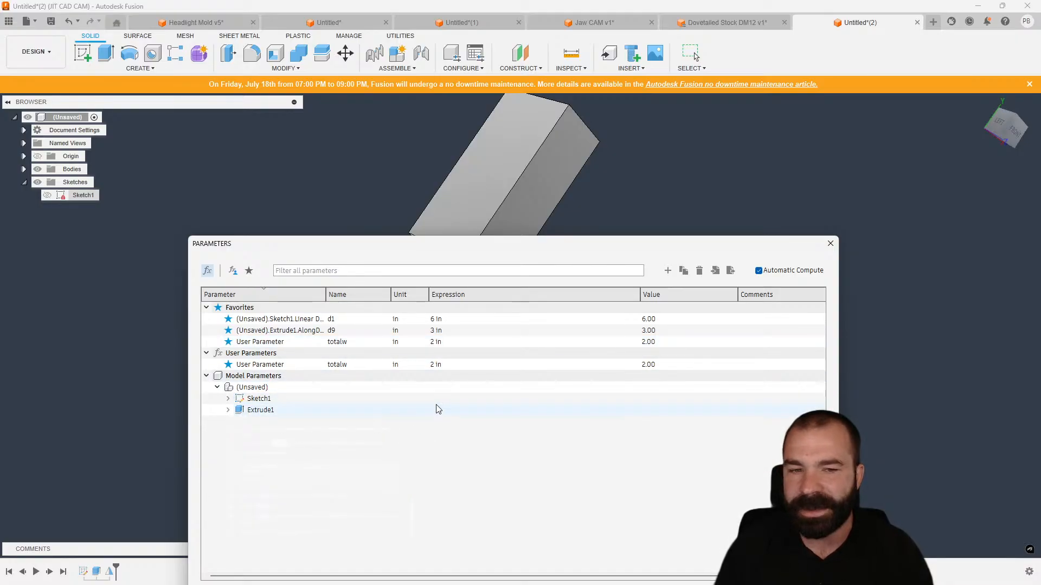
click(830, 244)
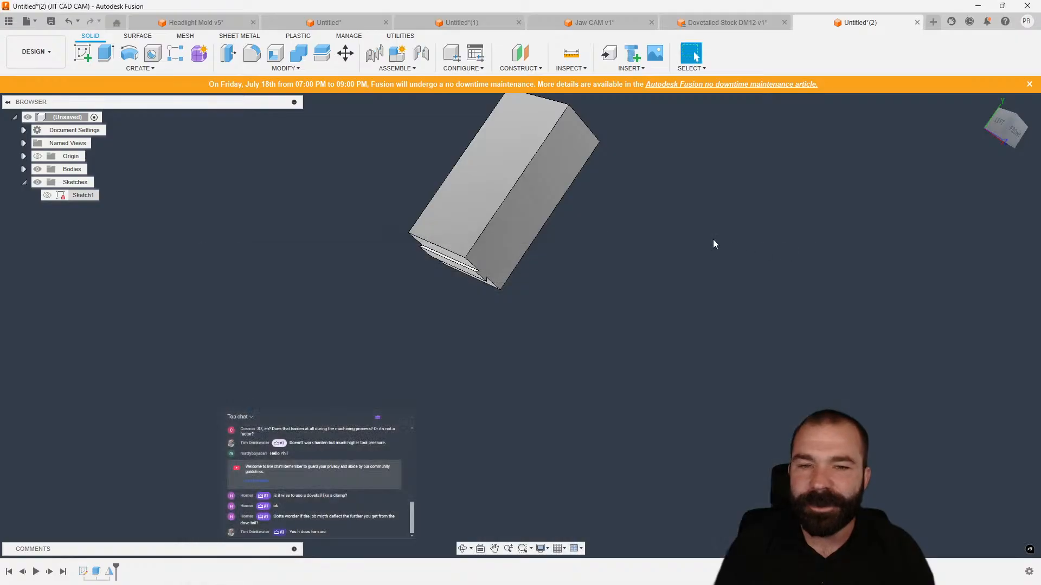
Create a configuration table and mark d1, d9 and totalw as configured parameters.
shift+middle_drag(713, 243, 520, 208)
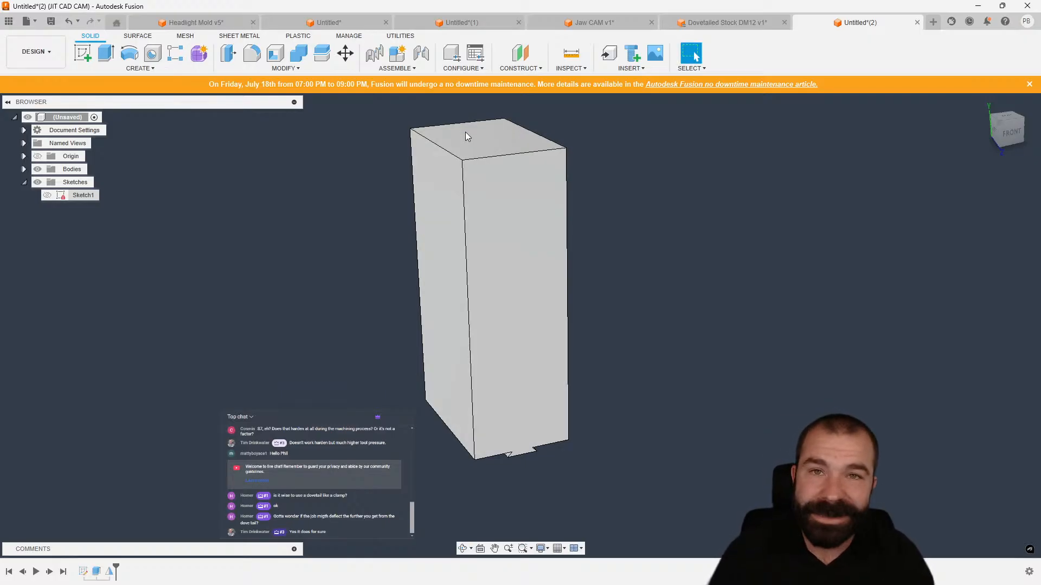
click(452, 54)
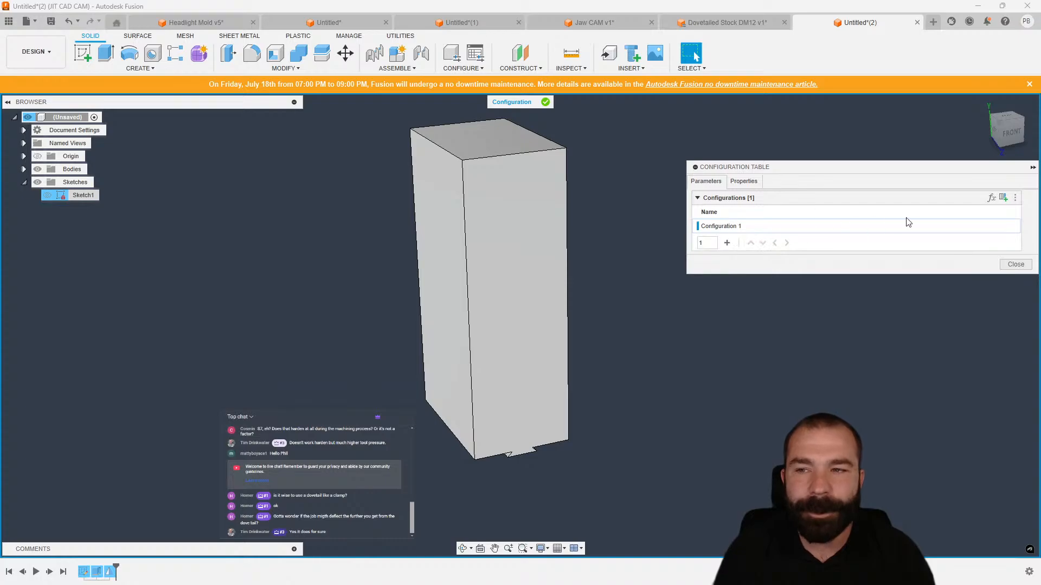
click(993, 198)
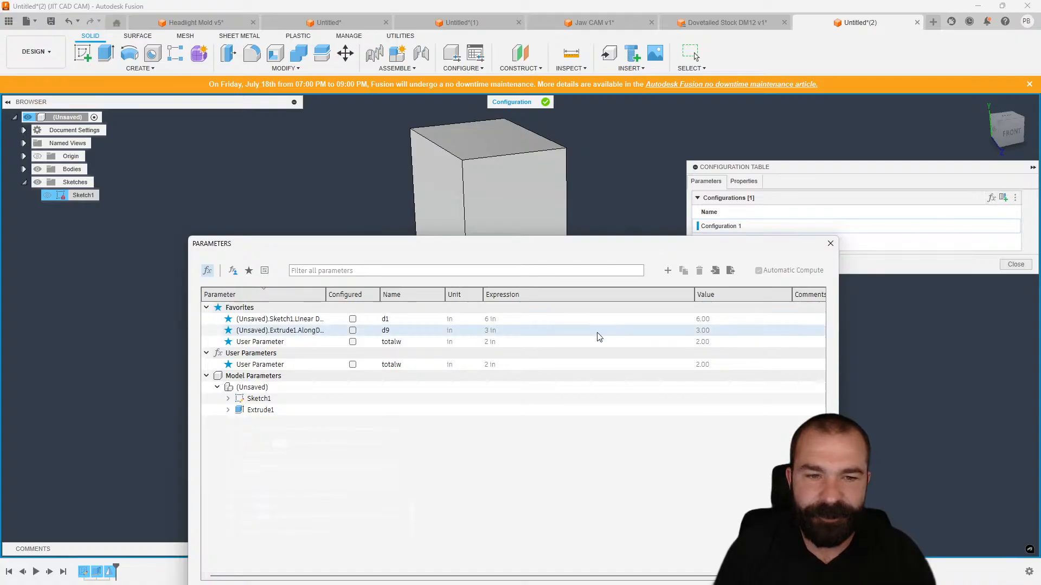
click(352, 319)
click(353, 330)
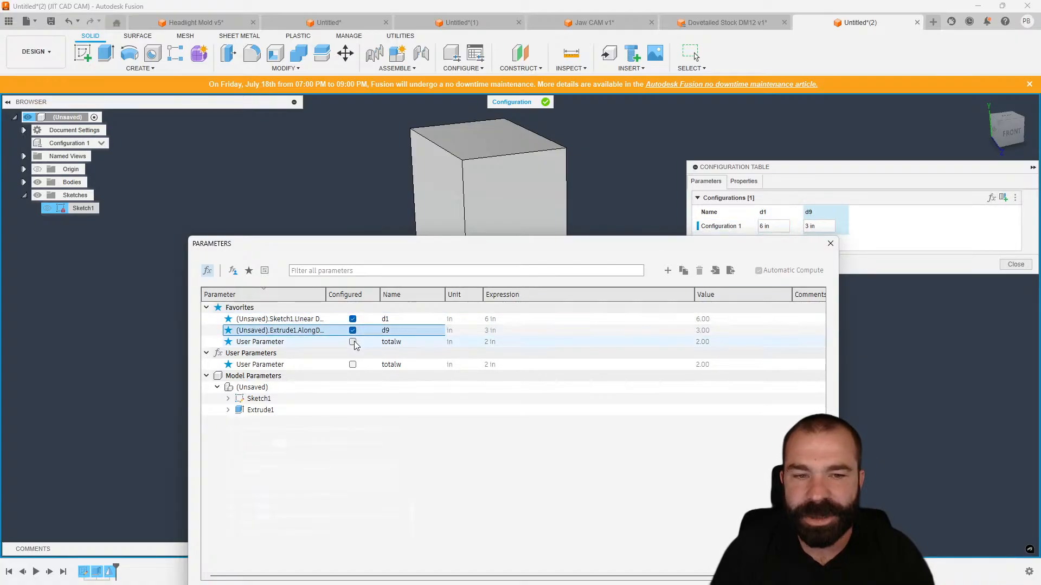
click(352, 341)
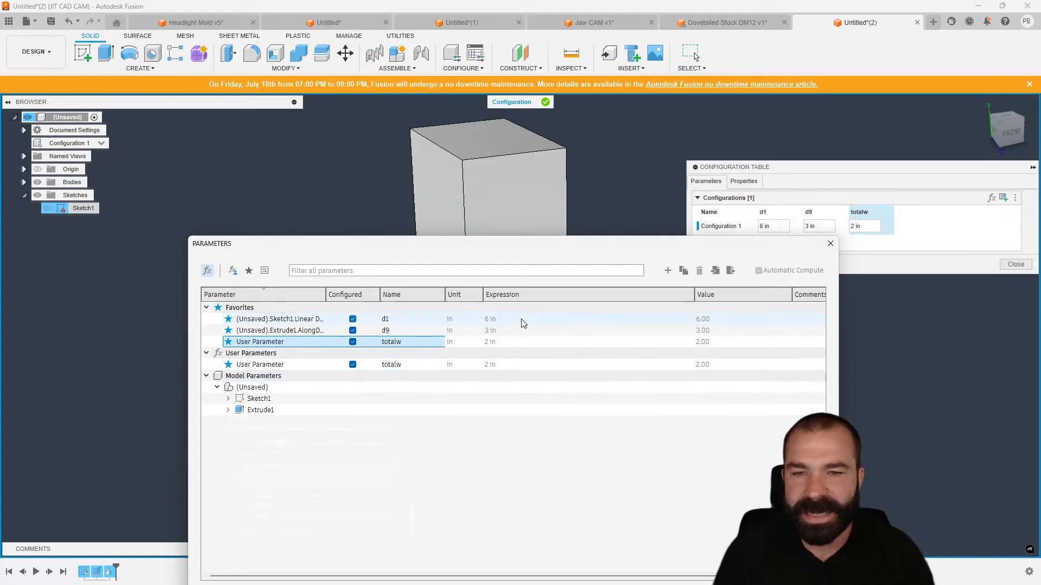
drag(531, 245, 494, 144)
click(756, 494)
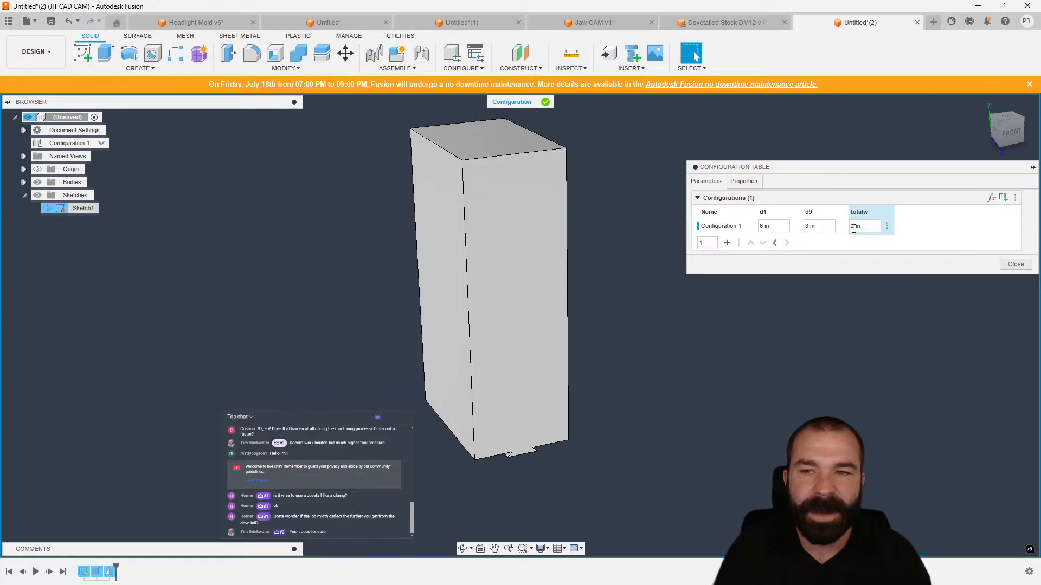
Add Configuration 2 with d1 set to 4, d9 to 2 and totalw to 1.
click(728, 243)
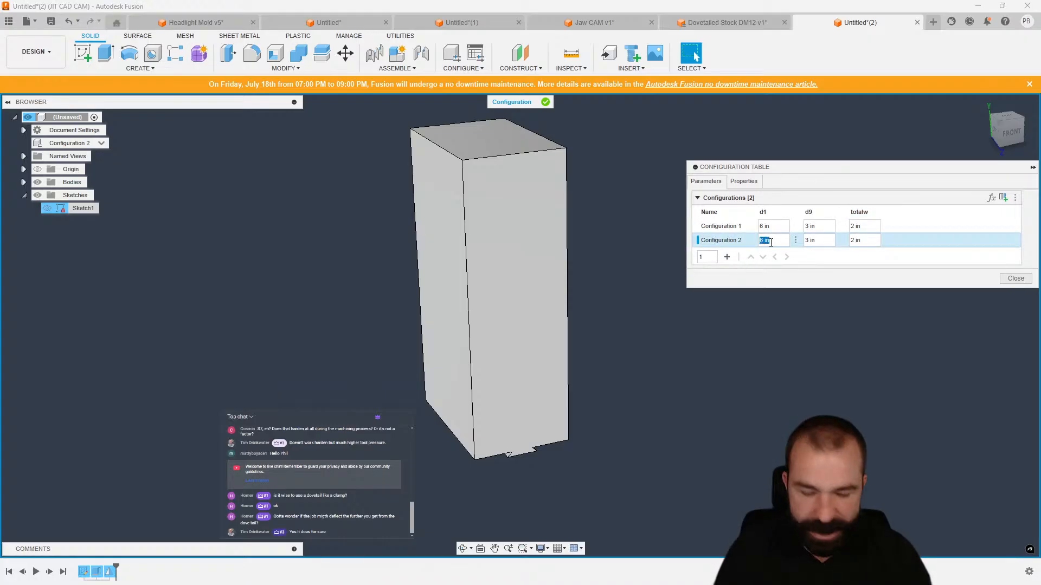
text(4)
key(Tab)
text(2)
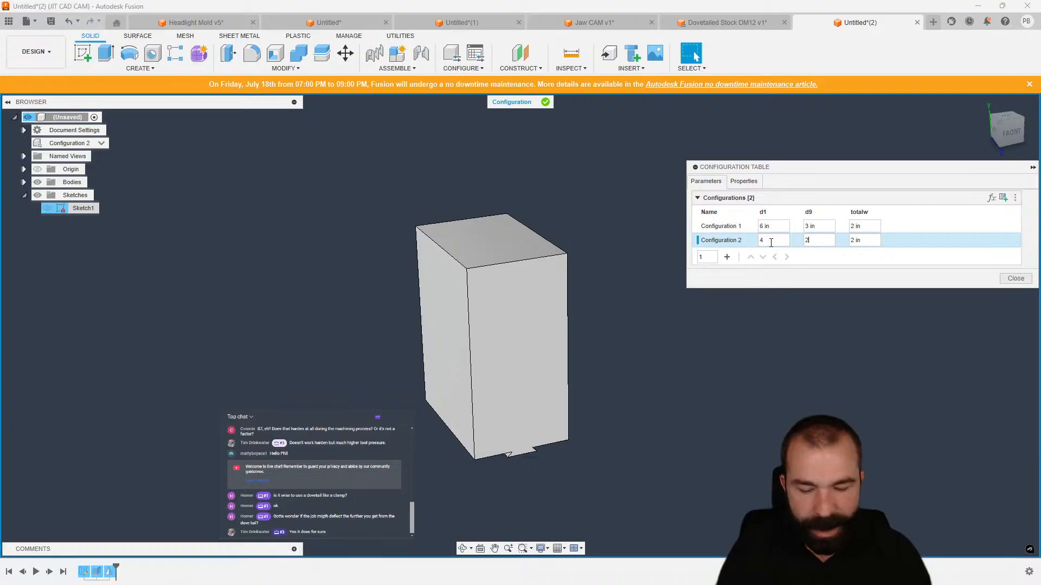
key(Tab)
text(1)
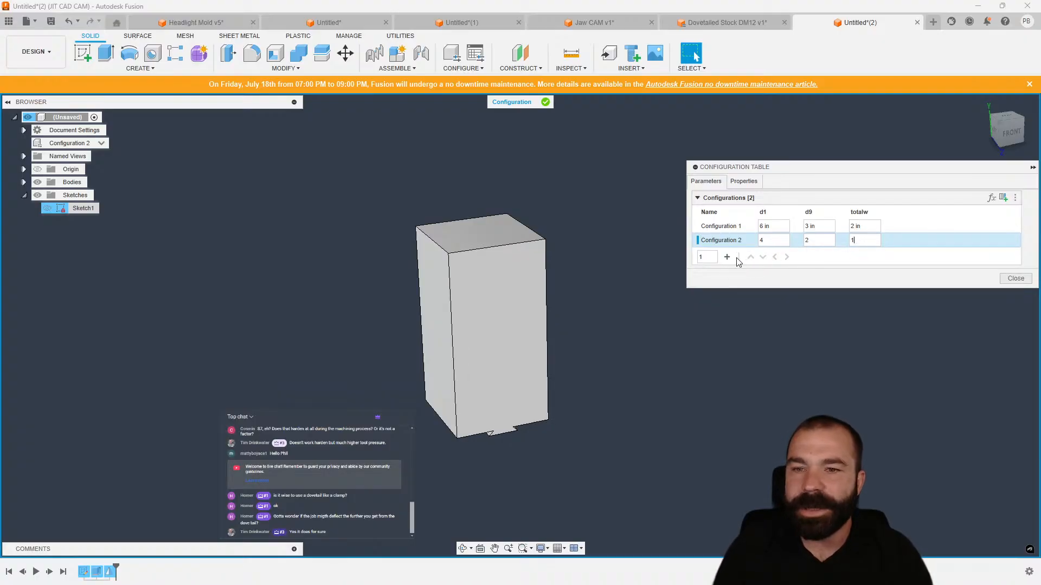
Add Configuration 3 with d1 set to 2 and d9 to 1.
click(727, 257)
click(776, 255)
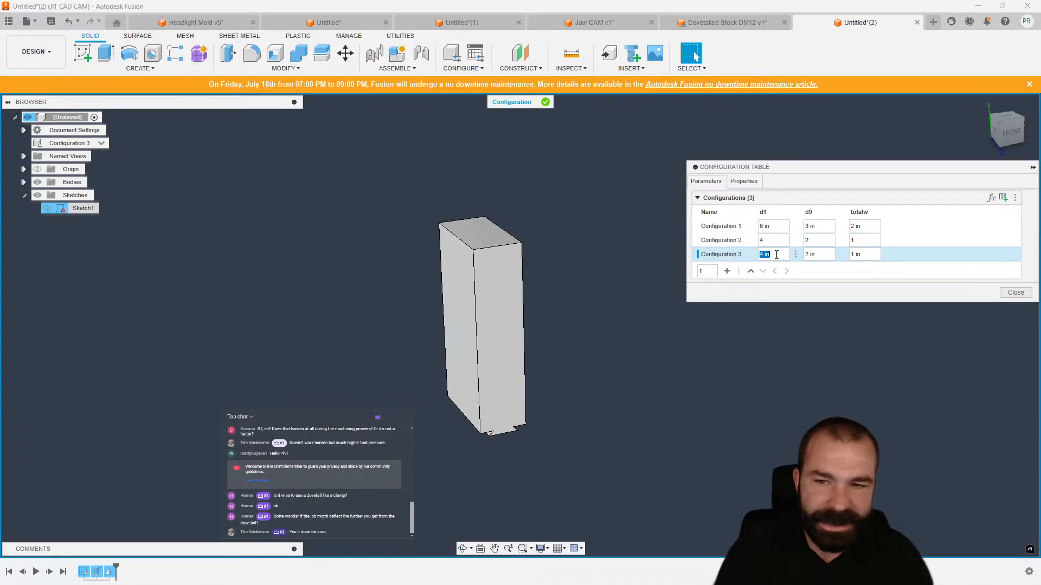
text(2)
key(Tab)
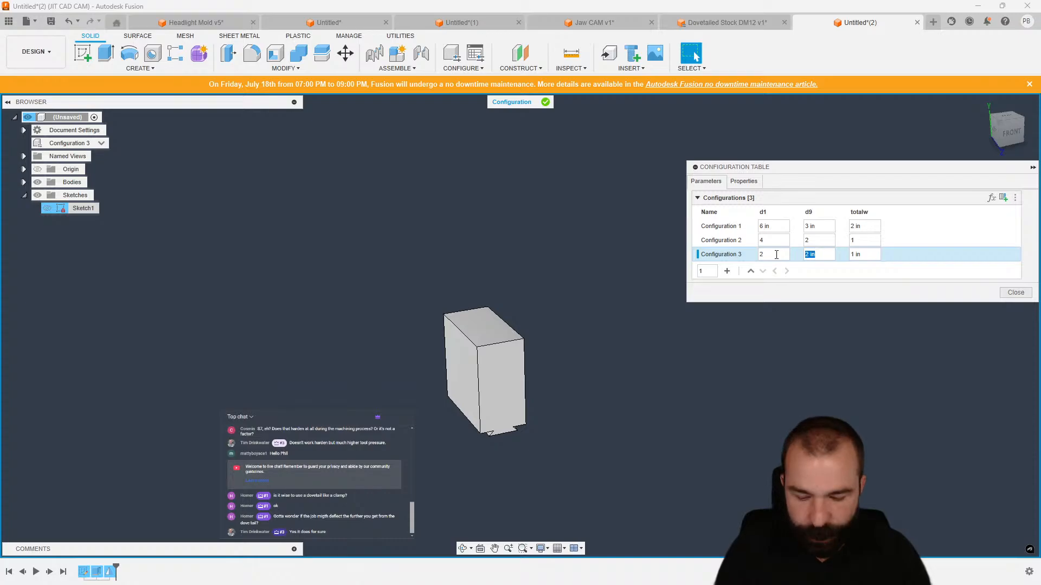
text(1)
key(Tab)
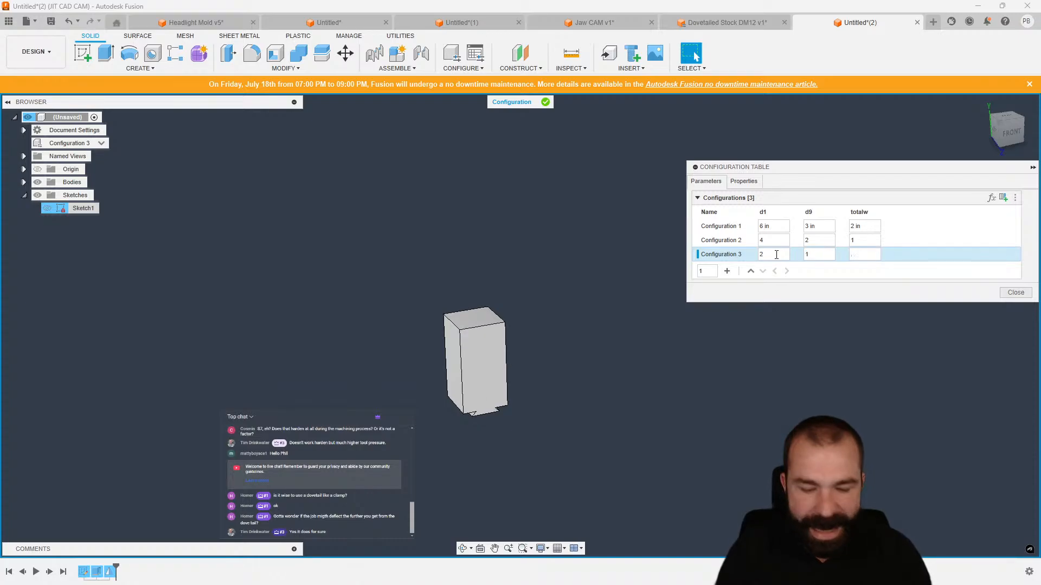
key(Tab)
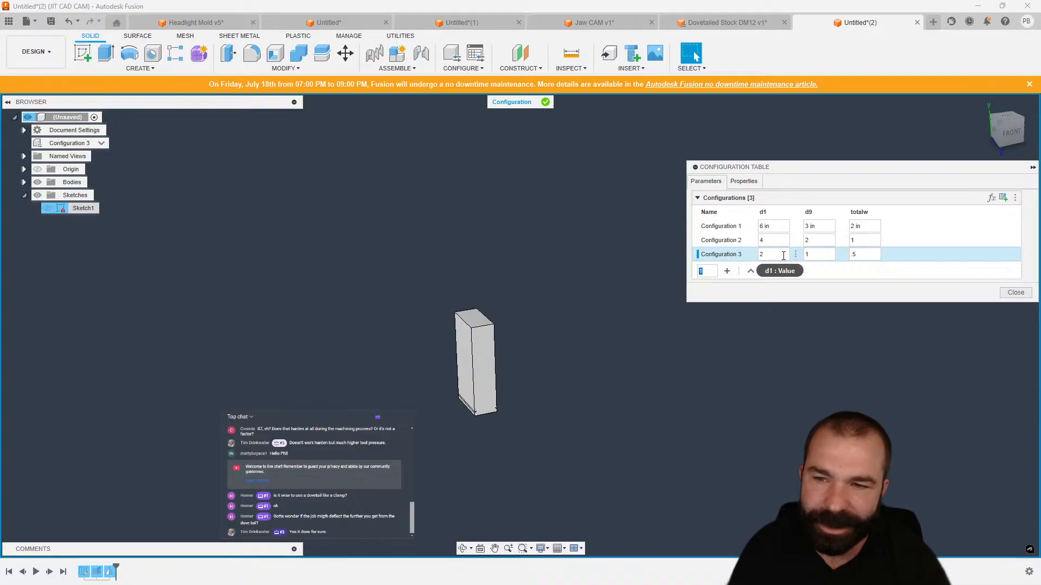
Set Configuration 3's totalw to 1 and its d1 to 2.5.
click(852, 256)
text(1)
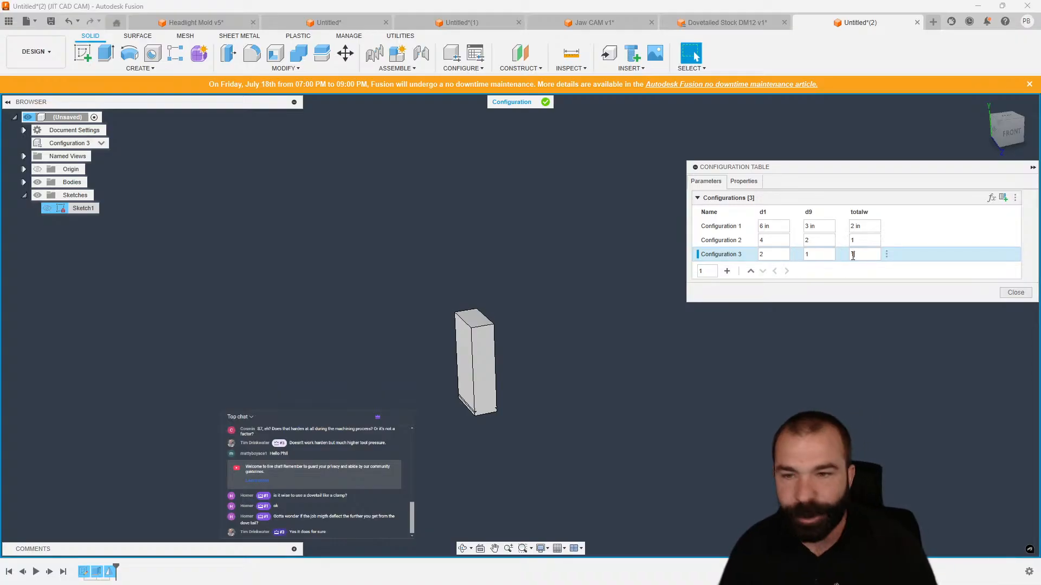
click(777, 256)
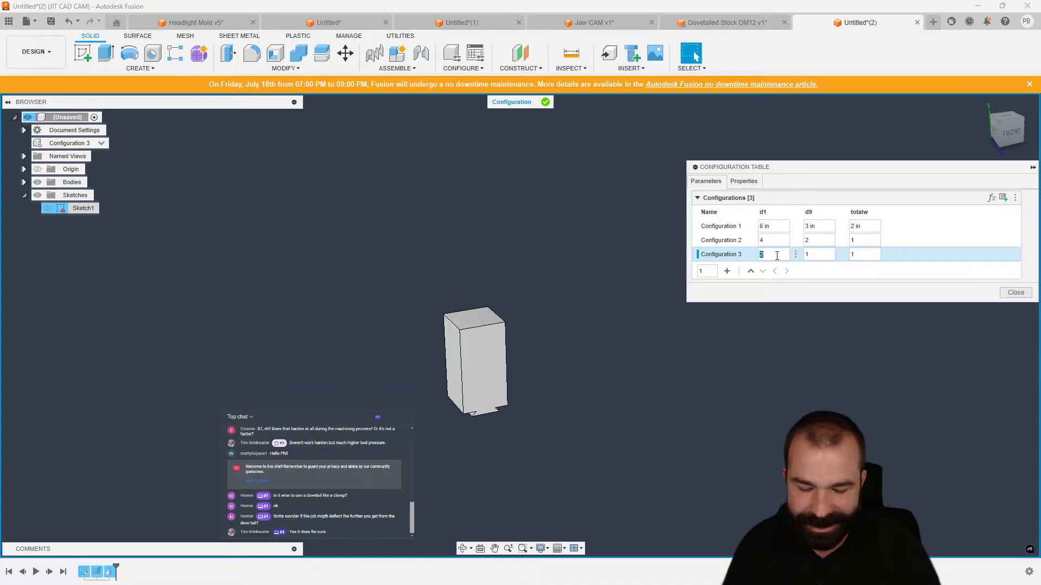
text(2.5)
key(Tab)
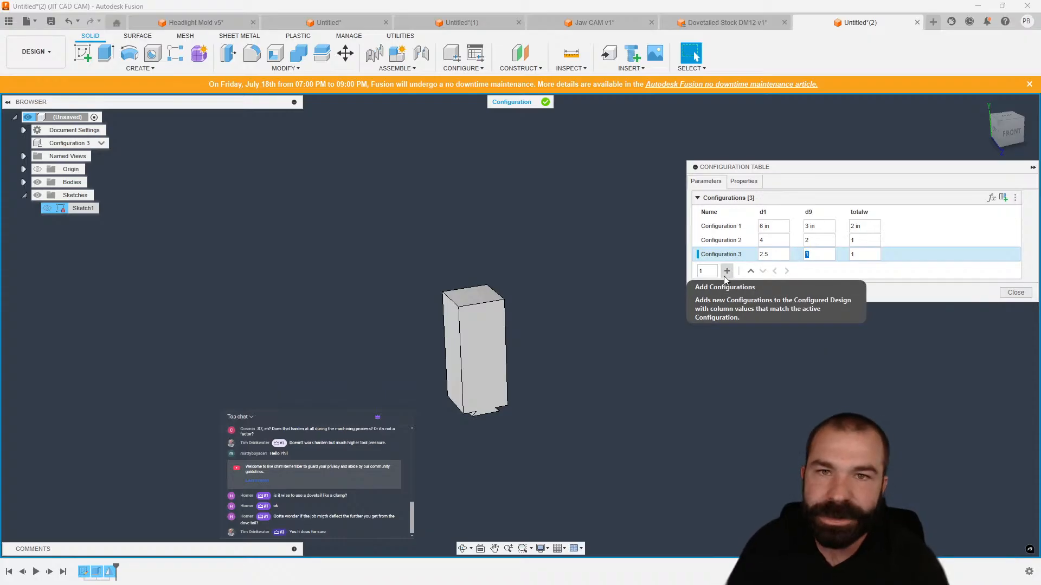
Activate Configurations 1, 2 and 3 in turn to preview each size, then close the configuration table.
click(717, 227)
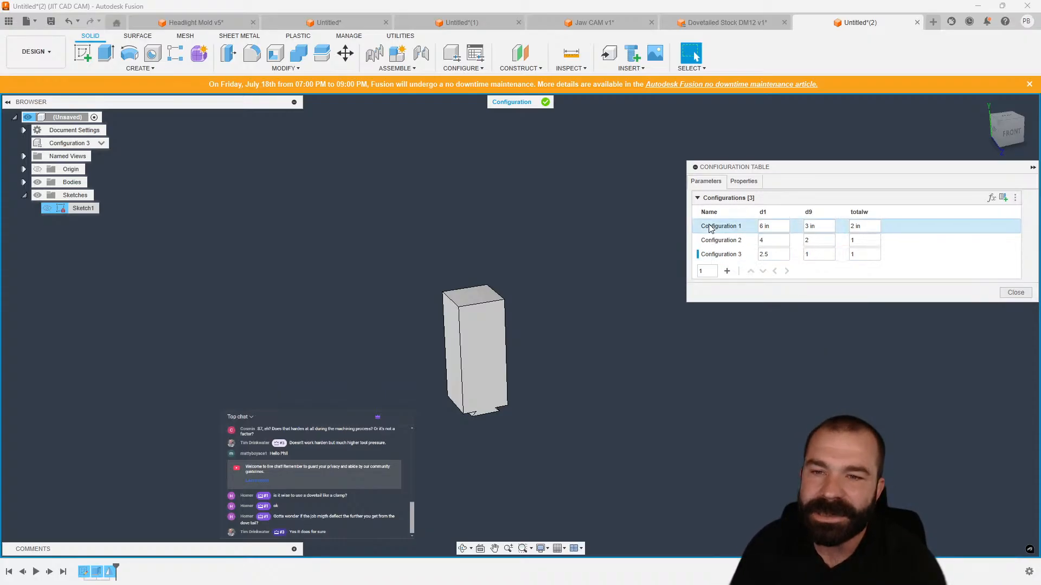
click(720, 242)
click(720, 255)
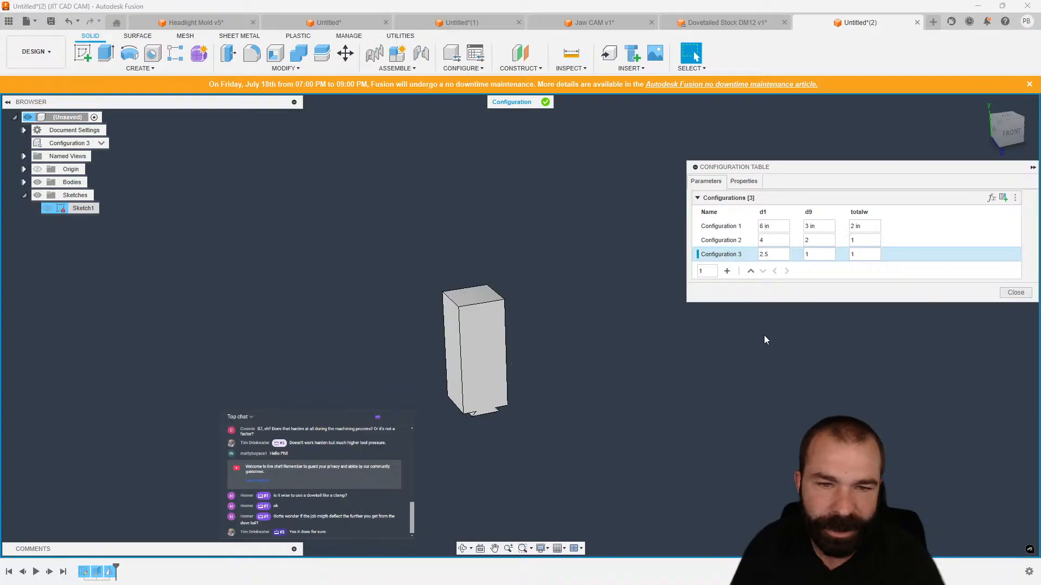
click(1014, 293)
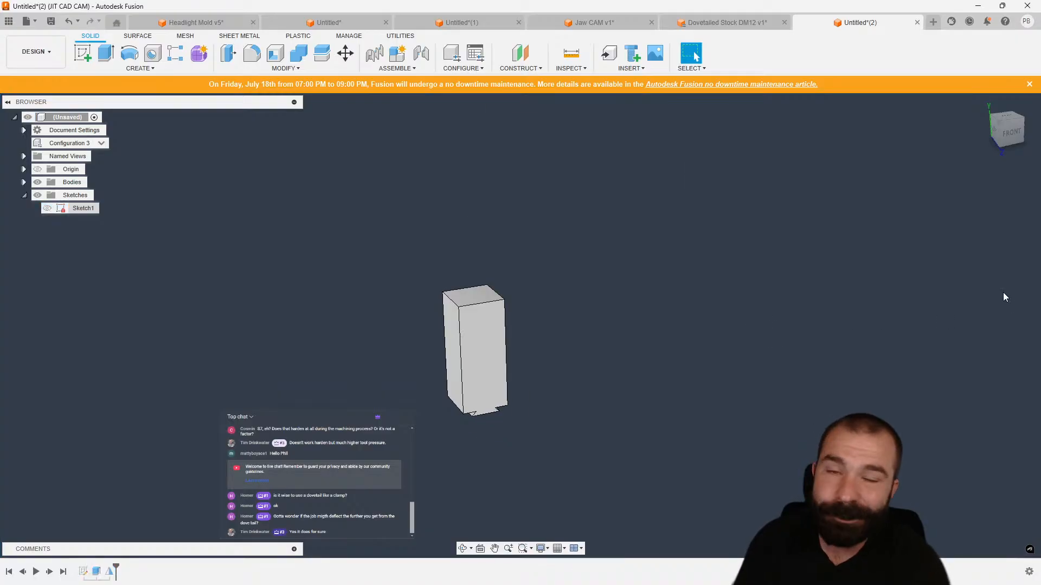
Switch to the Dovetailed Stock DM12 v1 document and finish the active sketch.
click(717, 24)
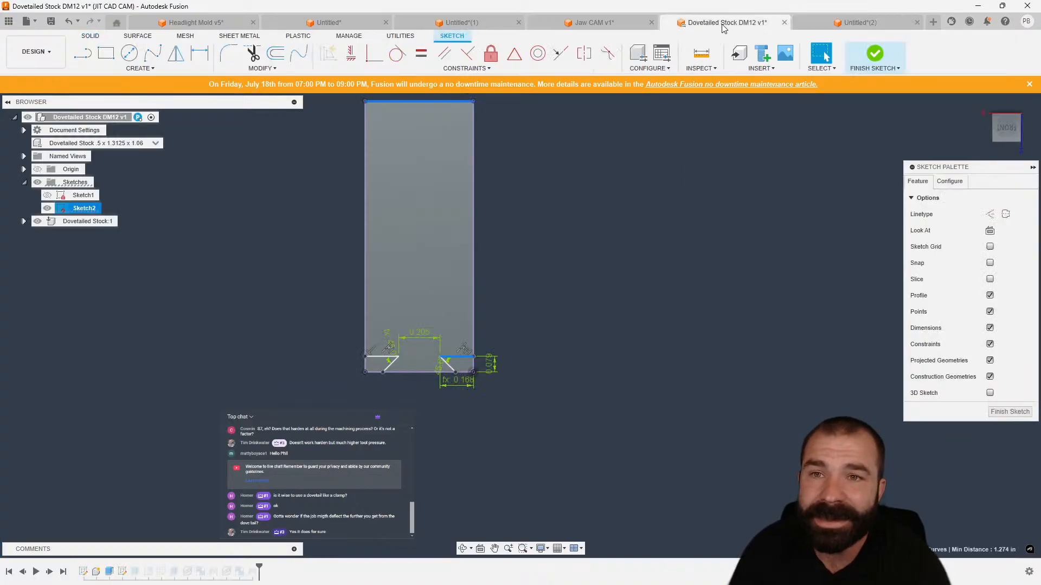
click(997, 411)
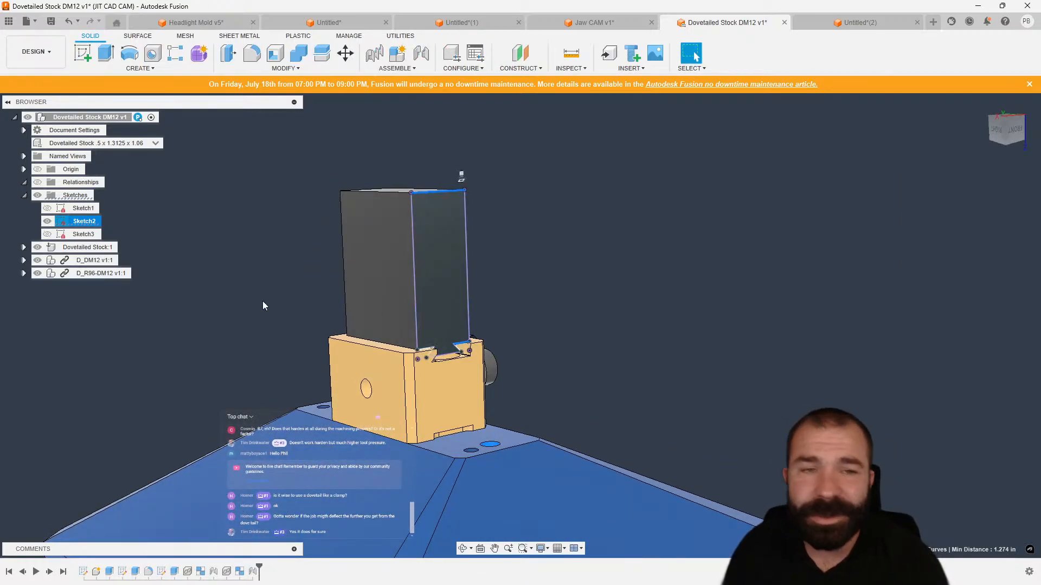
Open Sketch1, Sketch2 and Sketch3 in turn to inspect their geometry and dimensions, finishing each.
double_click(61, 209)
scroll(412, 375, up, 3)
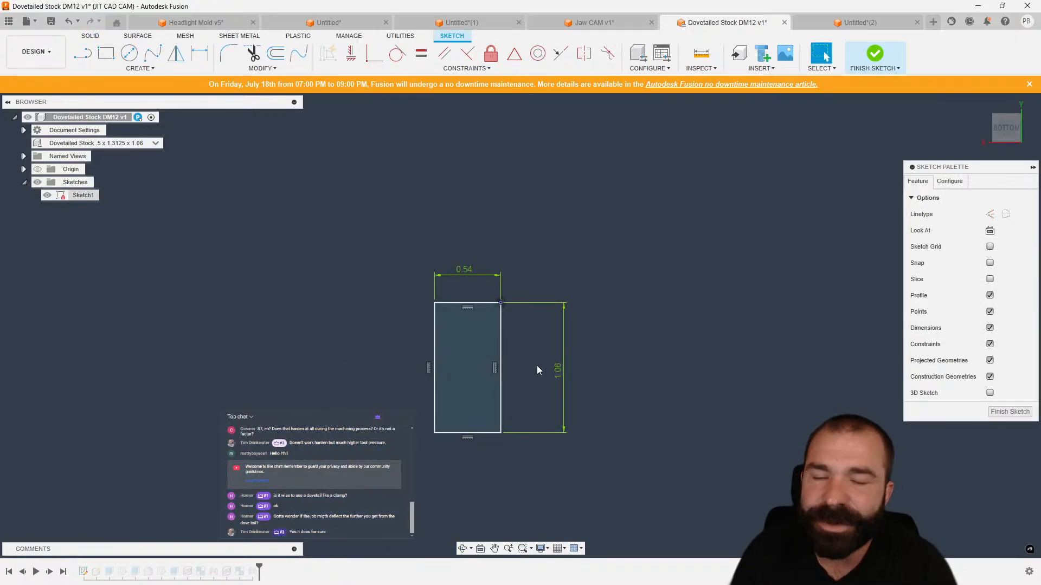
click(1009, 411)
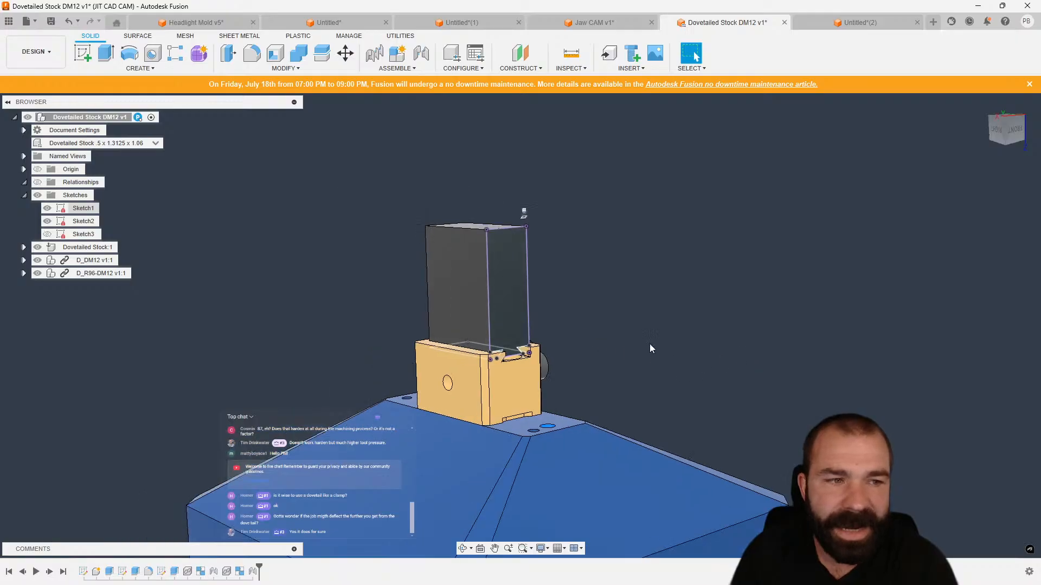
double_click(81, 221)
scroll(328, 292, up, 4)
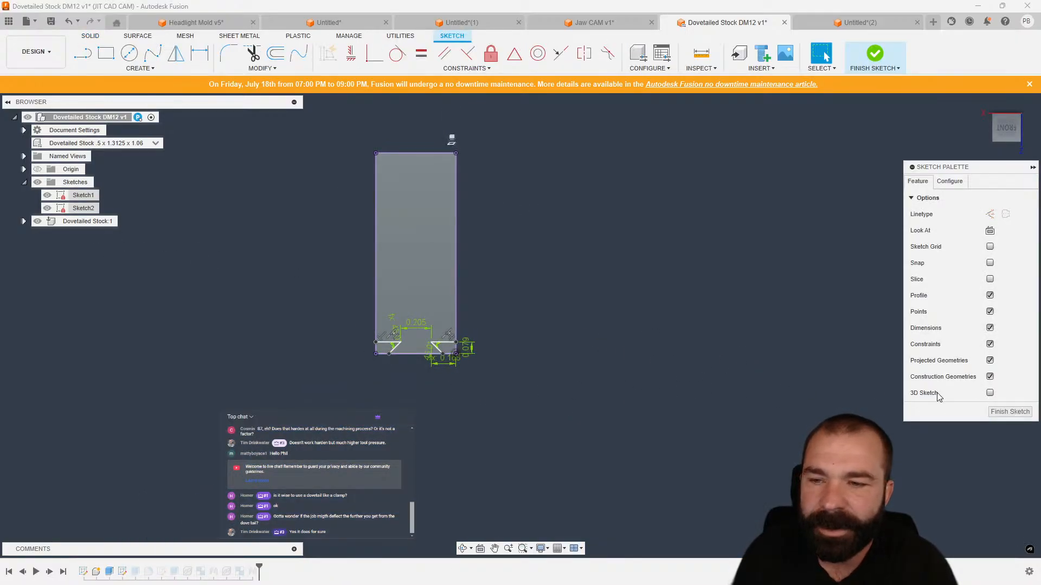
click(1010, 411)
double_click(63, 234)
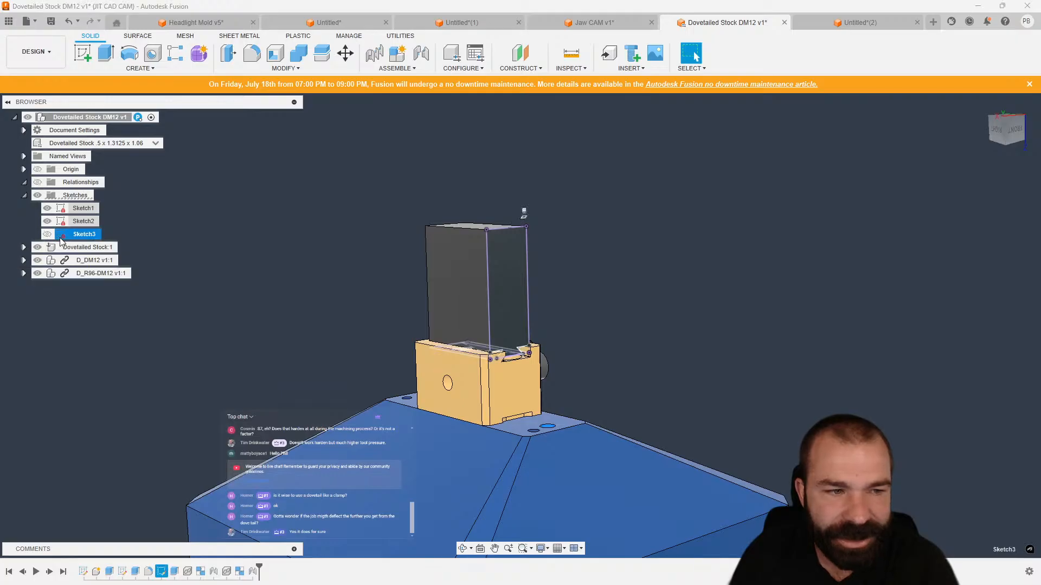
scroll(360, 401, up, 7)
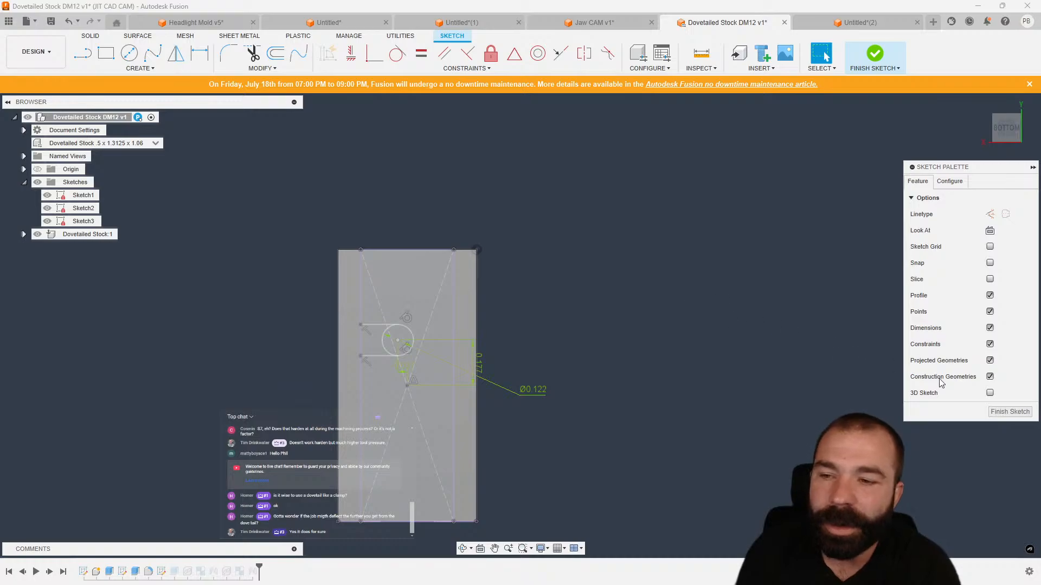
click(1008, 412)
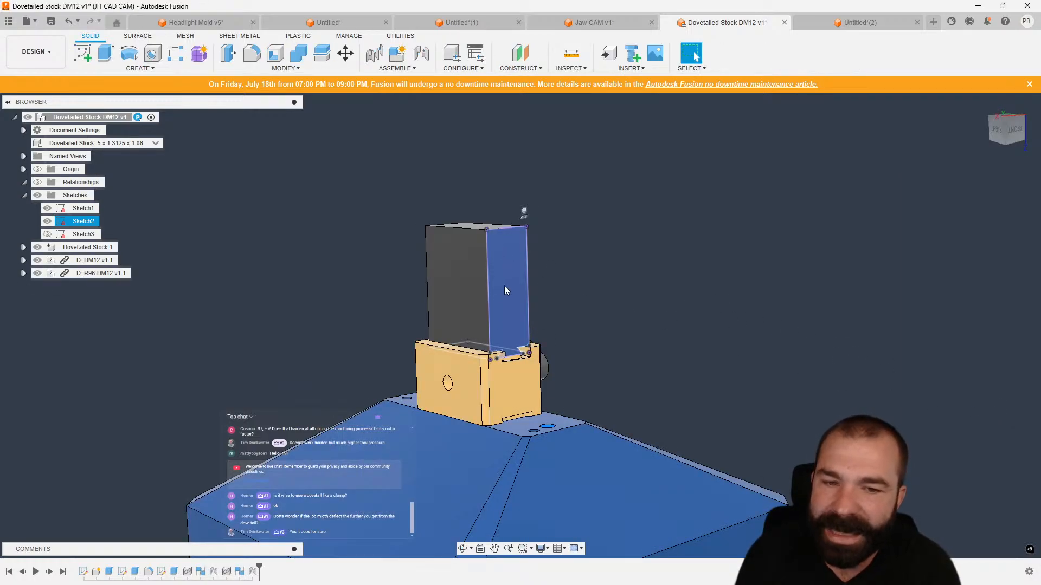
key(Escape)
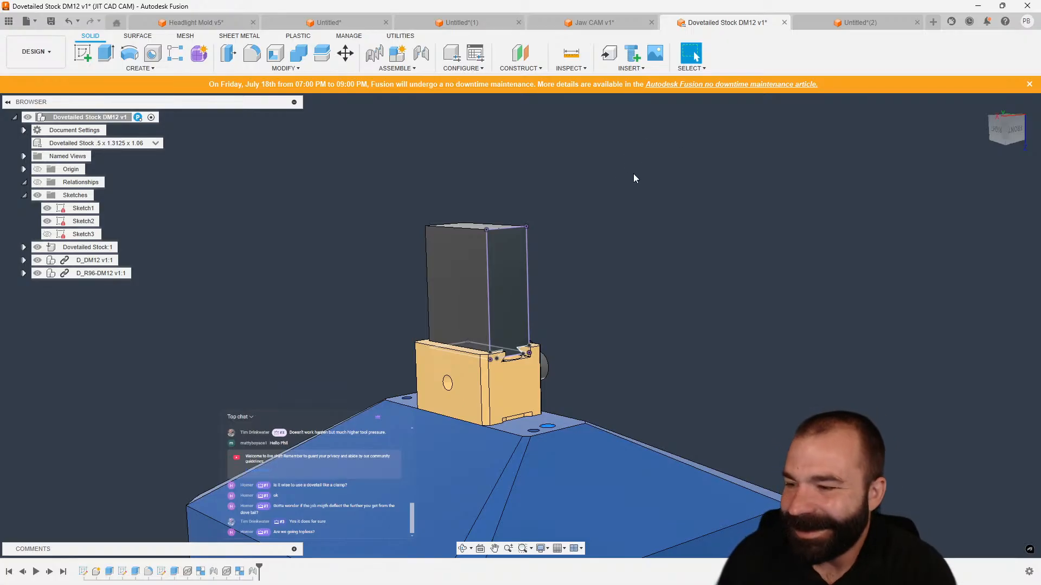
scroll(633, 174, down, 3)
mouse_move(592, 180)
shift+middle_down()
mouse_move(603, 211)
mouse_move(595, 192)
shift+middle_up()
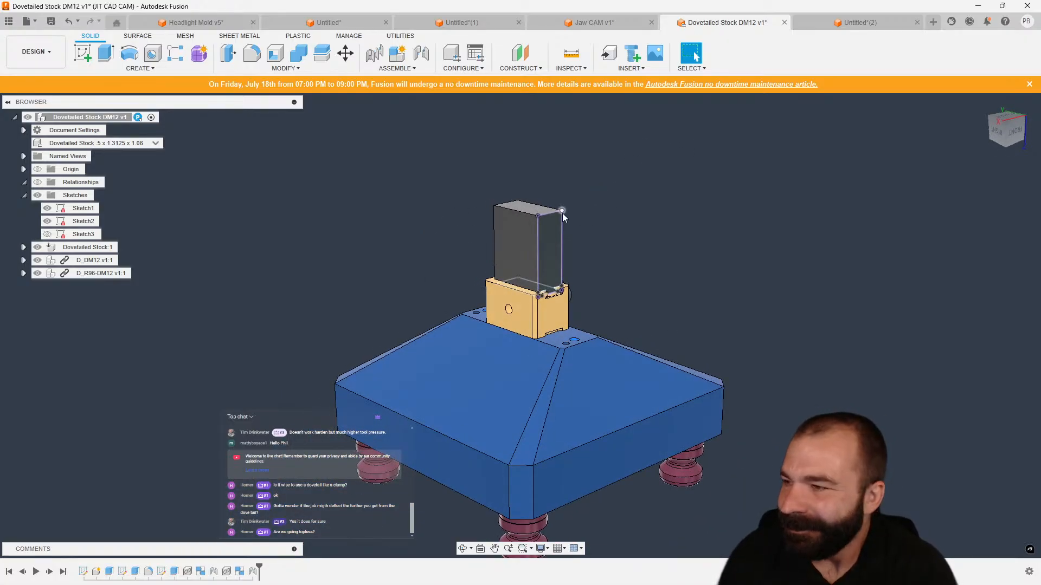
Switch to the Untitled CAM document, open its Design workspace and delete the Simple Enclosure v48:2 component.
scroll(562, 213, up, 2)
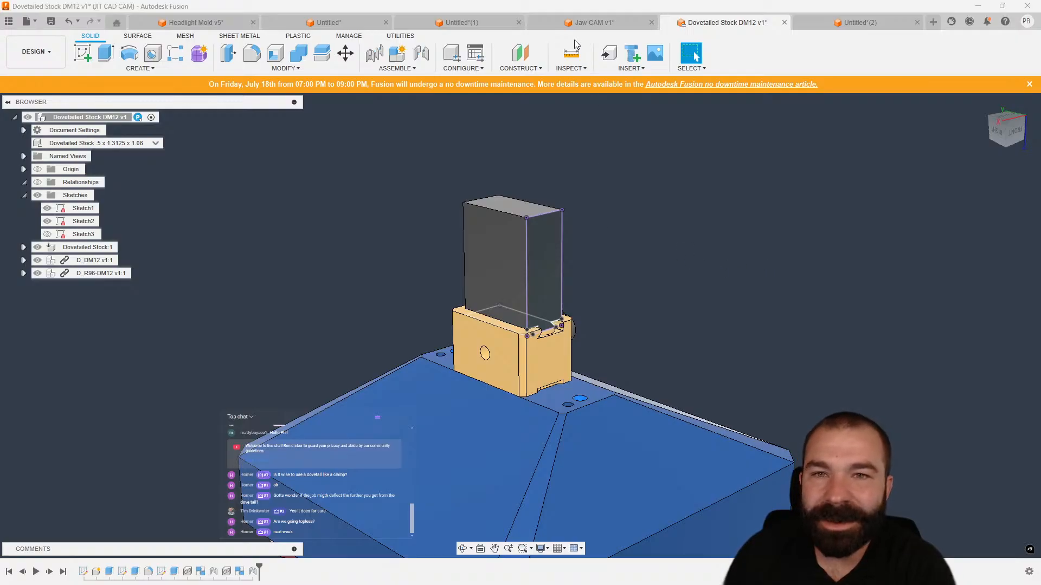
click(346, 23)
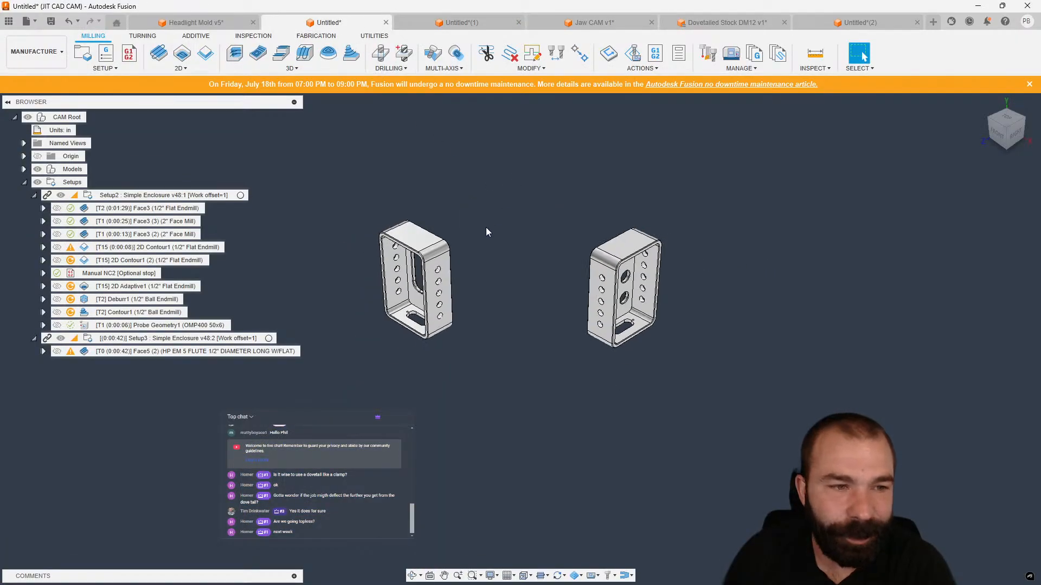
click(178, 338)
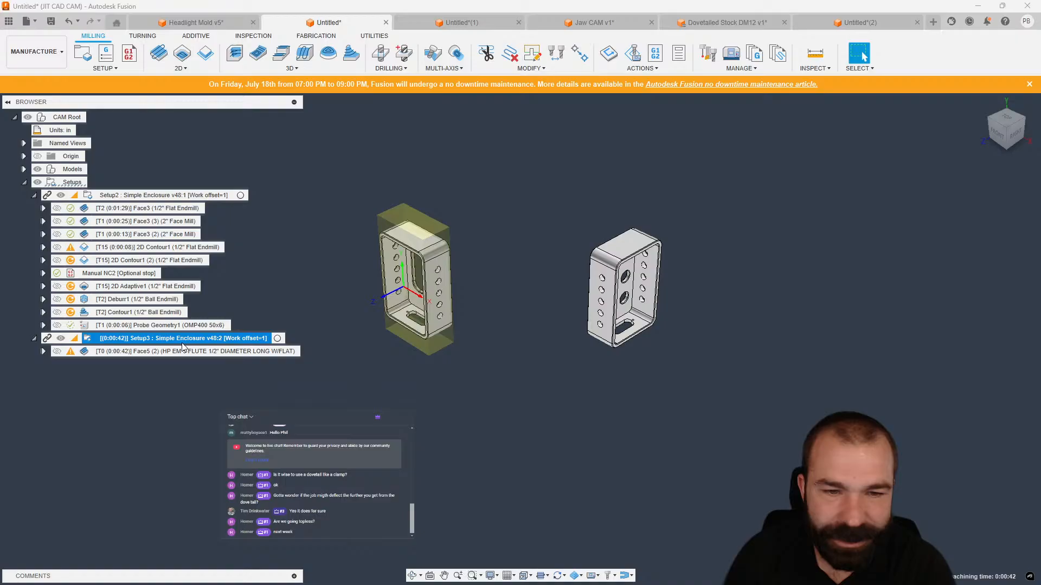
click(27, 60)
click(32, 74)
click(95, 182)
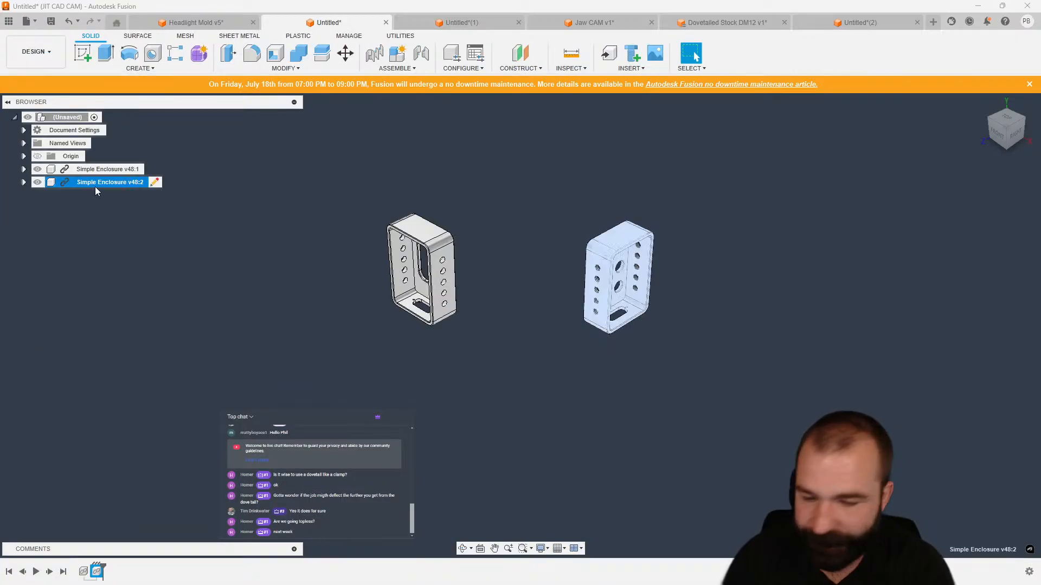
key(Delete)
Break the link of the Simple Enclosure v48:1 component.
click(67, 168)
right_click(100, 174)
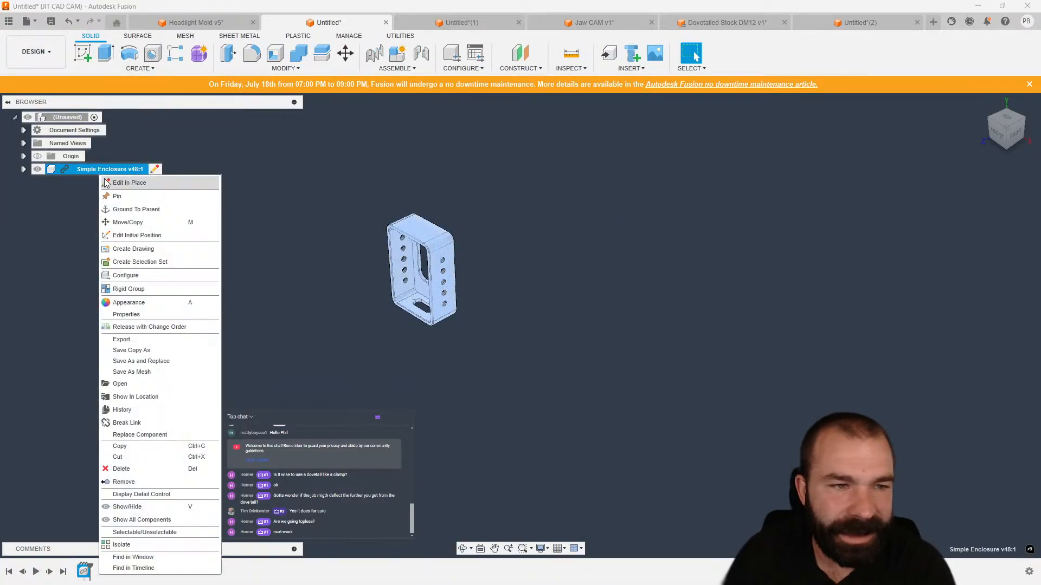
click(145, 423)
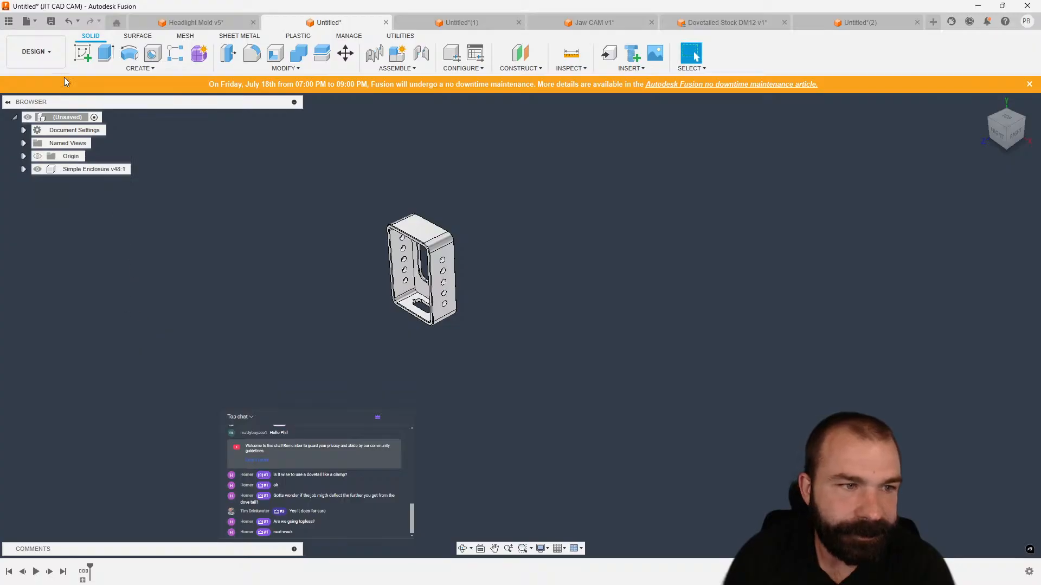
Return to the Manufacture workspace and break Setup3's link to its model.
click(48, 49)
click(40, 157)
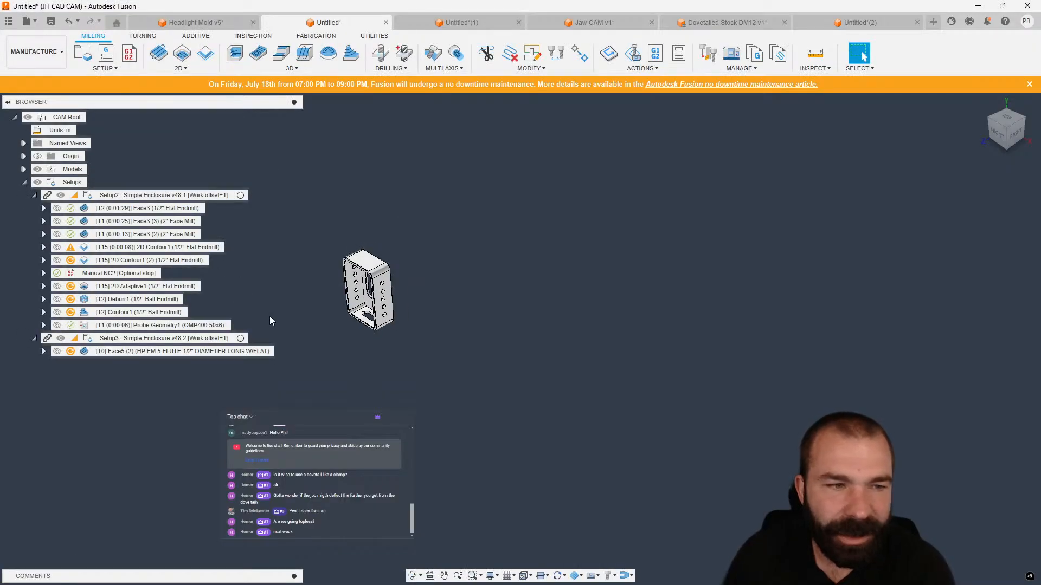
click(207, 339)
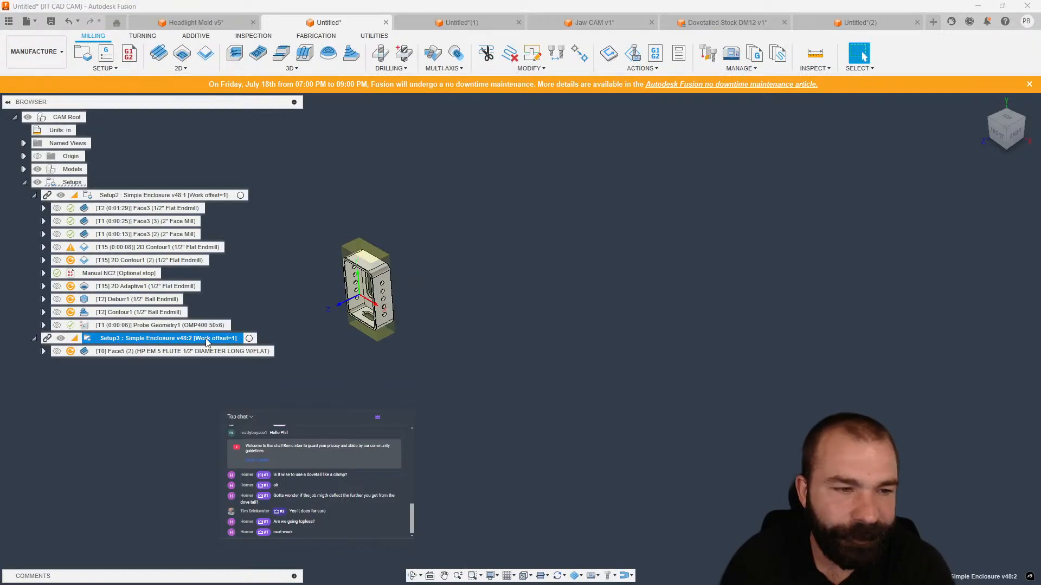
right_click(206, 341)
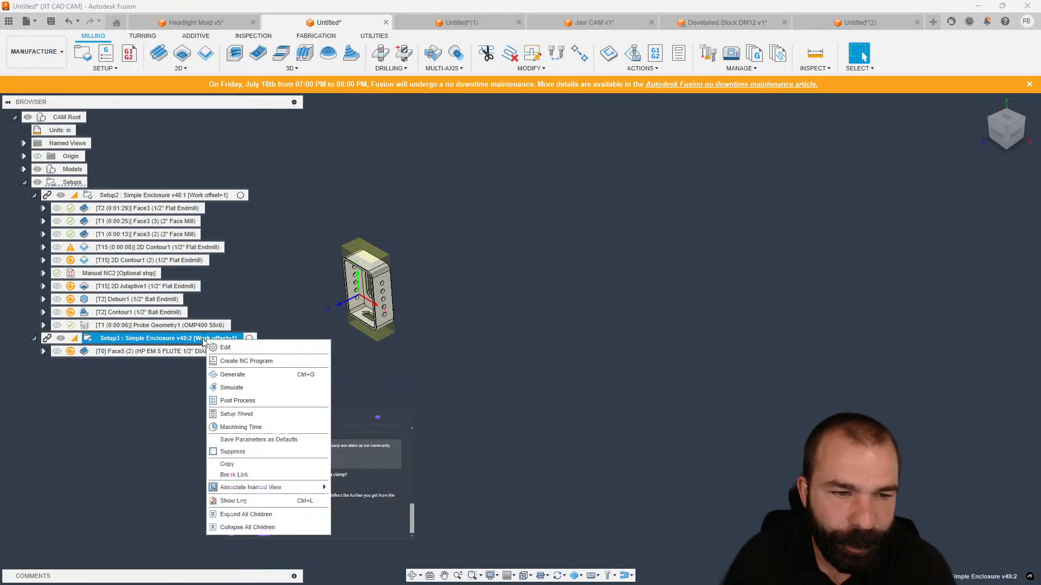
click(259, 476)
Break Setup2's link to its model as well.
right_click(116, 340)
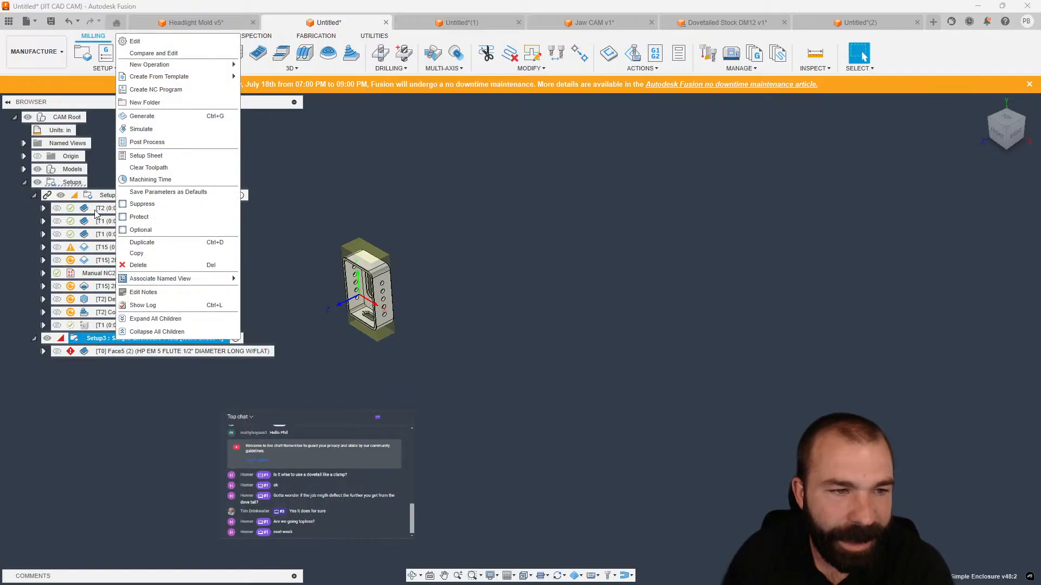
click(109, 195)
right_click(119, 196)
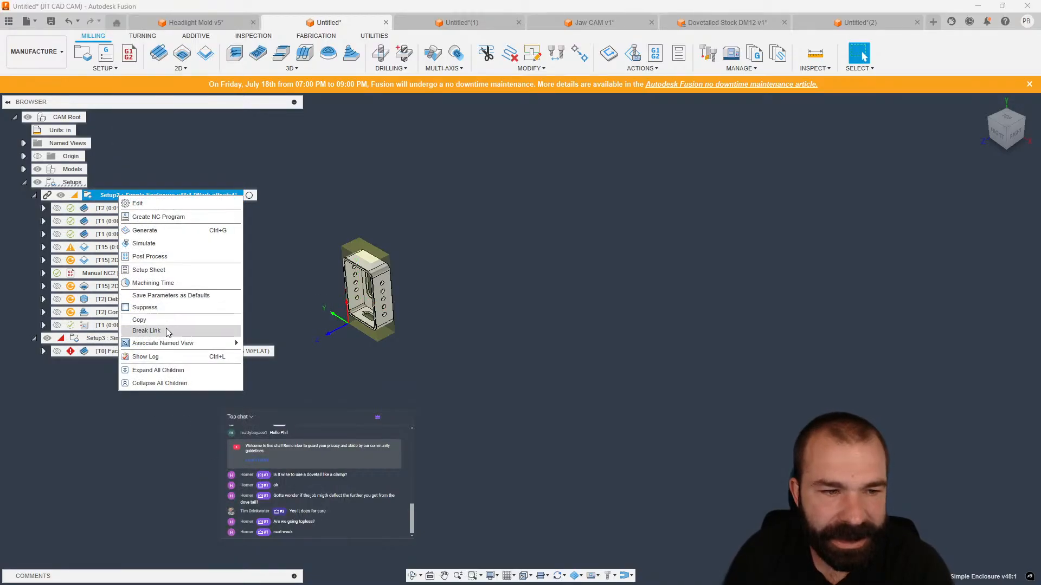
click(166, 331)
Select several Setup2 operations to preview their toolpaths on the enclosure.
click(146, 208)
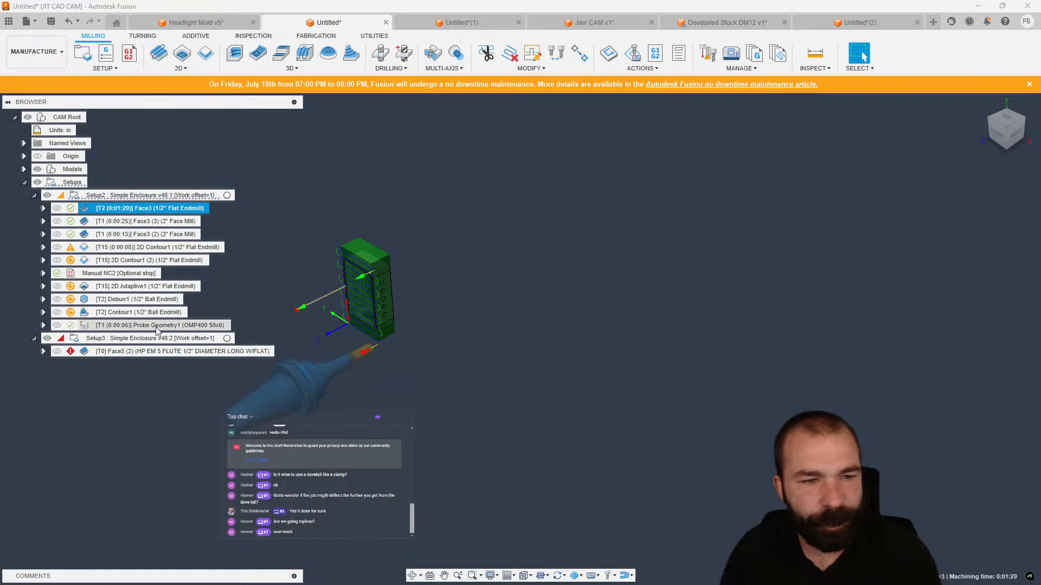
click(157, 325)
click(142, 312)
click(133, 287)
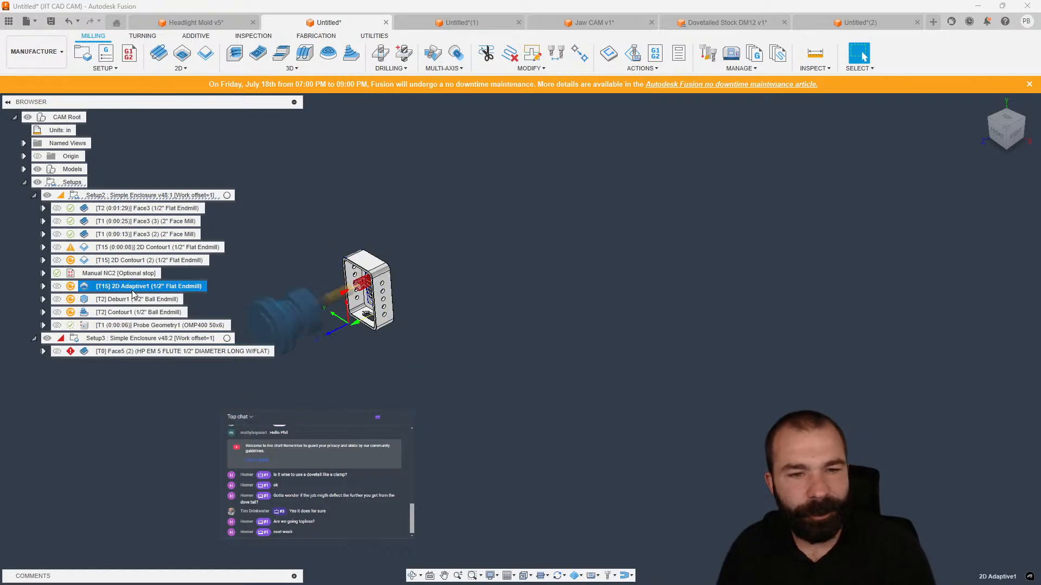
shift+middle_drag(391, 347, 691, 411)
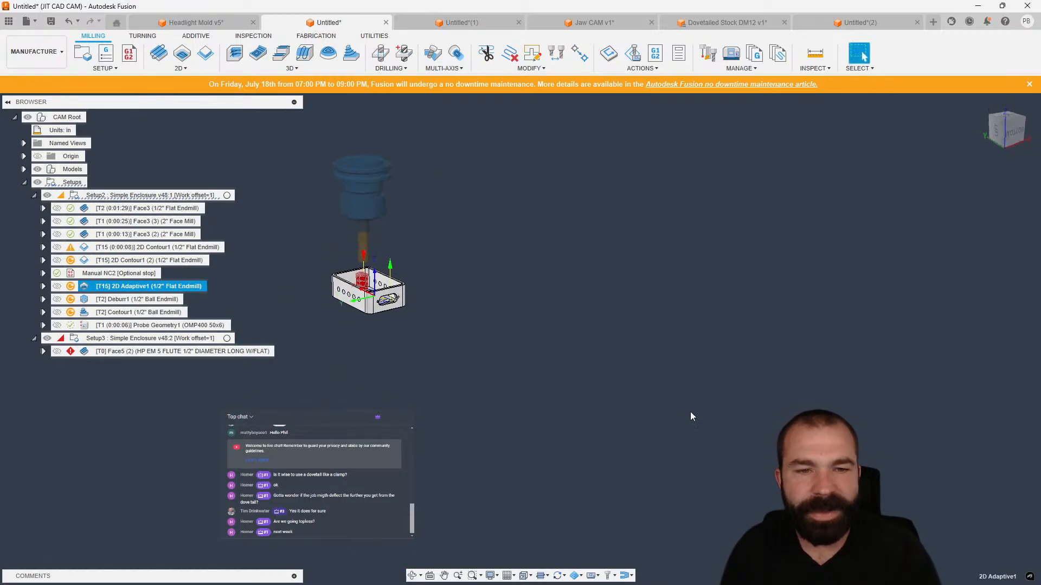
scroll(691, 411, down, 3)
scroll(442, 345, up, 6)
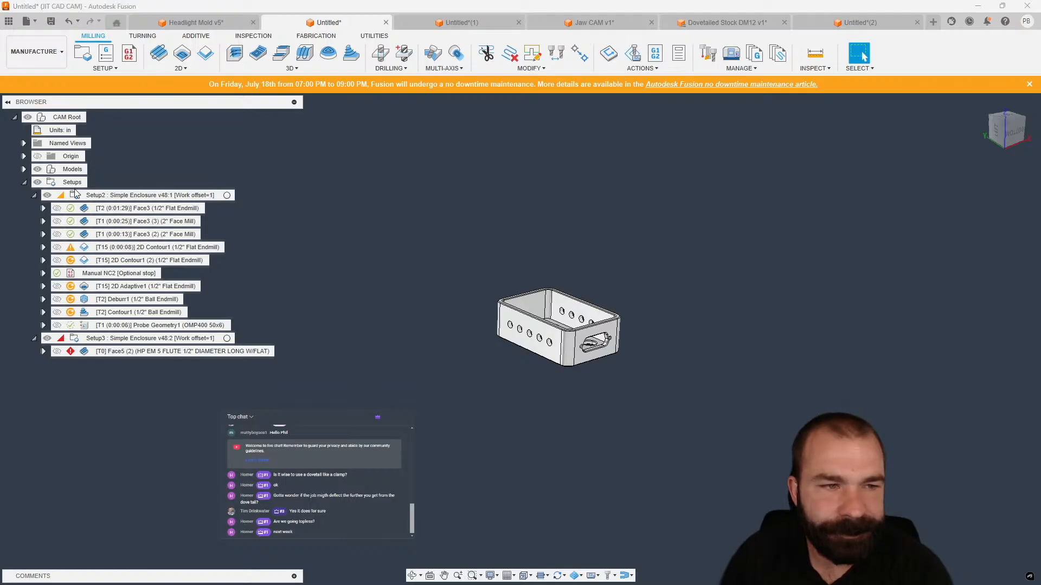
Edit Setup2 and set the work coordinate stock point to the top box point of the stock.
double_click(147, 195)
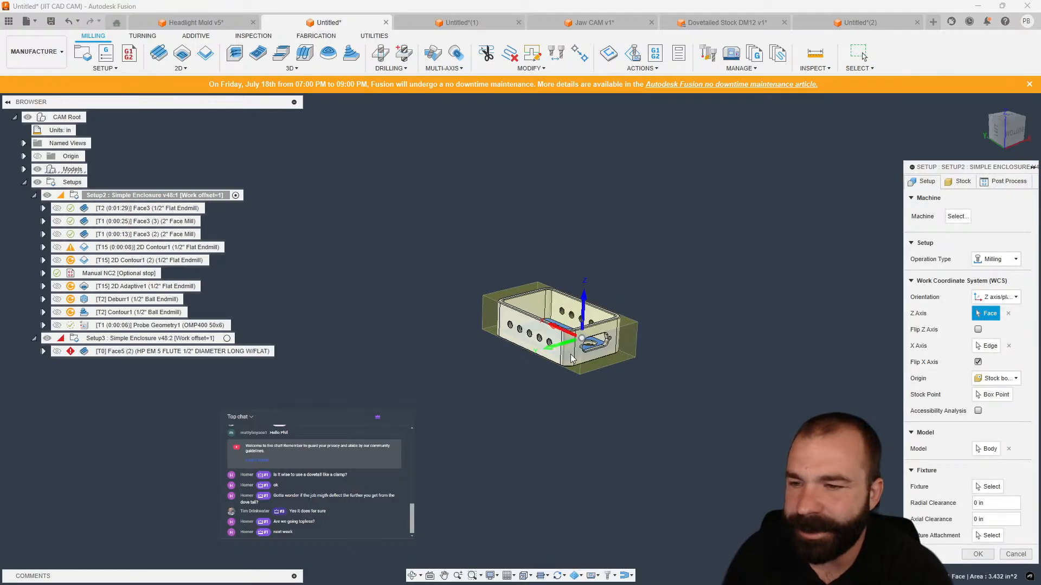
shift+middle_drag(802, 319, 713, 308)
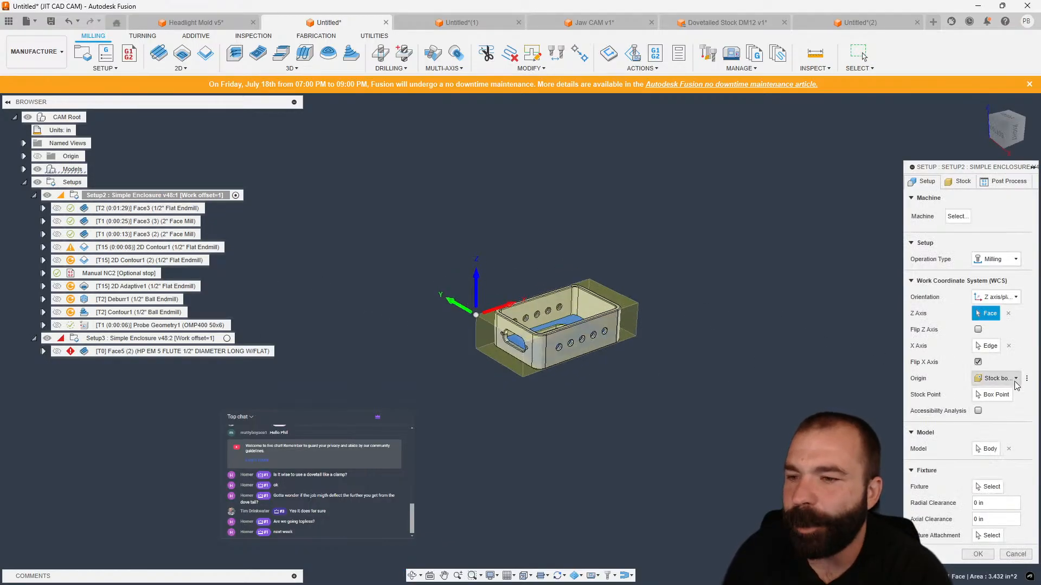
click(993, 396)
click(551, 308)
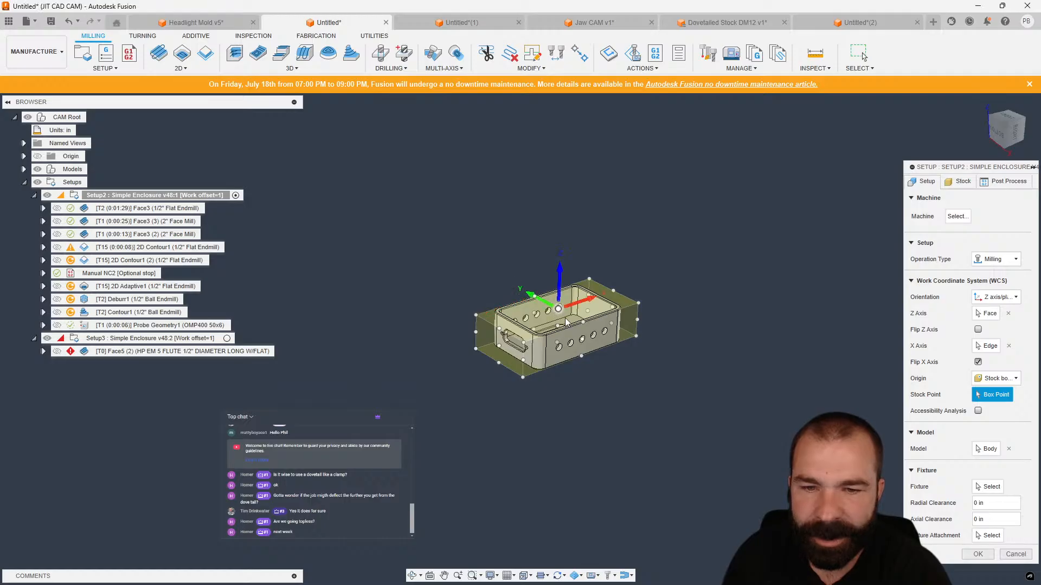
Set the fixed stock width to 3.125 in and the depth to 2.125 in.
click(961, 183)
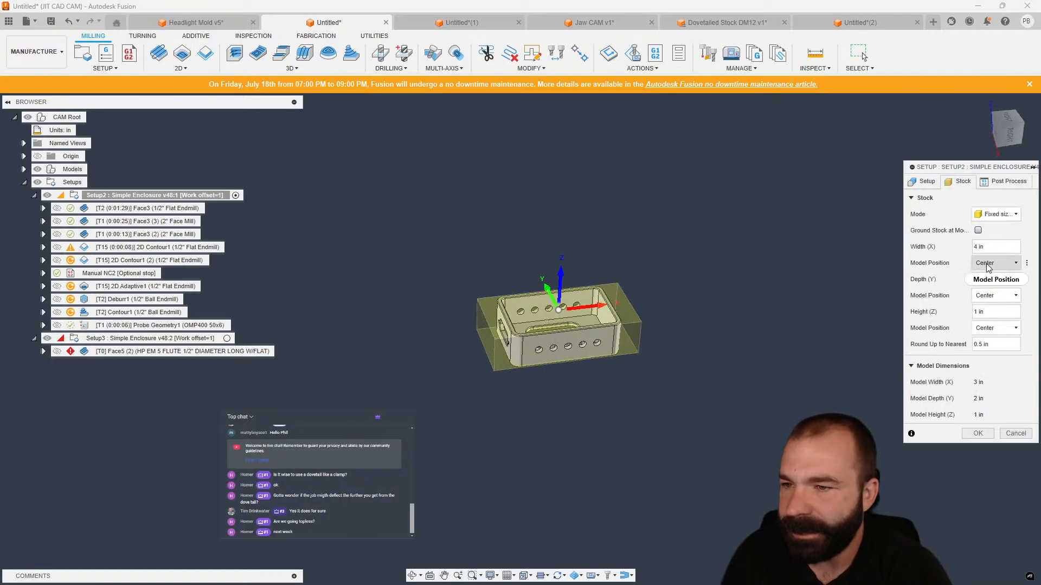
double_click(989, 248)
double_click(976, 246)
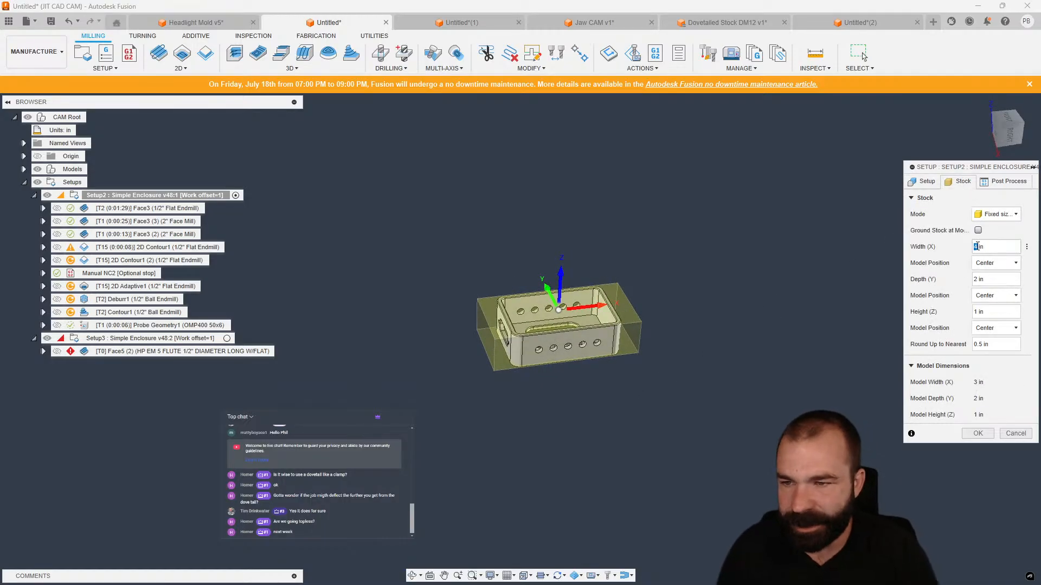
text(2)
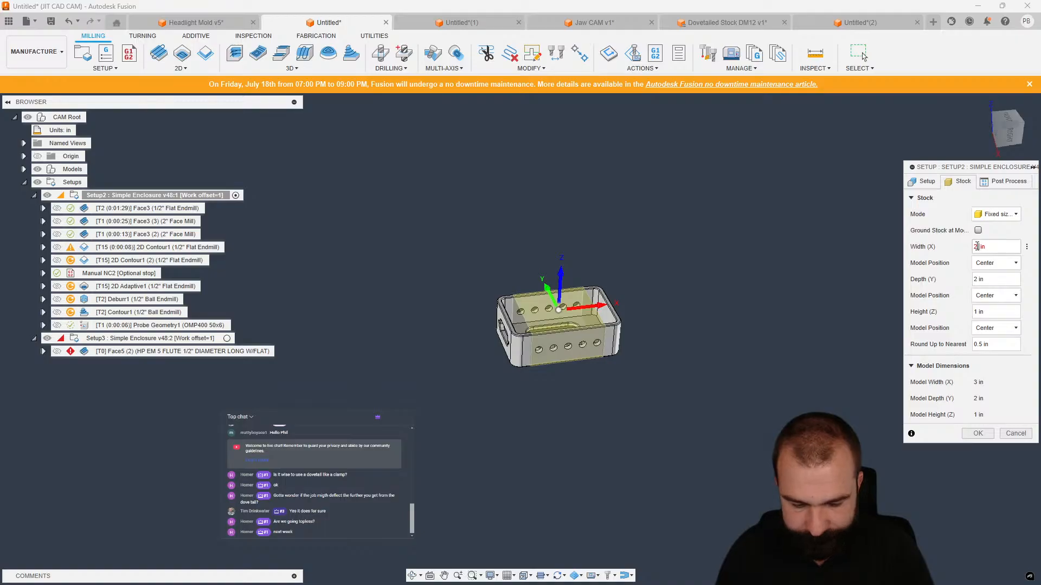
text(.125)
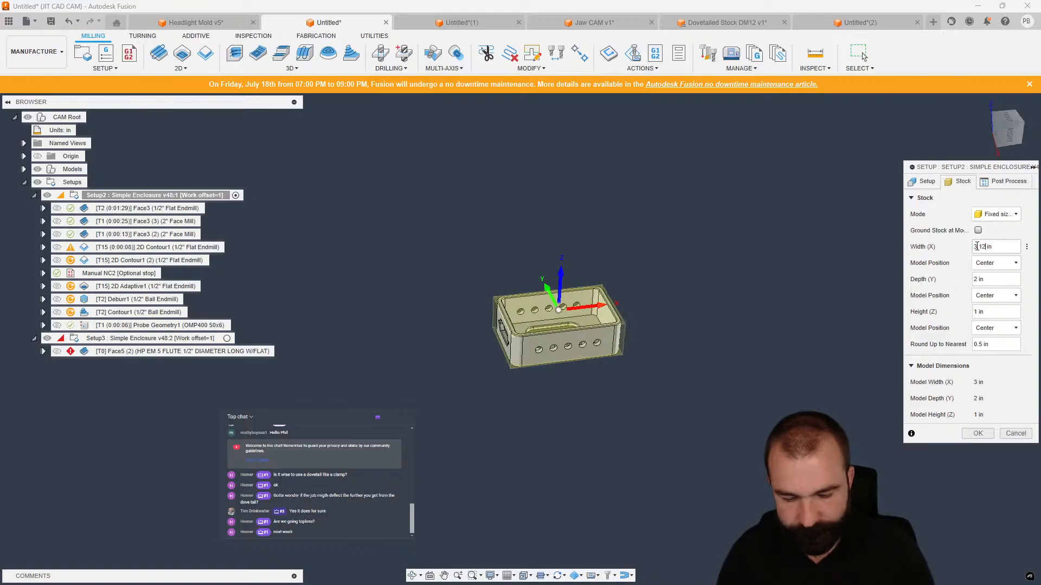
key(Tab)
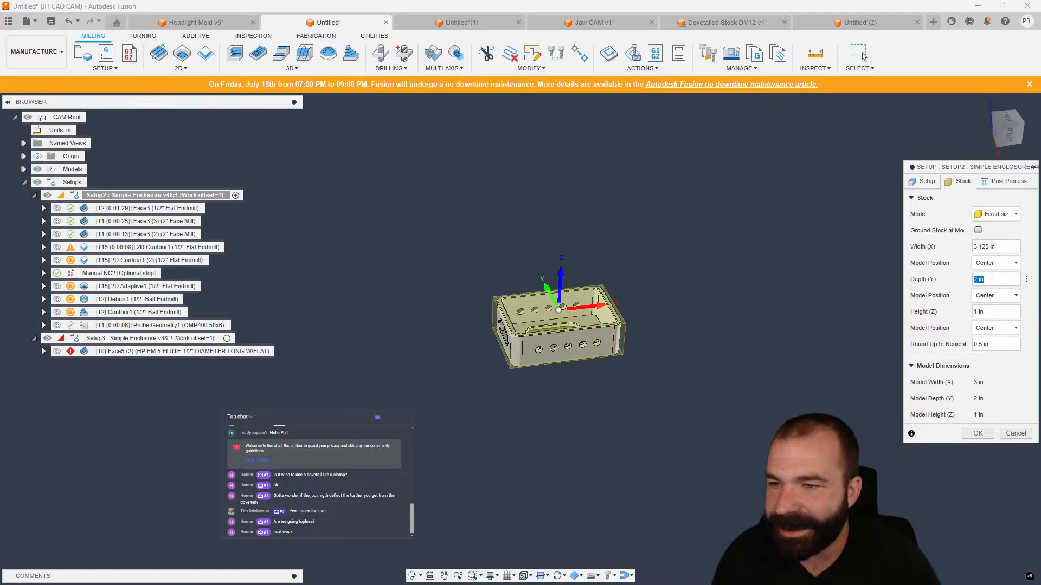
scroll(609, 305, up, 3)
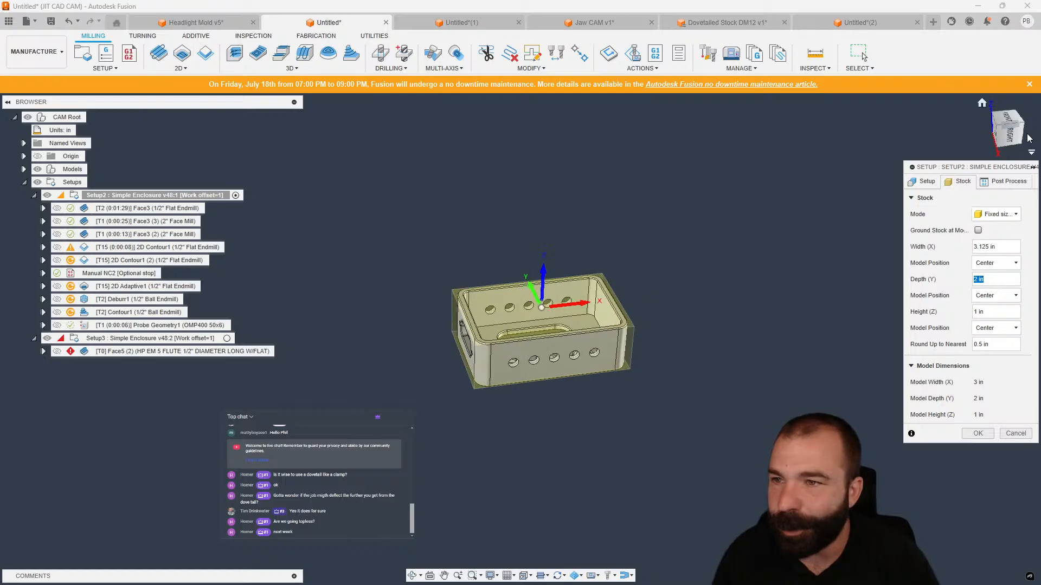
click(1009, 118)
click(988, 279)
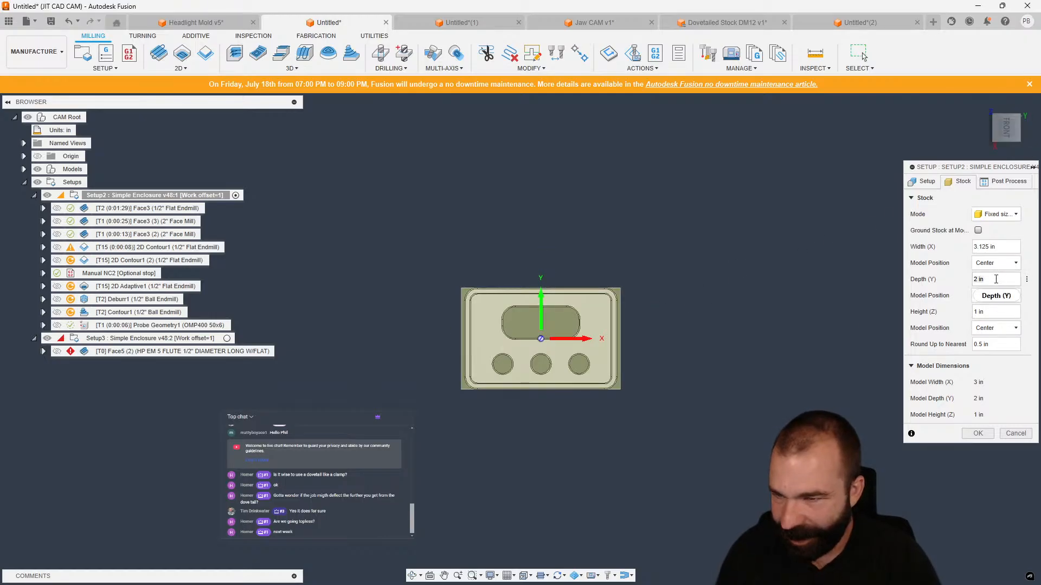
text(2.125)
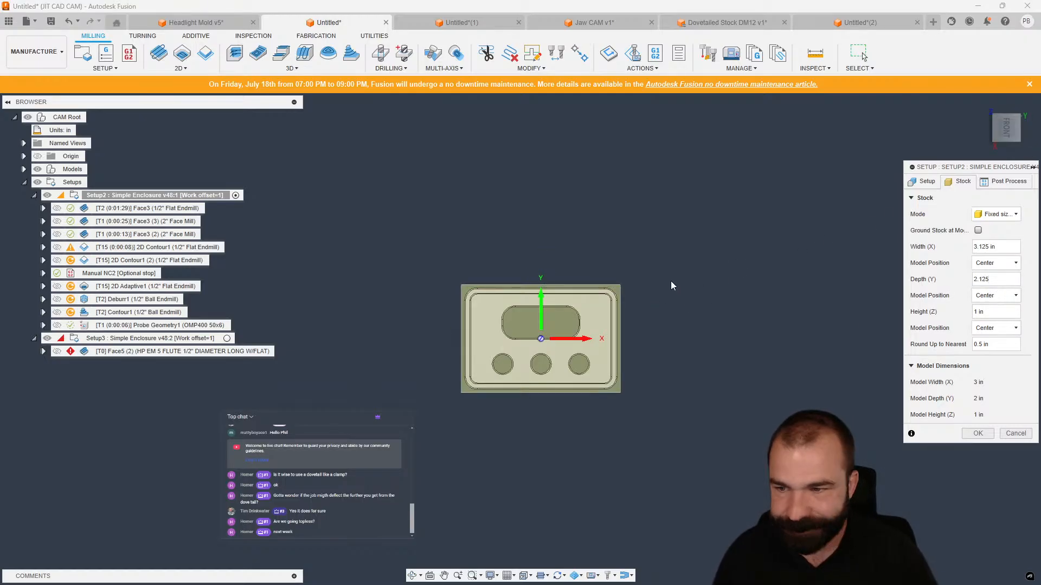
shift+middle_drag(671, 281, 674, 222)
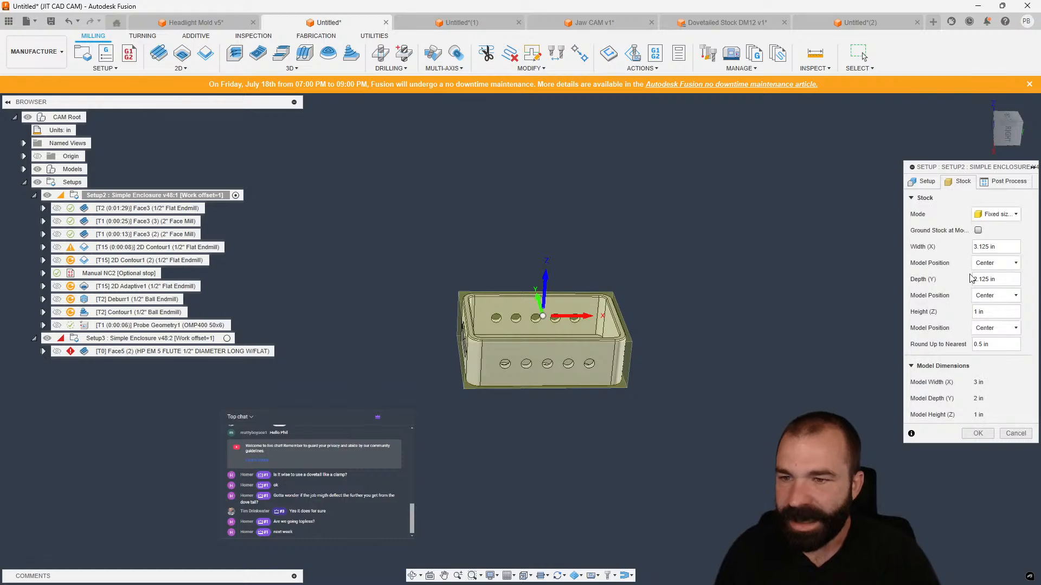
Set the stock height to 8 in with the model offset 0.05 in from the top, and confirm the setup.
click(995, 312)
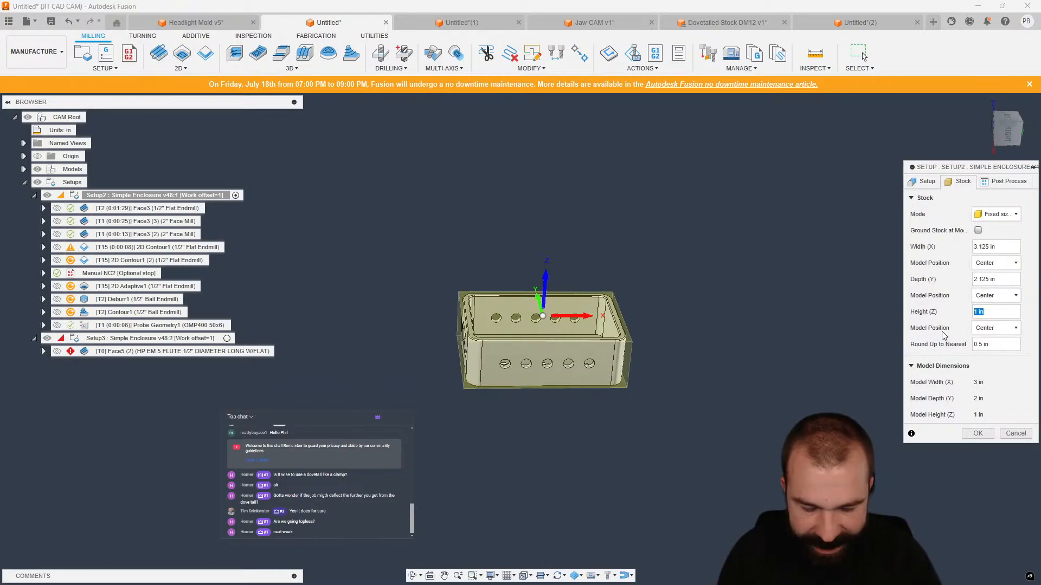
text(8)
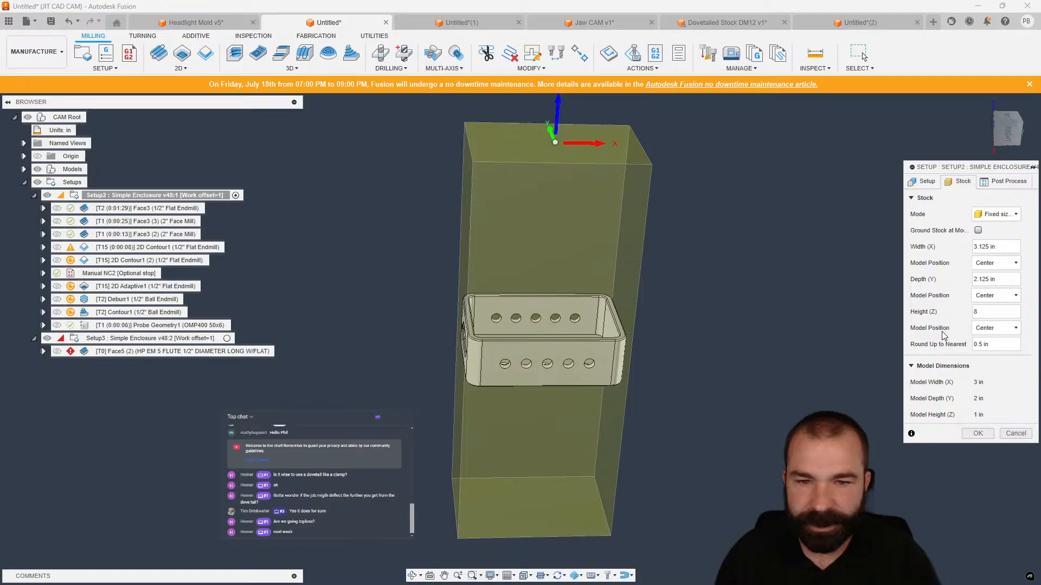
click(996, 328)
click(992, 349)
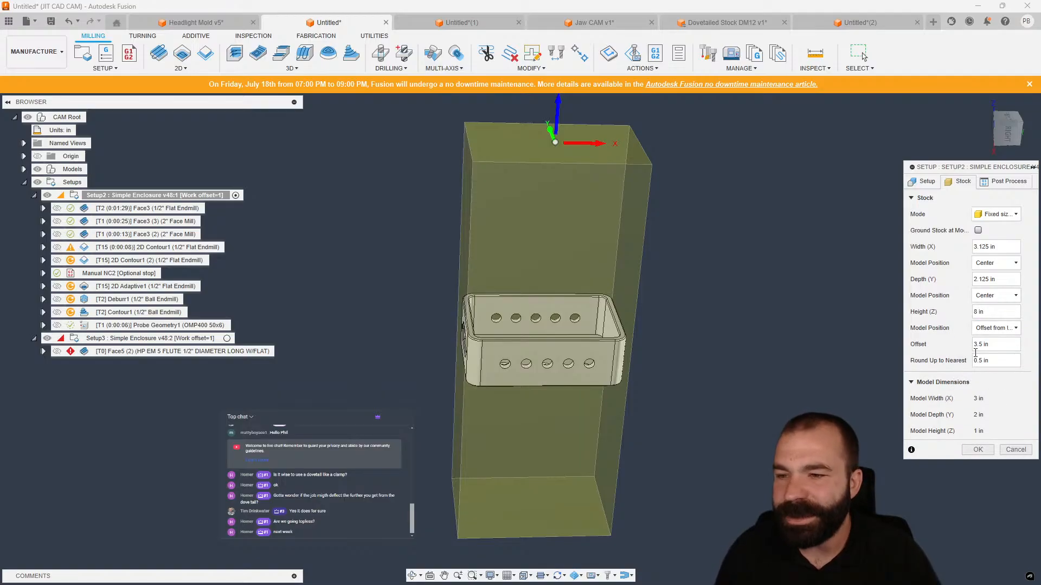
drag(996, 347, 950, 355)
text(.05)
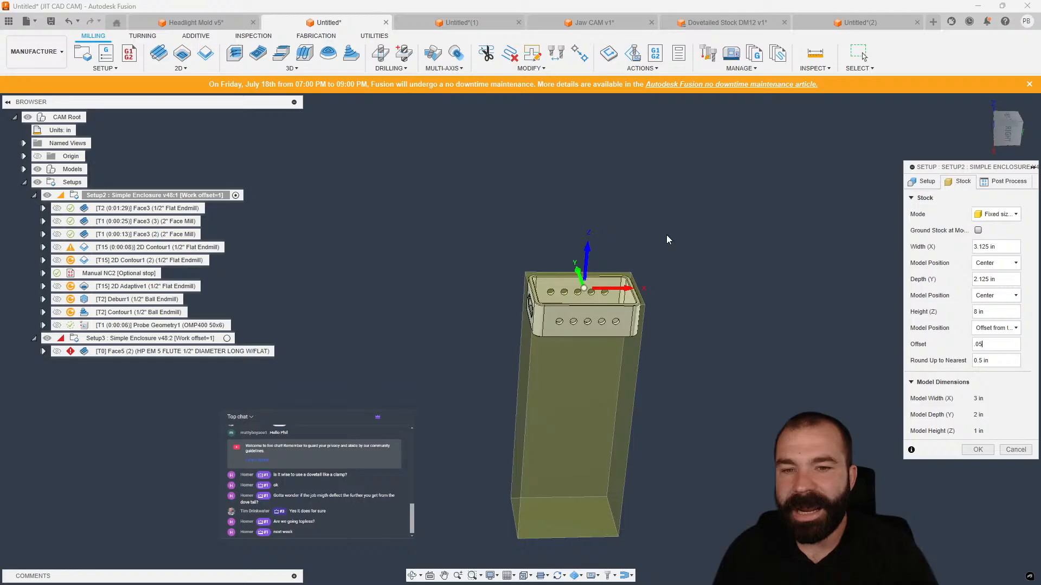
mouse_move(666, 236)
shift+middle_down()
mouse_move(701, 269)
mouse_move(678, 240)
shift+middle_up()
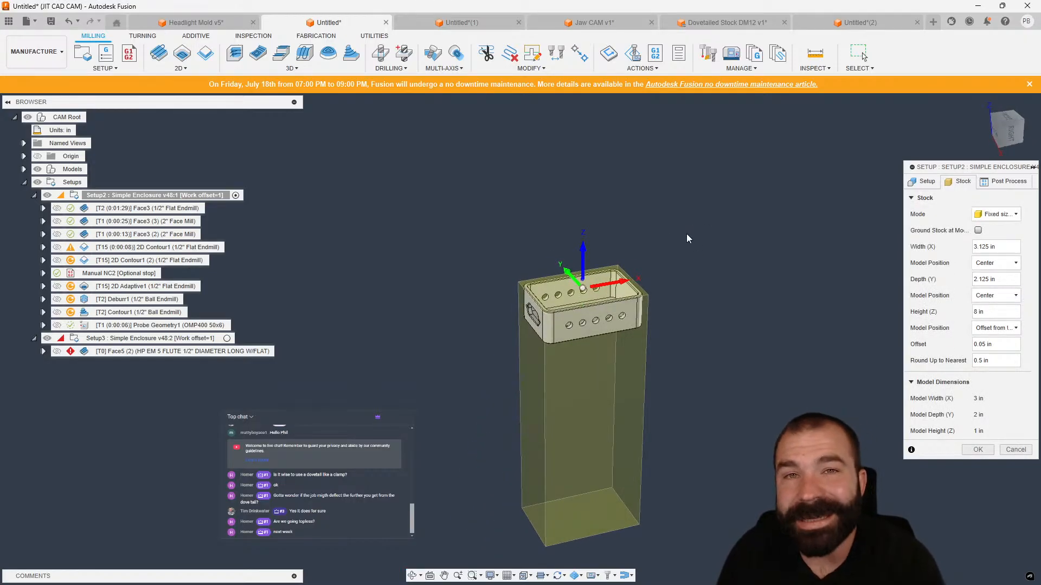
click(978, 450)
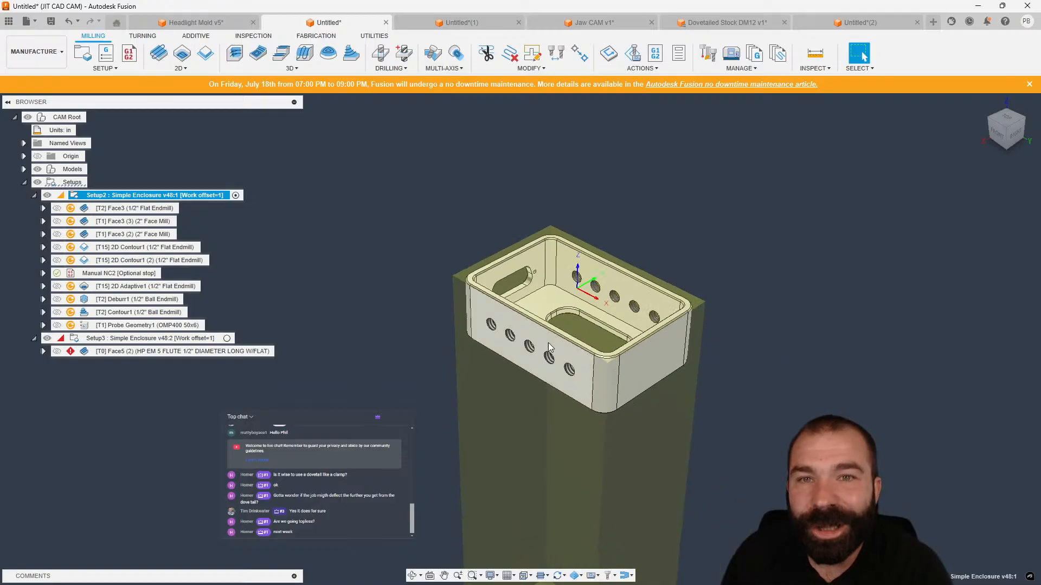
Regenerate the Face3 operation of Setup2.
click(135, 208)
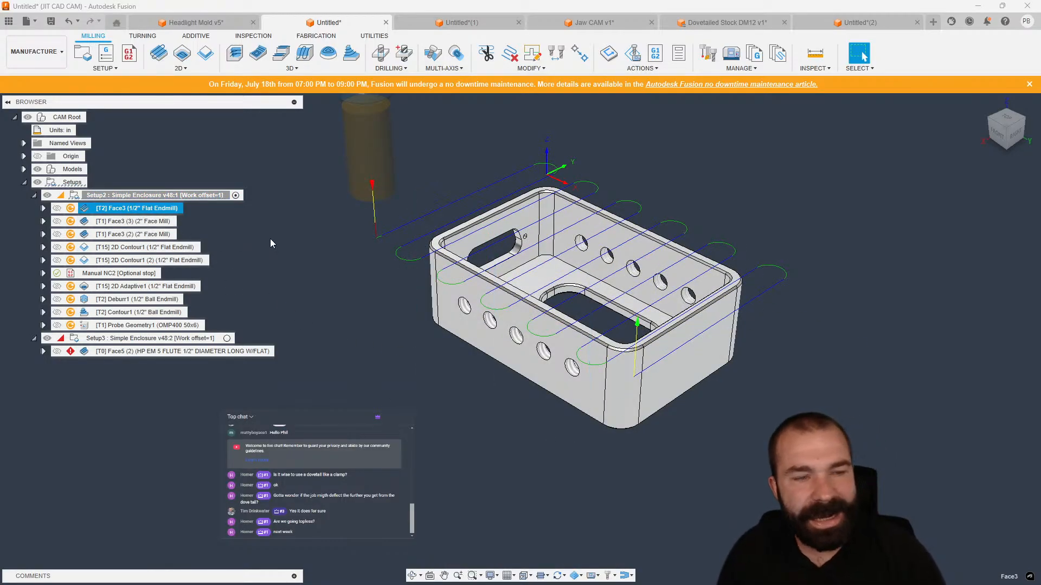
key(ctrl+g)
click(136, 221)
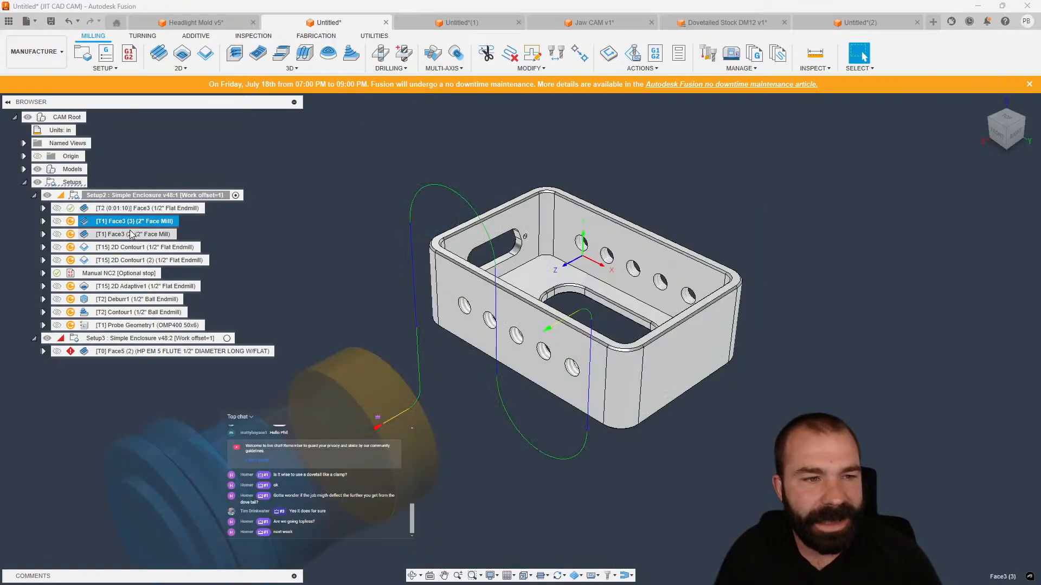
Delete the duplicate Face3 operations, both 2D Contour operations and the Manual NC2 stop from Setup2.
ctrl+click(134, 234)
ctrl+click(132, 247)
ctrl+click(130, 261)
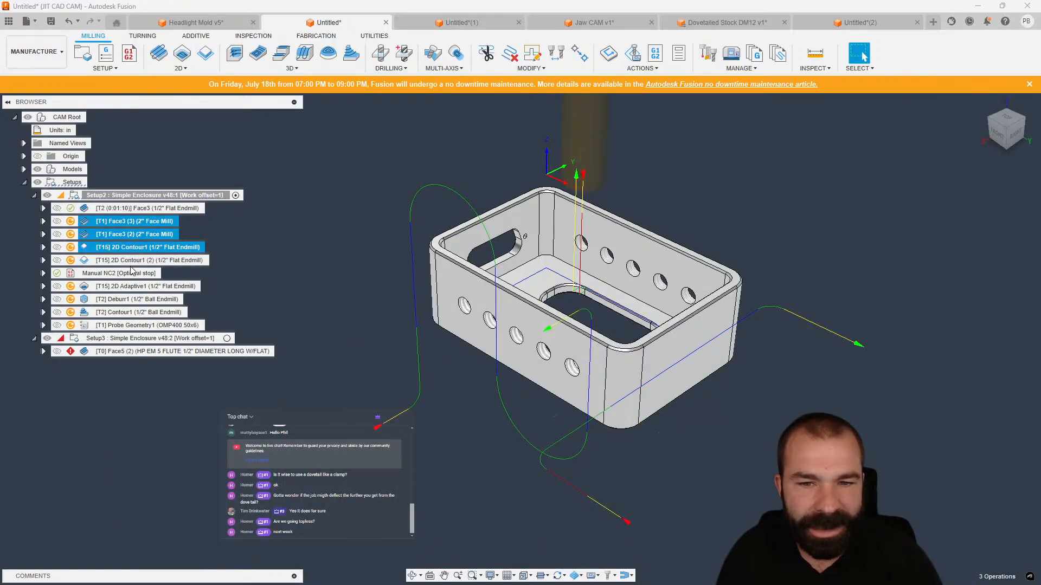
ctrl+click(122, 274)
ctrl+click(124, 286)
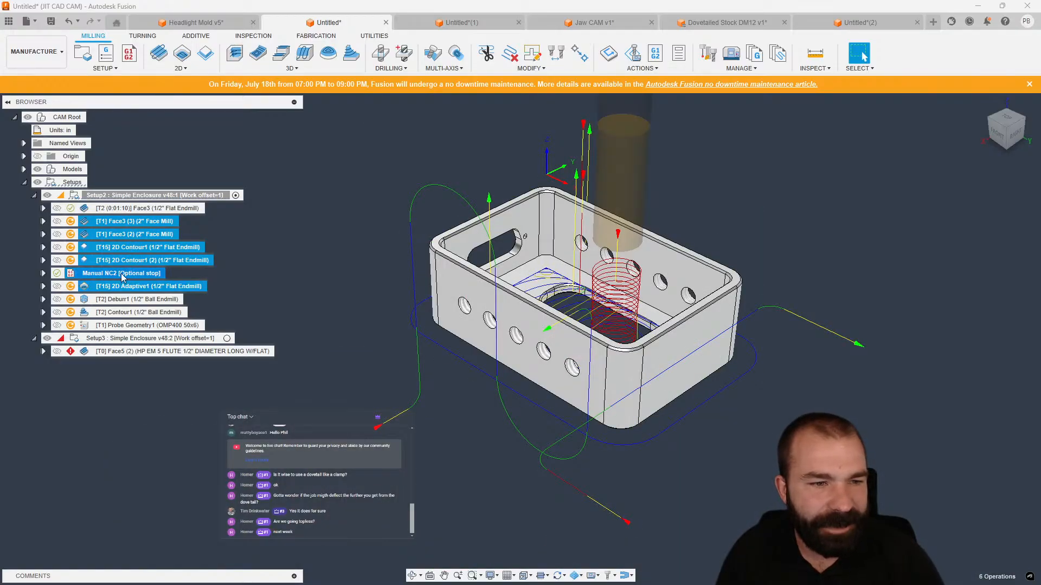
click(297, 273)
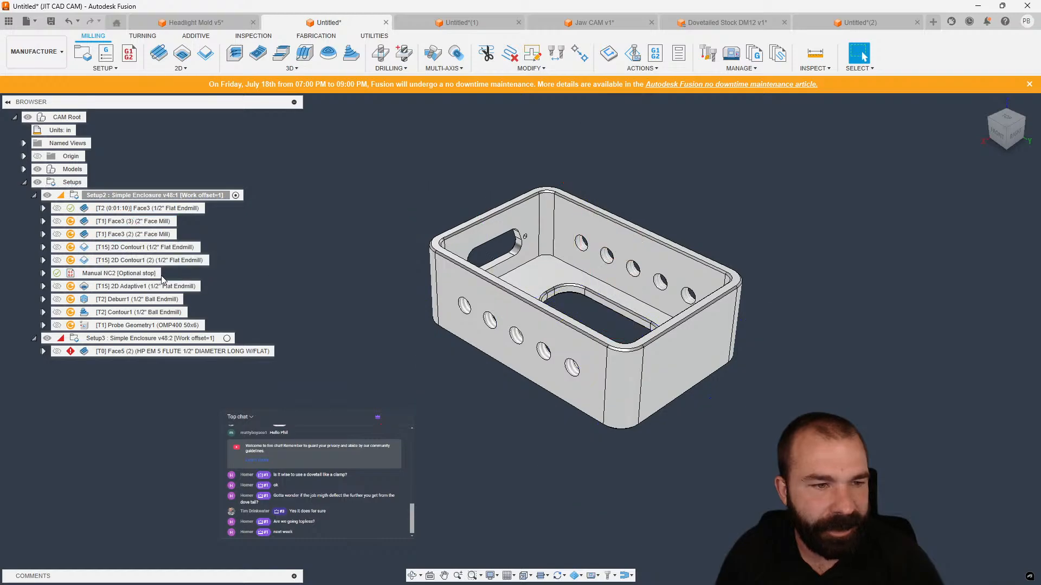
click(146, 274)
shift+click(132, 223)
key(Delete)
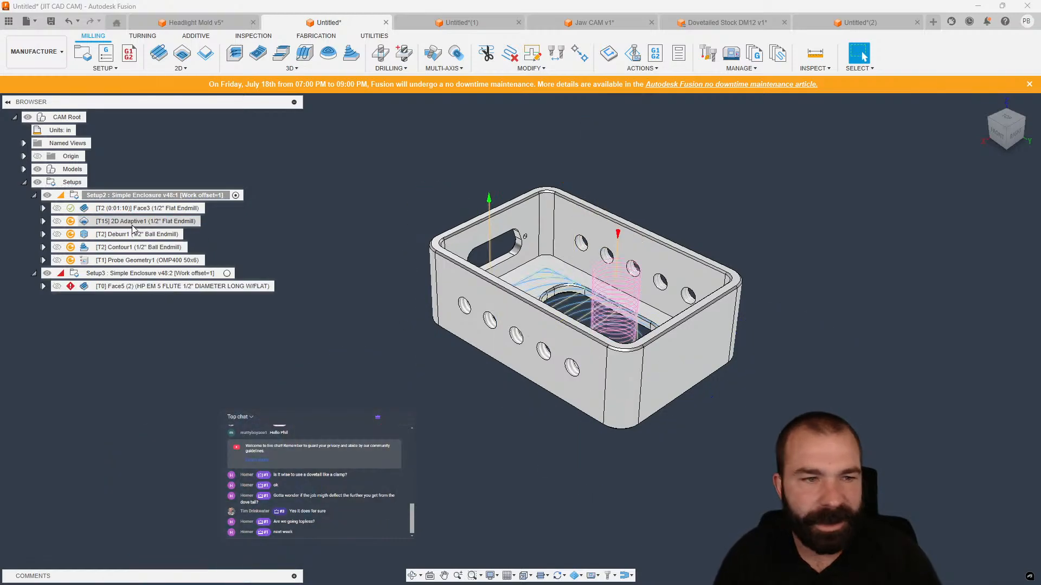
Delete the Deburr1, Contour1 and Probe Geometry1 operations from Setup2.
click(132, 224)
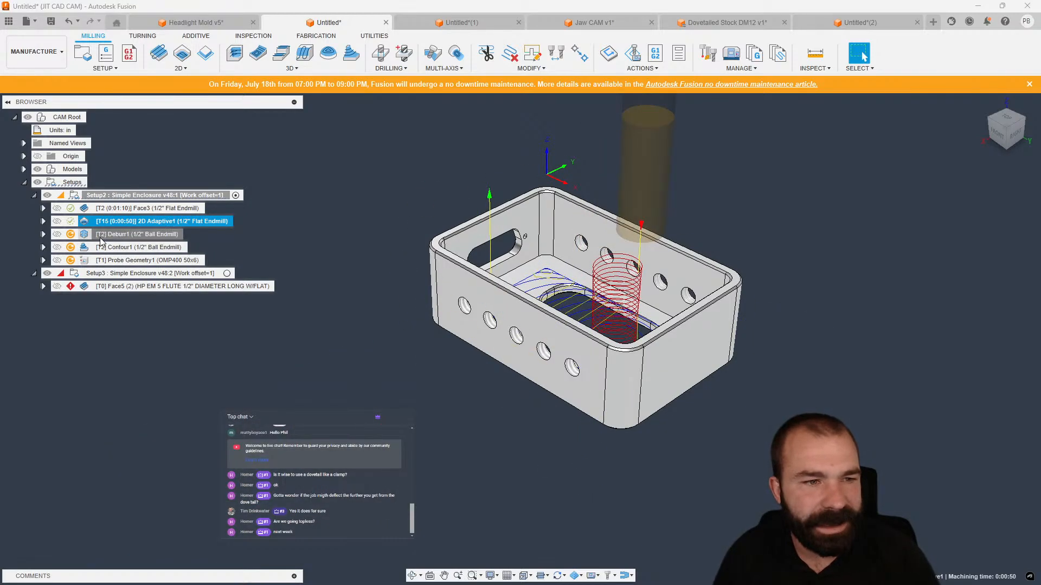
click(111, 234)
shift+click(111, 248)
shift+click(111, 261)
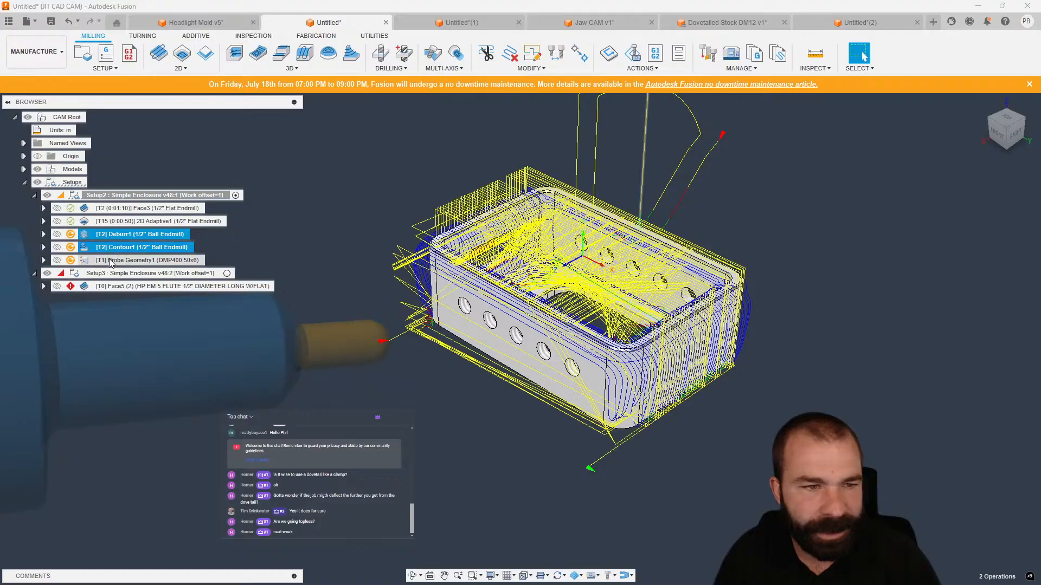
key(Delete)
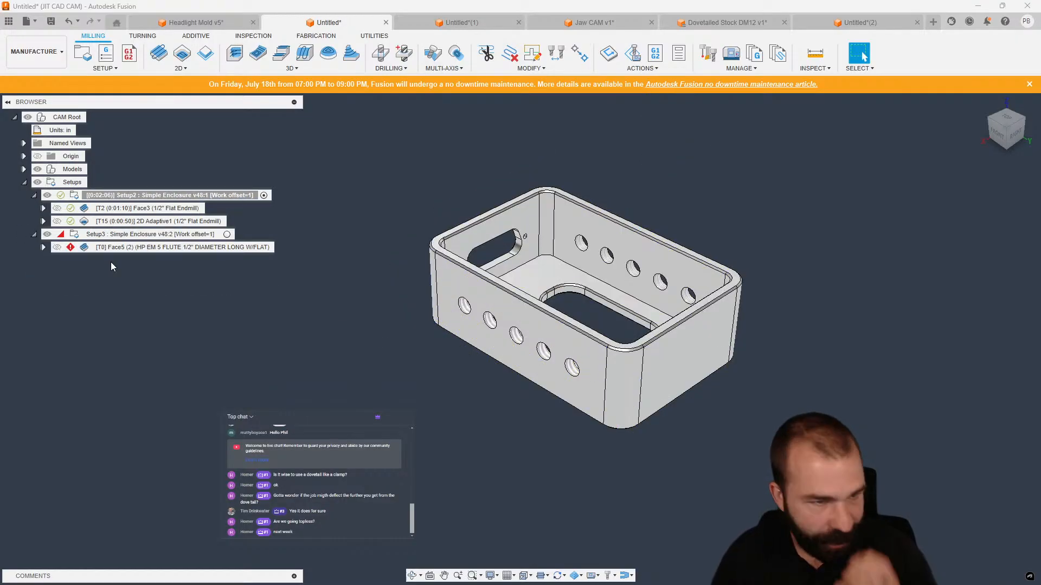
Delete the 2D Adaptive1 operation from Setup2.
click(143, 208)
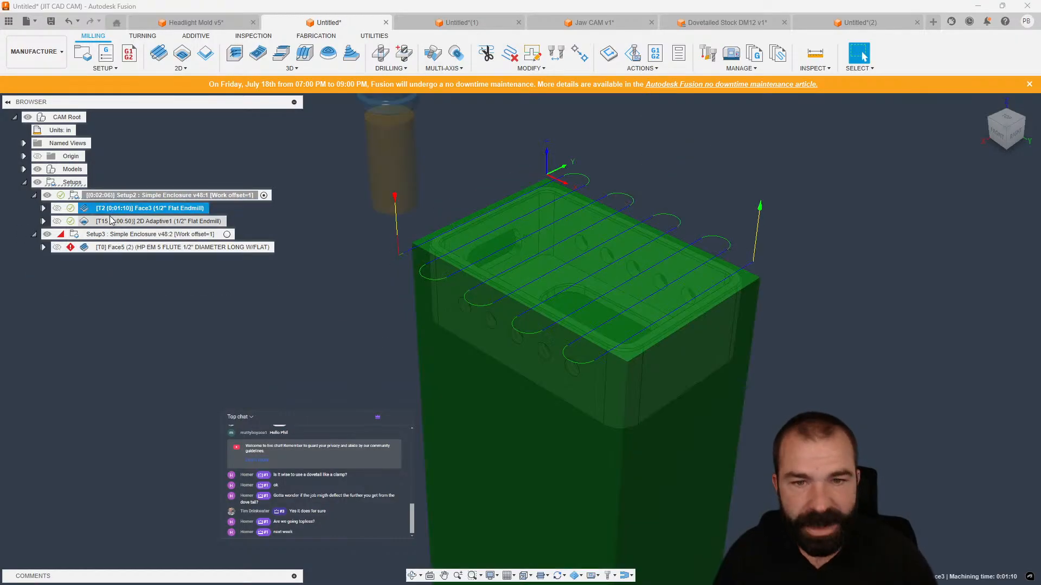
double_click(162, 221)
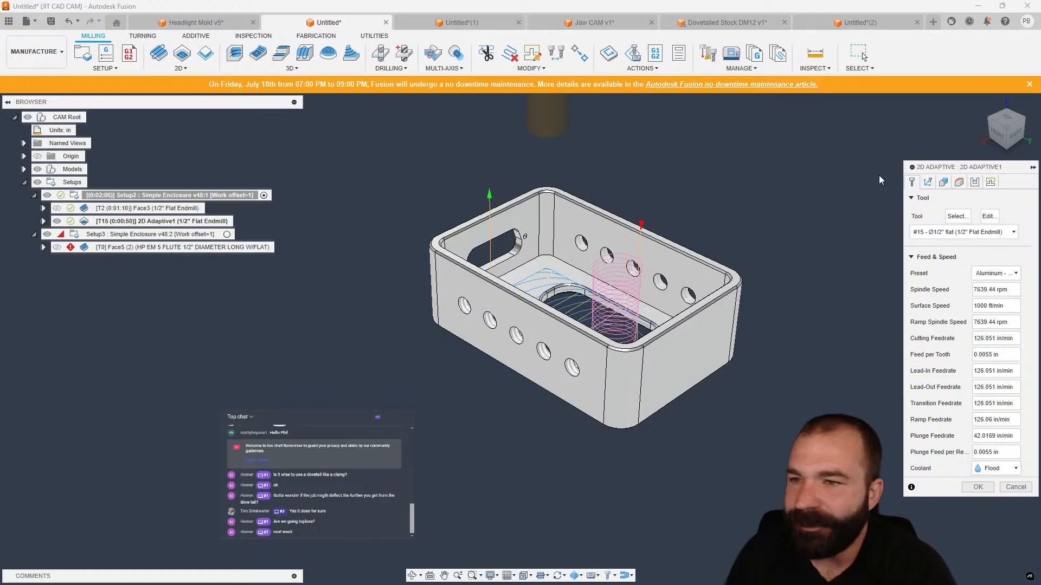
key(Escape)
key(Escape)
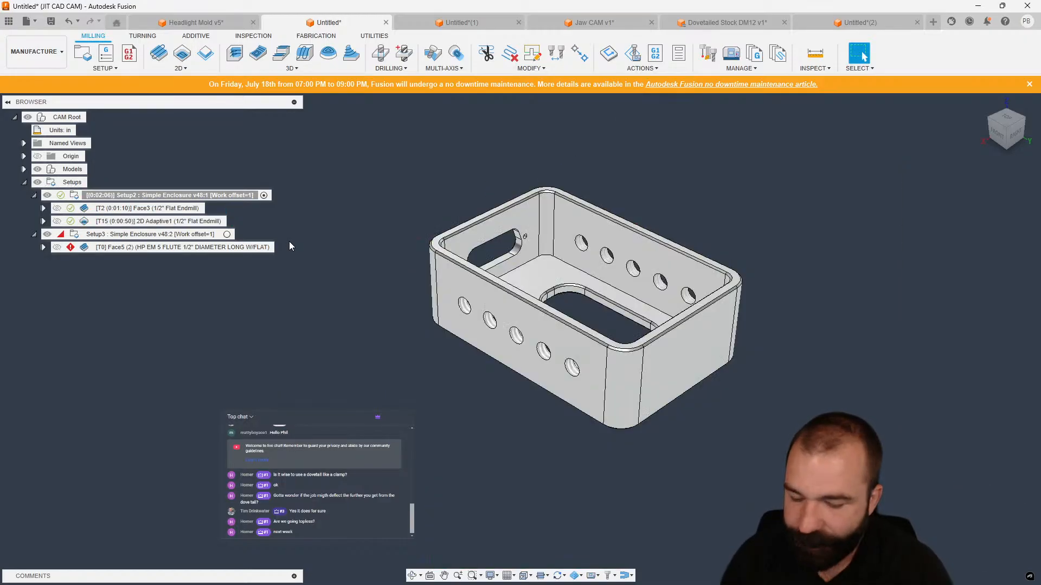
key(Delete)
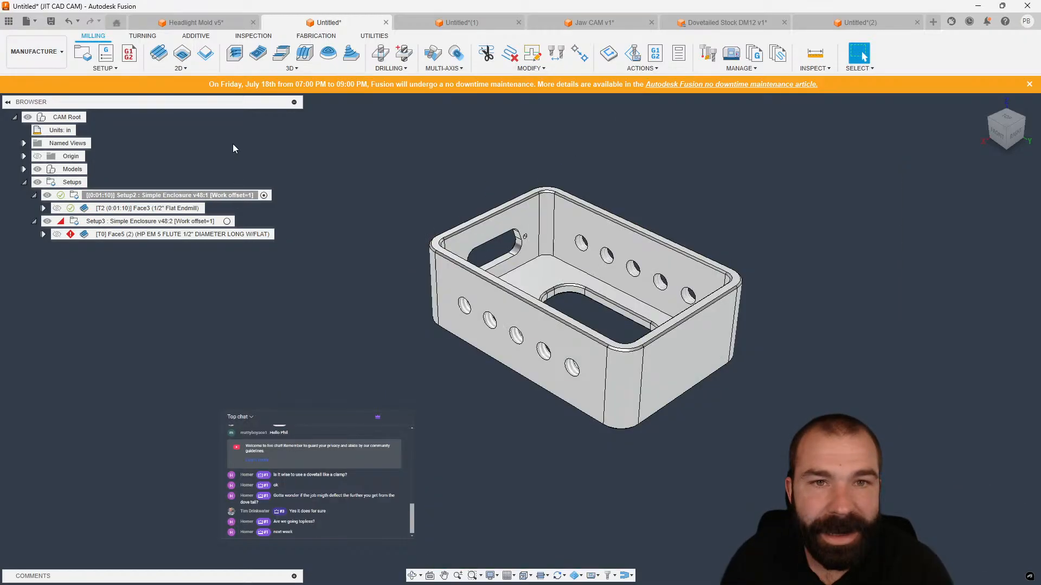
Create an Adaptive clearing operation with default settings in Setup2 and review its toolpath against the stock.
click(236, 55)
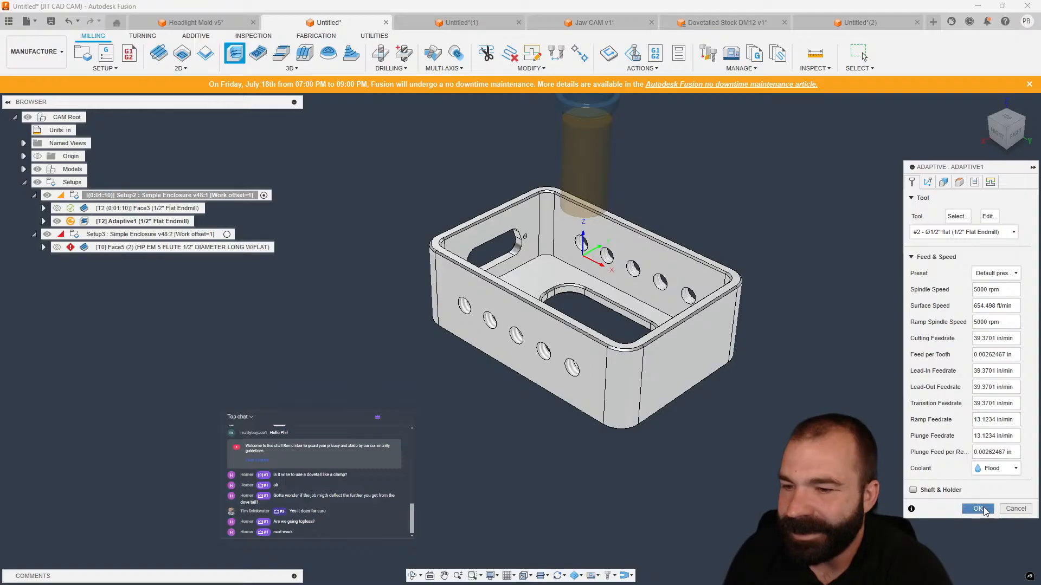
click(978, 509)
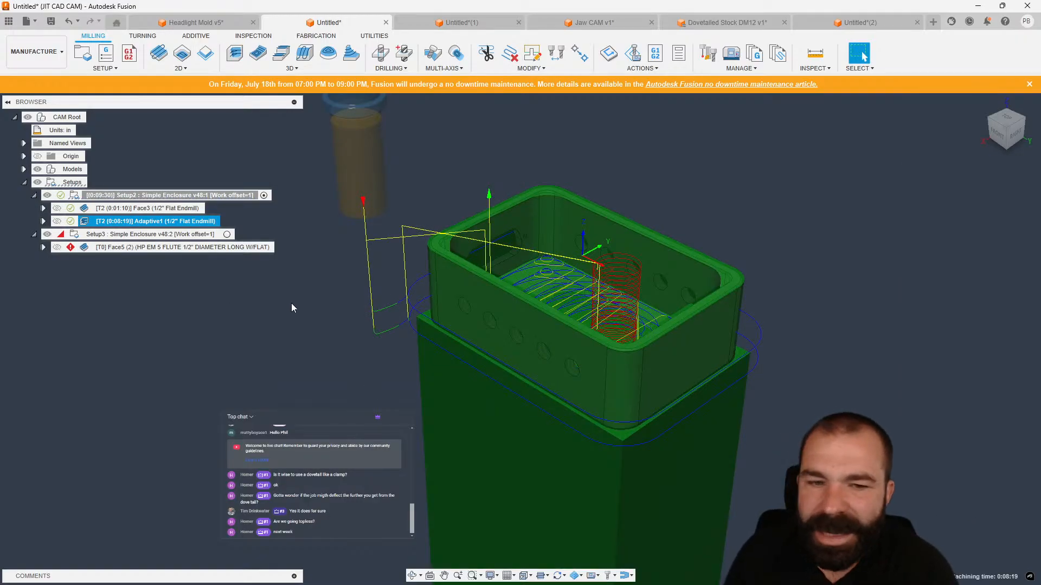
click(997, 134)
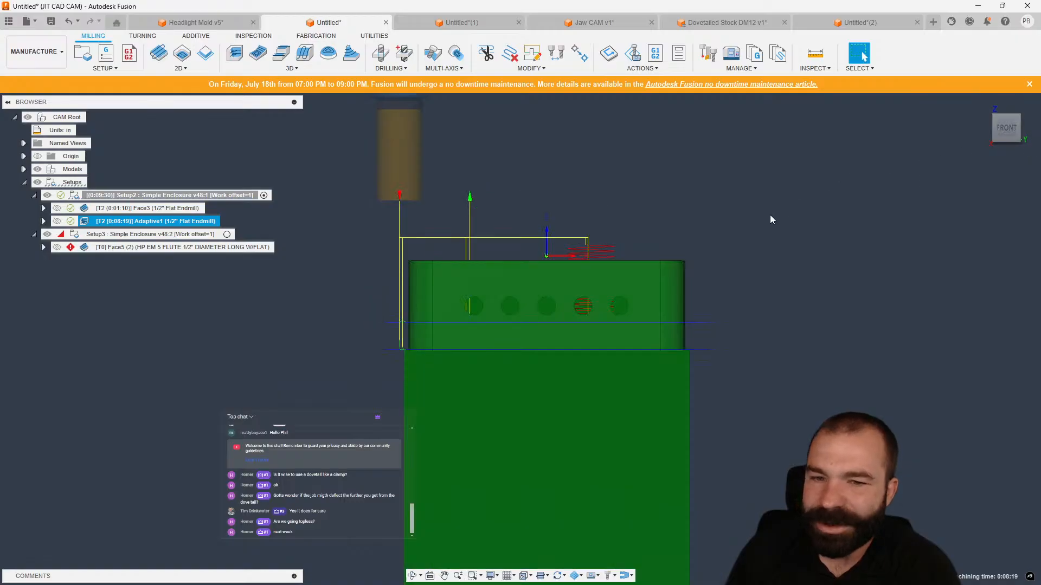
scroll(663, 225, down, 3)
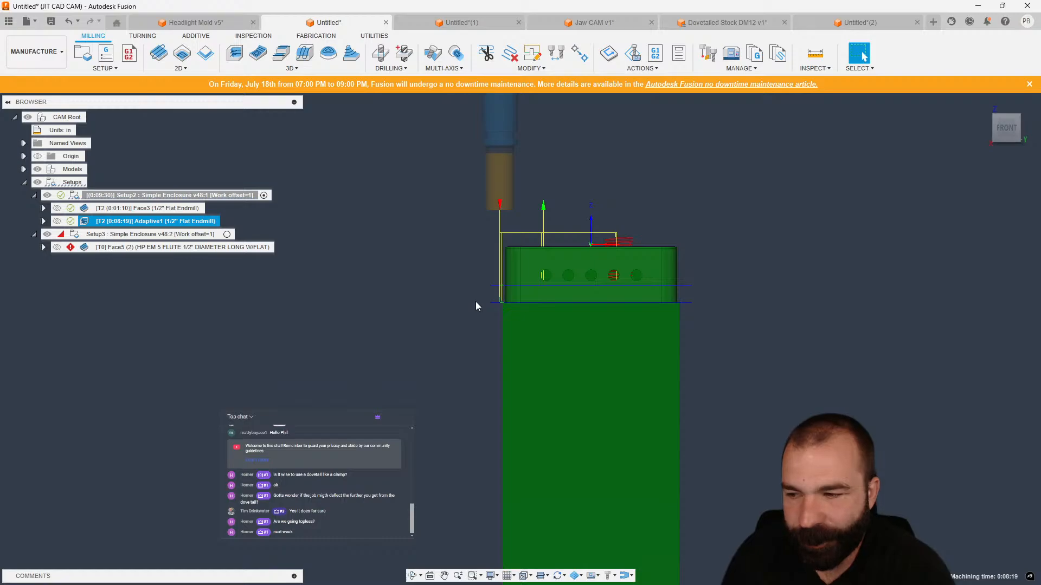
click(1018, 122)
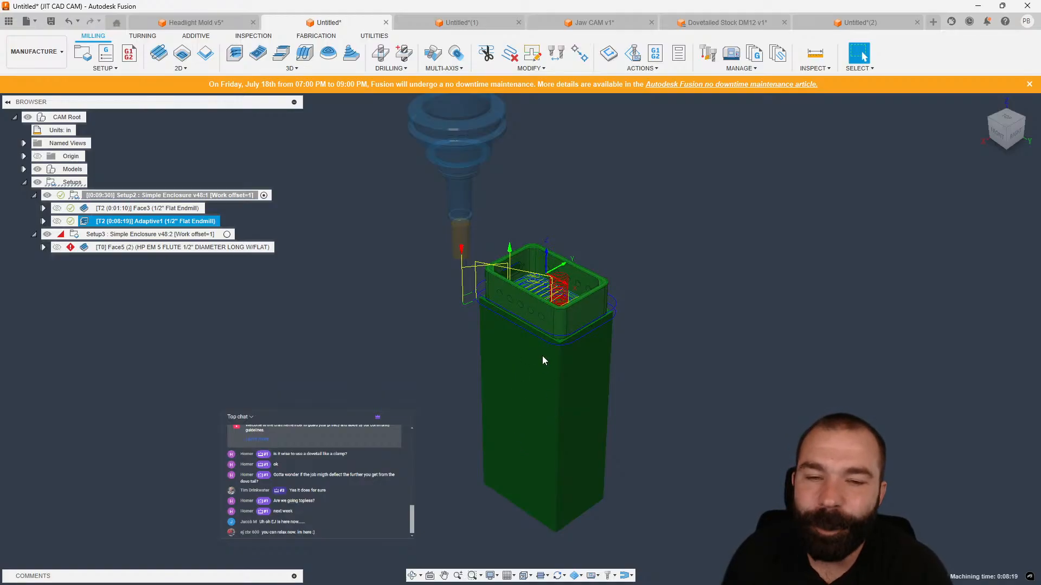
shift+middle_drag(542, 356, 542, 323)
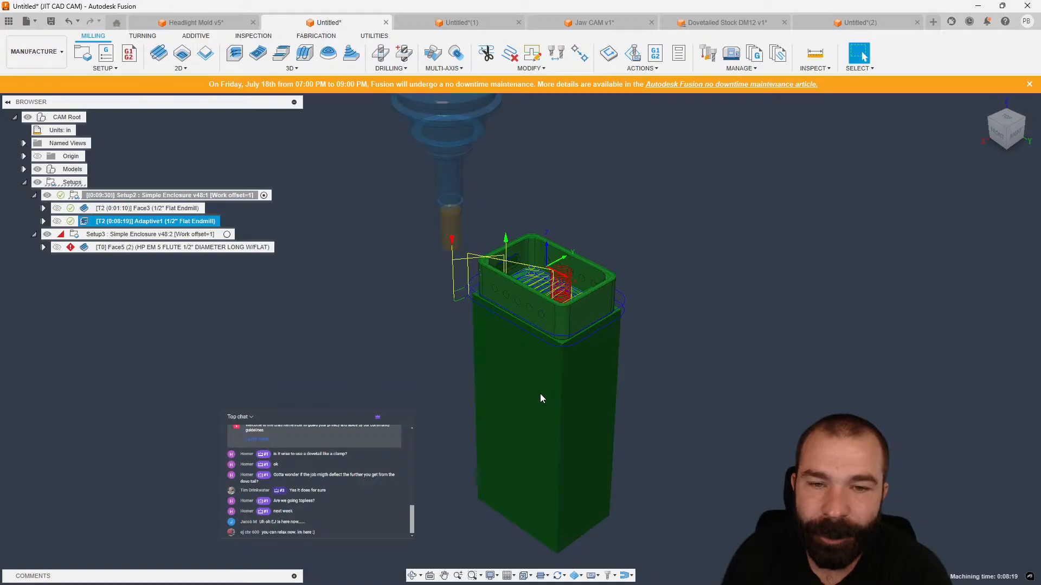
Delete Setup3 and its Face5 operation.
click(202, 234)
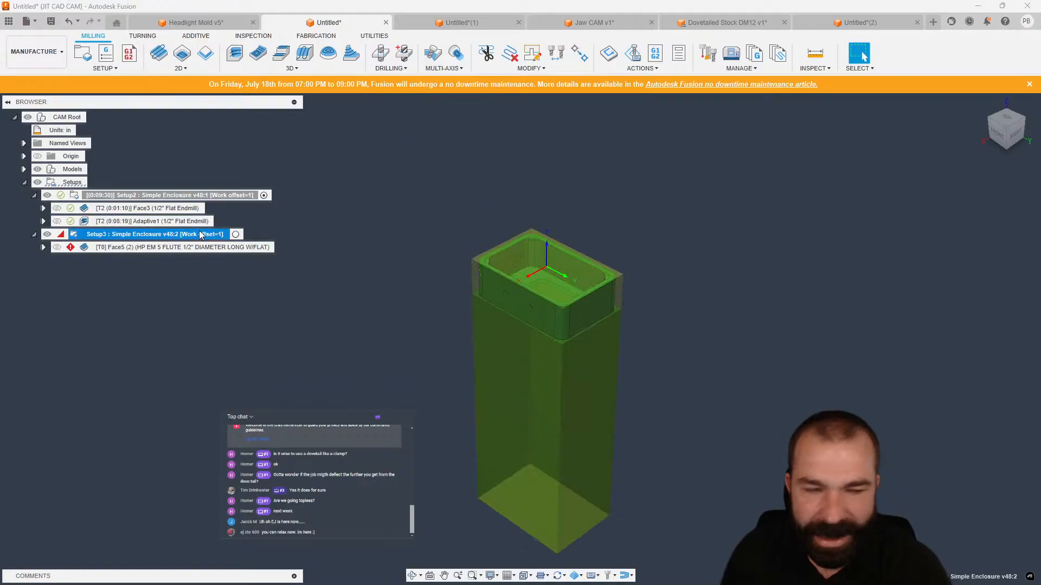
key(Delete)
scroll(541, 296, up, 4)
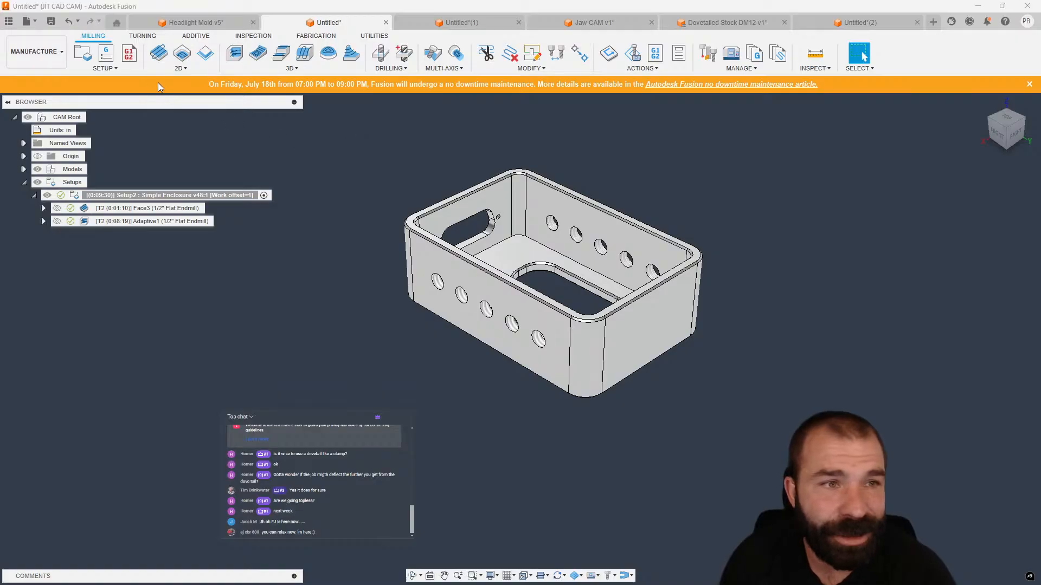
Add a pass-through Manual NC with messages M97 P100 L4 and M30, and move it to the start of Setup2.
click(132, 58)
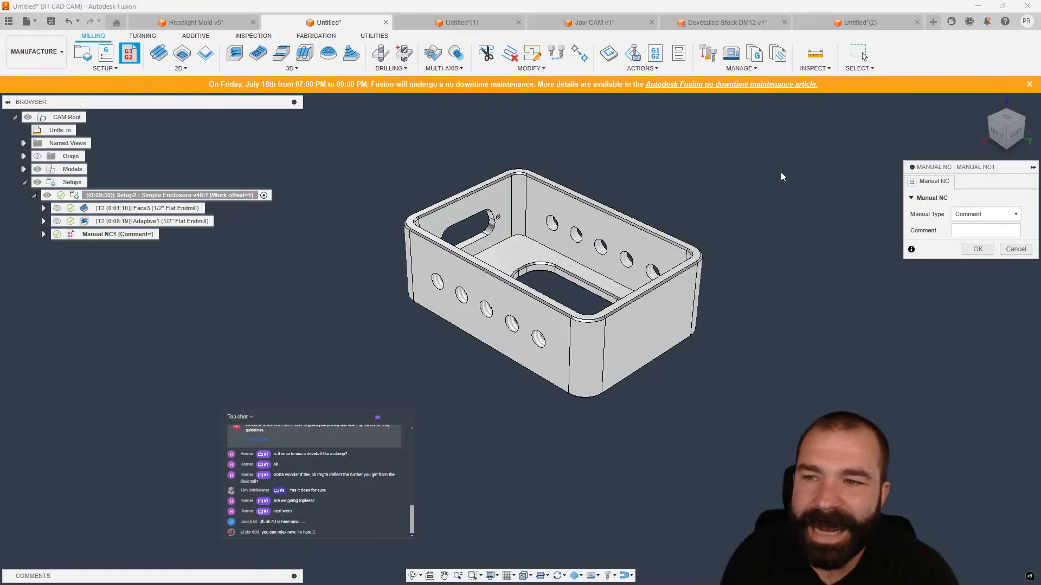
click(966, 216)
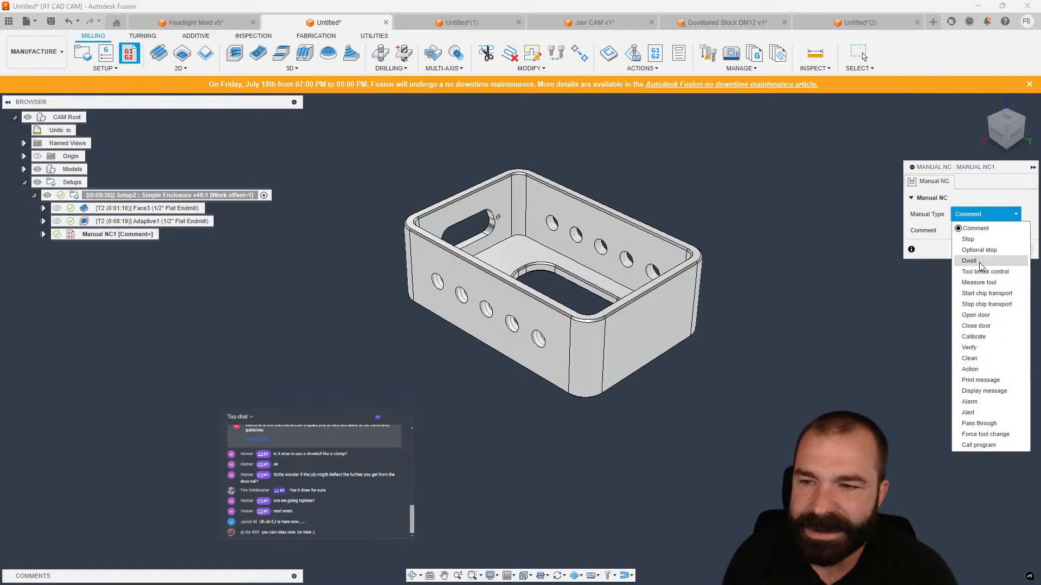
click(985, 426)
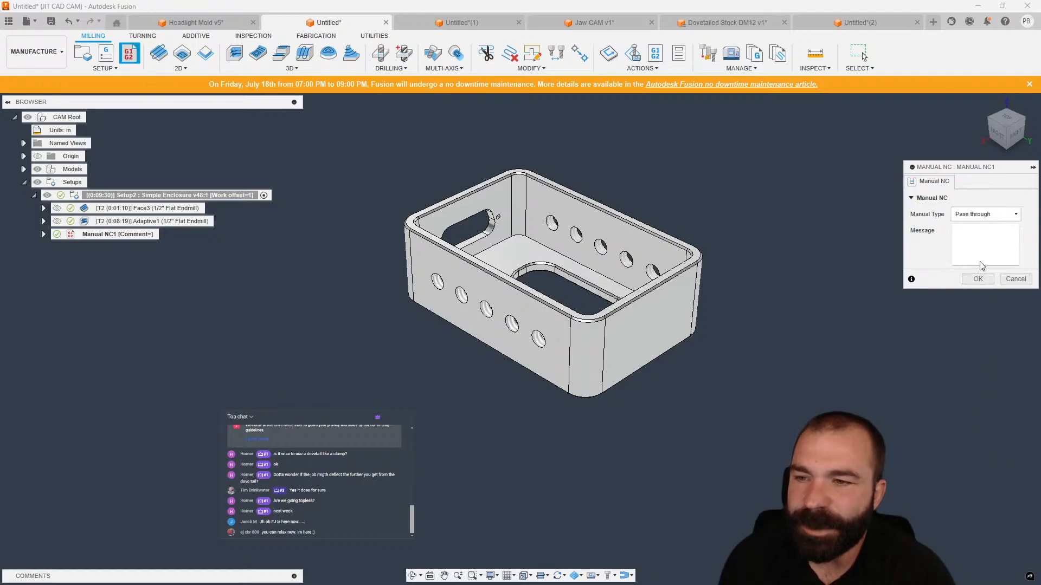
text(M97)
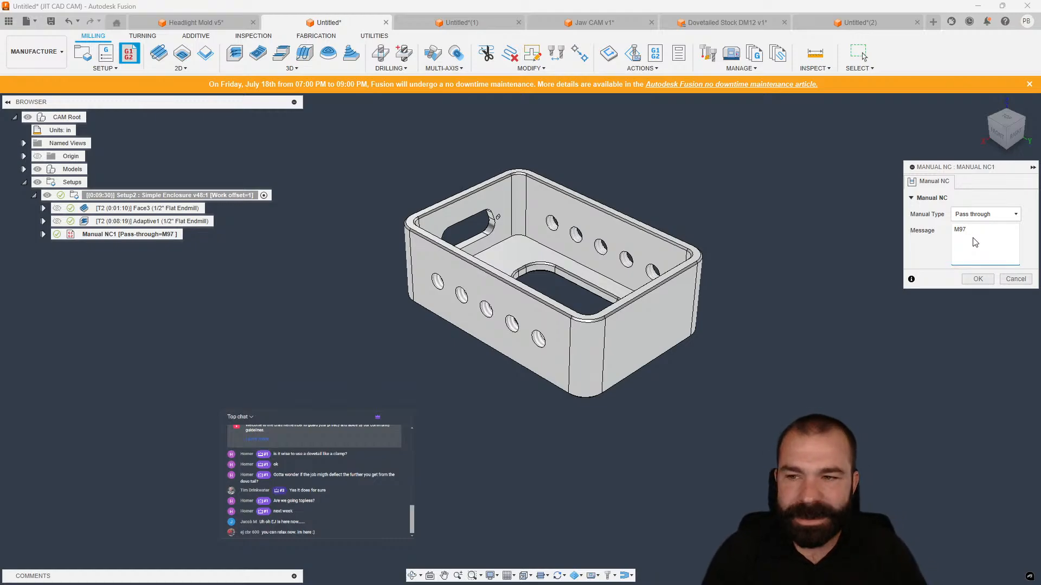
text(P)
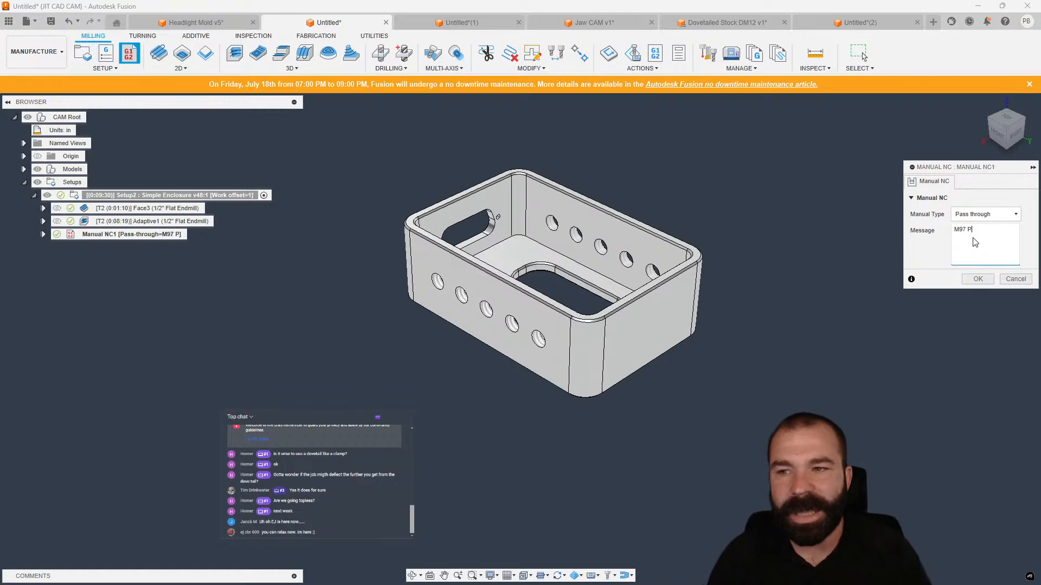
text(1)
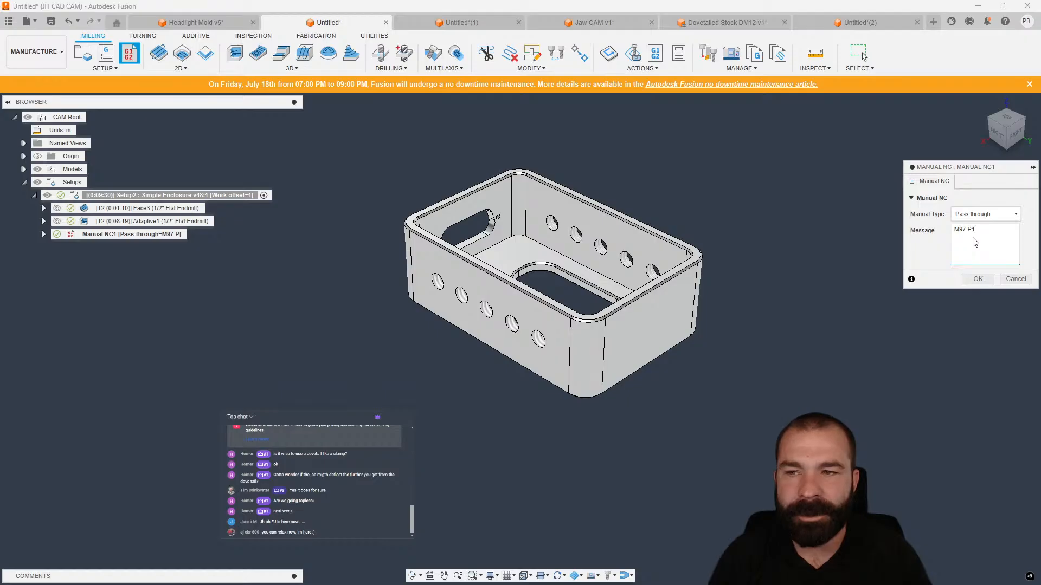
text(00 L4)
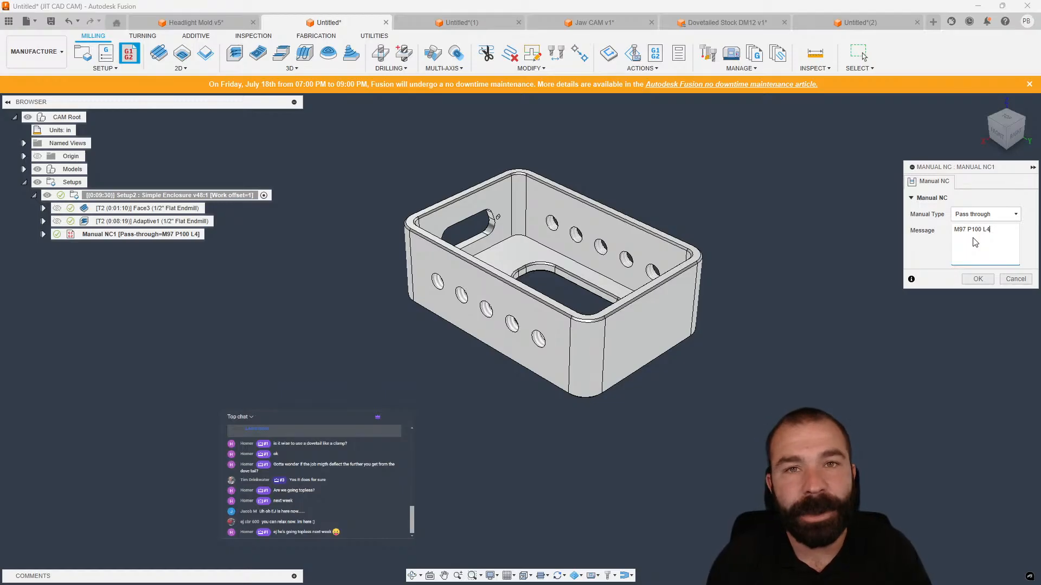
key(Return)
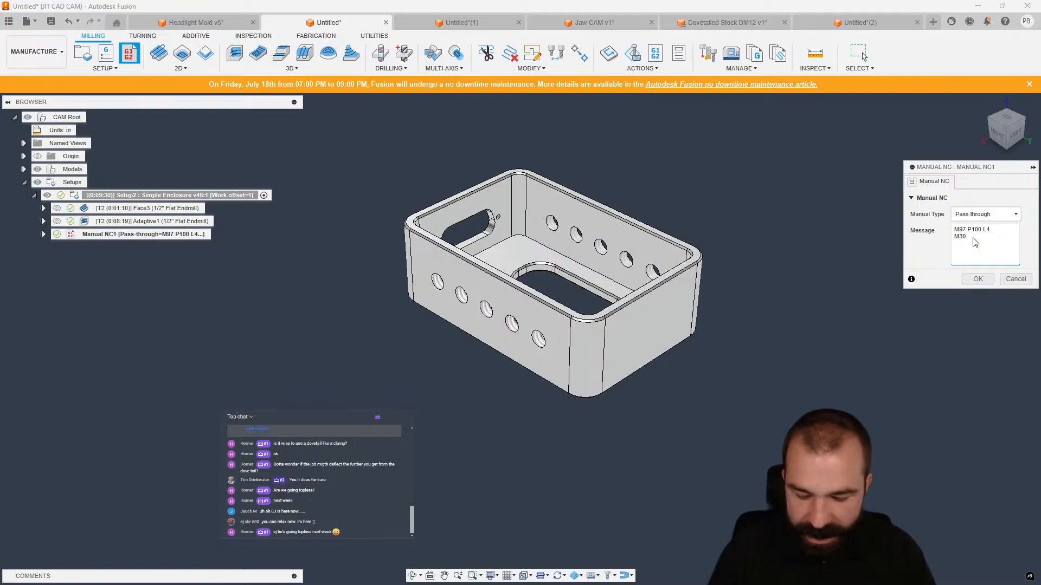
click(978, 278)
drag(76, 233, 84, 203)
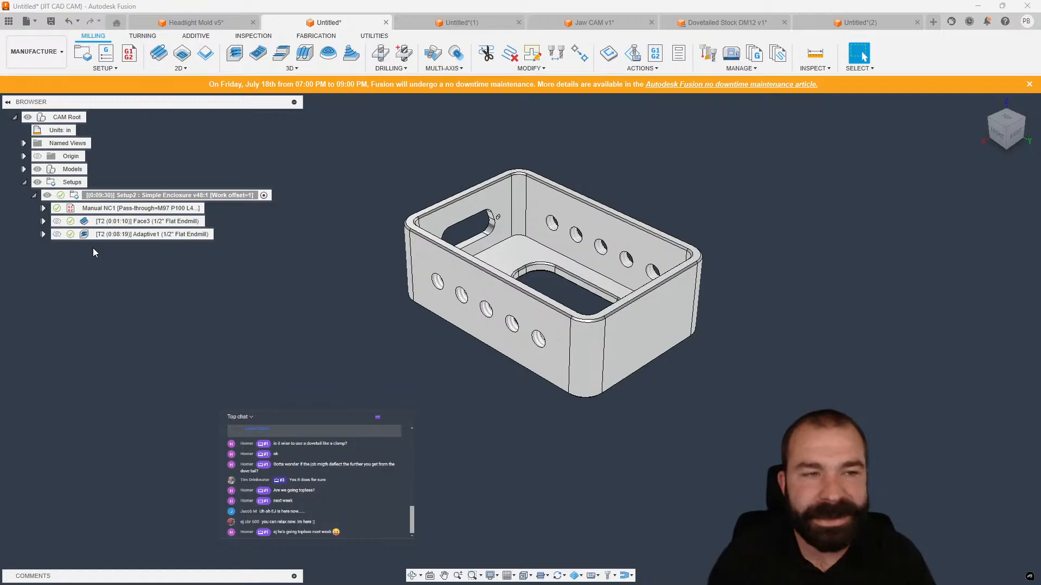
Add a pass-through Manual NC to Setup2 with the message lines G00 G53 Y0., M00 and M99.
click(128, 54)
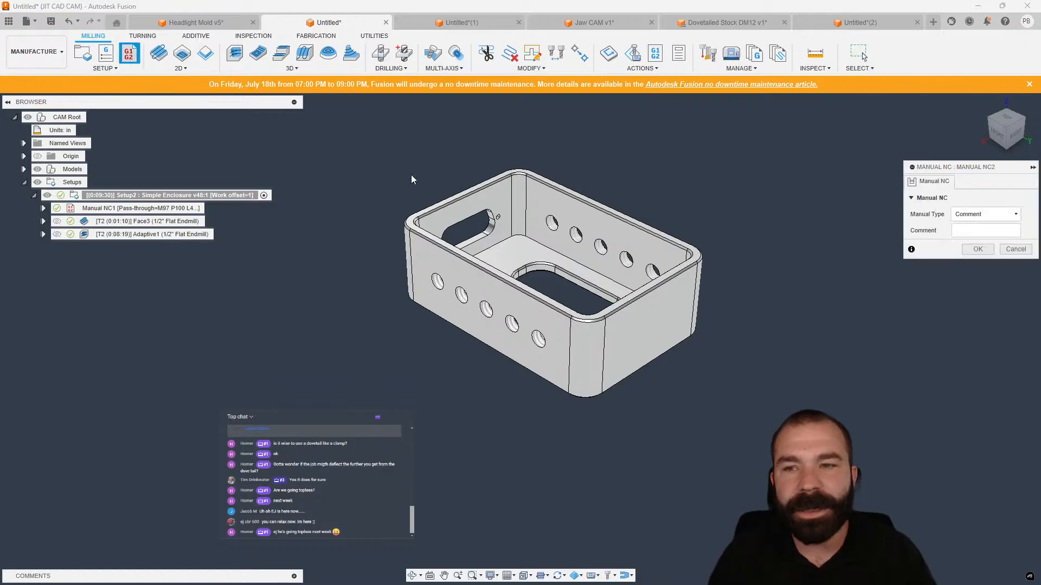
click(965, 215)
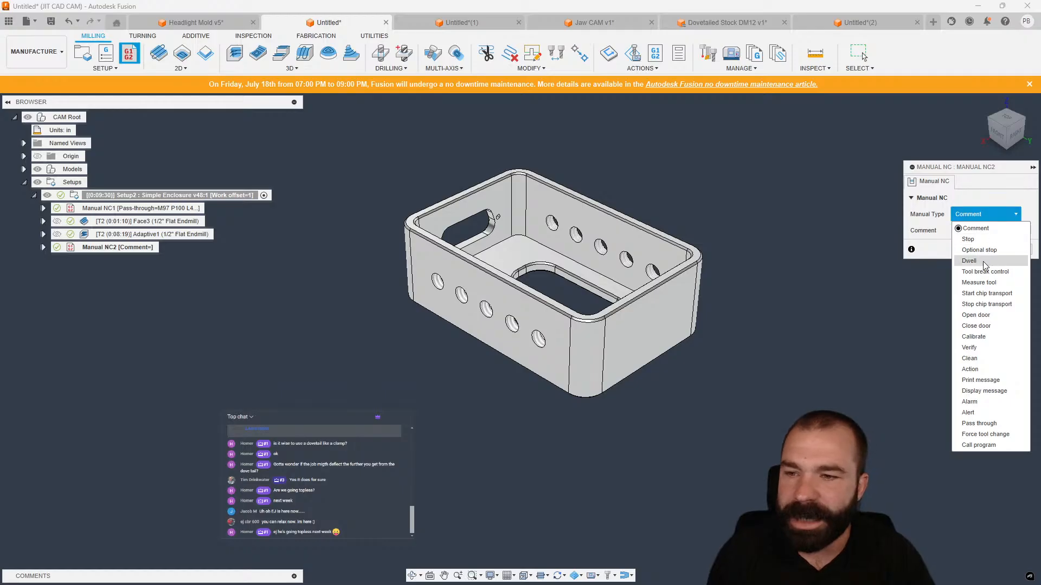
click(980, 423)
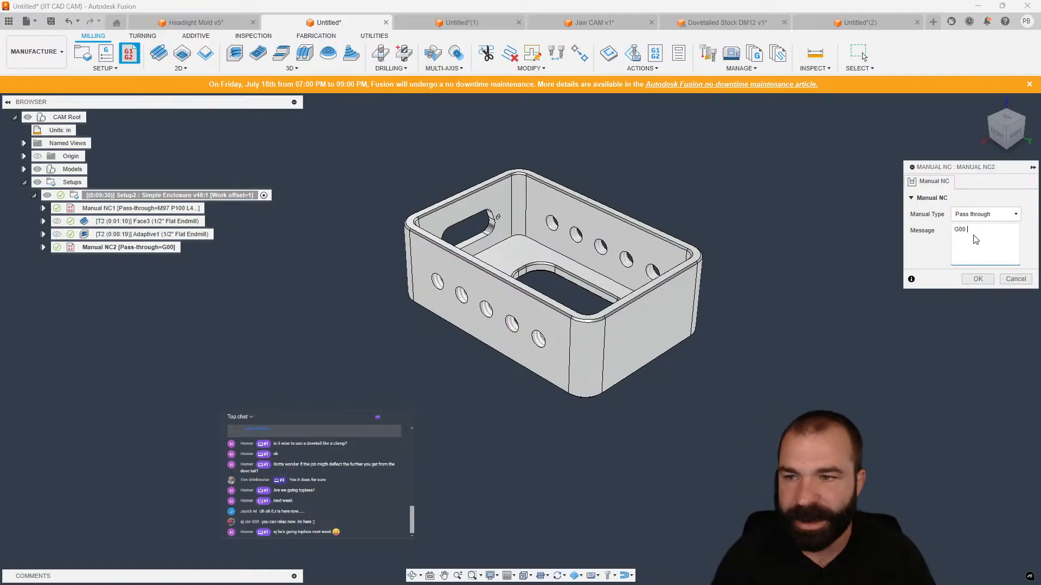
text(53 )
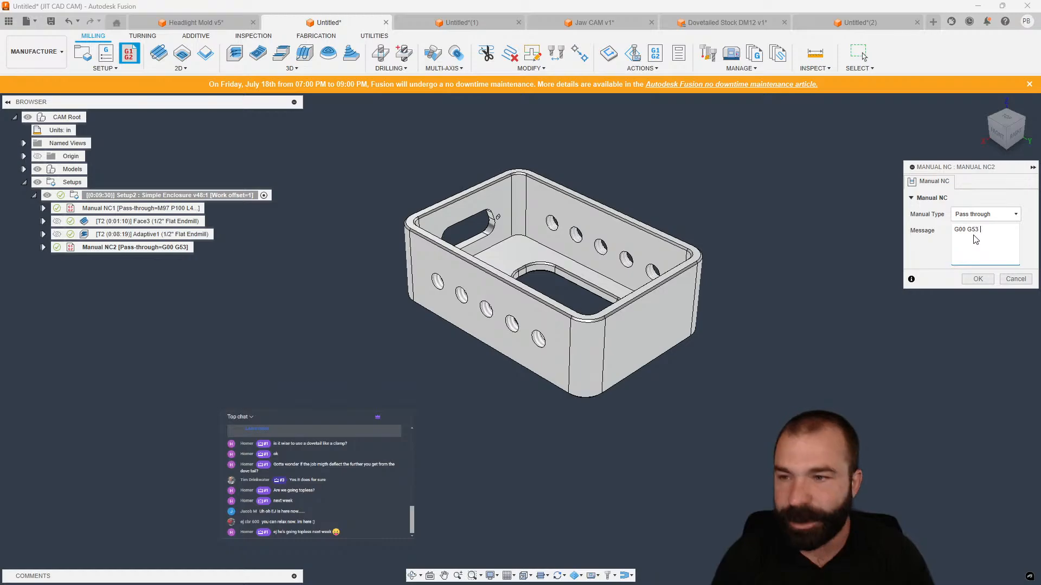
text(Y0)
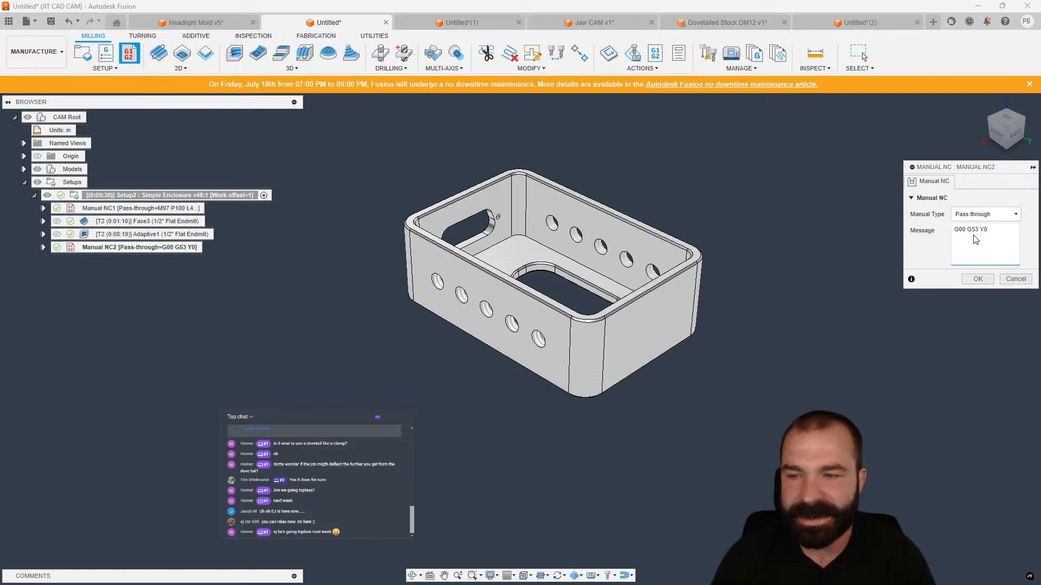
text(.)
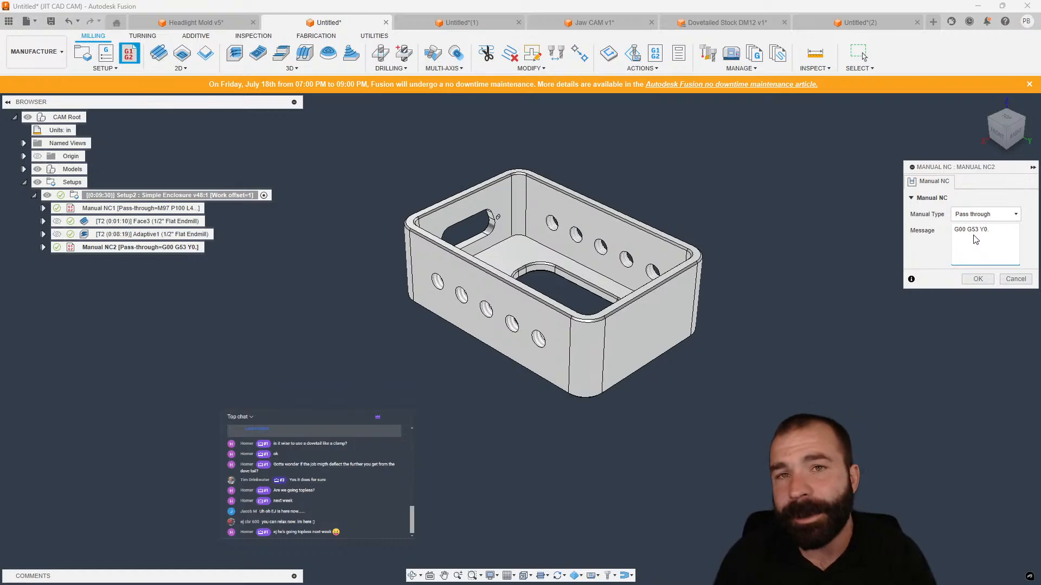
key(Return)
text(M)
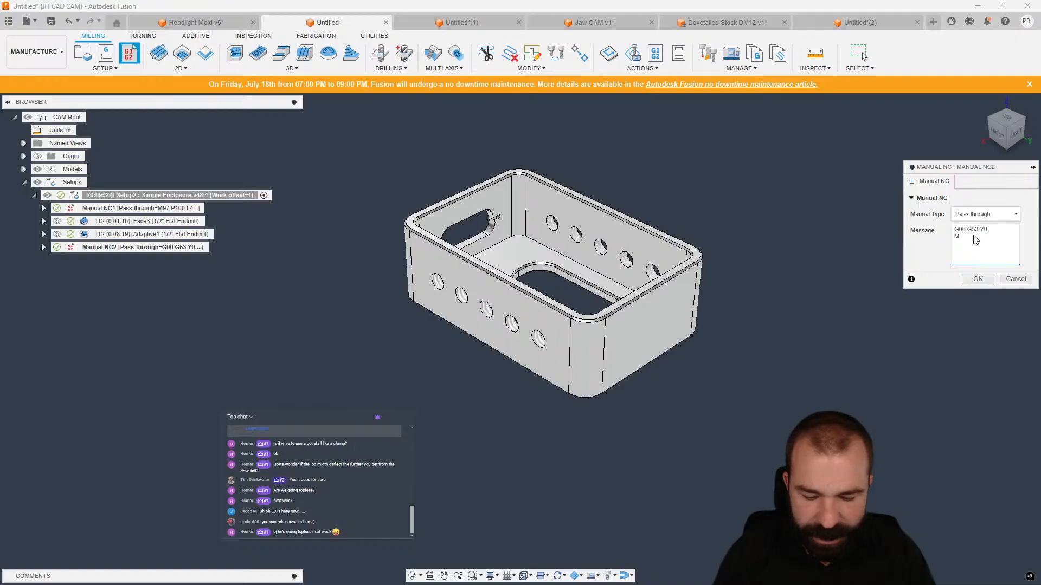
text(00)
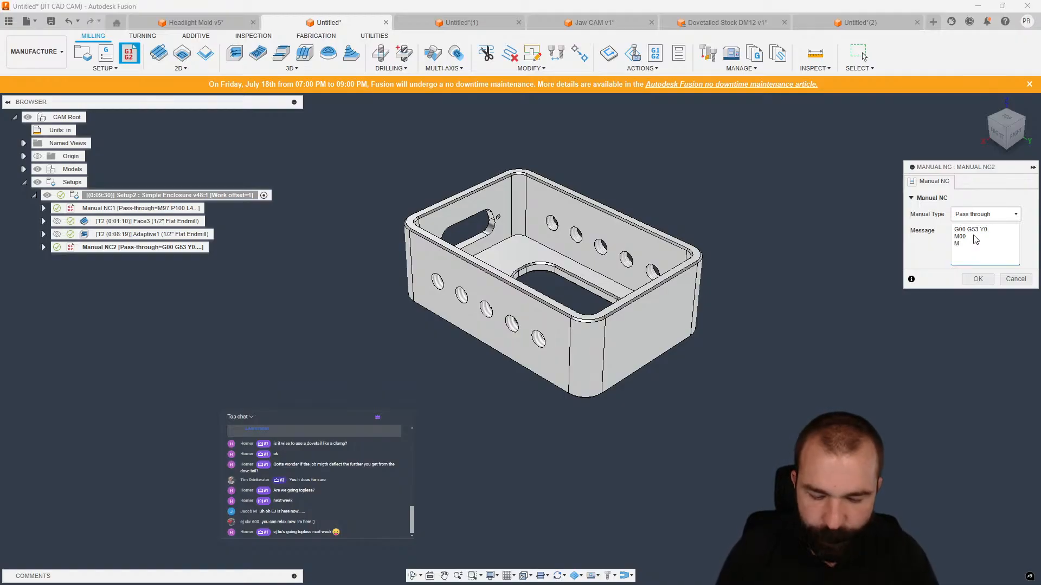
text(M99.)
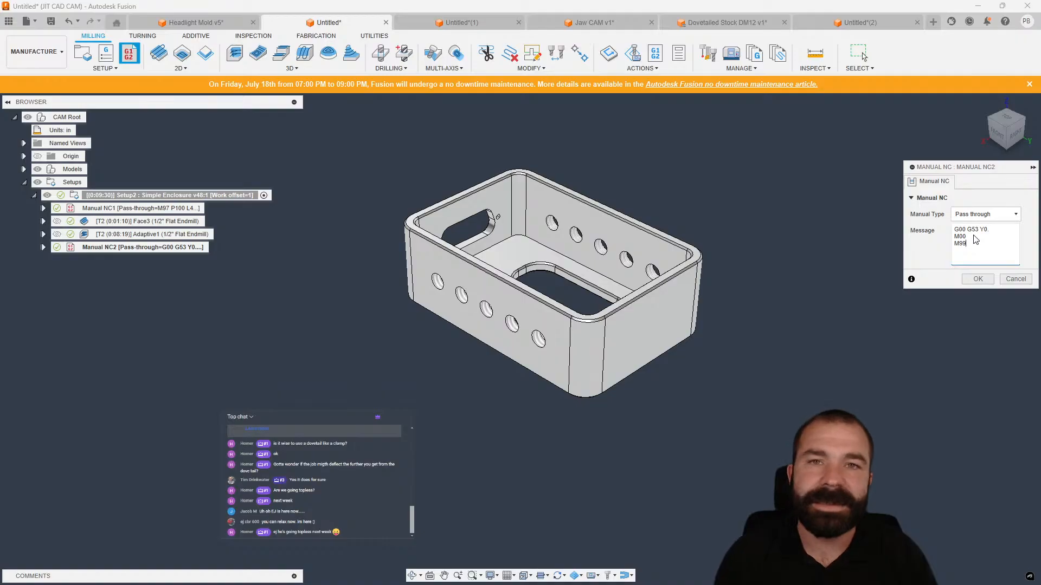
click(978, 278)
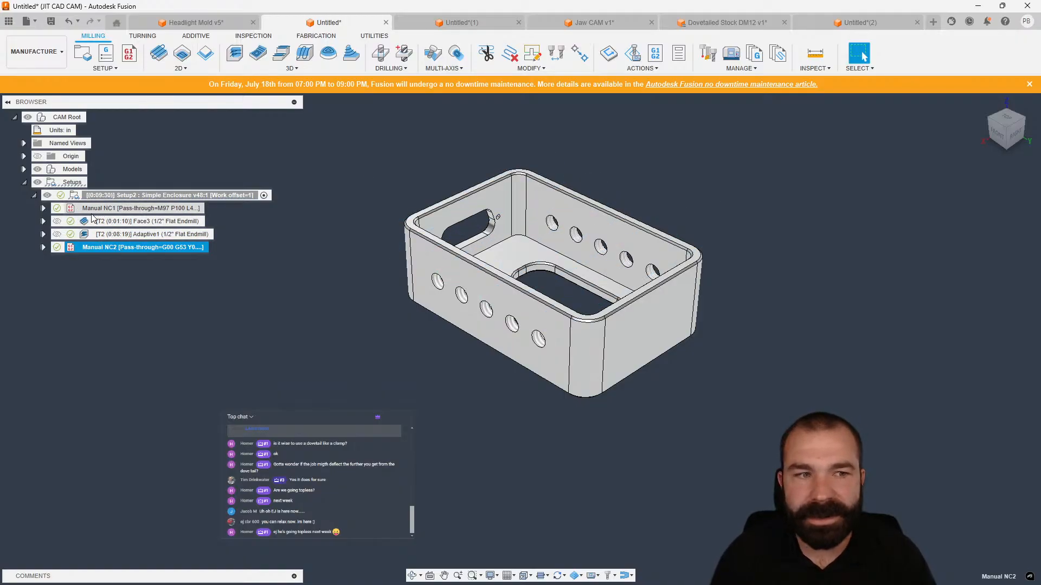
Edit the first Manual NC to add N100 on a new line after M30.
double_click(74, 210)
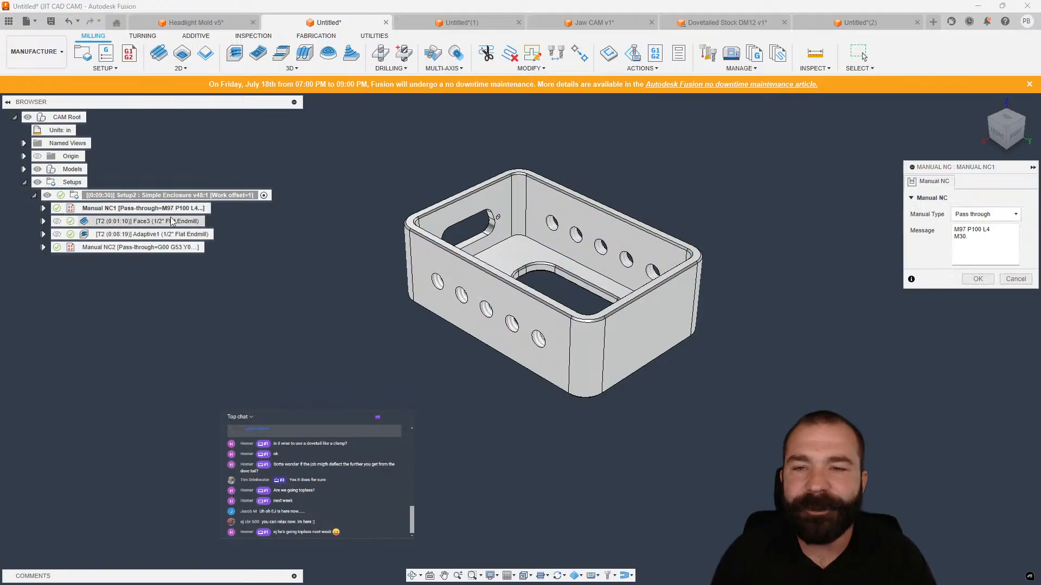
click(973, 239)
key(Return)
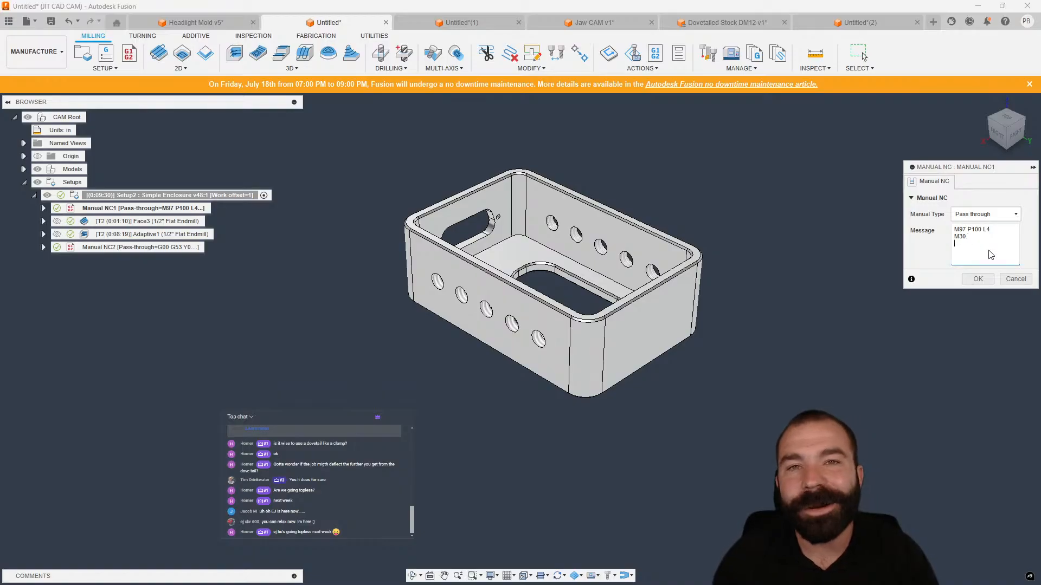
text(N100)
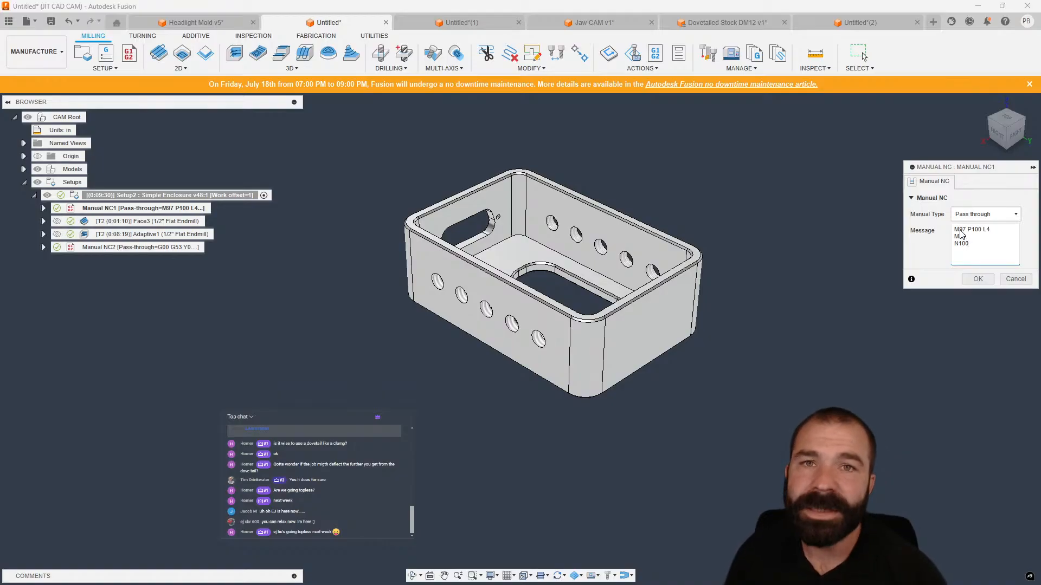
click(976, 280)
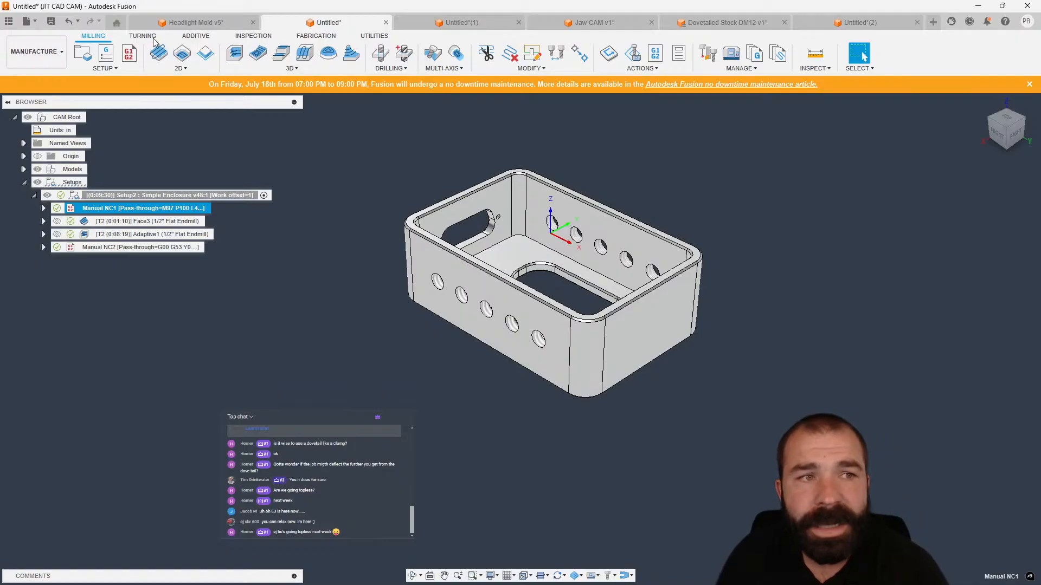
Create a Probe WCS with the #1 Ø6mm probe, probing the stock's top face as a Z surface.
click(105, 68)
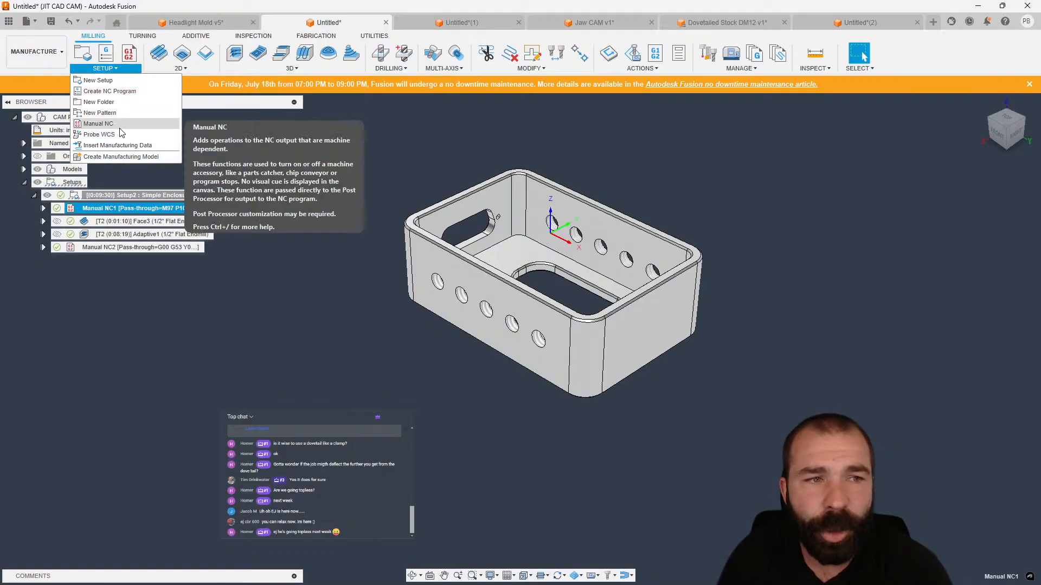
click(119, 135)
click(943, 232)
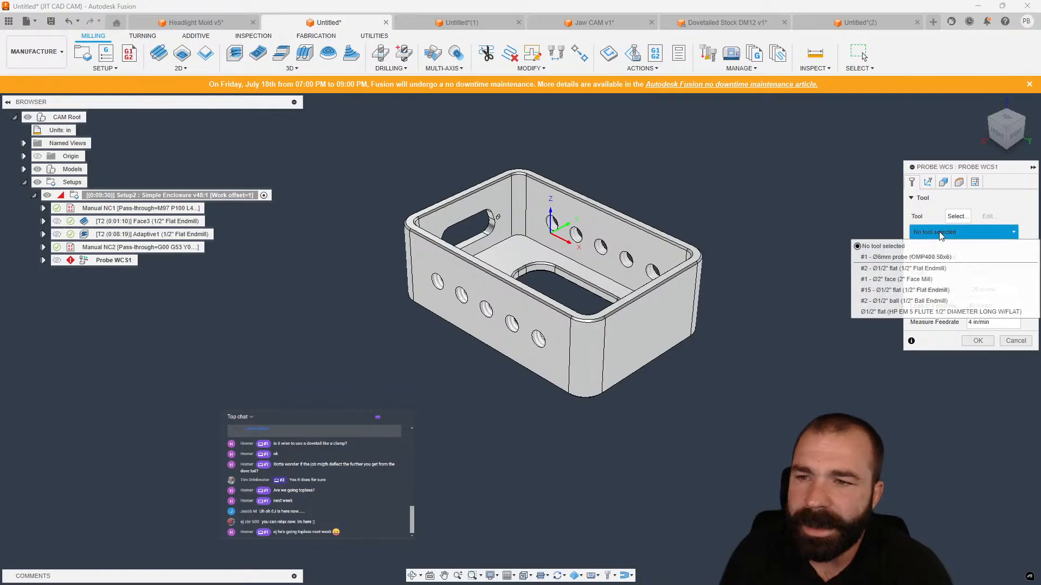
click(934, 257)
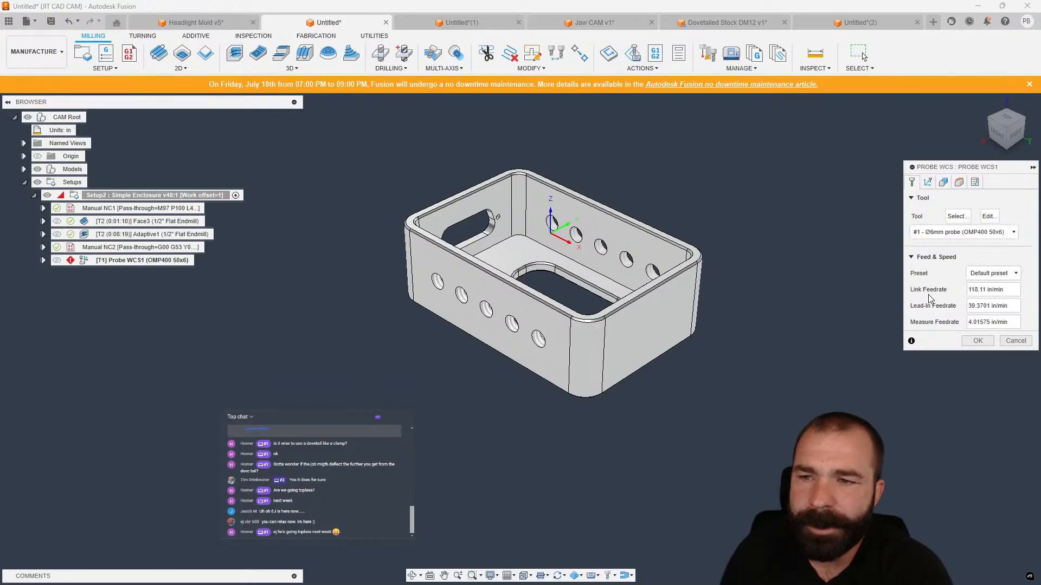
click(944, 183)
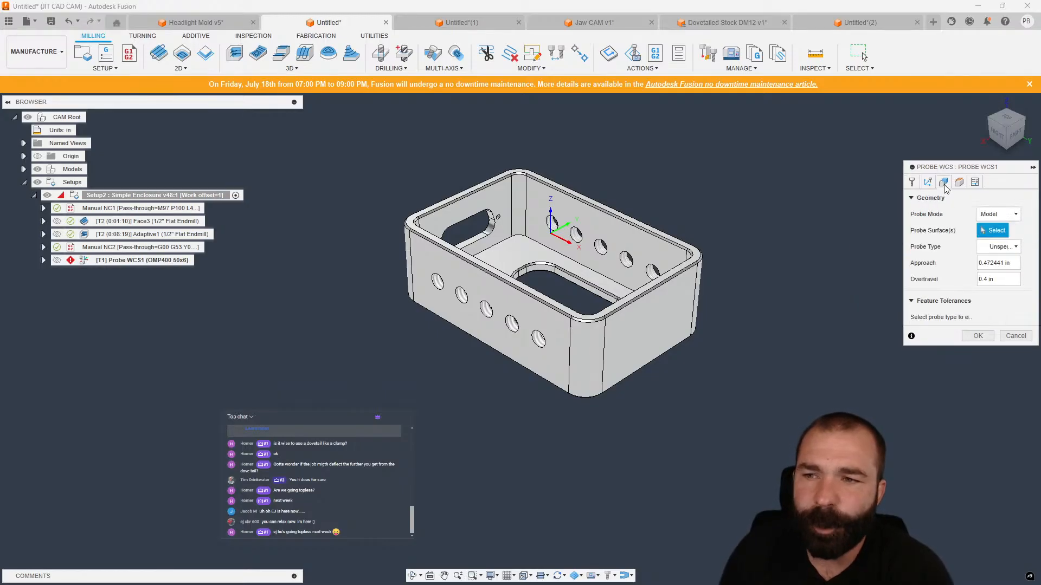
click(997, 214)
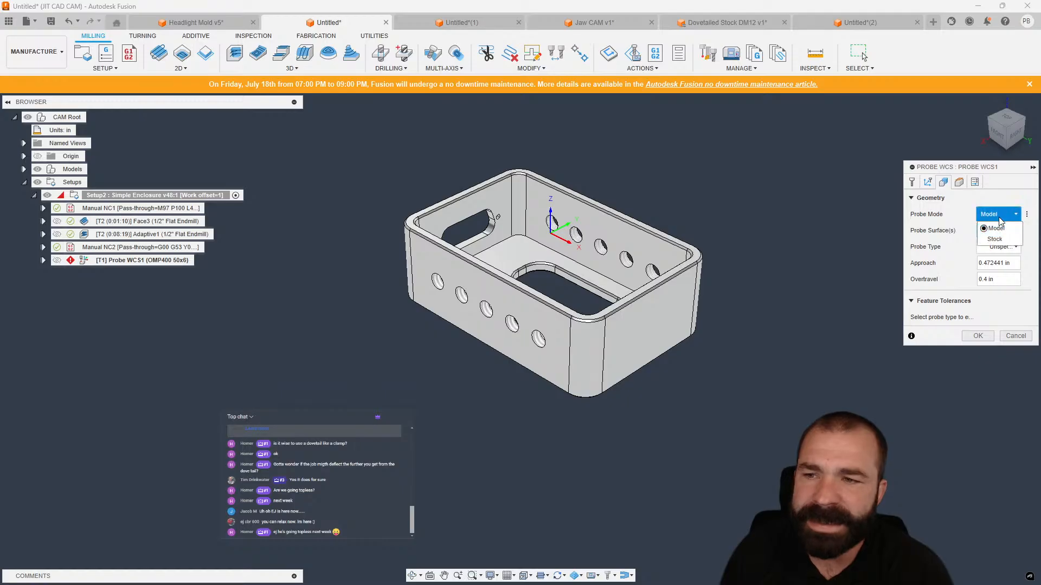
click(989, 239)
click(623, 249)
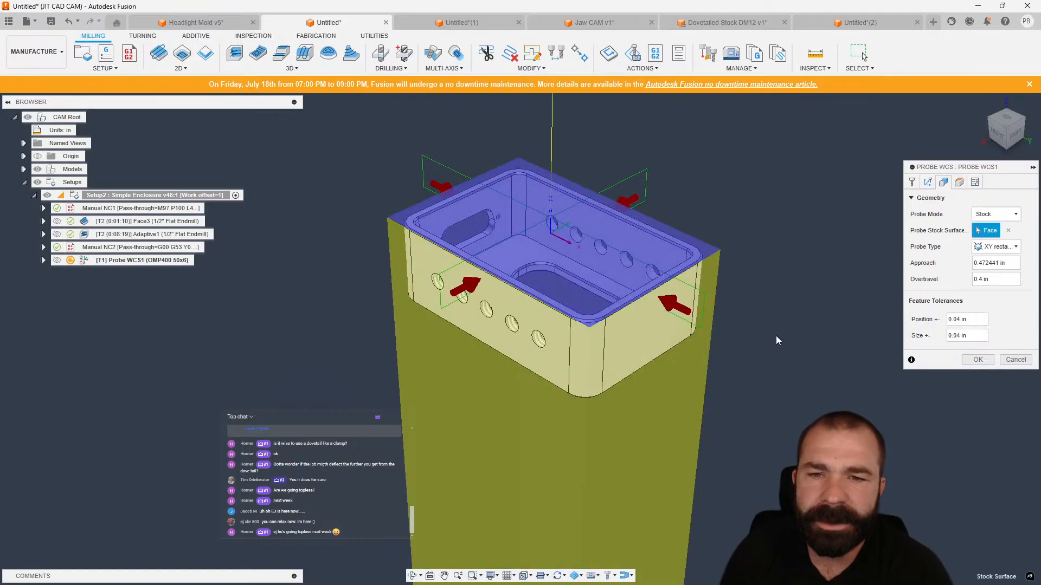
click(996, 247)
click(982, 275)
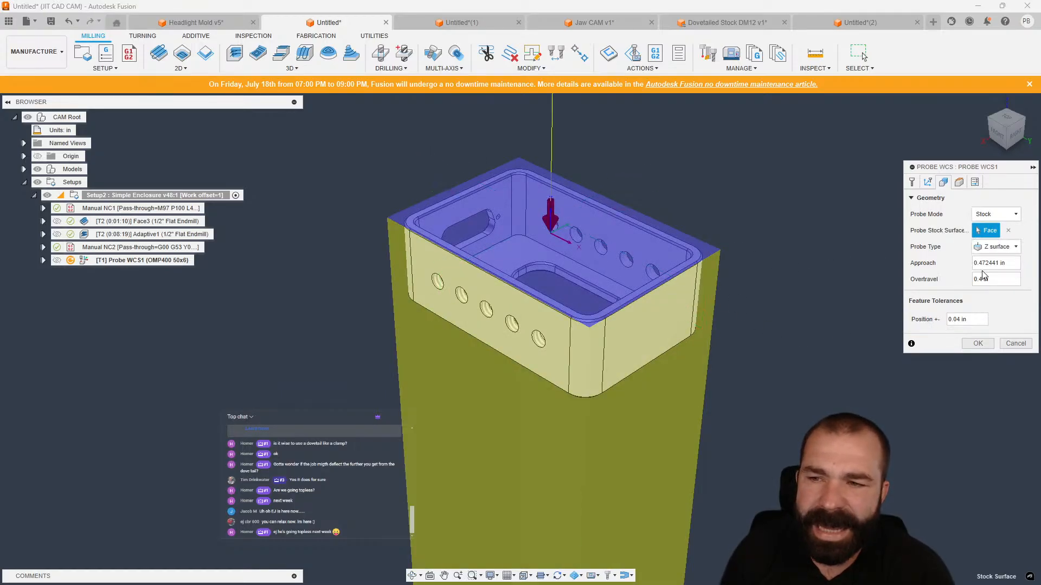
Set the probe's overtravel to 6 in.
scroll(741, 254, down, 3)
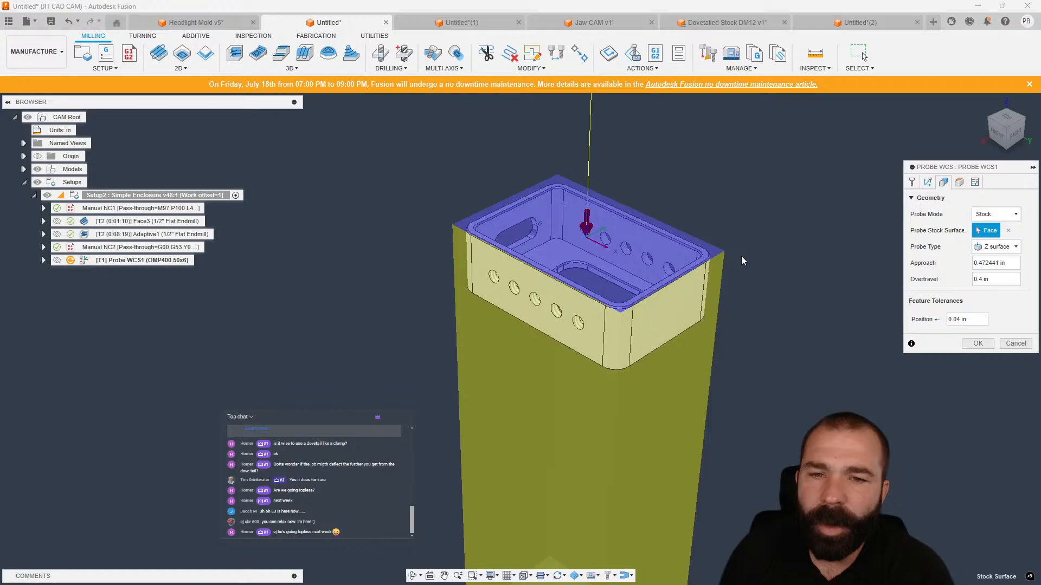
click(998, 133)
scroll(597, 266, down, 3)
scroll(597, 193, up, 2)
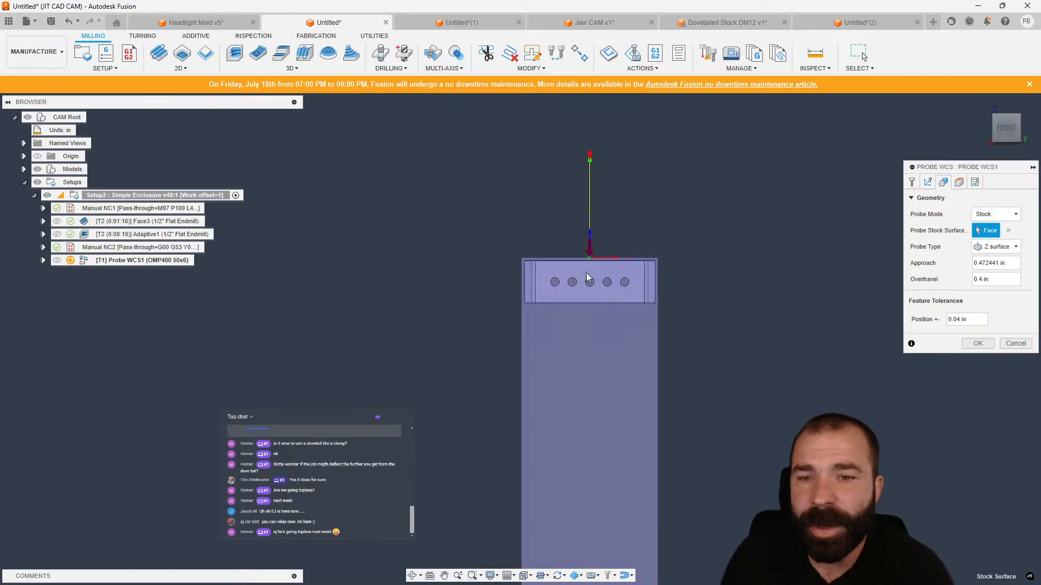
scroll(599, 225, down, 2)
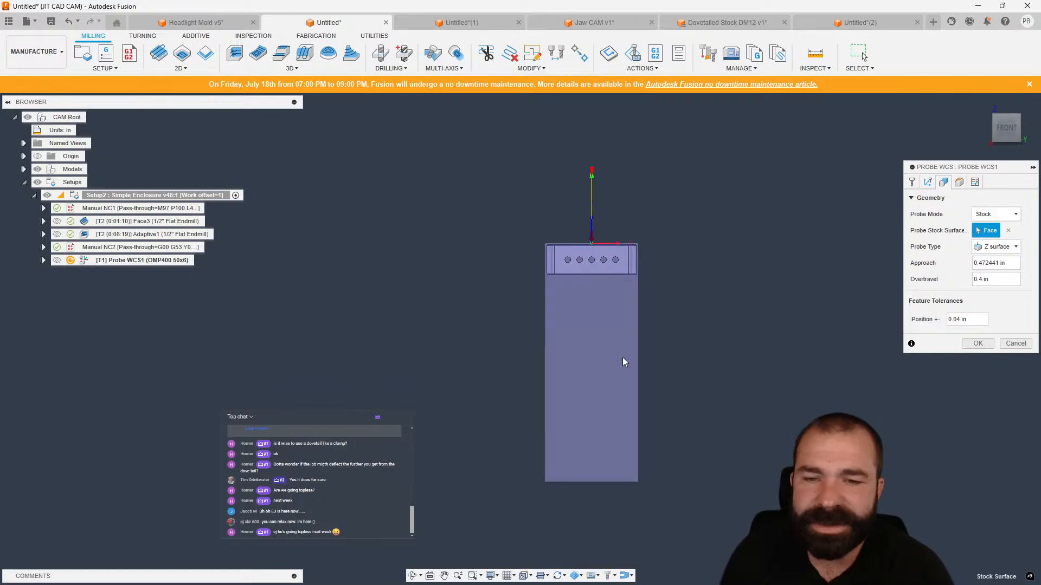
drag(1006, 279, 972, 281)
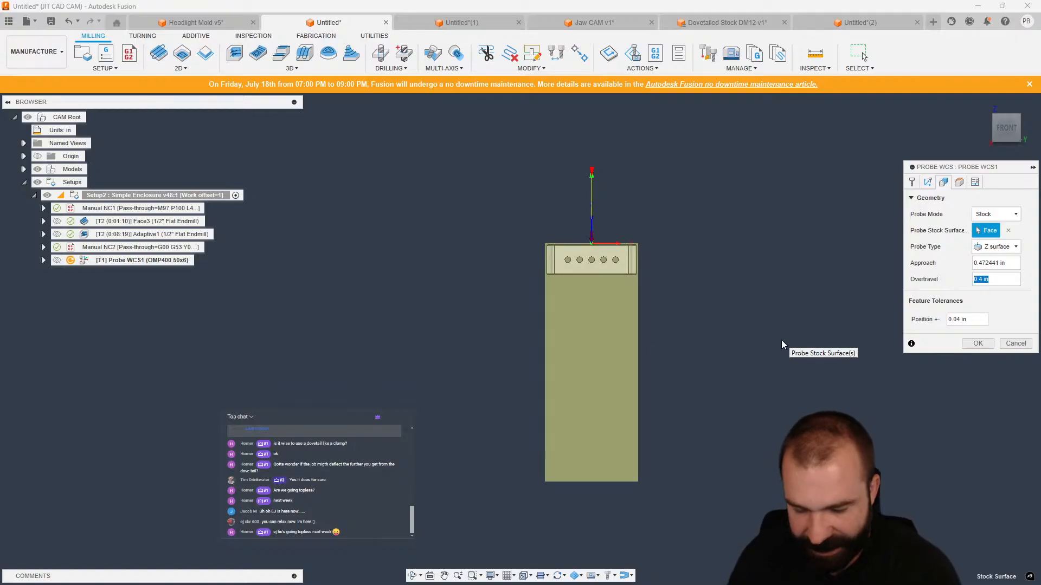
text(6)
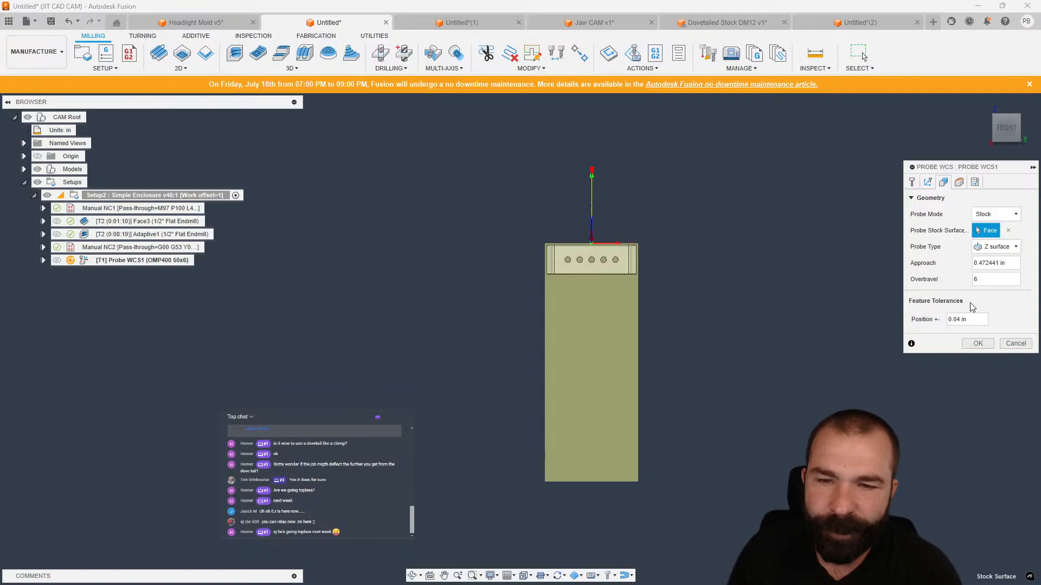
shift+middle_drag(802, 308, 749, 332)
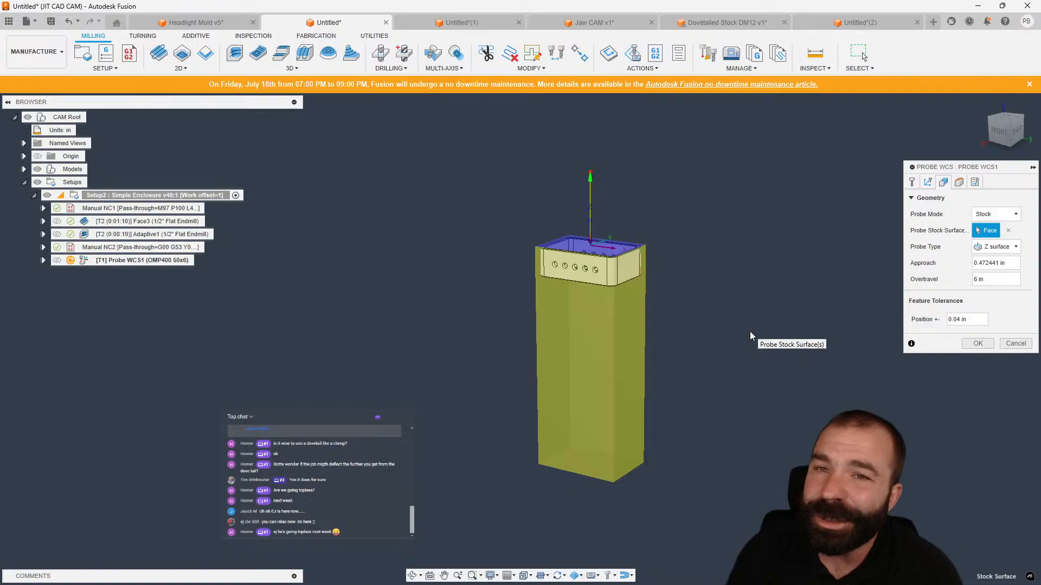
Open the Dovetailed Stock DM12 document in the Manufacture workspace and activate Setup3.
click(721, 22)
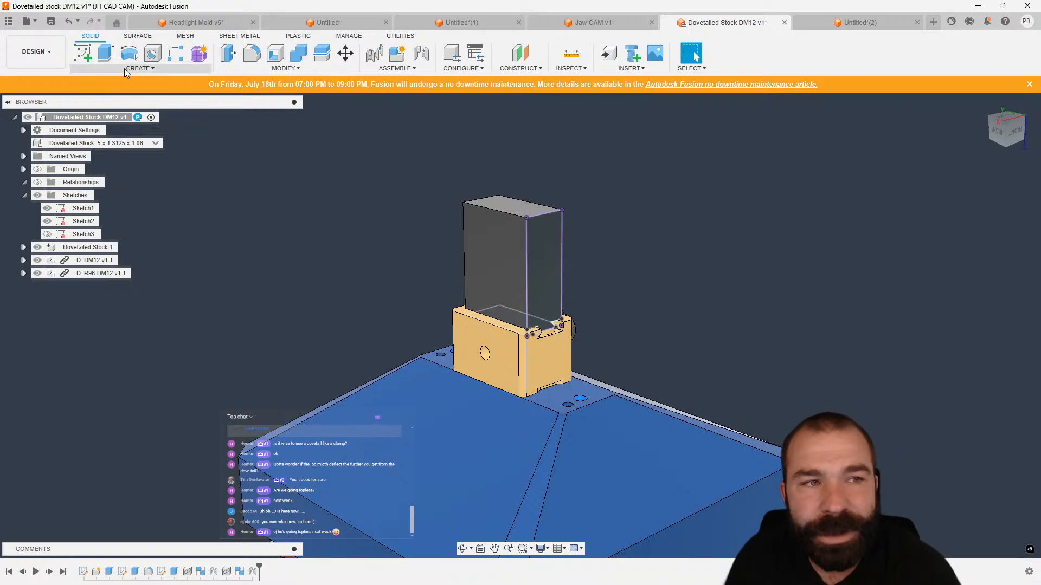
click(35, 51)
mouse_move(55, 193)
key(Escape)
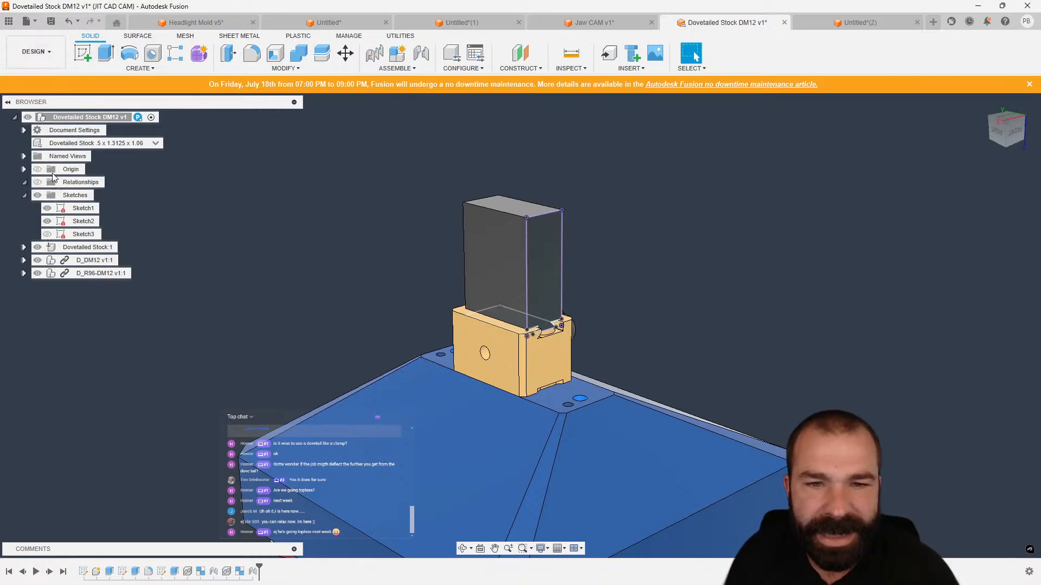
click(27, 61)
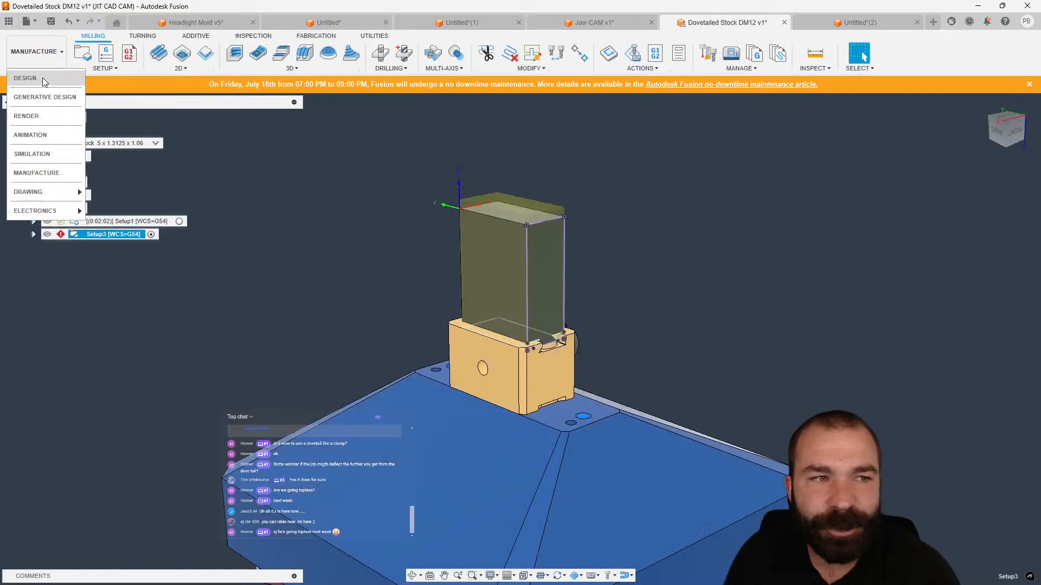
click(287, 198)
click(174, 221)
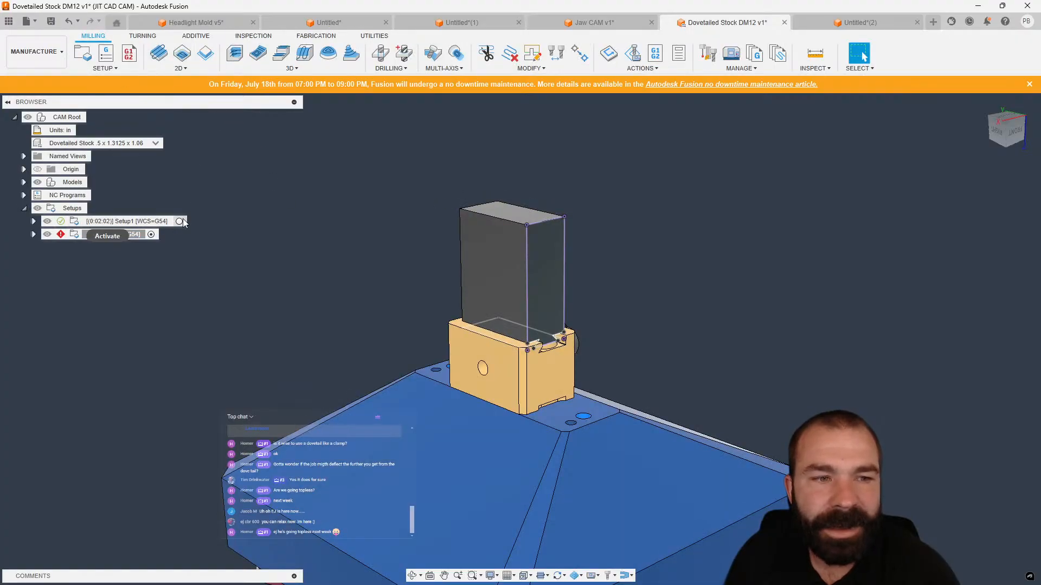
click(151, 234)
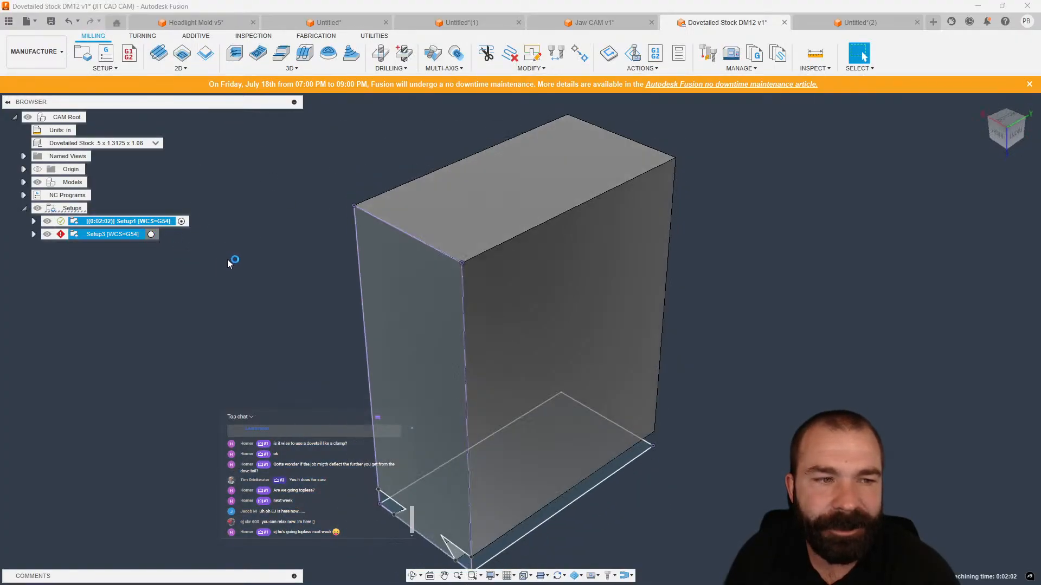
Try to create a Probe WCS in Setup3 probing the stock's top face as a Z surface.
click(93, 69)
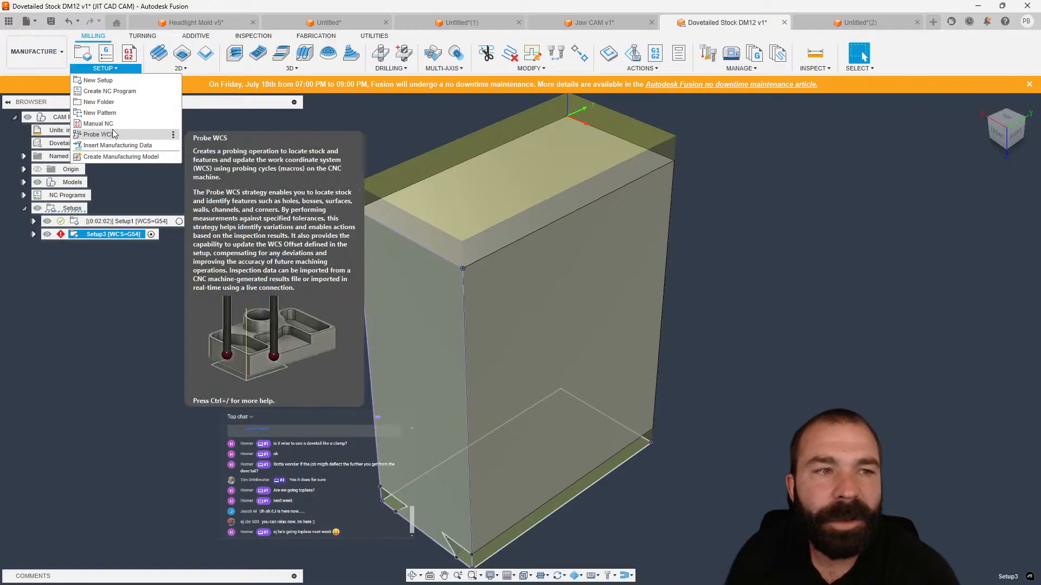
click(127, 137)
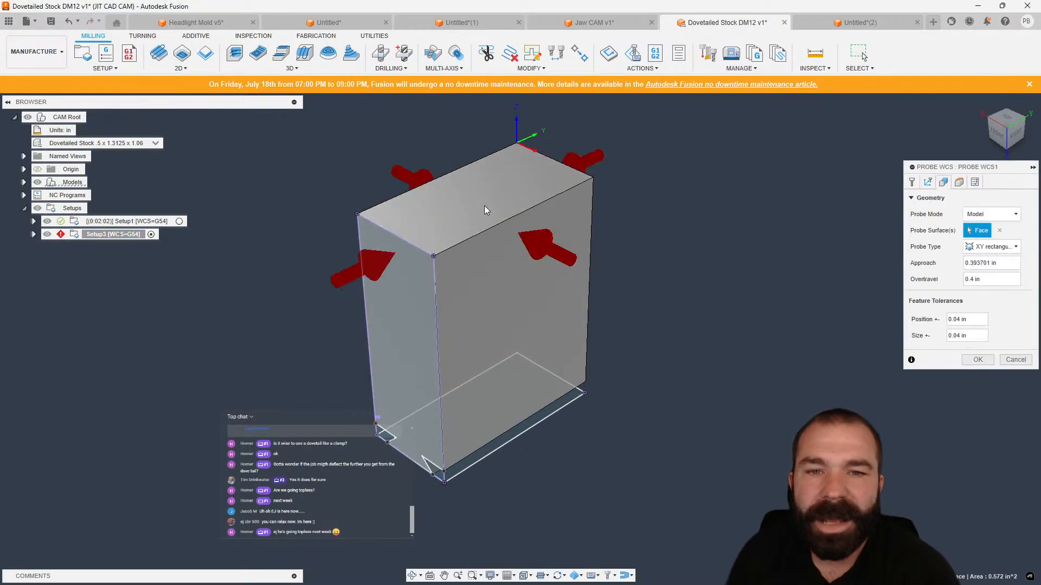
click(483, 206)
click(997, 253)
click(992, 271)
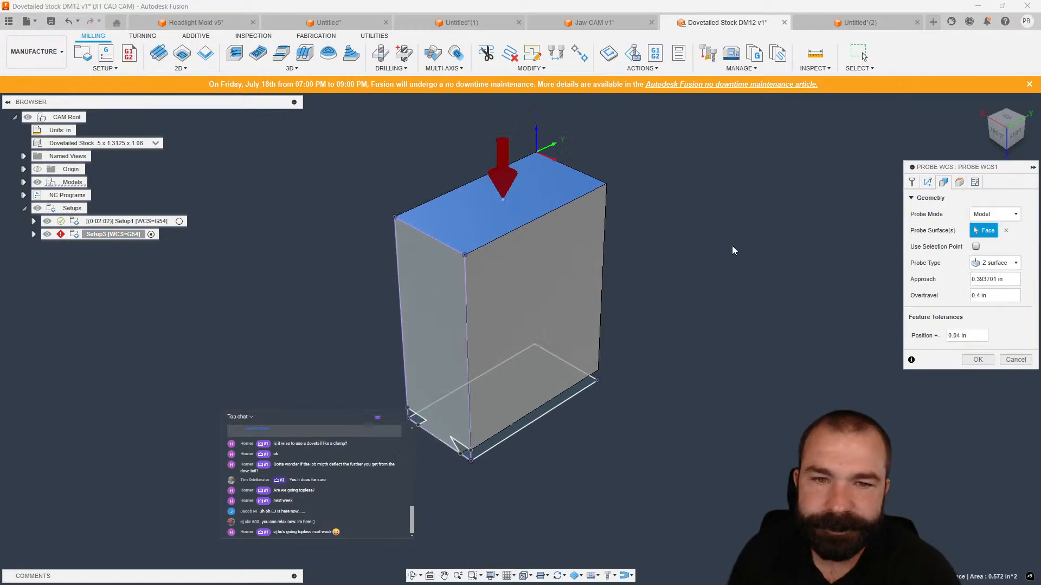
Reveal the vise components under the dovetailed stock model, then cancel the Probe WCS.
click(33, 234)
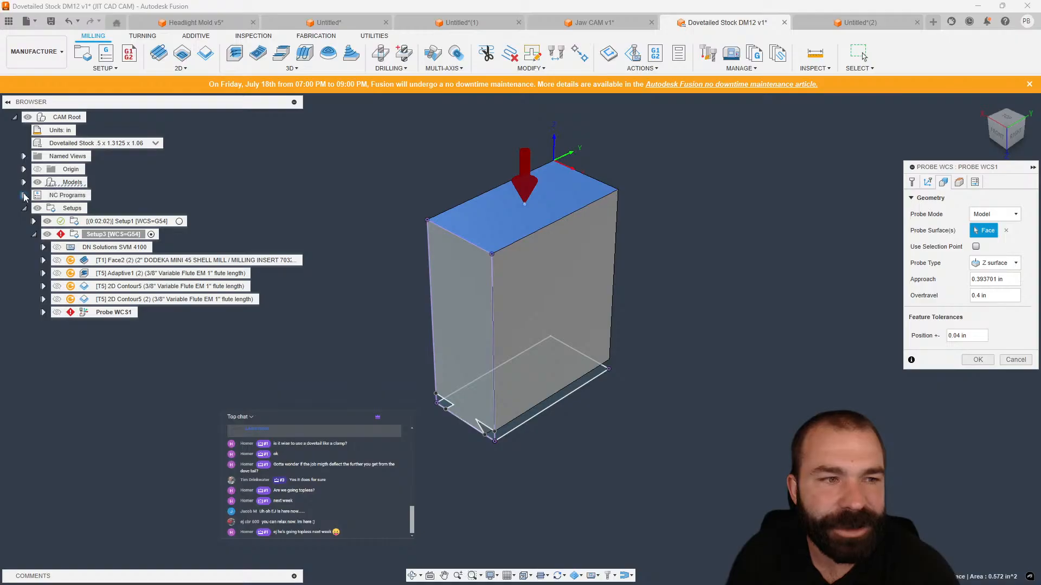
click(24, 182)
click(33, 195)
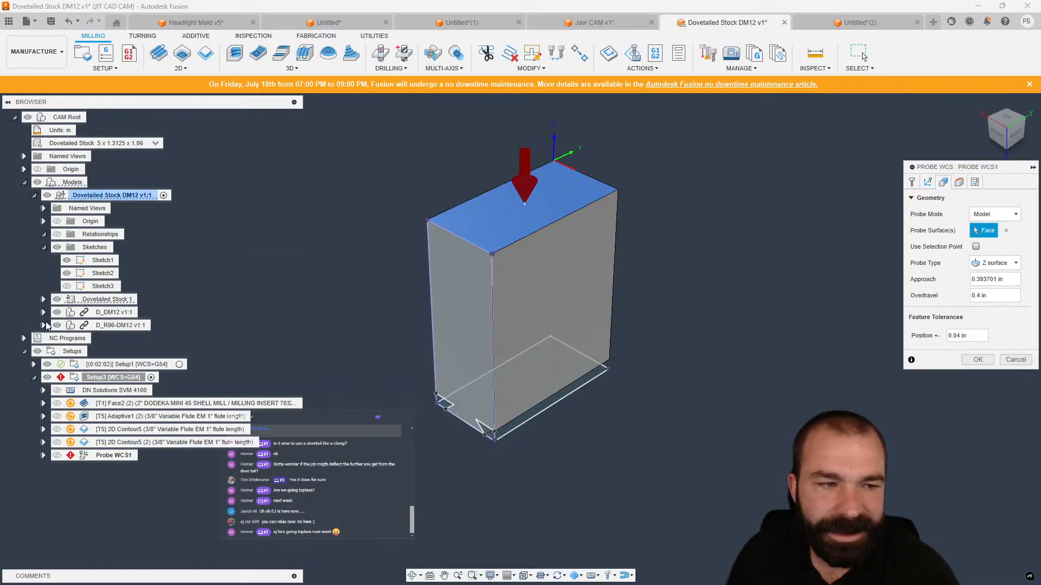
click(44, 312)
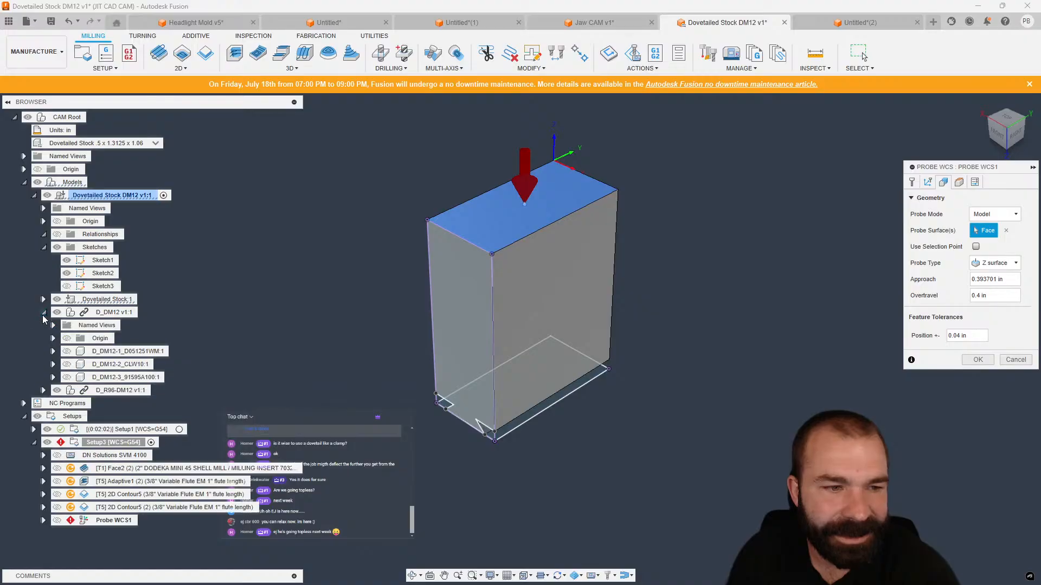
click(67, 352)
click(67, 364)
click(66, 377)
scroll(542, 258, down, 3)
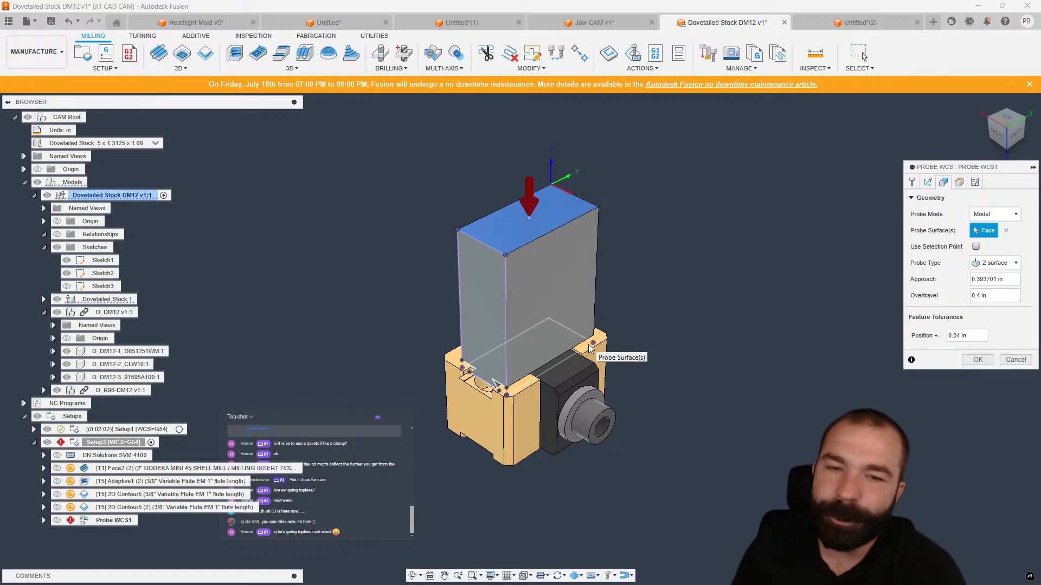
click(1010, 360)
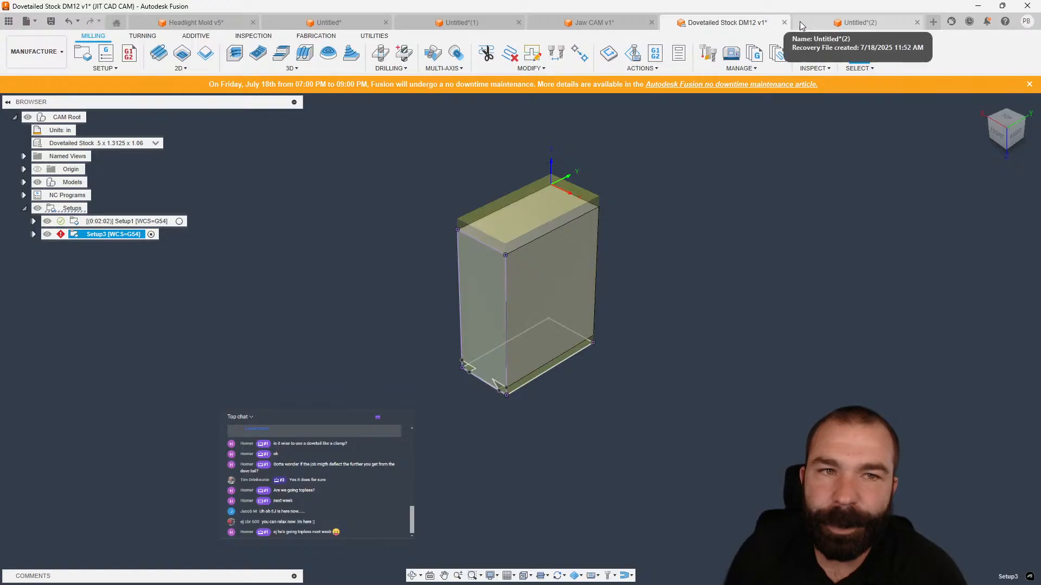
Switch to the Untitled enclosure document and start a Probe WCS in Setup2 using the #1 Ø6mm probe.
click(844, 22)
click(337, 23)
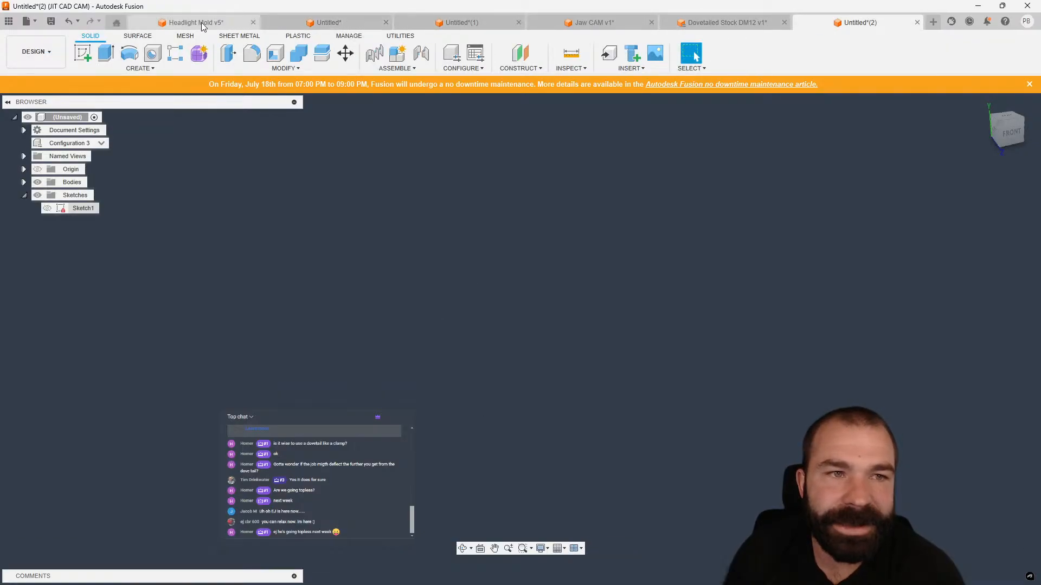
scroll(577, 278, up, 2)
shift+middle_drag(578, 278, 608, 294)
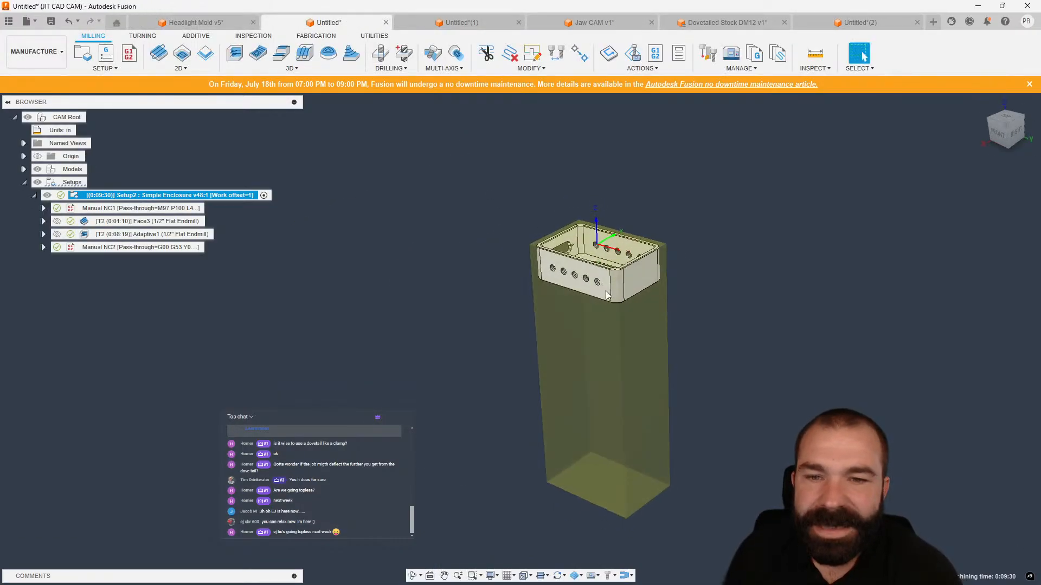
scroll(605, 276, up, 2)
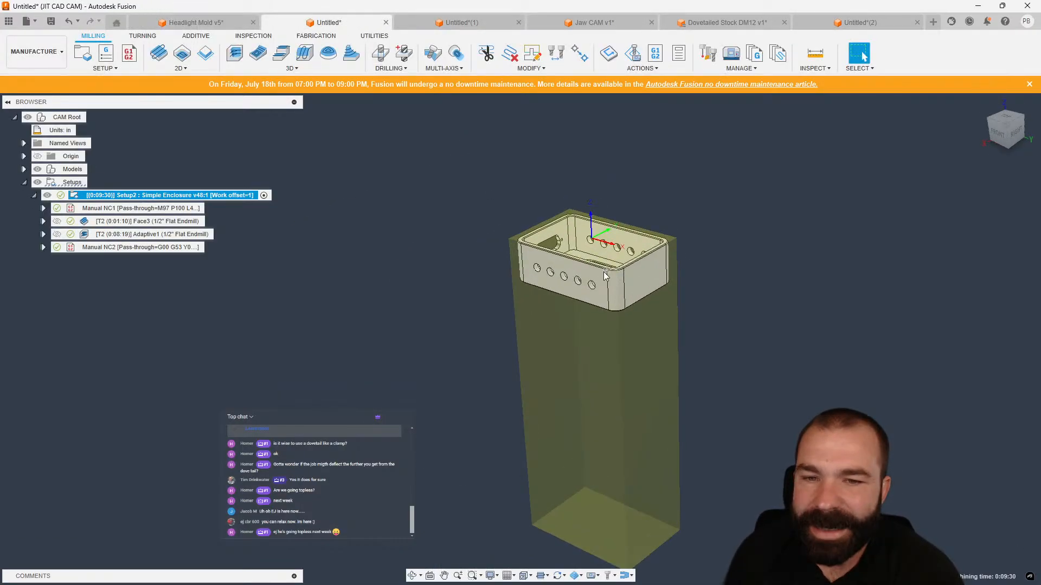
click(105, 67)
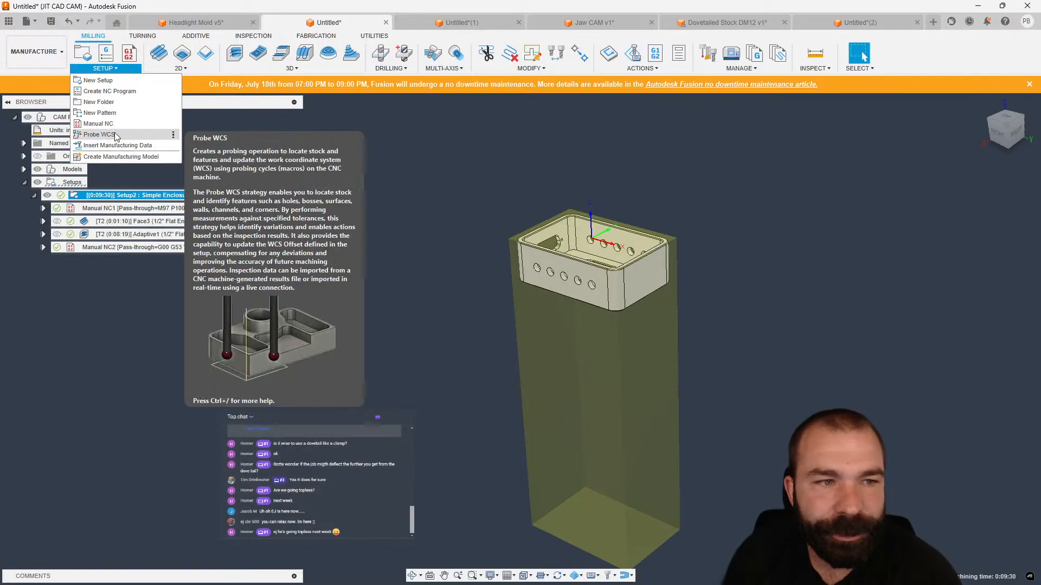
click(100, 134)
click(957, 232)
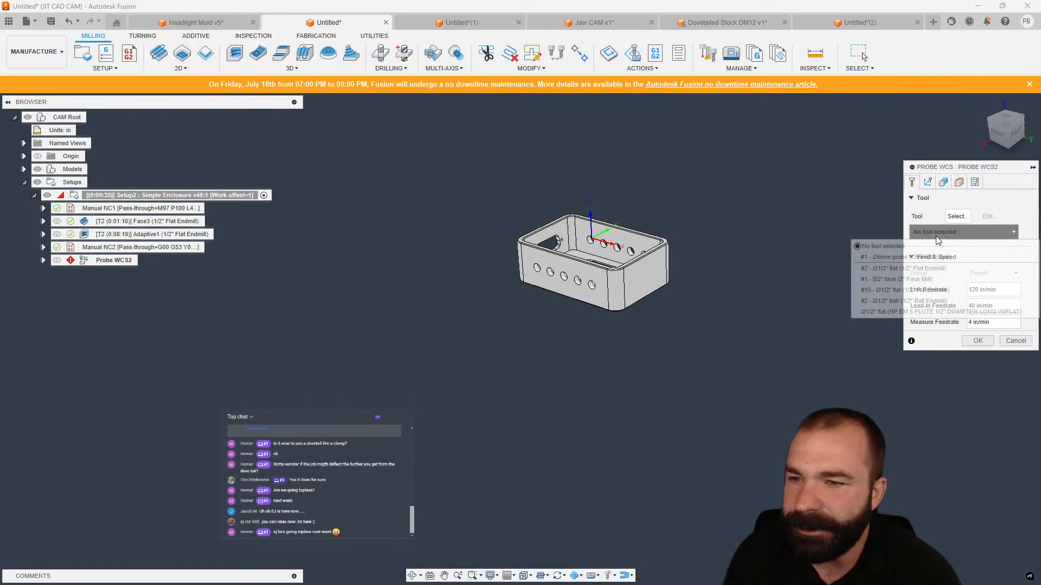
click(913, 261)
Set probe mode to Stock, pick the stock's top face as a Z surface, and set overtravel to 6 in.
click(944, 182)
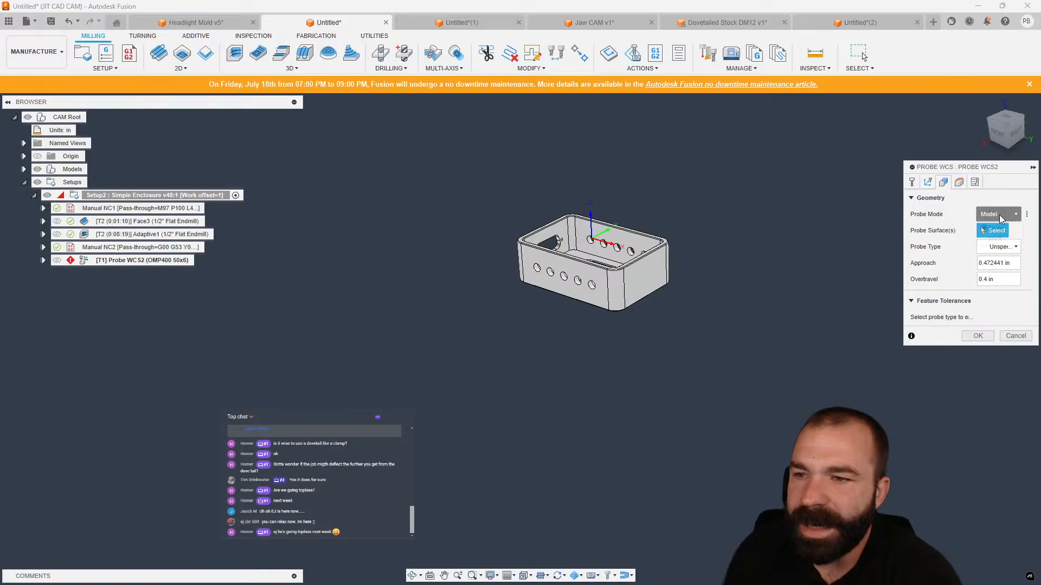
click(1000, 214)
click(994, 242)
click(644, 236)
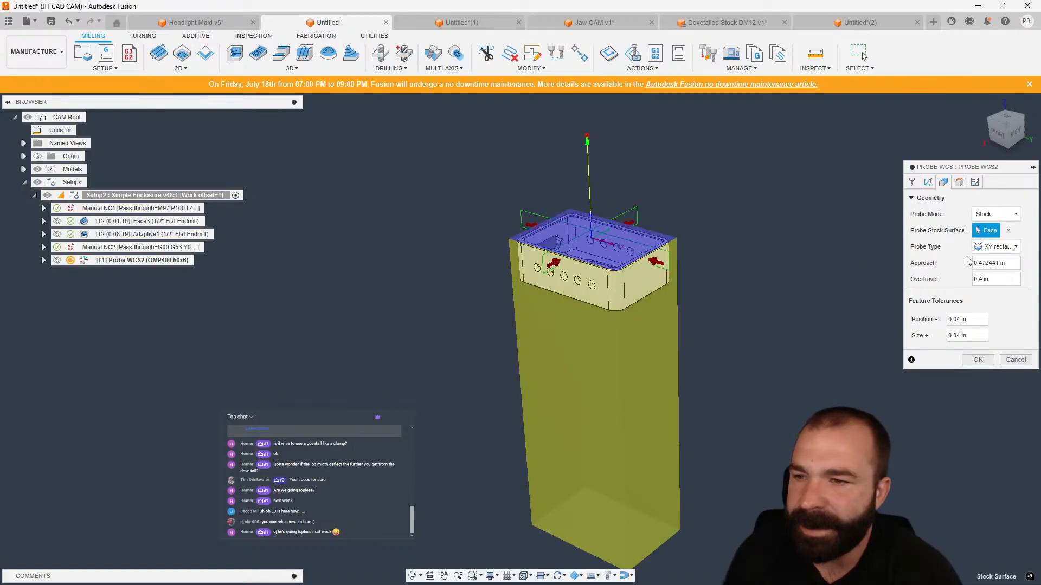
click(997, 247)
click(992, 271)
click(981, 279)
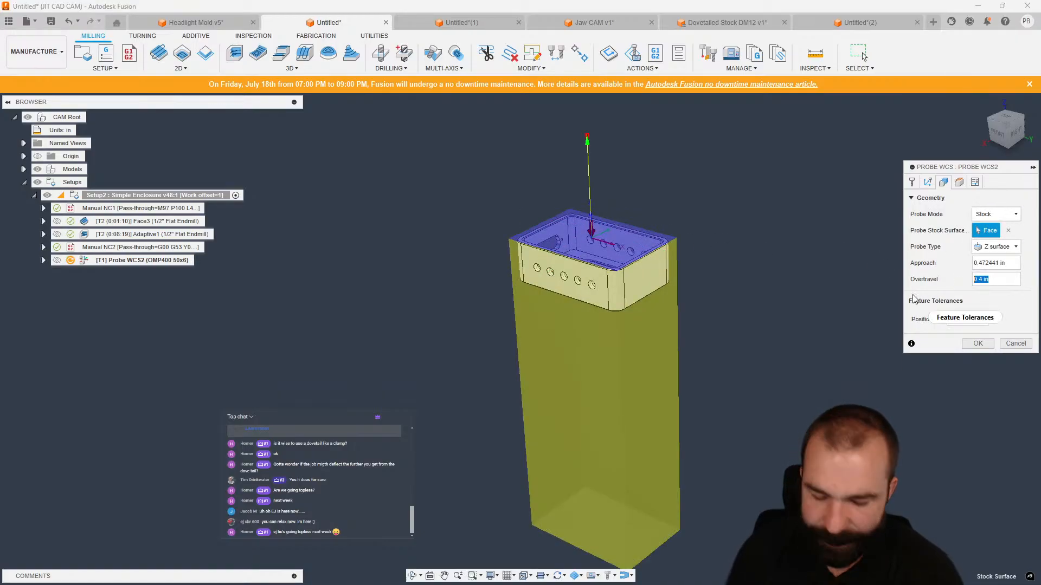
text(6)
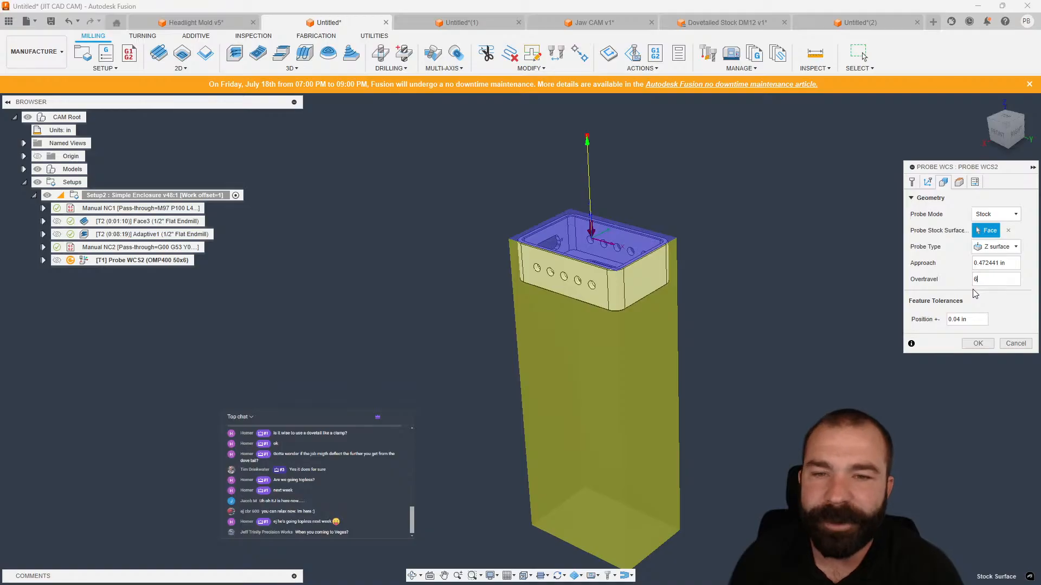
Enable Override Driving WCS with a WCS offset of 2 and confirm the probe operation.
click(996, 132)
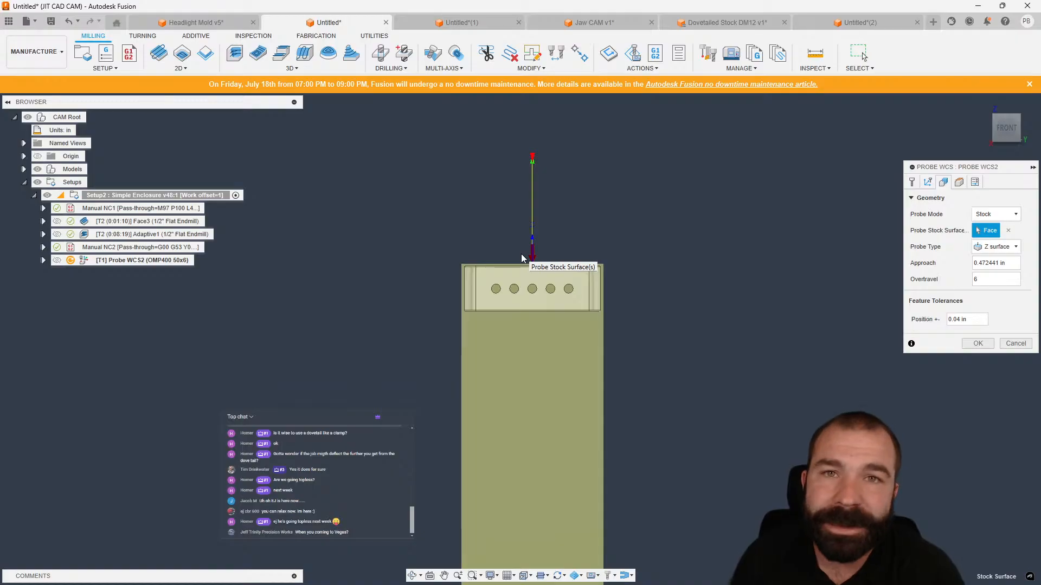
click(974, 182)
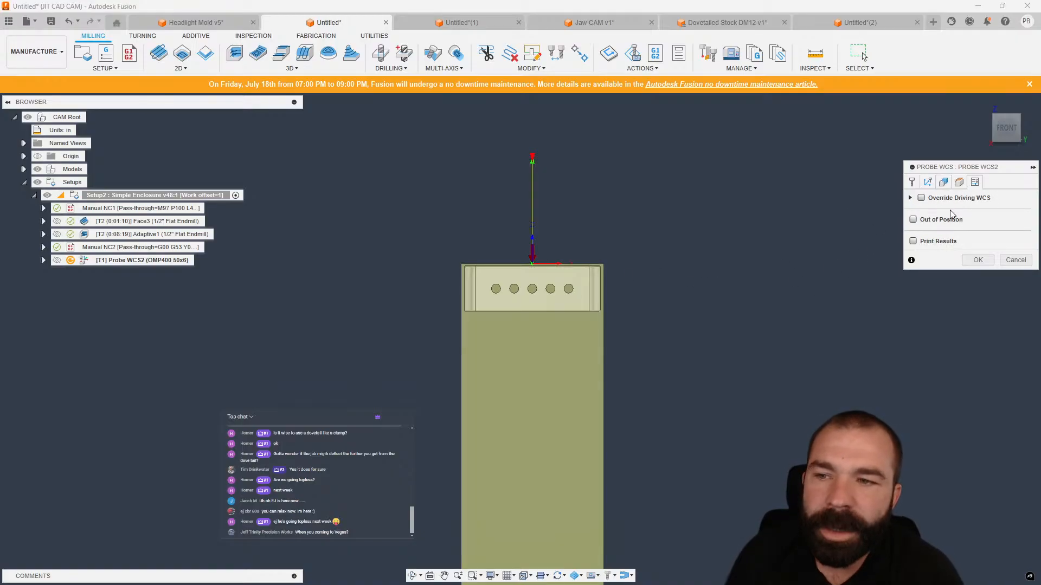
click(921, 199)
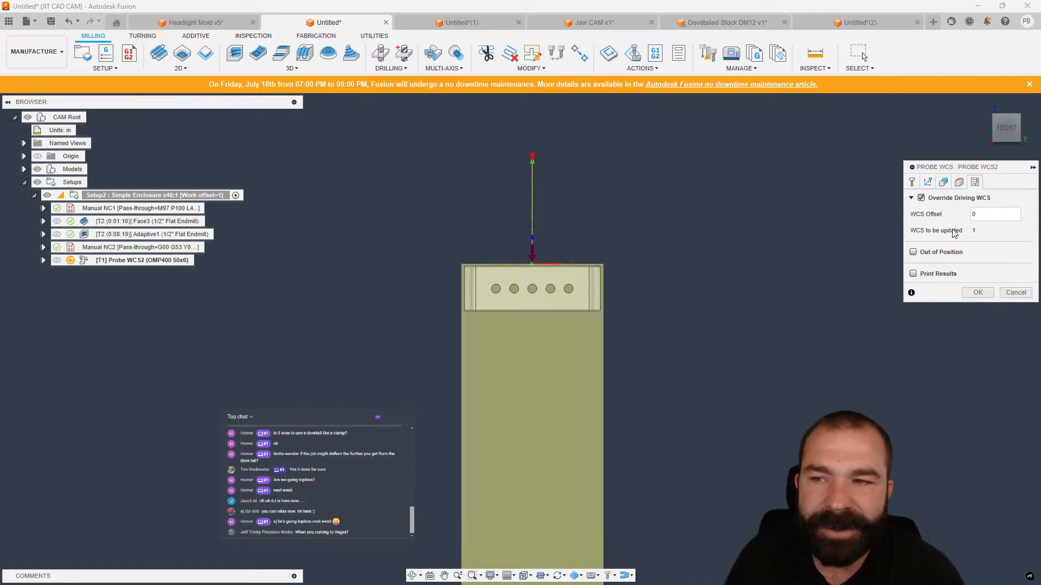
click(974, 214)
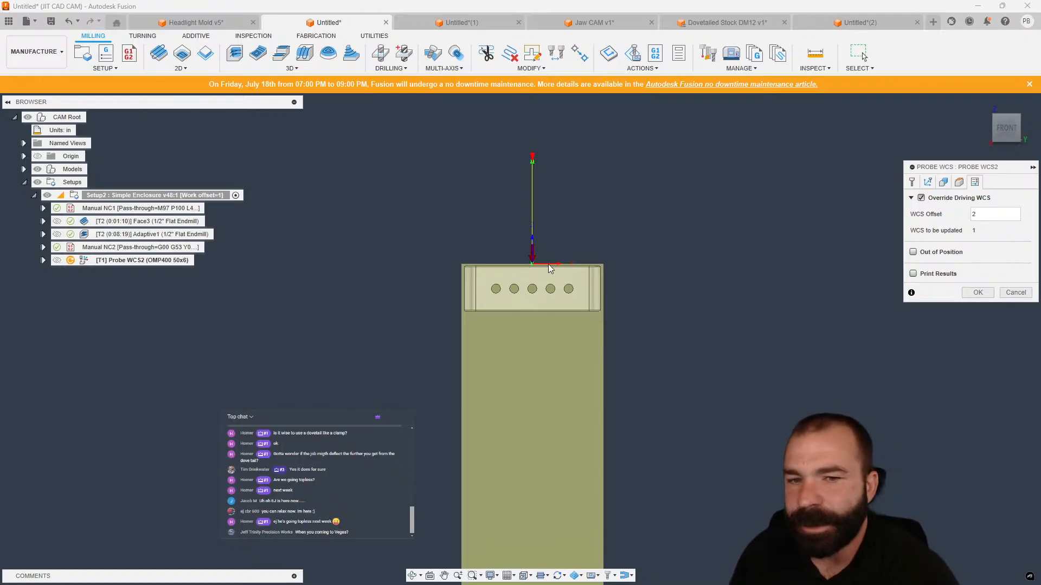
click(976, 215)
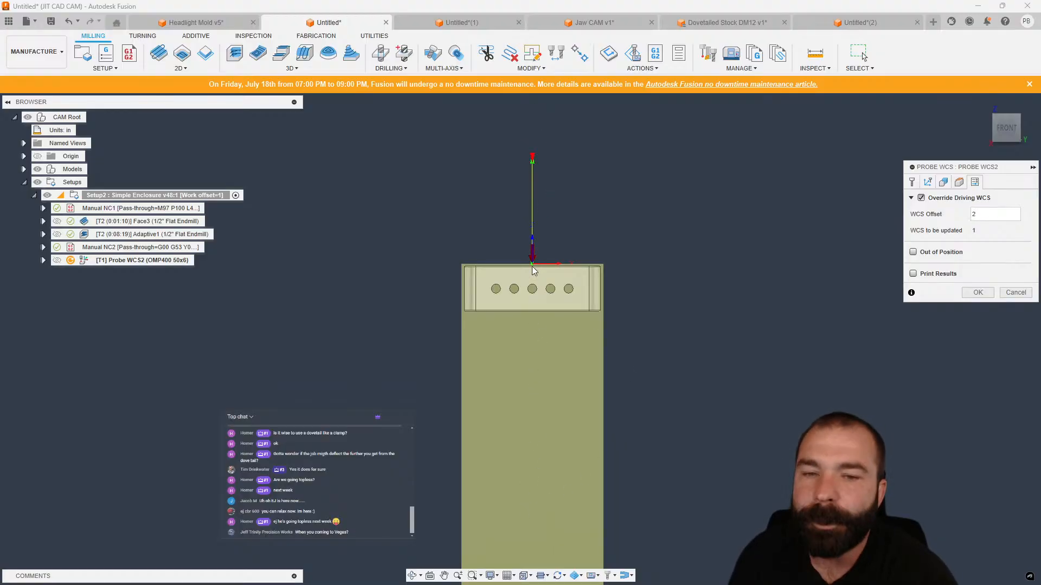
click(973, 292)
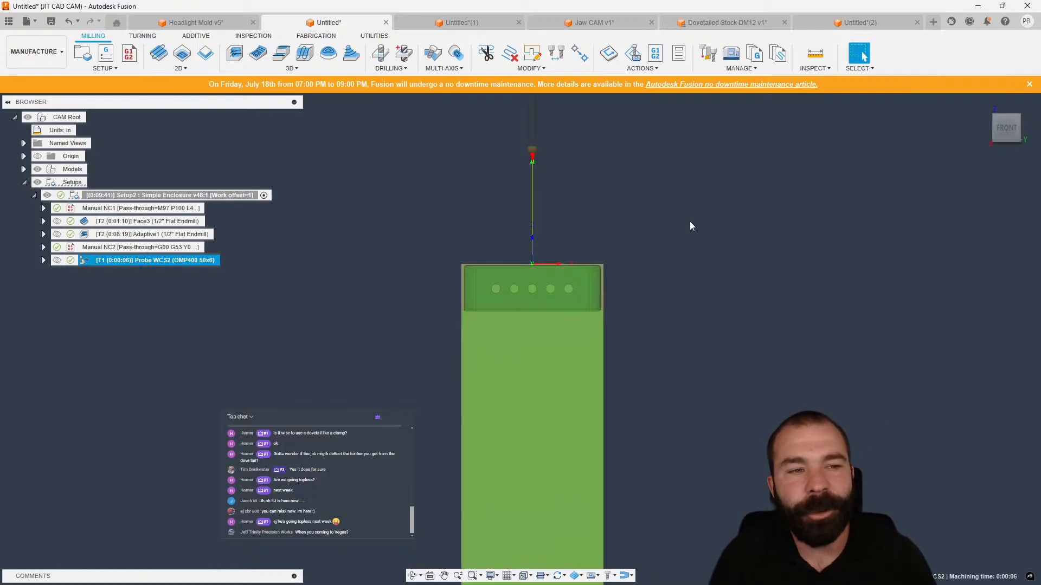
Move the probe operation right after Manual NC1, then post-process Setup2 with the HAAS Next Generation Control post.
drag(87, 262, 94, 215)
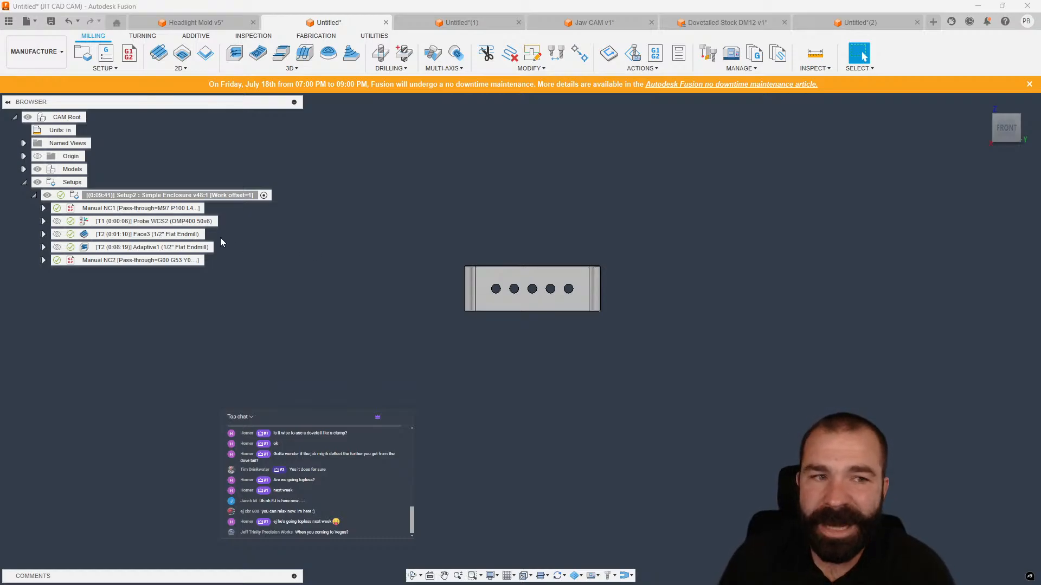
right_click(143, 196)
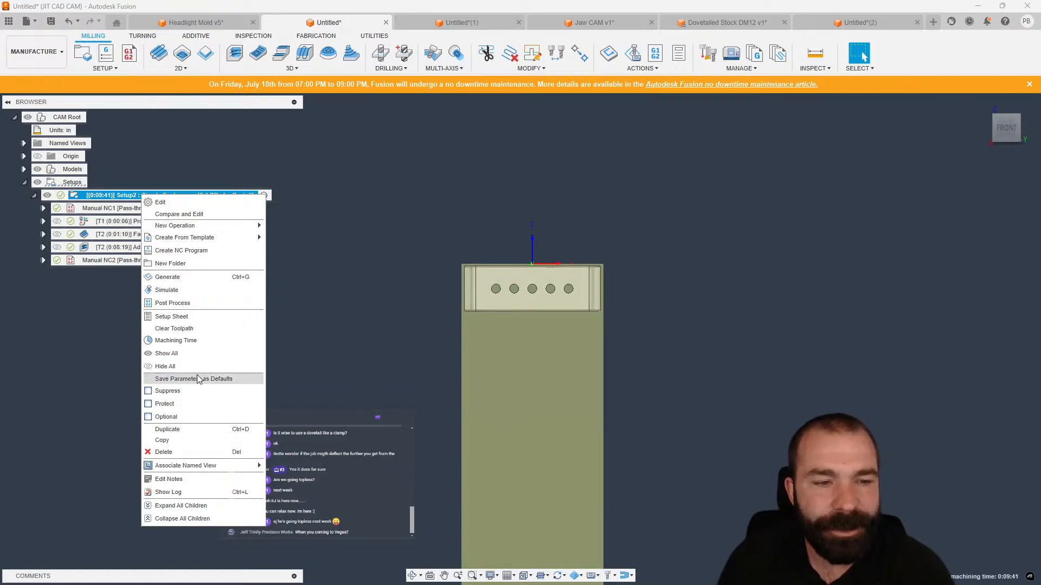
click(180, 302)
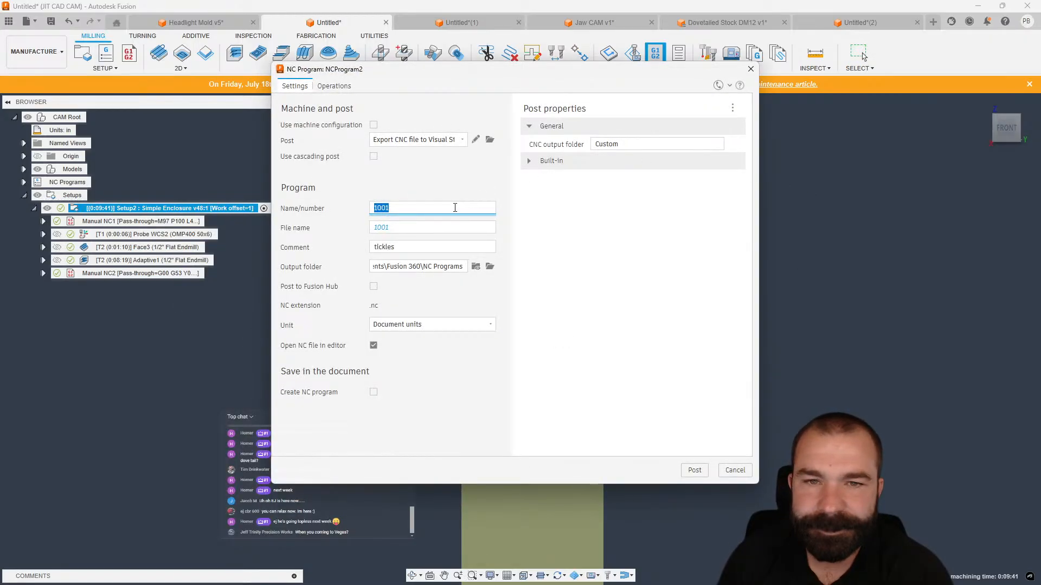
click(423, 140)
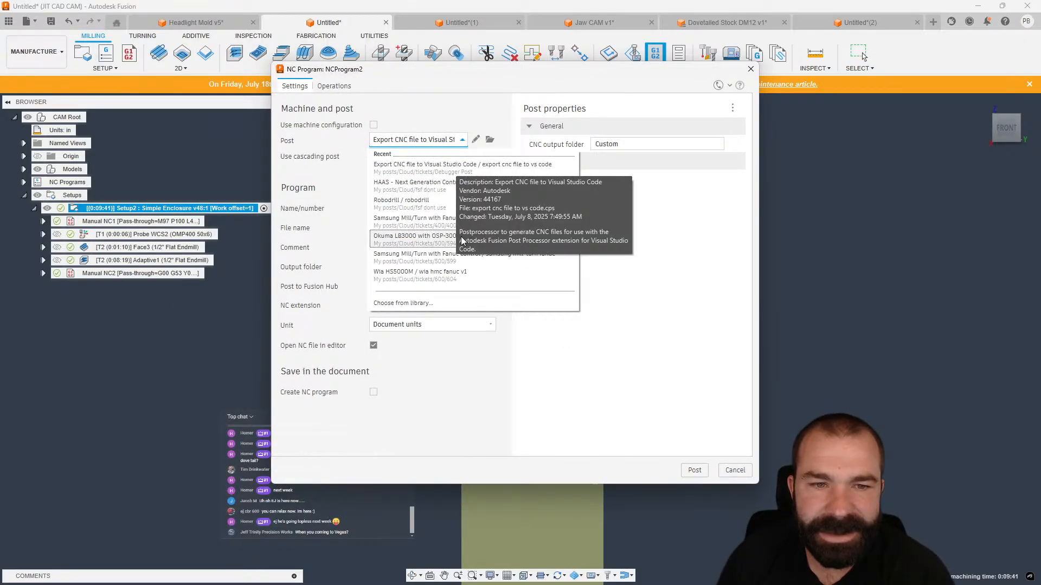
click(421, 303)
scroll(318, 360, up, 5)
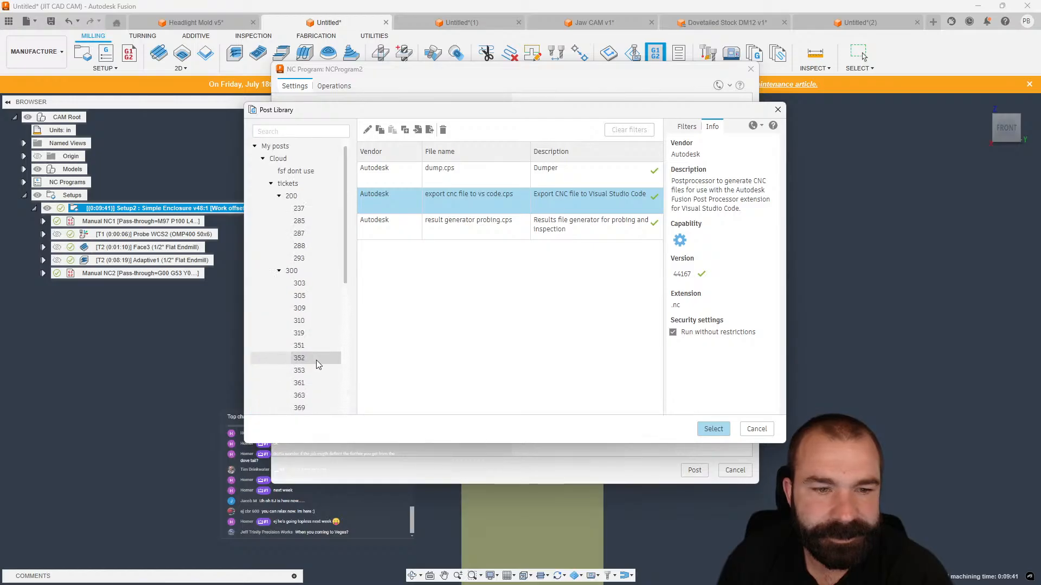
click(306, 194)
click(295, 184)
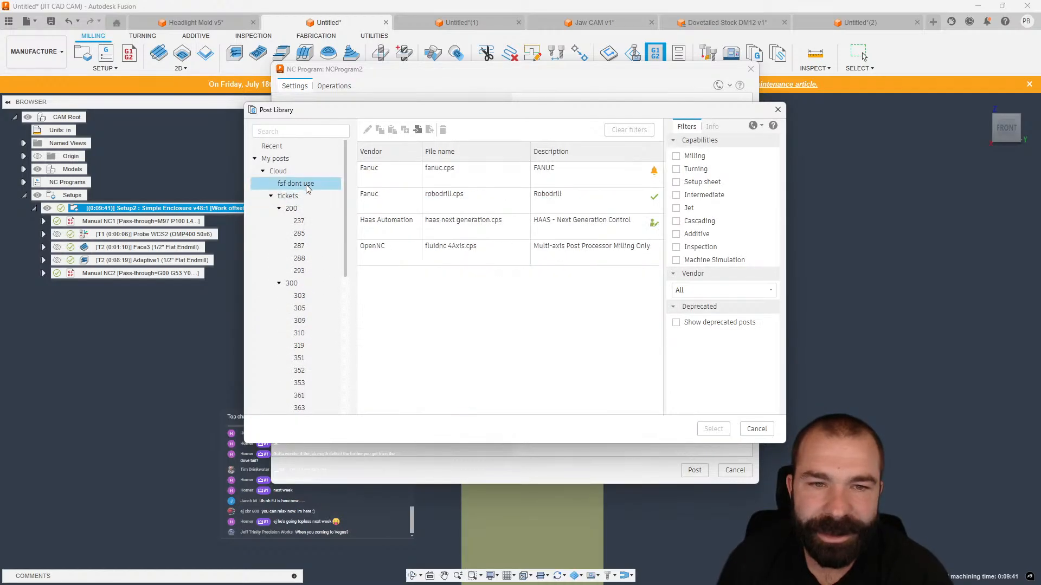
click(461, 223)
click(714, 429)
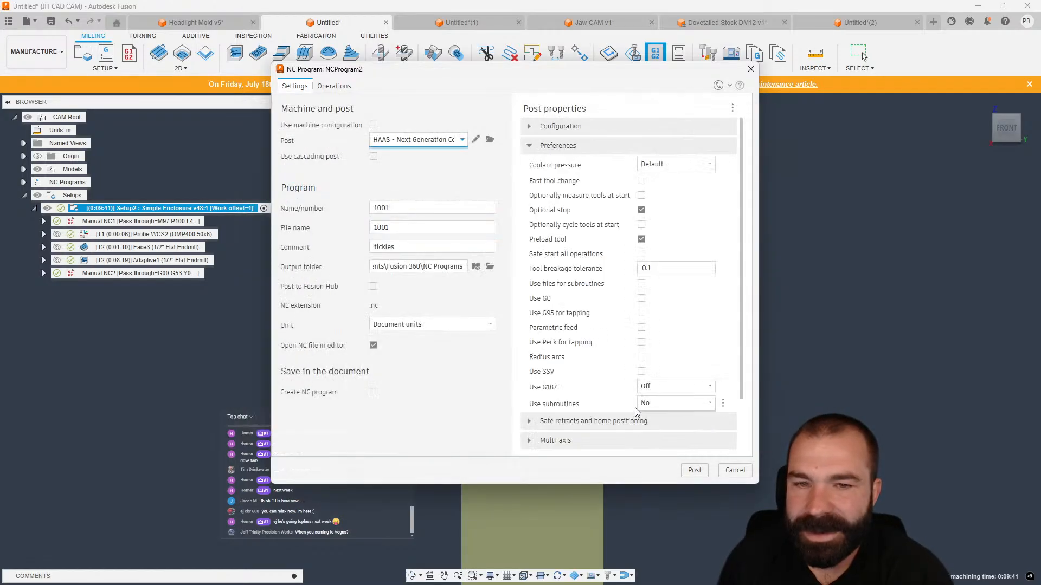
click(694, 471)
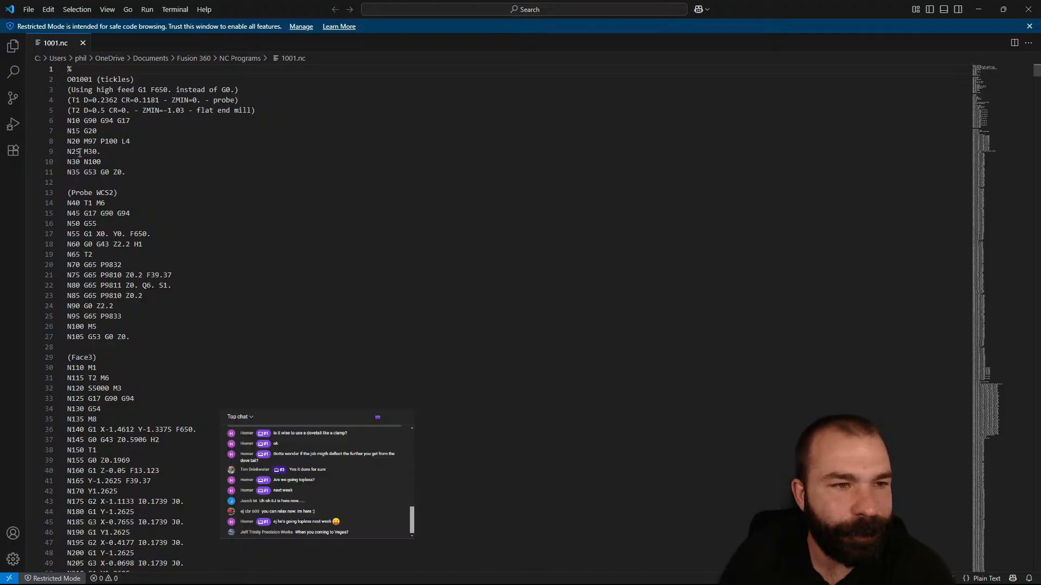
Examine the posted program's M97 P100 loop call and N100 line, then close the editor.
drag(71, 141, 121, 141)
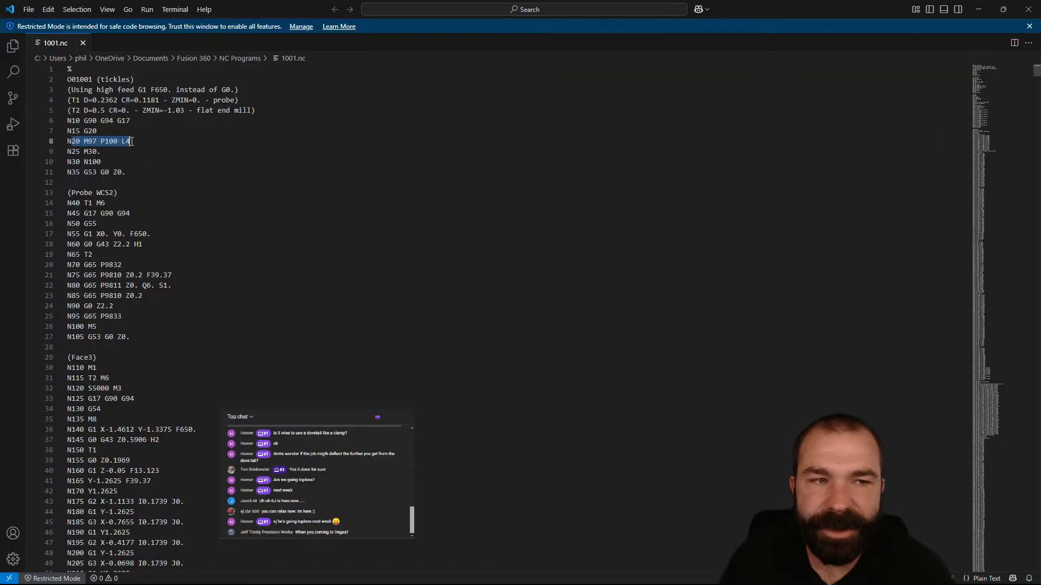
double_click(109, 141)
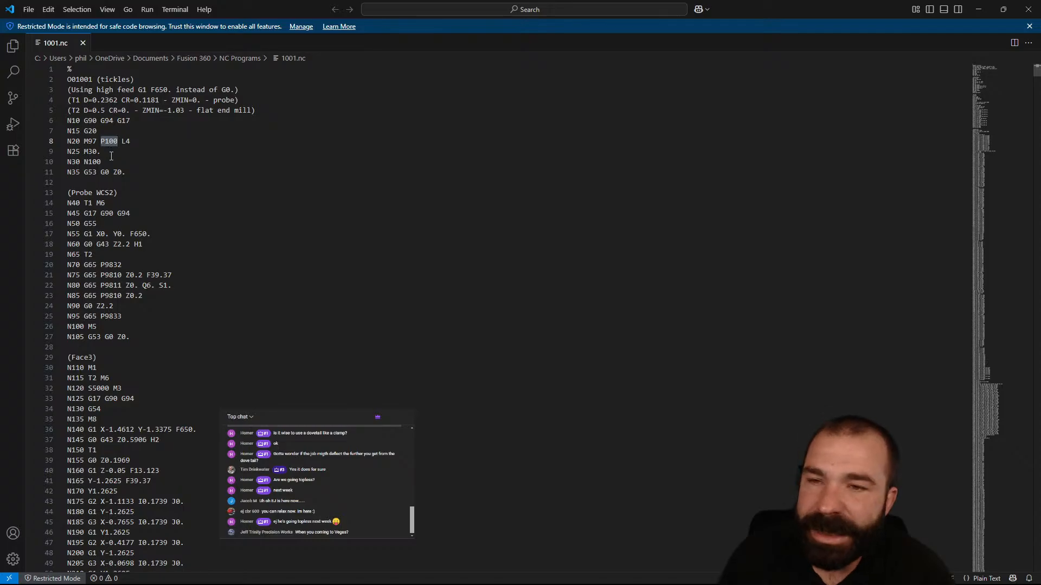
double_click(93, 163)
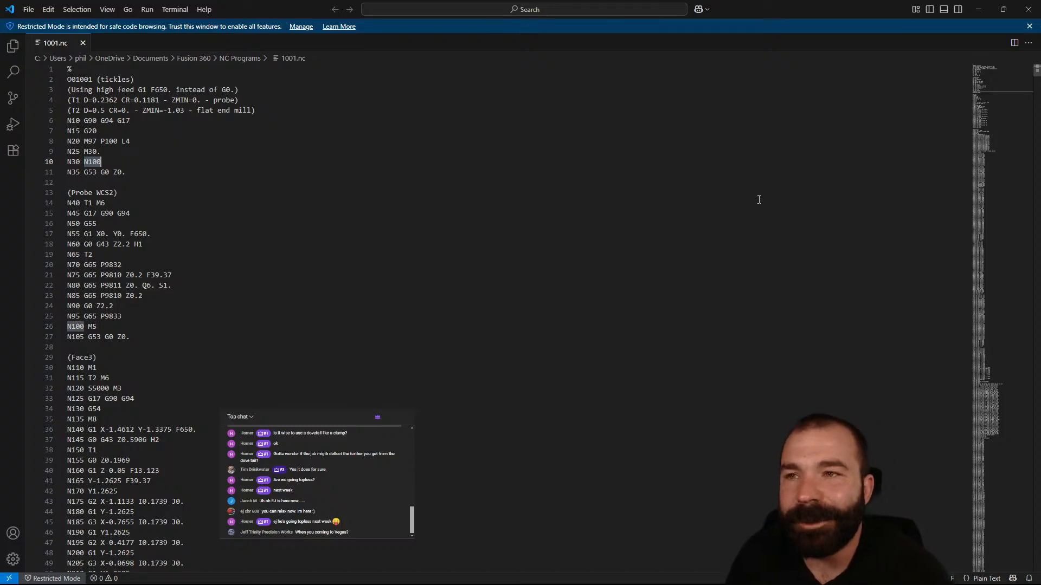
click(1029, 9)
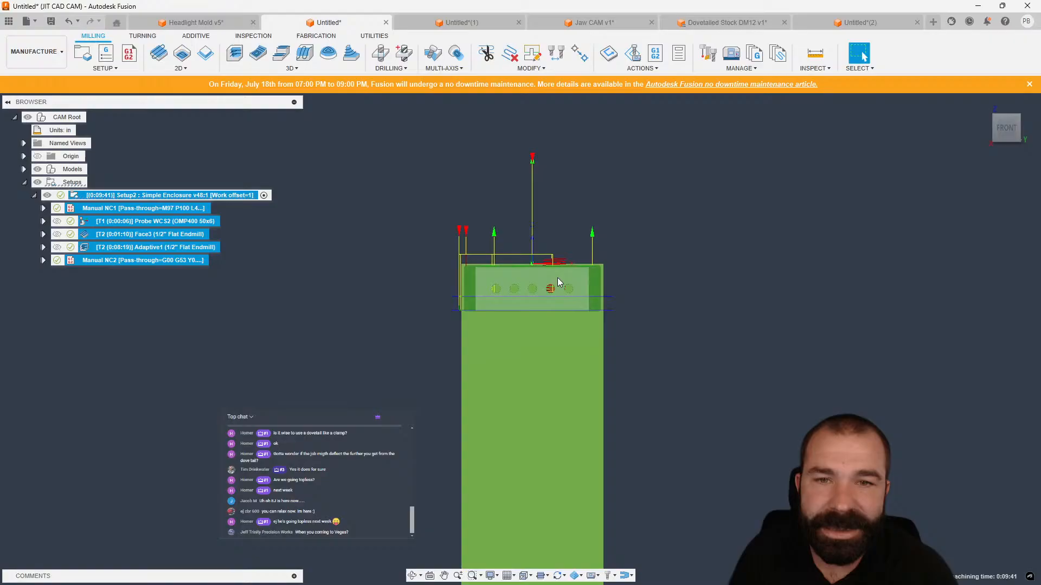
Open post-processing for Setup2 and set Use sequence numbers to Only on tool change under Formats.
right_click(159, 253)
click(199, 326)
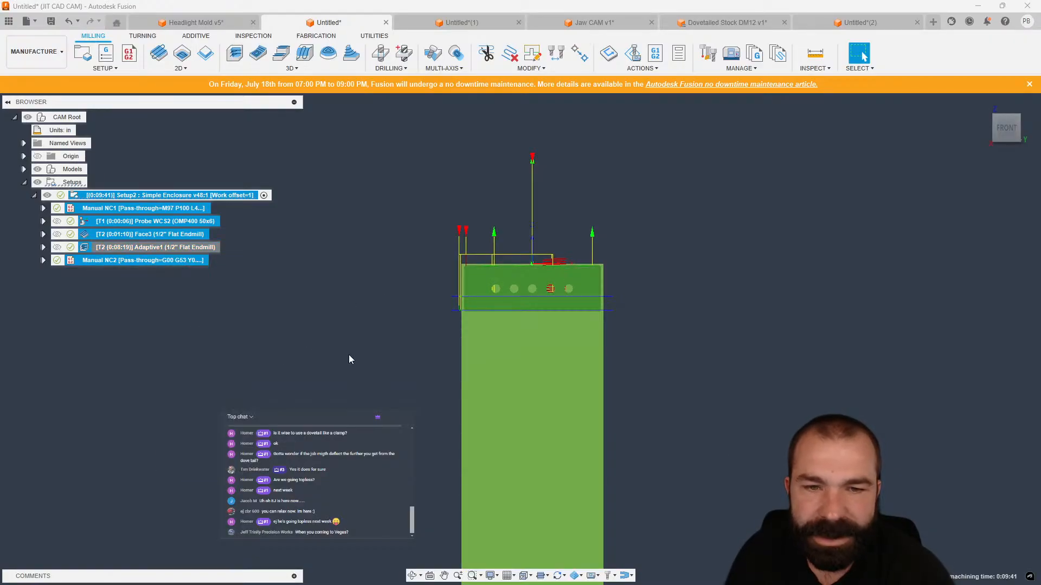
scroll(531, 201, down, 2)
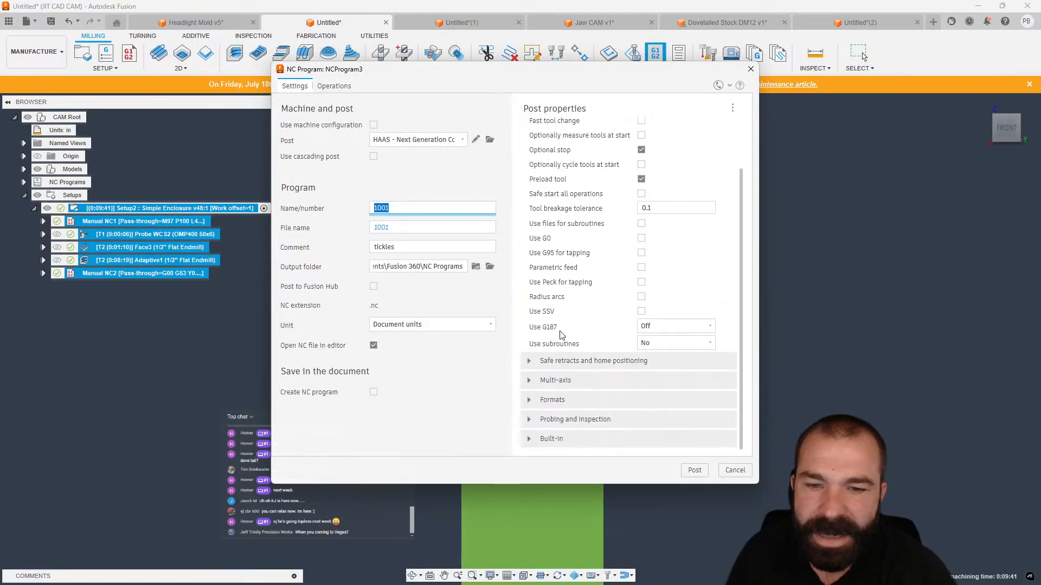
click(530, 400)
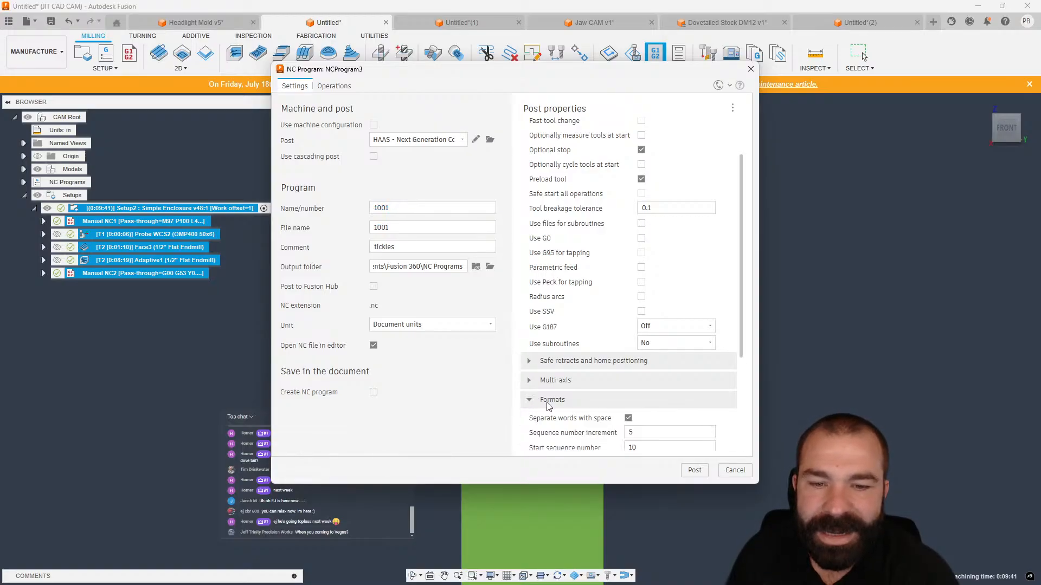
scroll(548, 388, down, 4)
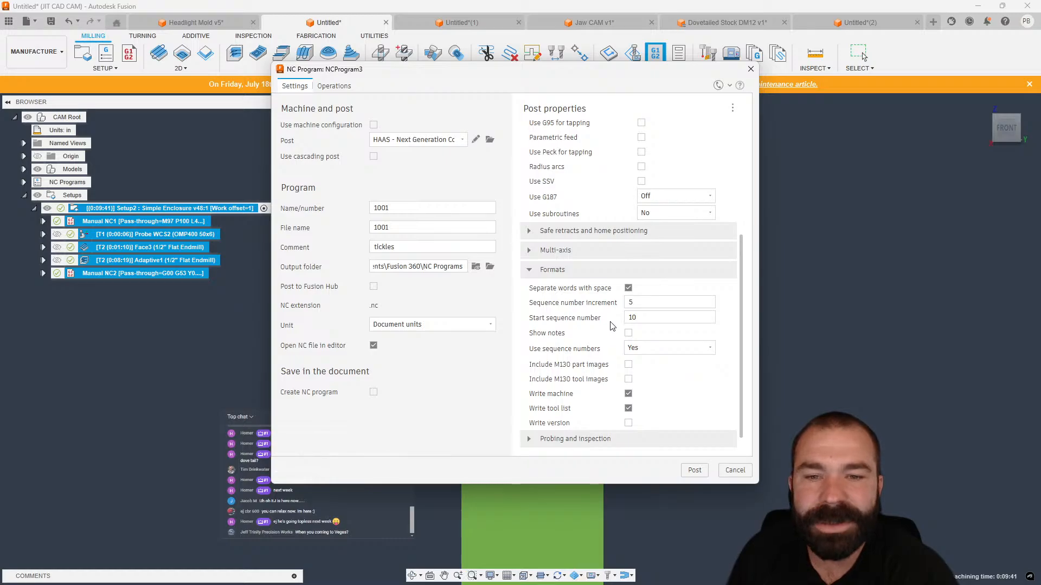
scroll(604, 340, down, 1)
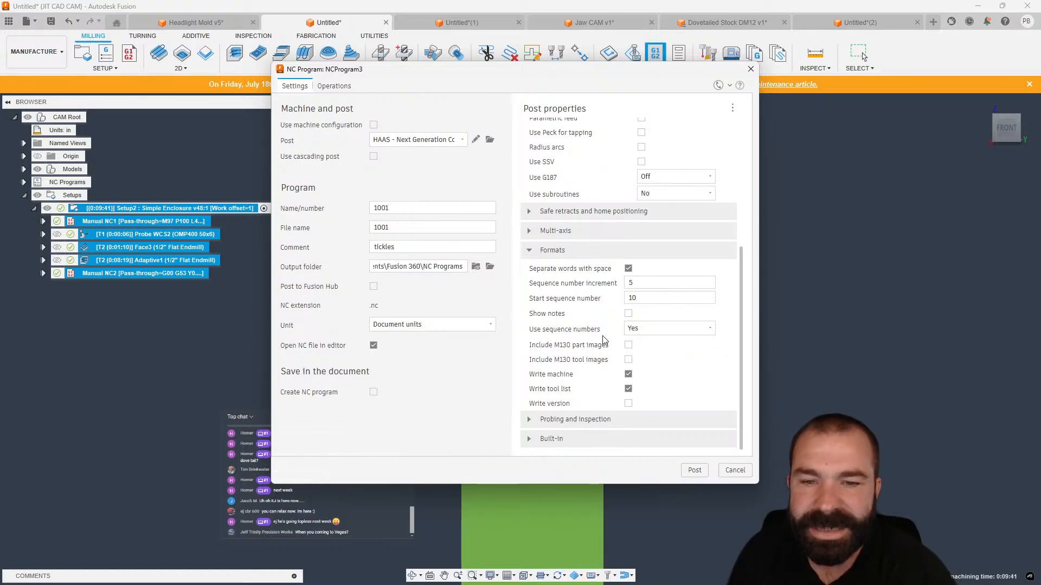
click(646, 329)
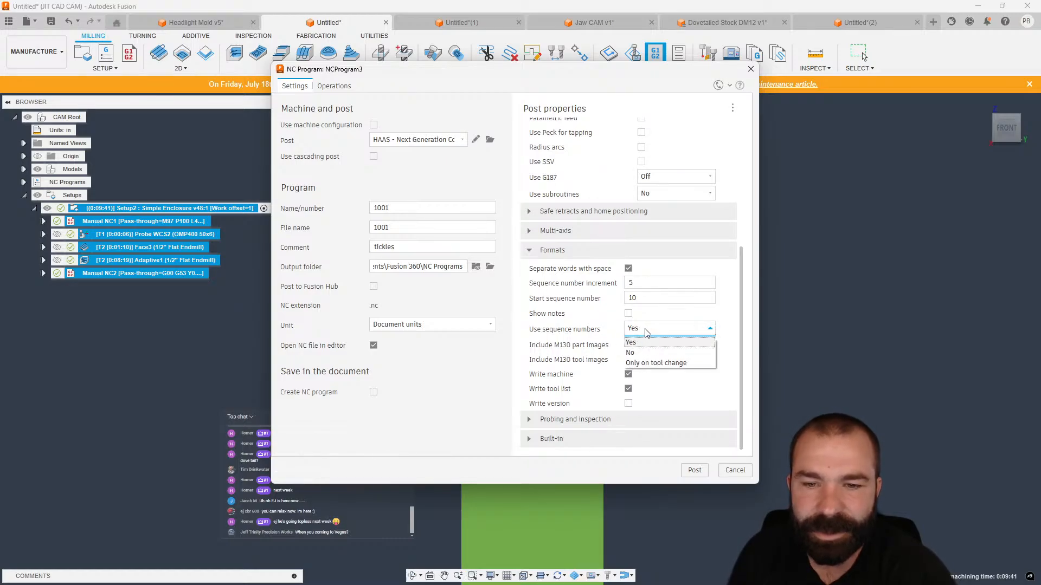
click(645, 363)
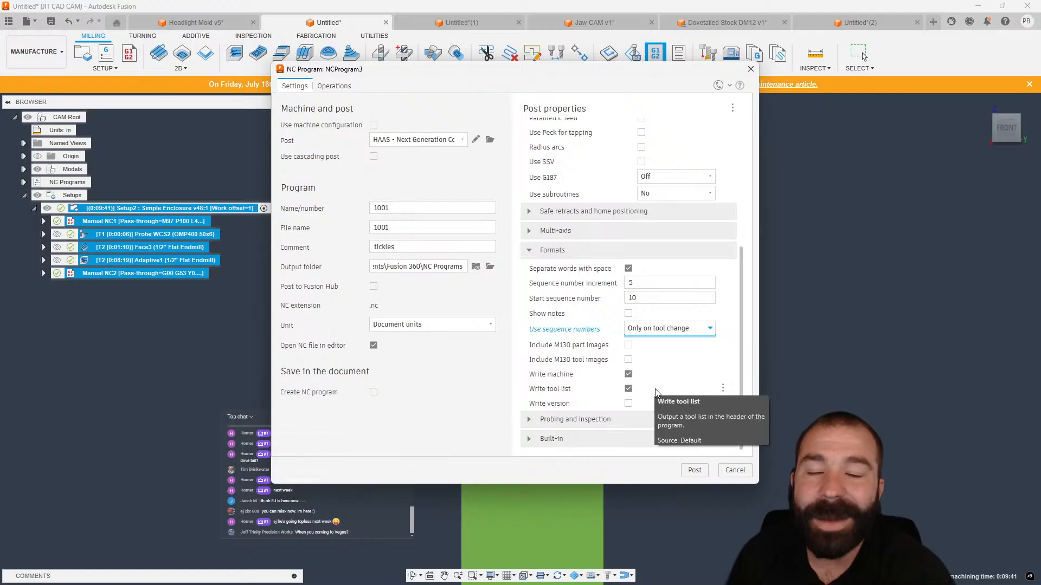
Set the sequence number increment to 200 and post the program, overwriting 1001.nc.
drag(639, 283, 601, 281)
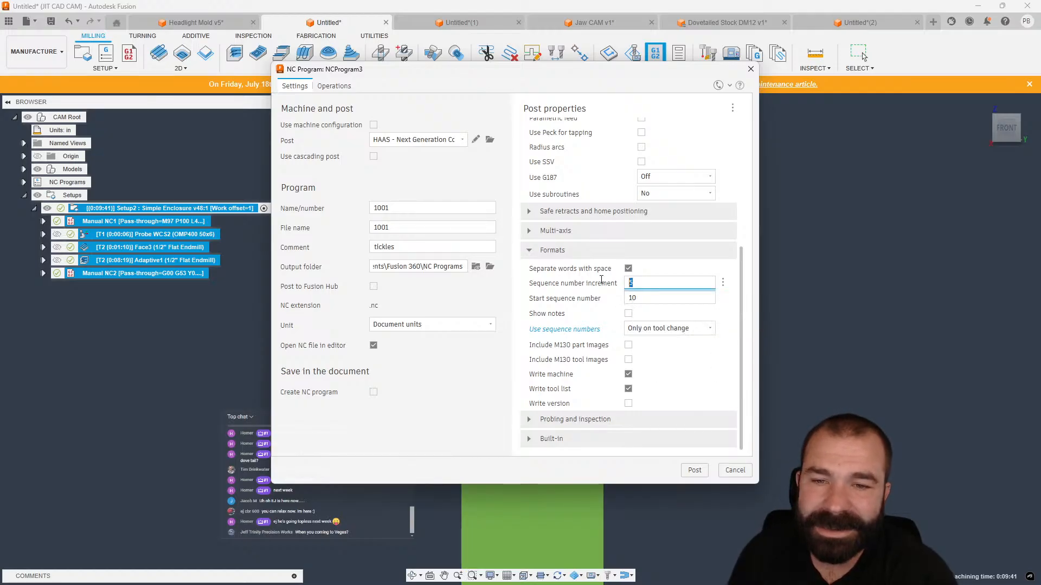
text(200)
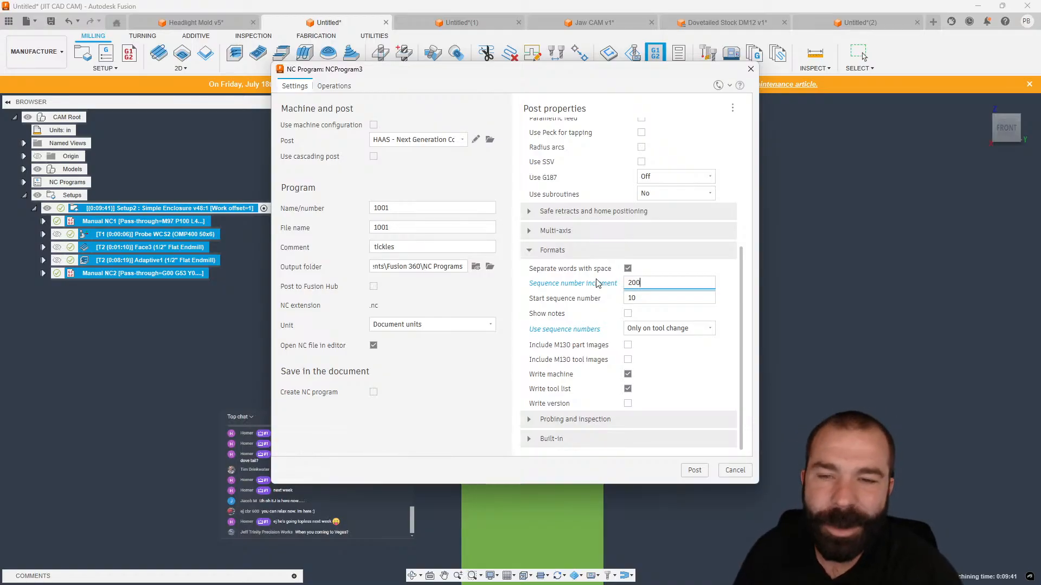
click(694, 471)
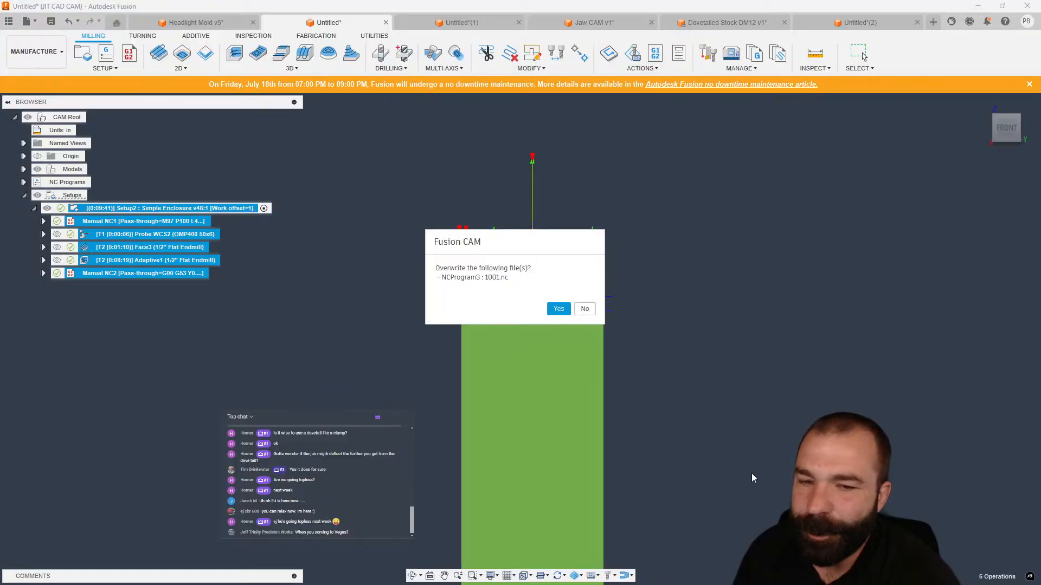
click(559, 309)
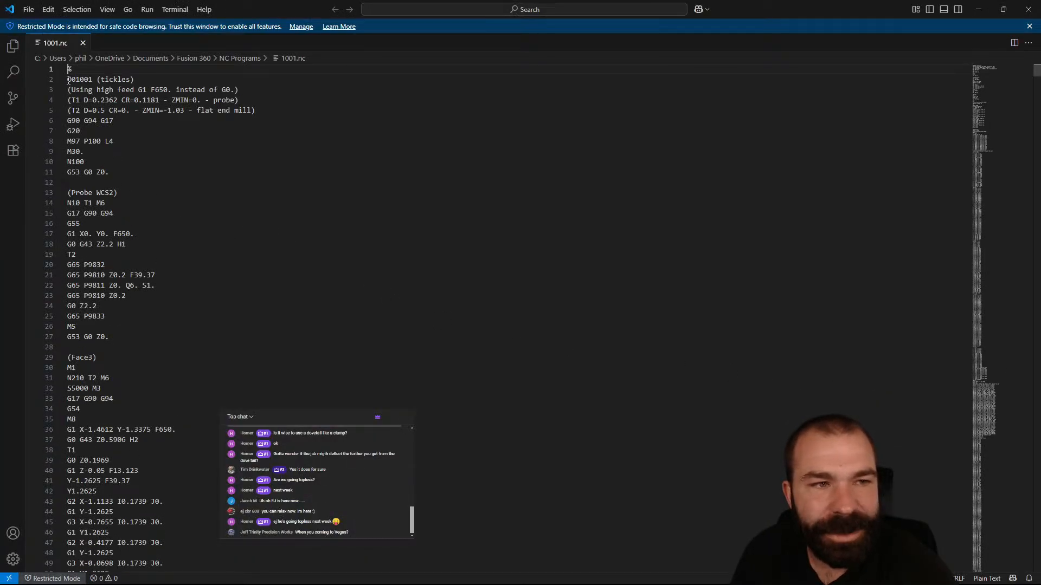
Examine the M97 P100 L4 call and N100 line, search the posted program for M99, then close the editor.
double_click(76, 161)
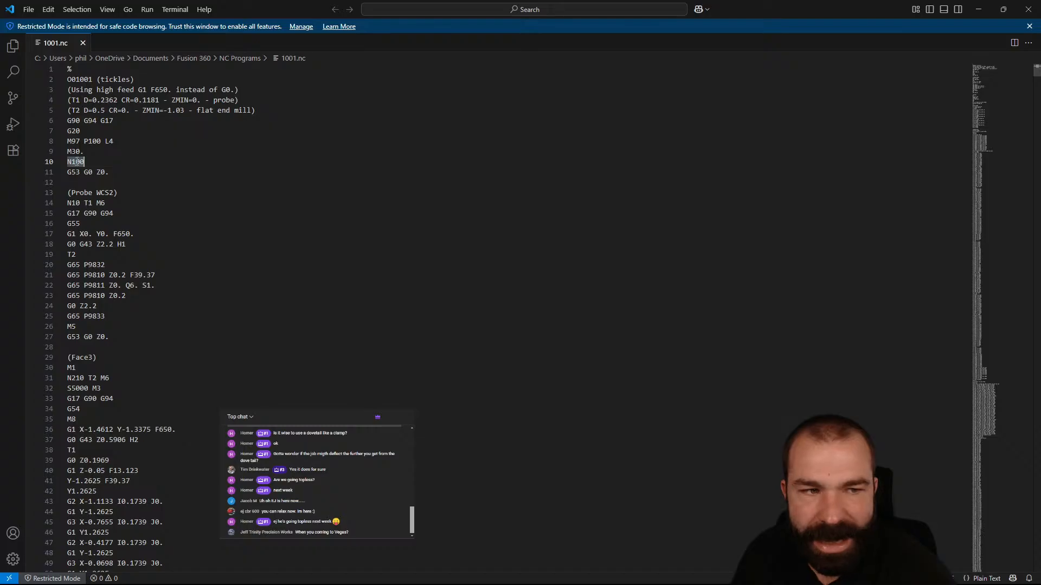
double_click(74, 141)
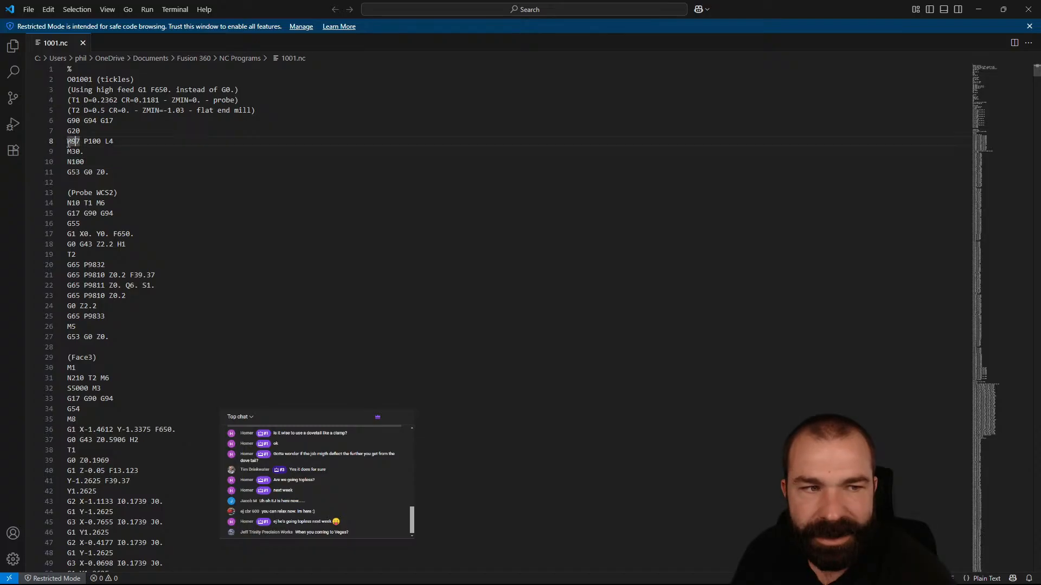
double_click(98, 141)
double_click(81, 161)
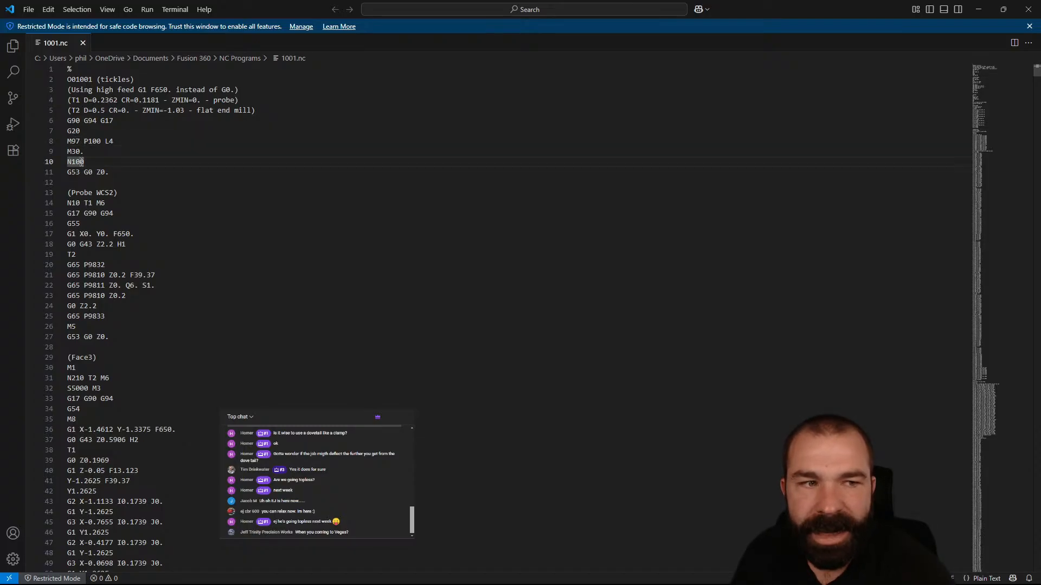
double_click(107, 213)
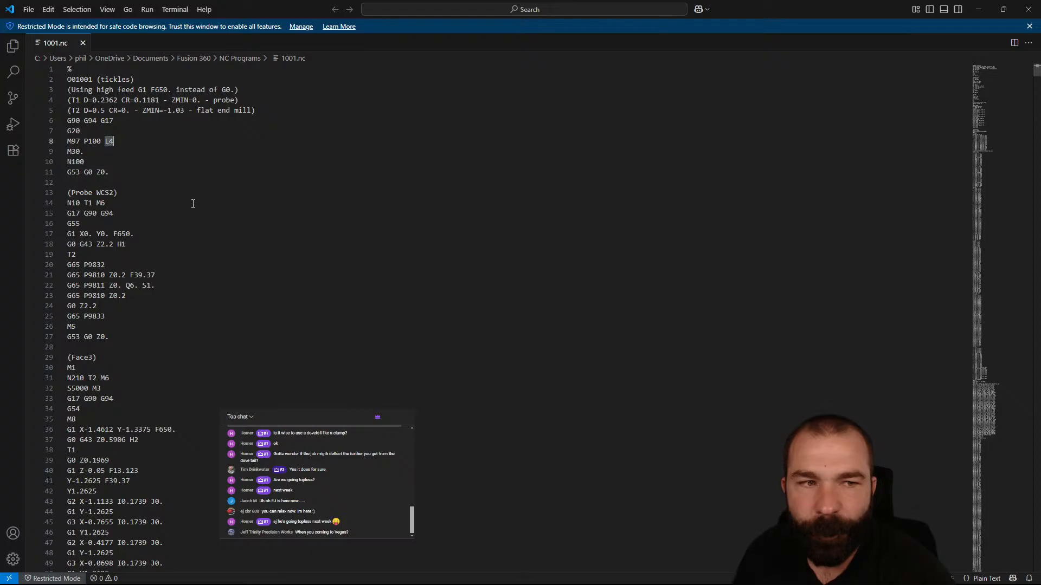
key(ctrl+f)
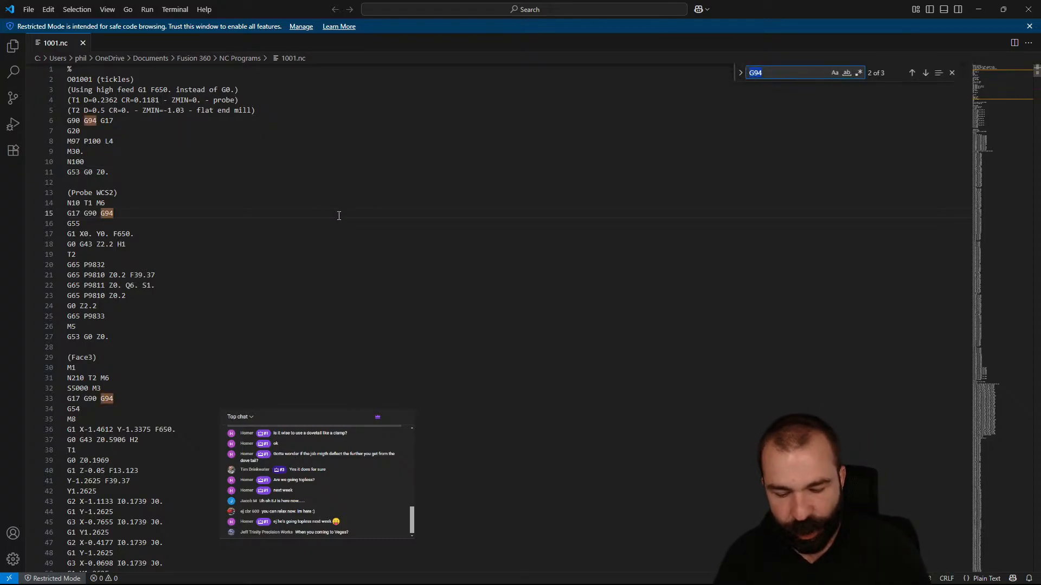
text(m99)
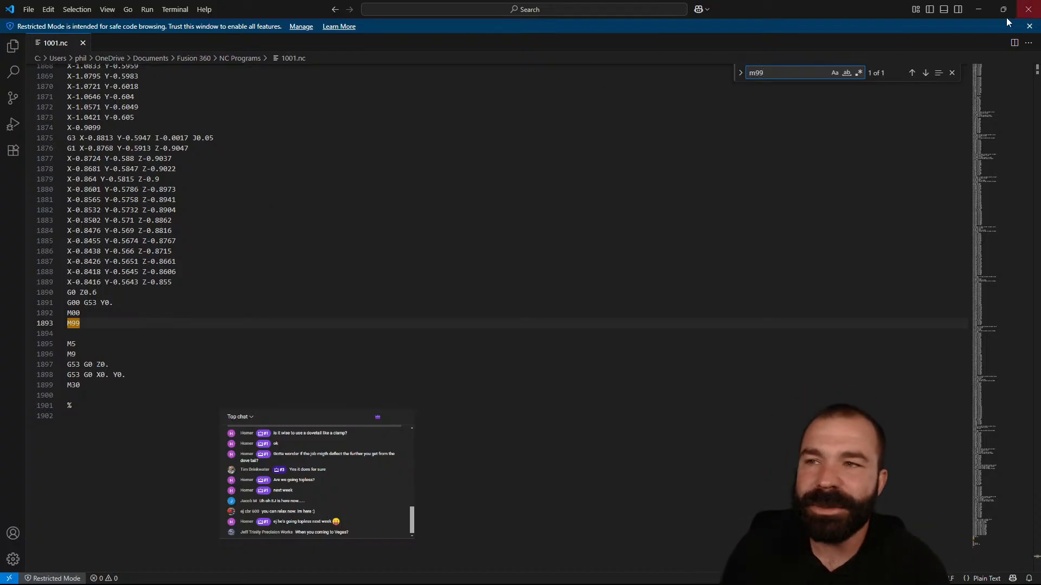
click(1029, 8)
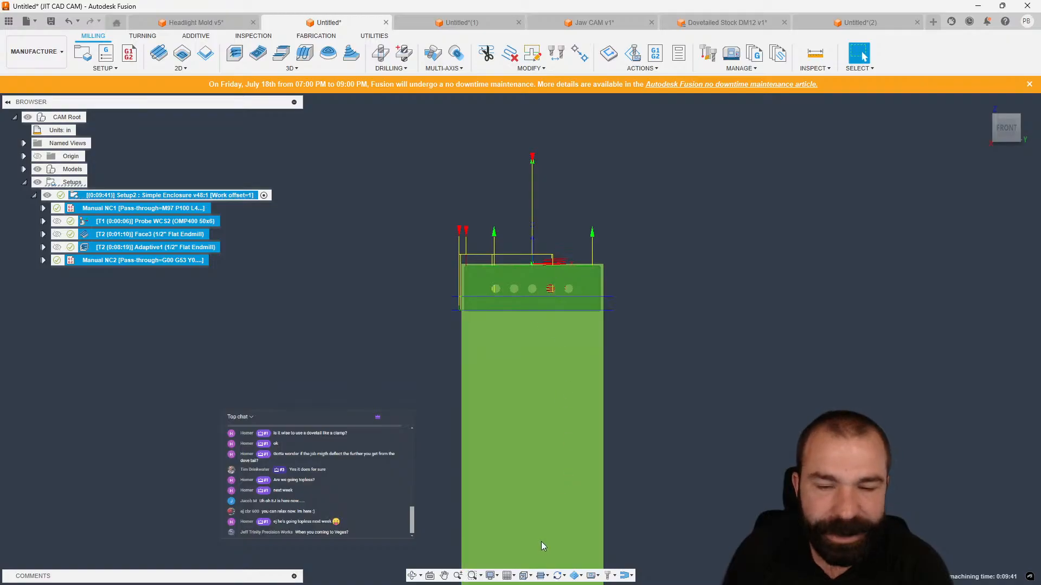
scroll(377, 306, down, 2)
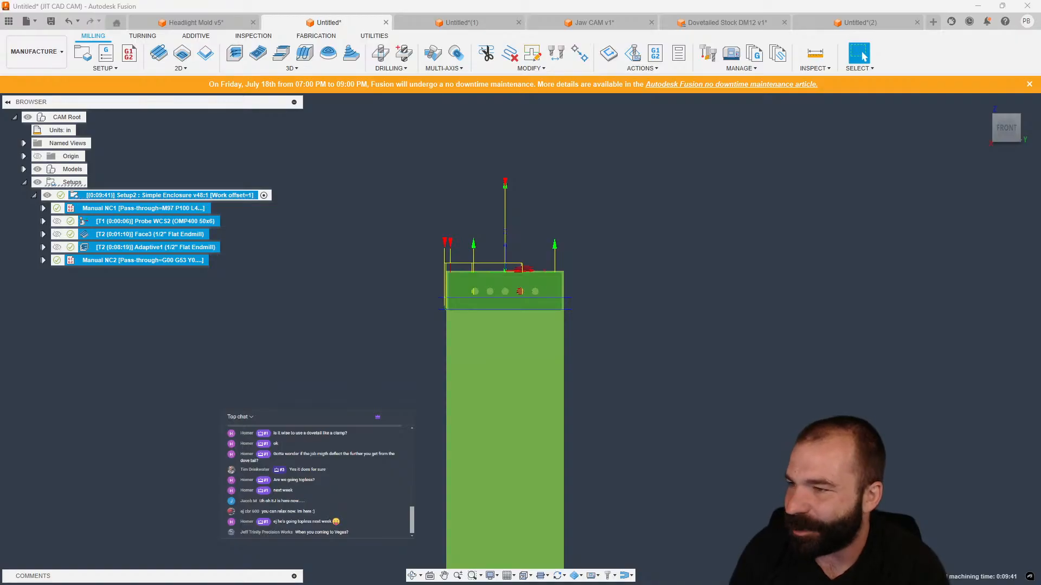
click(1038, 234)
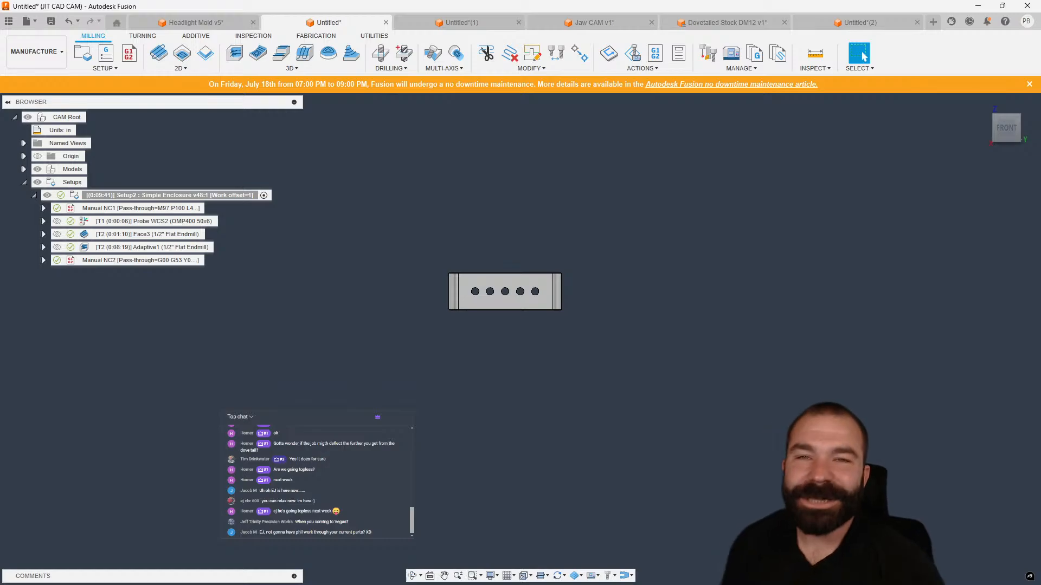
scroll(516, 278, up, 3)
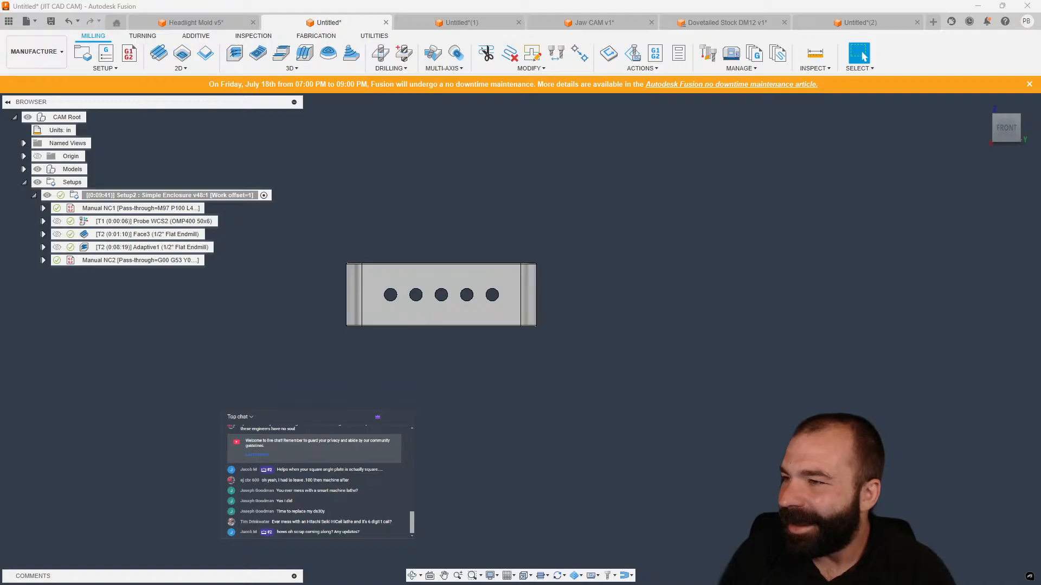
Switch to the Oh Scrap! web app and open the Customers list.
key(alt+Tab)
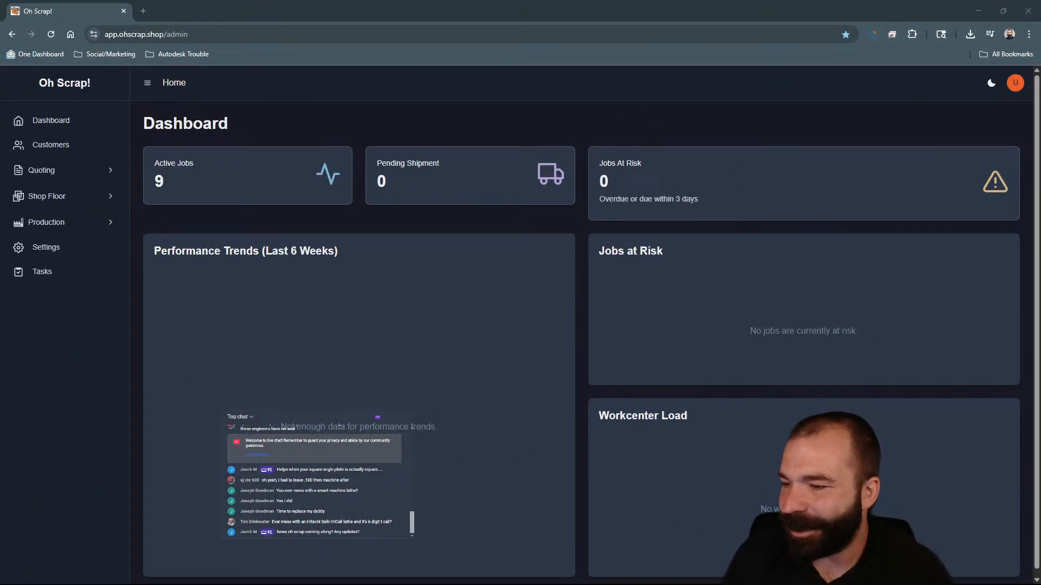
key(alt+Tab)
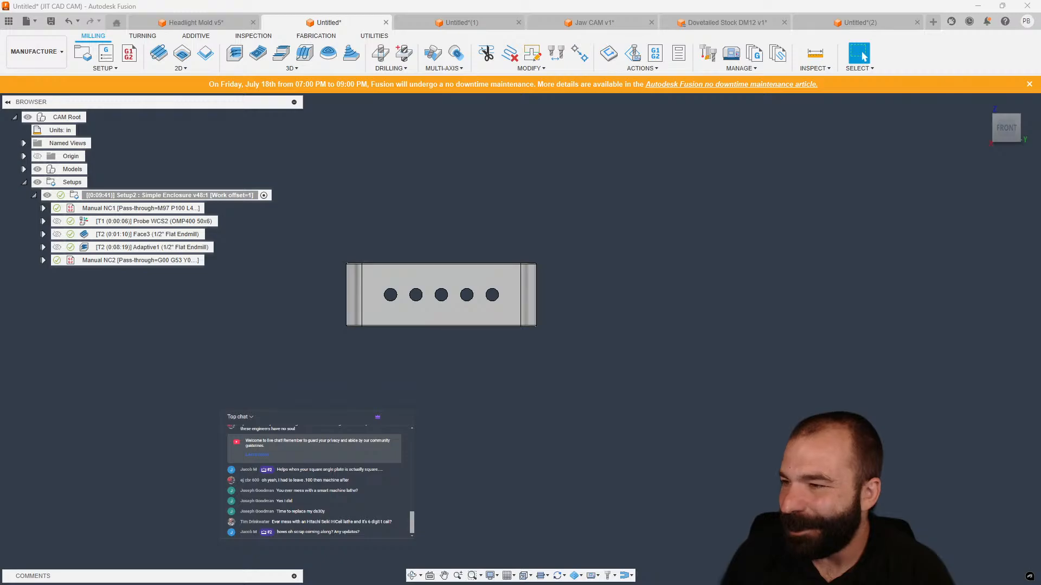
key(alt+Tab)
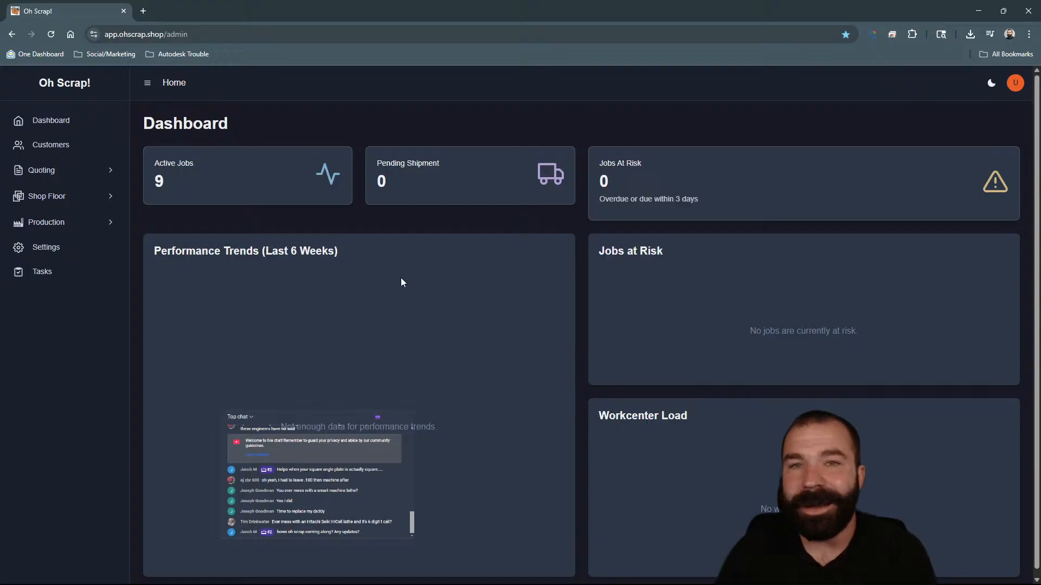
click(79, 153)
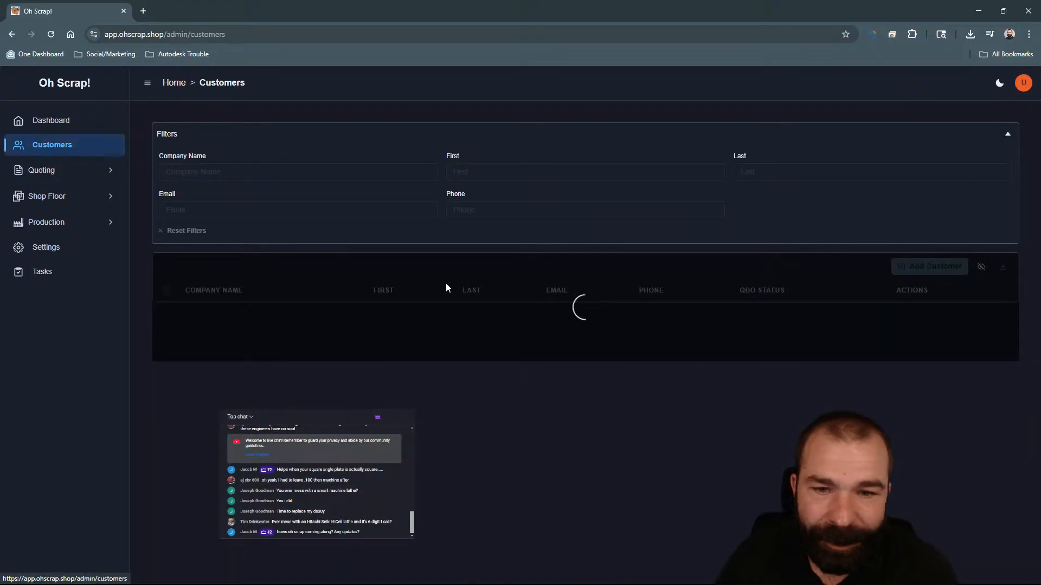
scroll(461, 279, down, 1)
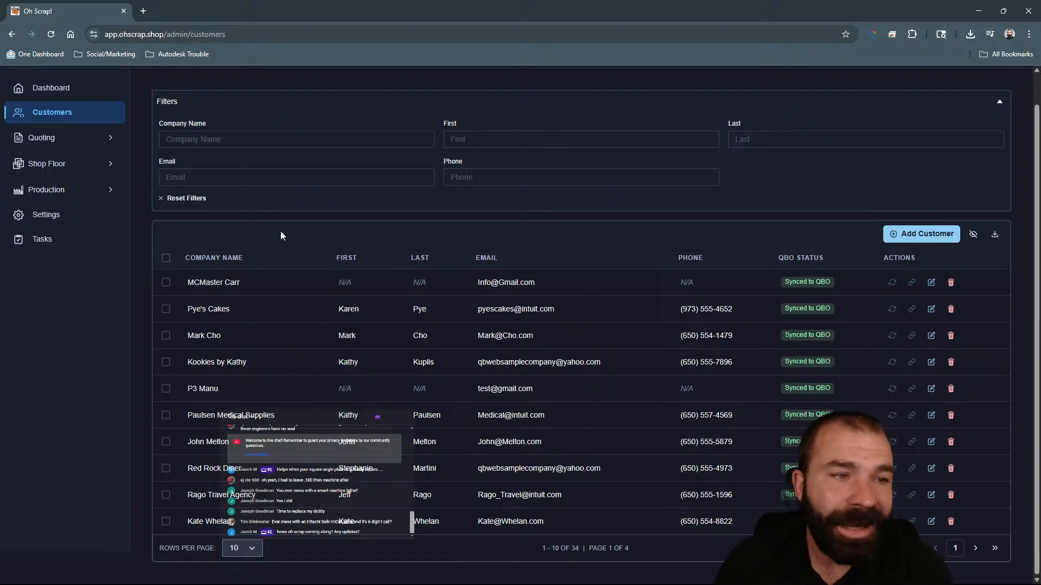
Add a workcenter named Shop Floor with a cost of 125 per hour in the application settings.
click(49, 216)
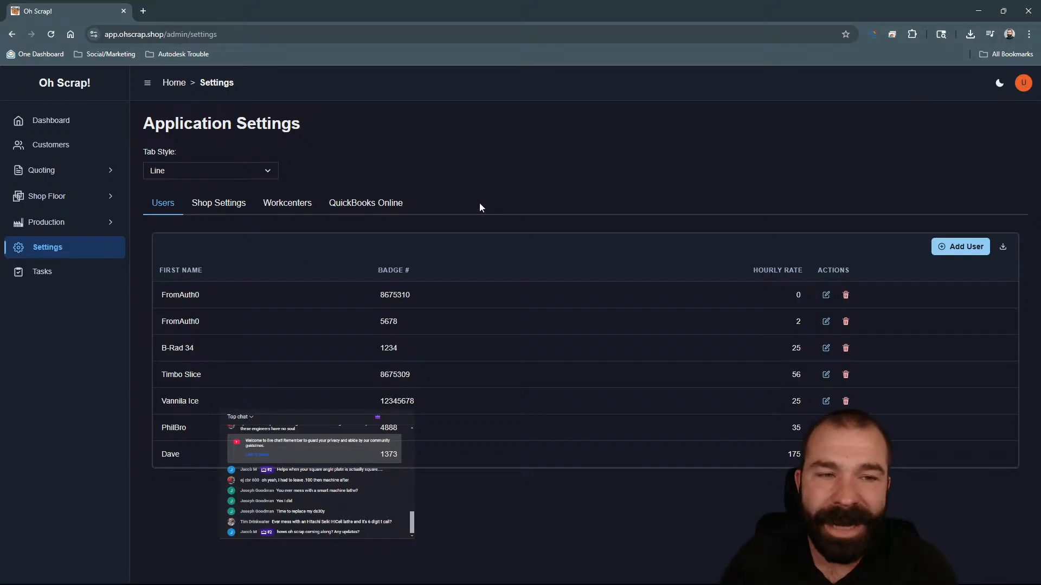
click(298, 205)
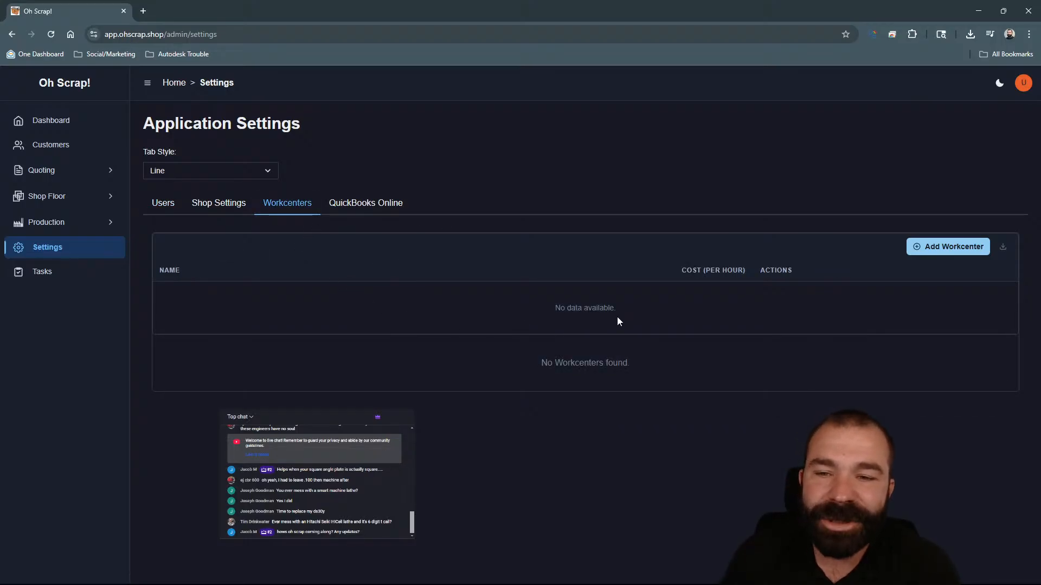
click(926, 247)
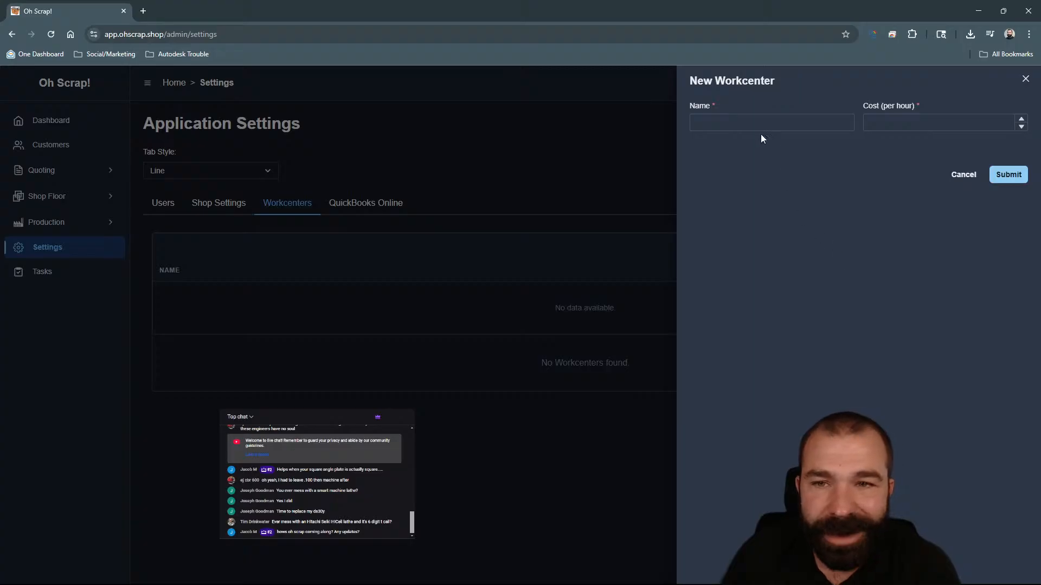
click(761, 124)
text(Sho)
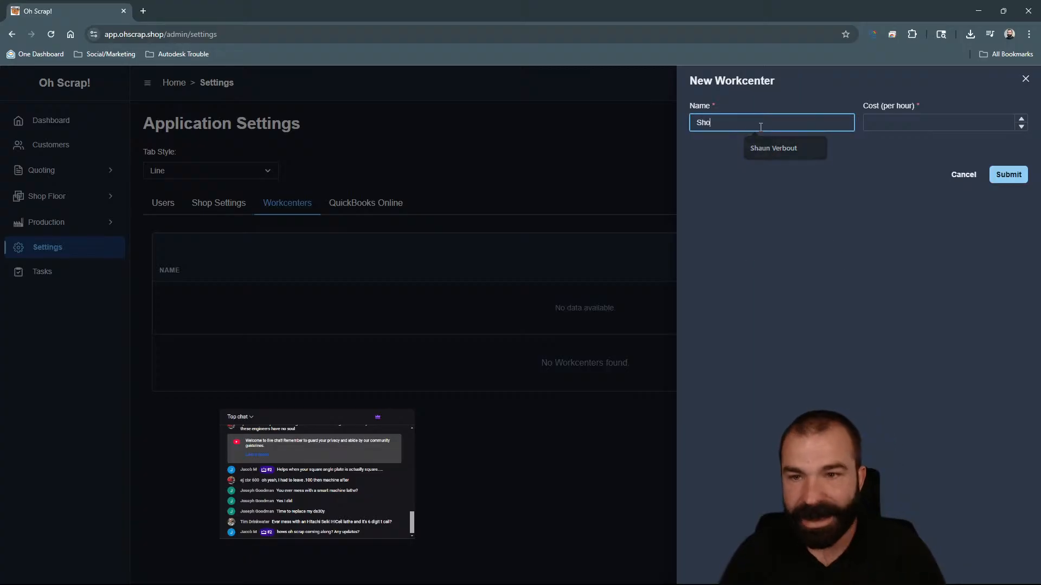
text(p Floor)
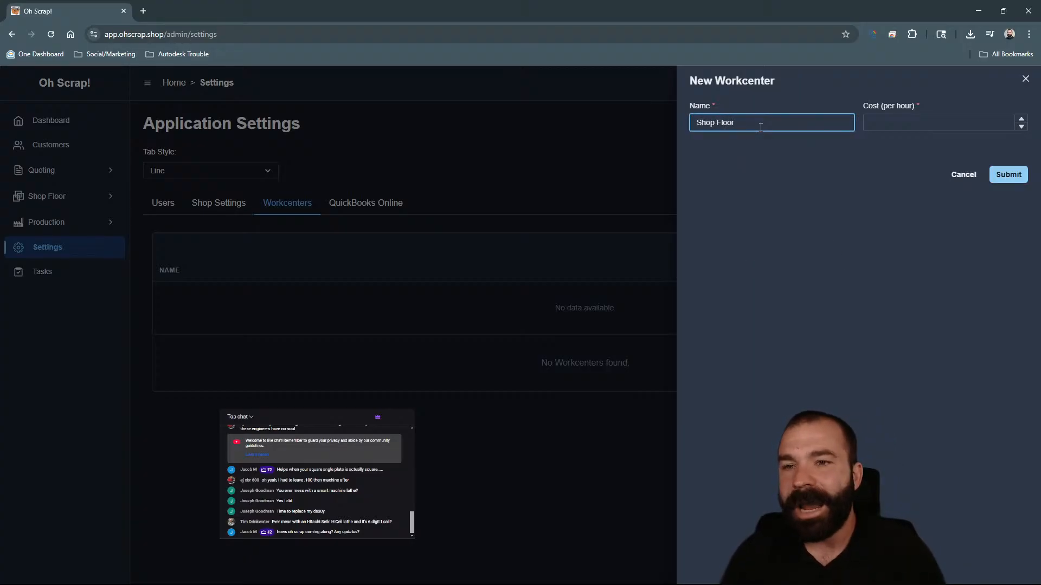
click(899, 125)
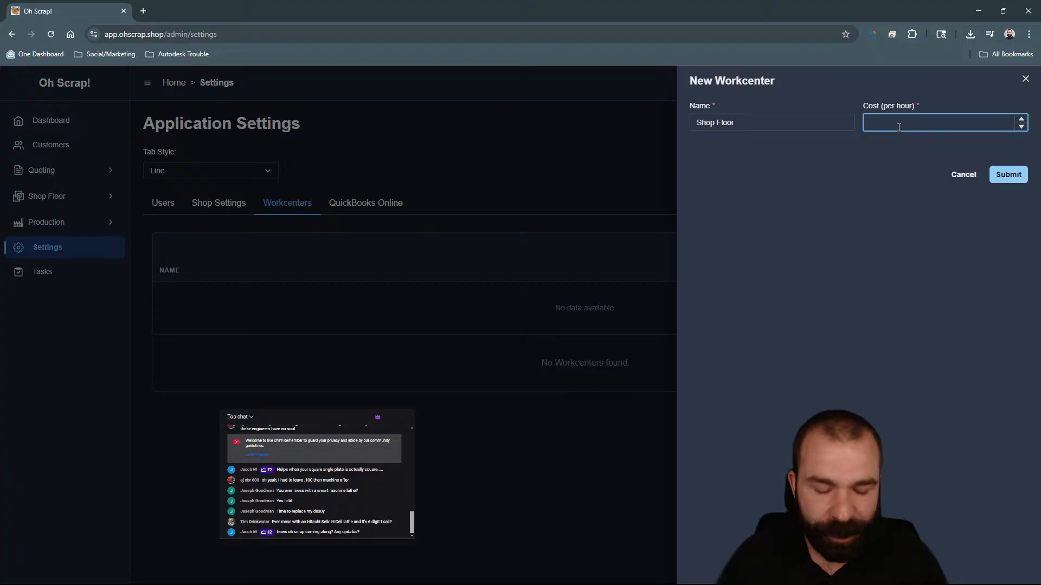
text(125)
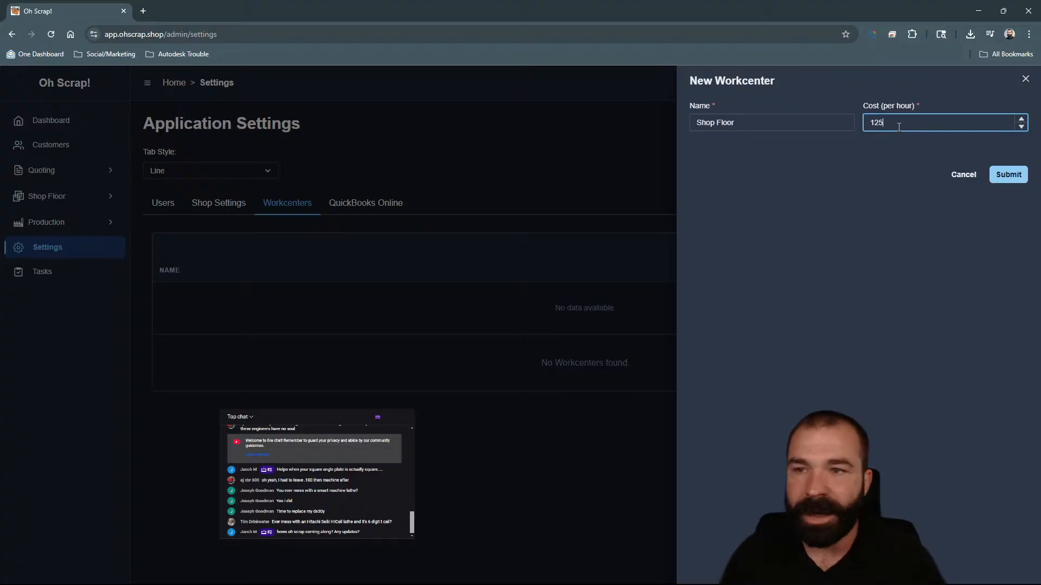
click(1006, 176)
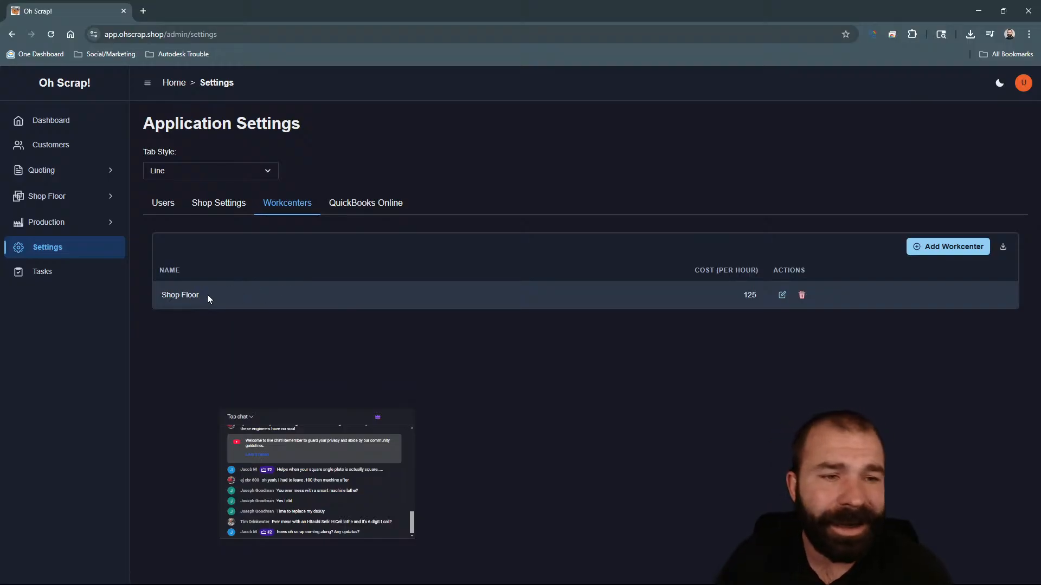
Start a new estimate for customer Pye's Cakes with part number -10012 and a parts quantity of 15.
click(68, 171)
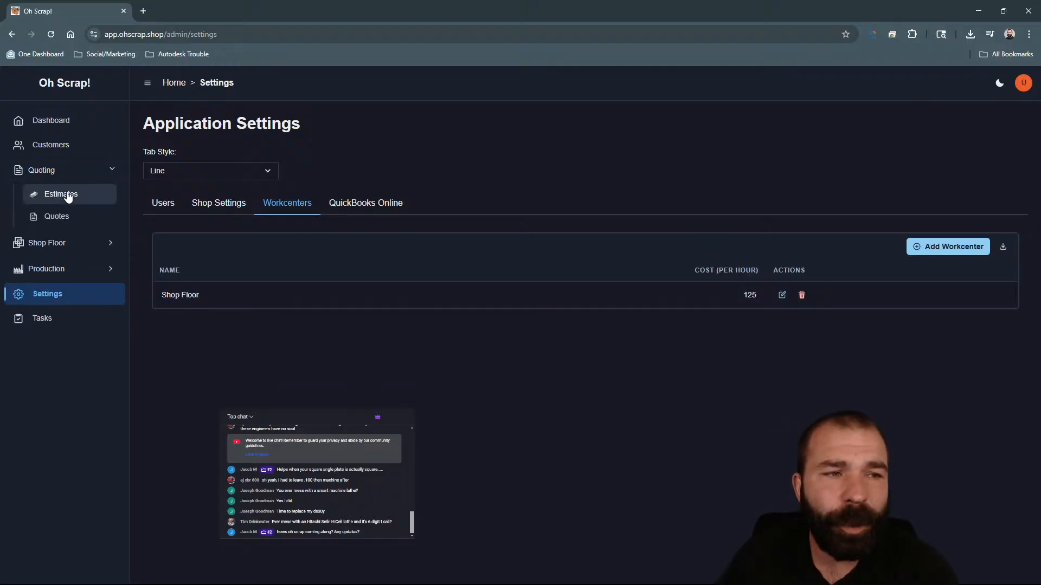
click(66, 195)
click(978, 134)
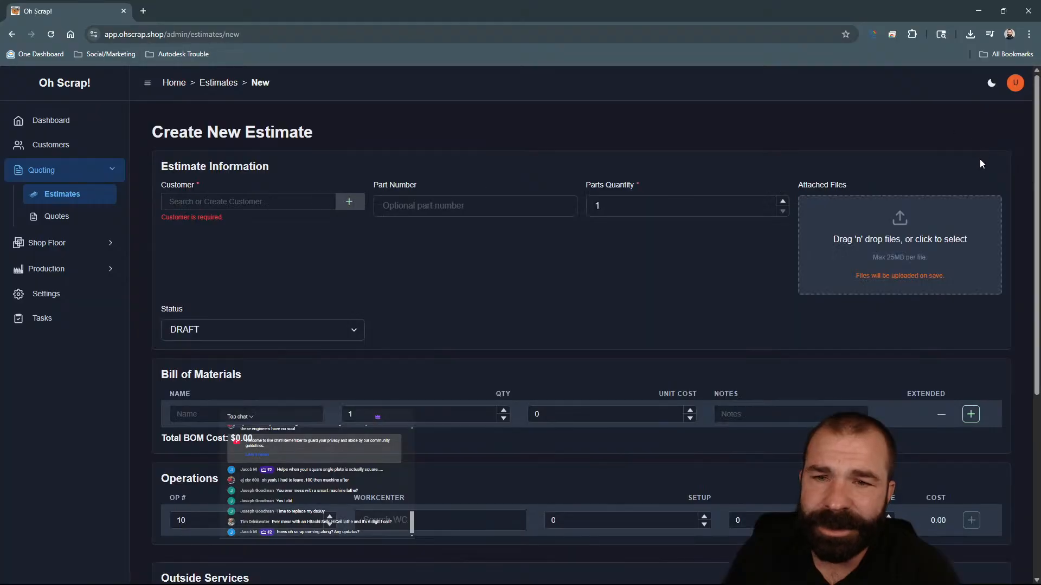
click(302, 208)
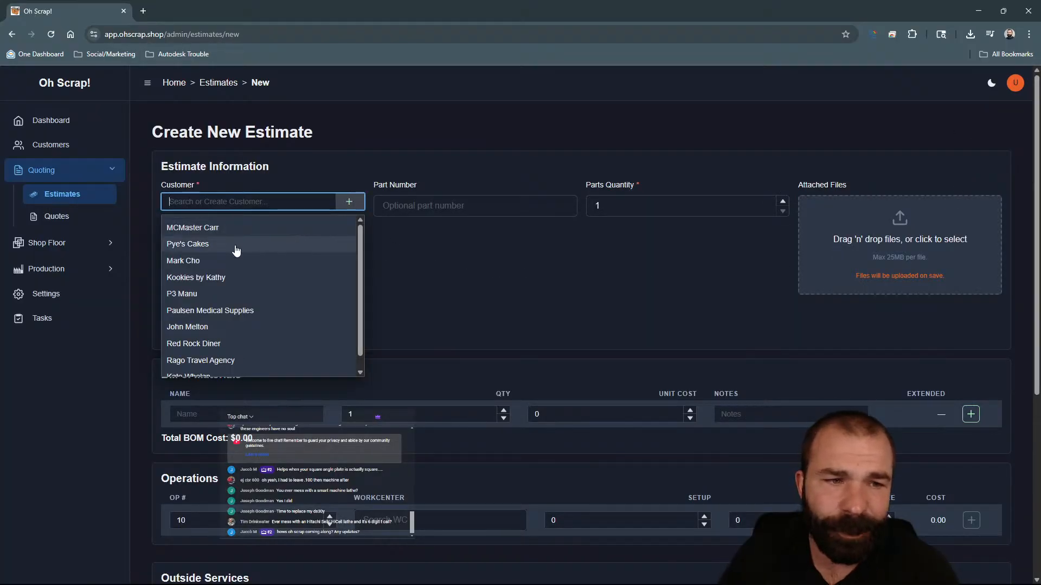
click(298, 244)
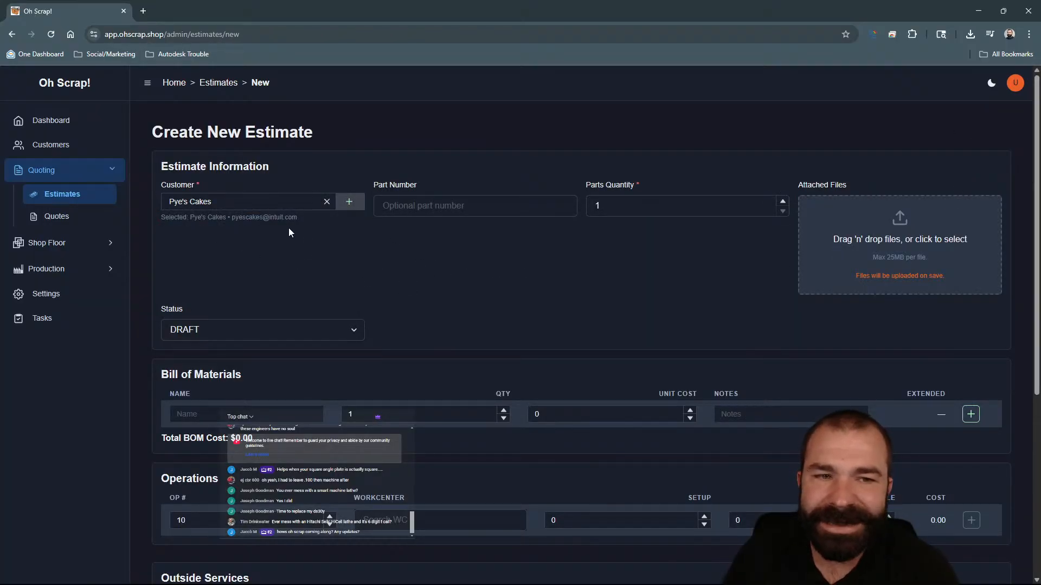
click(478, 208)
text(-10012)
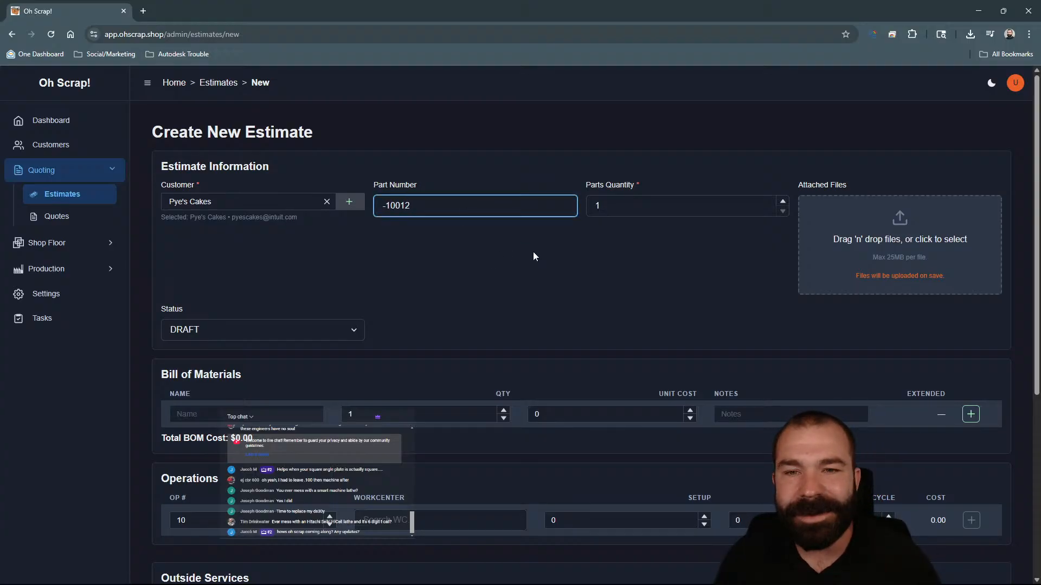
click(624, 210)
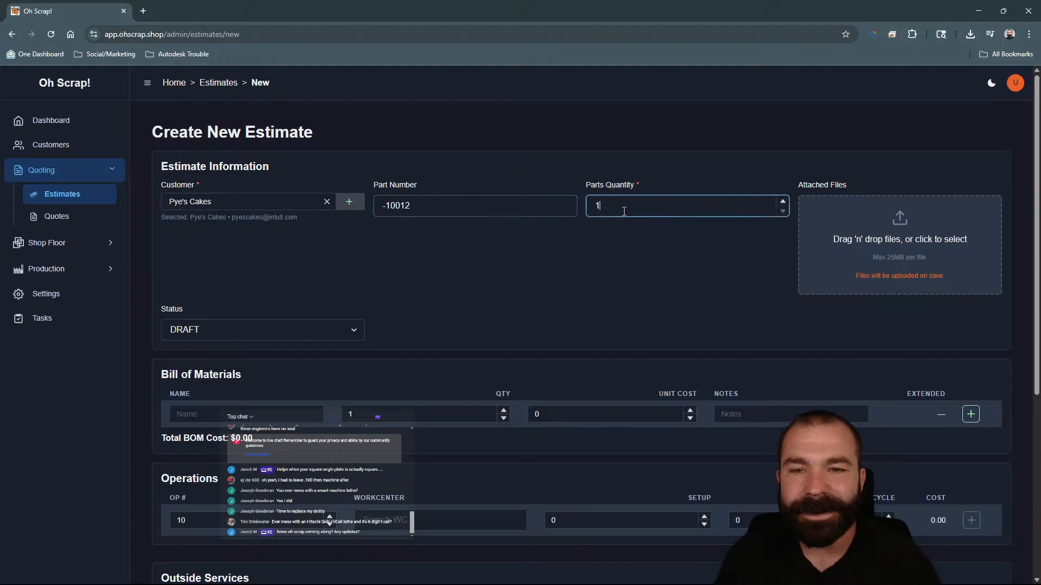
text(5)
Try to search for a workcenter in the first operation, then reload the estimate page.
scroll(488, 304, down, 2)
click(349, 334)
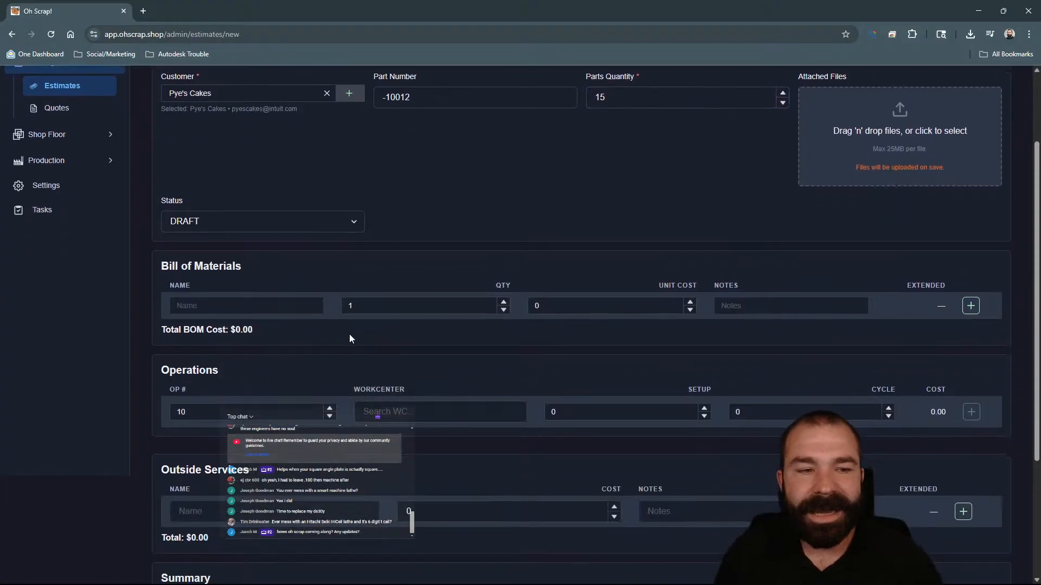
scroll(303, 358, down, 2)
click(410, 305)
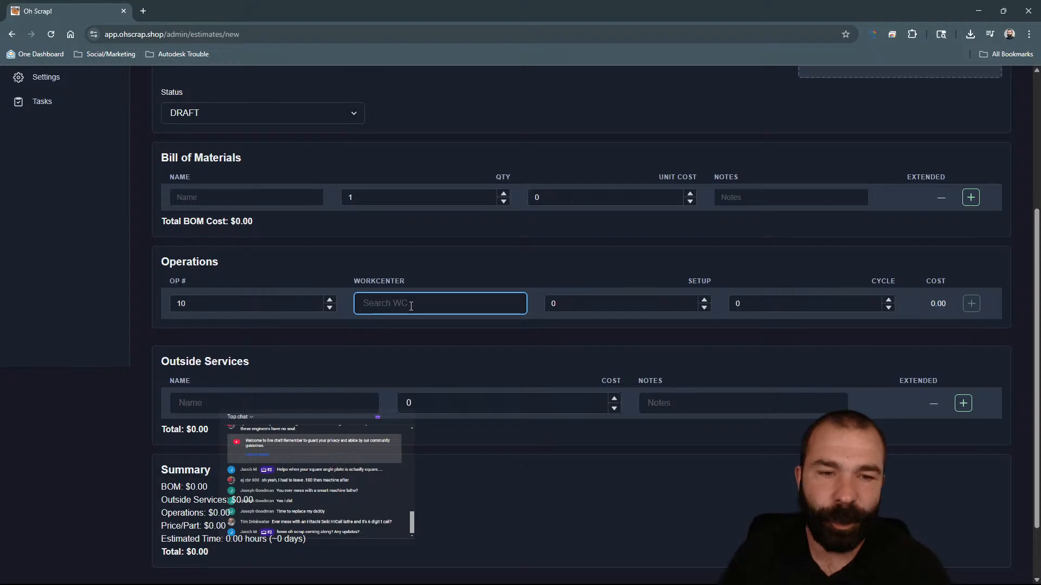
text(s)
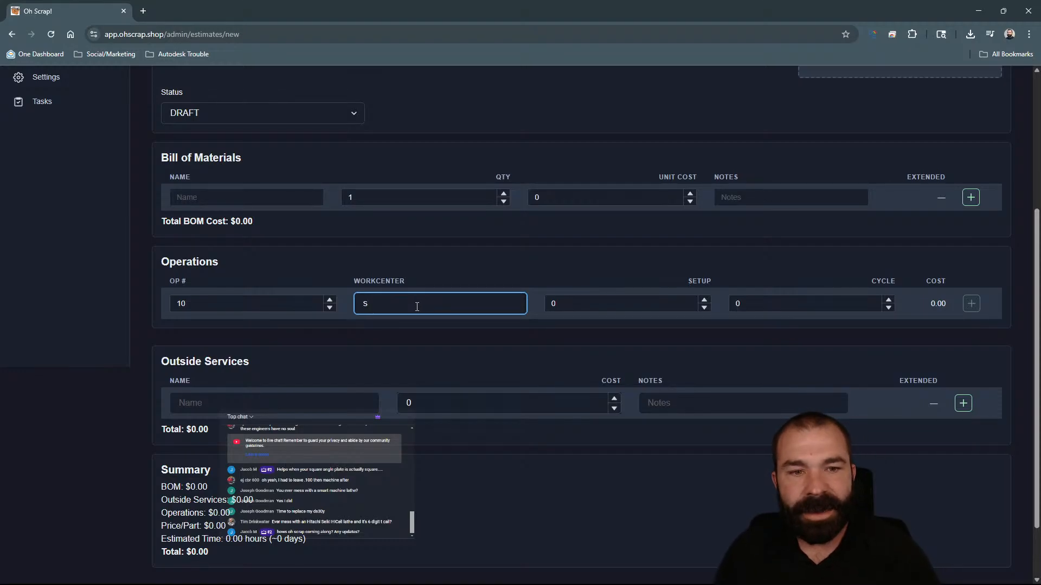
text(dgd)
key(BackSpace)
key(BackSpace)
key(BackSpace)
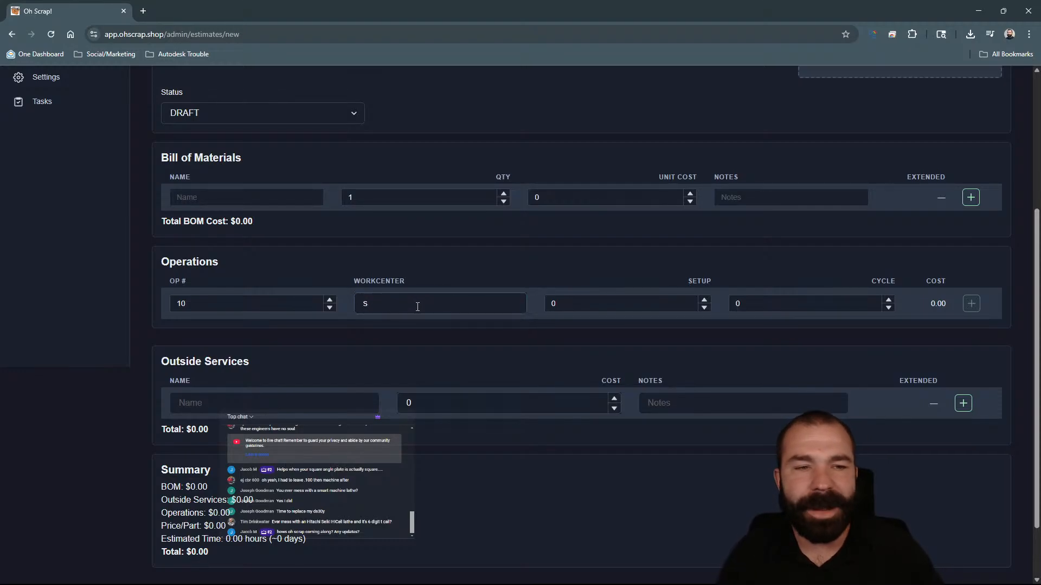
scroll(417, 306, up, 4)
key(F5)
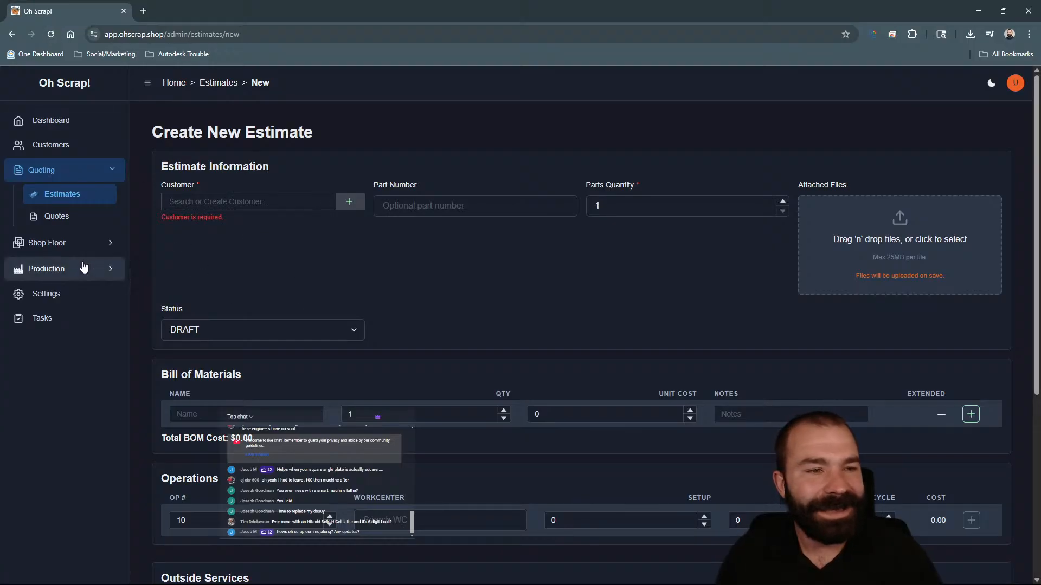
Check the workcenters in settings, then start another new estimate for customer Pye's Cakes.
click(60, 296)
click(286, 209)
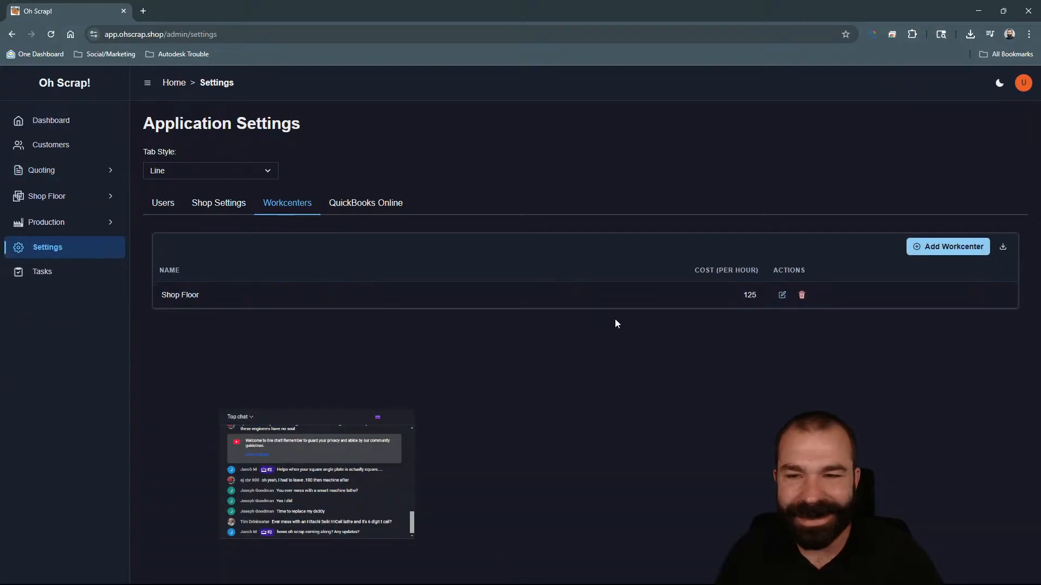
click(43, 170)
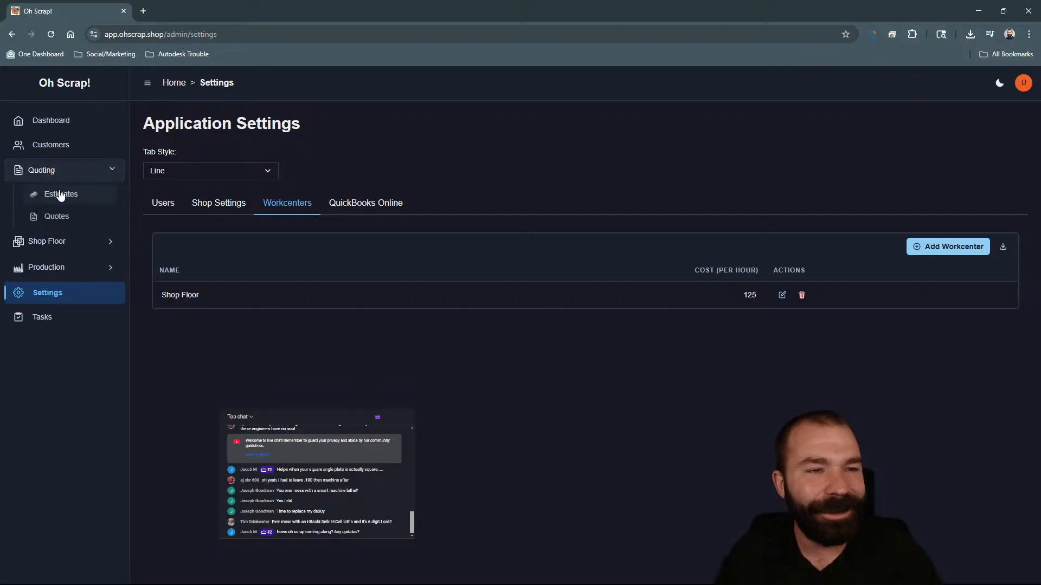
click(60, 194)
click(980, 129)
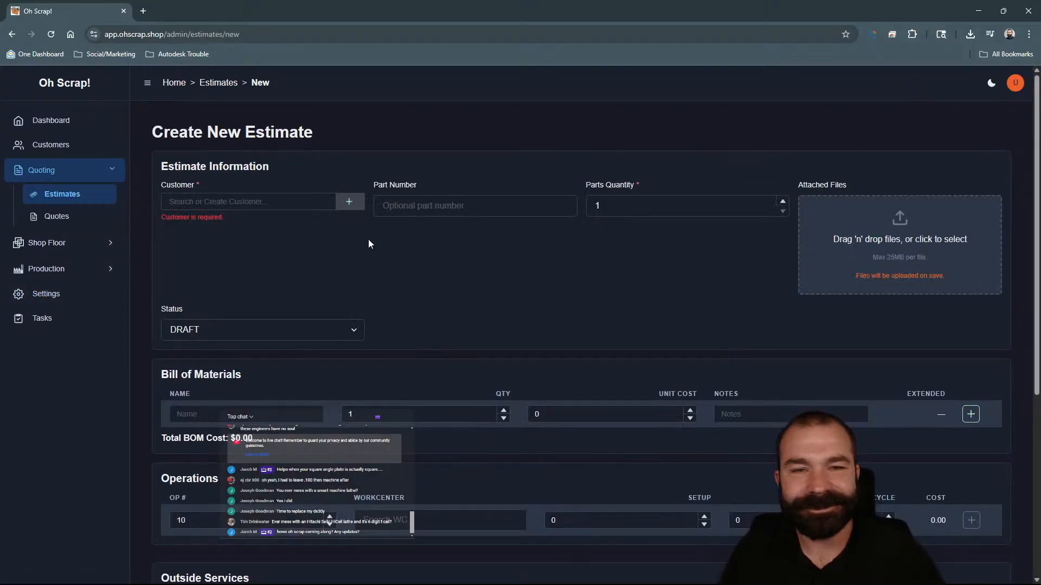
click(272, 202)
click(246, 242)
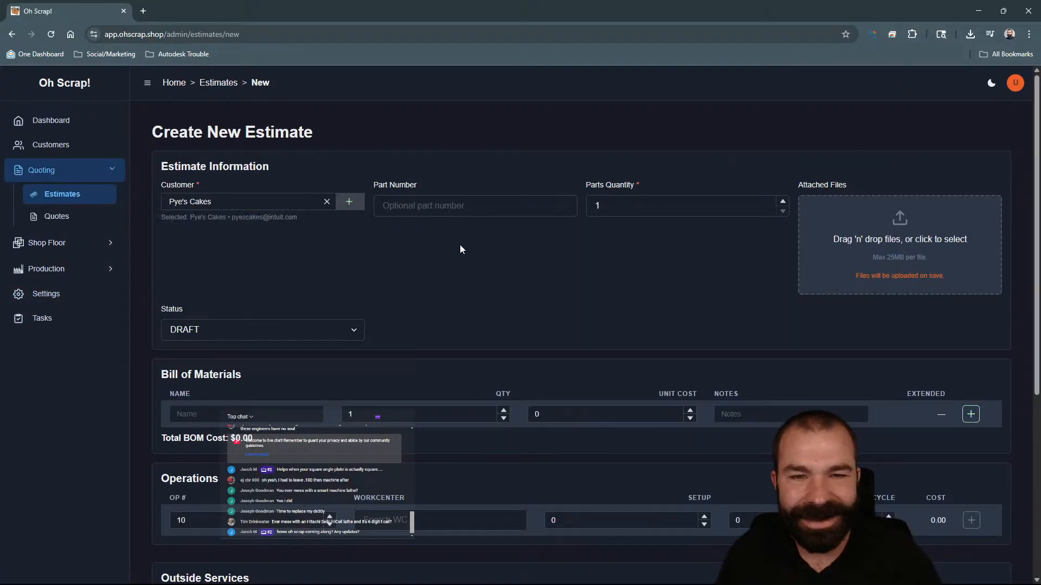
Enter part number -10012 and a parts quantity of 100.
click(457, 207)
text(-10012)
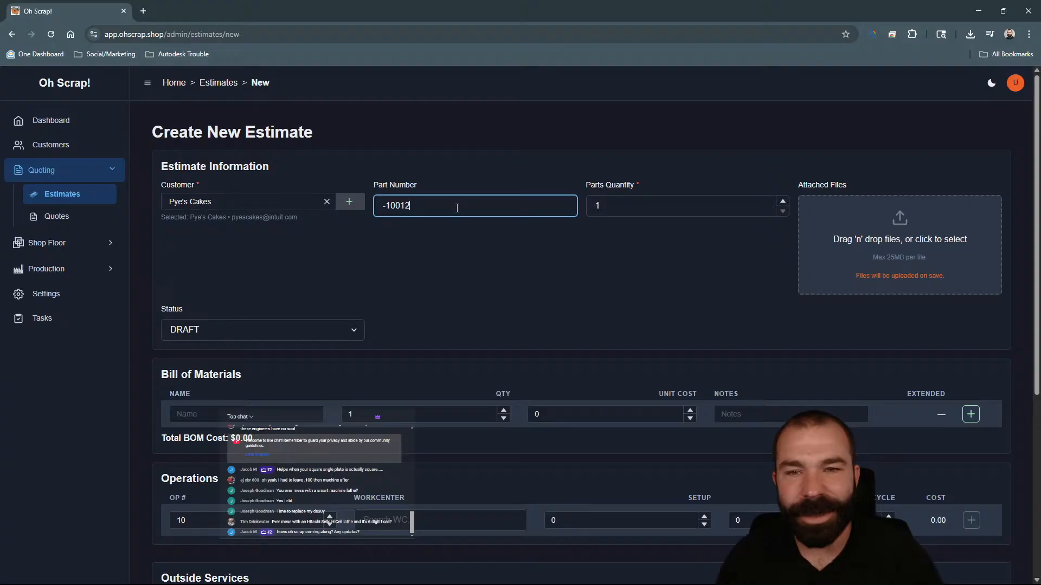
key(Tab)
text(100)
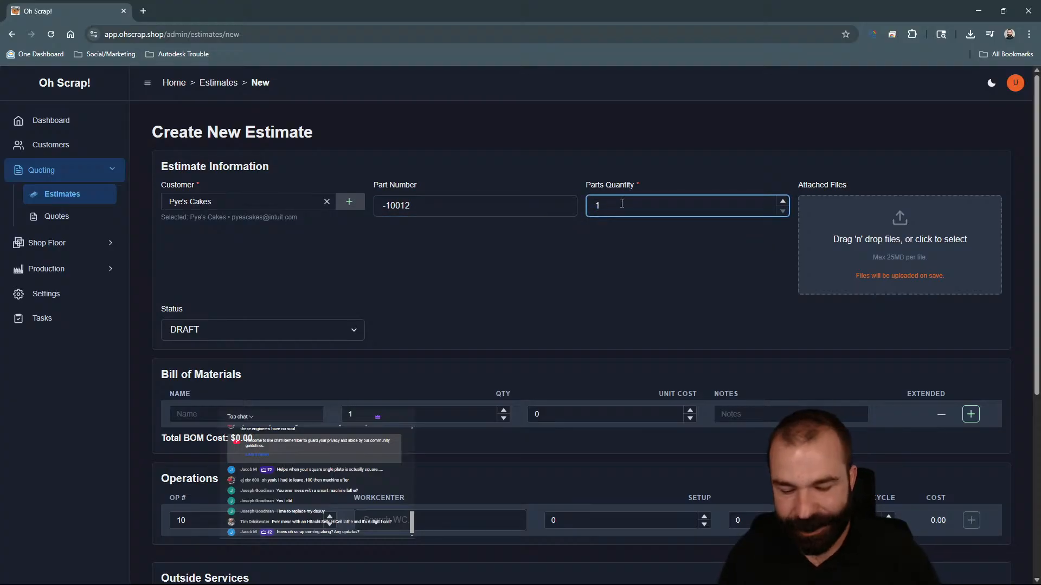
Assign the Shop Floor workcenter to operation 10 with a setup time of 2100.
scroll(538, 276, down, 3)
click(413, 358)
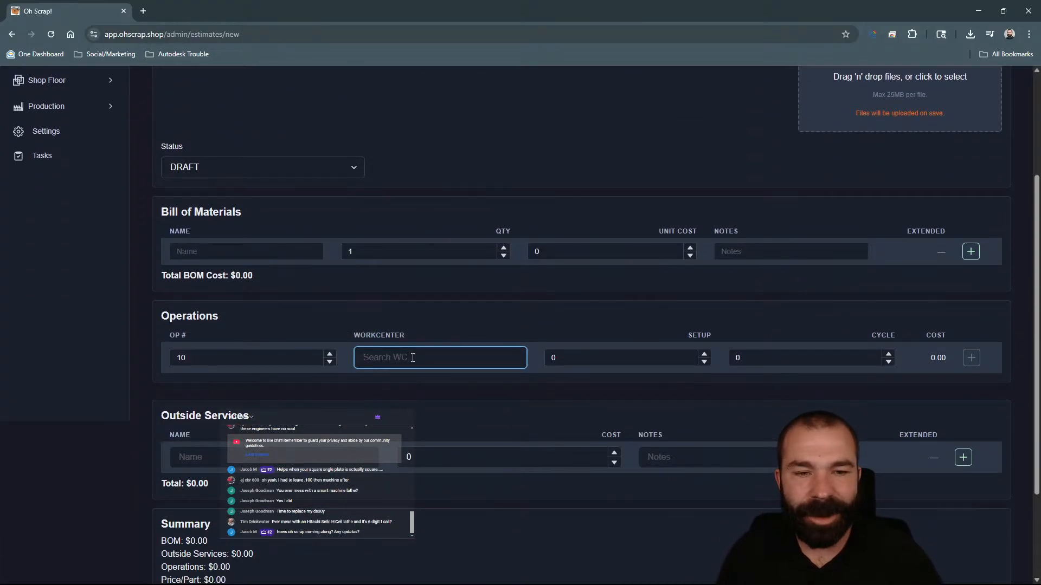
text(shop)
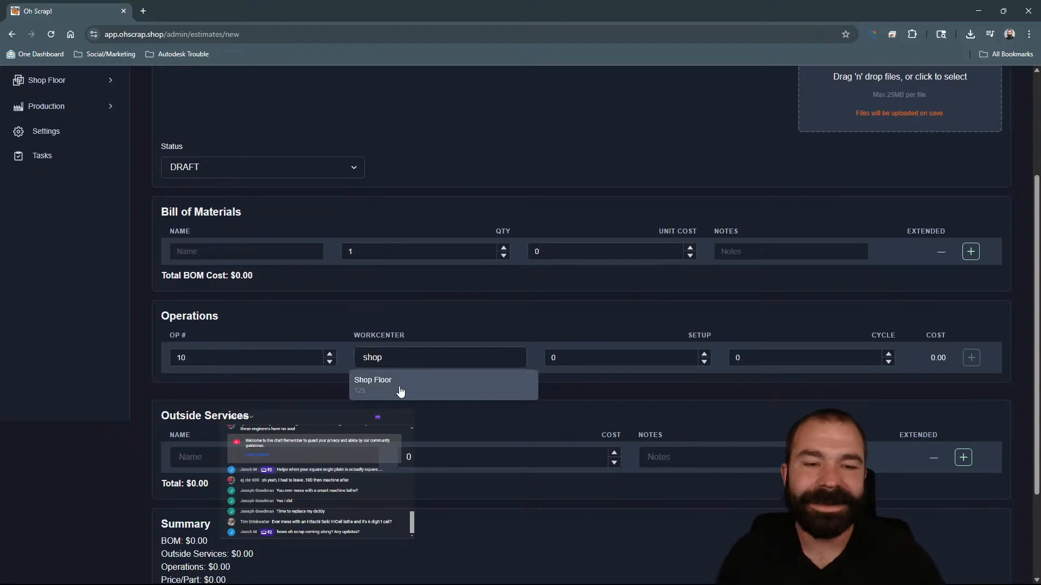
click(400, 386)
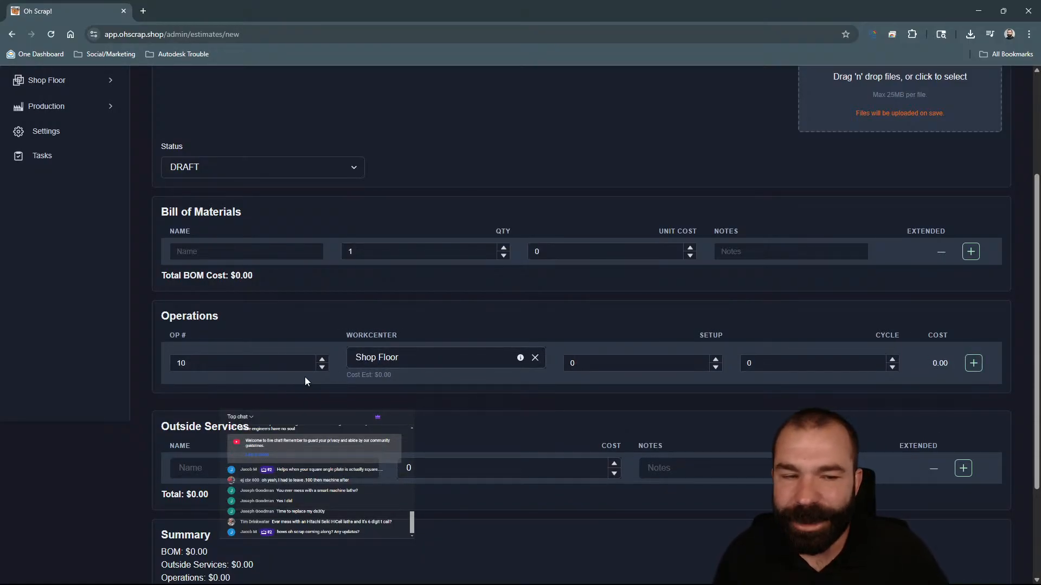
click(626, 363)
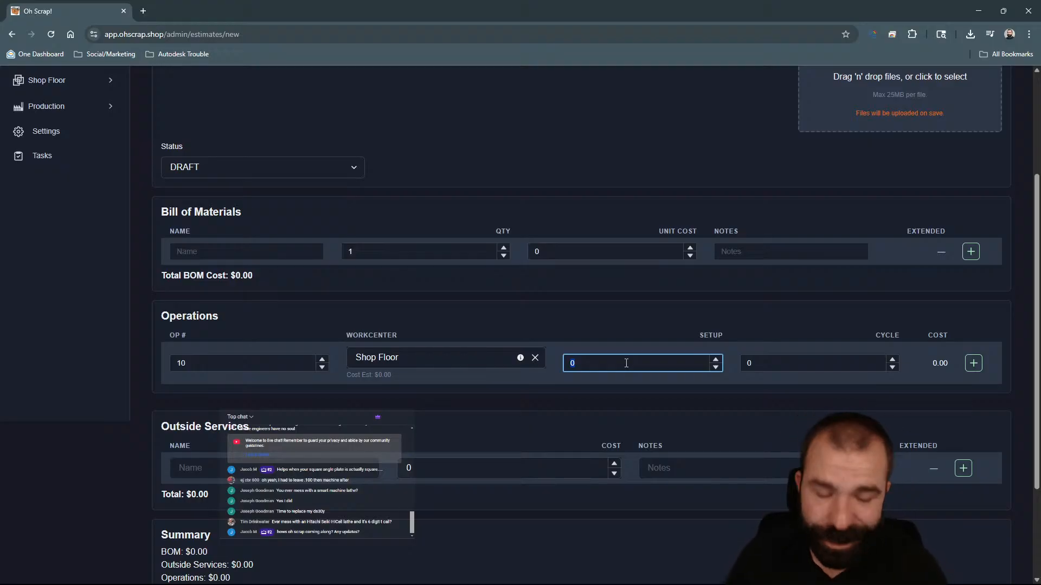
text(210)
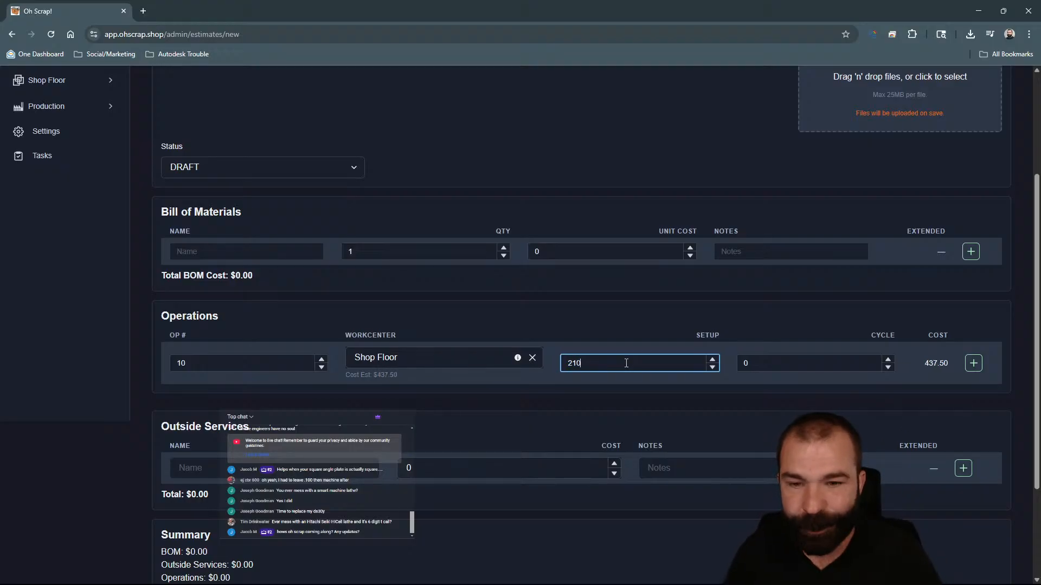
text(0)
Add a second operation row to the estimate.
click(659, 304)
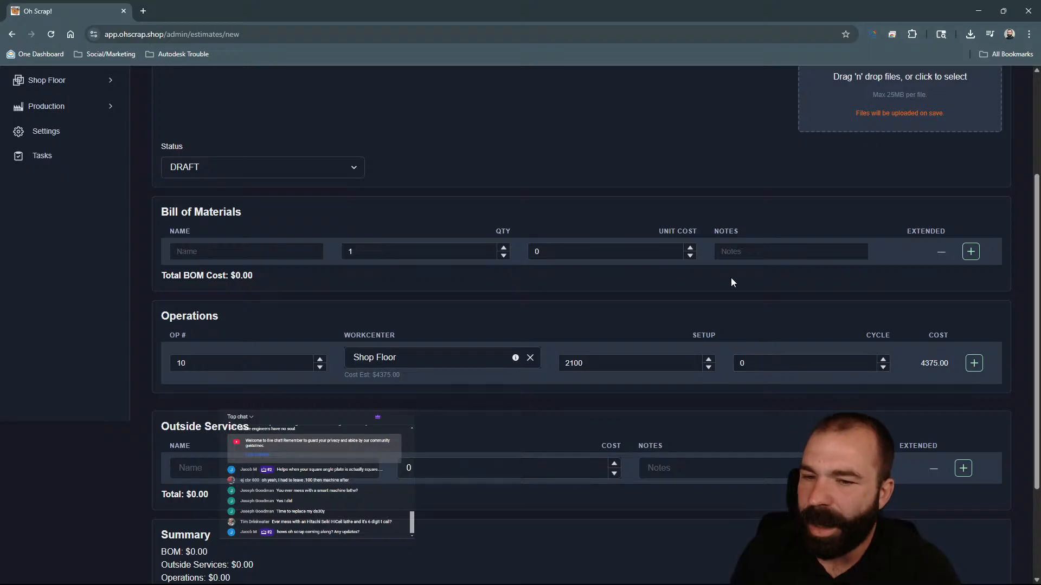
drag(586, 363, 569, 364)
scroll(610, 361, up, 3)
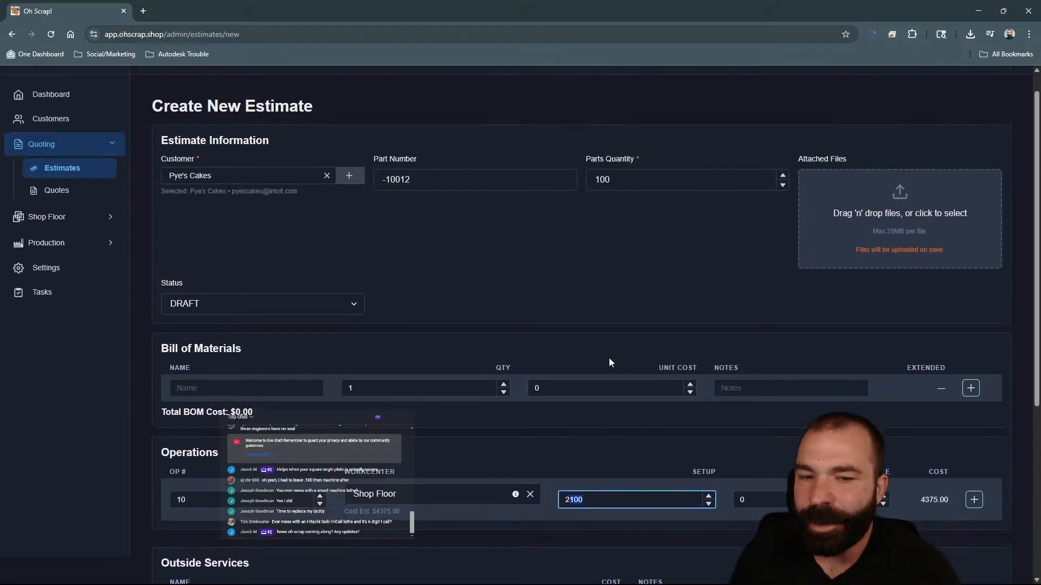
scroll(594, 488, down, 2)
scroll(611, 415, up, 2)
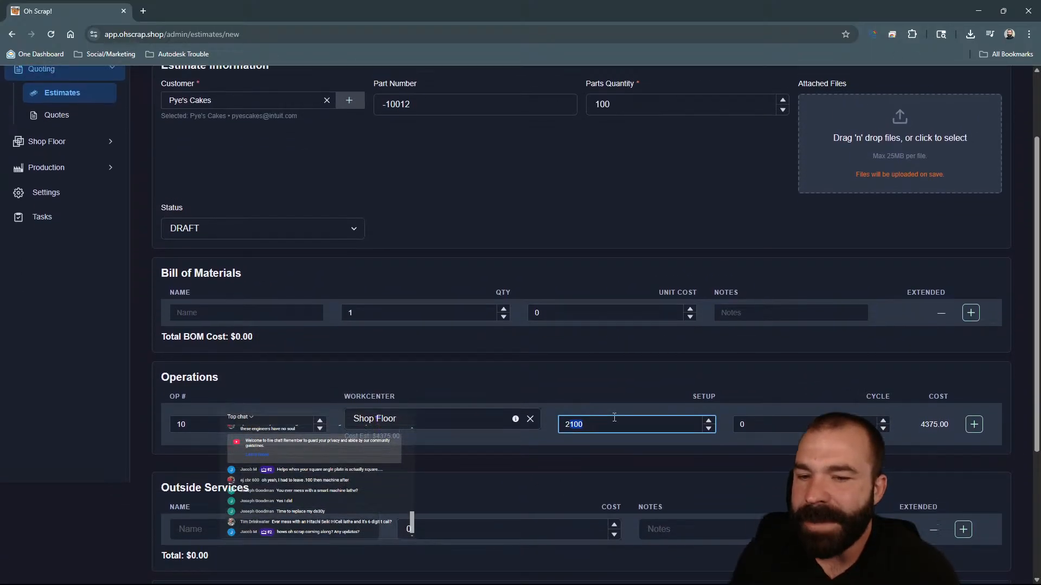
scroll(651, 290, down, 3)
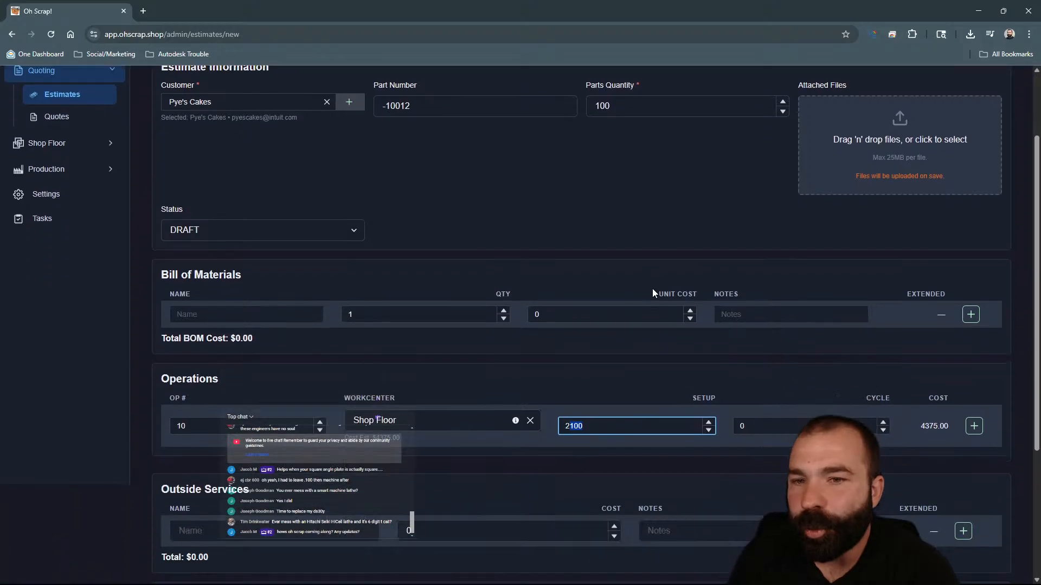
click(973, 357)
Try to save the estimate, then dismiss the error and return to the estimates list.
scroll(602, 341, down, 3)
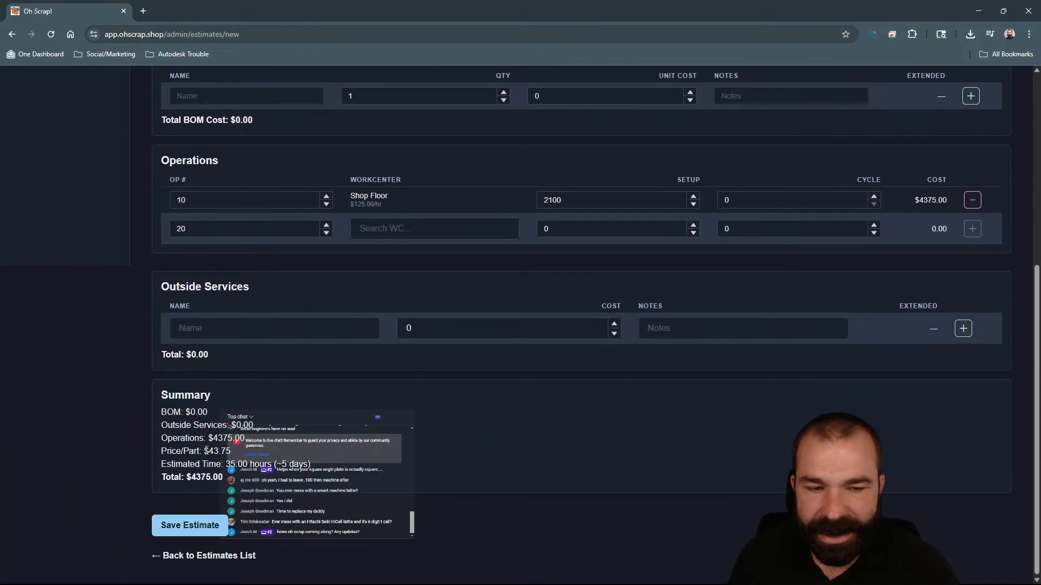
drag(205, 452, 245, 452)
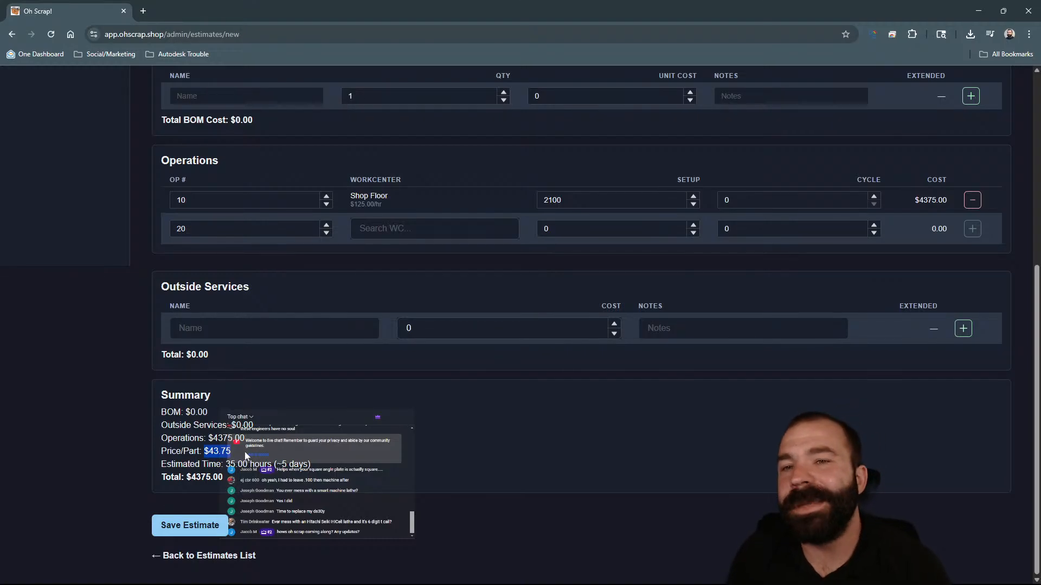
click(196, 526)
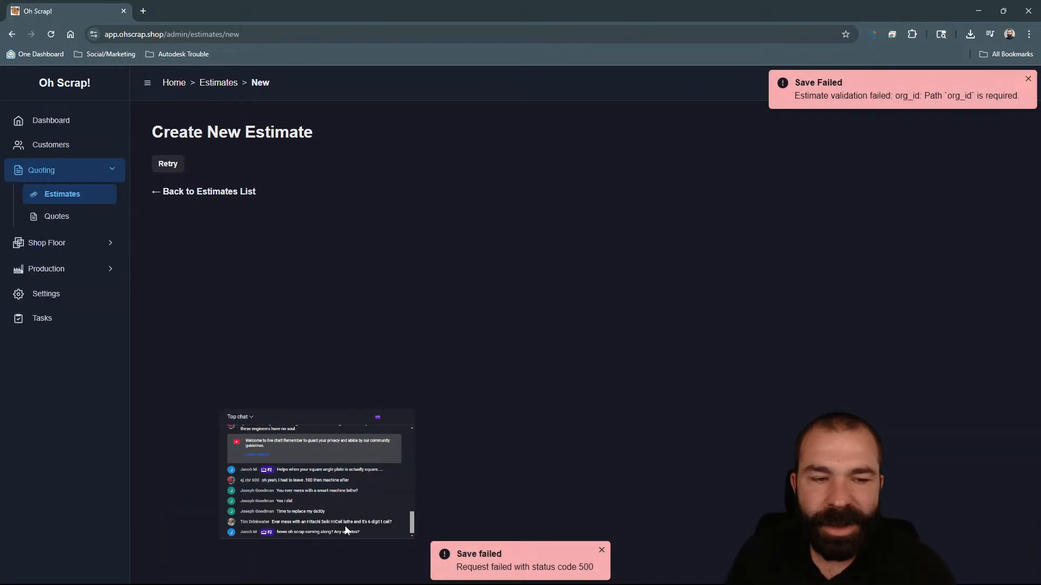
click(1026, 80)
click(239, 192)
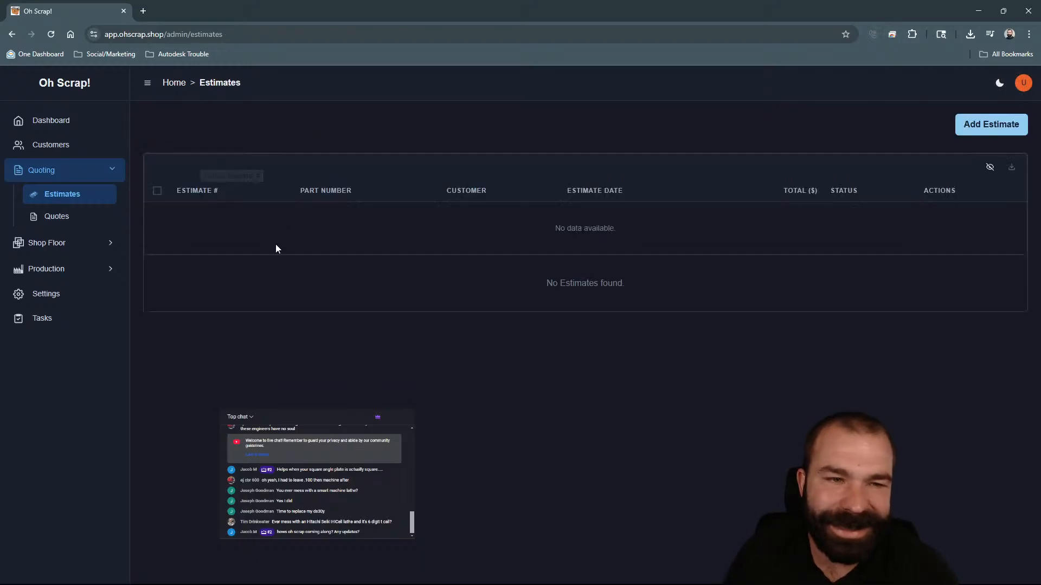
Start a new estimate for customer P3 Manu with part number -10012.
click(984, 129)
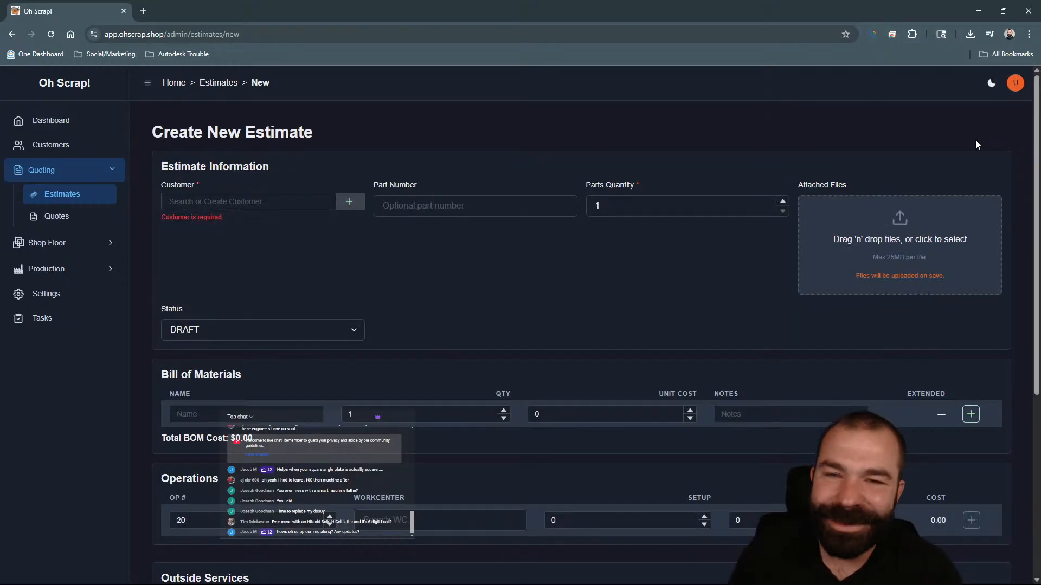
click(303, 205)
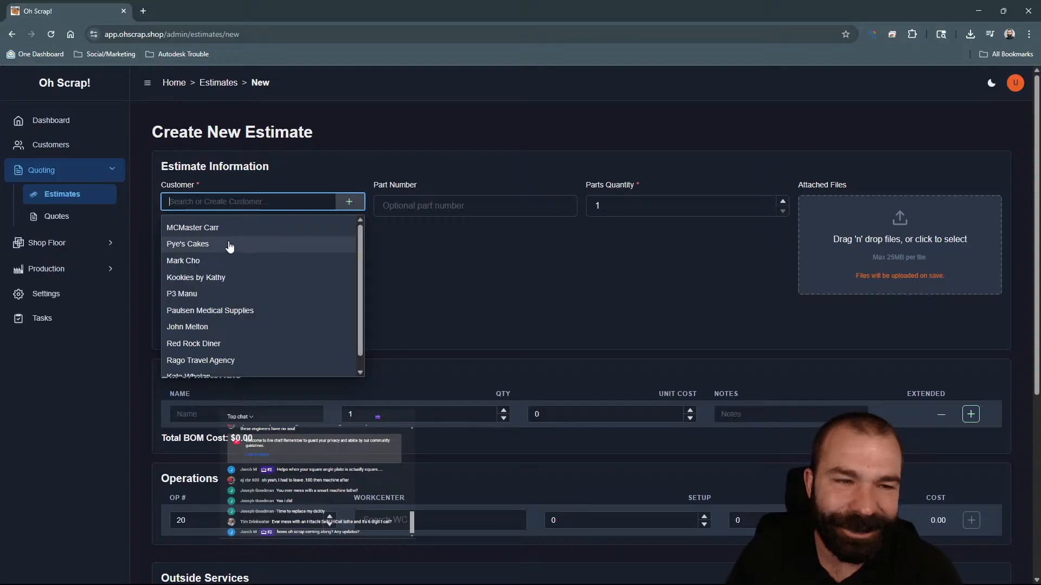
click(202, 294)
click(406, 207)
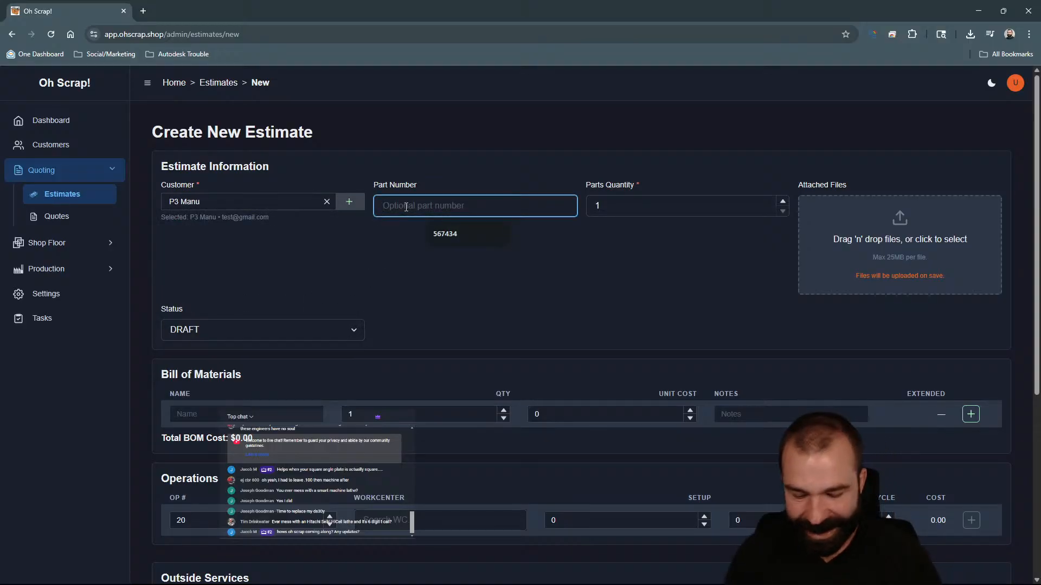
text(-10012)
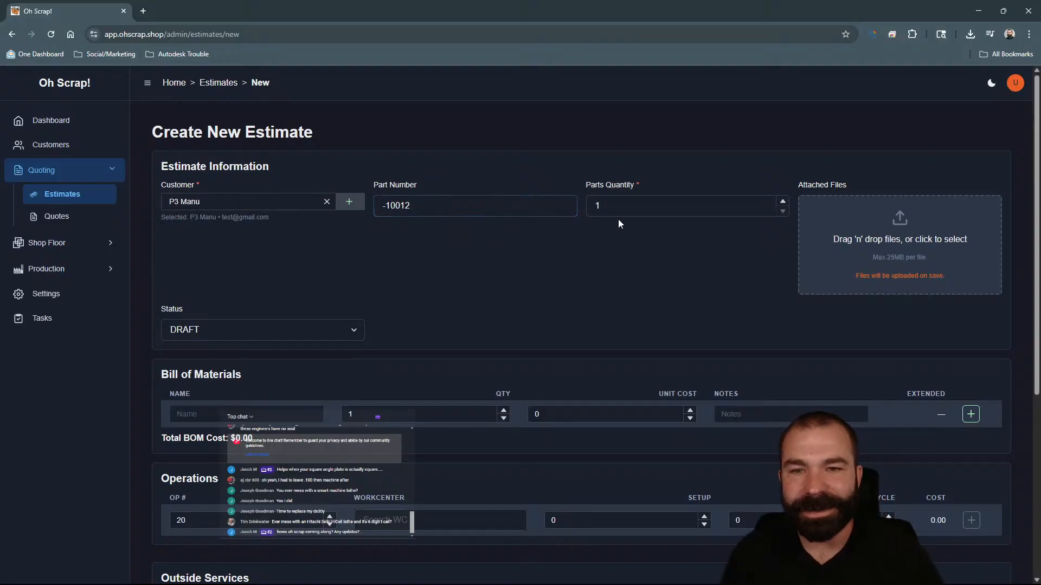
Set the parts quantity to 100.
click(621, 212)
text(00)
scroll(469, 348, down, 4)
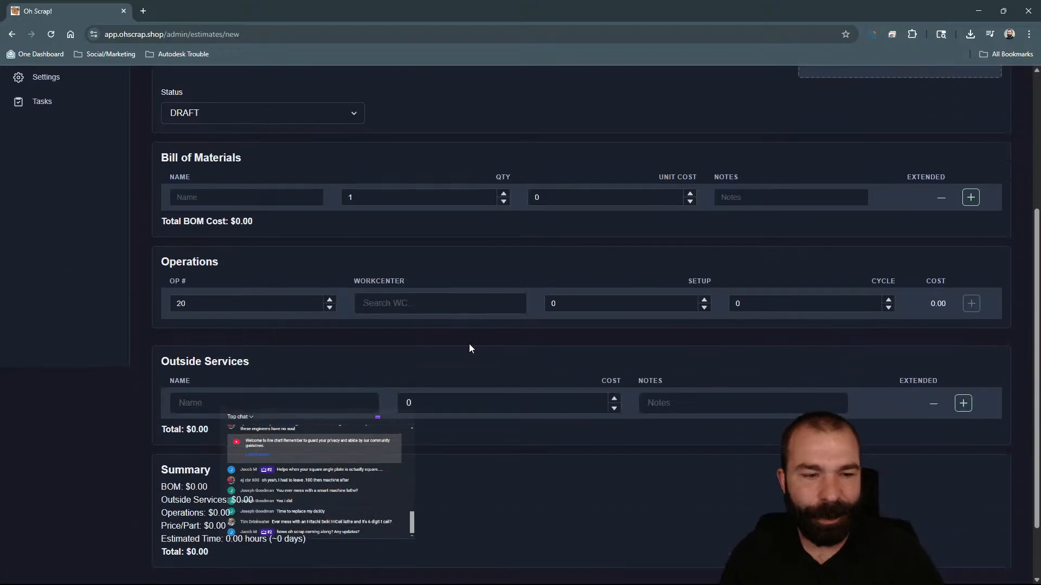
Assign the Shop Floor workcenter to operation 20 with a setup of 1500, then add another operation row.
click(392, 300)
text(shop)
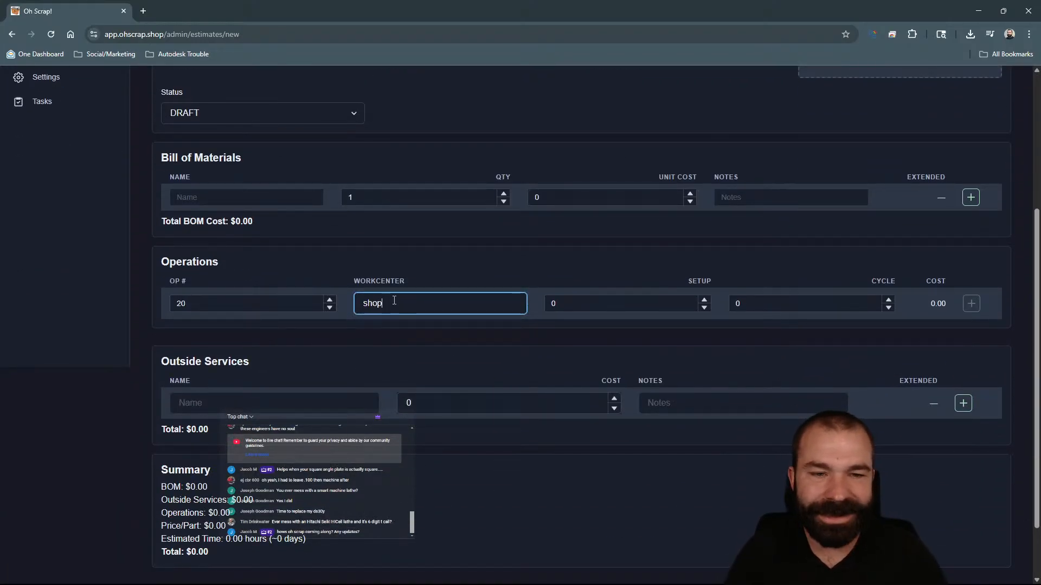
click(609, 310)
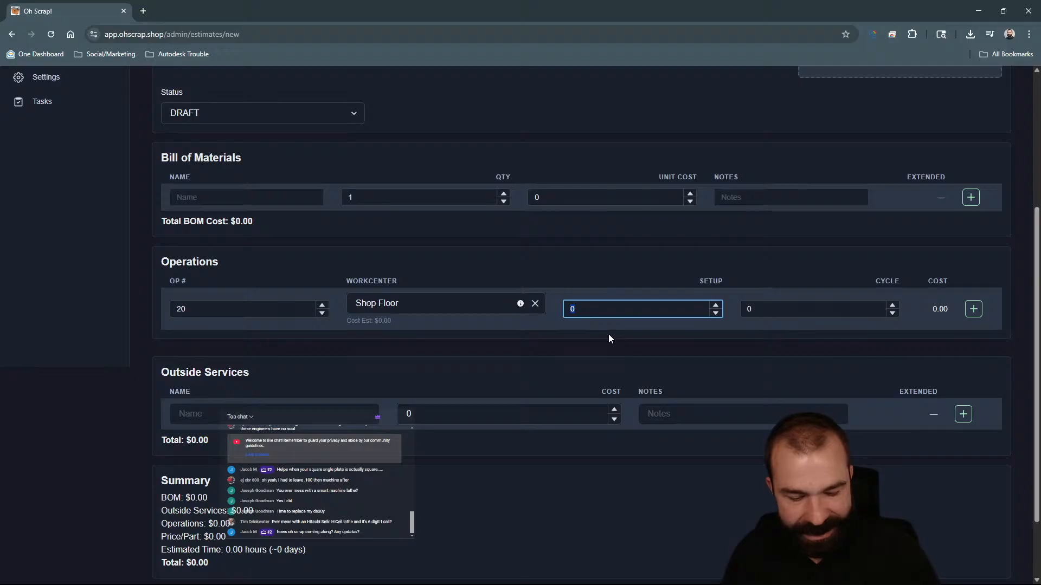
text(1500)
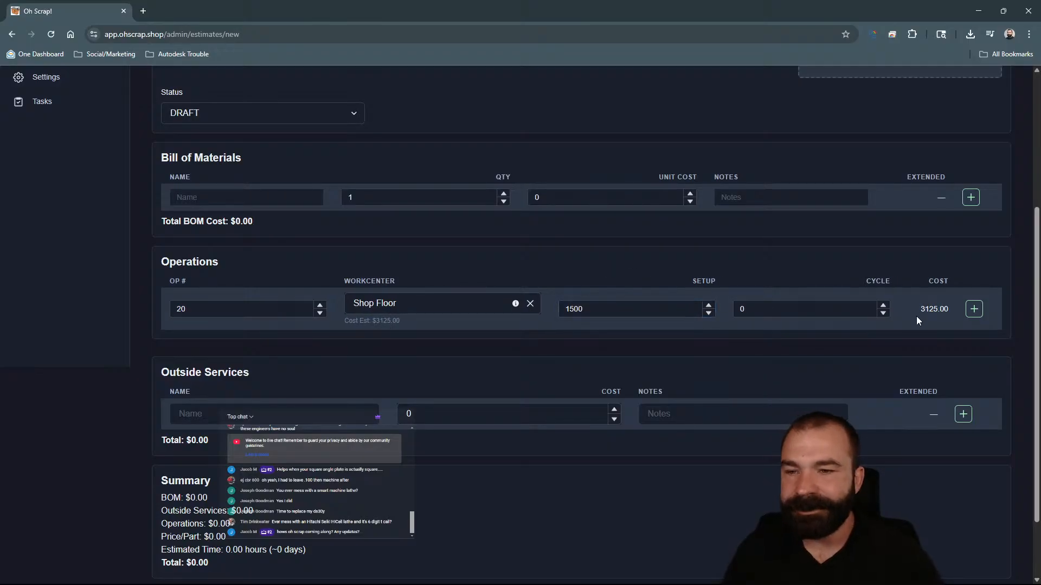
click(974, 309)
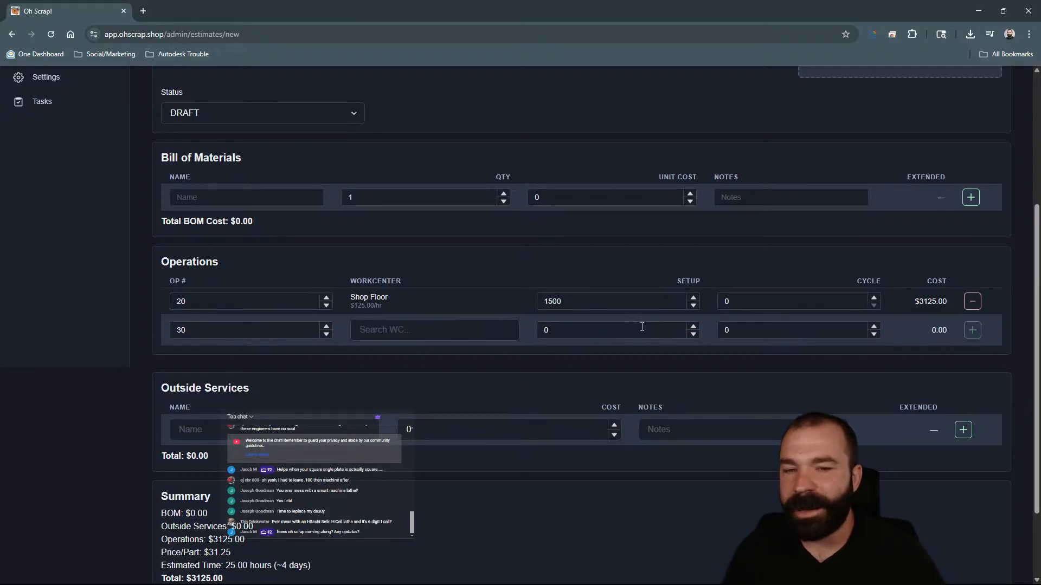
Attempt to save the new estimate and go back to the estimates list.
scroll(642, 327, down, 2)
scroll(499, 415, up, 6)
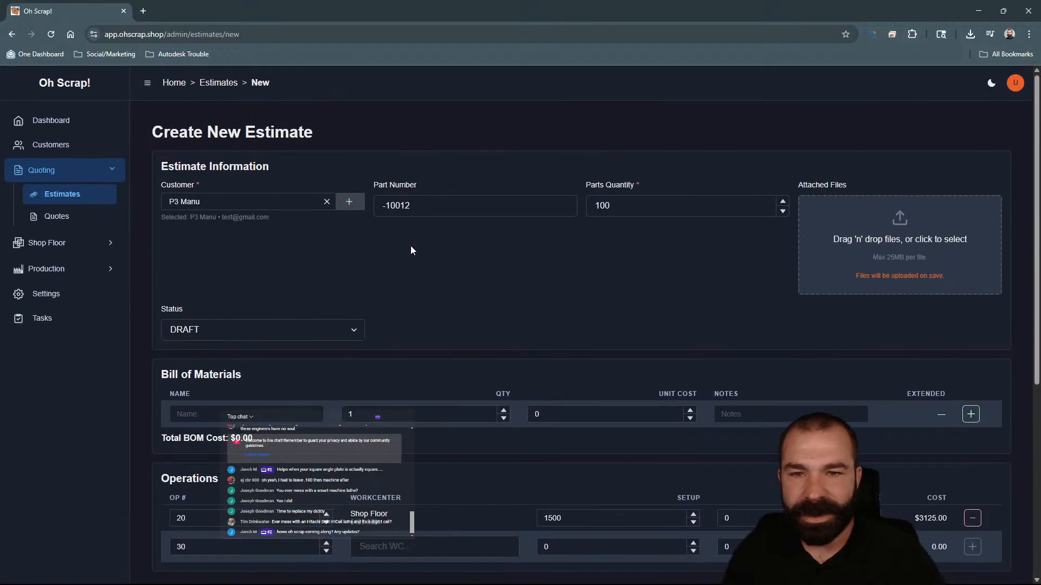
scroll(579, 299, down, 8)
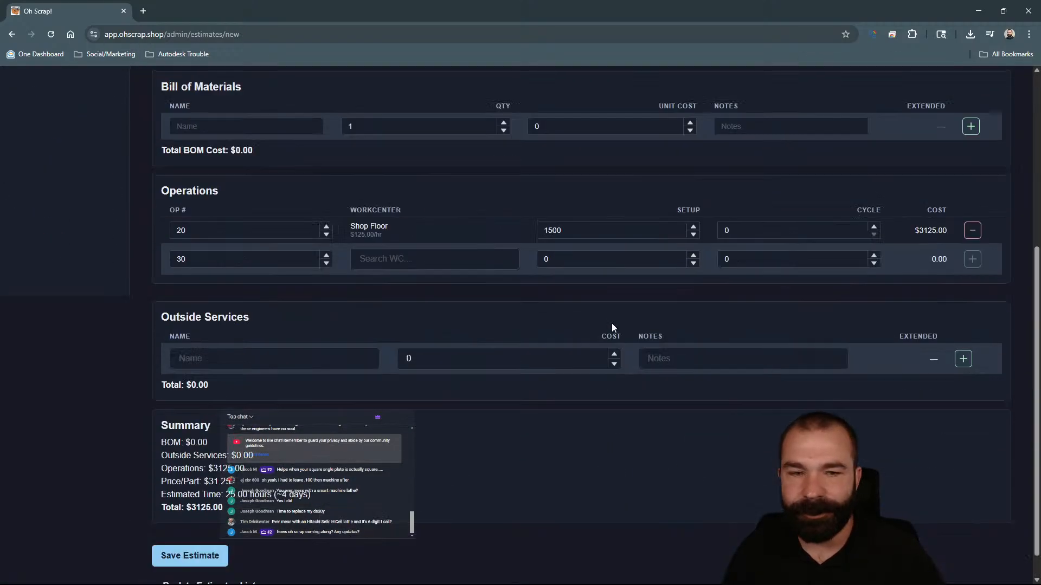
click(187, 525)
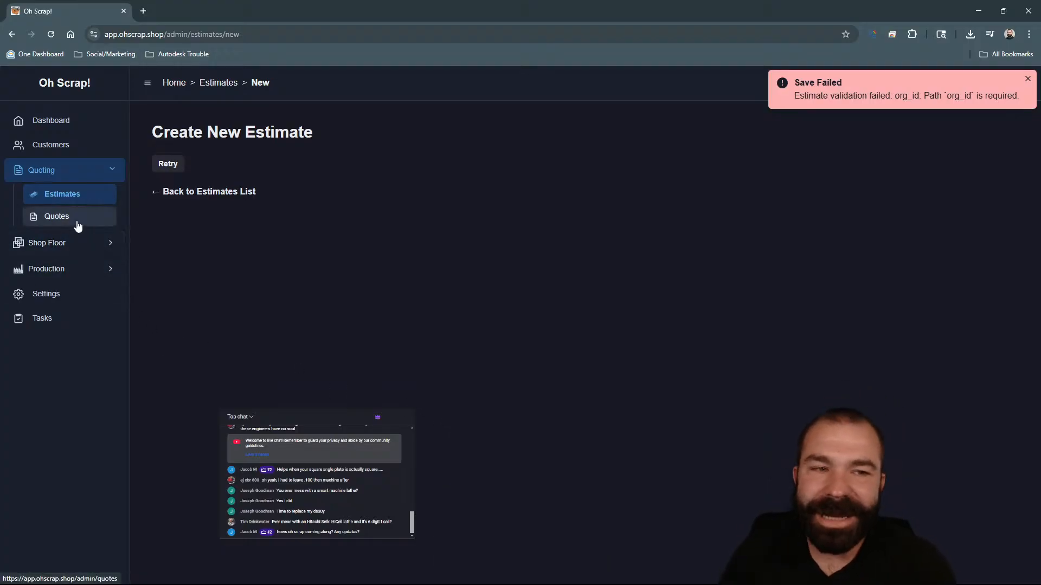
click(167, 193)
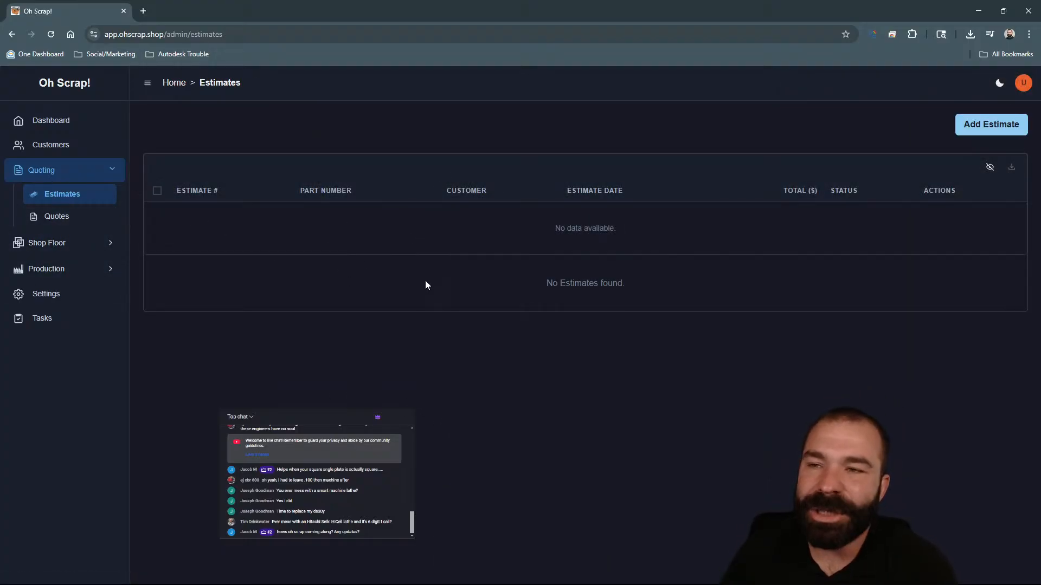
Open a new quote form and scroll through its fields.
click(46, 218)
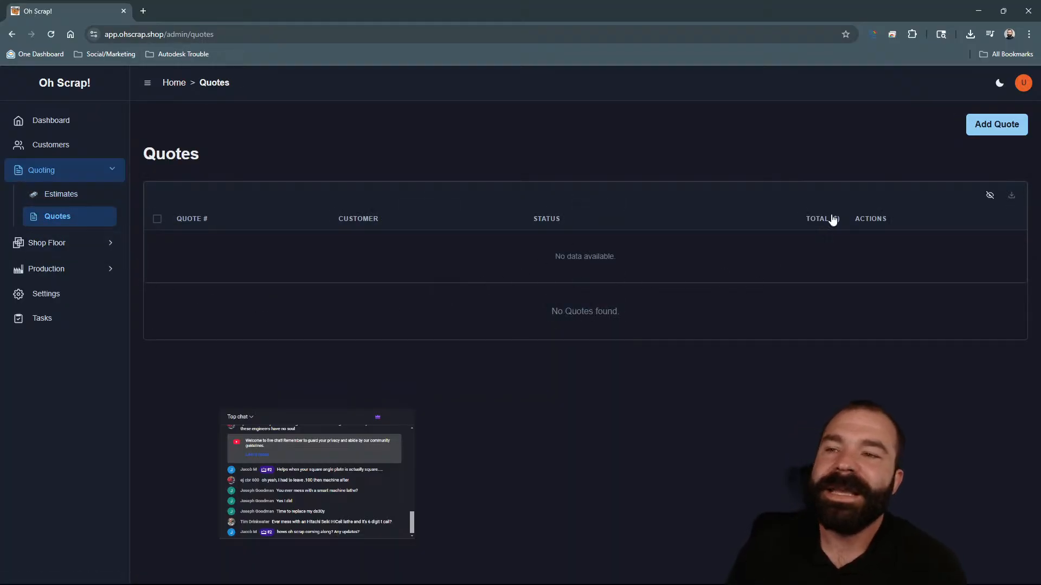
click(978, 130)
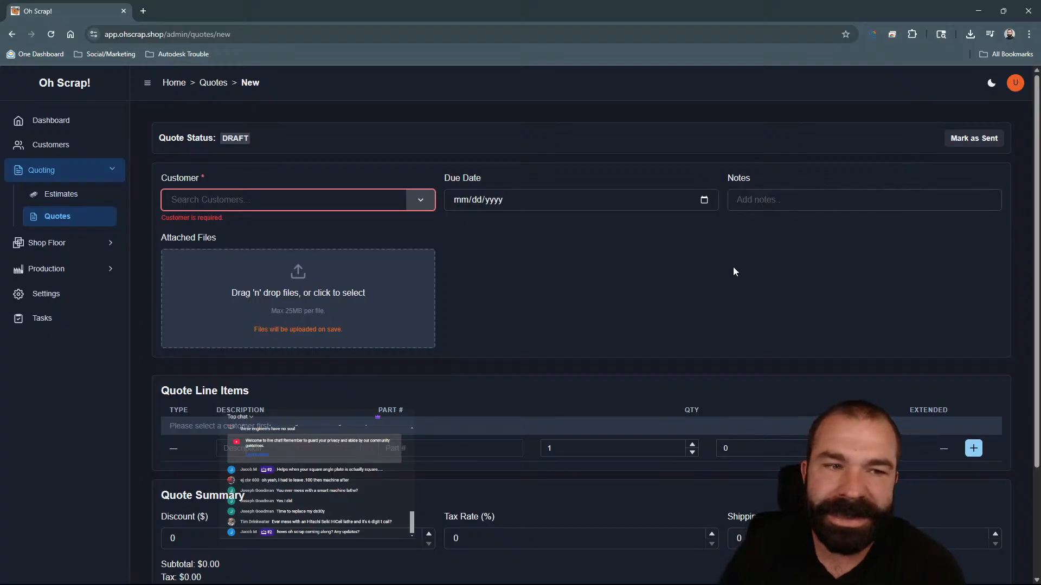
scroll(719, 289, down, 3)
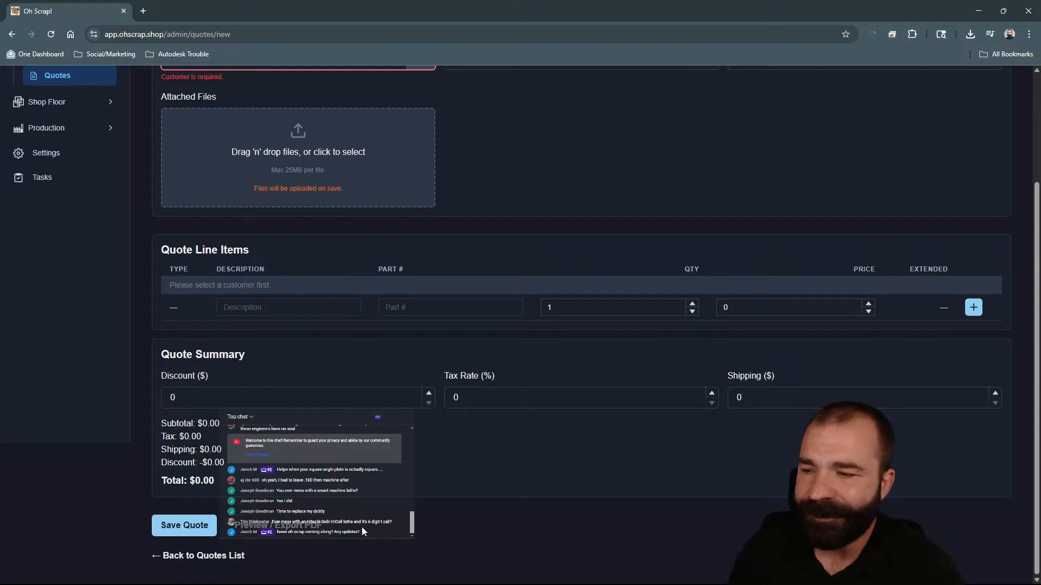
scroll(260, 417, up, 3)
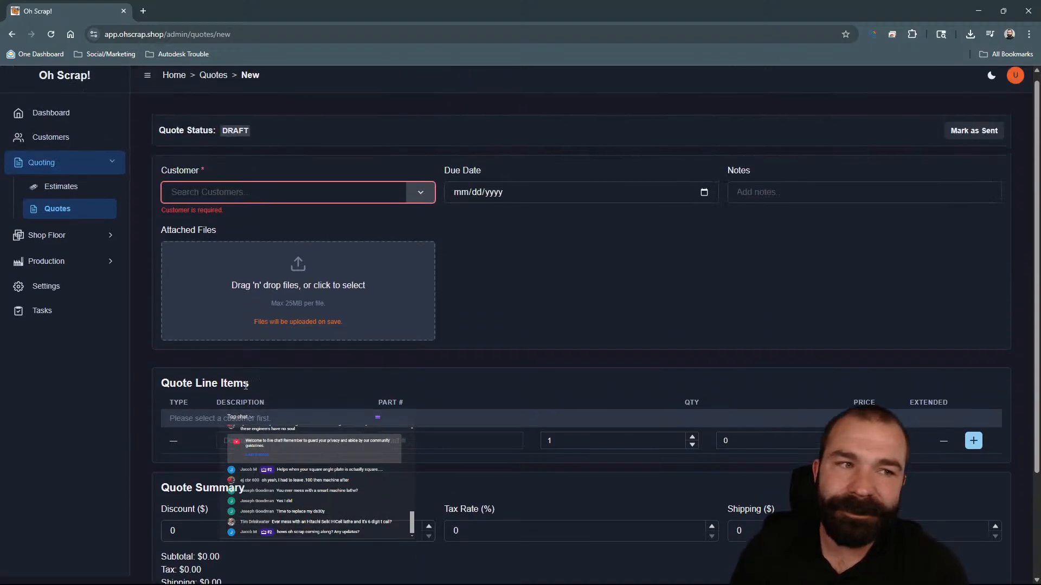
Open the shop floor production schedule and time clock pages.
click(62, 250)
click(63, 221)
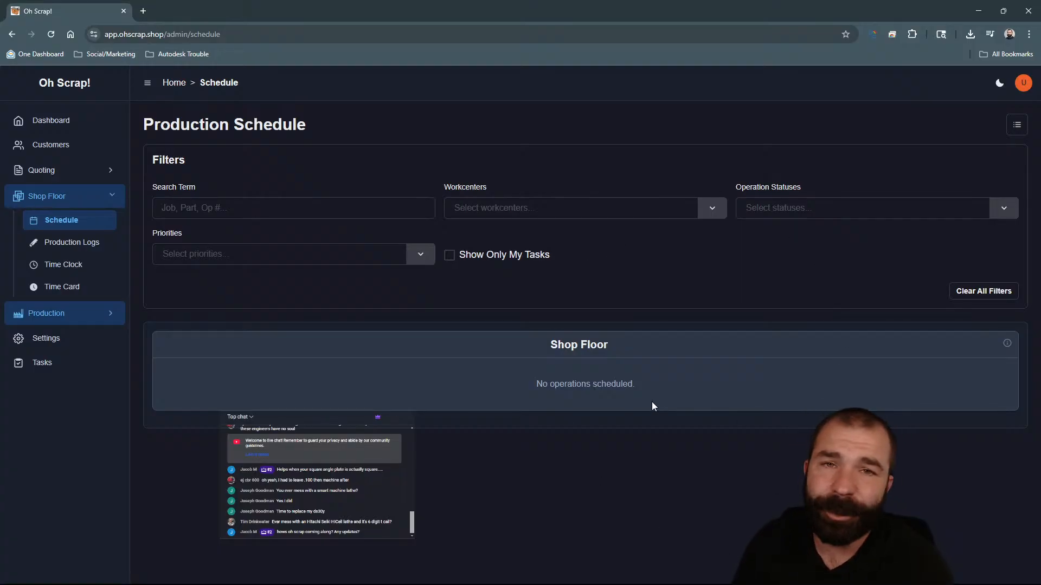
click(82, 266)
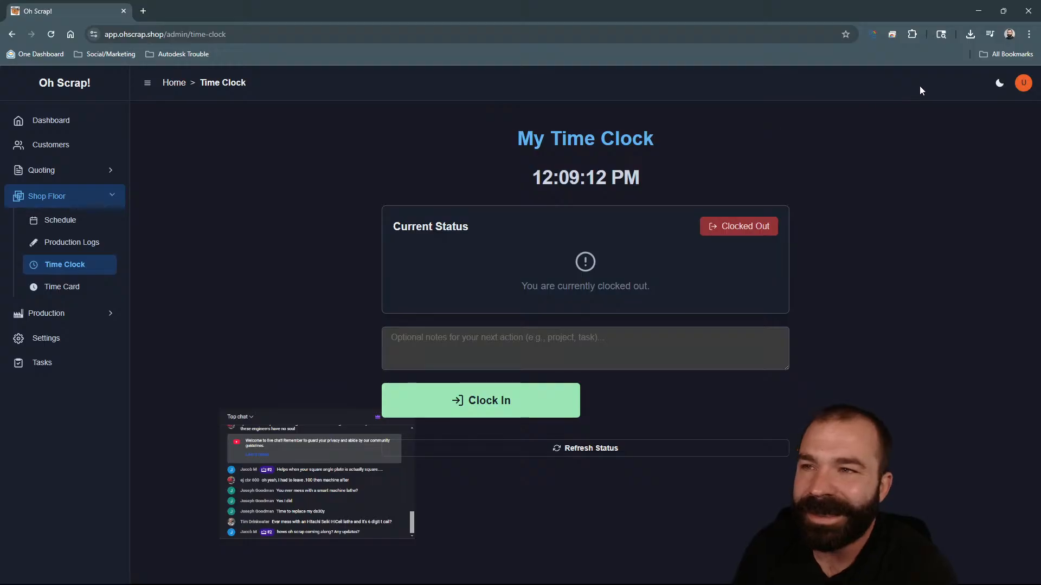
Leave the browser and return to the Fusion manufacturing setup.
click(1027, 11)
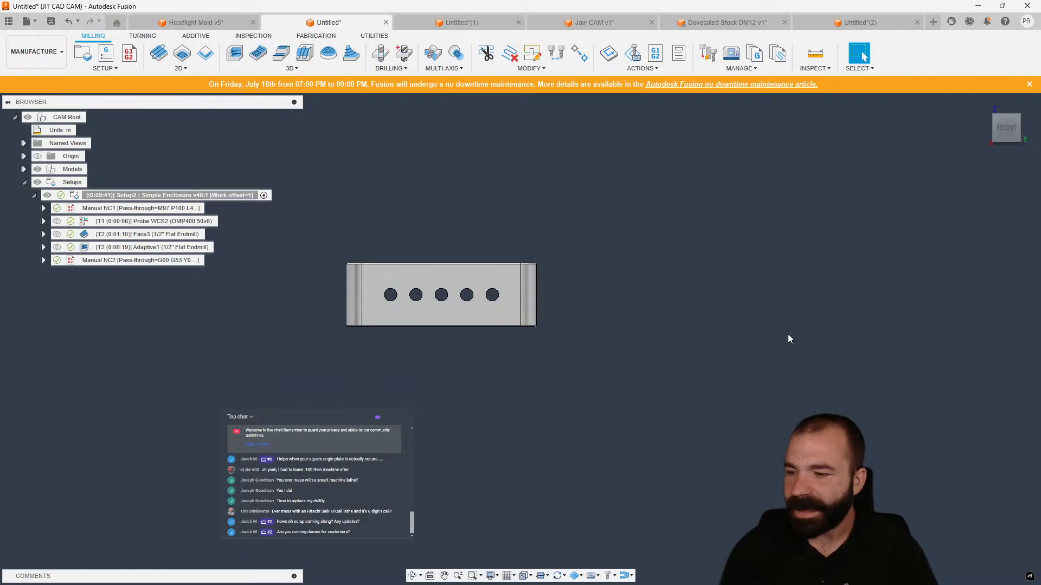
mouse_move(781, 584)
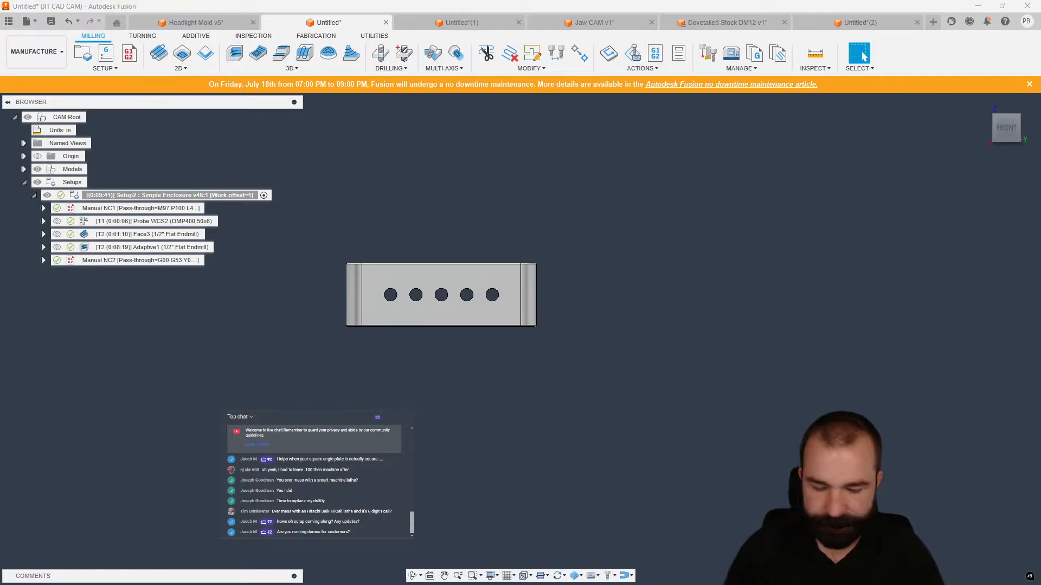